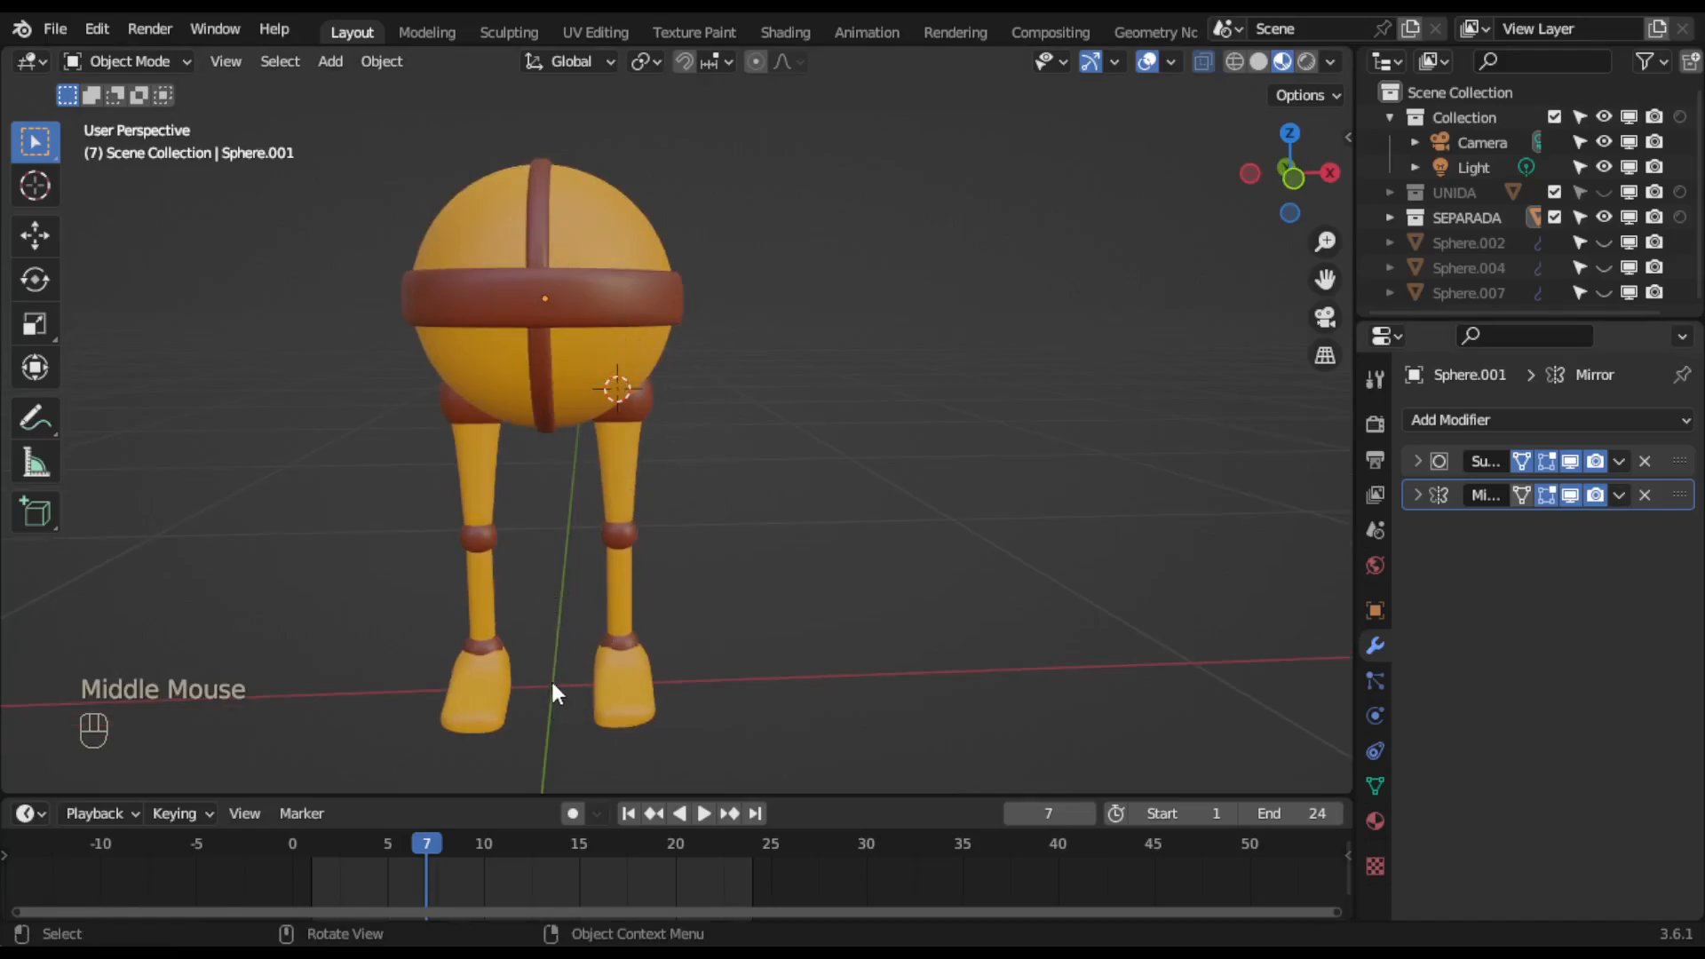
Snap the 3D cursor to the world origin.
left_click(568, 314)
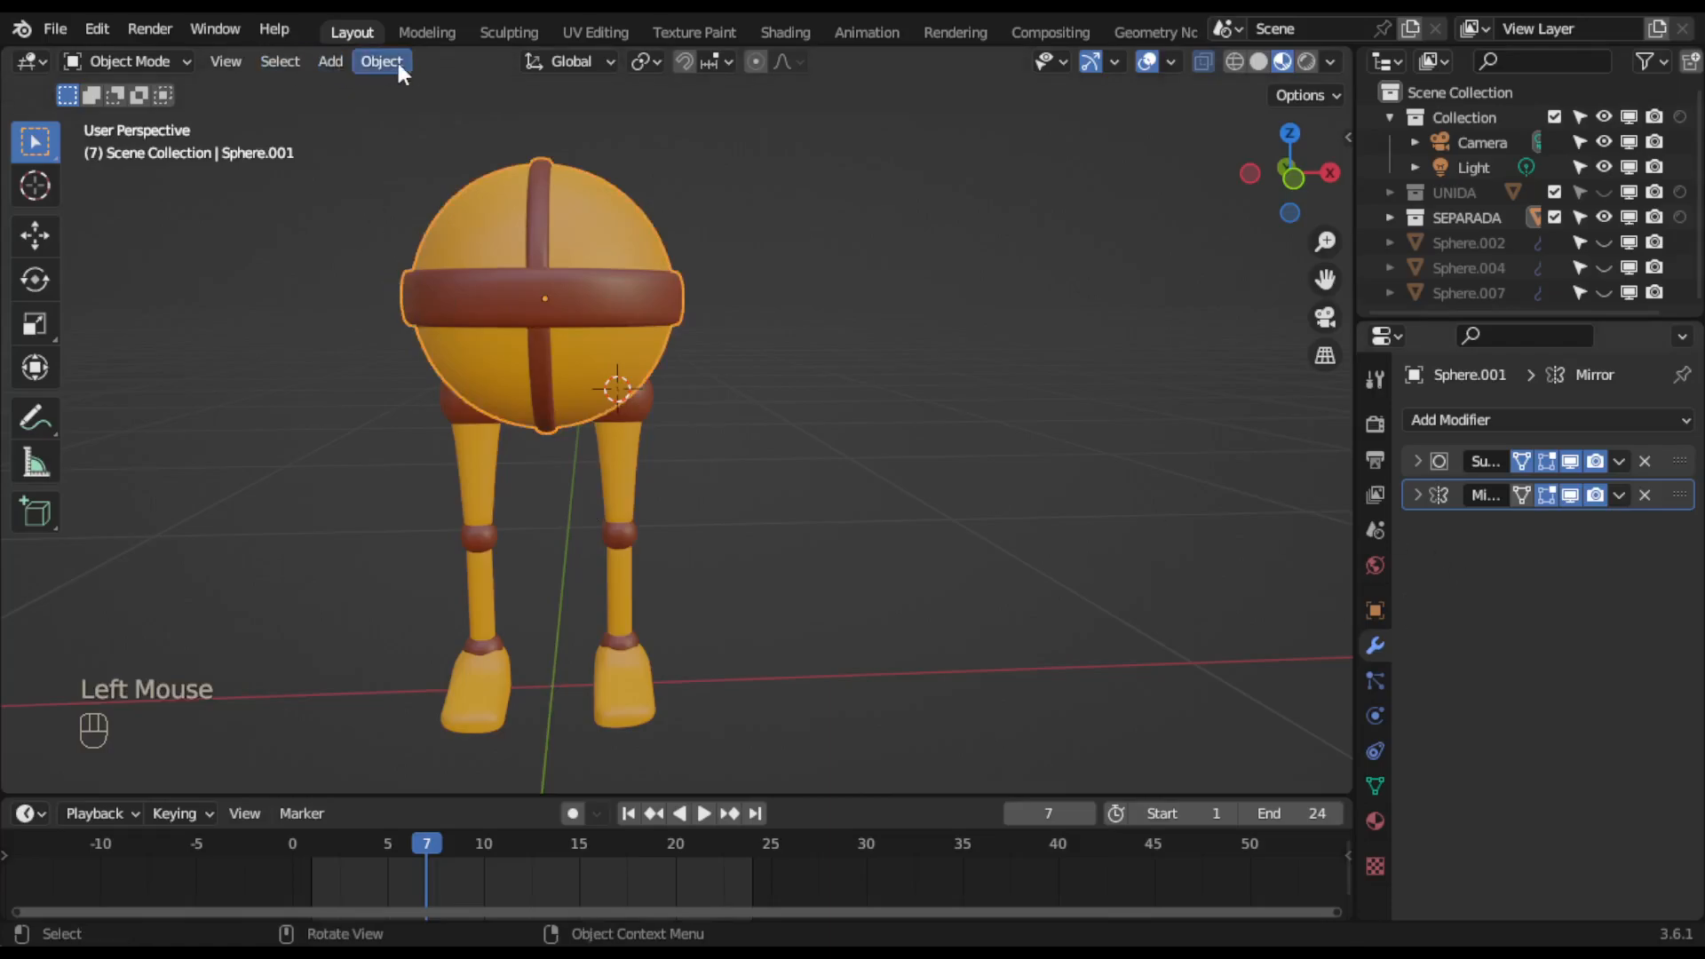
left_click(369, 64)
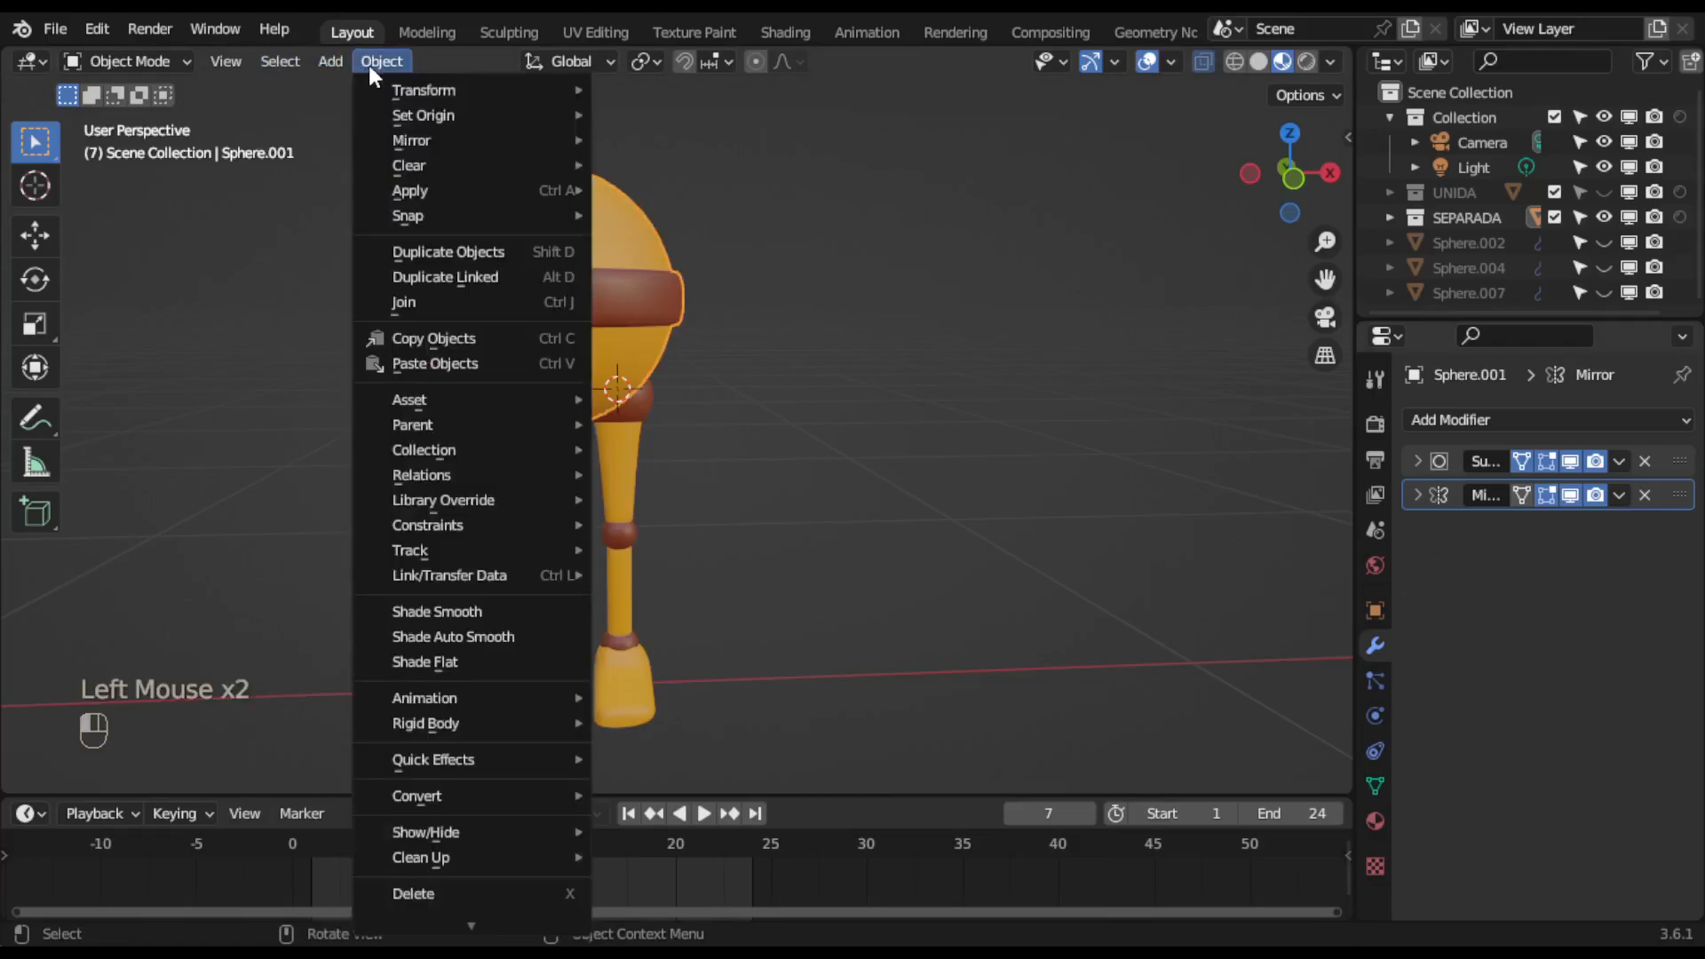
mouse_move(439, 216)
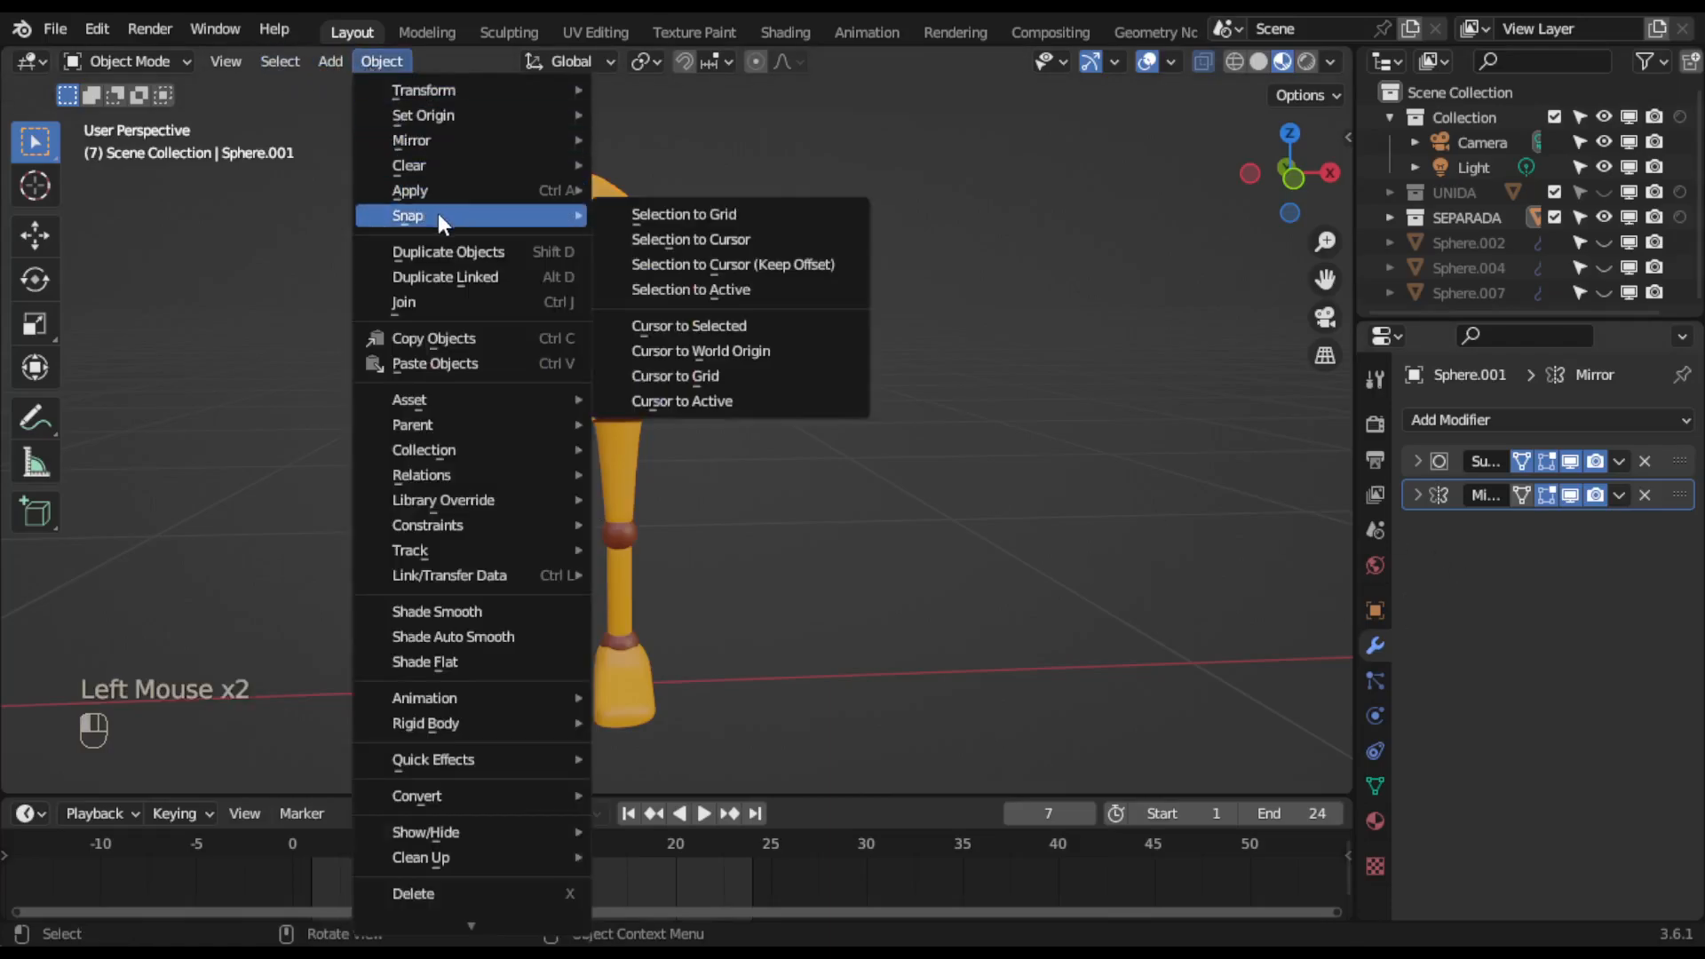
left_click(717, 351)
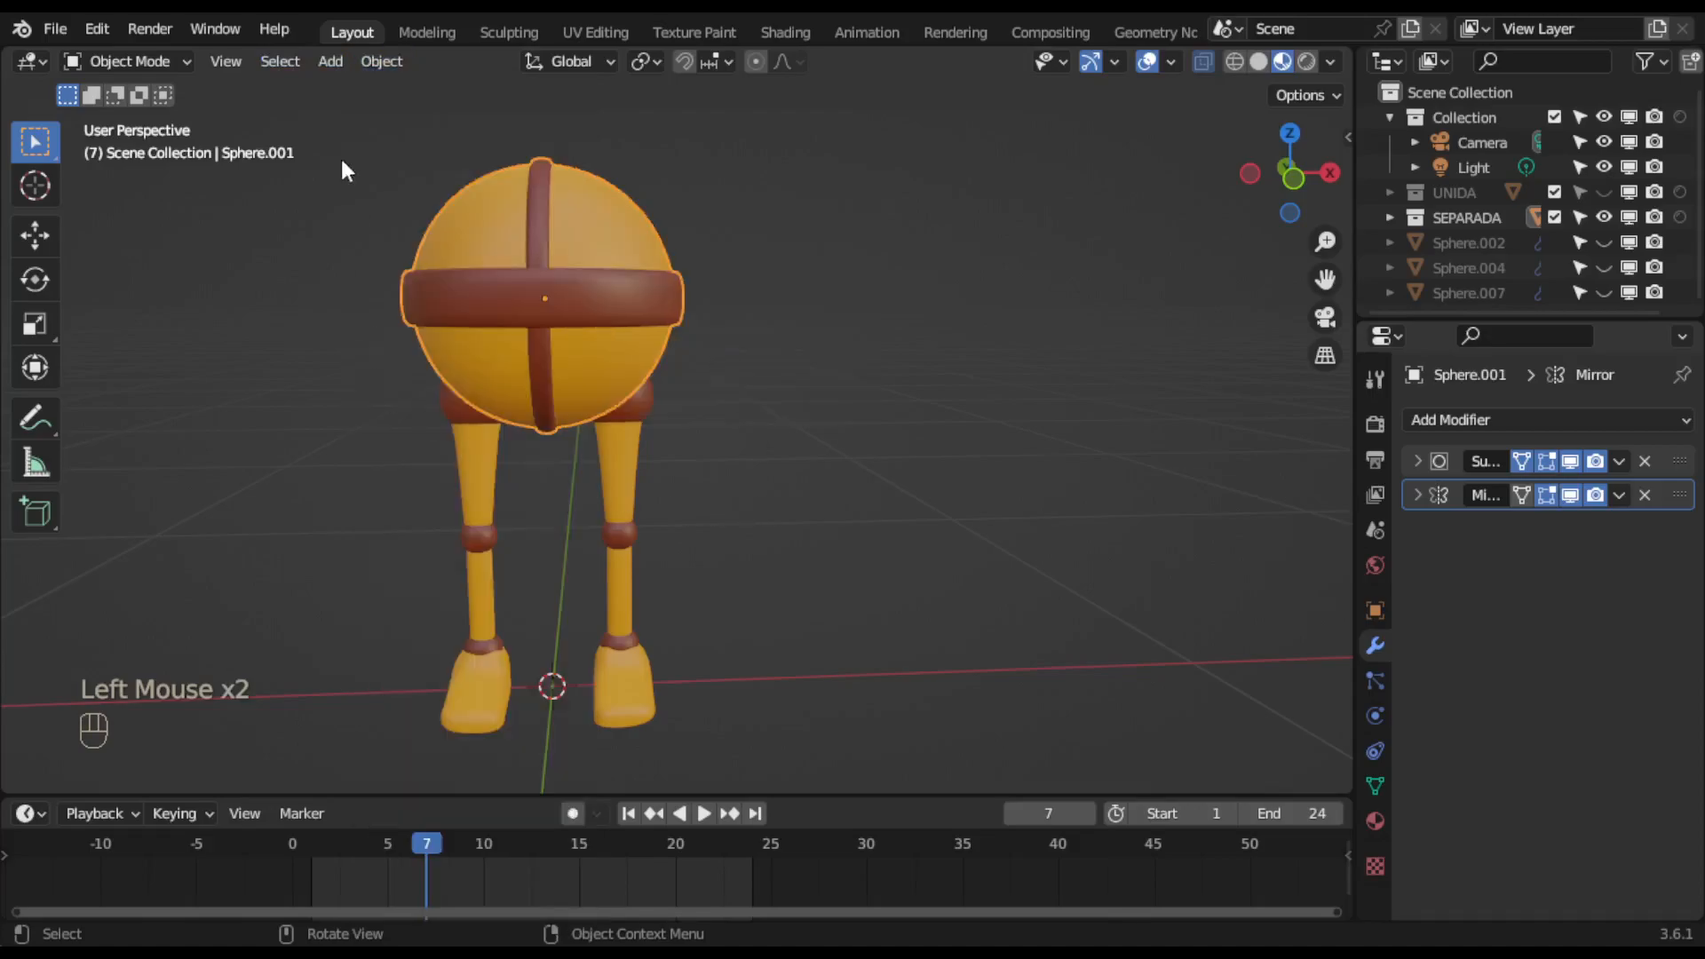
Add an armature at the 3D cursor and set it to display in front with bone names shown.
left_click(329, 61)
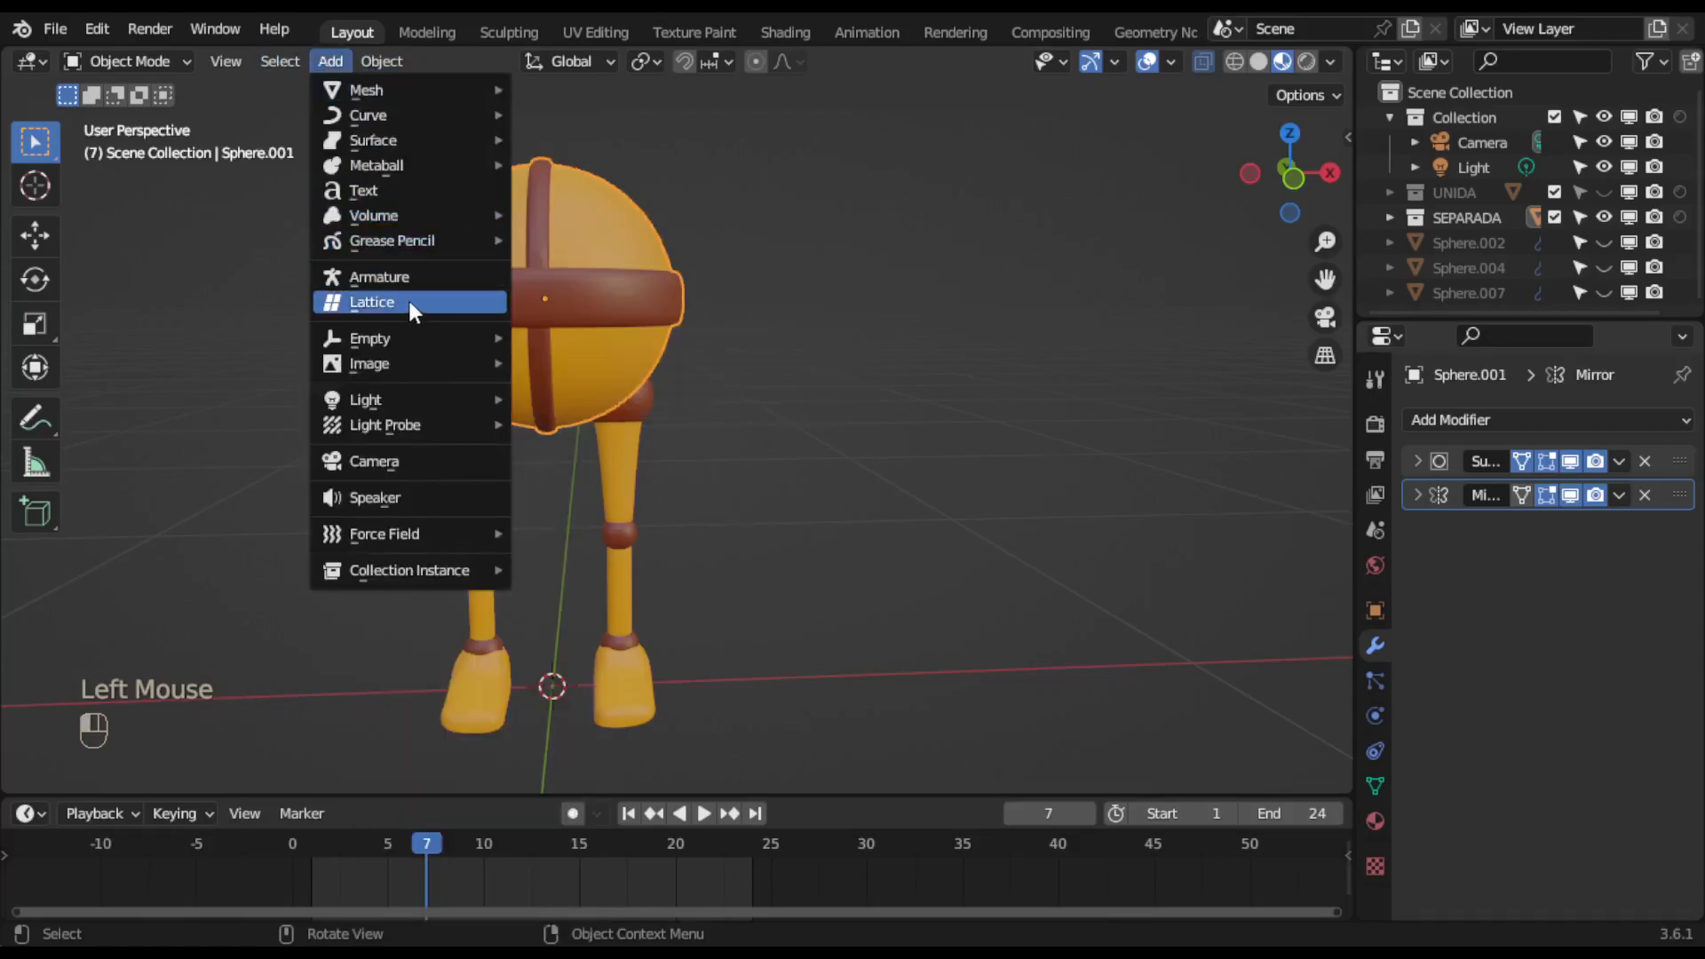
left_click(405, 276)
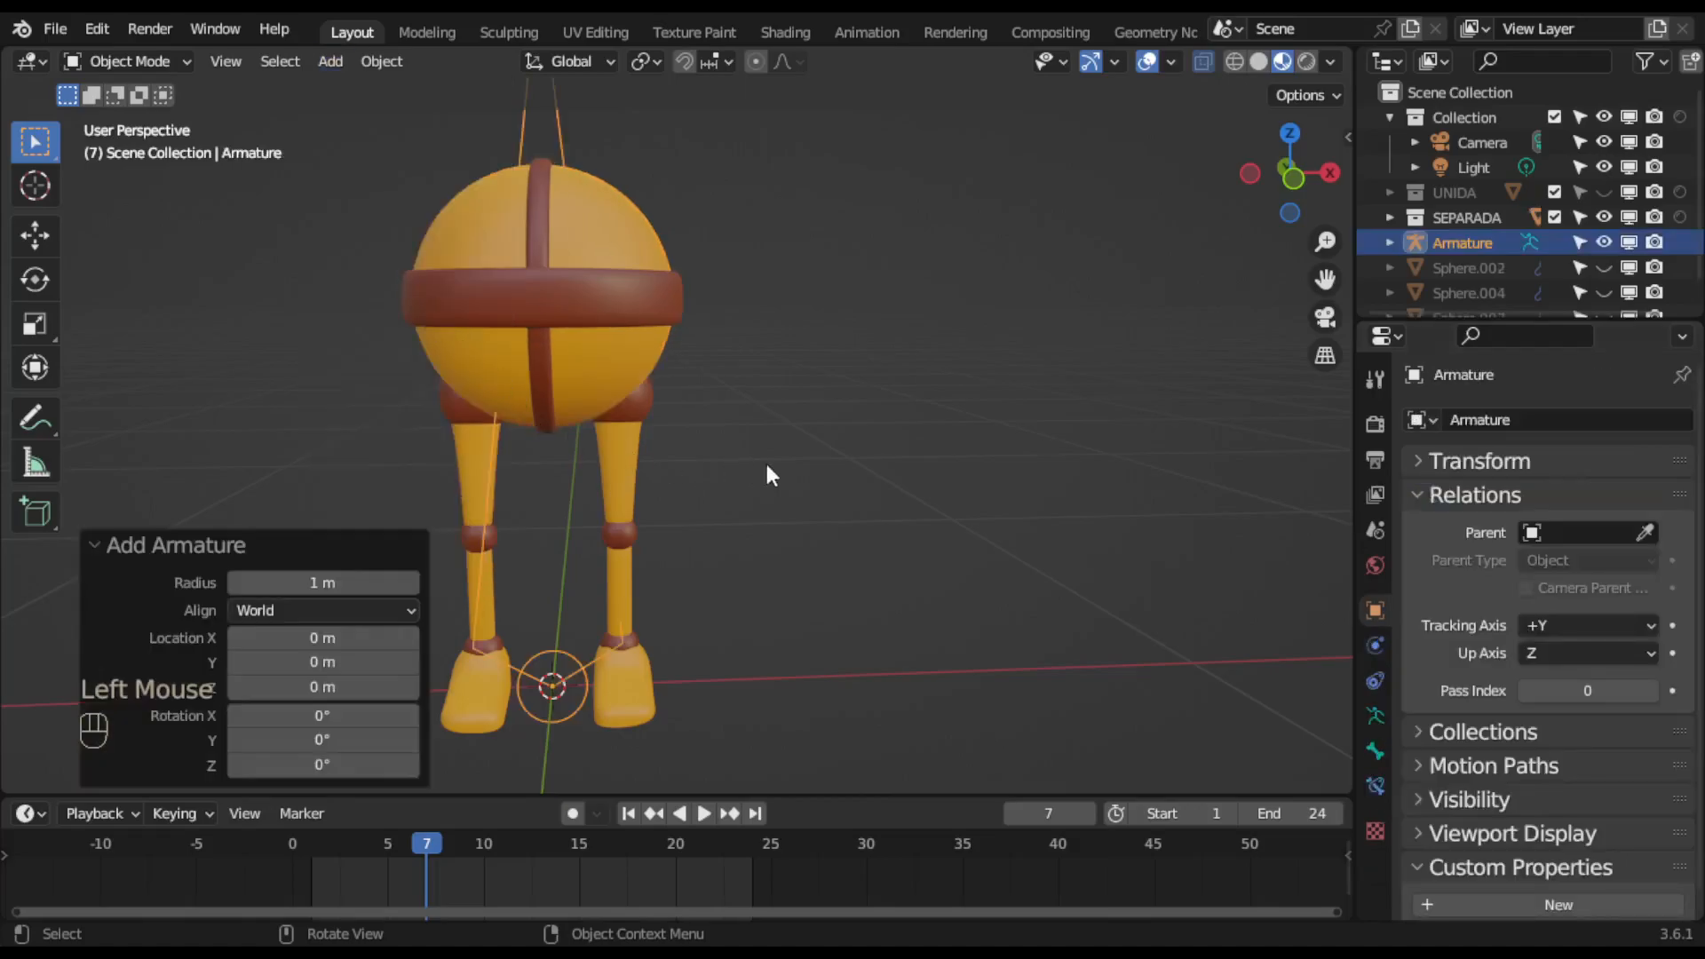
double_click(1202, 59)
left_click(1375, 715)
scroll(1532, 863, "down", 3)
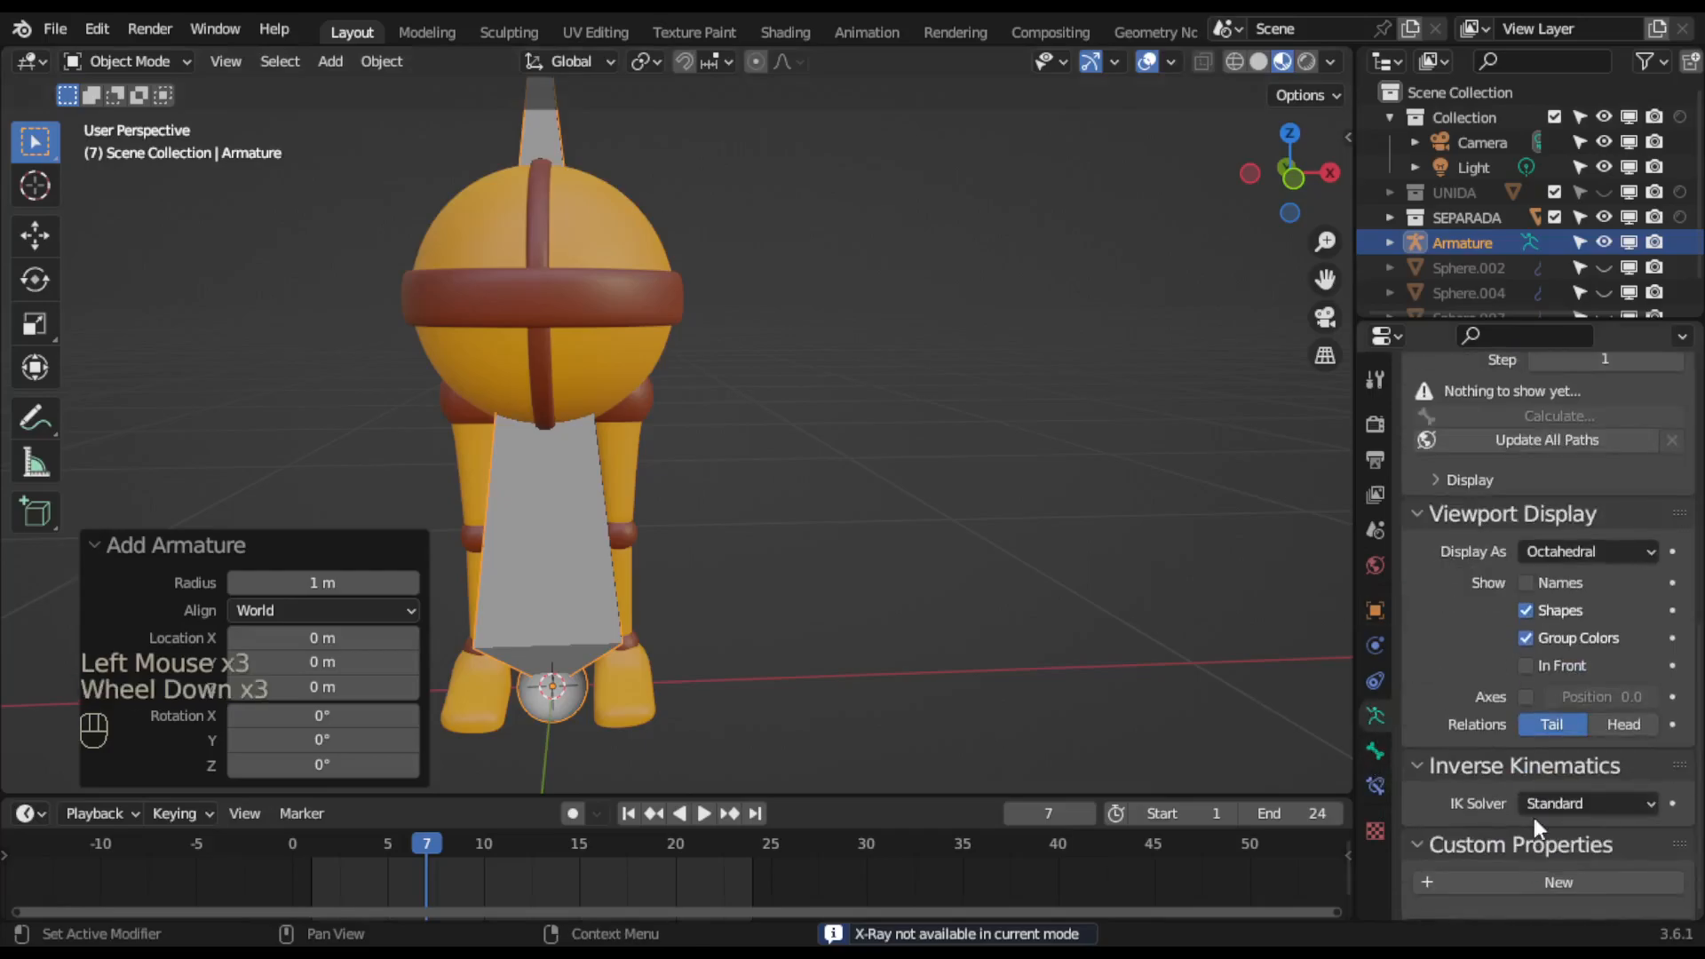
left_click(1527, 665)
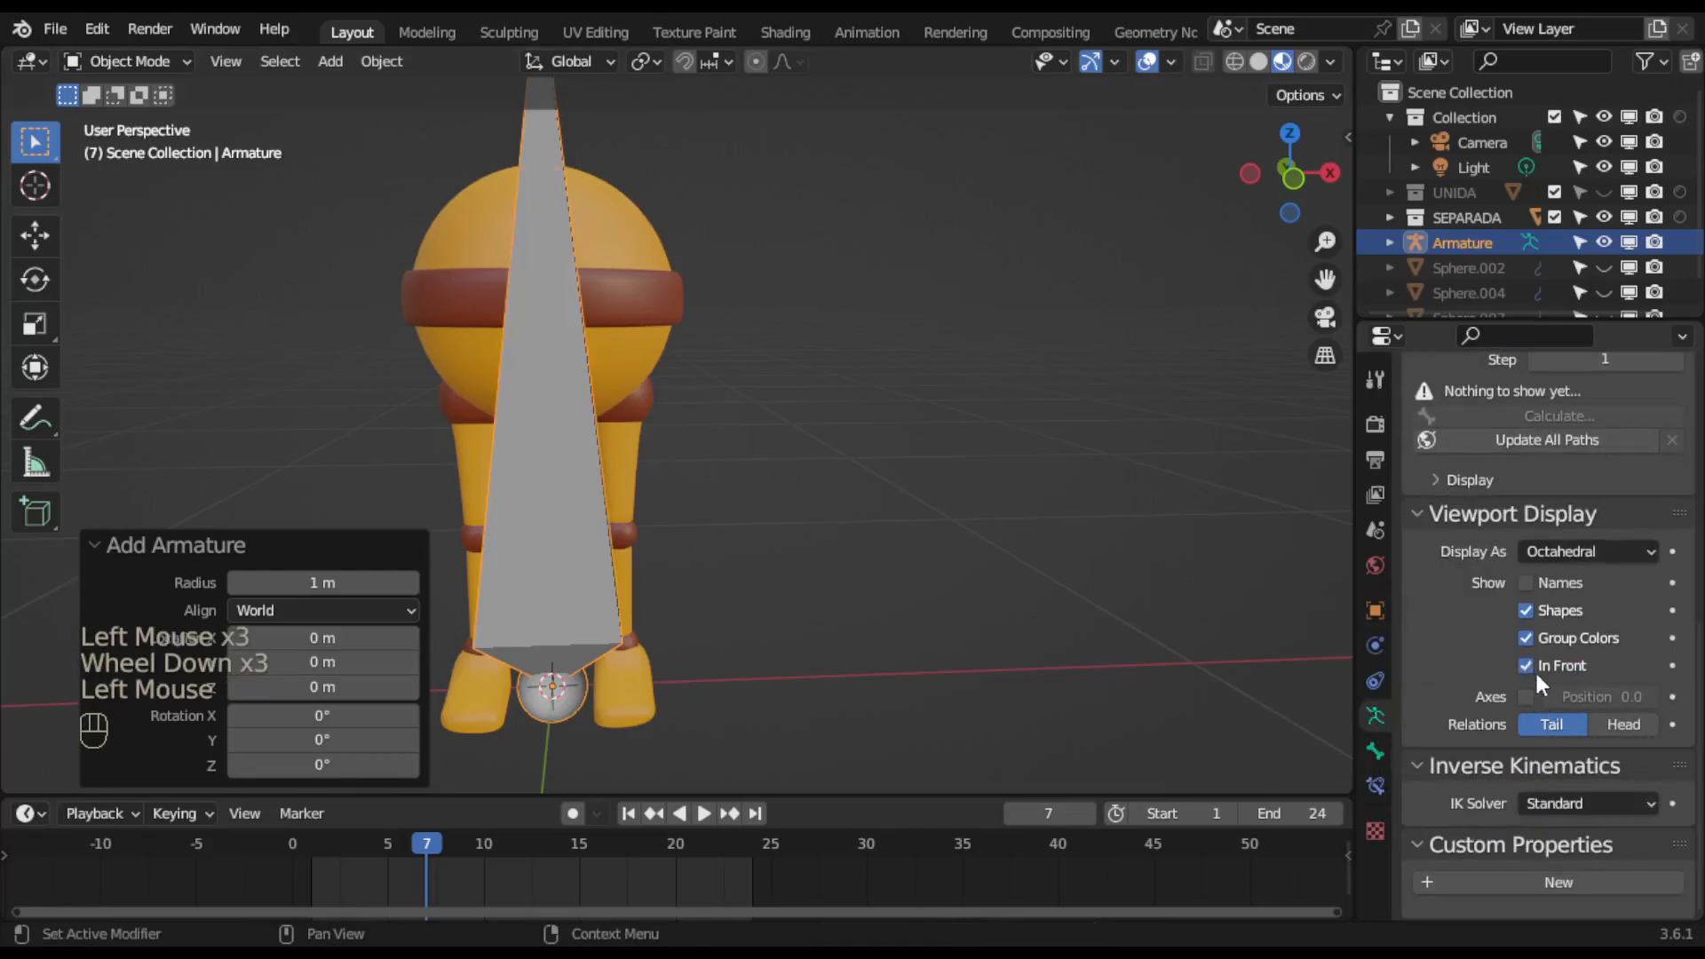
left_click(1527, 582)
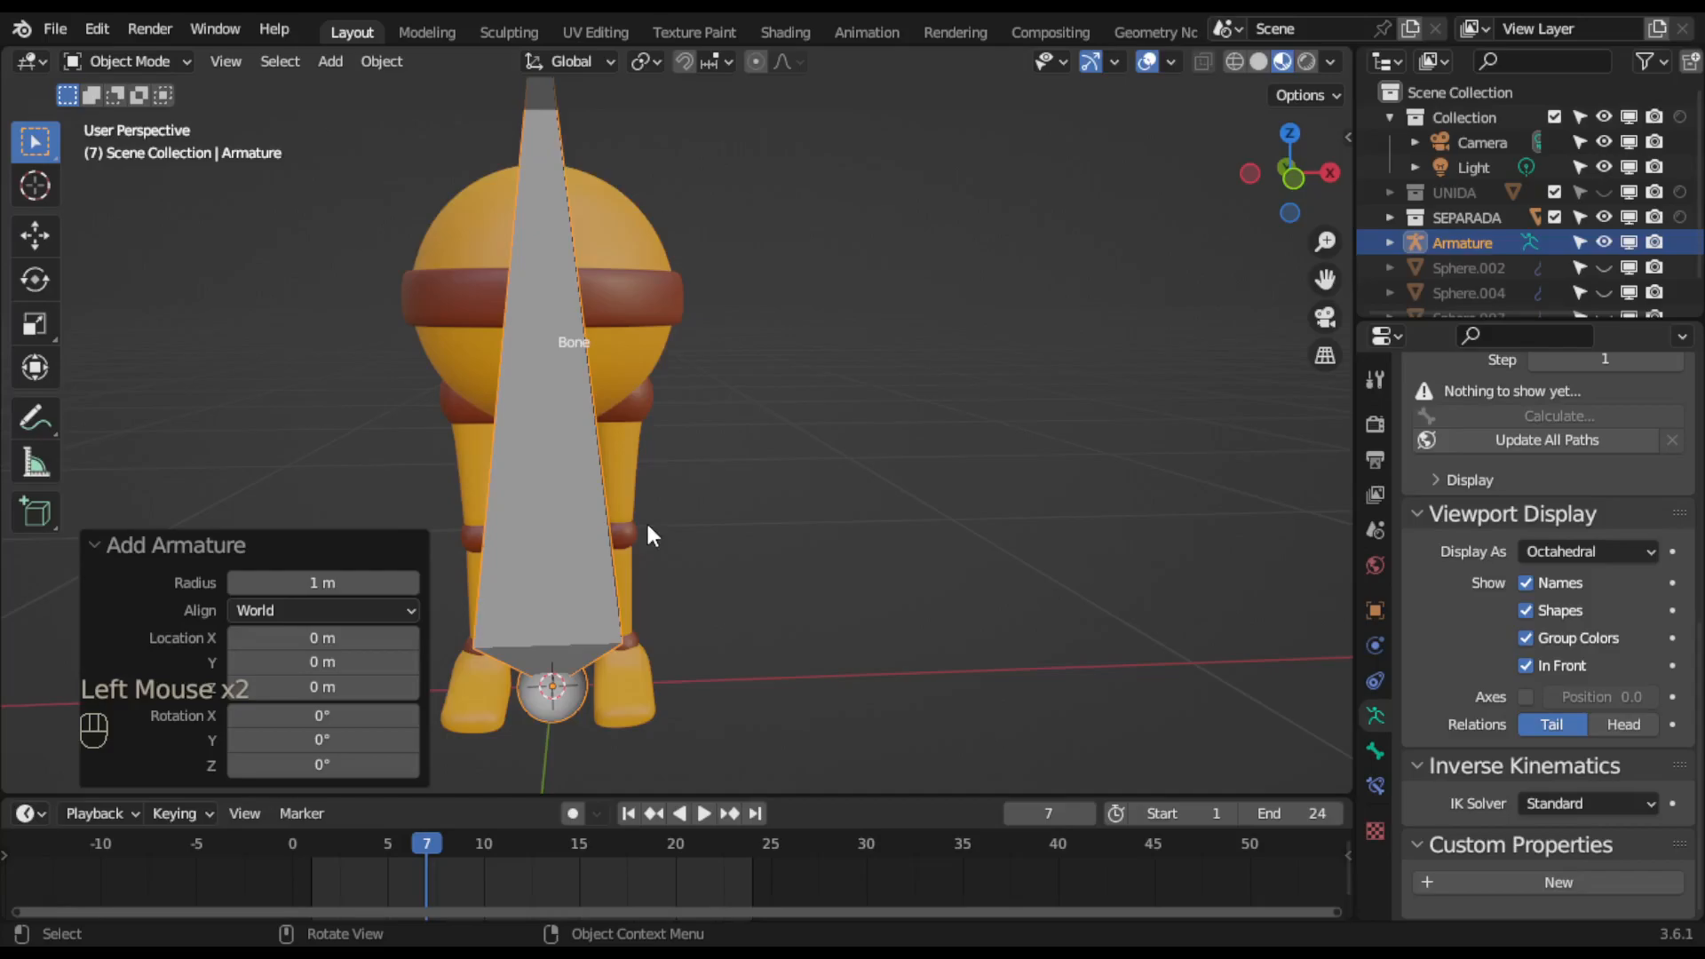
In Edit Mode, lower the bone's tip about 0.9 m along Z to make a short bone between the feet.
left_click(168, 63)
left_click(163, 117)
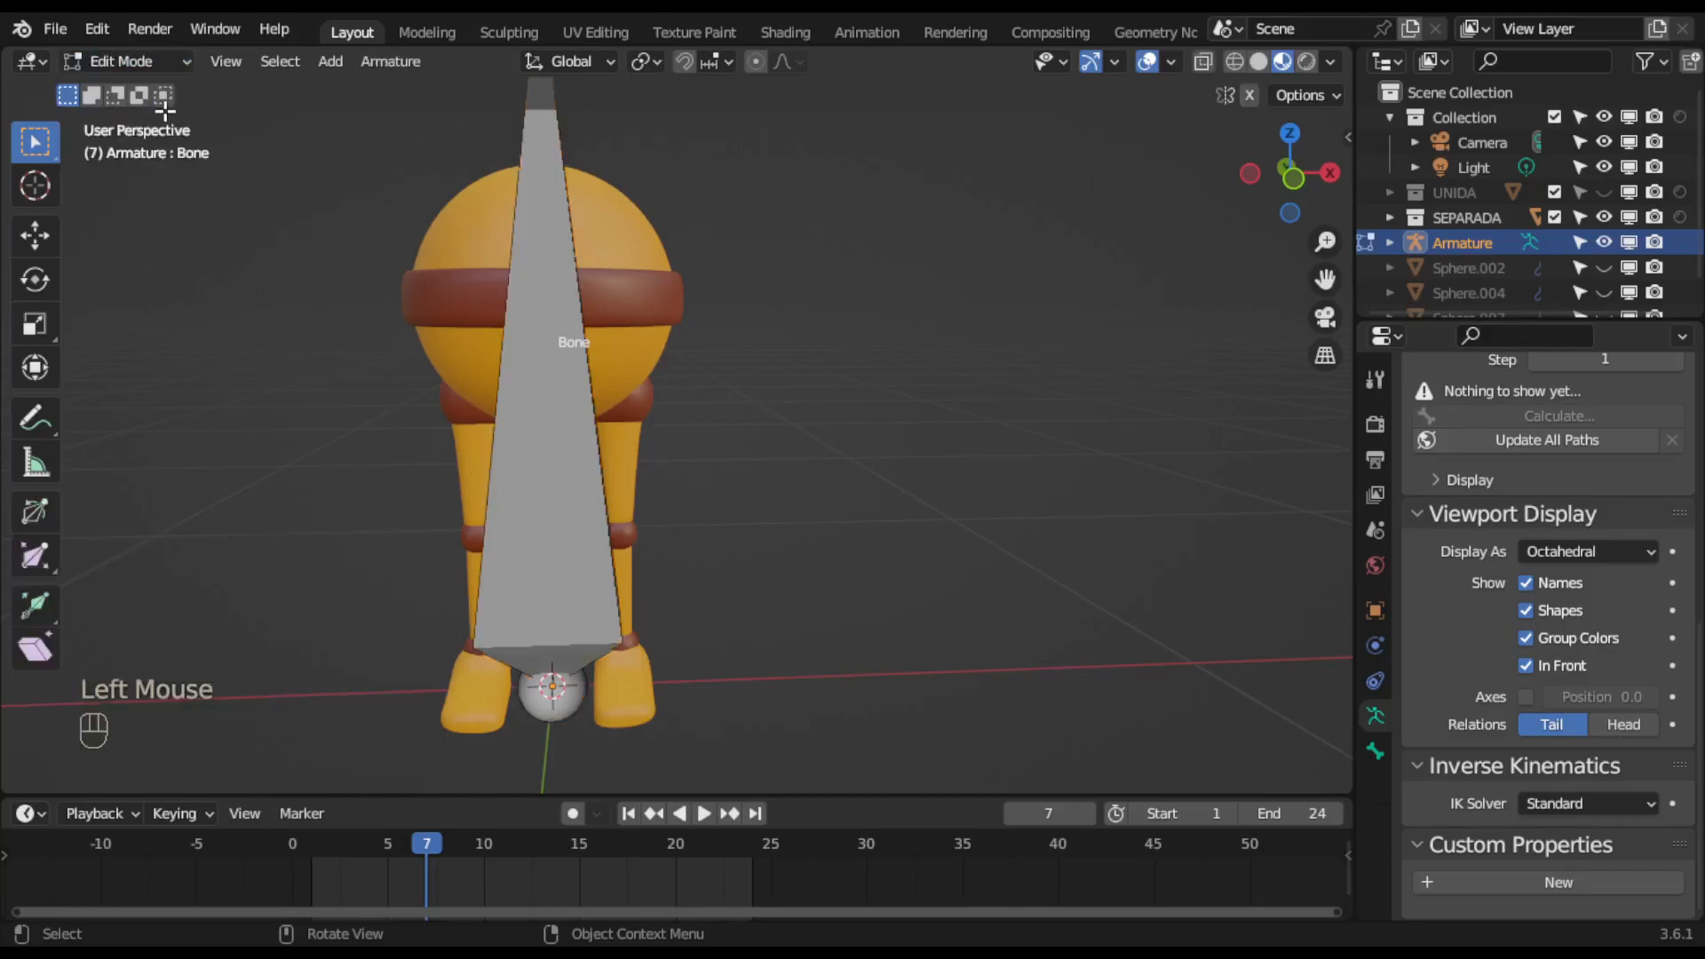
scroll(692, 369, "down", 3)
middle_click_drag(692, 369, 674, 339, "shift")
left_click(588, 162)
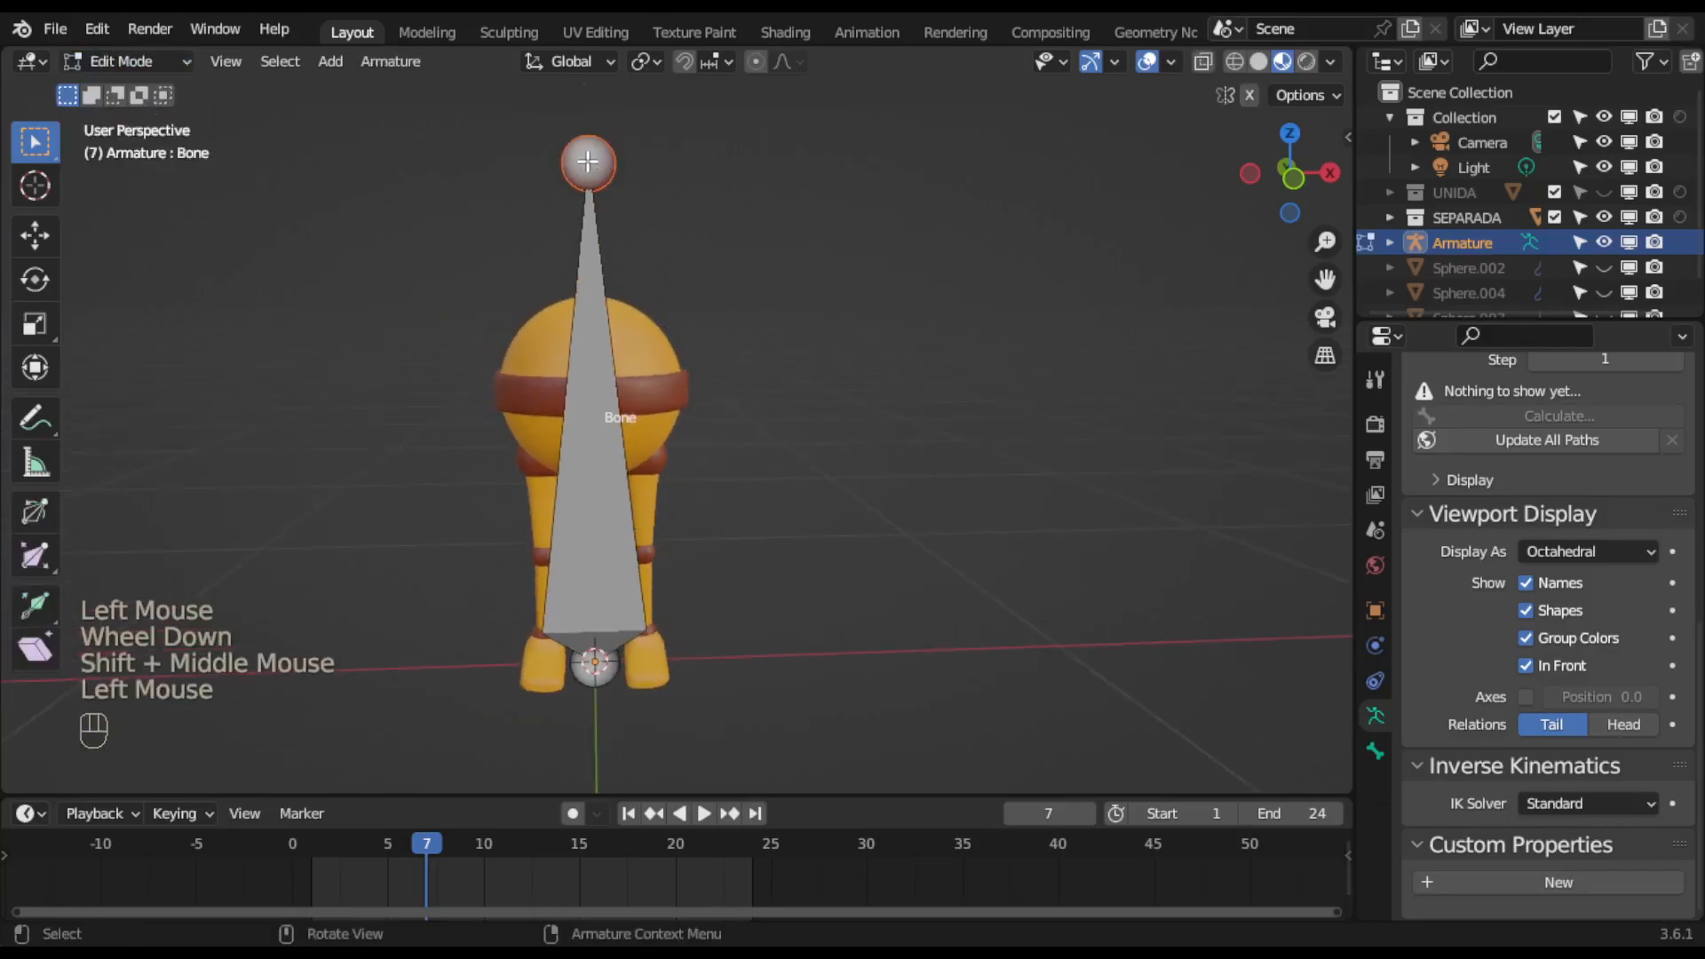
key("g")
key("z")
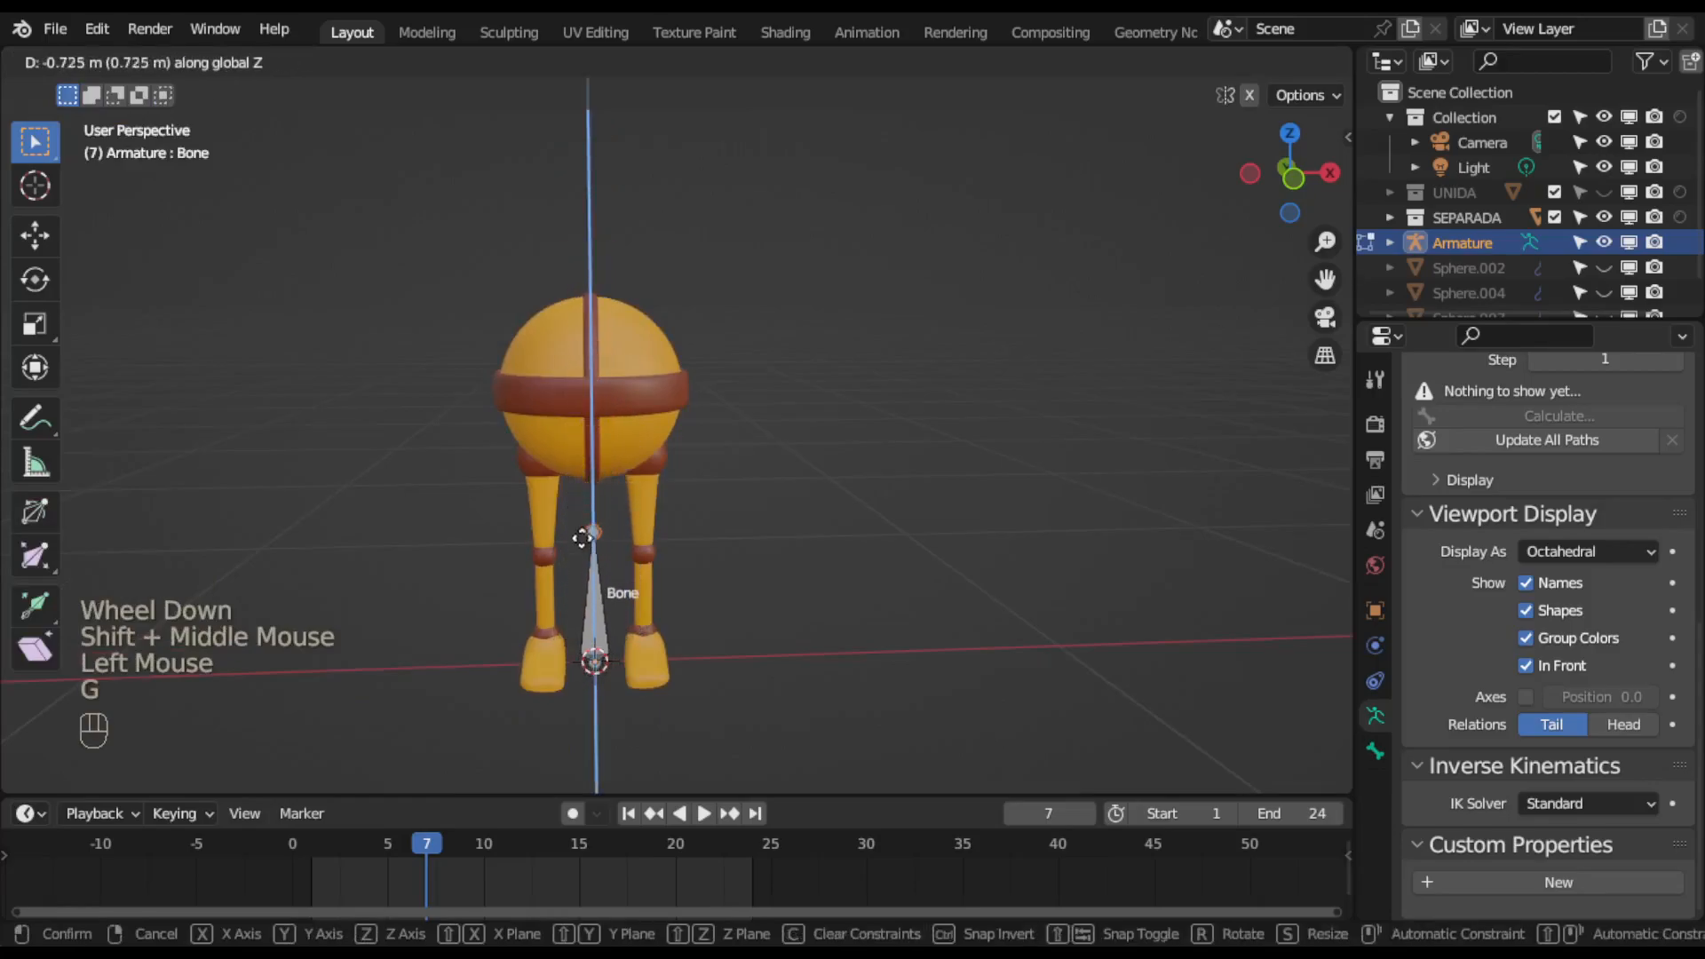
left_click(578, 611)
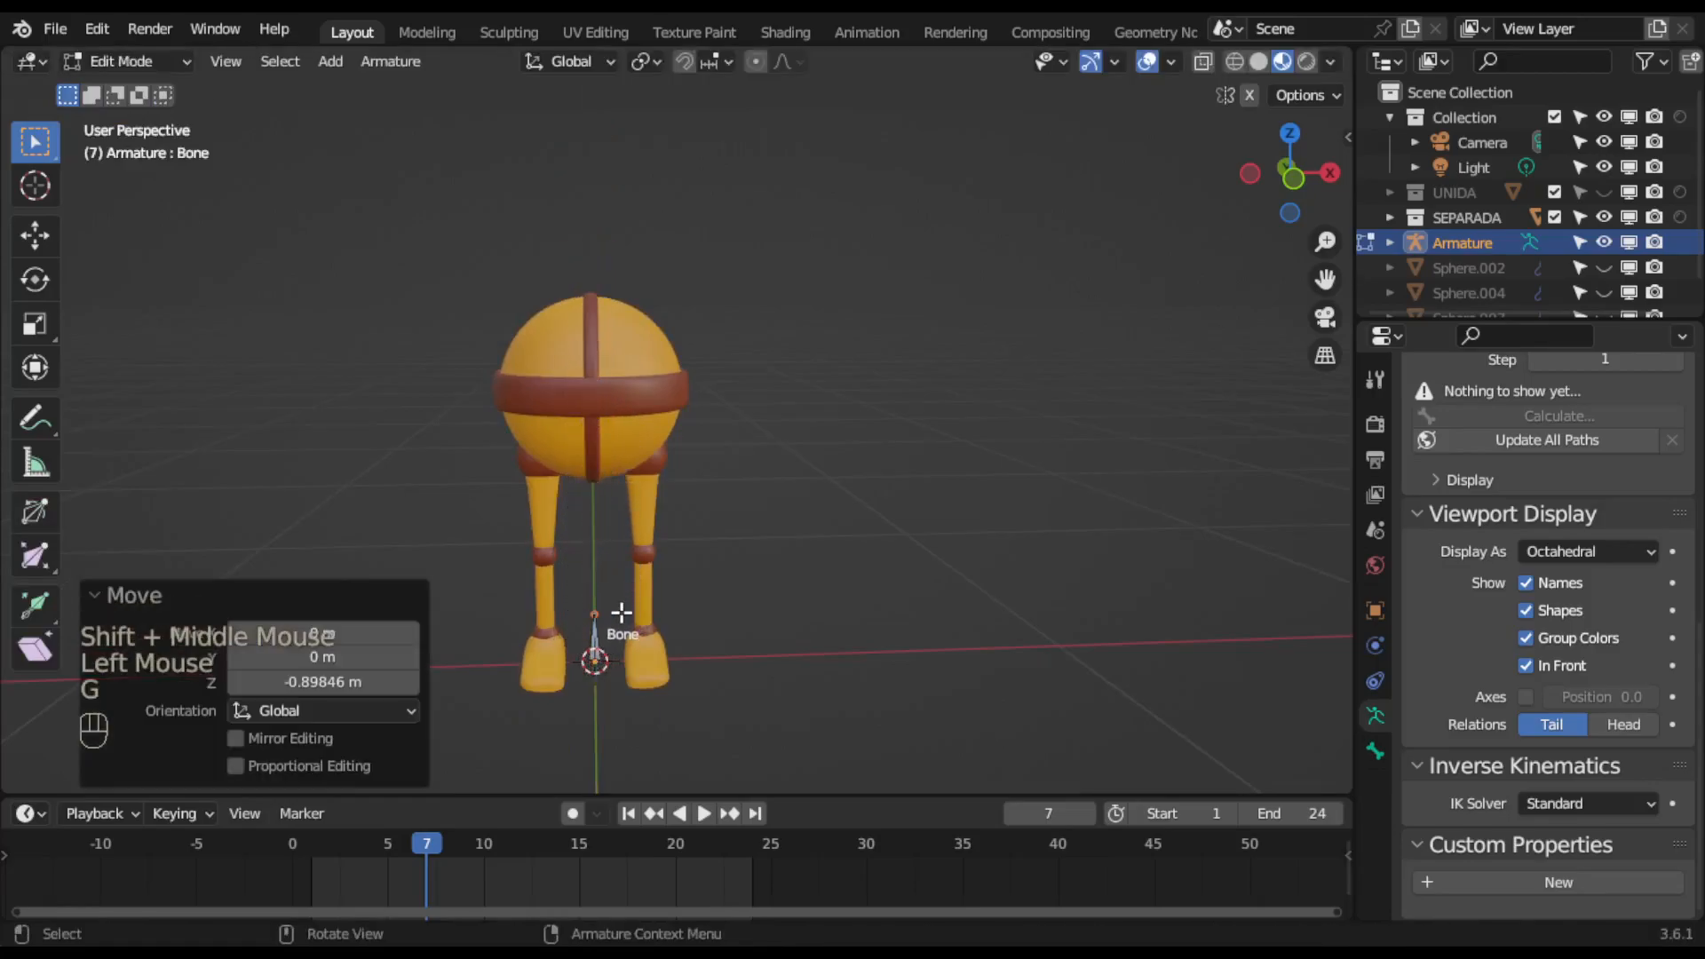
In front orthographic view, raise the short bone's tip about 0.036 m along Z.
key("KP_1")
scroll(635, 611, "up", 3)
middle_click_drag(647, 609, 877, 234, "shift")
scroll(753, 470, "up", 1)
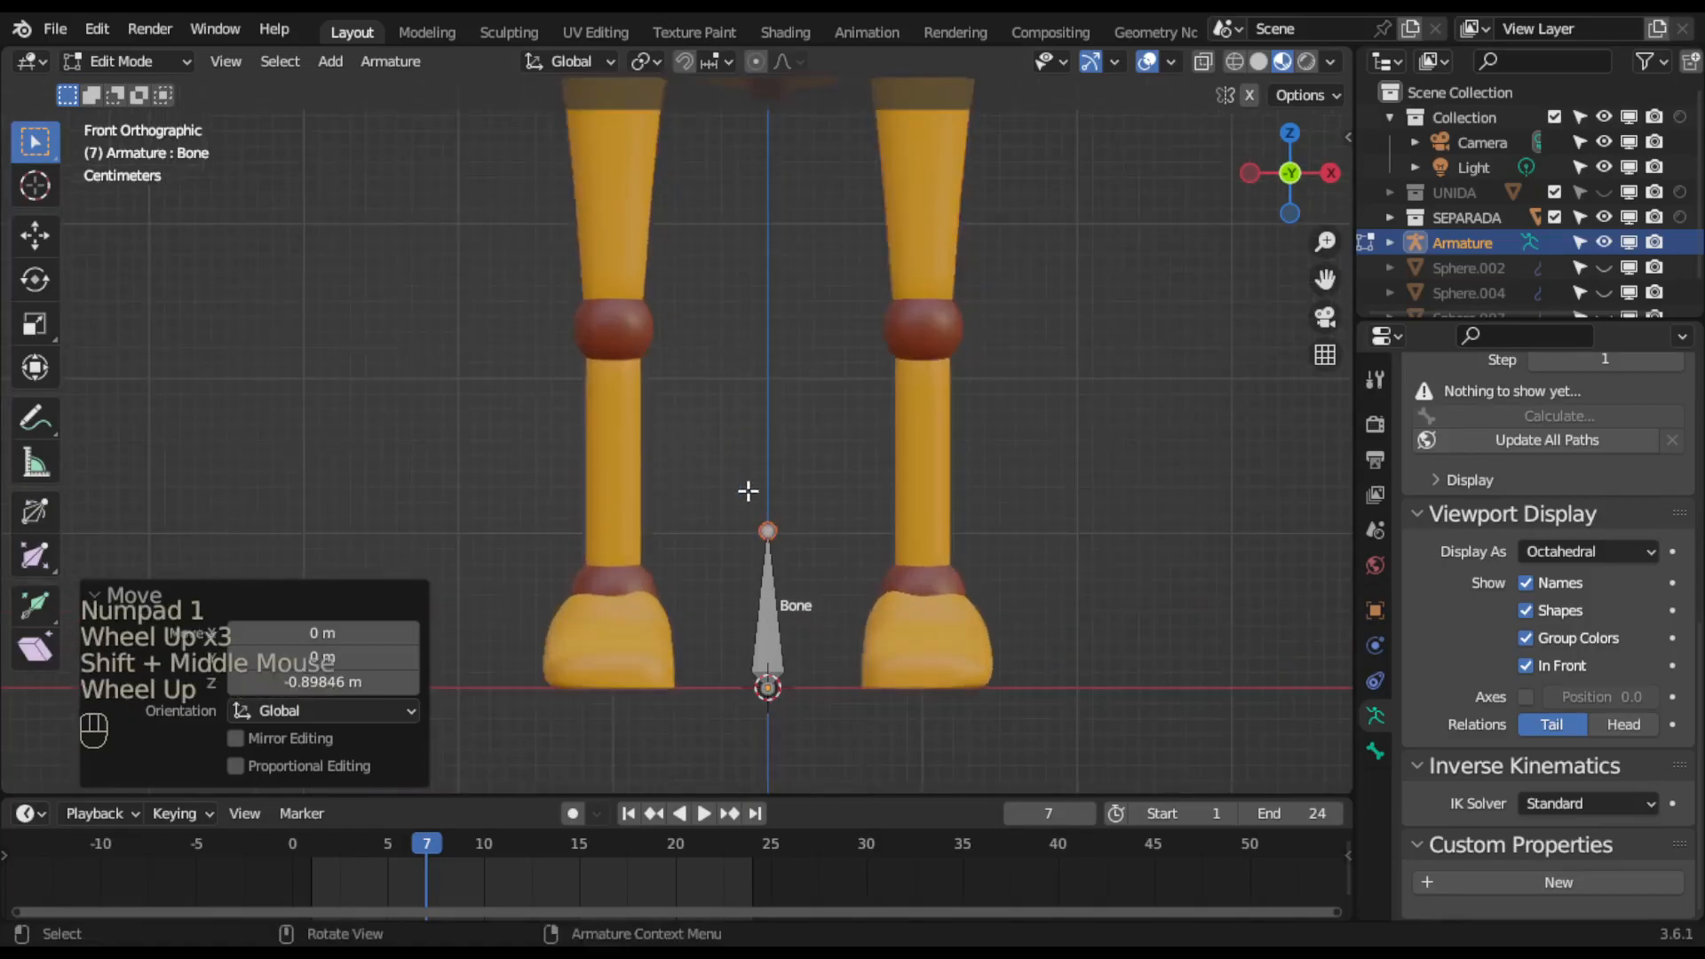
left_click(768, 531)
key("g")
key("z")
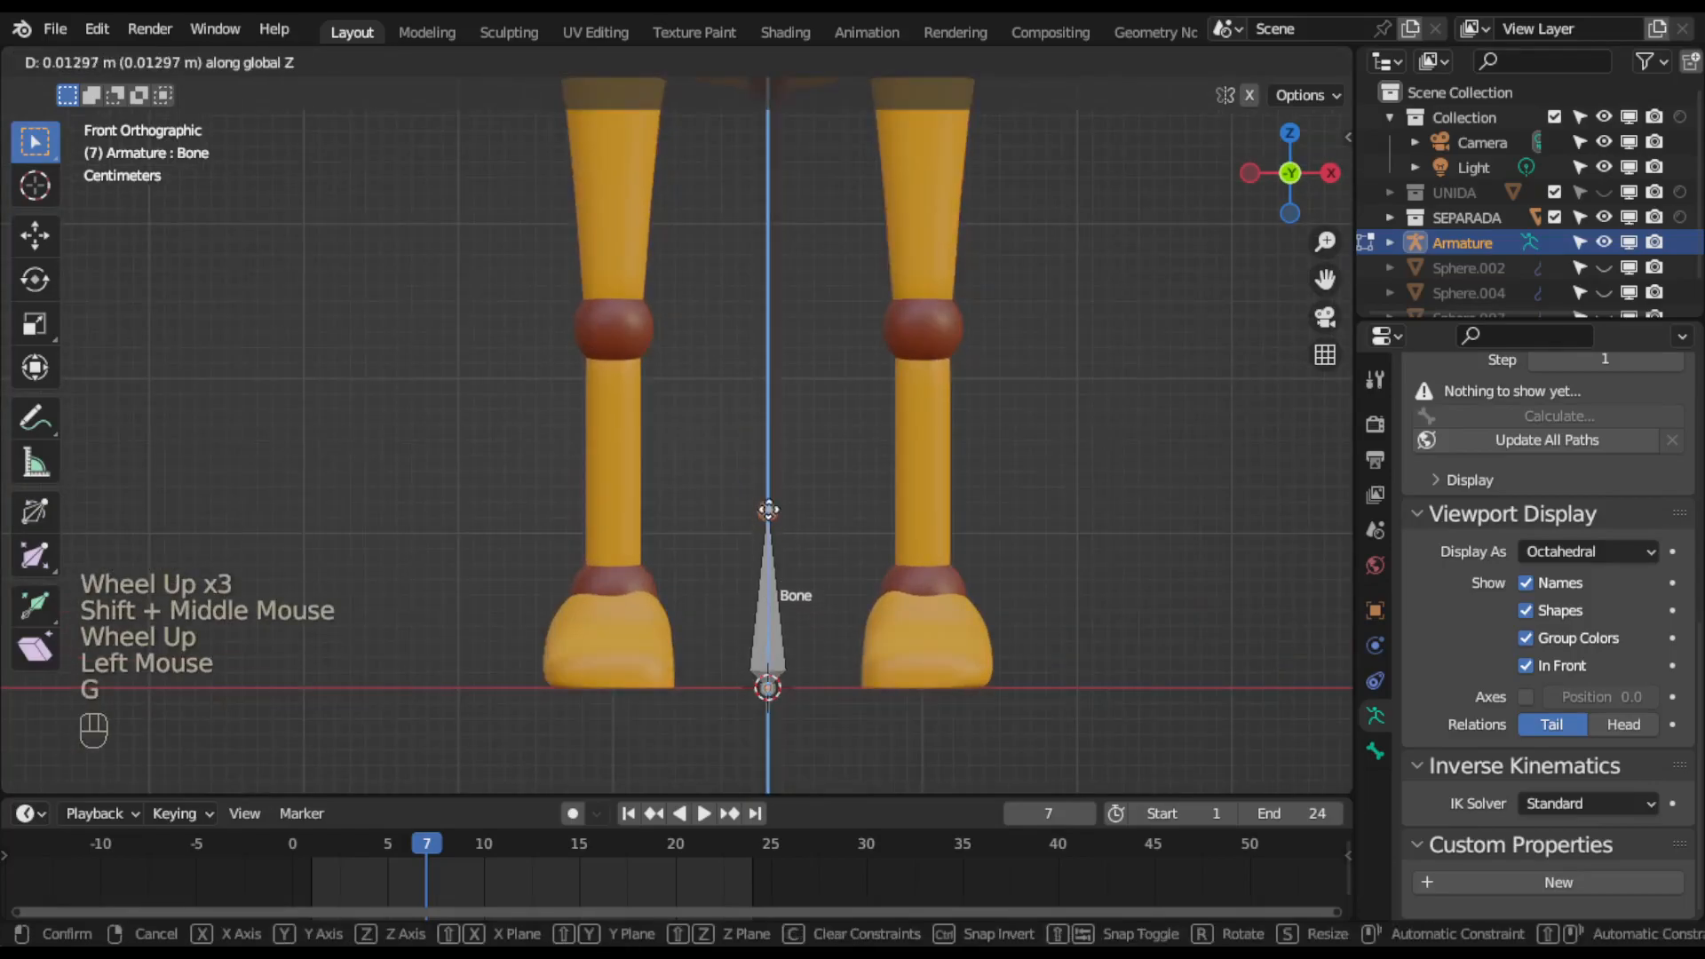
left_click(767, 477)
Rename the short bone between the feet as ROOT.
middle_click_drag(773, 476, 622, 396, "shift")
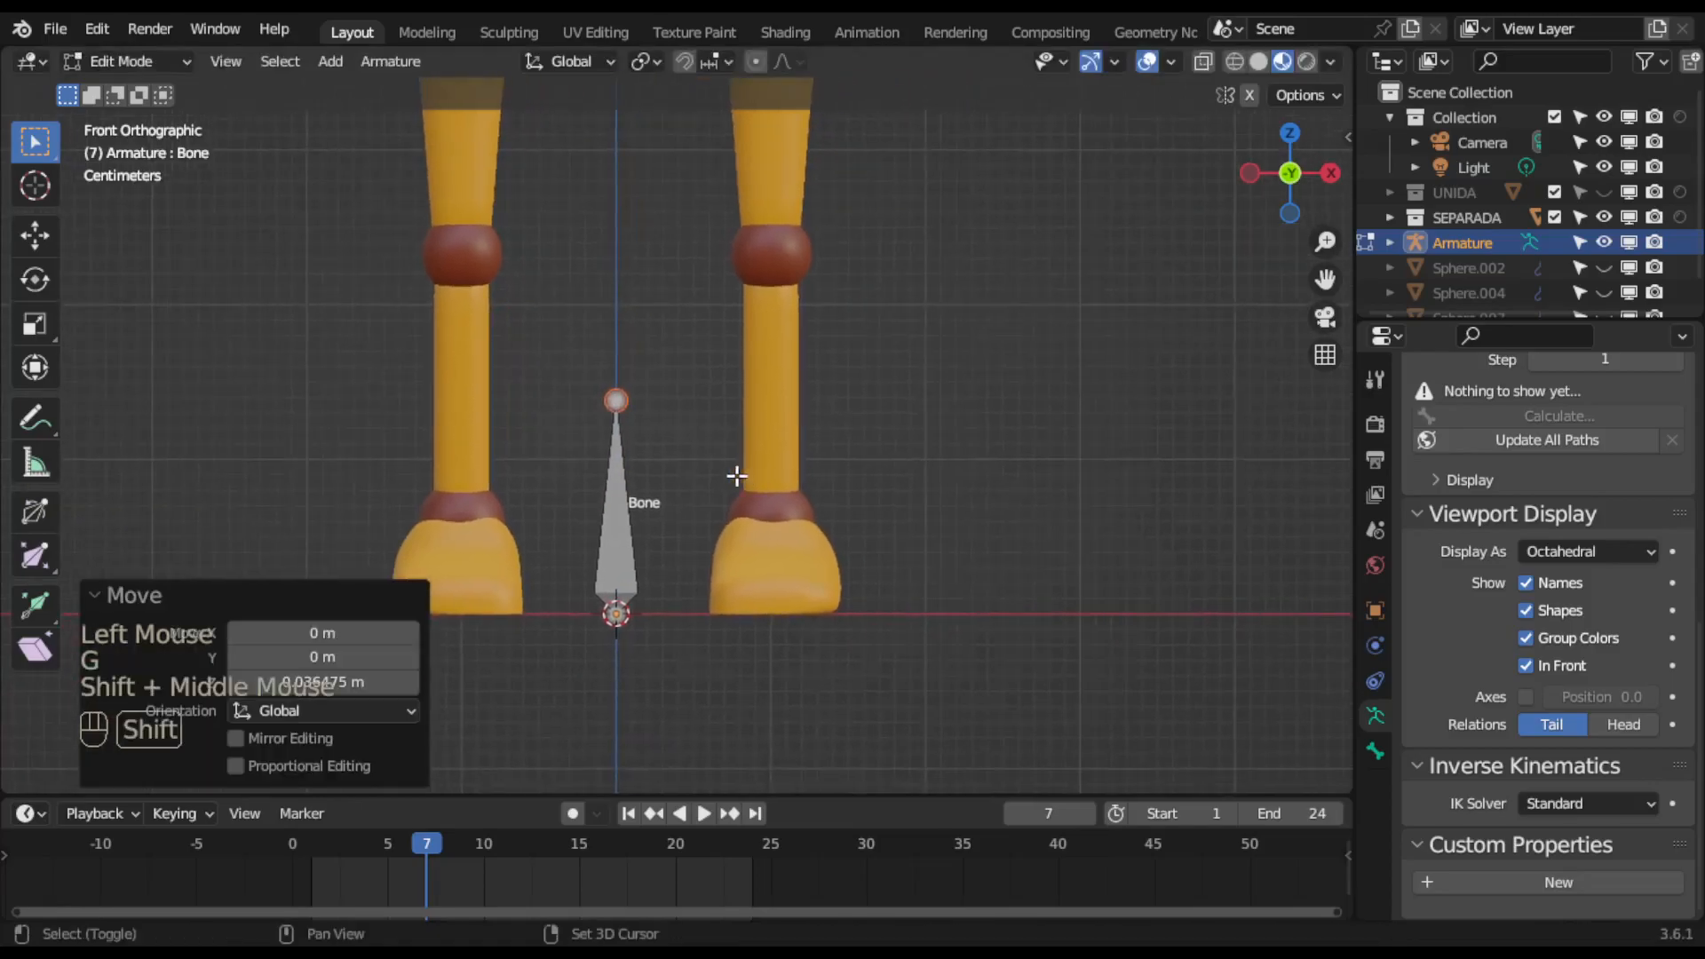
left_click(616, 533)
key("F2")
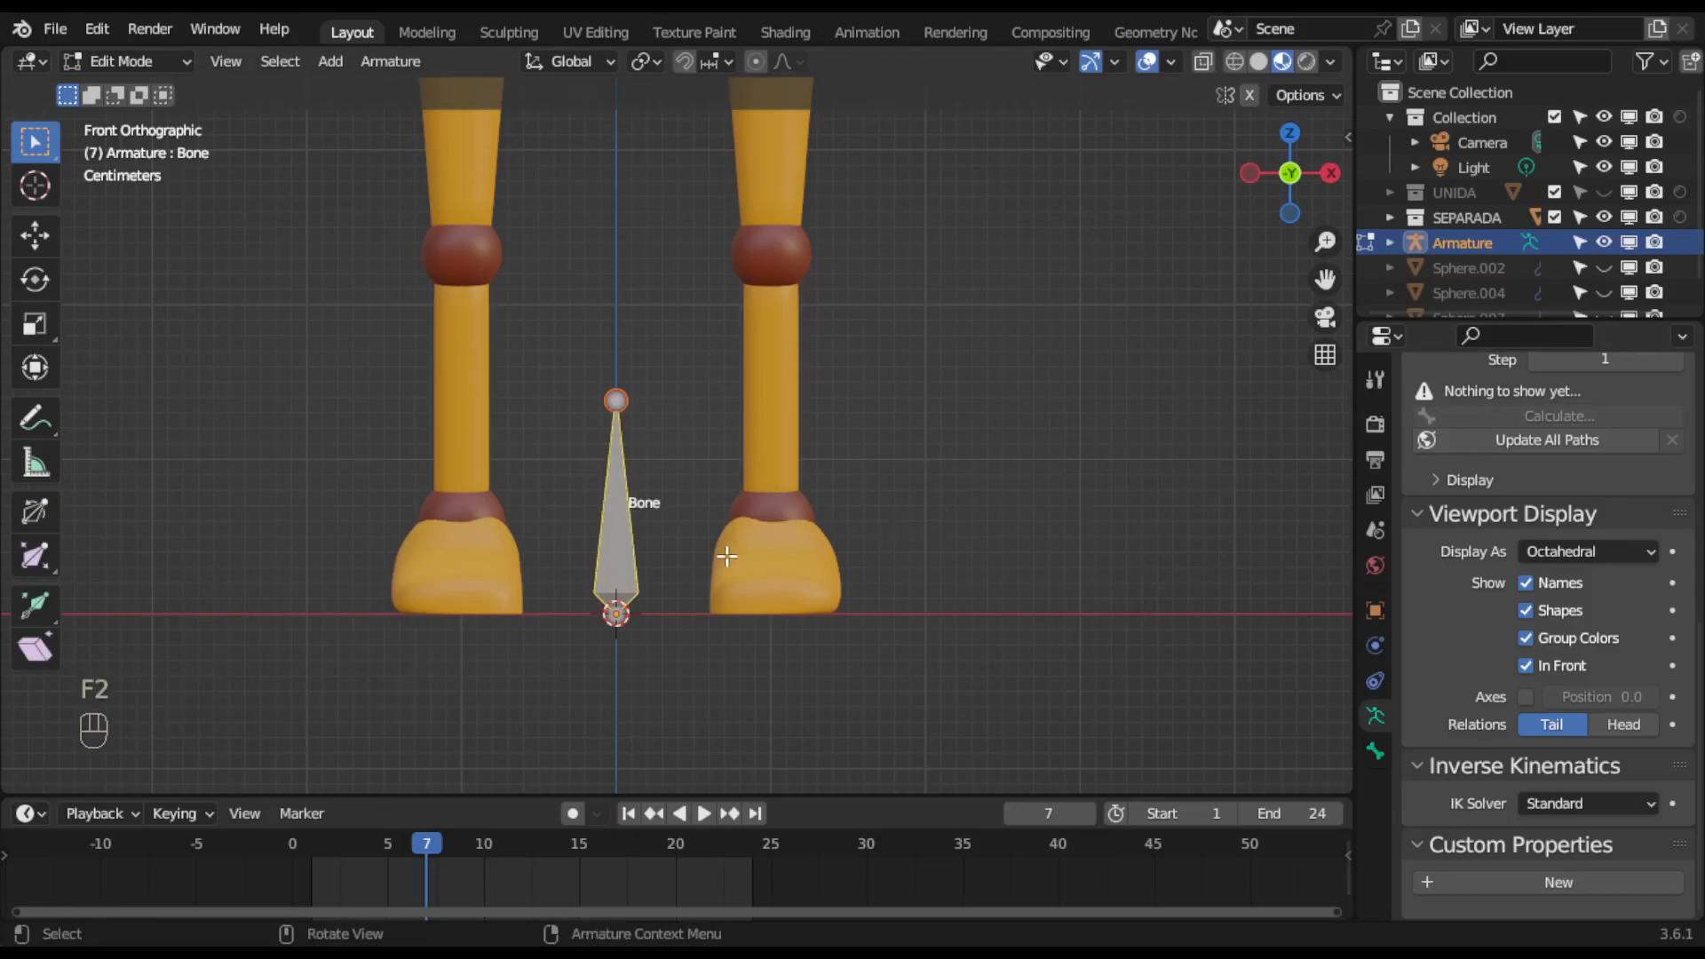
left_click(623, 556)
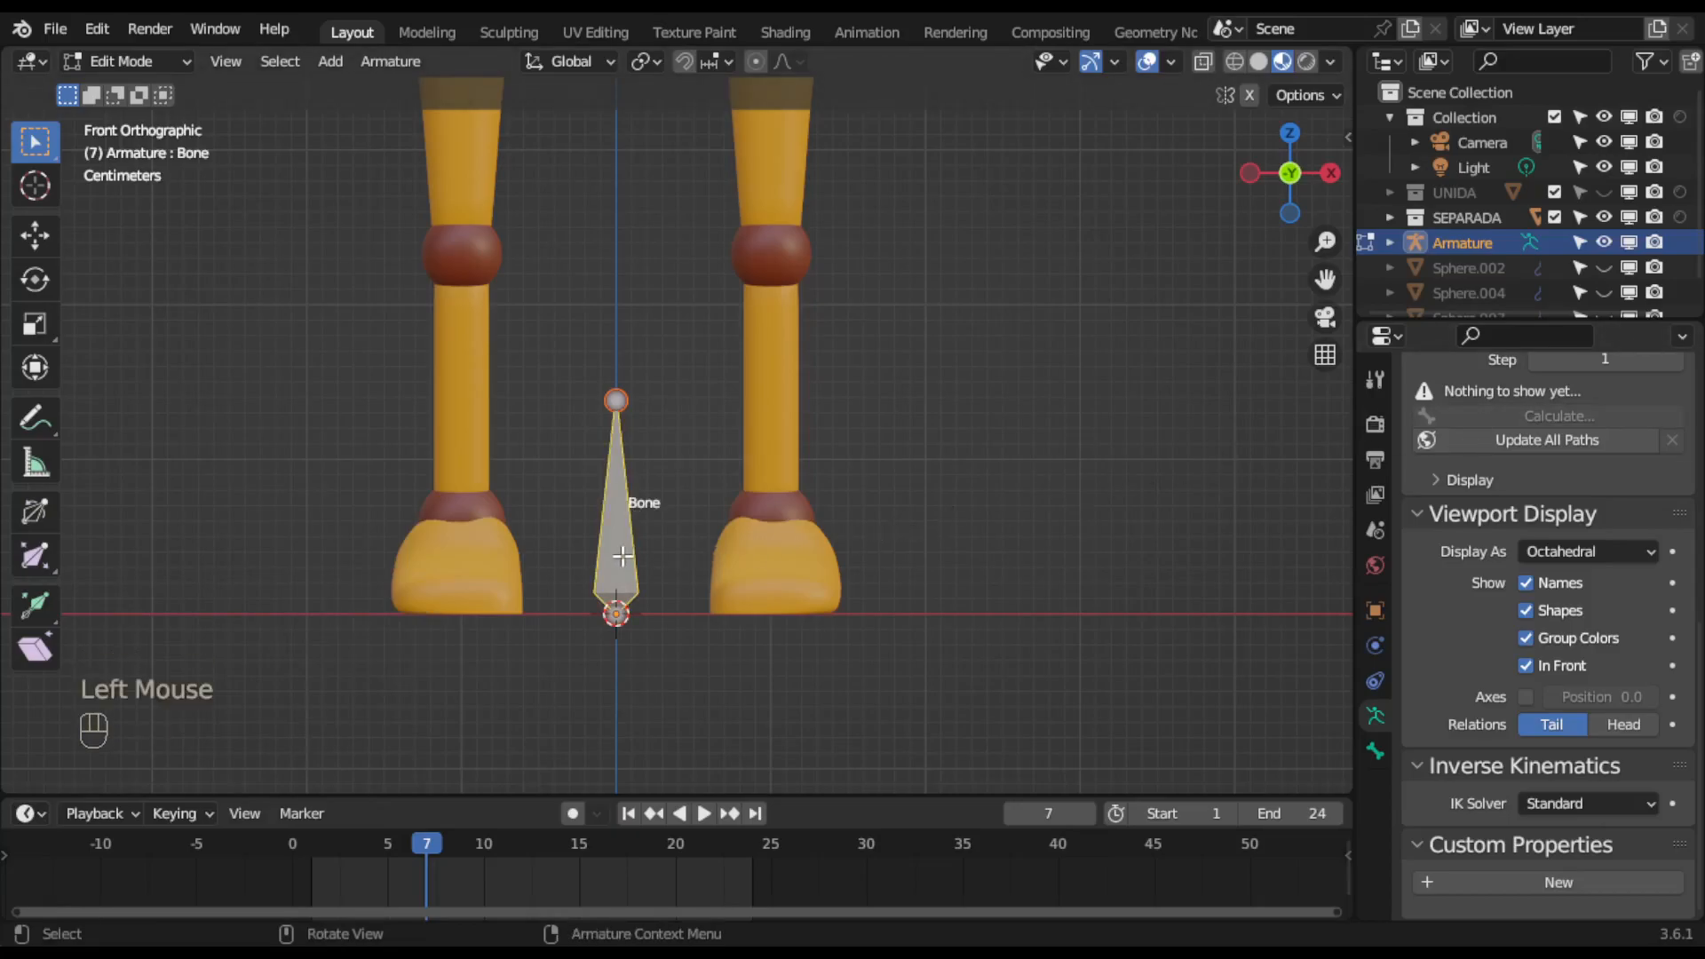
key("F2")
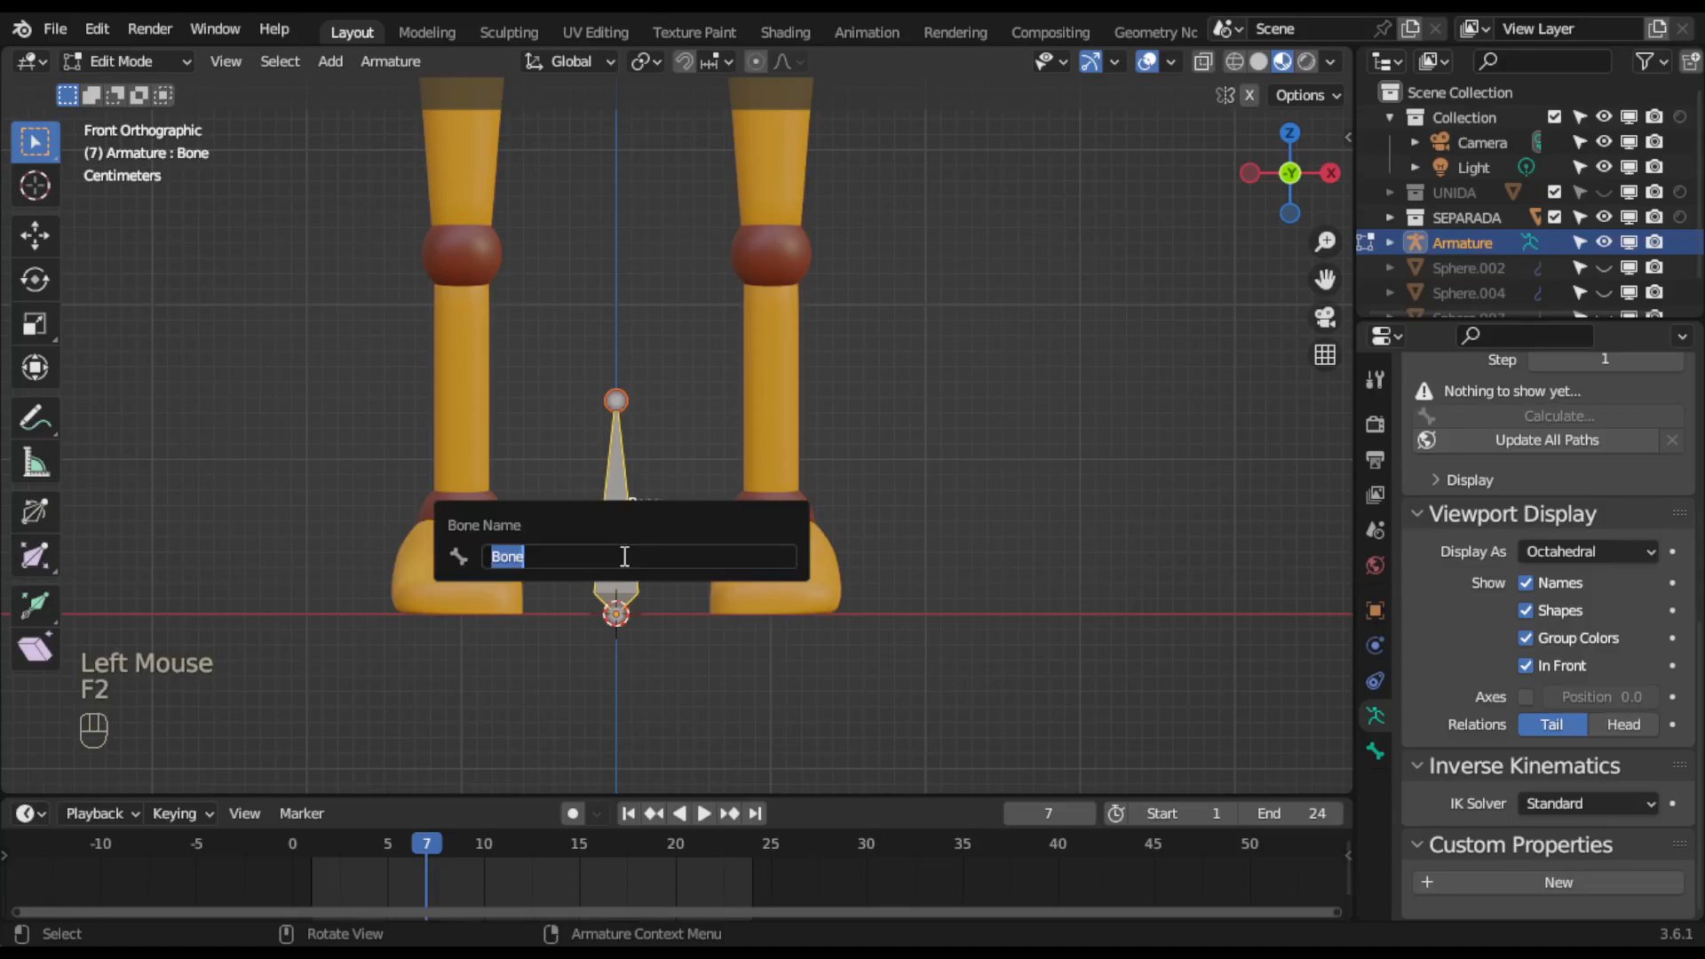
type("ROO")
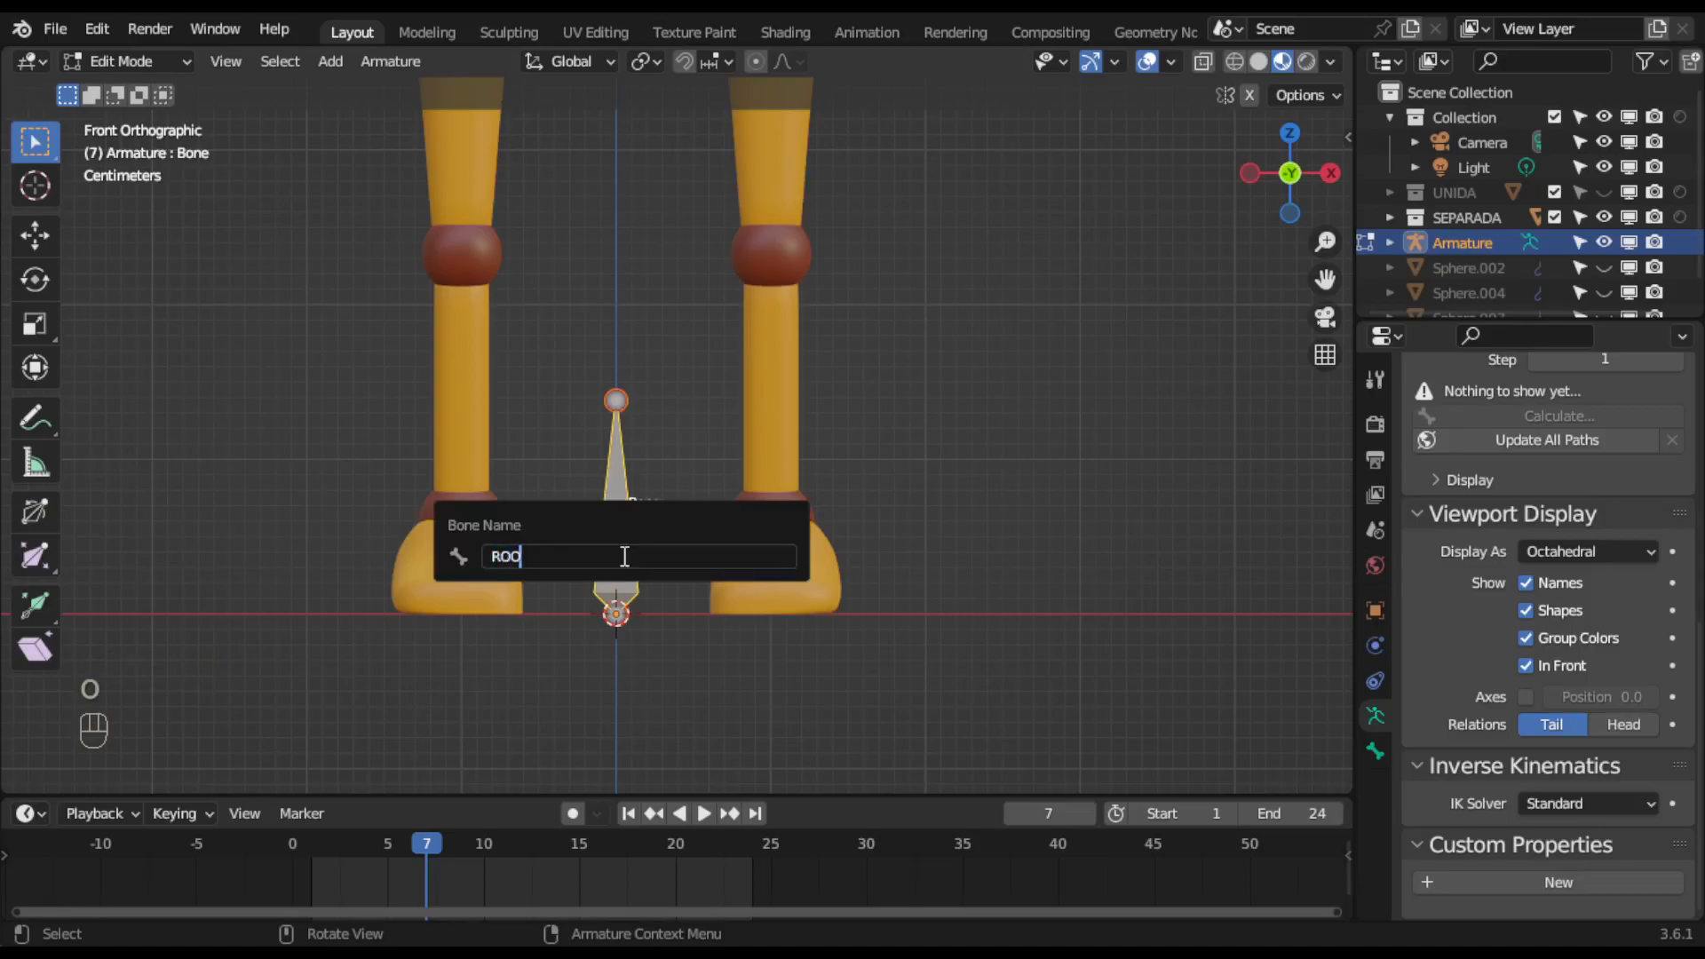
type("T")
key("Return")
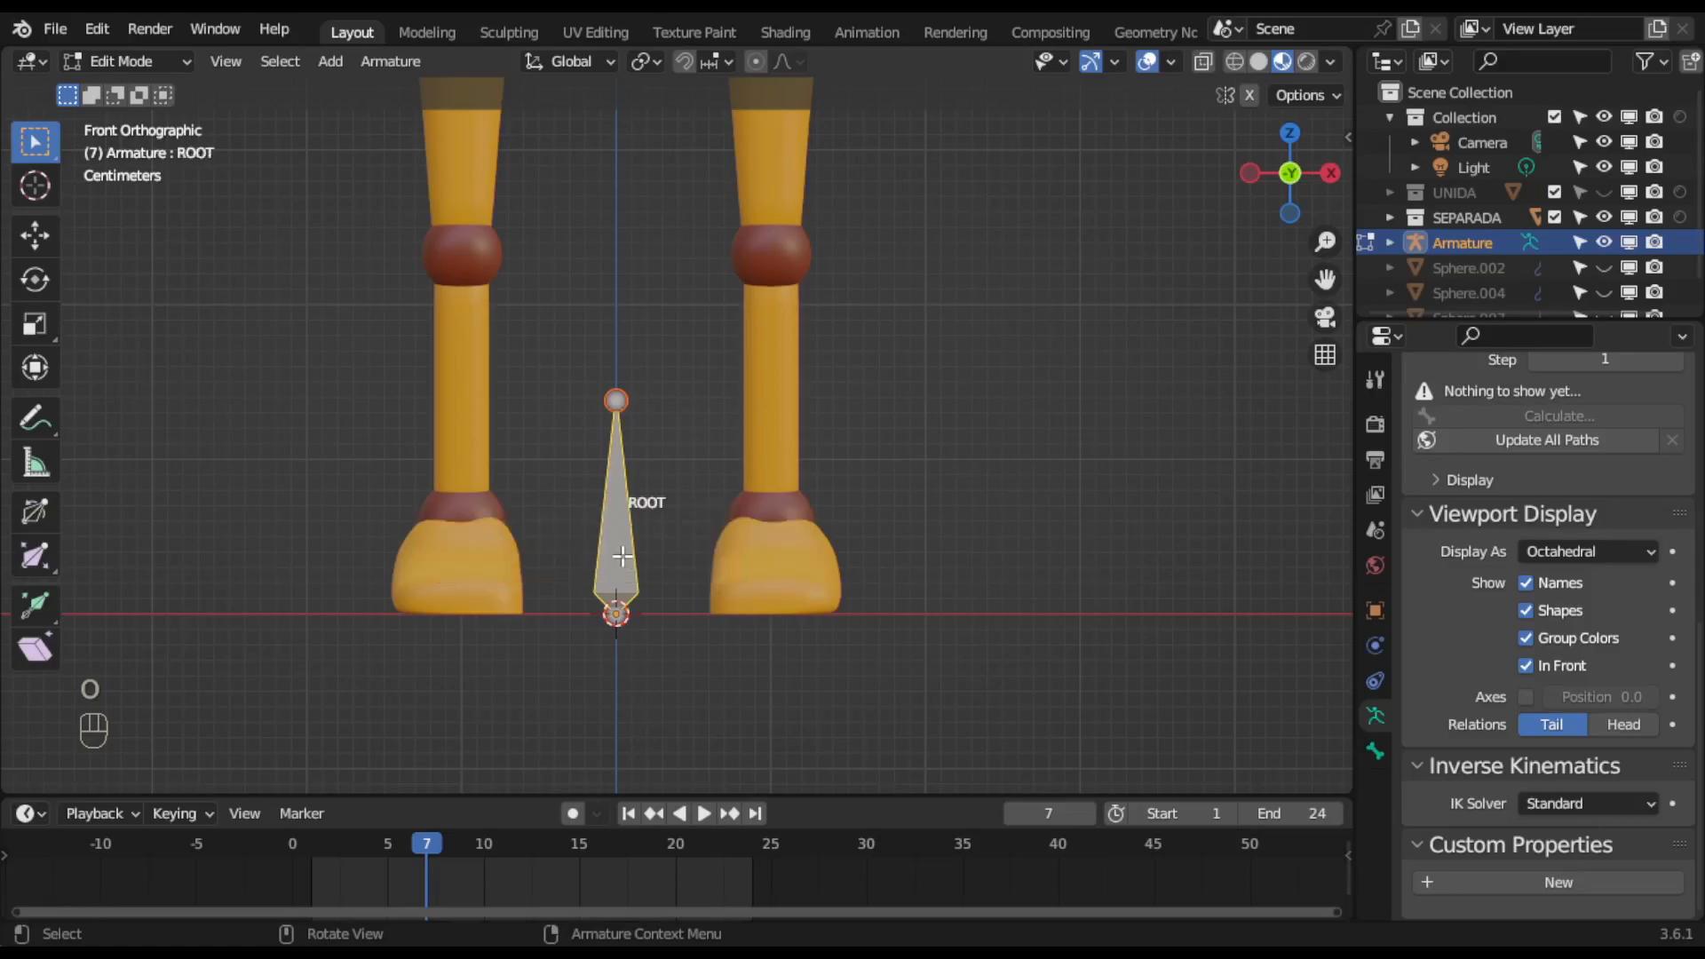
Add a second bone to the armature and raise its base about 0.4 m along Z to the underside of the spherical body.
scroll(669, 536, "down", 3)
middle_click_drag(669, 537, 723, 640, "shift")
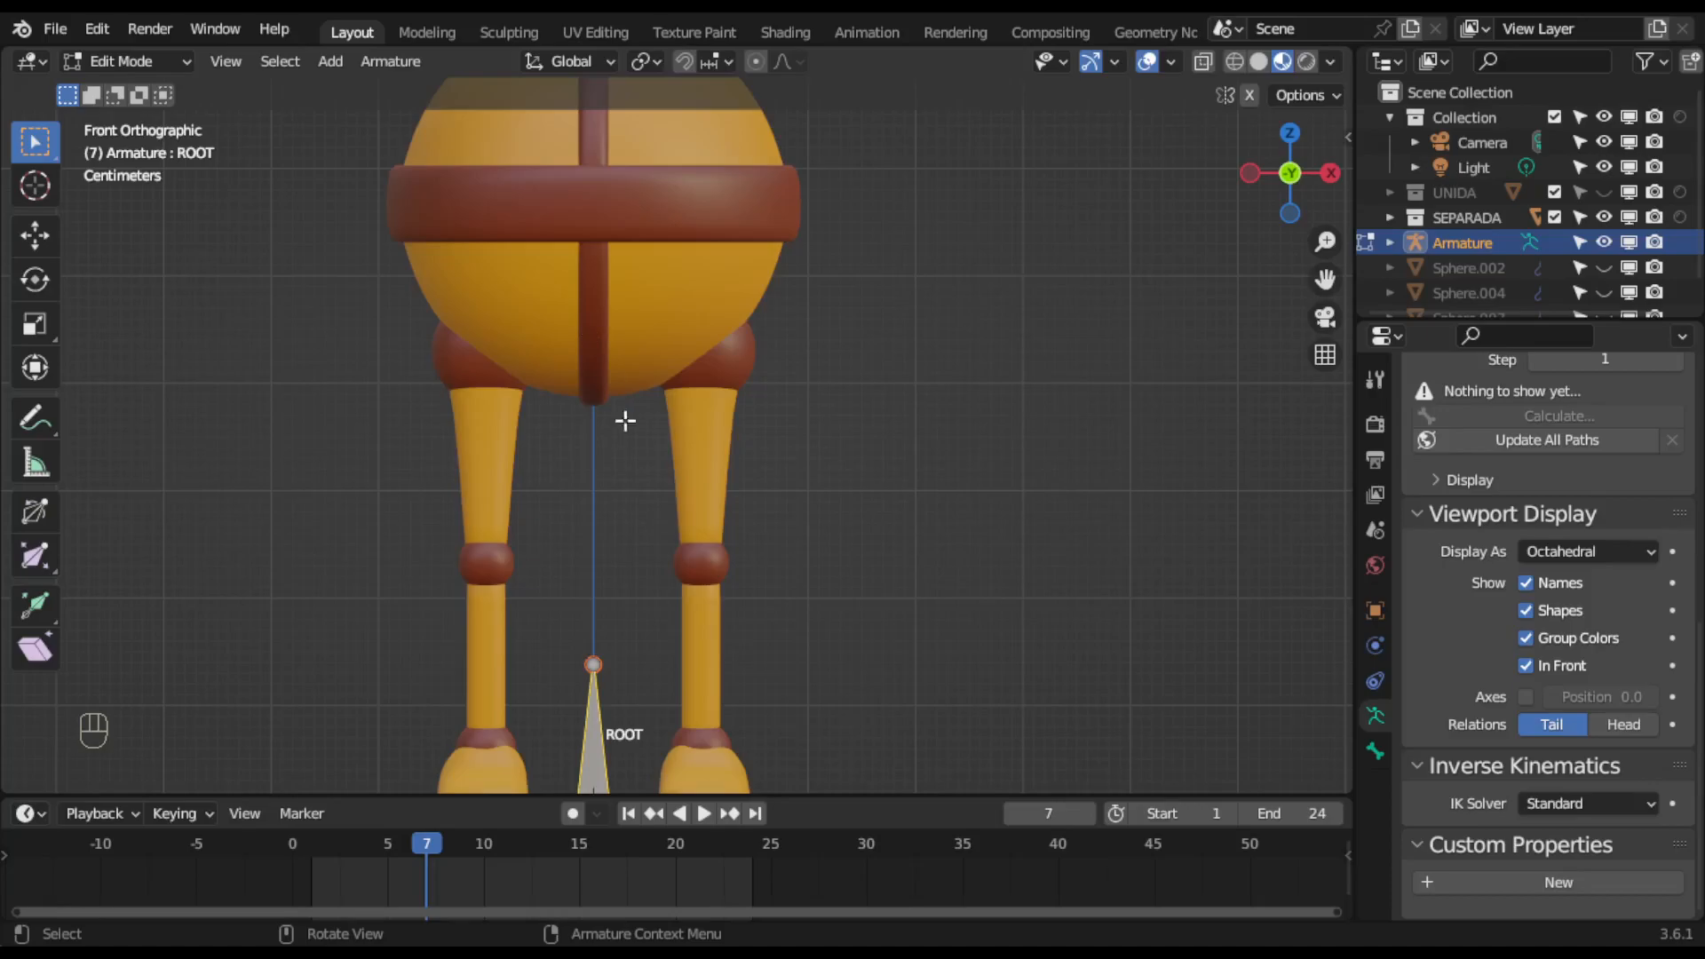
scroll(623, 459, "down", 1)
middle_click_drag(658, 445, 628, 460, "shift")
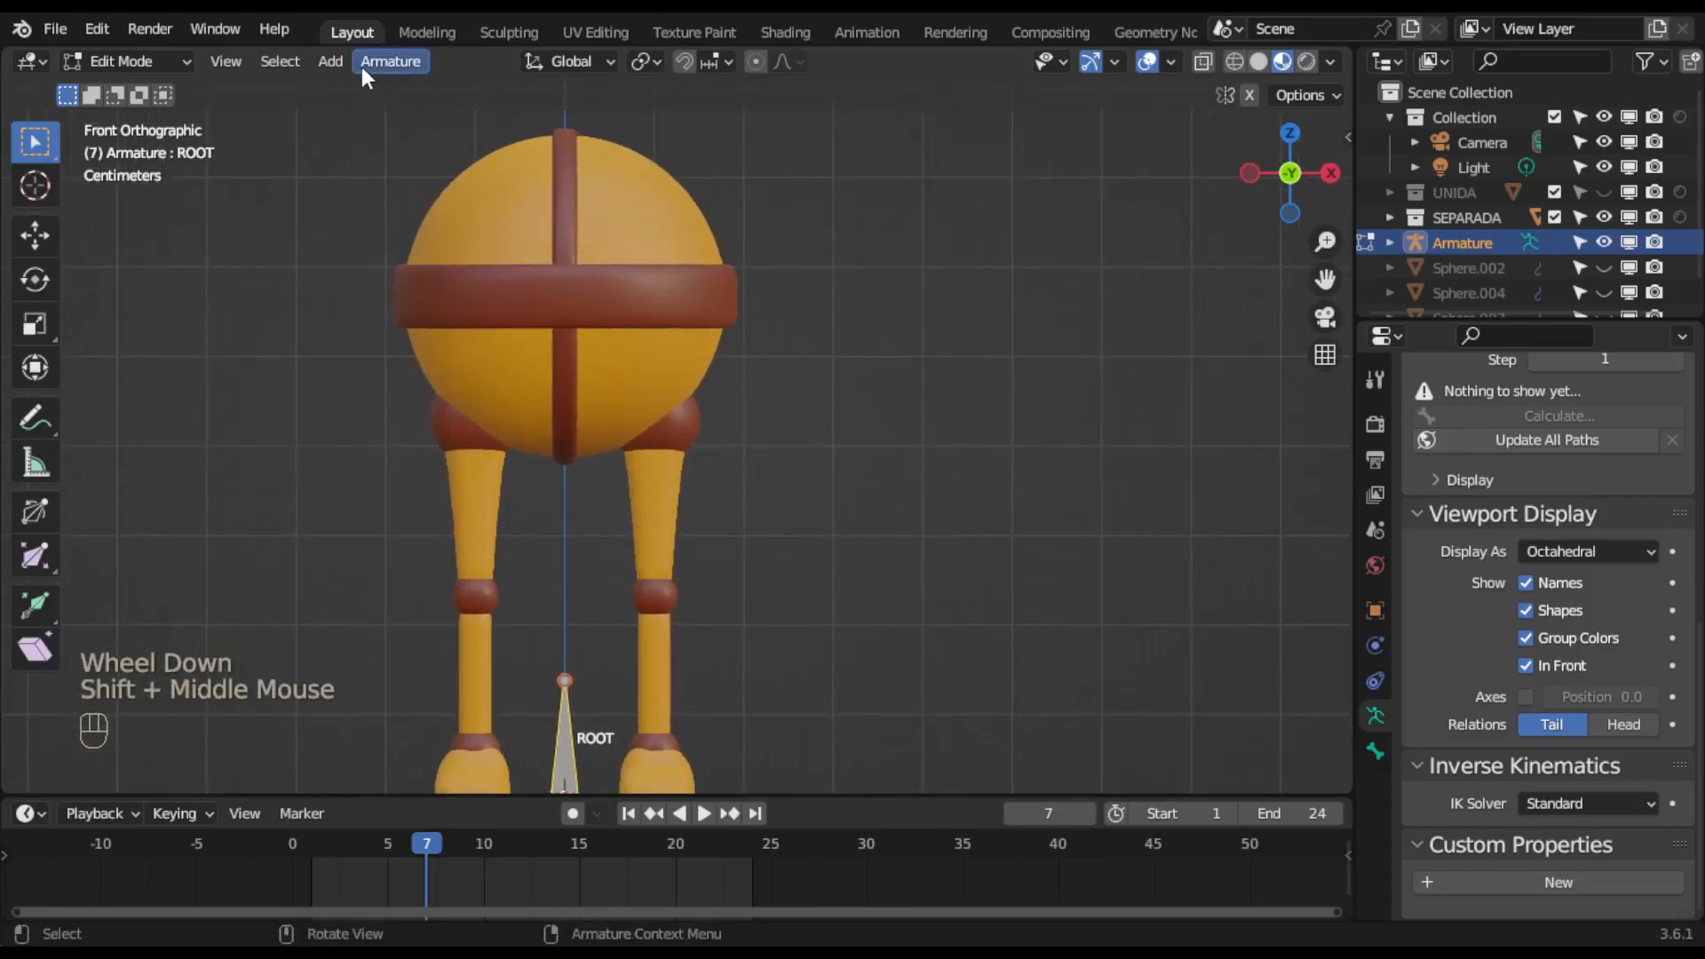
left_click(330, 62)
left_click(337, 89)
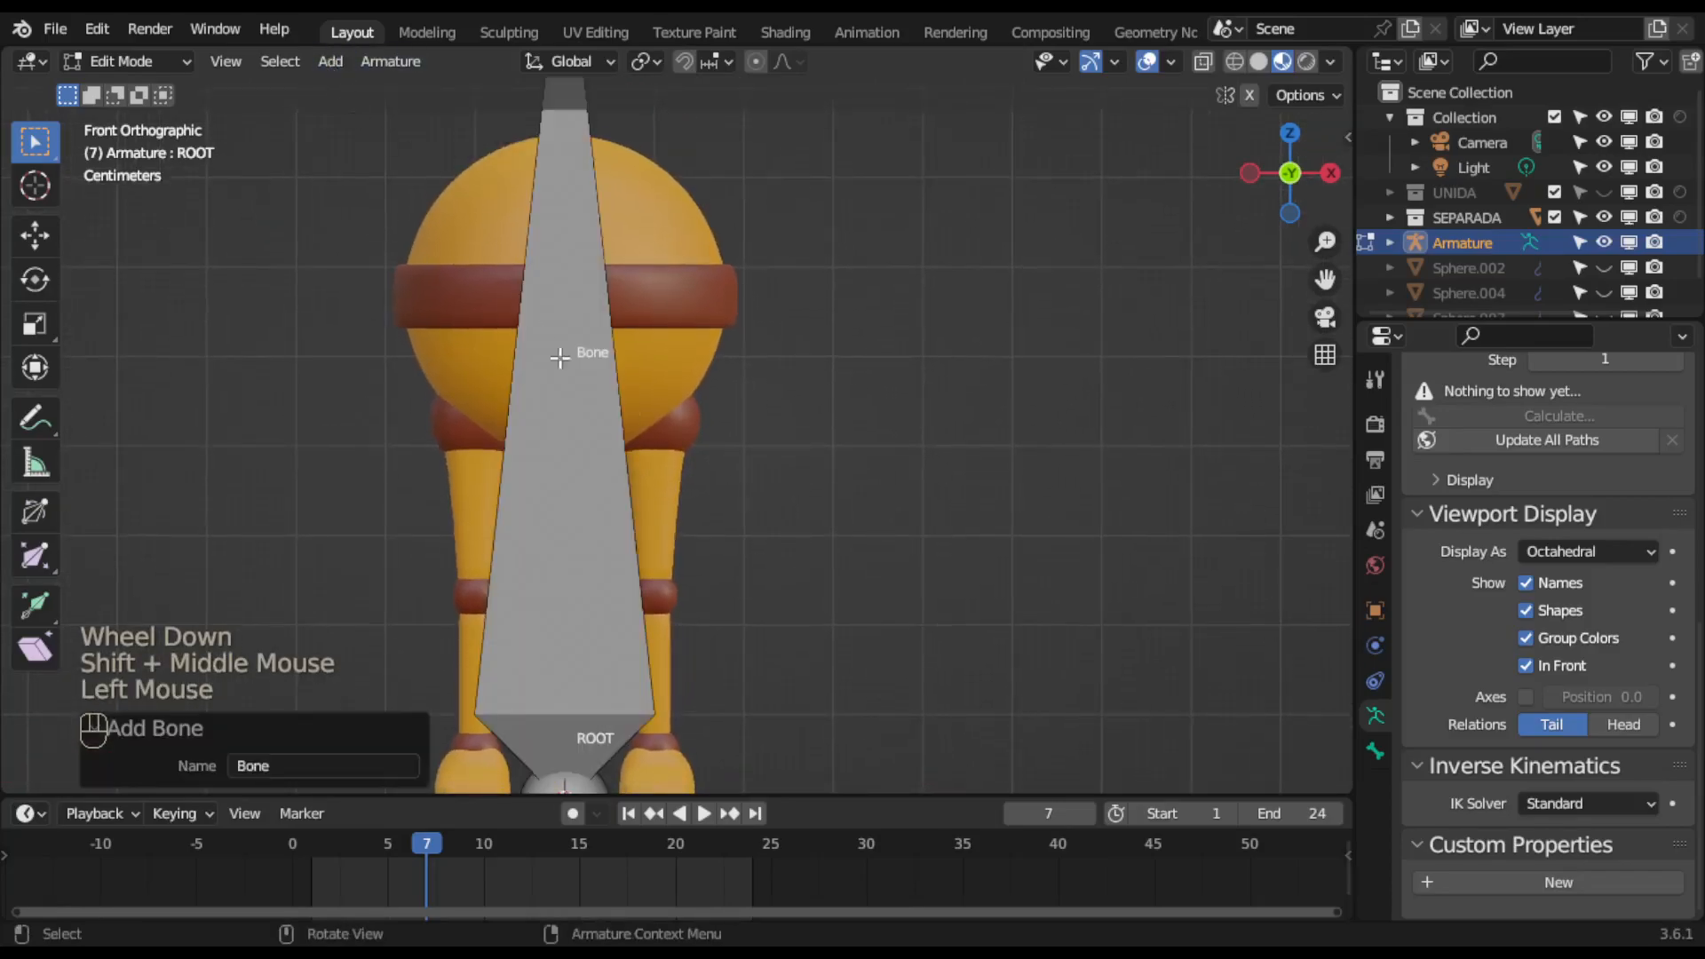
scroll(749, 468, "down", 2)
left_click(586, 699)
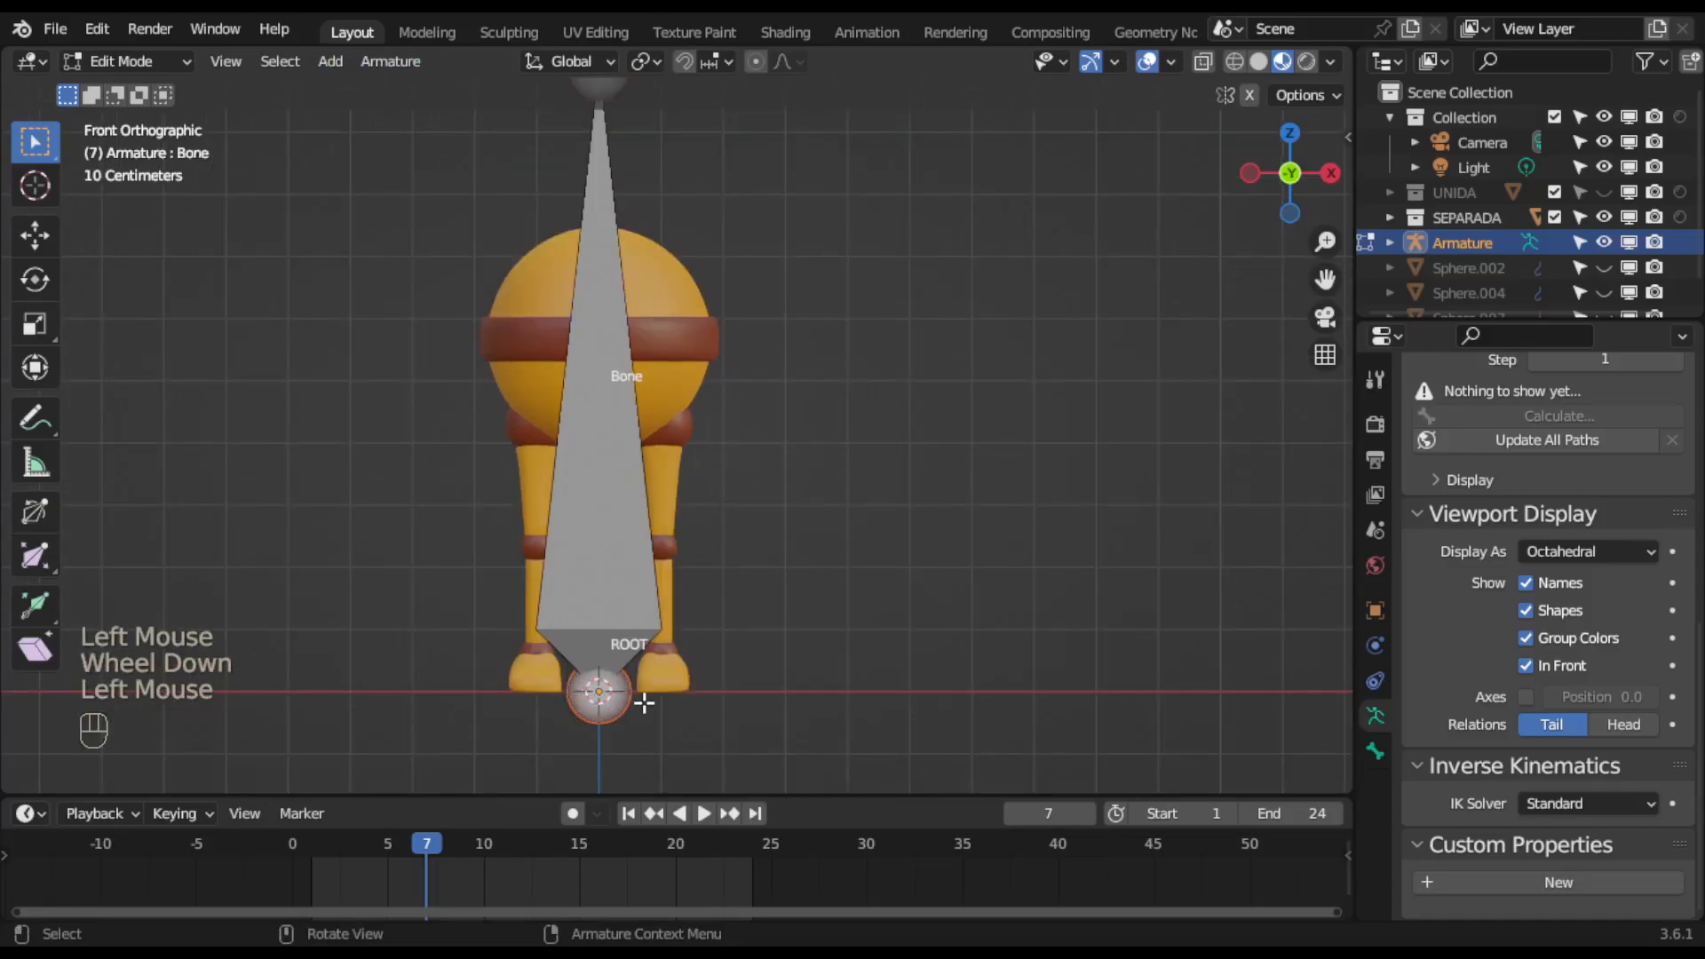
key("g")
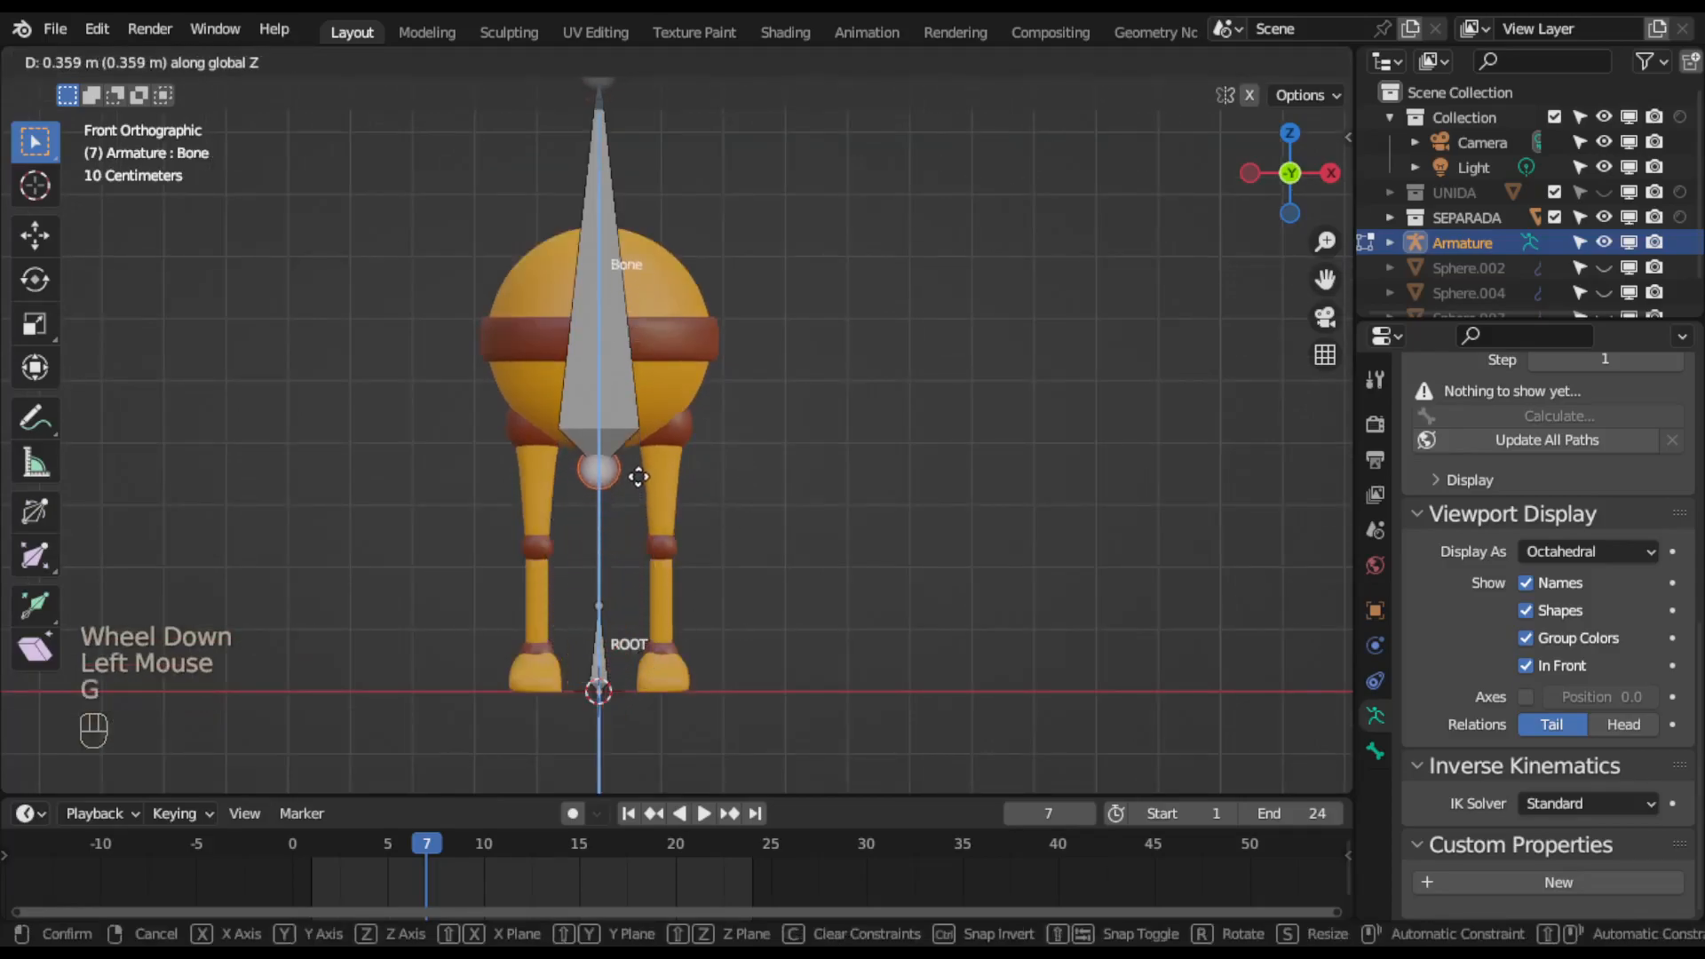
left_click(633, 451)
Lower the new bone's tip about 0.25 m along Z to the top of the spherical body.
scroll(647, 525, "up", 2)
middle_click_drag(648, 524, 733, 374, "shift")
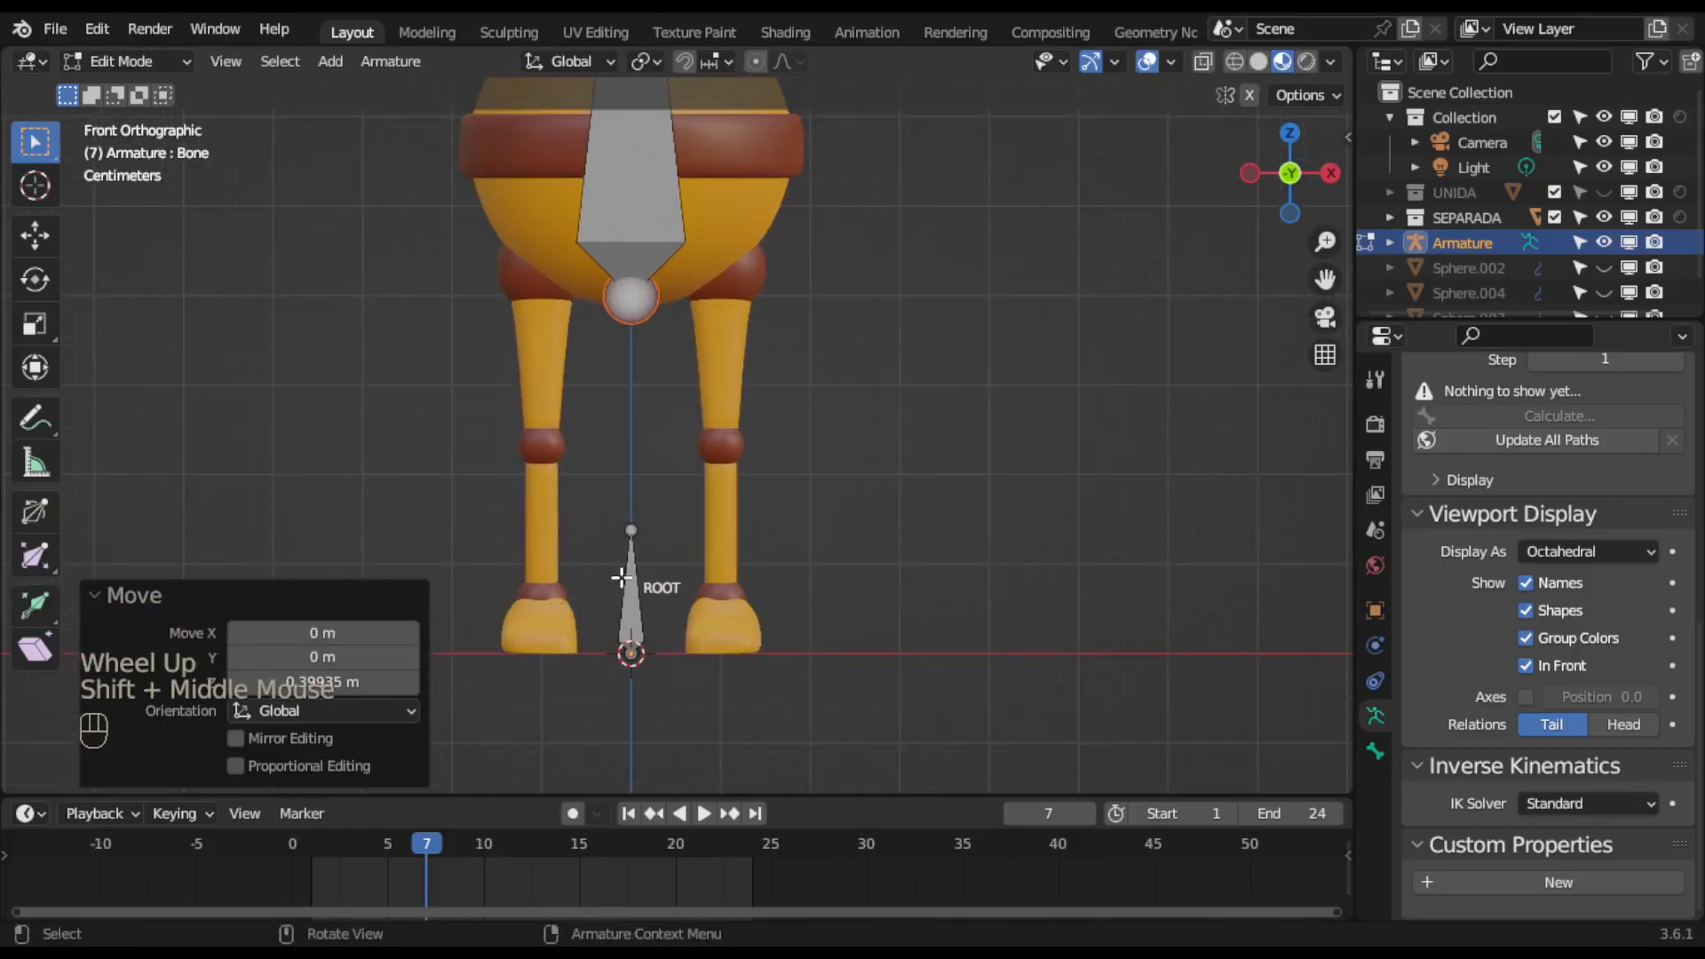
middle_click_drag(738, 381, 745, 586, "shift")
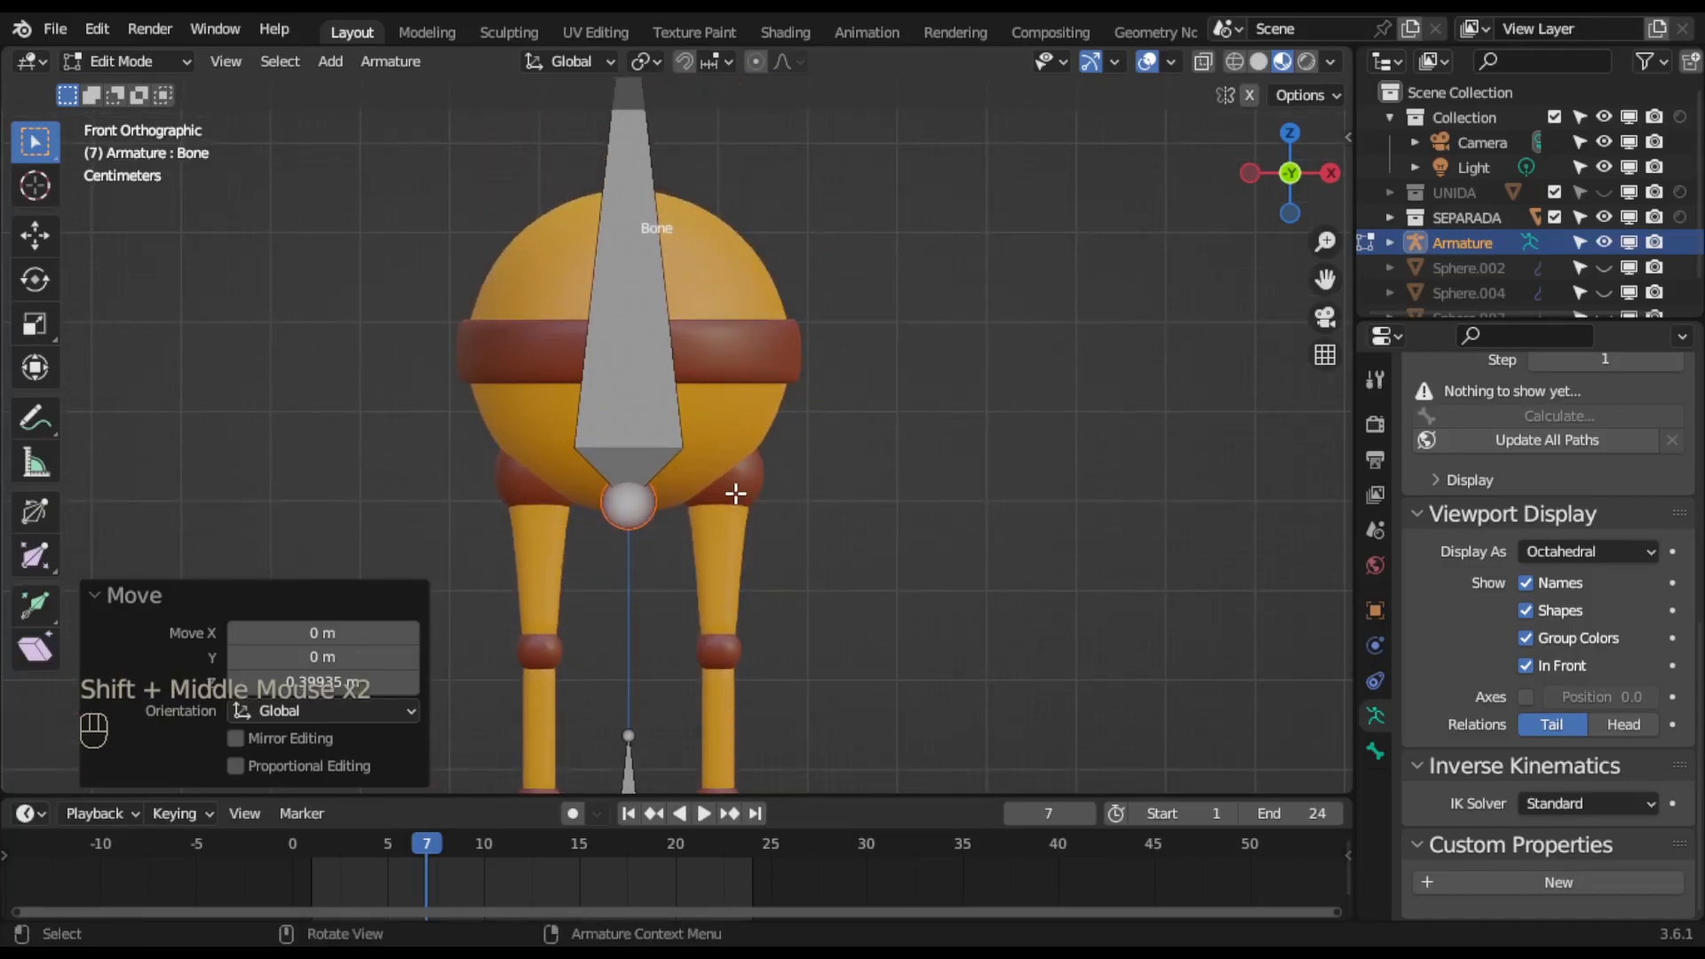
middle_click_drag(830, 400, 811, 590, "shift")
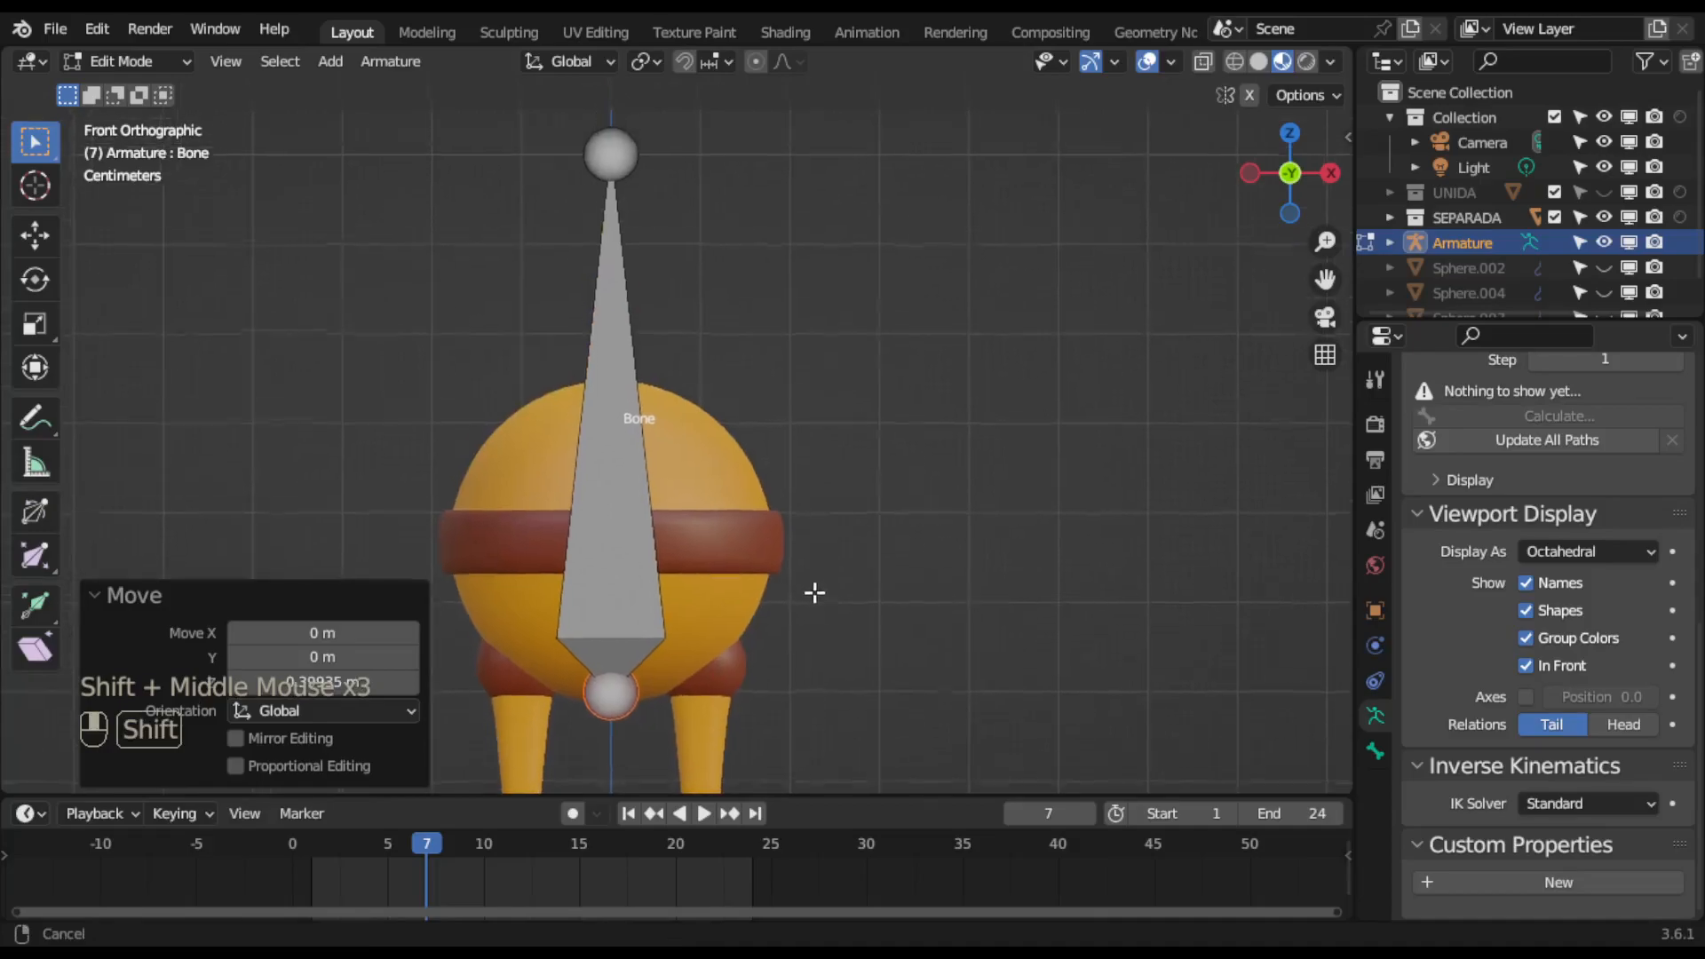
left_click(620, 158)
key("g")
key("z")
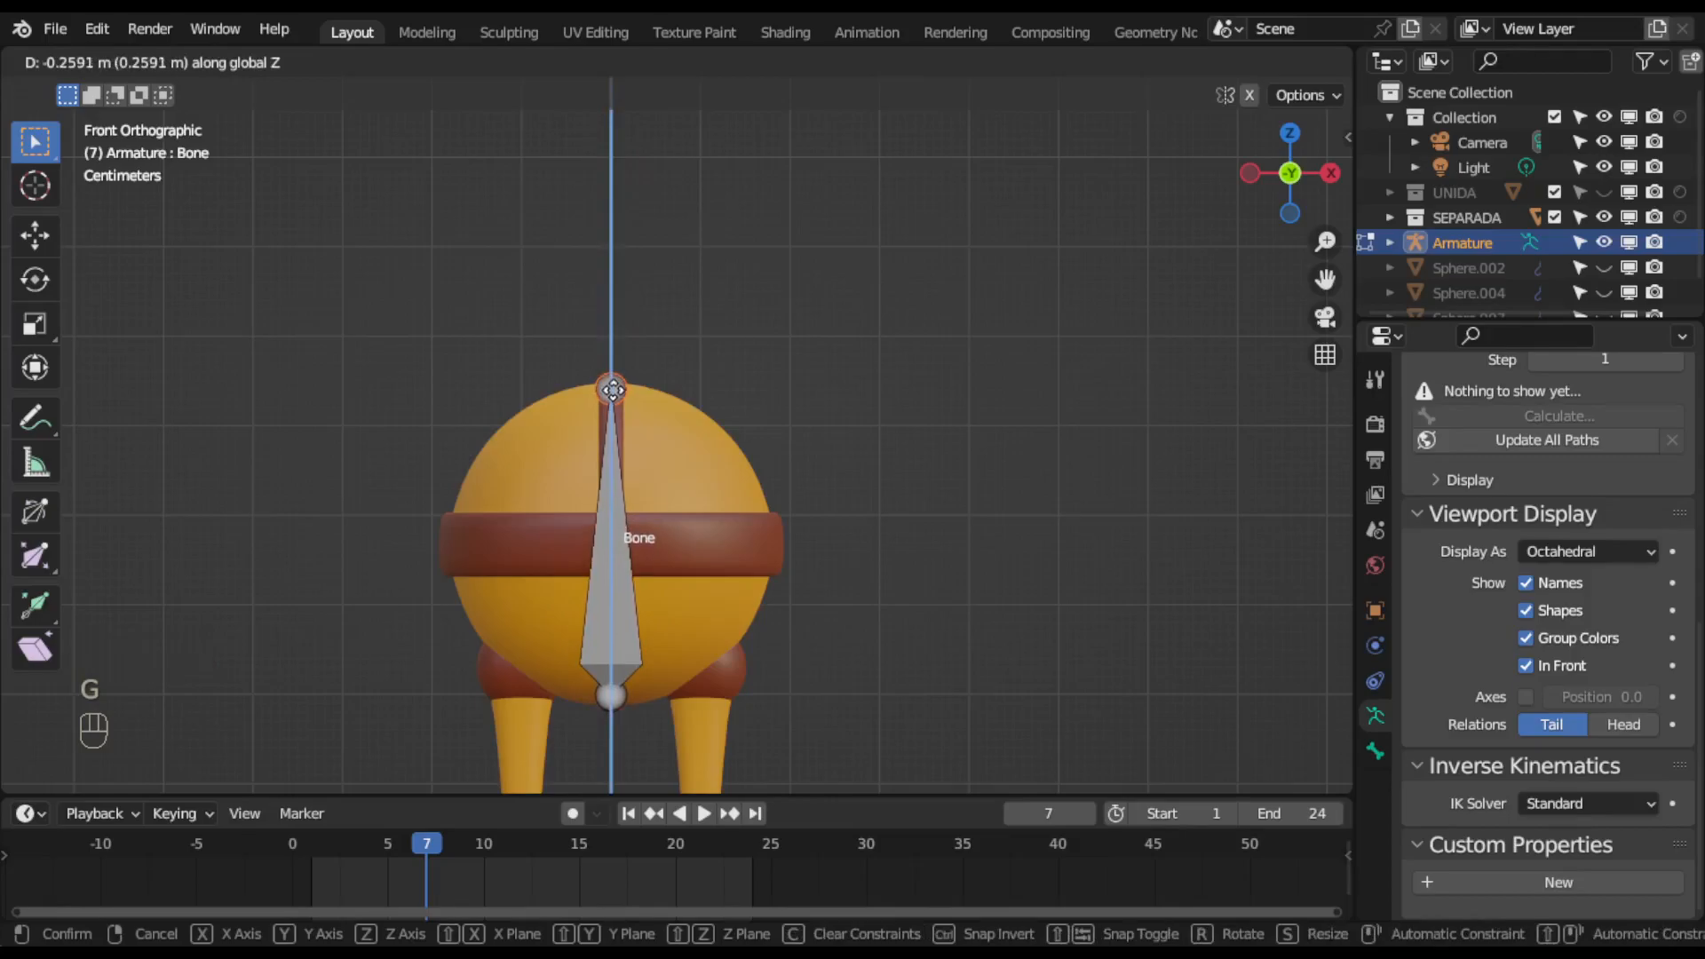
left_click(614, 386)
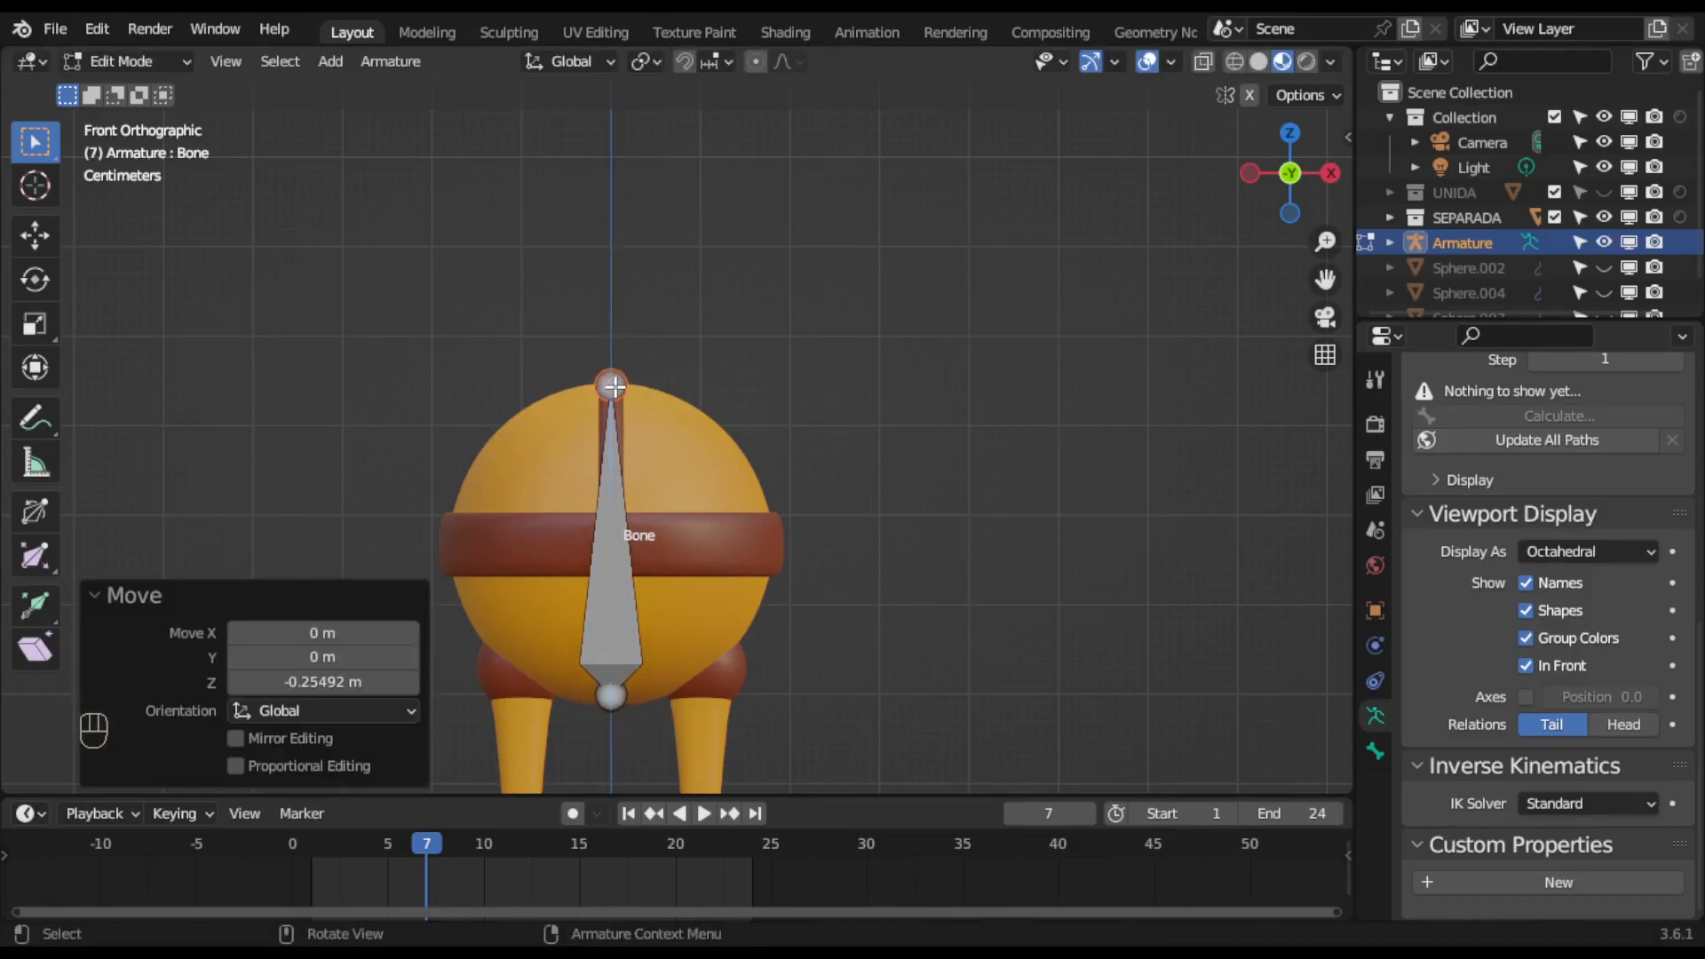
Lower the body bone's base about 0.01 m along Z to align it with the bottom of the sphere.
middle_click_drag(776, 525, 844, 392, "shift")
scroll(764, 502, "up", 3)
middle_click_drag(714, 563, 746, 412, "shift")
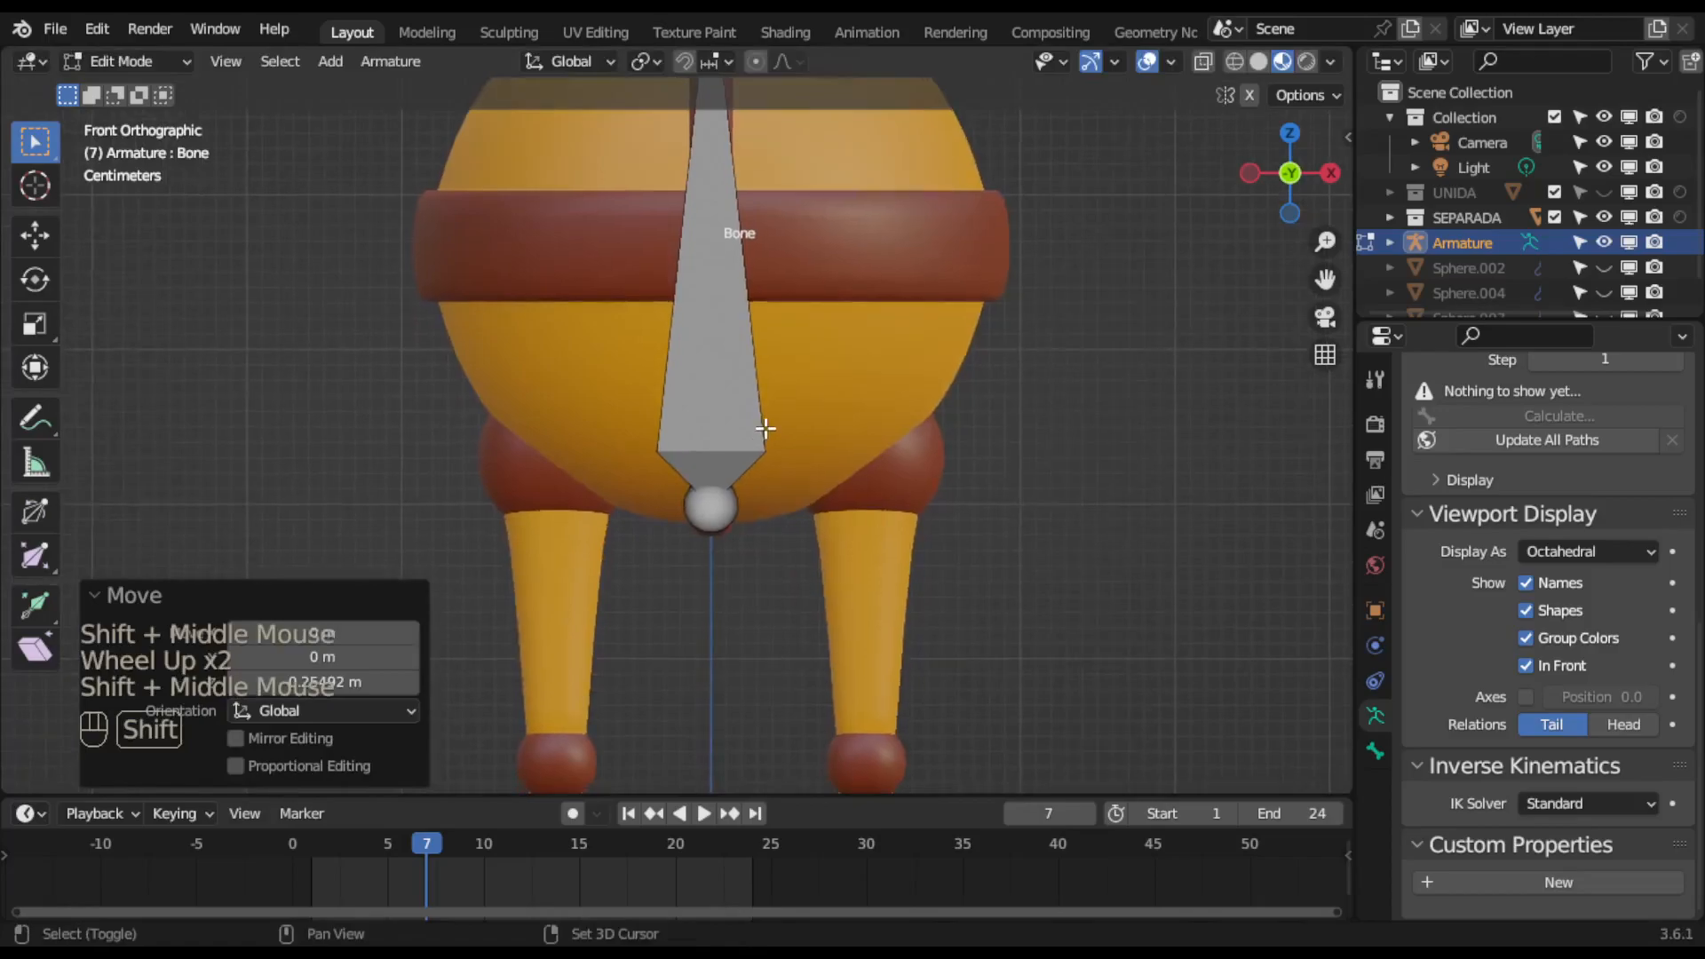
left_click(711, 503)
key("g")
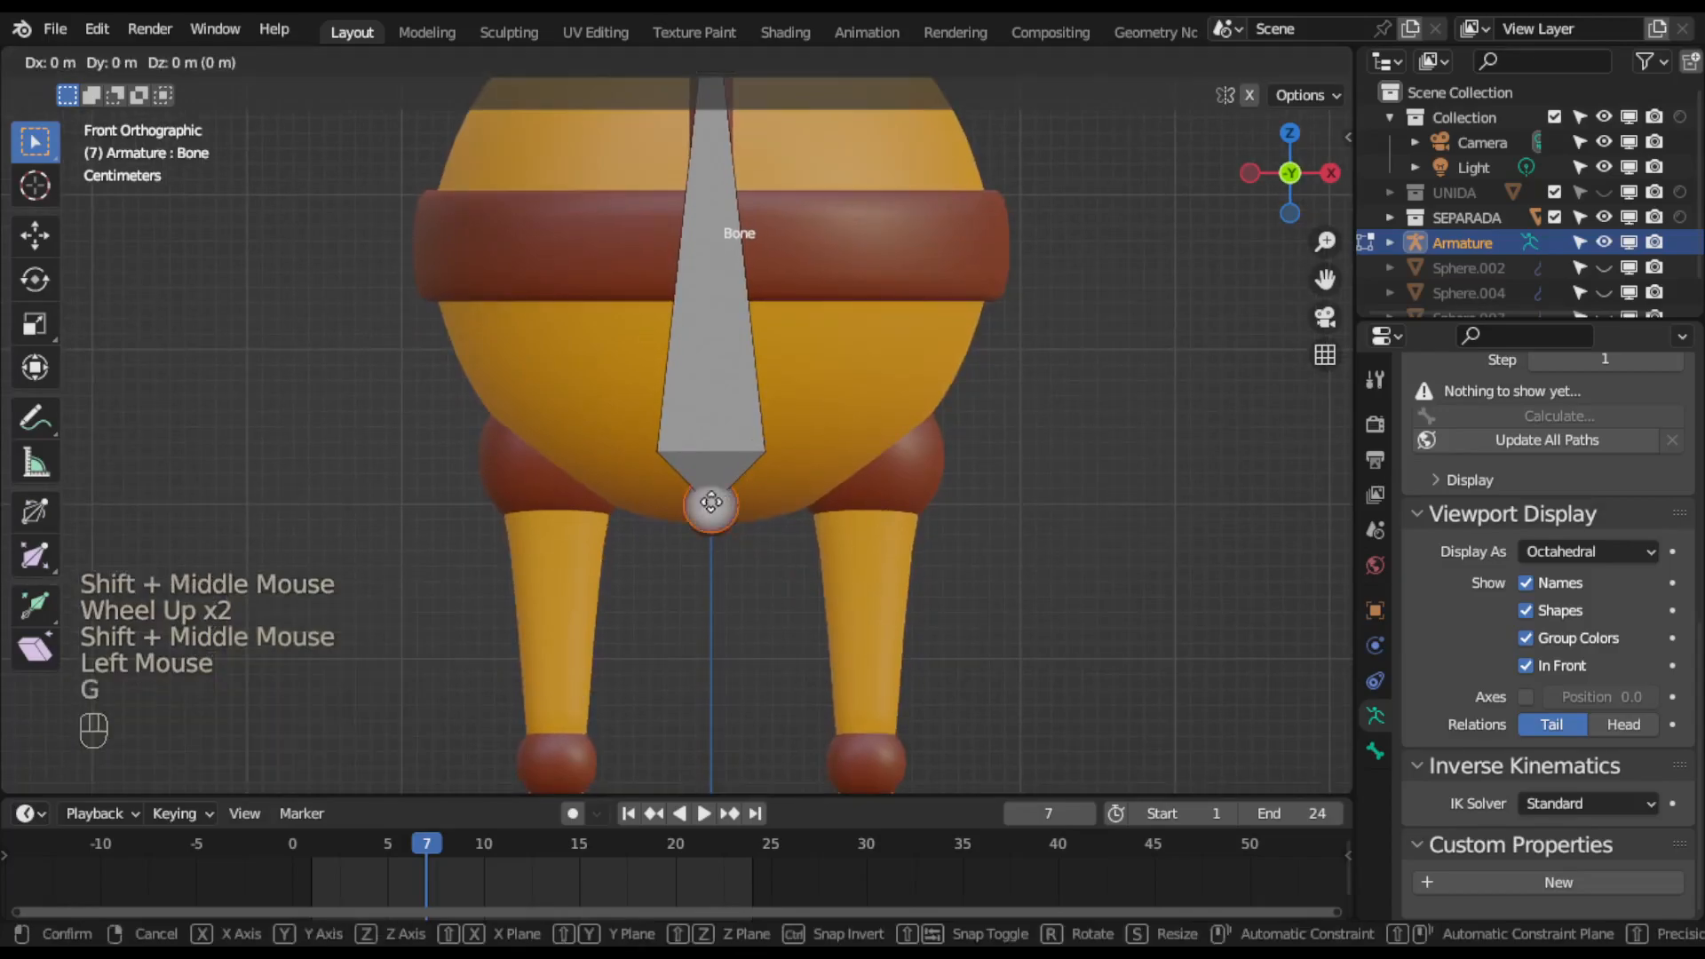
key("z")
left_click(704, 515)
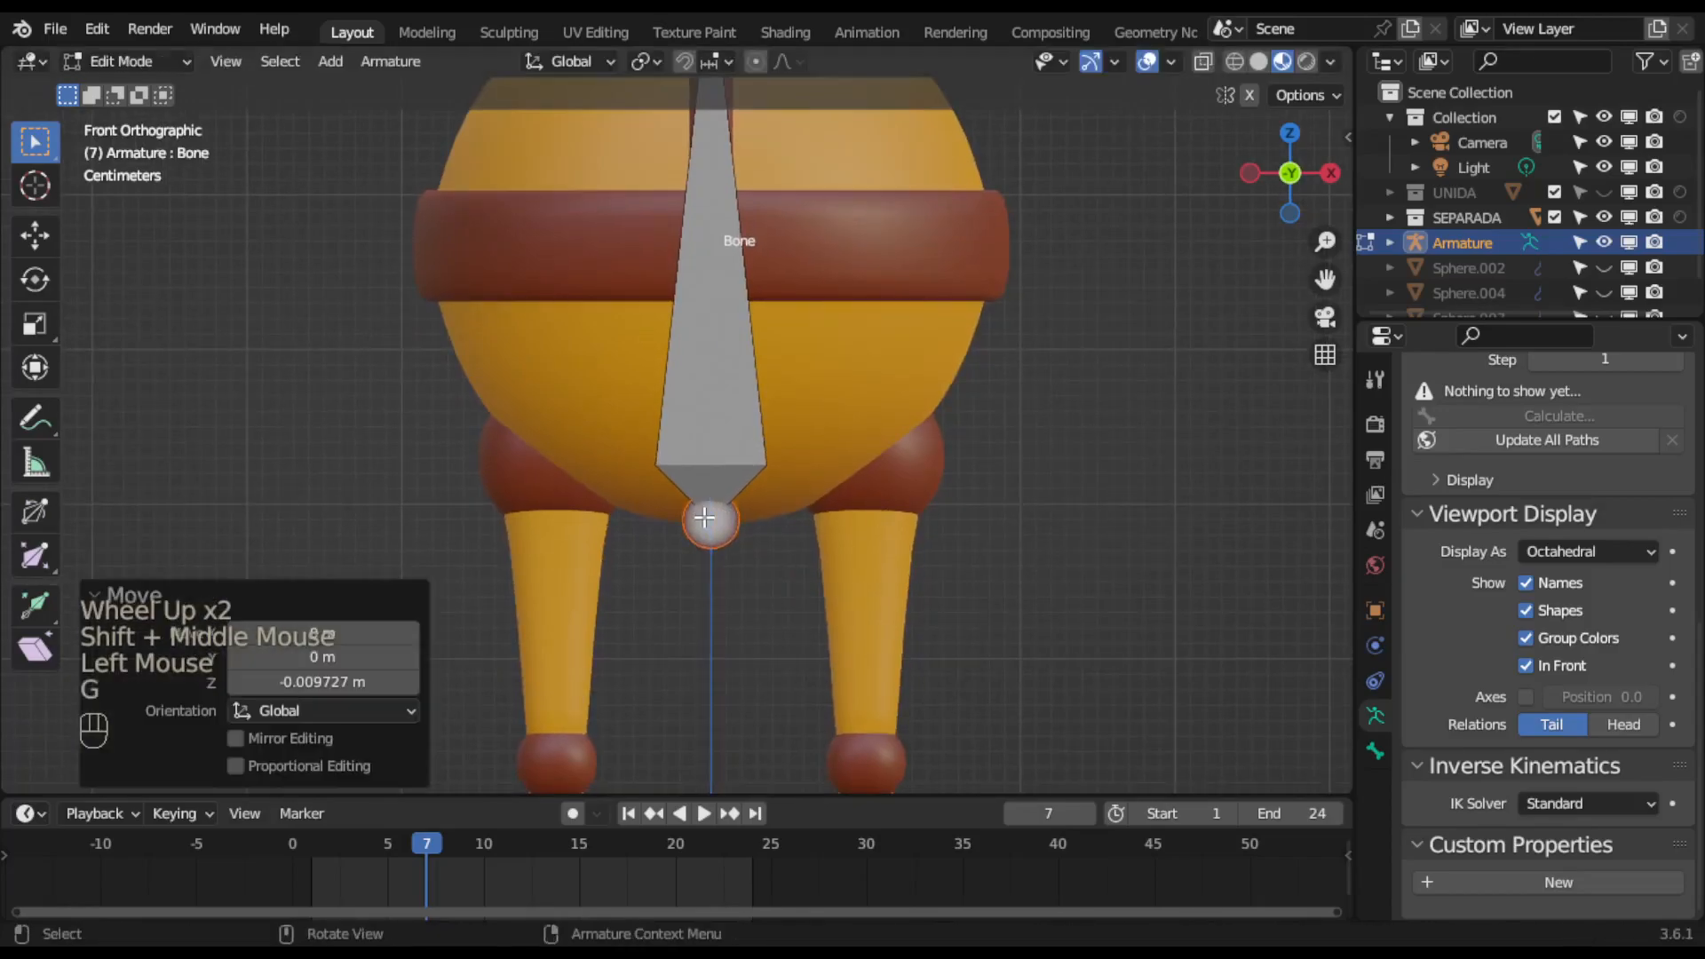
middle_click_drag(838, 449, 790, 613, "shift")
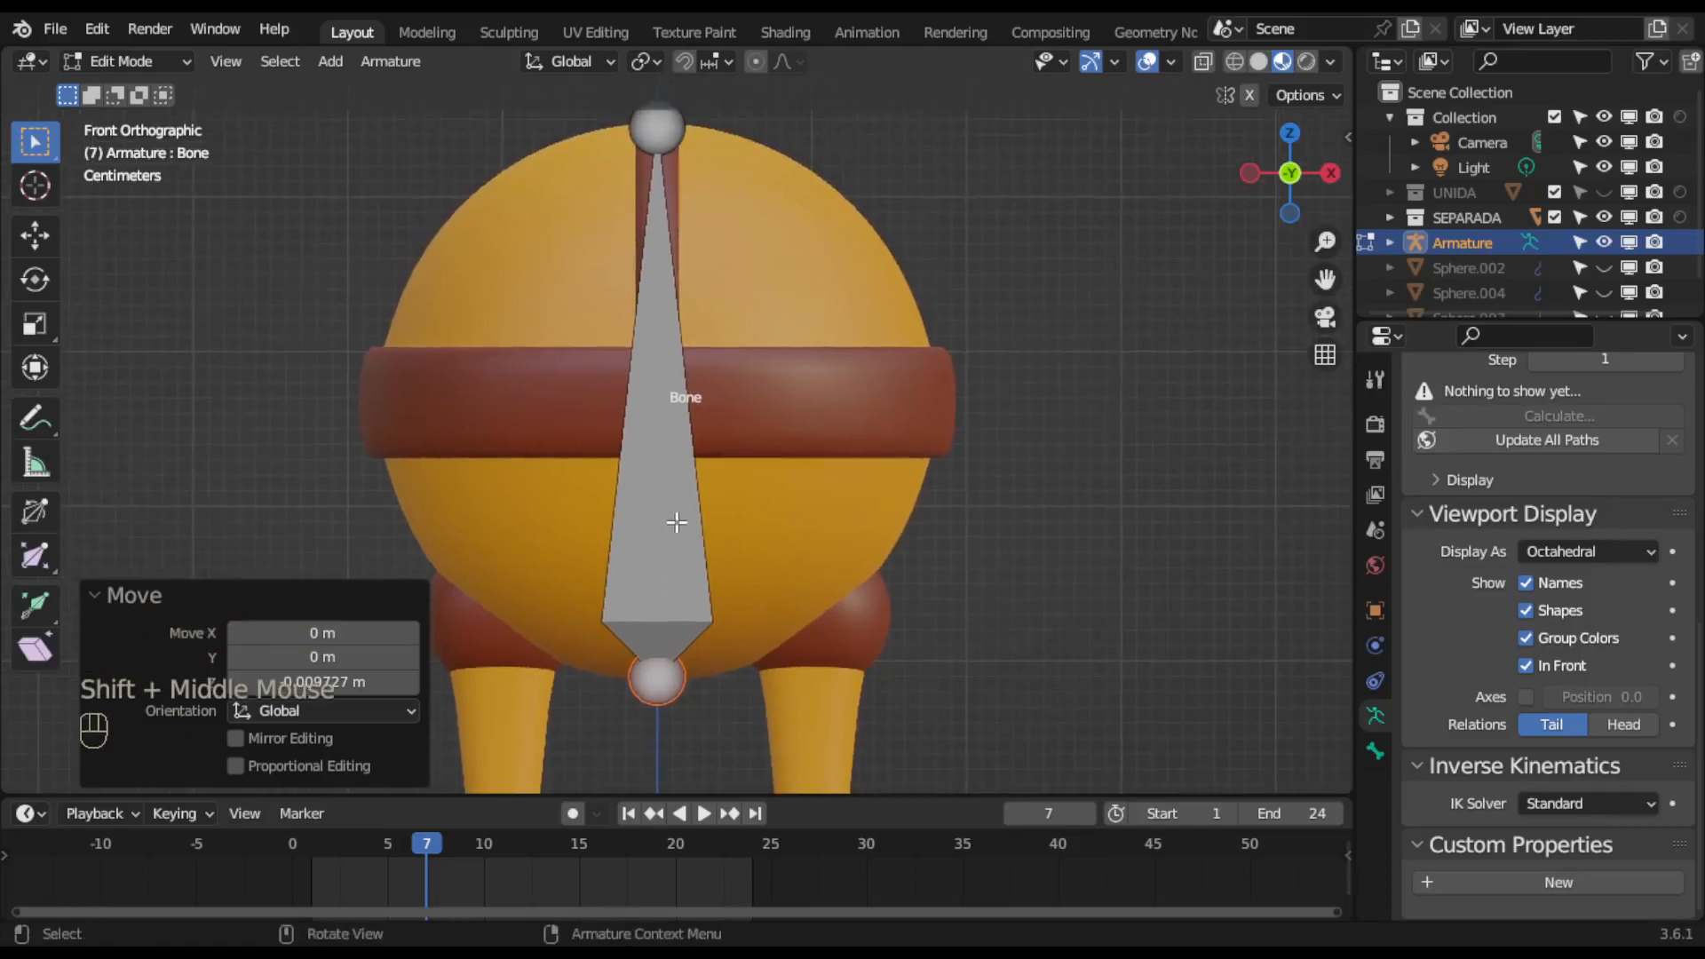
Subdivide the body bone once into an upper and a lower bone.
left_click(677, 522)
right_click(677, 522)
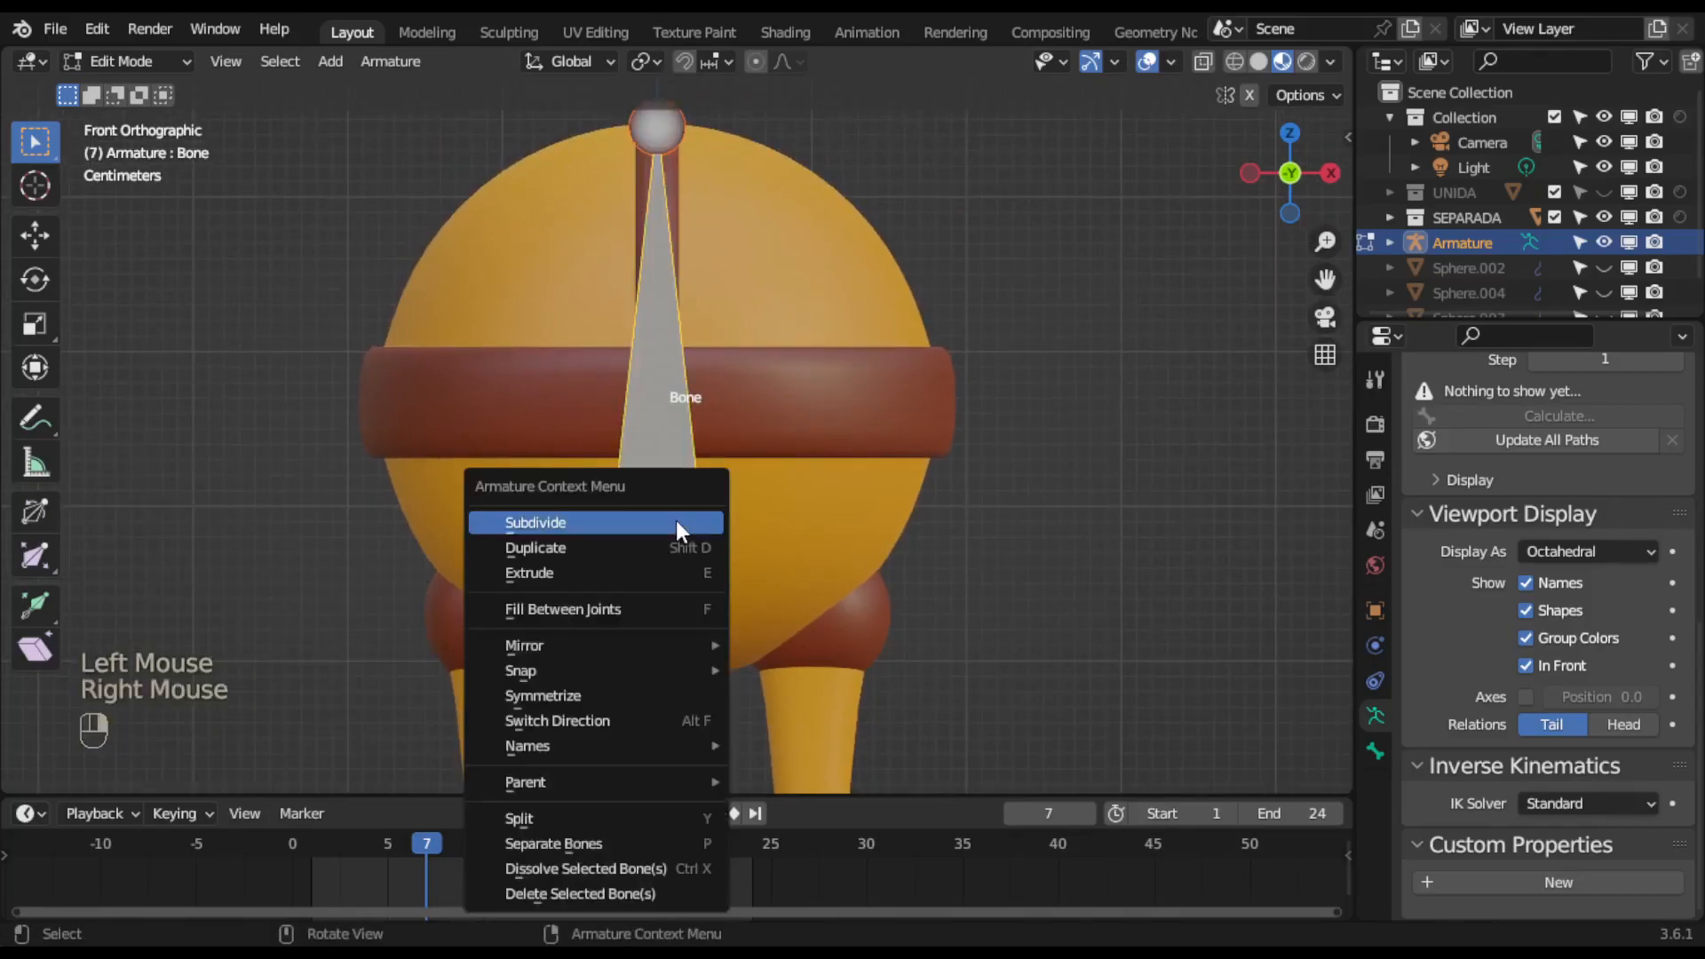
left_click(673, 515)
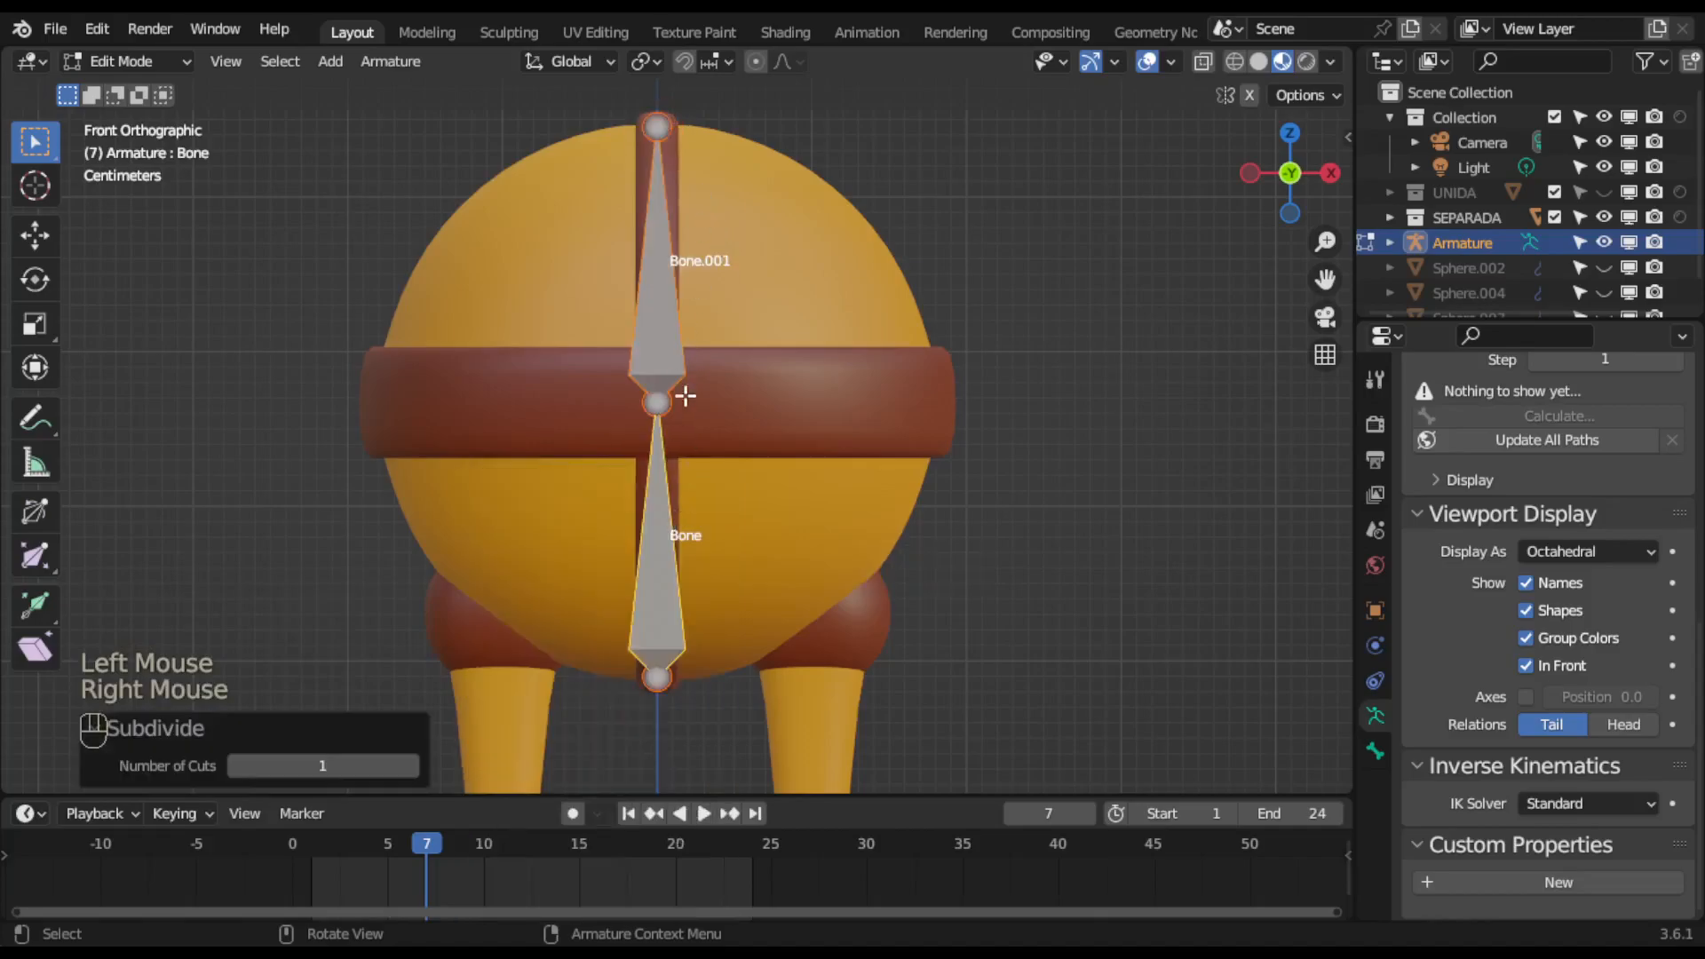
left_click(994, 541)
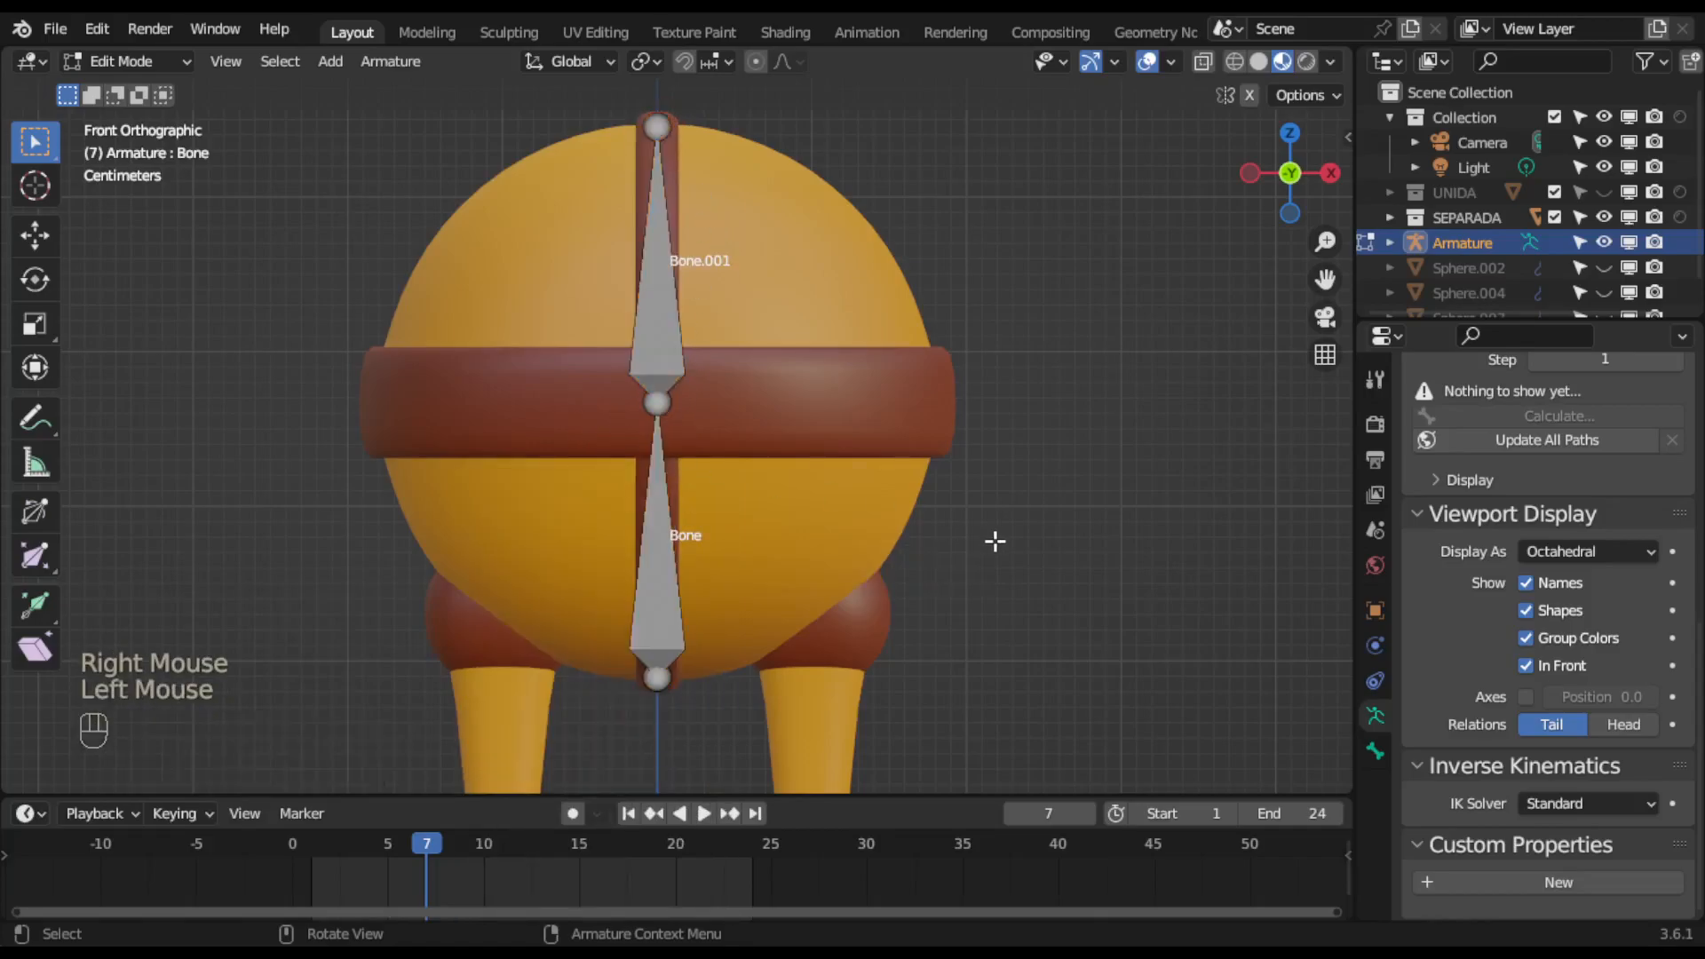
left_click(659, 601)
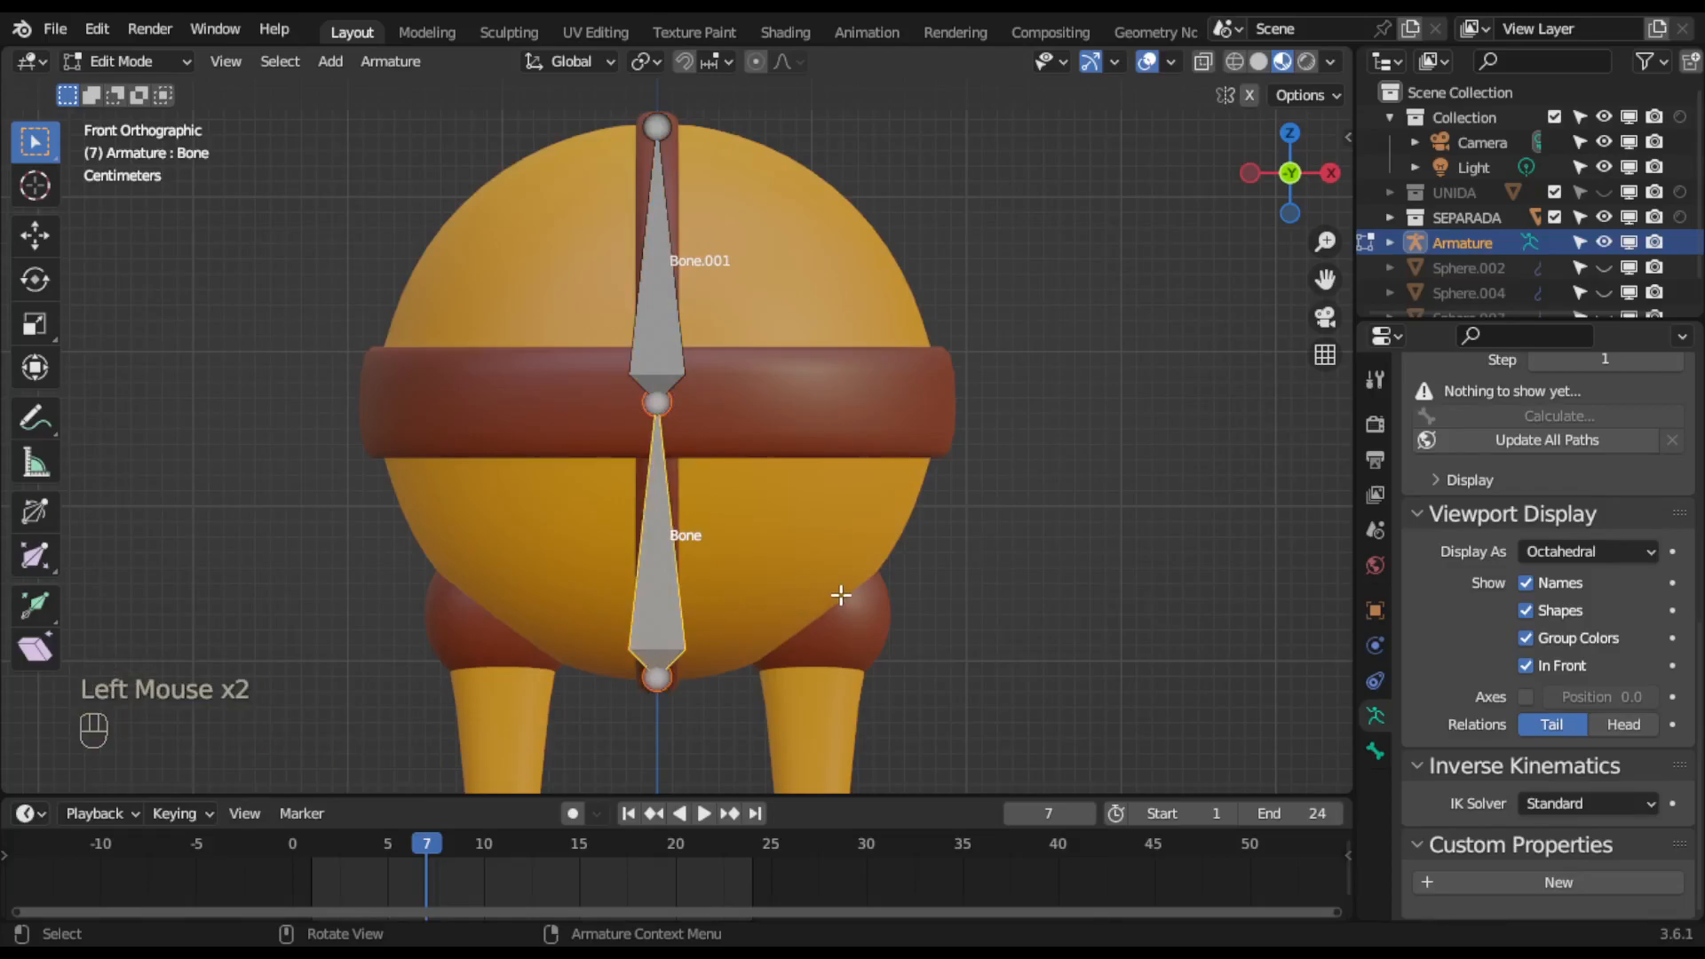
key("r")
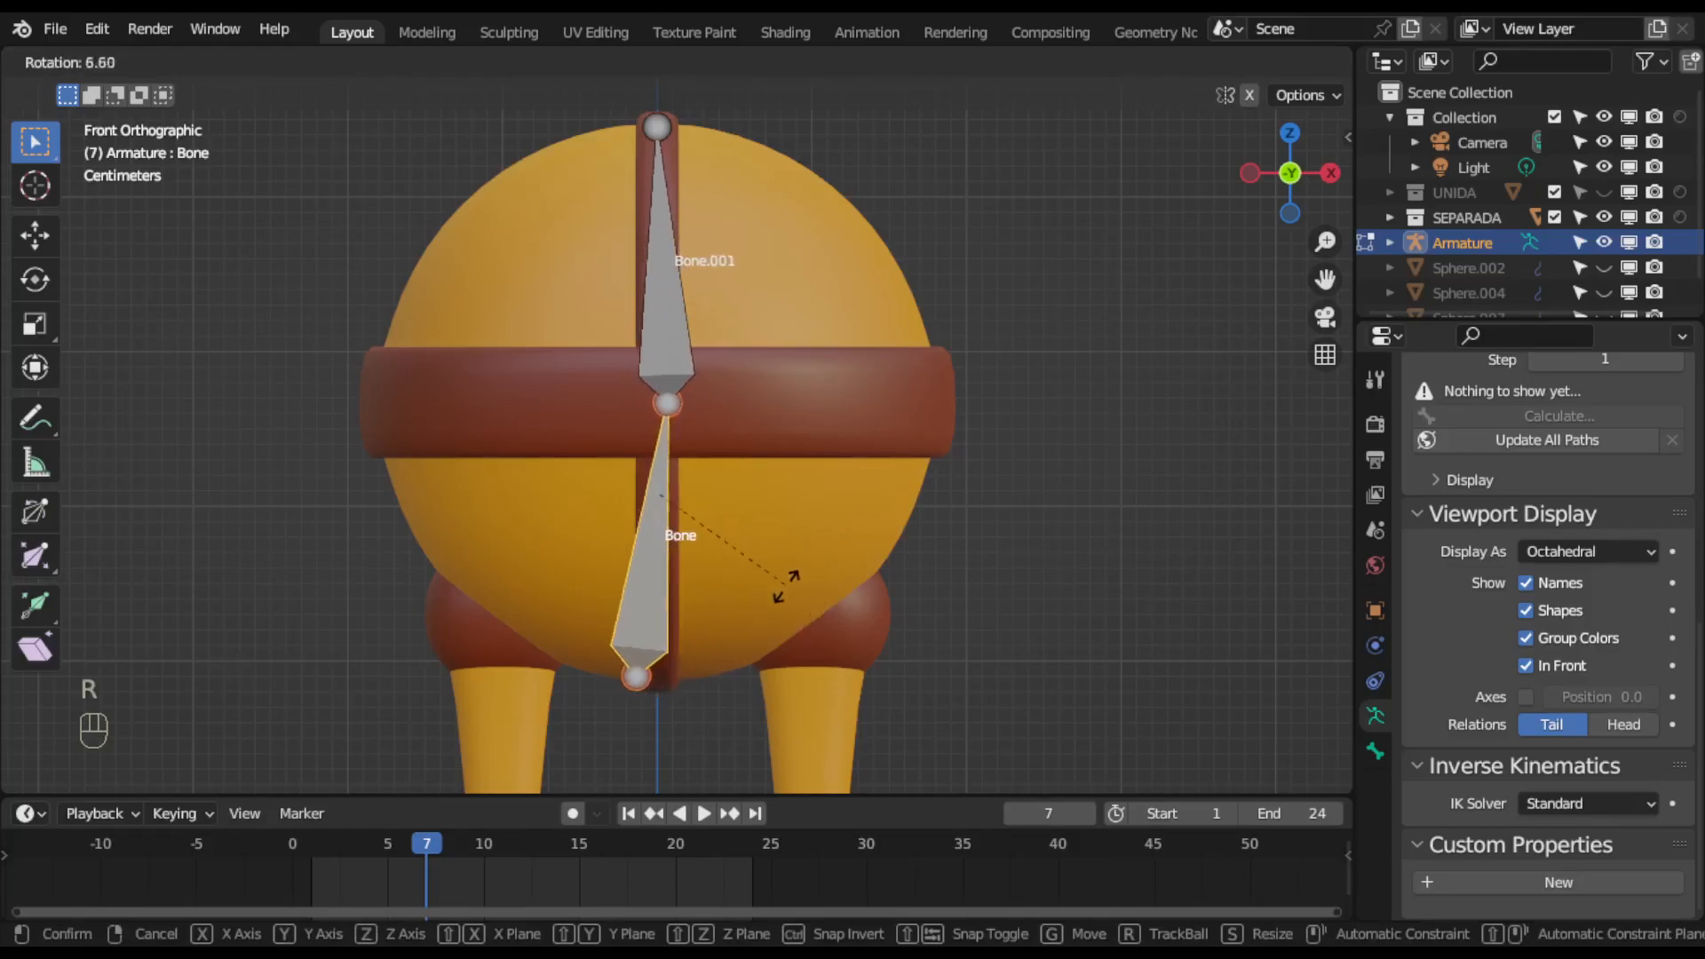
left_click(772, 559)
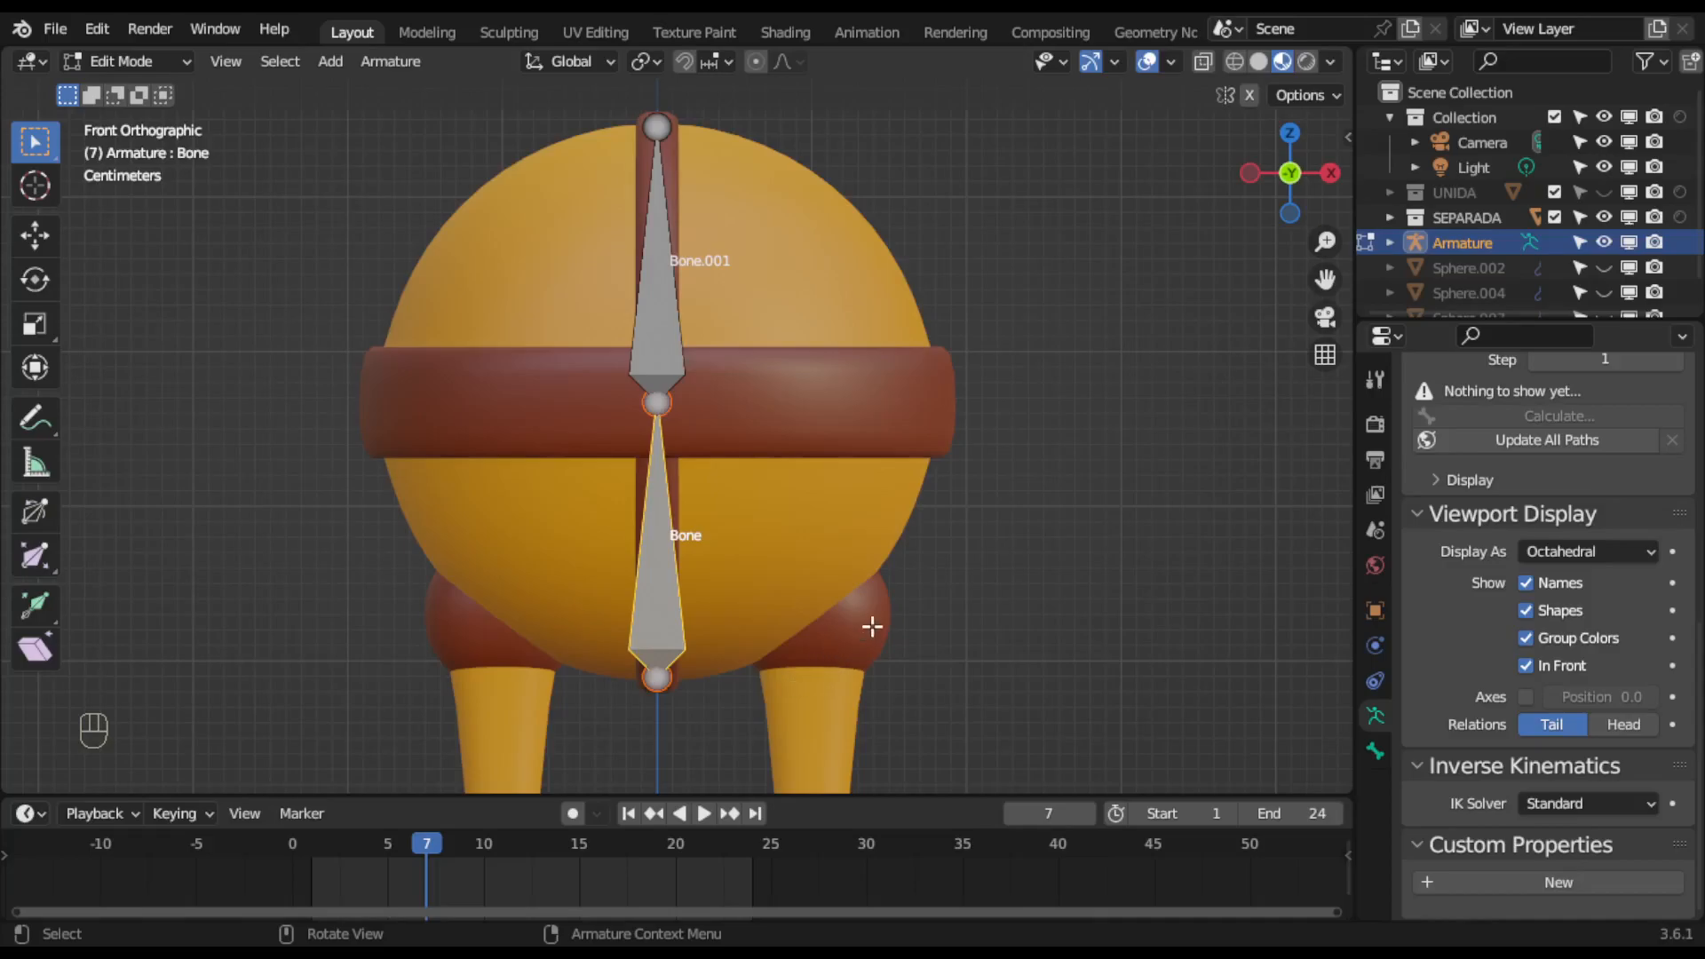
middle_click_drag(861, 631, 814, 597, "shift")
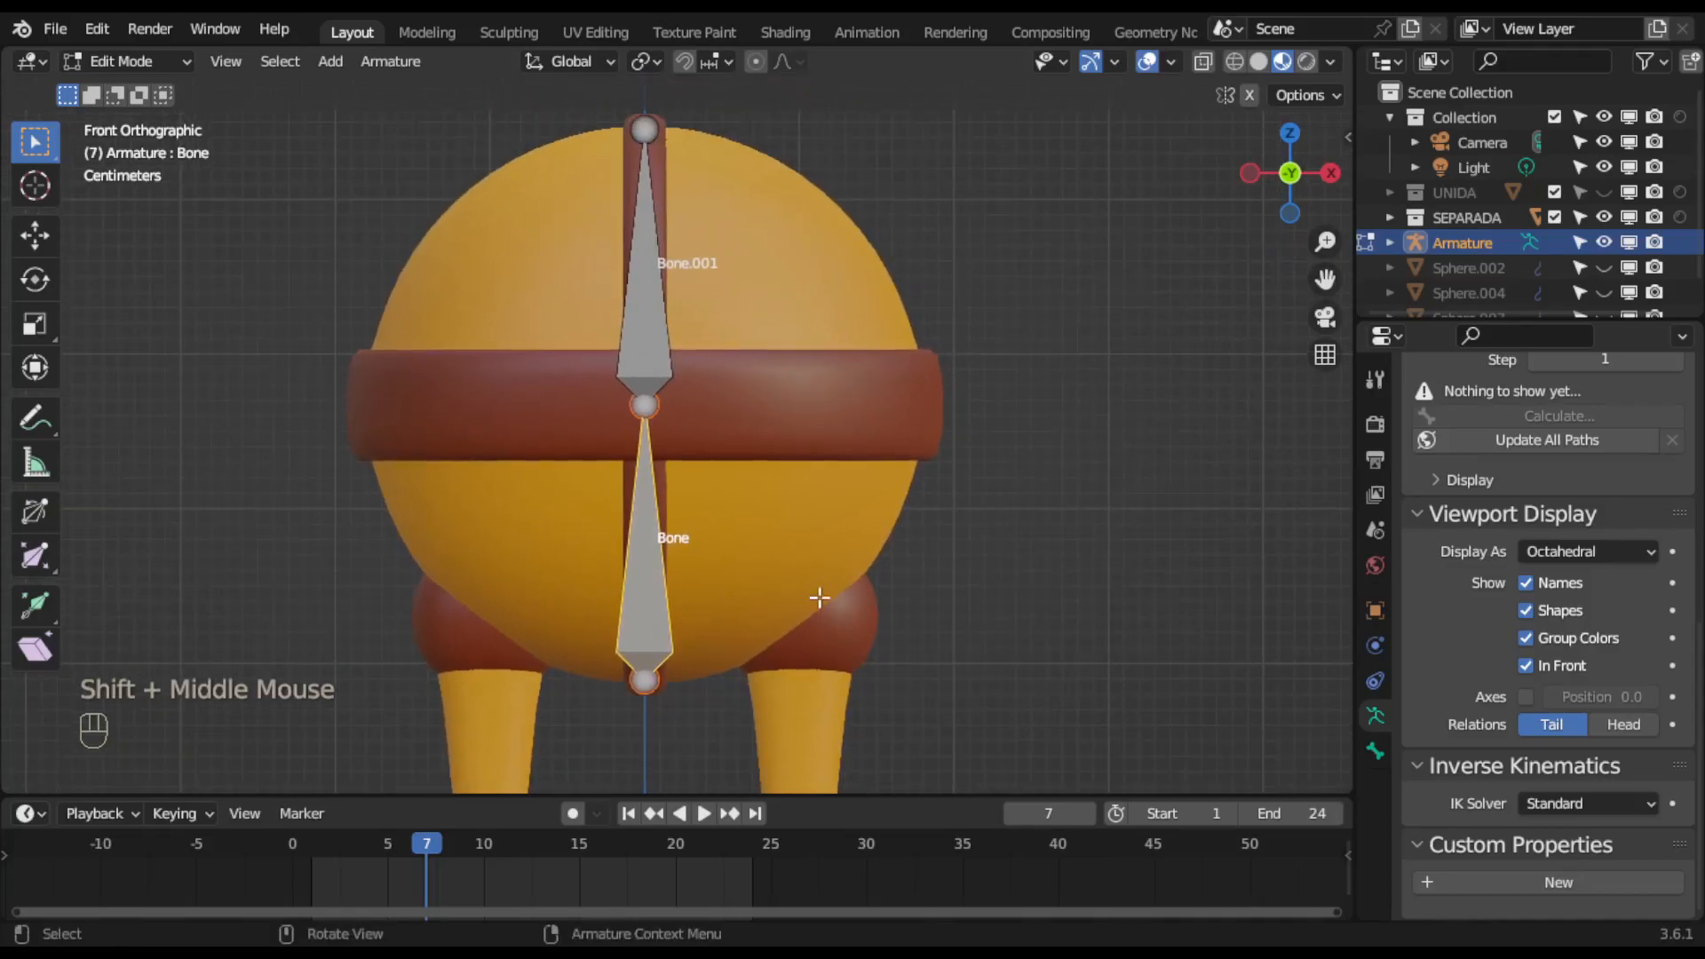
left_click(633, 321)
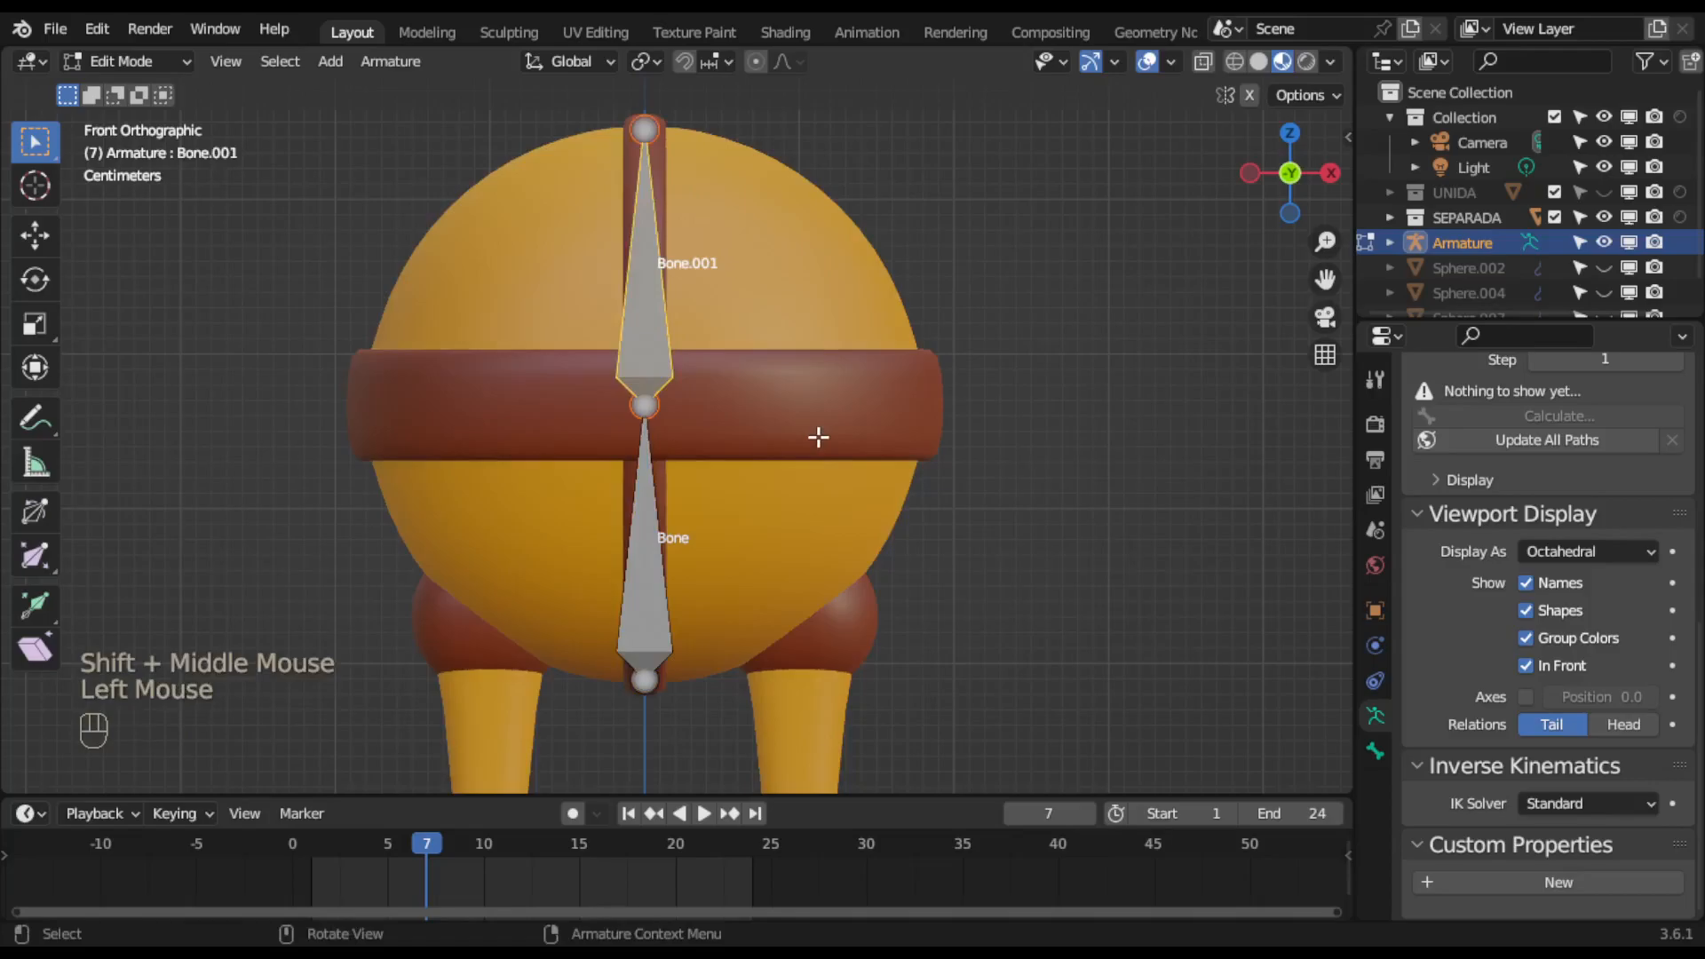
key("s")
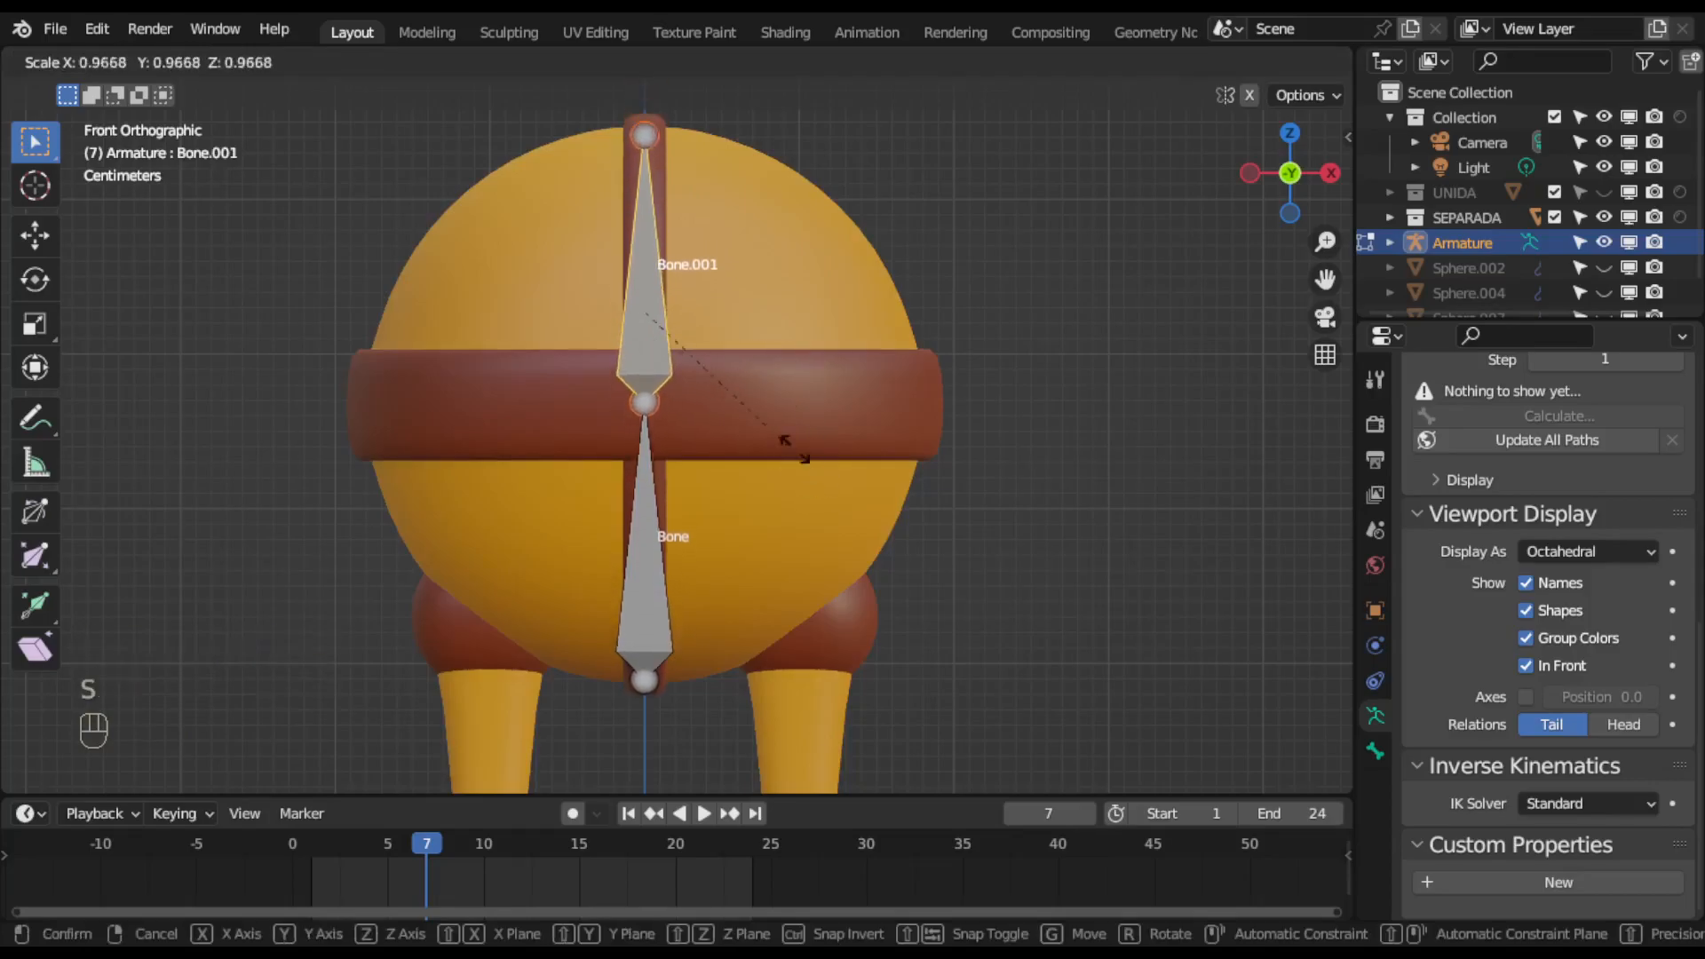
left_click(801, 420)
Add a new single bone to the armature and scale it uniformly to 0.186 over the lower body bone.
middle_click_drag(839, 525, 796, 549)
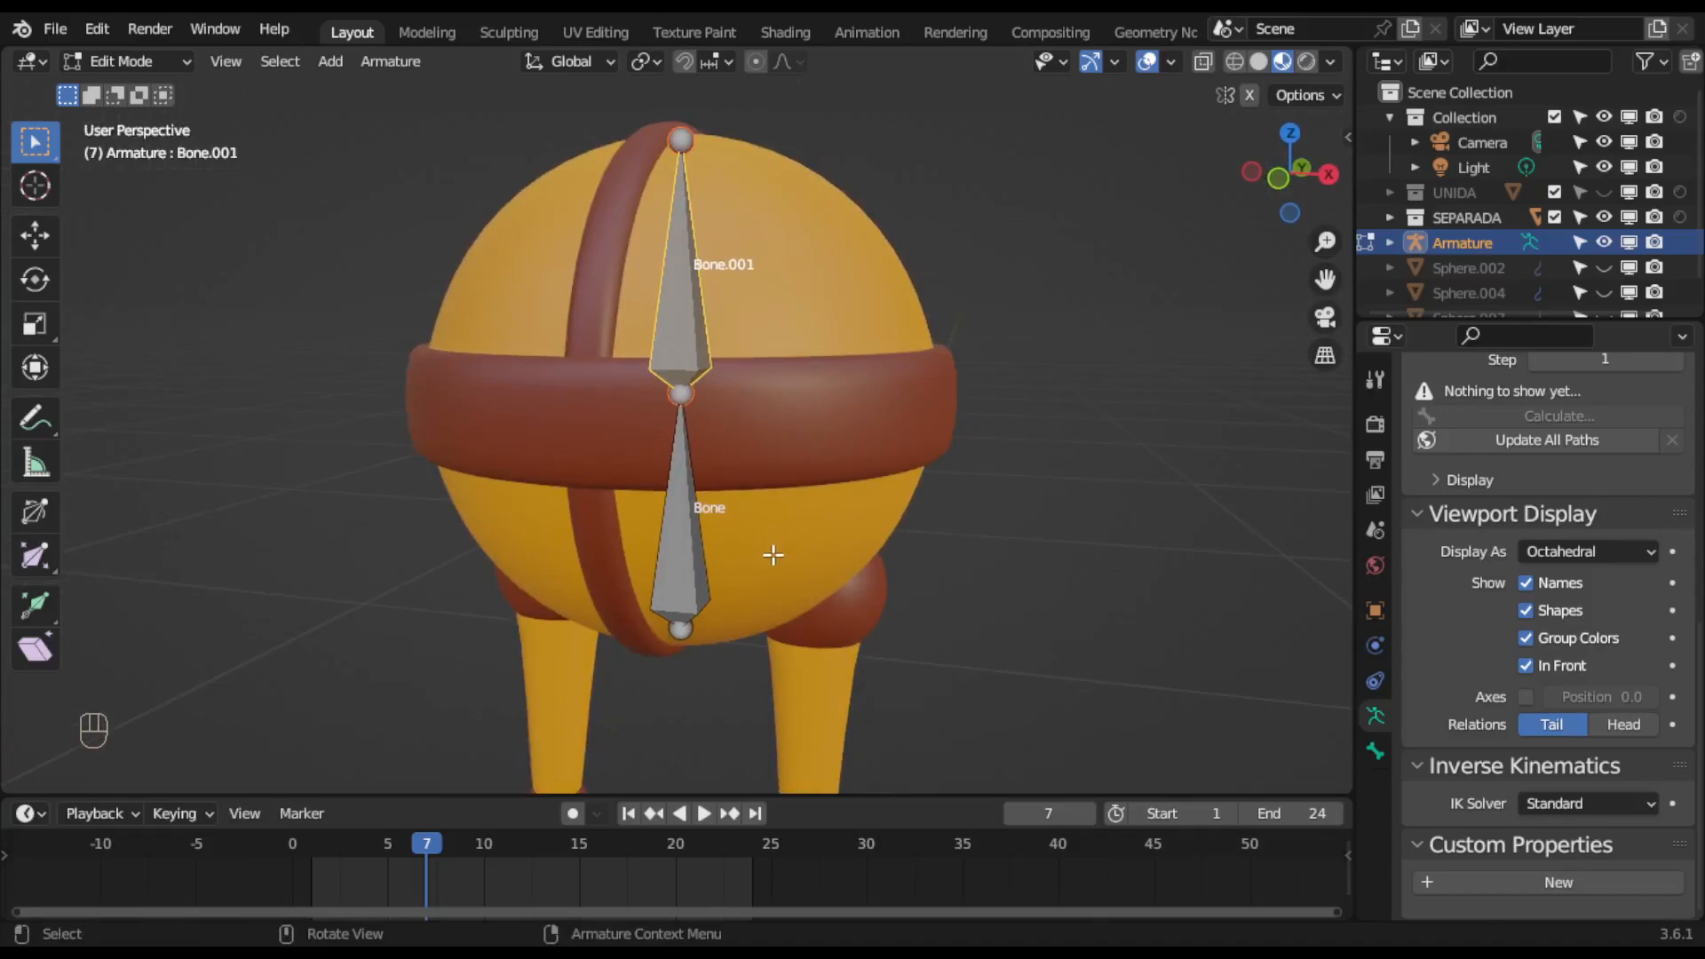
middle_click_drag(773, 549, 780, 613, "shift")
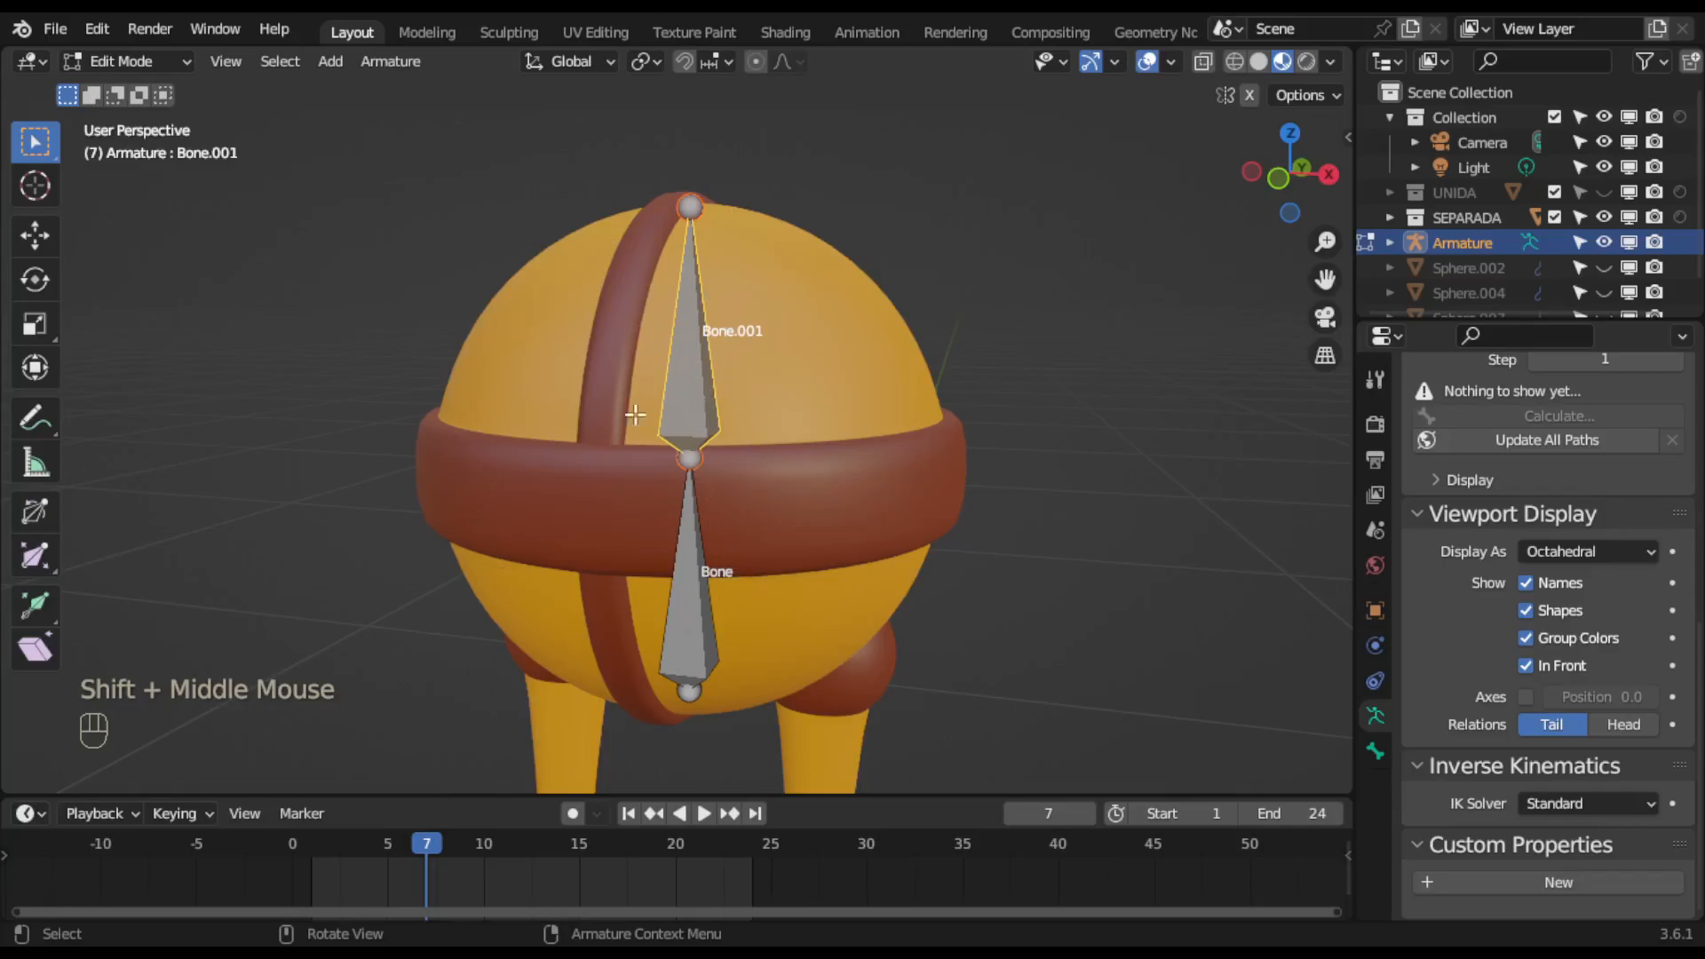
left_click(331, 61)
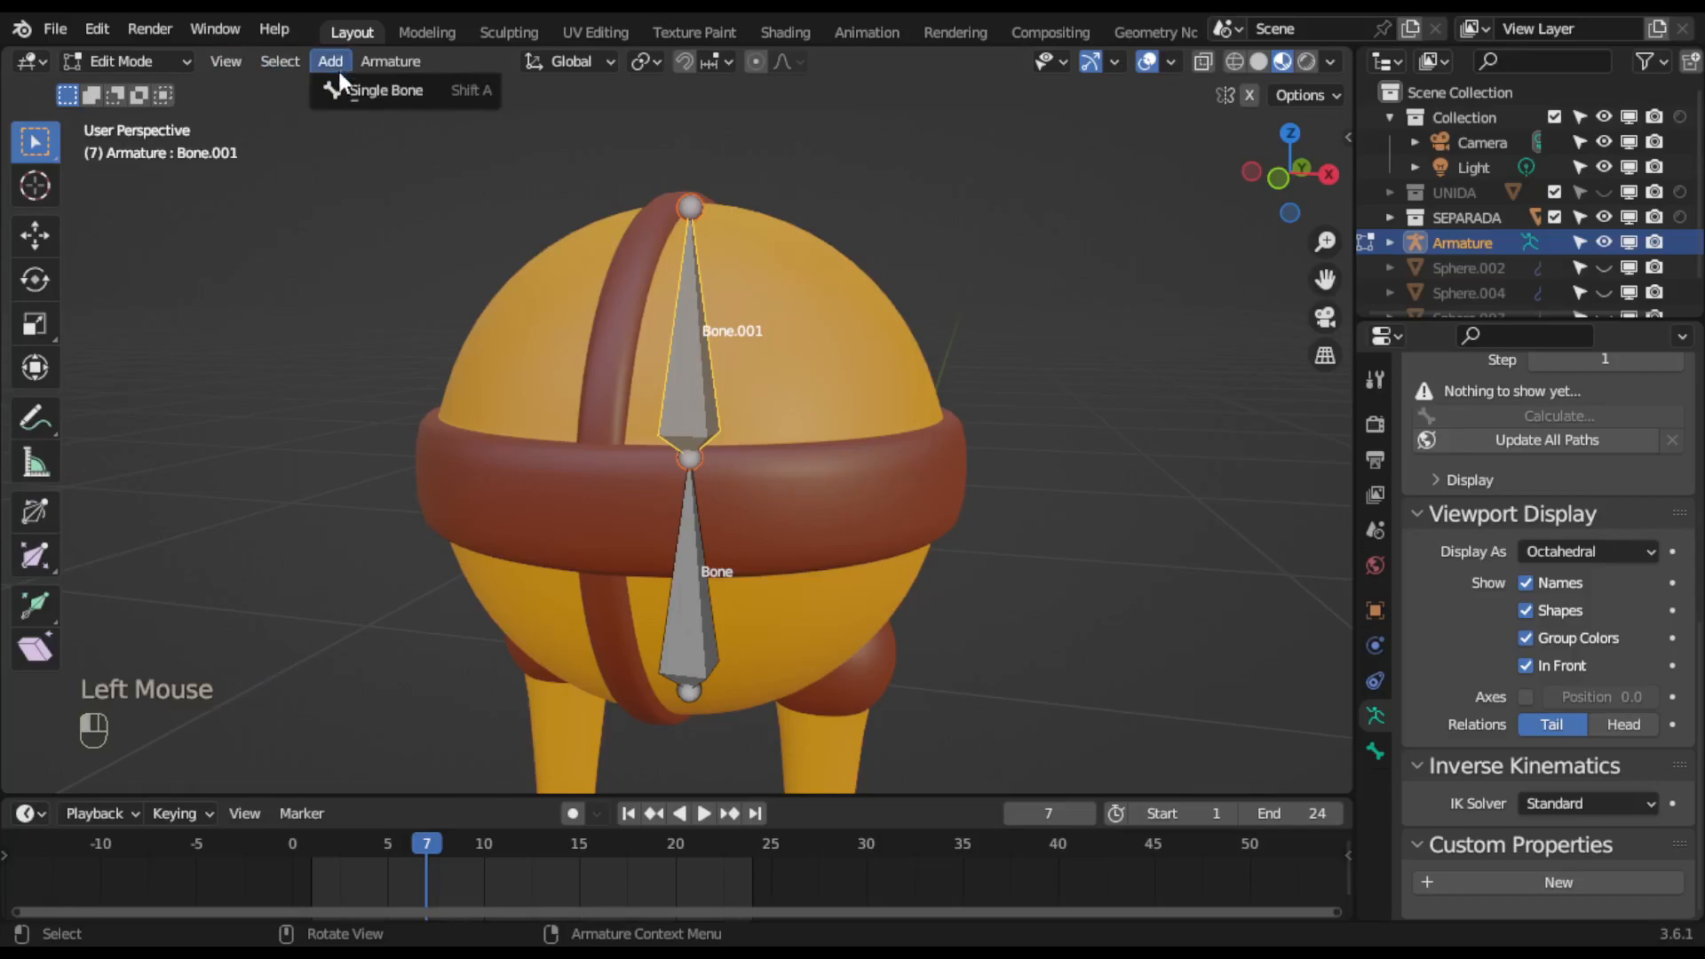
left_click(342, 82)
scroll(714, 540, "down", 3)
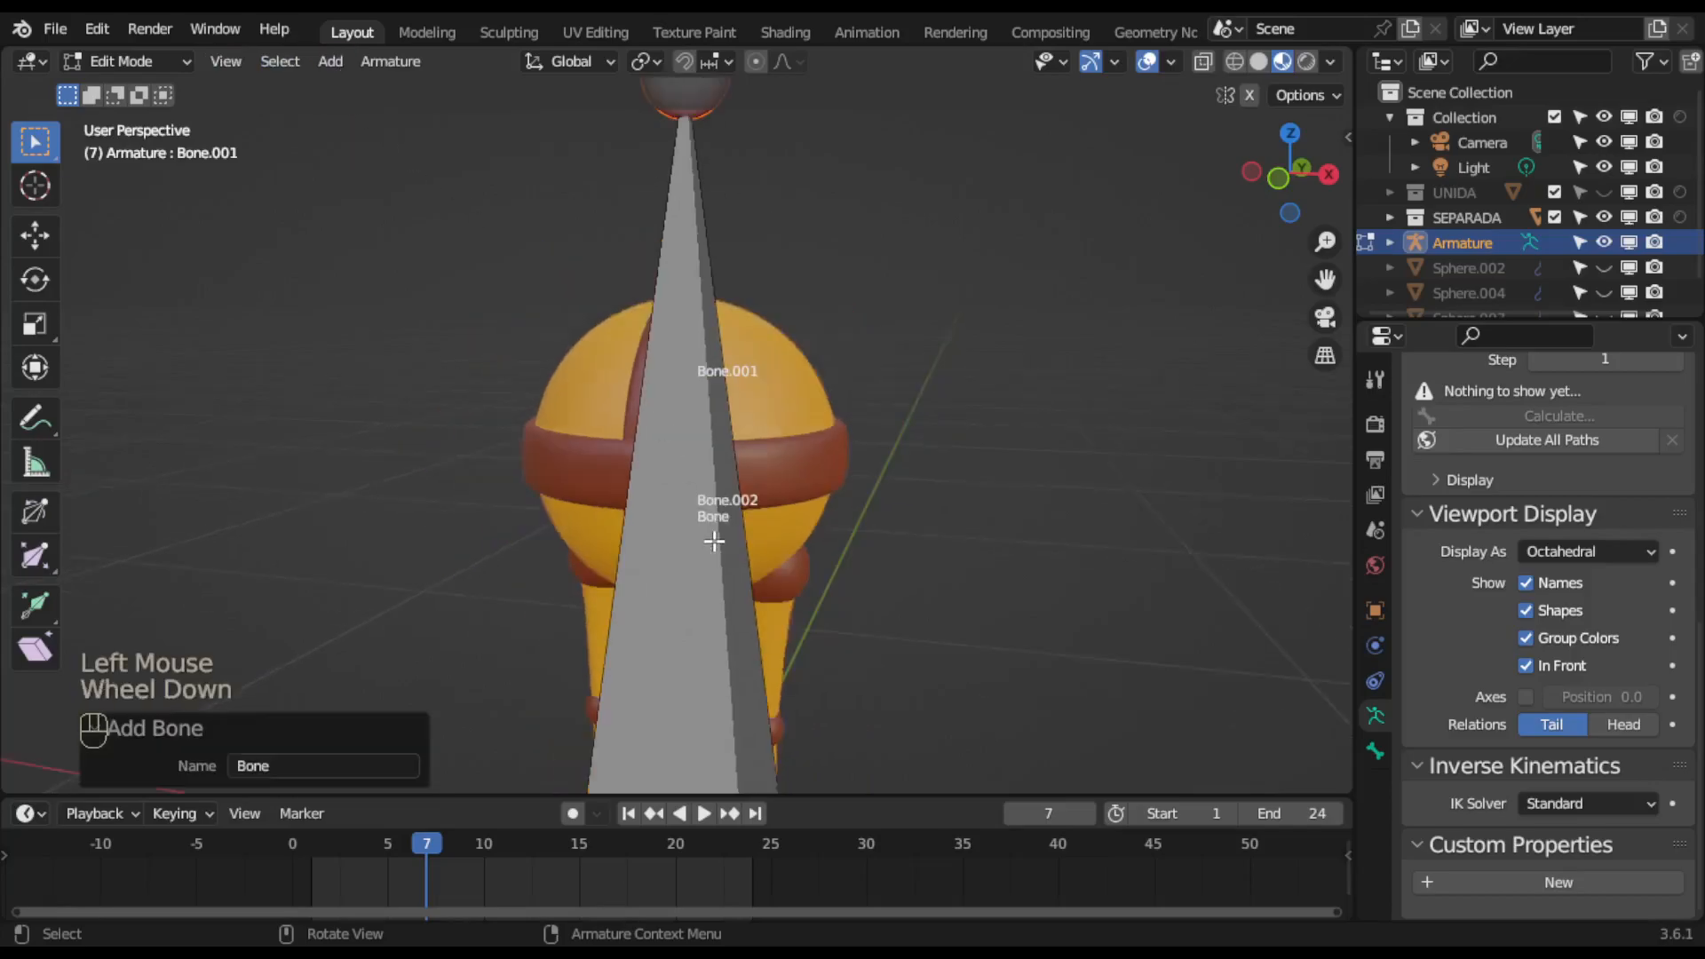
left_click(688, 264)
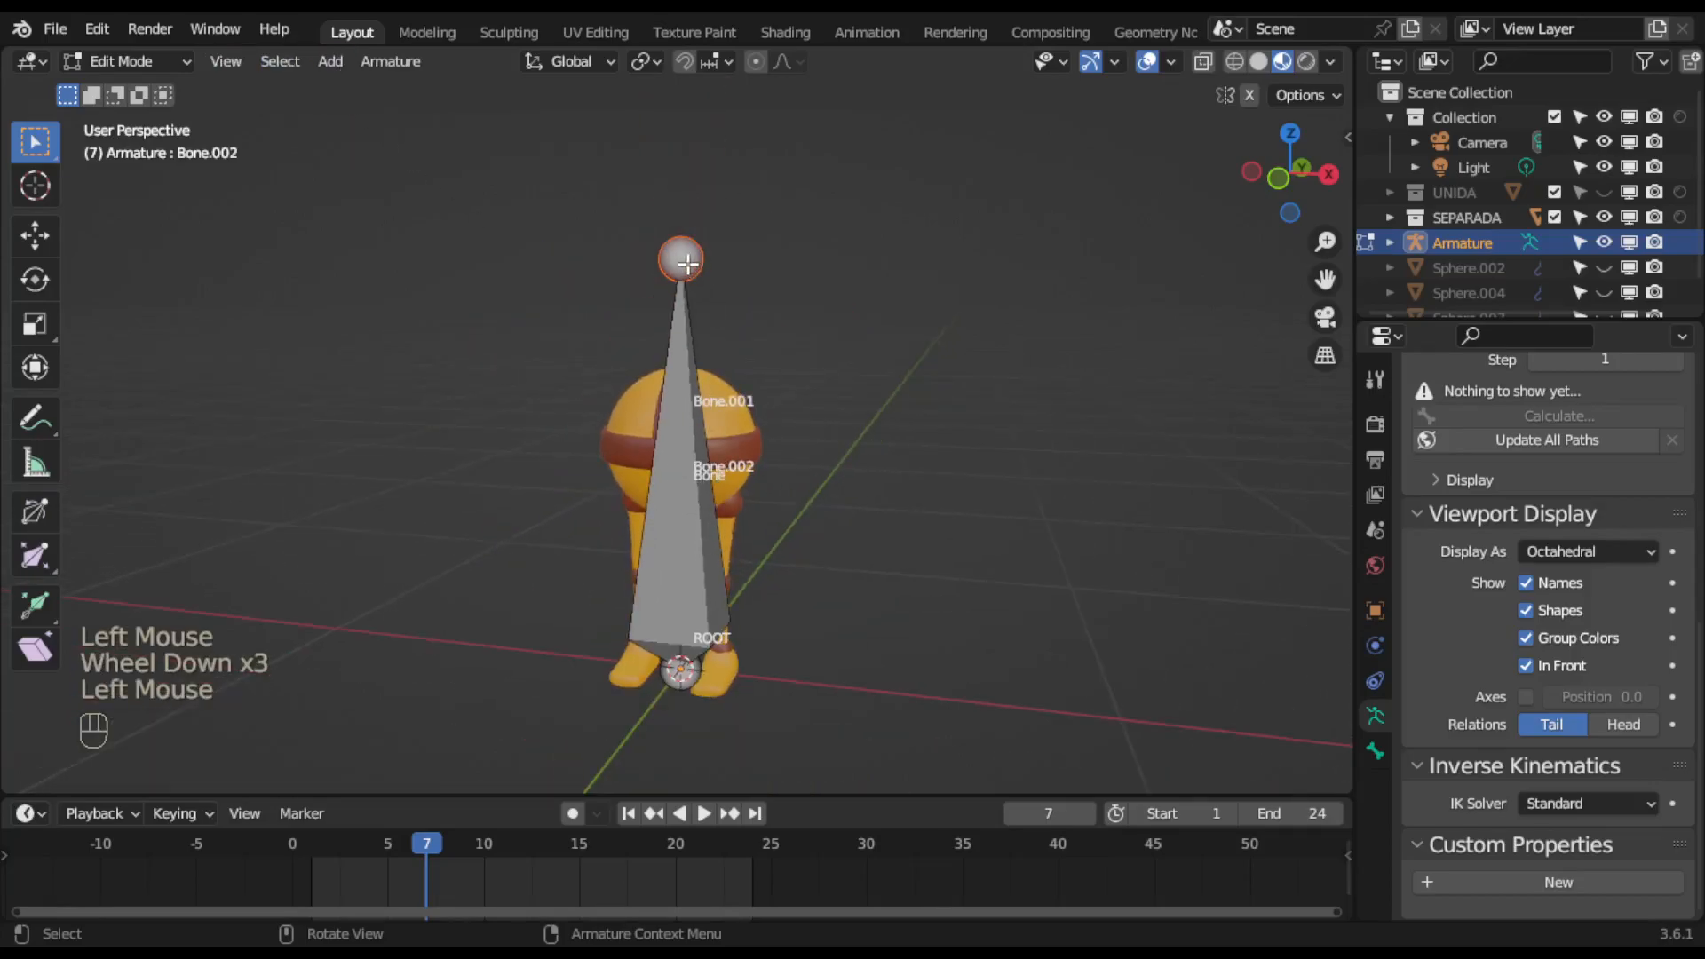
left_click(688, 460)
key("s")
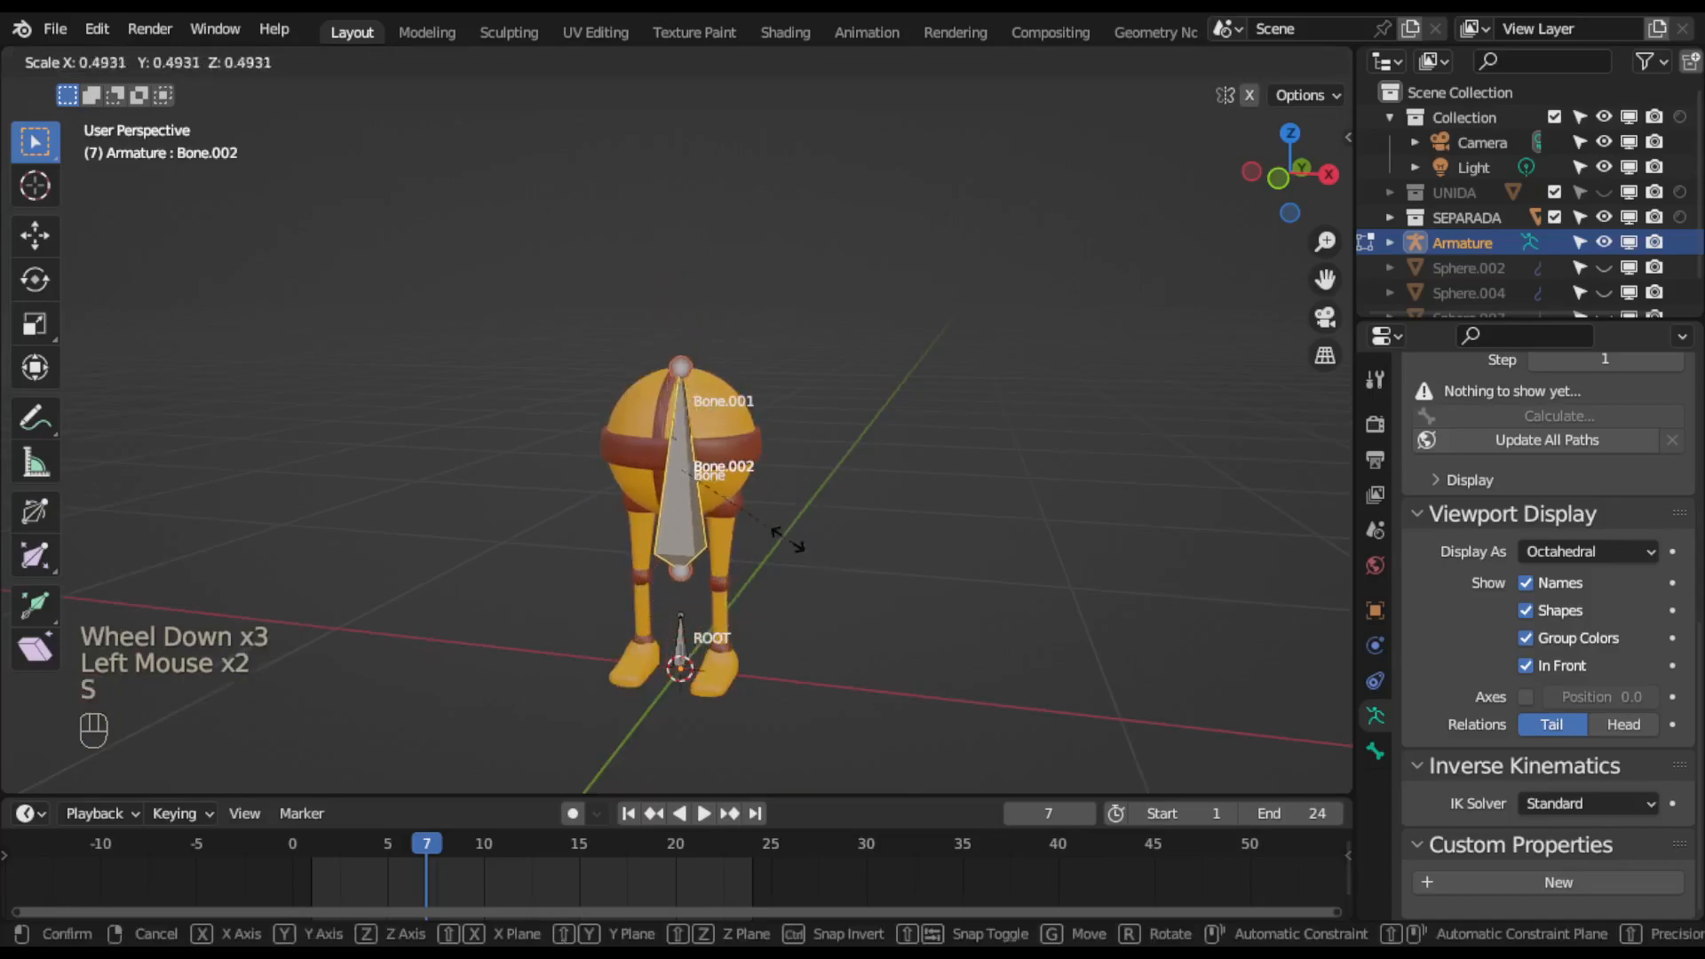
left_click(711, 495)
scroll(715, 502, "up", 4)
middle_click_drag(719, 510, 795, 533)
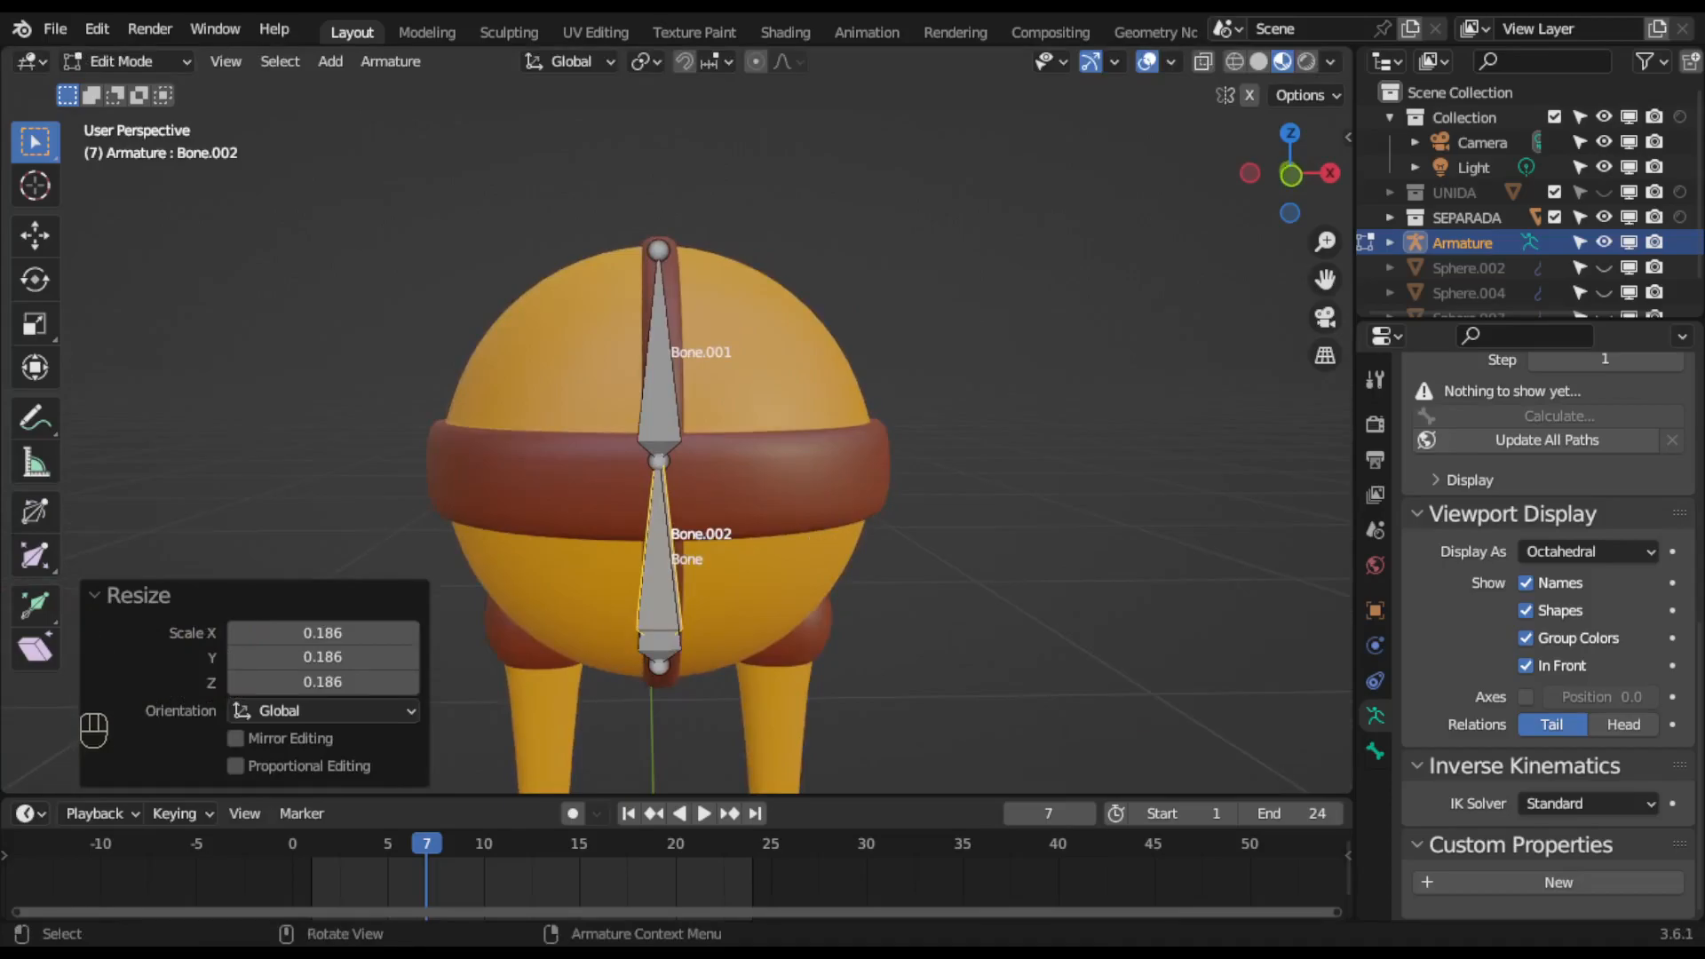
Rename the upper body bone as CABEZA.
scroll(983, 475, "up", 2)
left_click(641, 321)
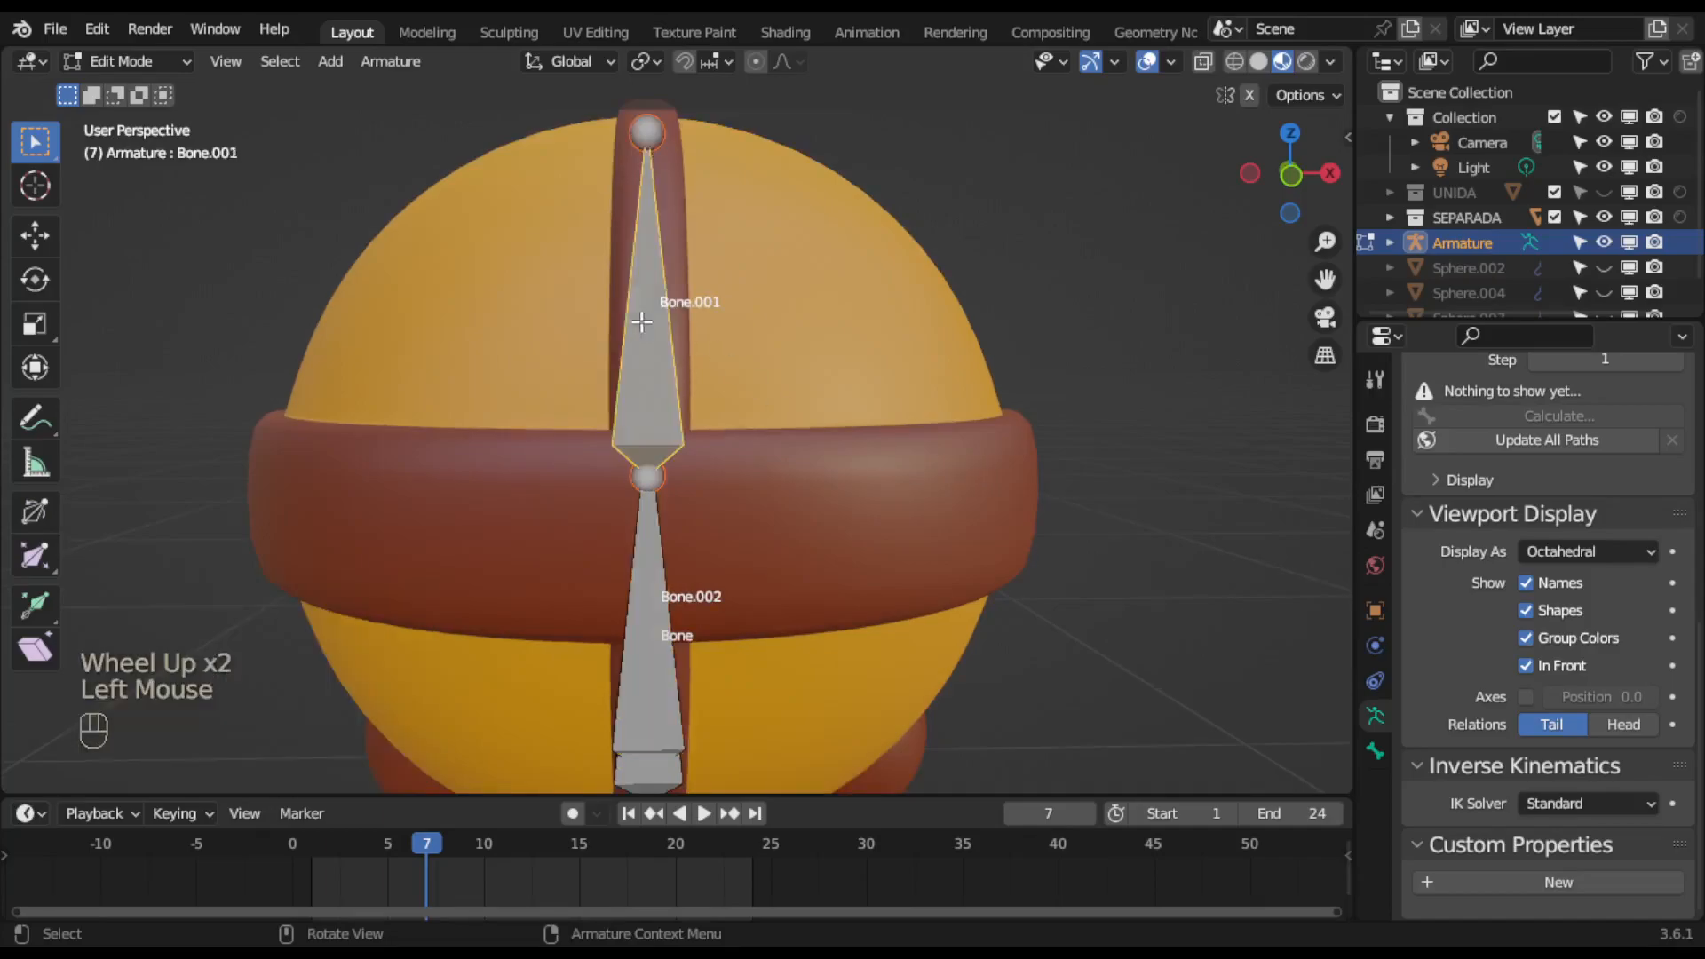
key("F2")
type("c")
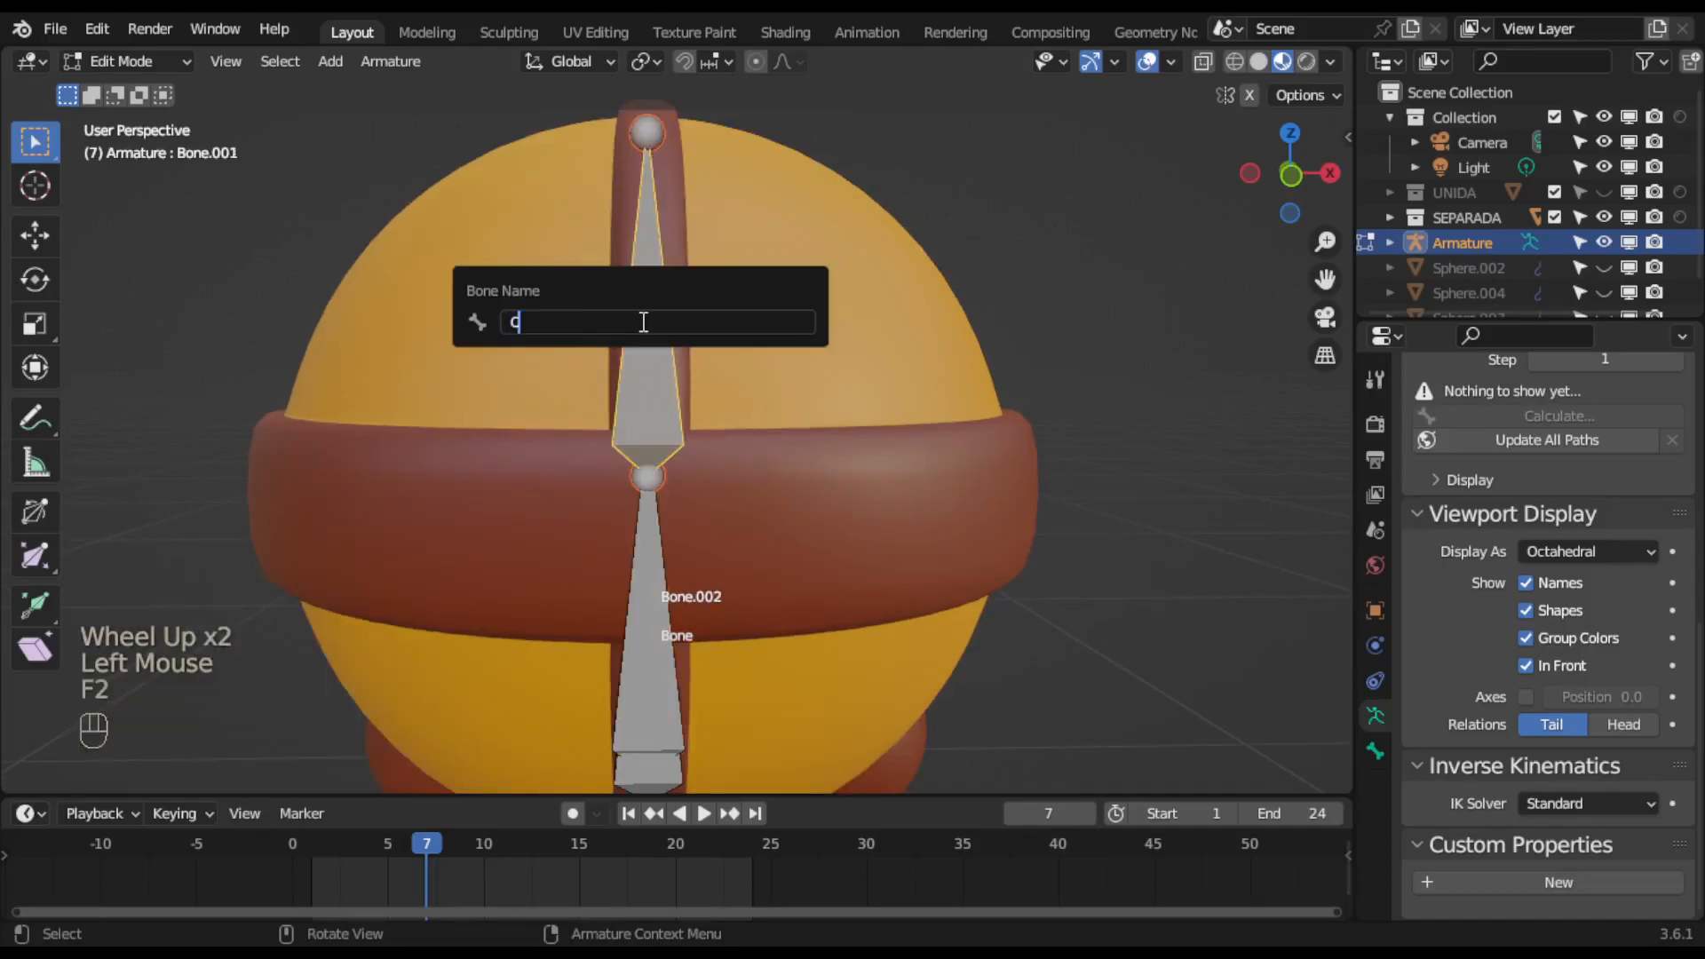
type("ABEZA")
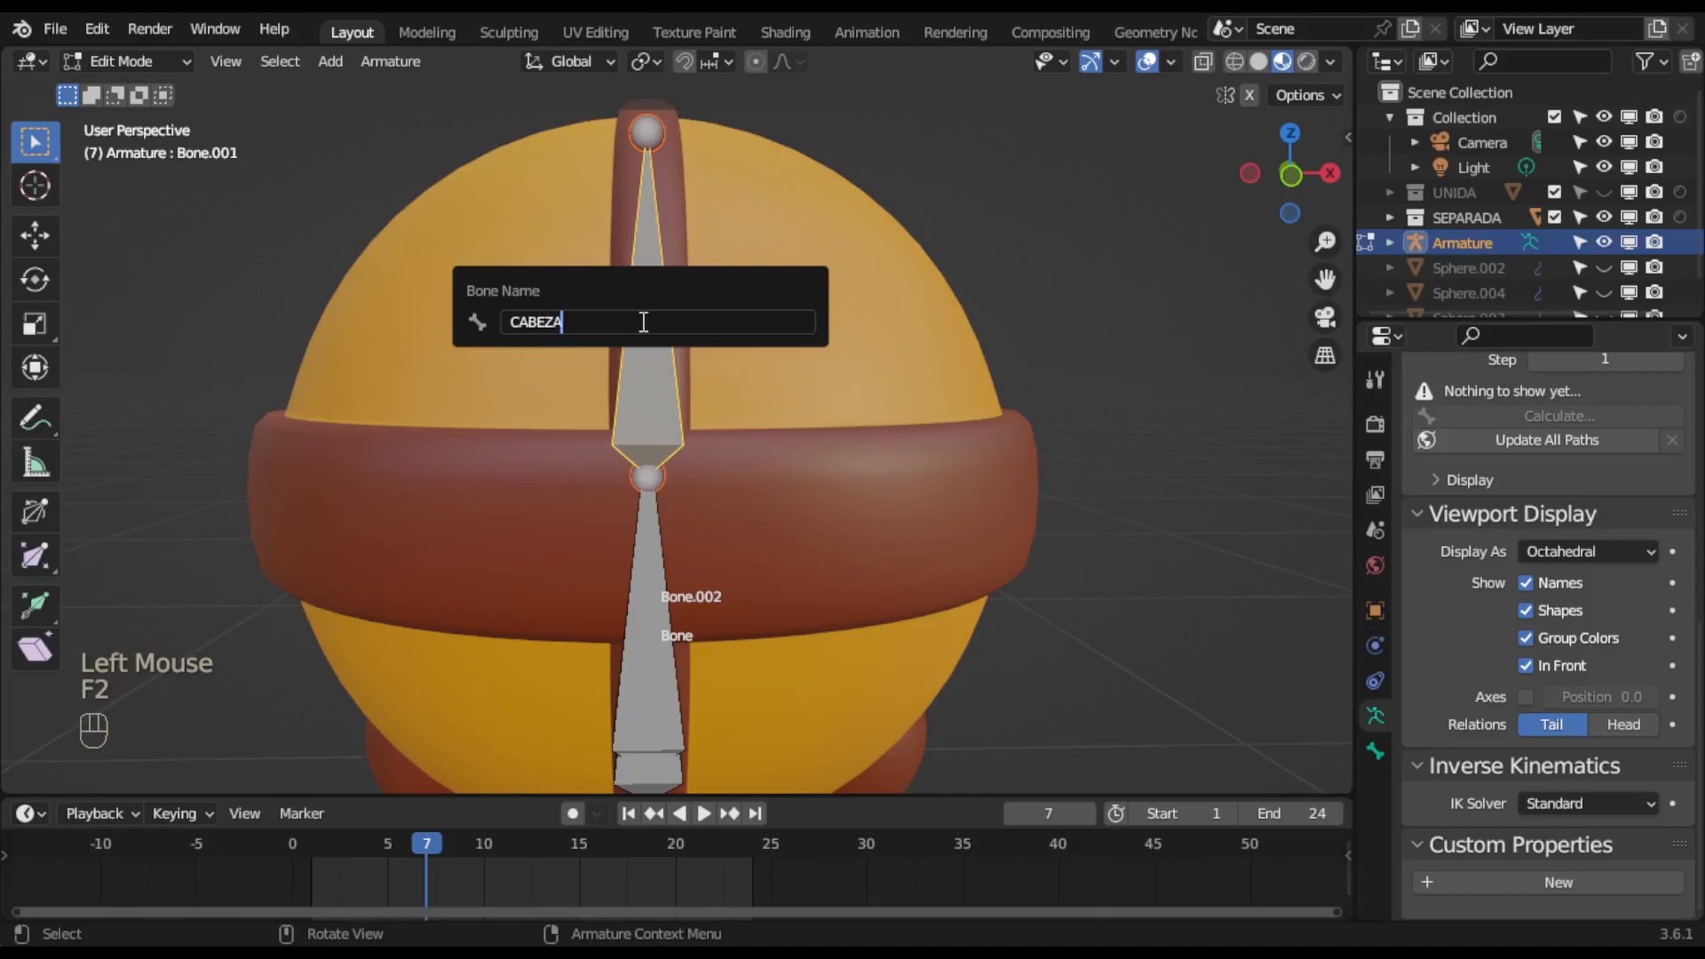
key("Return")
Raise the extra bone along Z so it overlaps the CABEZA bone and clears the lower body bone.
middle_click_drag(742, 518, 734, 476, "shift")
left_click(678, 507)
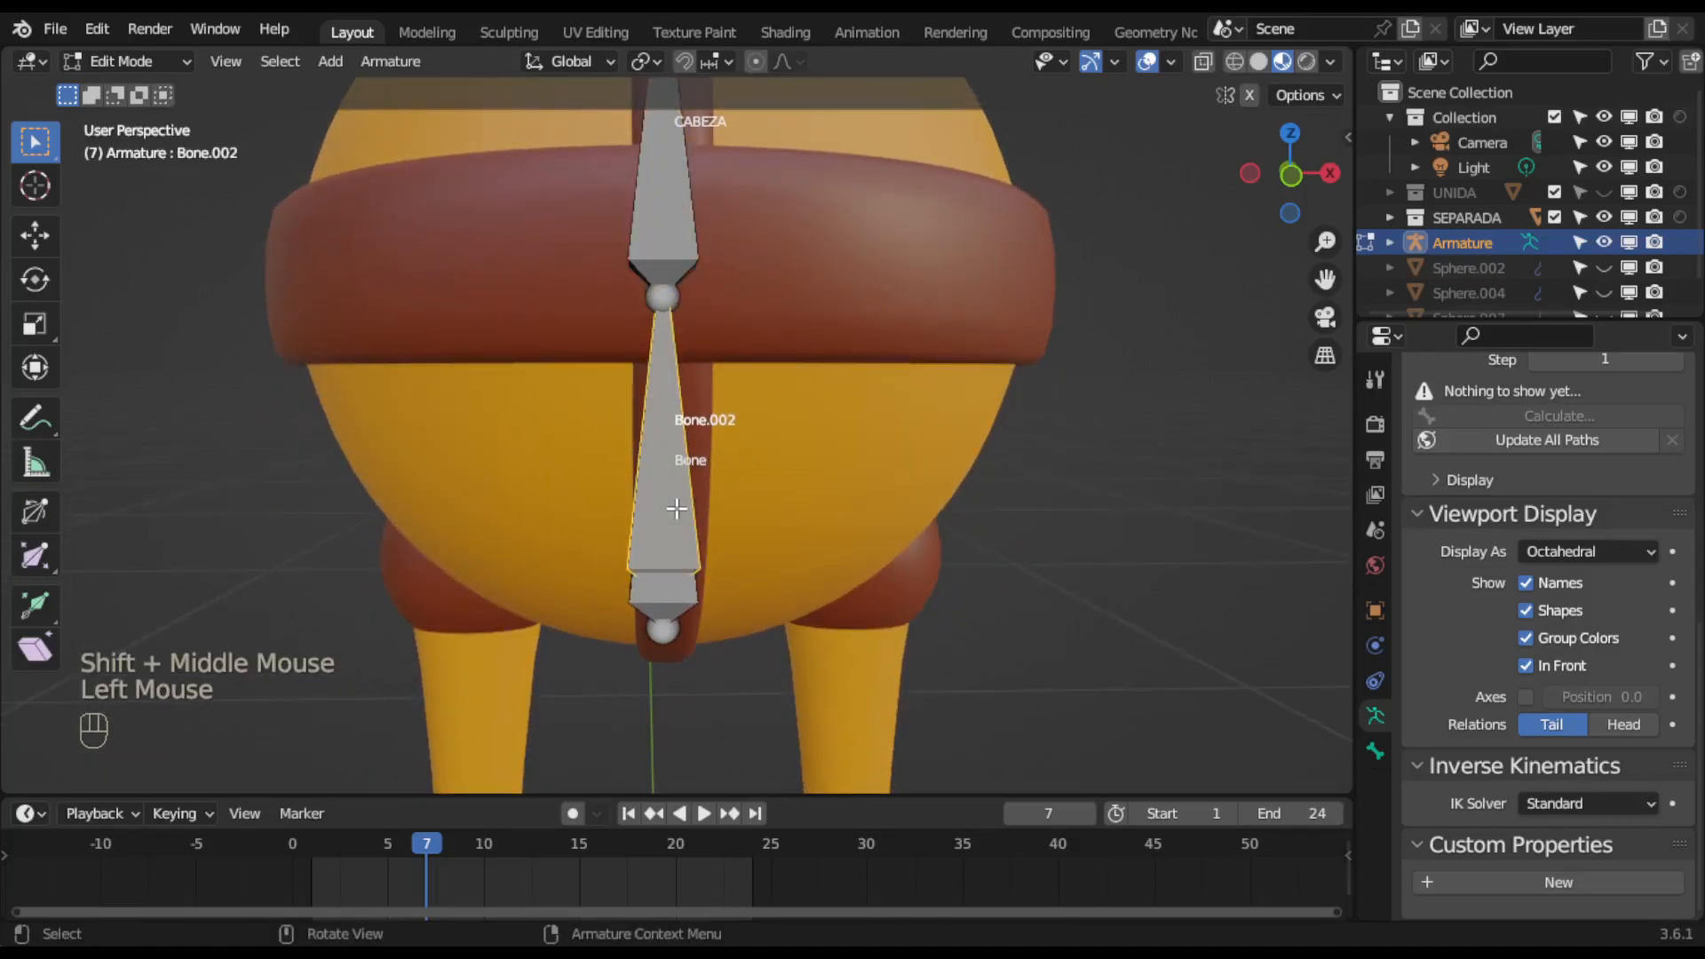
key("g")
key("z")
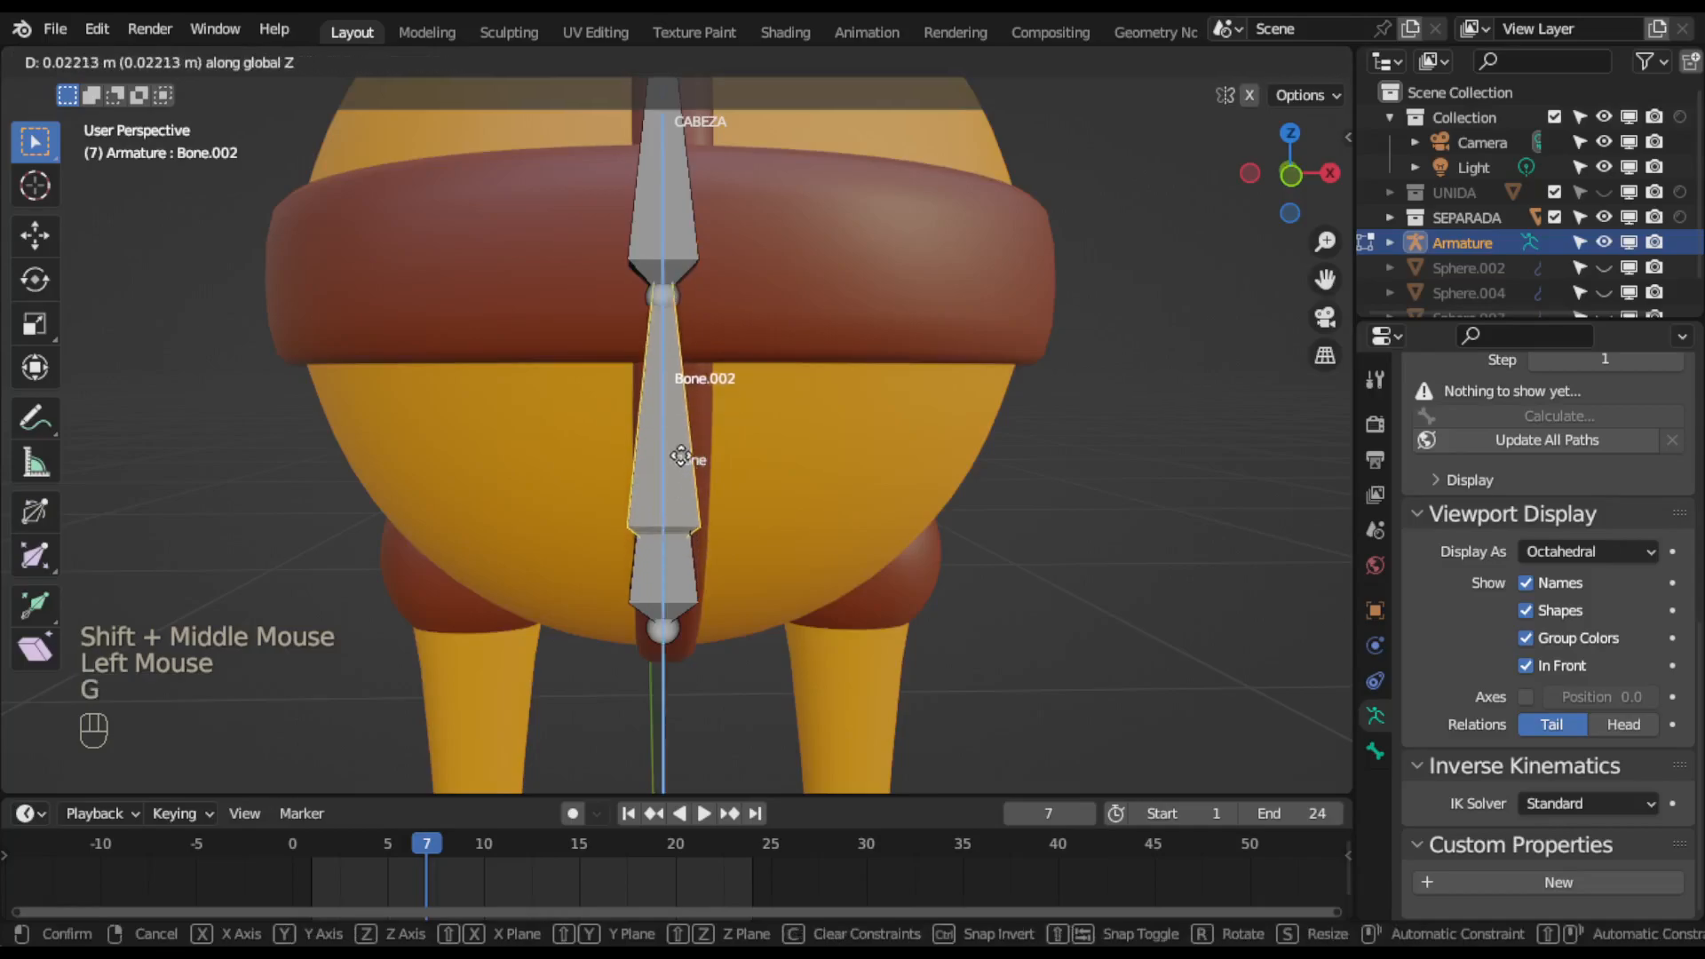
left_click(680, 471)
Rename the lower body bone as PELVIS.
left_click(666, 502)
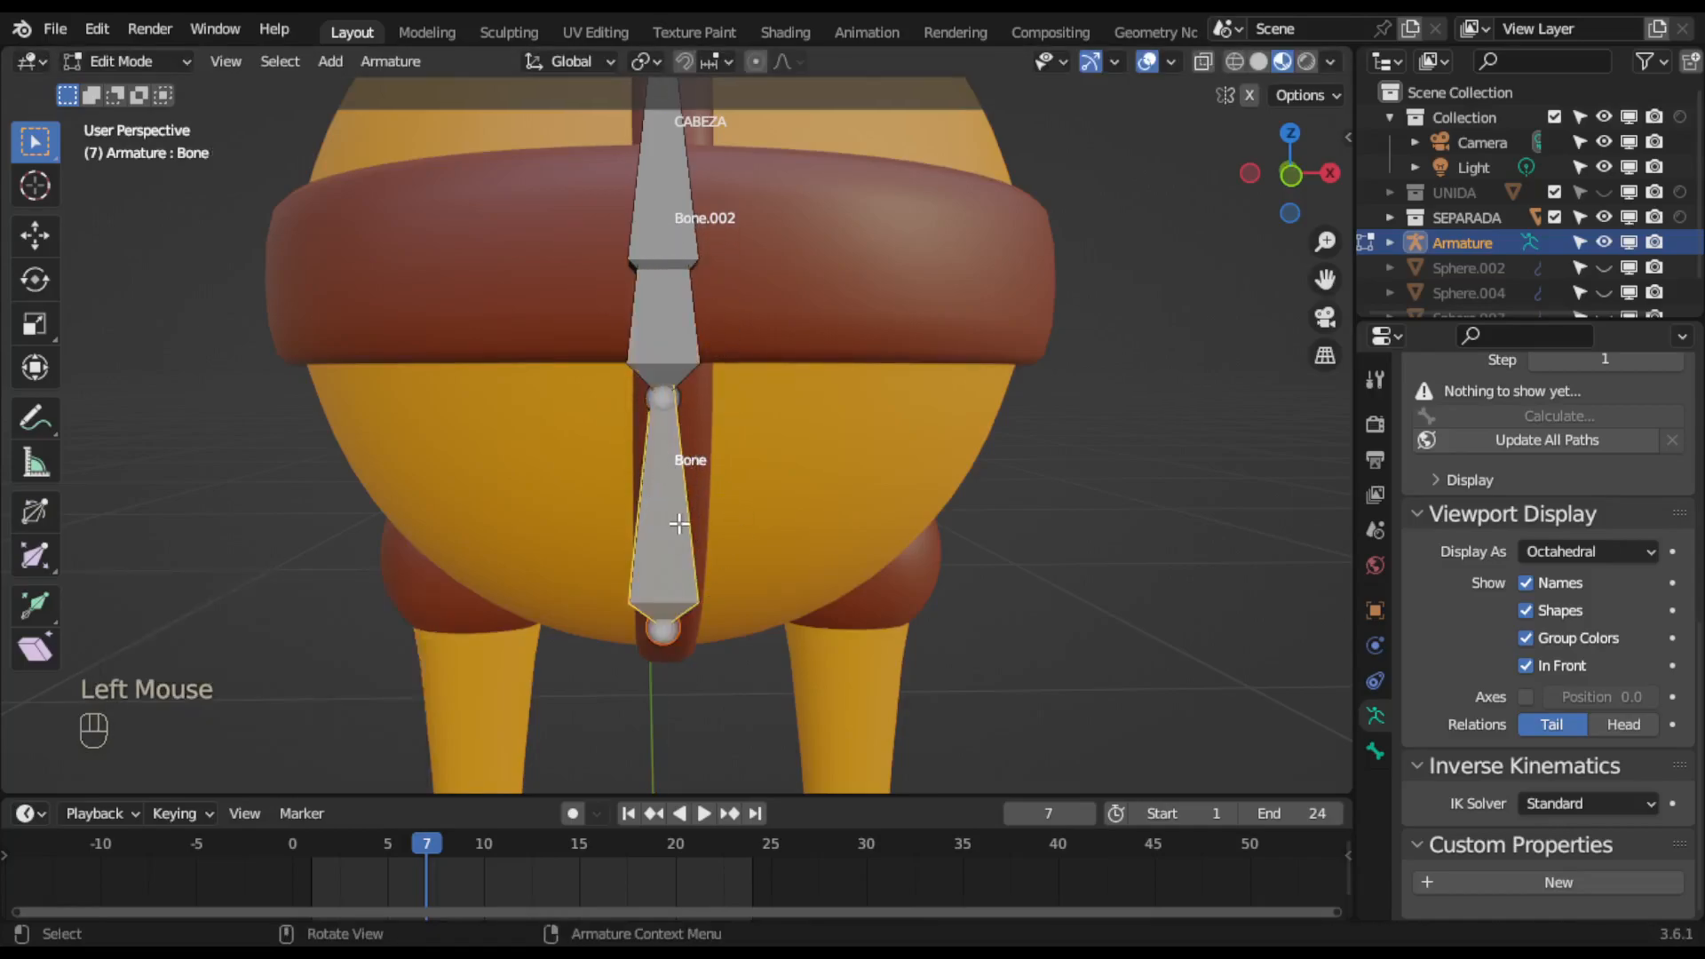
key("F2")
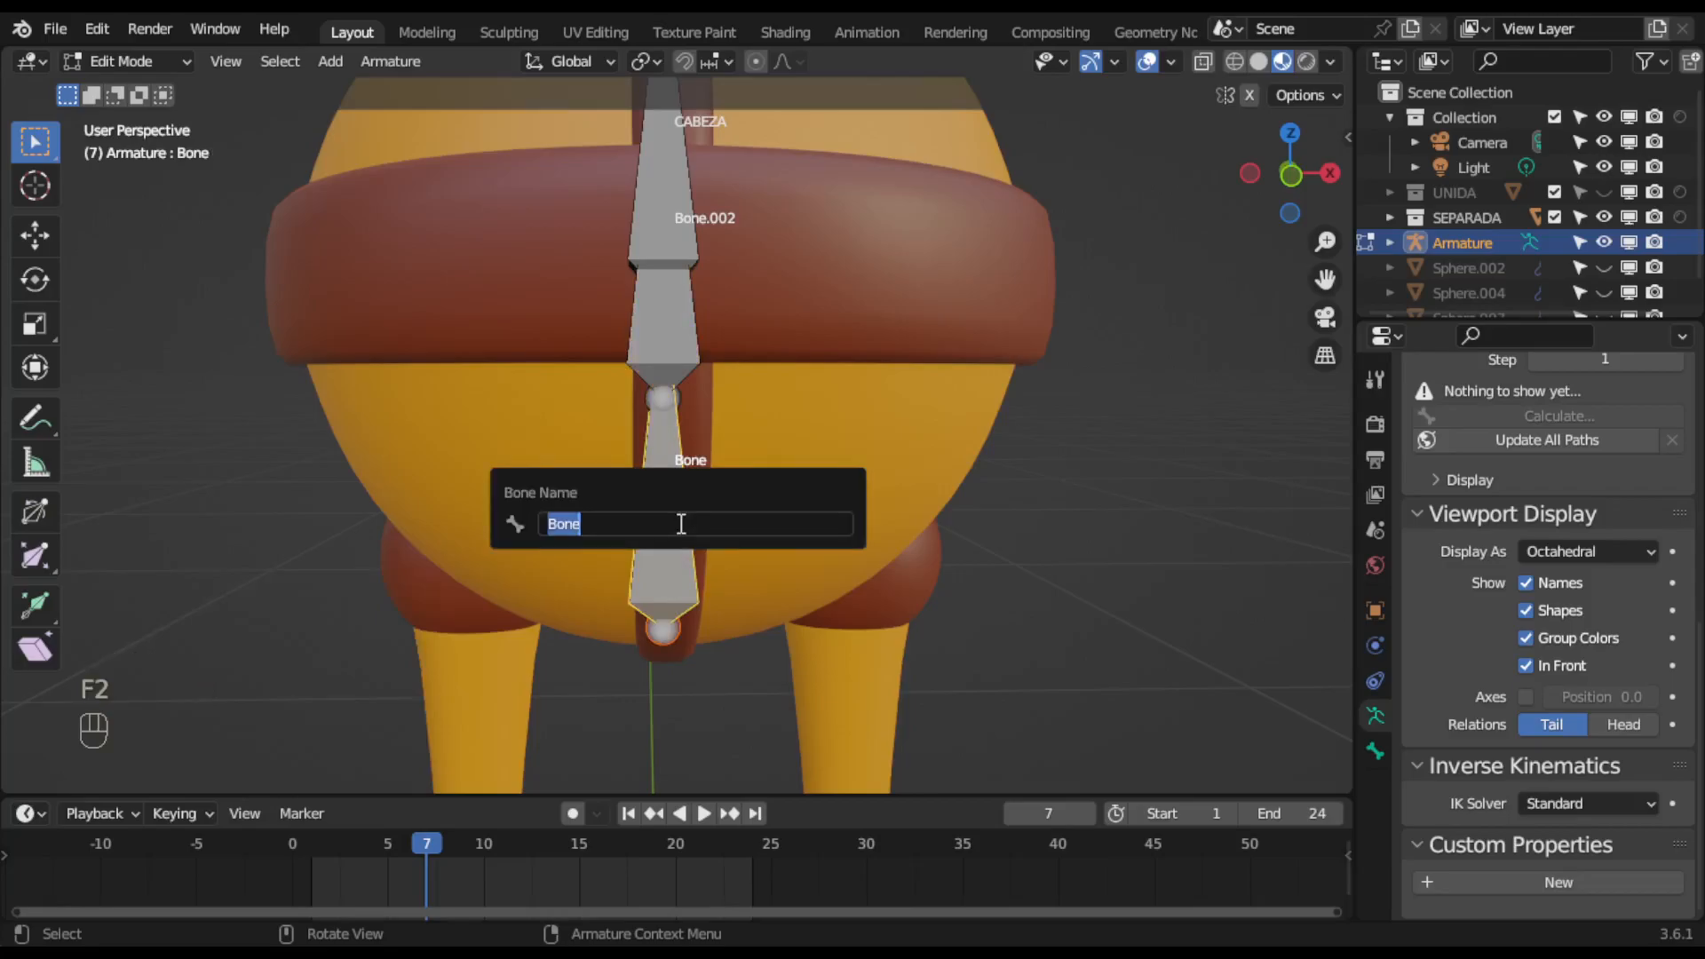
type("PE")
type("S")
key("Return")
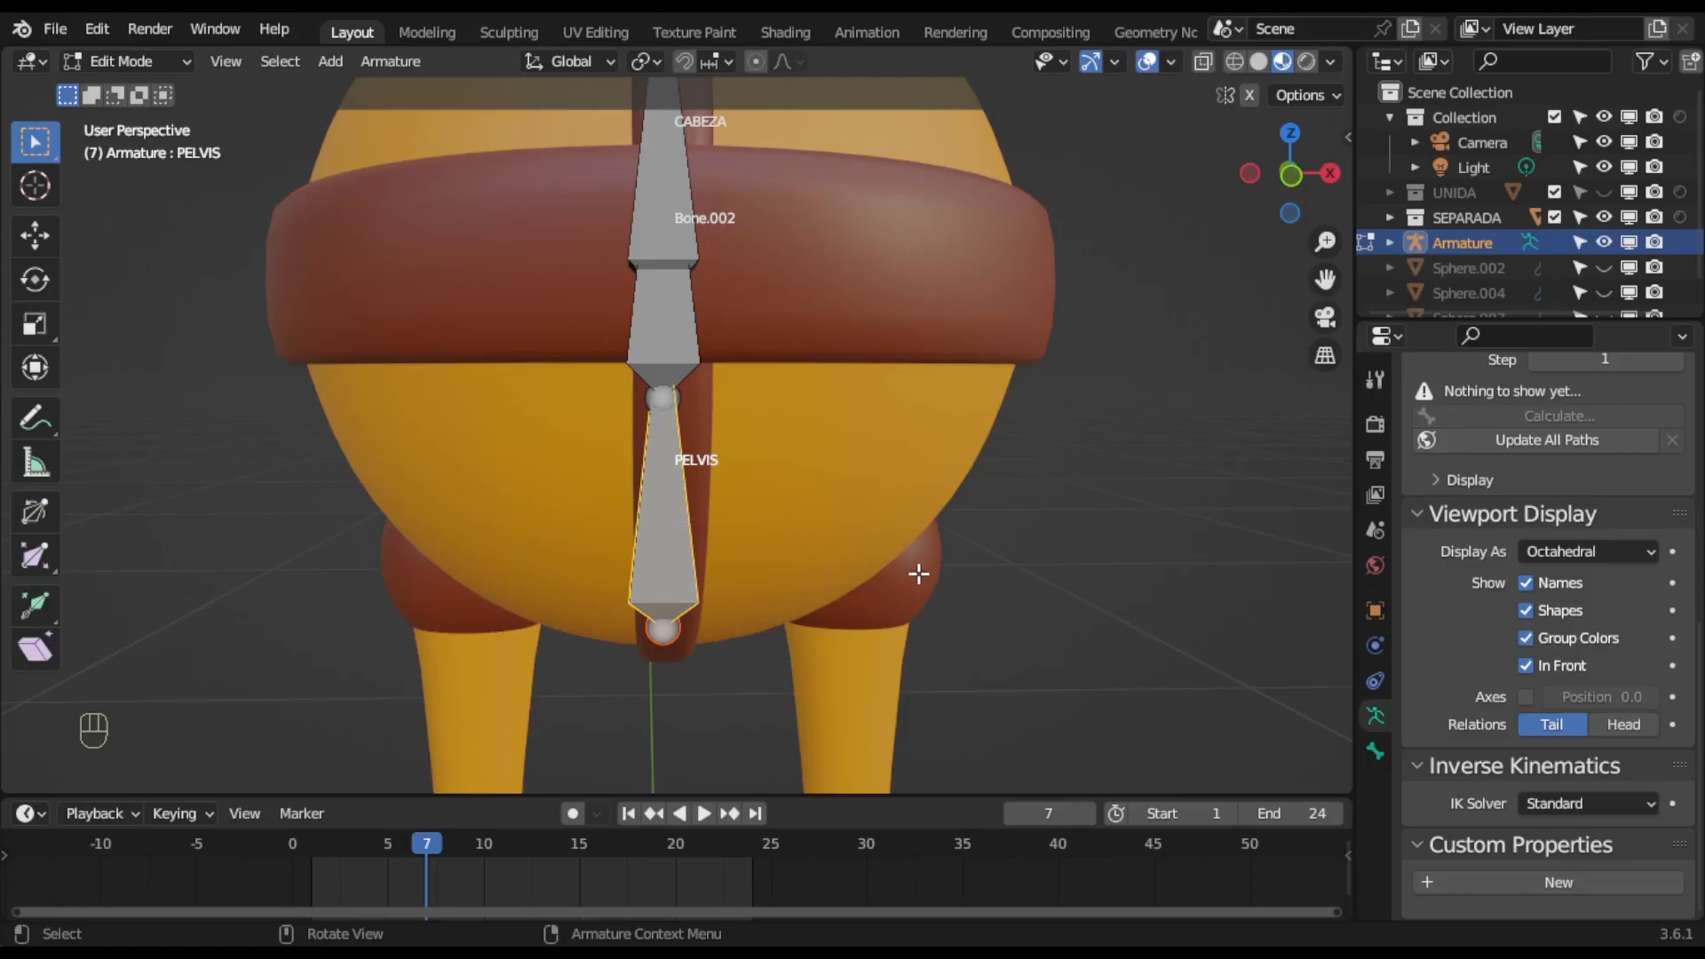
Delete the extra bone that overlaps the CABEZA bone.
left_click(666, 345)
middle_click_drag(776, 366, 737, 403)
key("Delete")
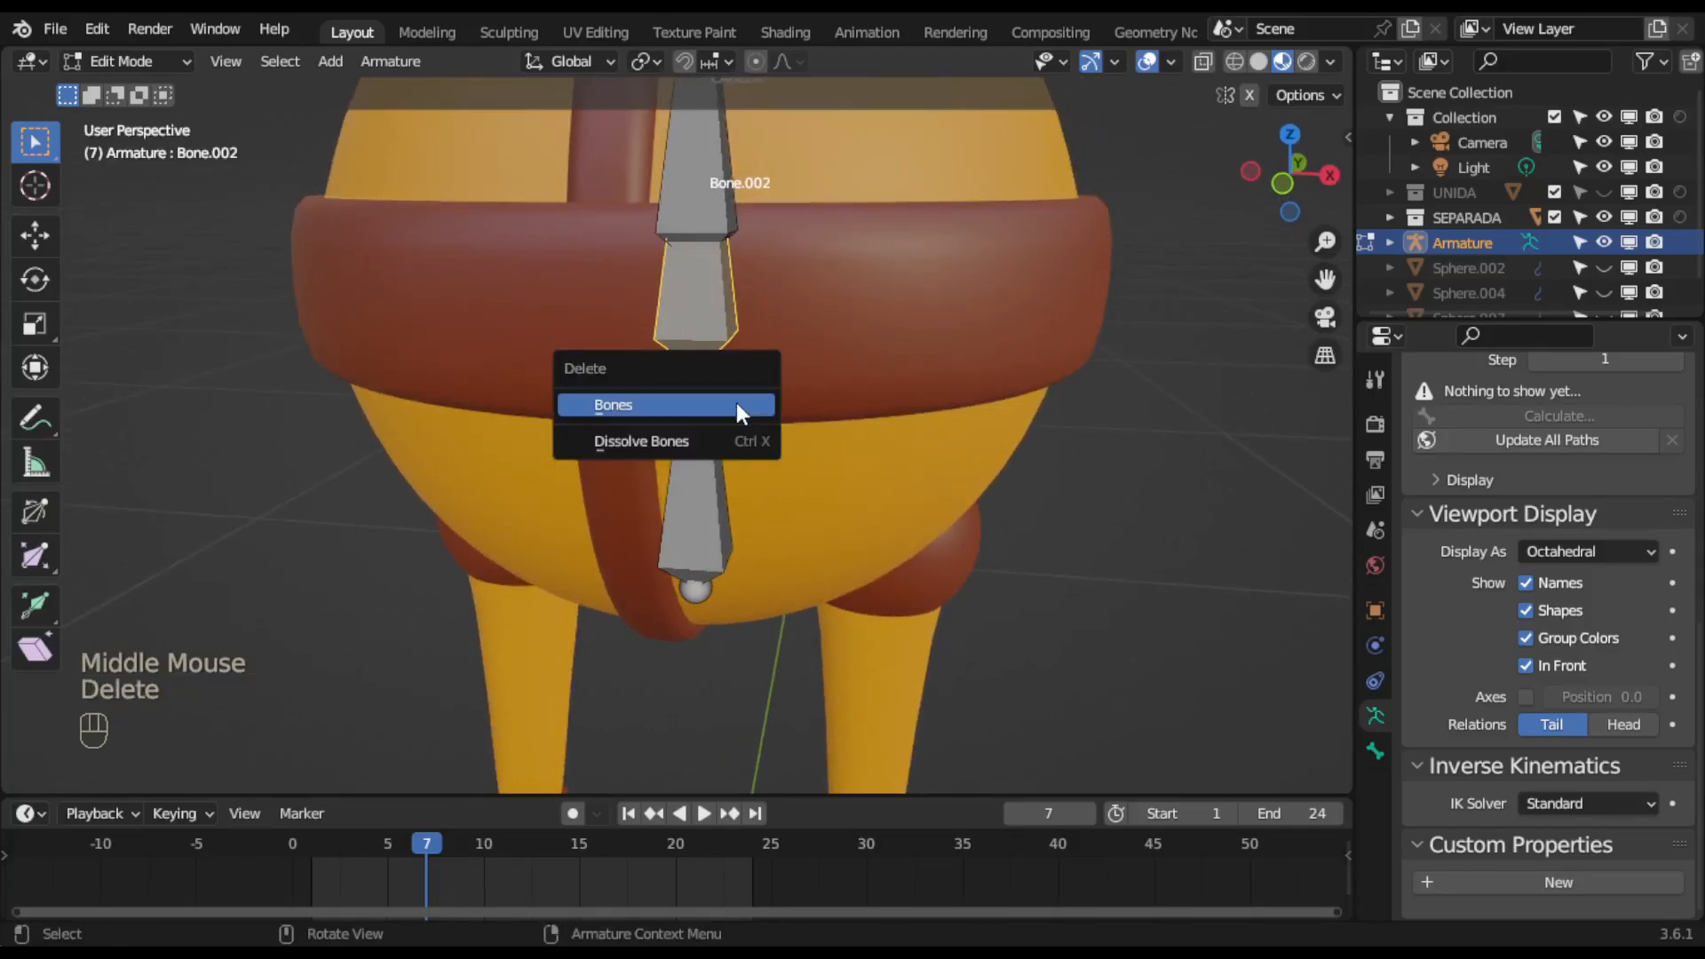
left_click(741, 408)
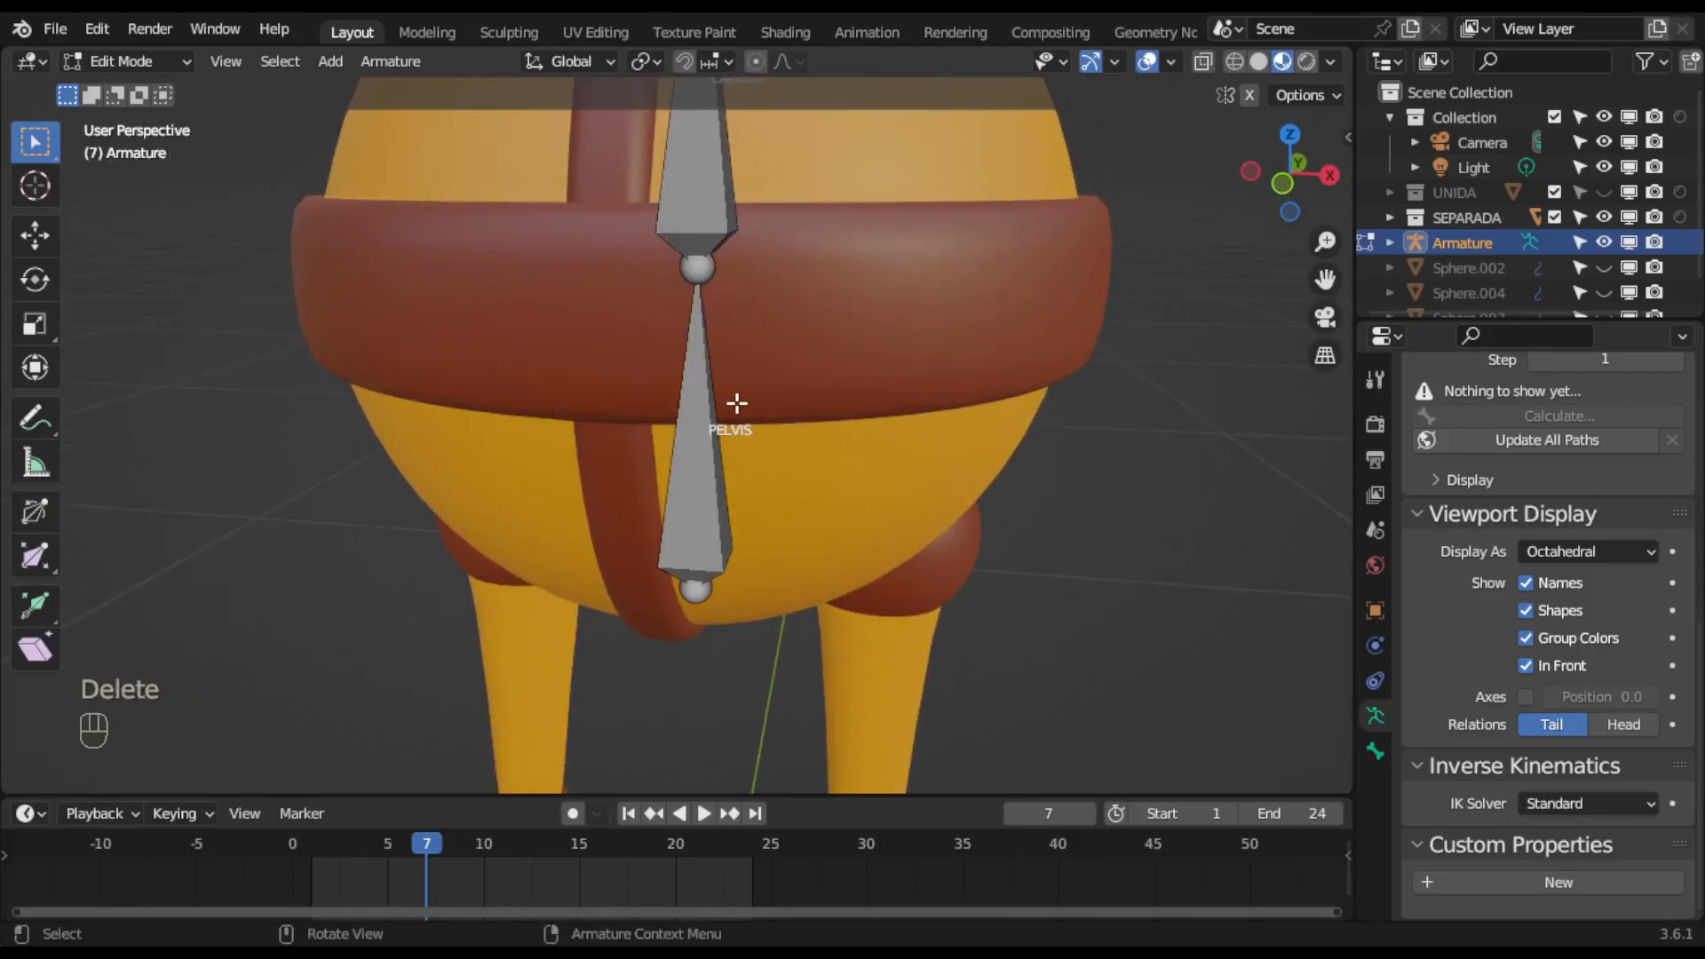
Rename the lower body bone as CADERA.
left_click(695, 450)
key("F2")
type("CADERA")
key("Return")
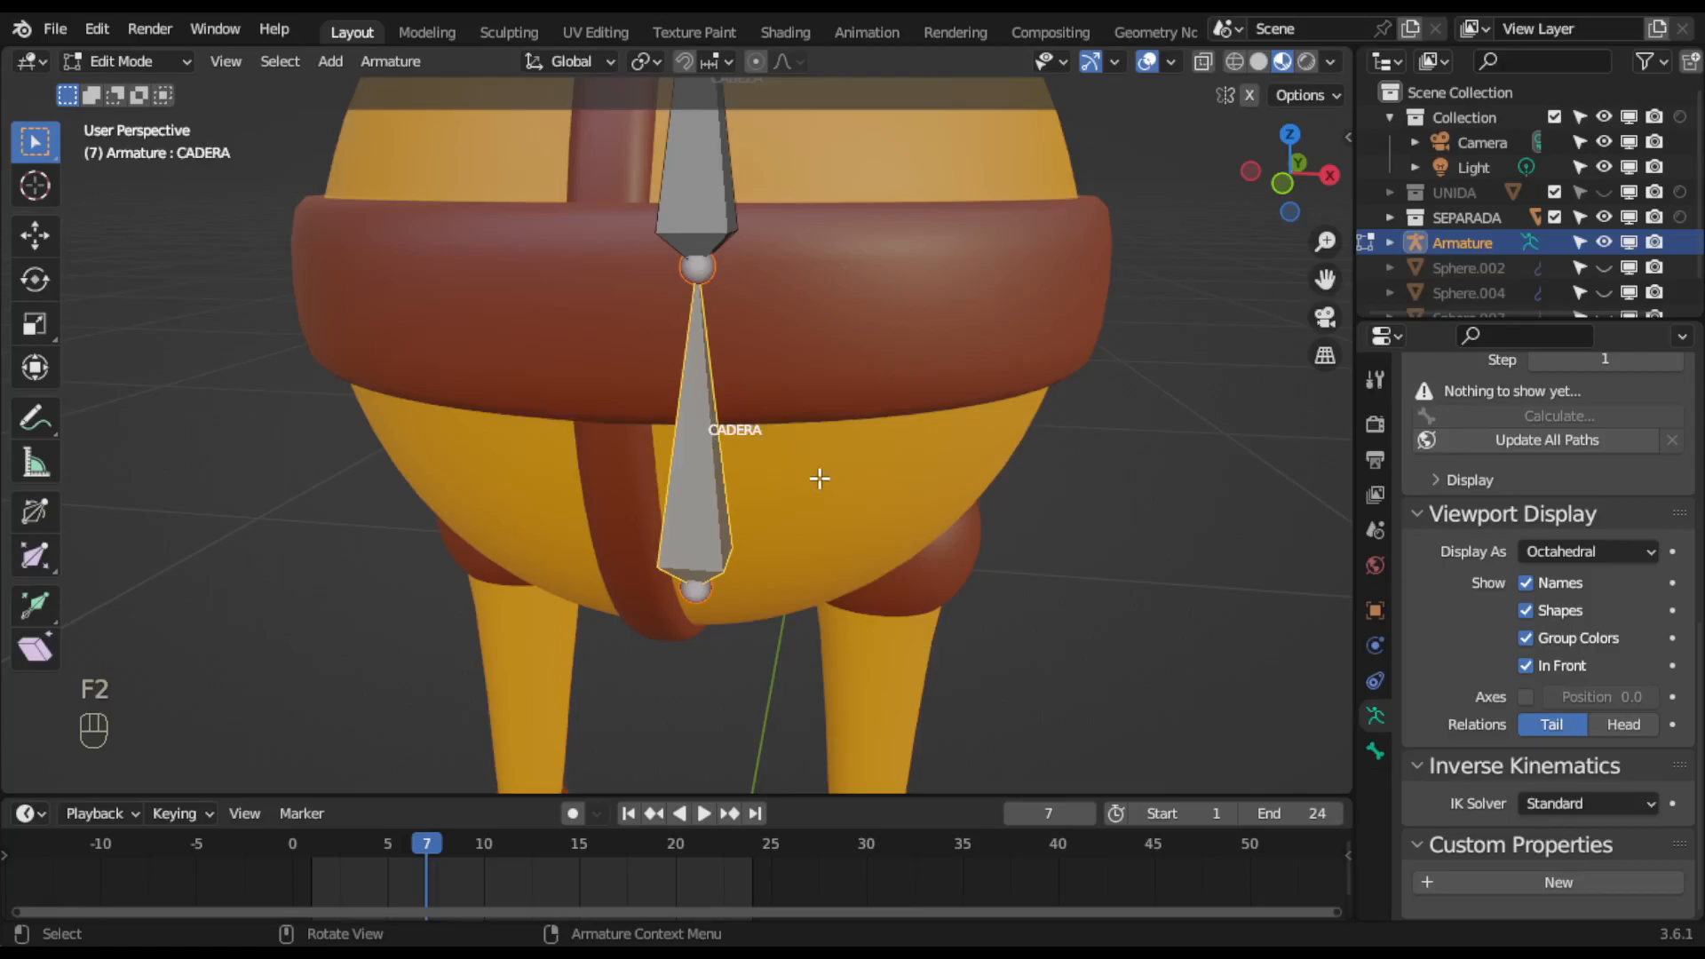
mouse_move(855, 551)
middle_mouse_down()
mouse_move(882, 504)
mouse_move(874, 526)
middle_mouse_up()
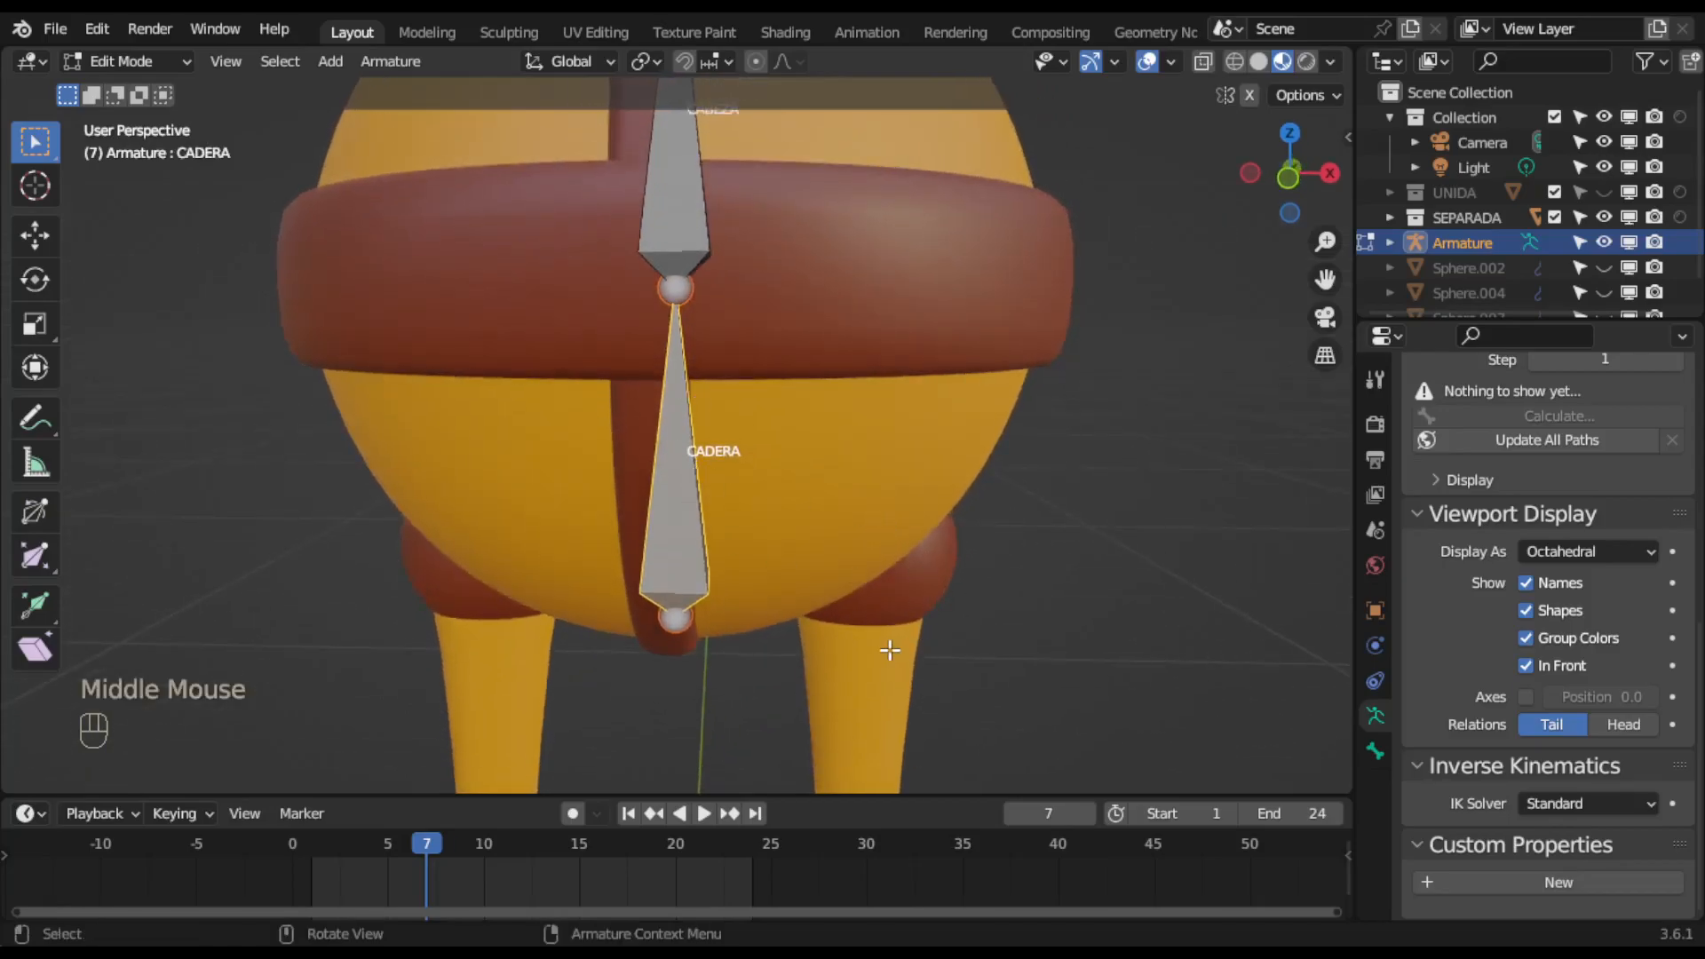
scroll(890, 649, "down", 2)
left_click(686, 313)
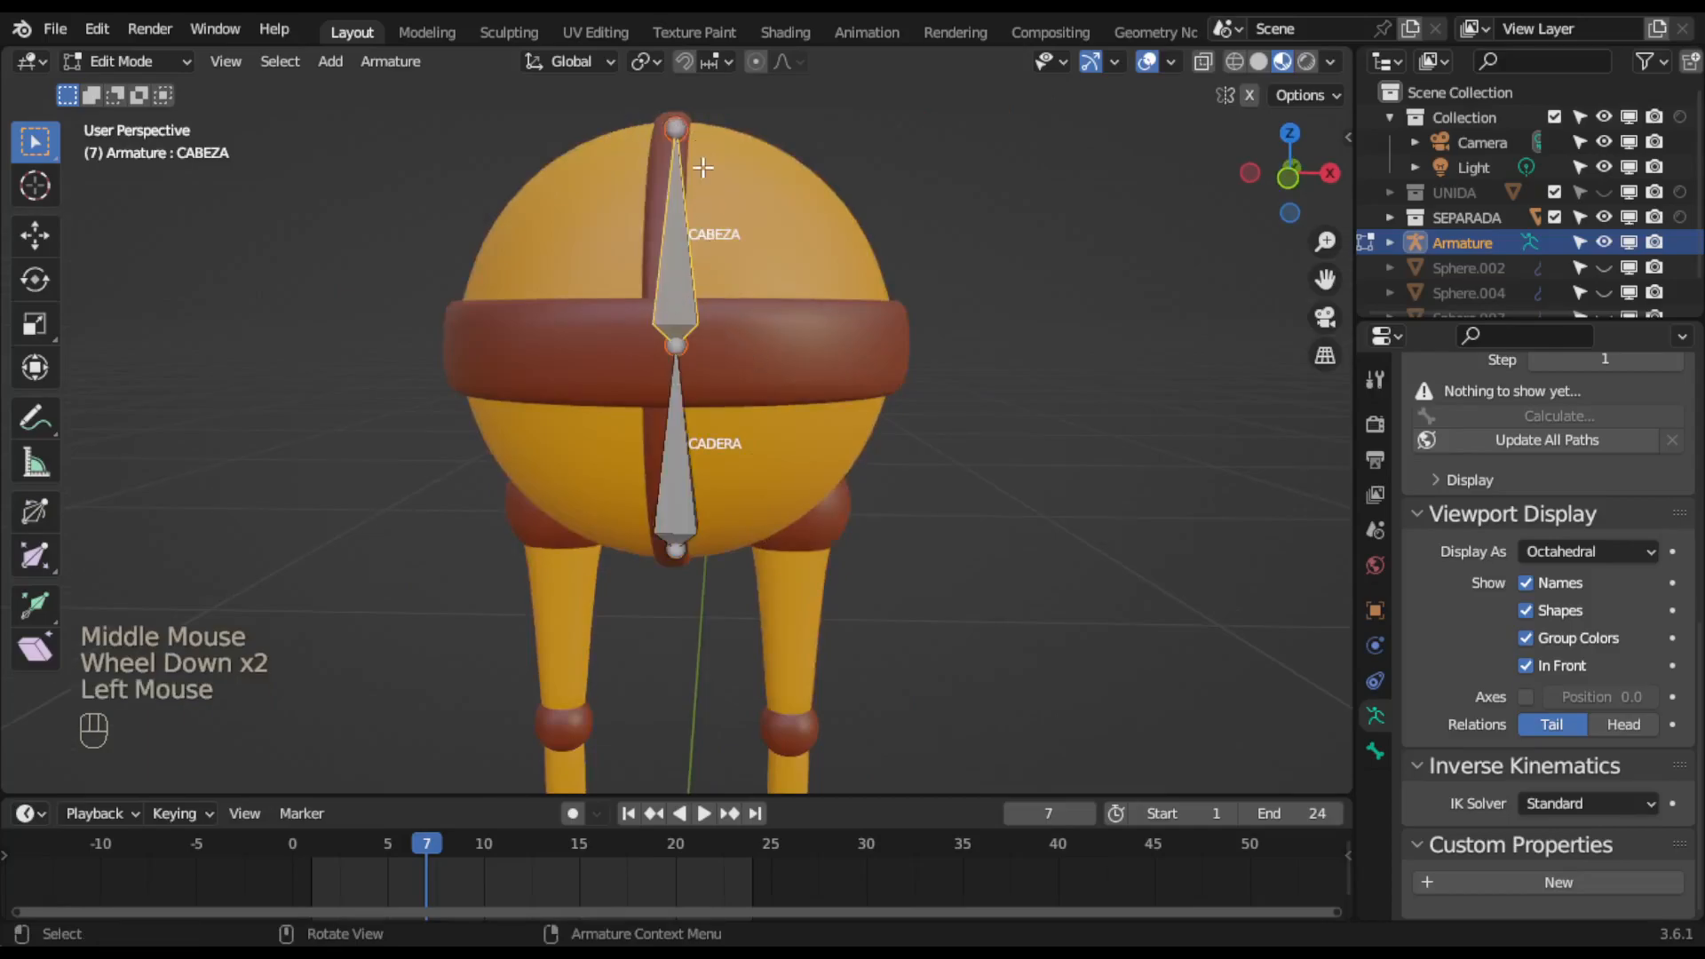
middle_click_drag(707, 274, 706, 195)
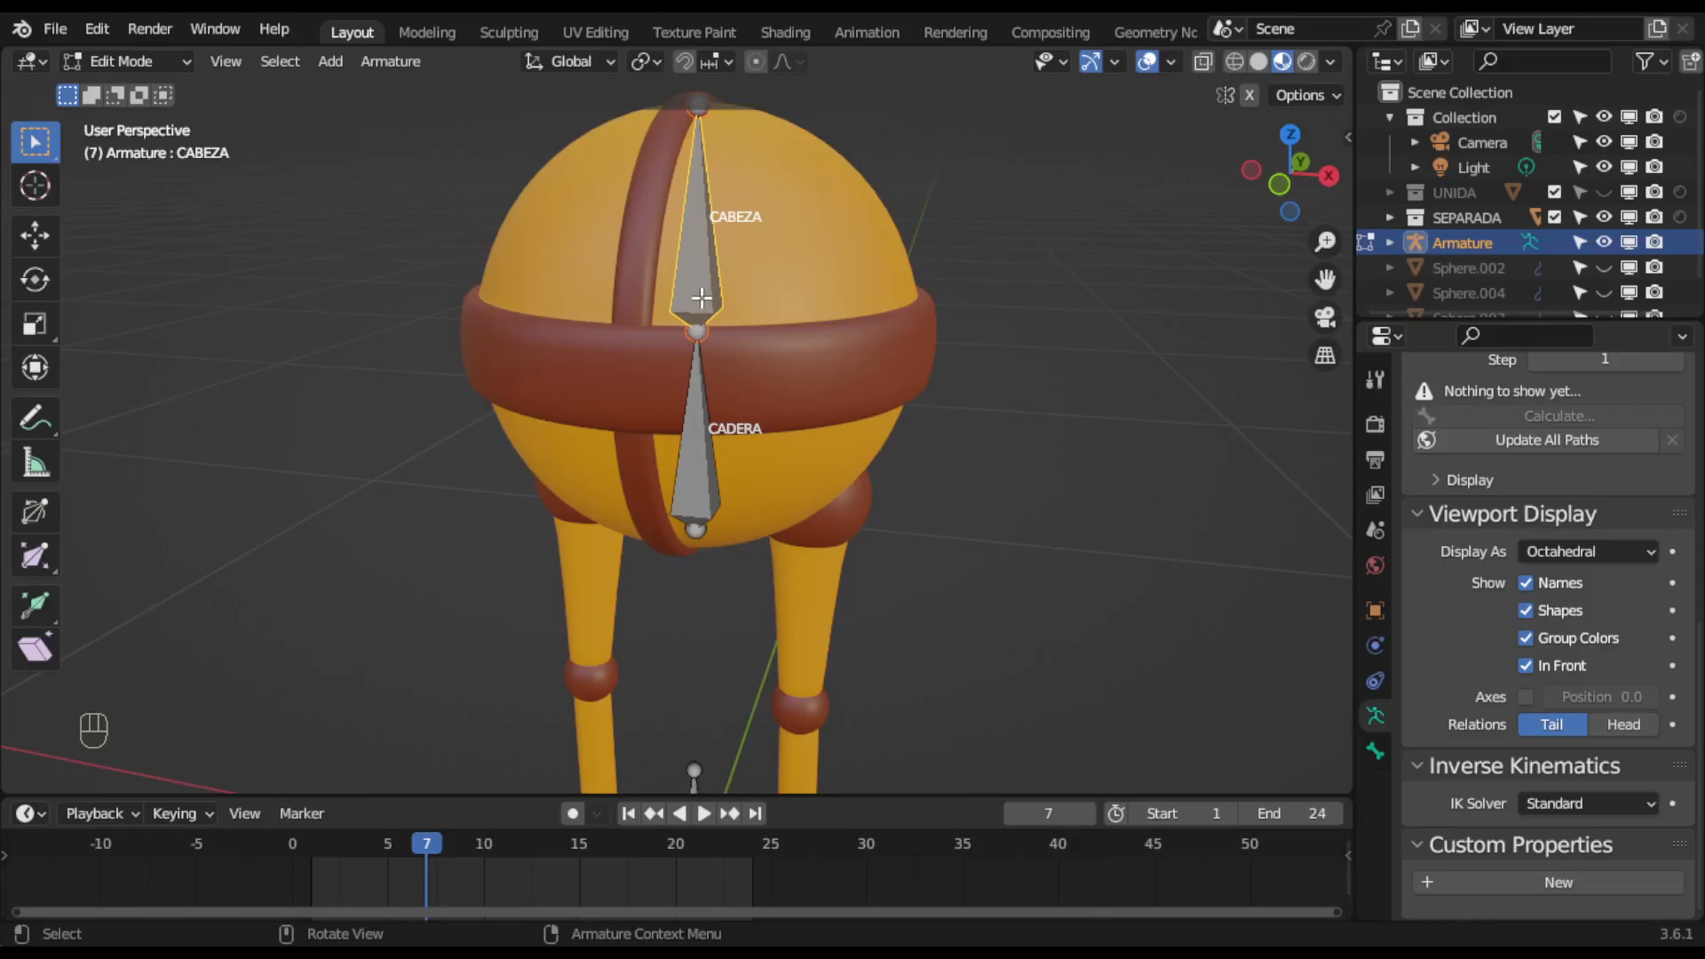
scroll(772, 403, "down", 1)
middle_click_drag(787, 514, 627, 269)
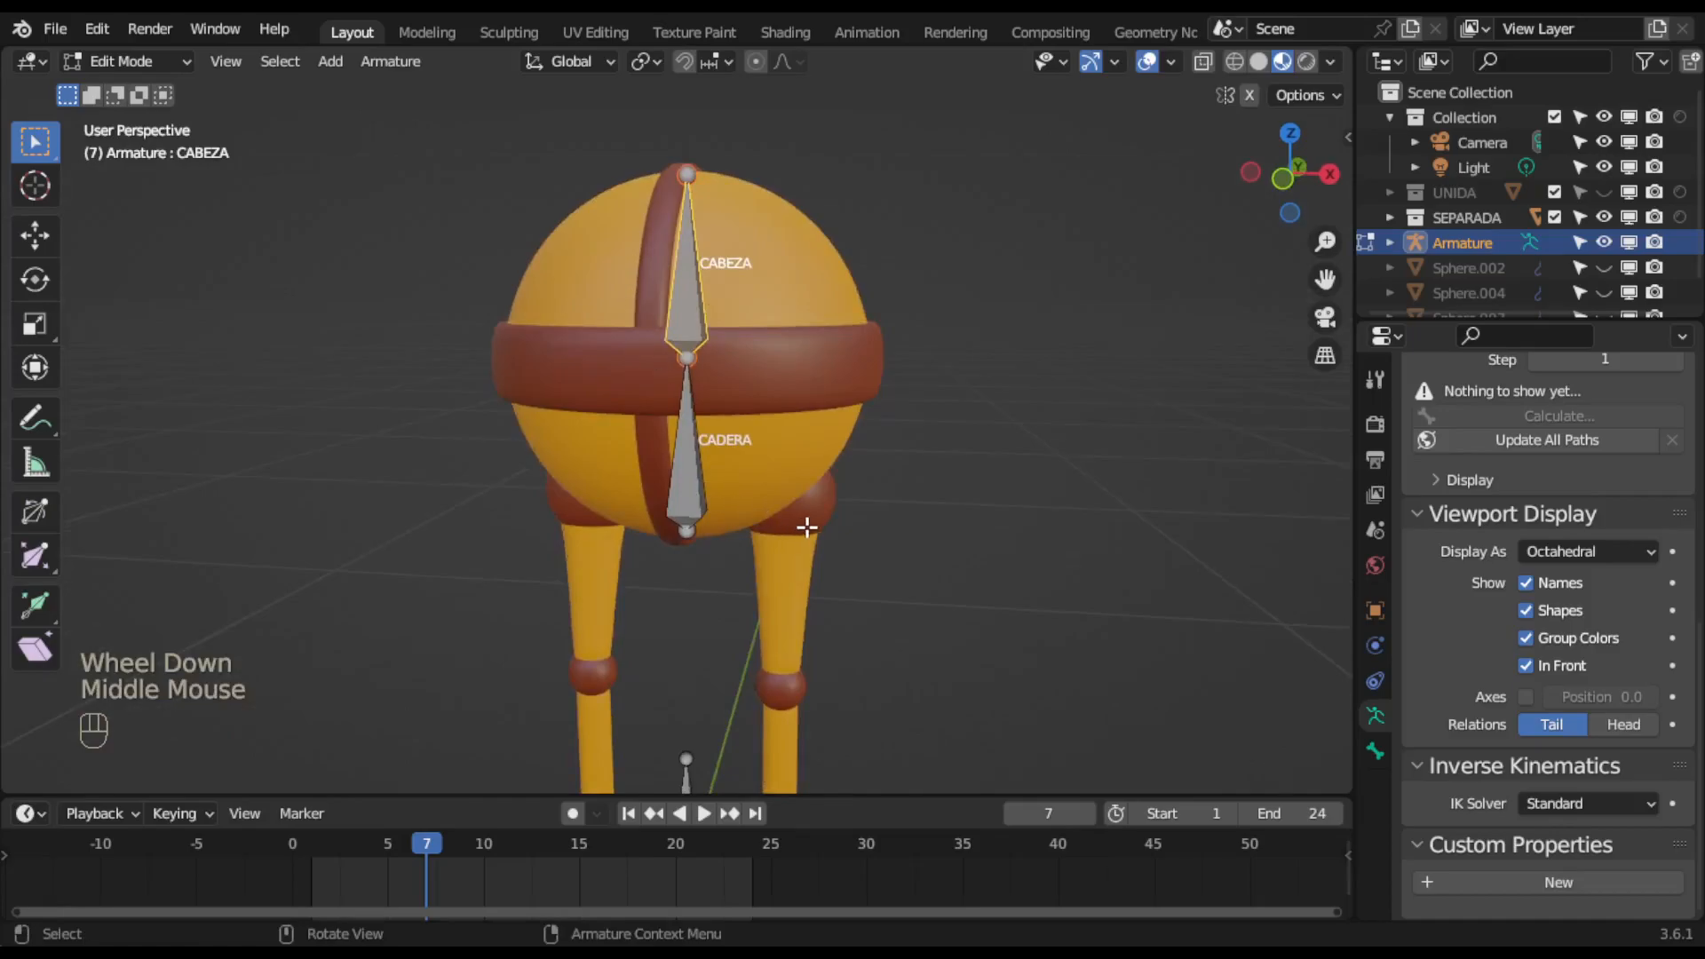
Add a single new bone to the armature and select it.
middle_click_drag(811, 529, 804, 455)
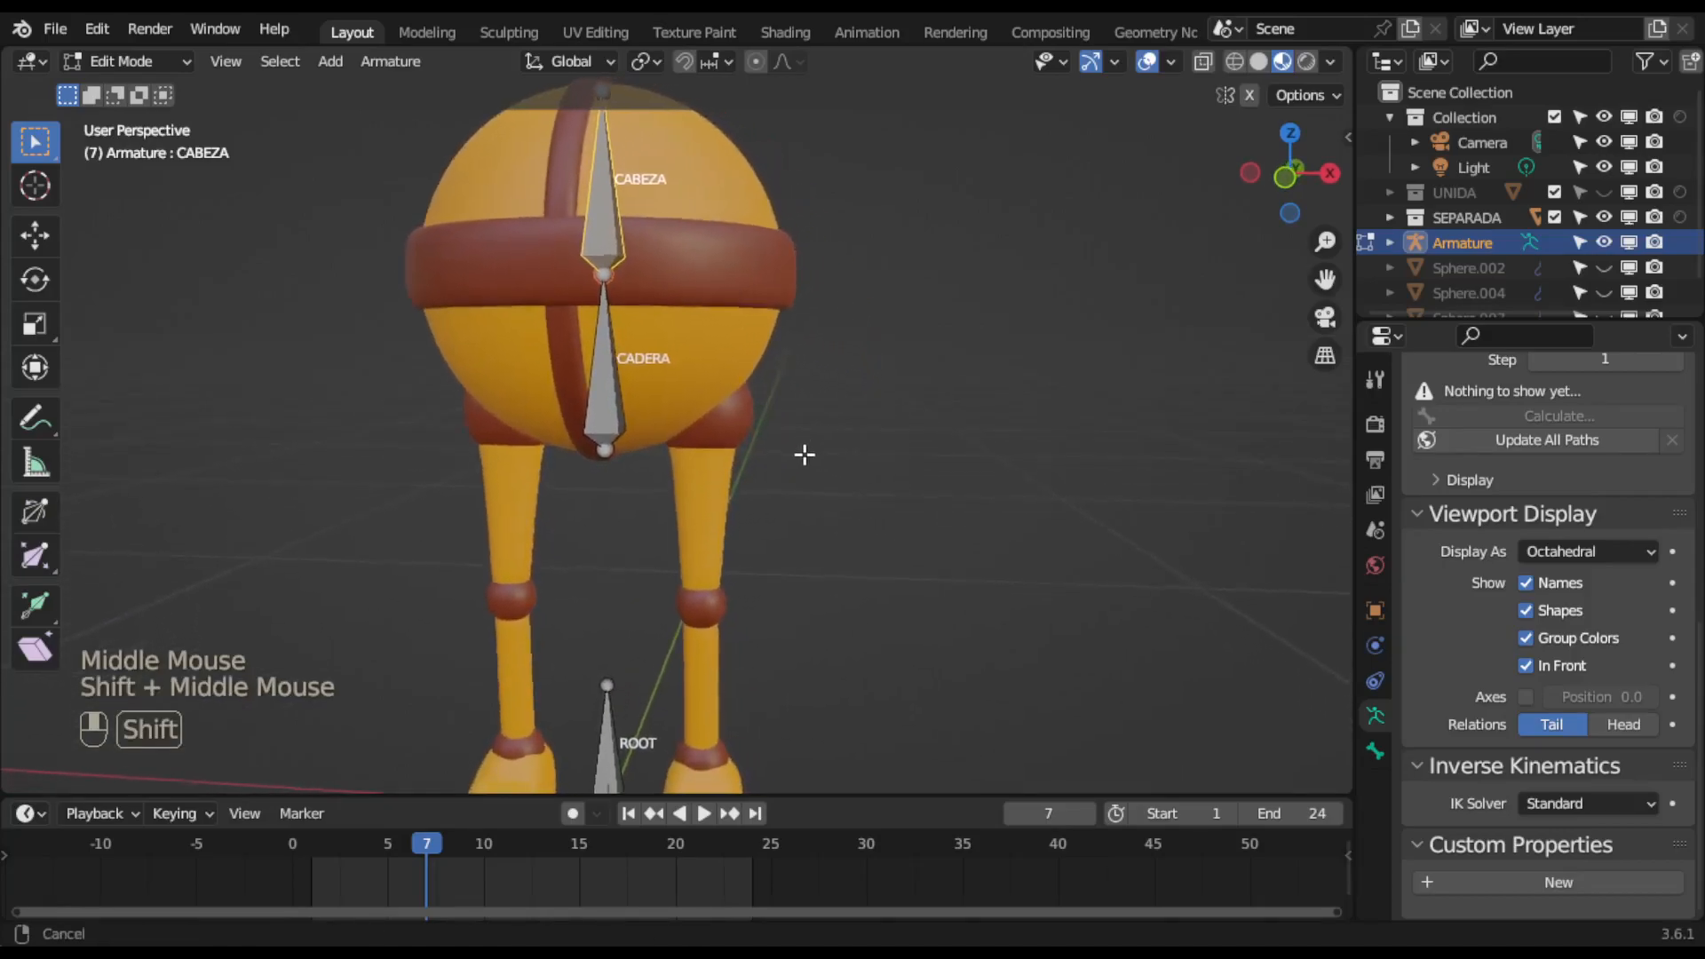
left_click(331, 62)
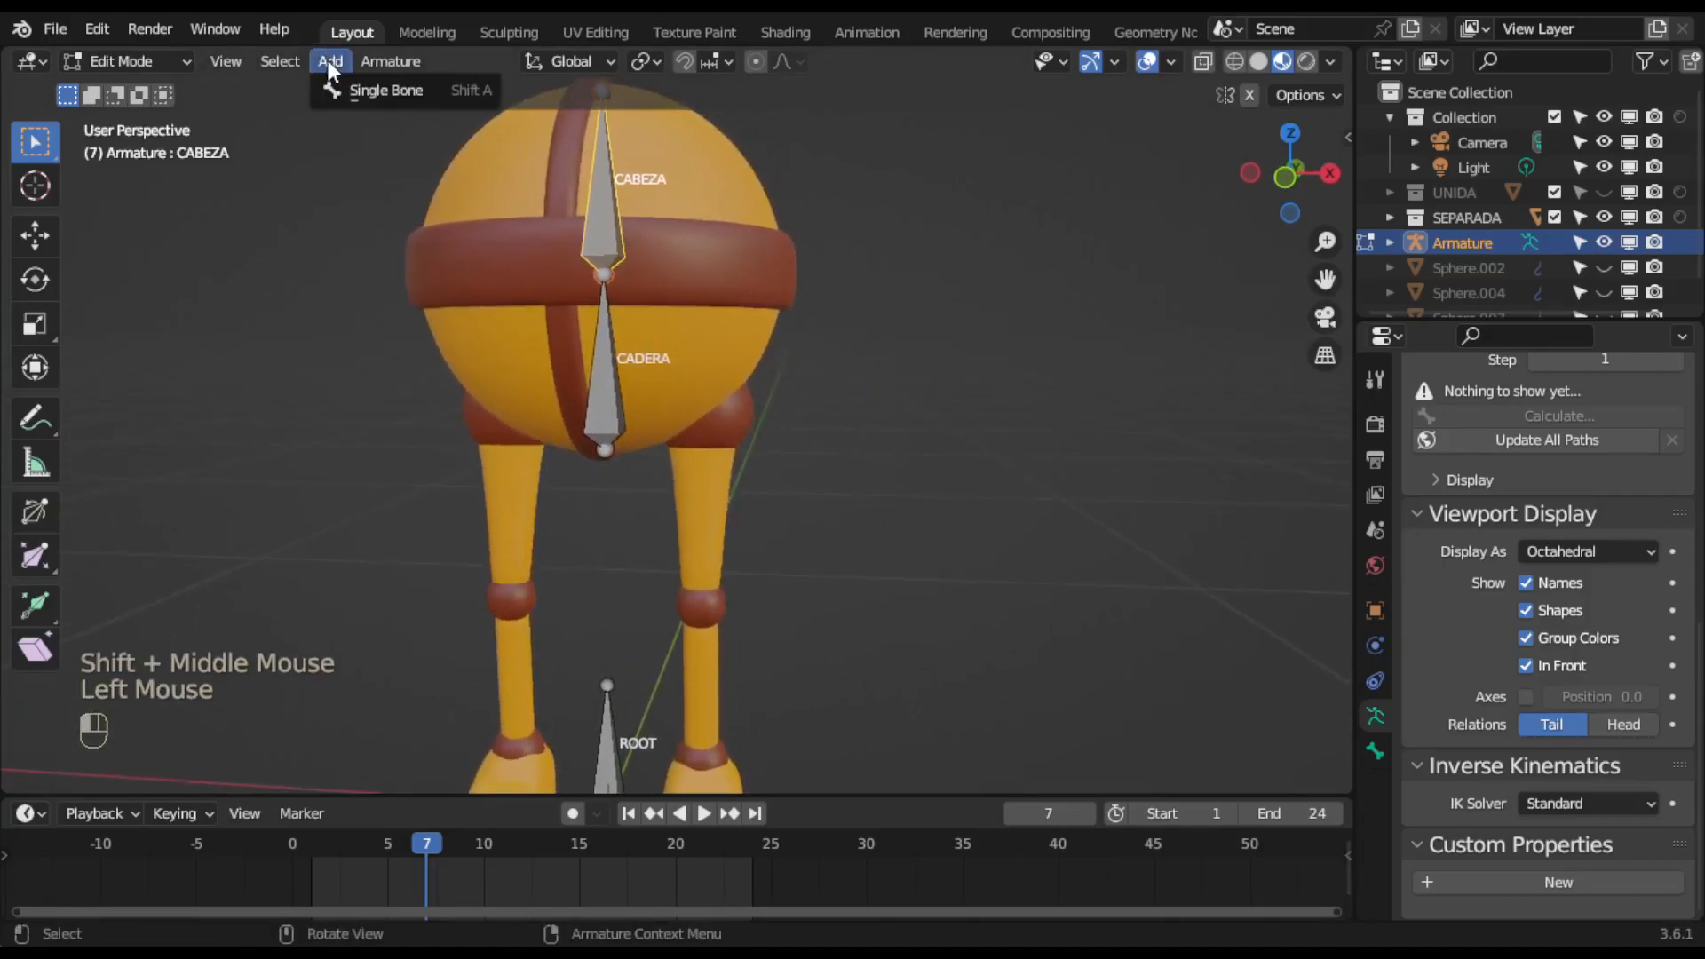
left_click(384, 91)
scroll(728, 499, "down", 2)
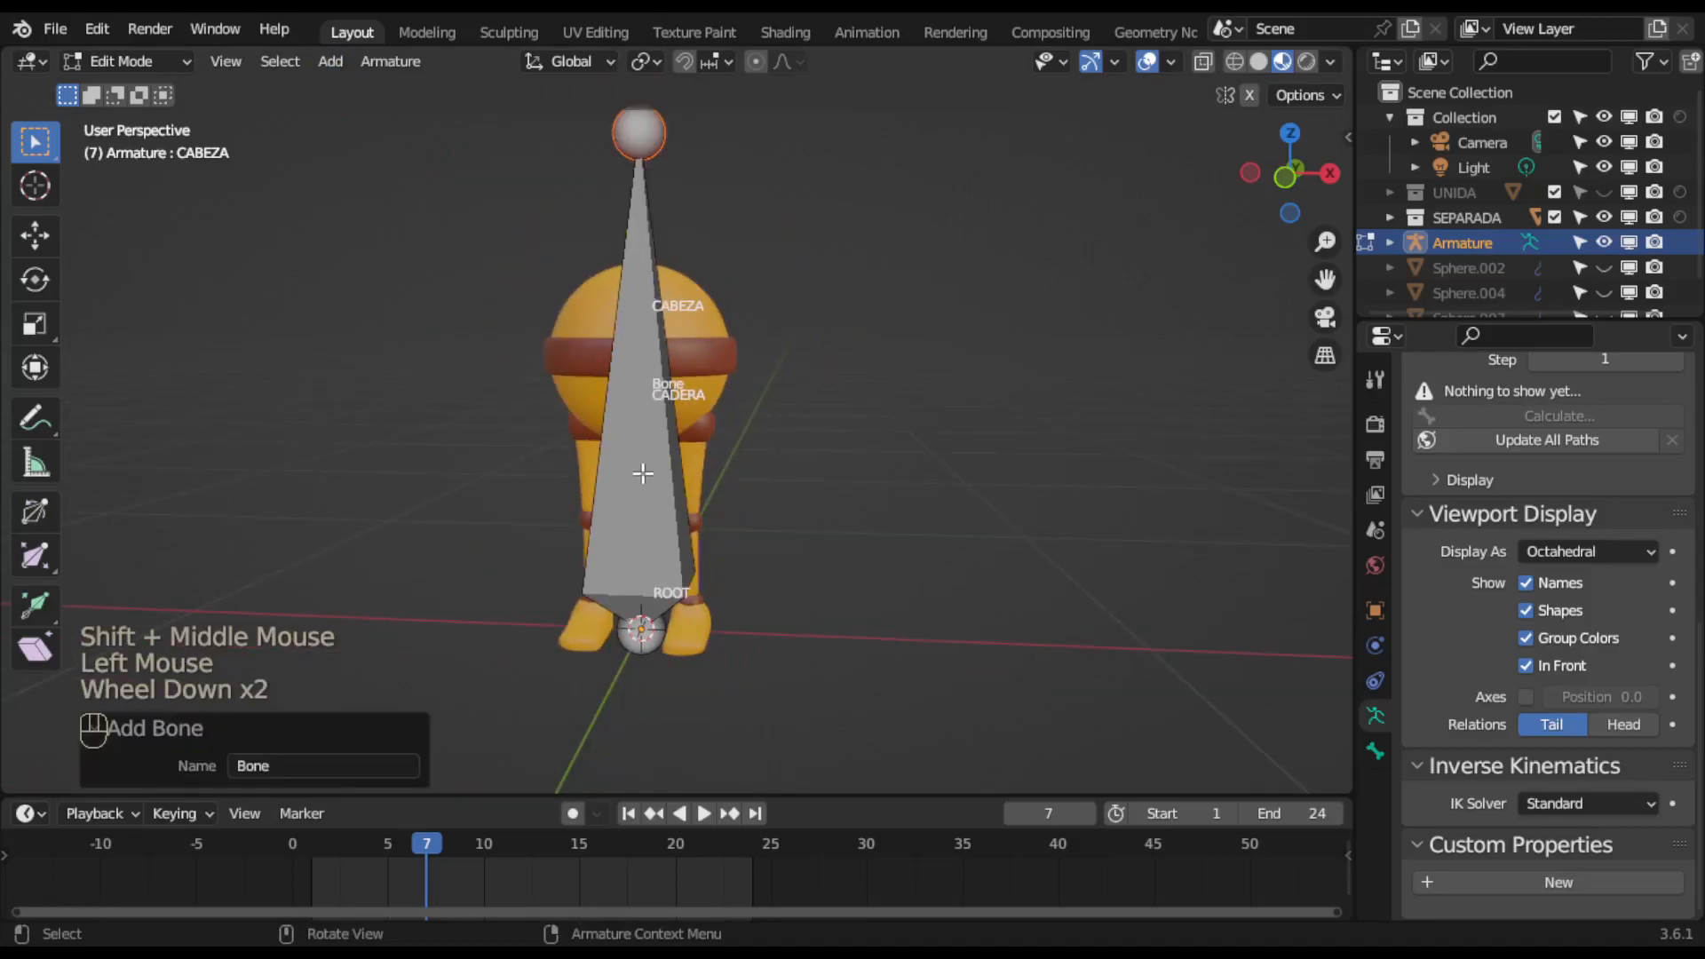
left_click(642, 473)
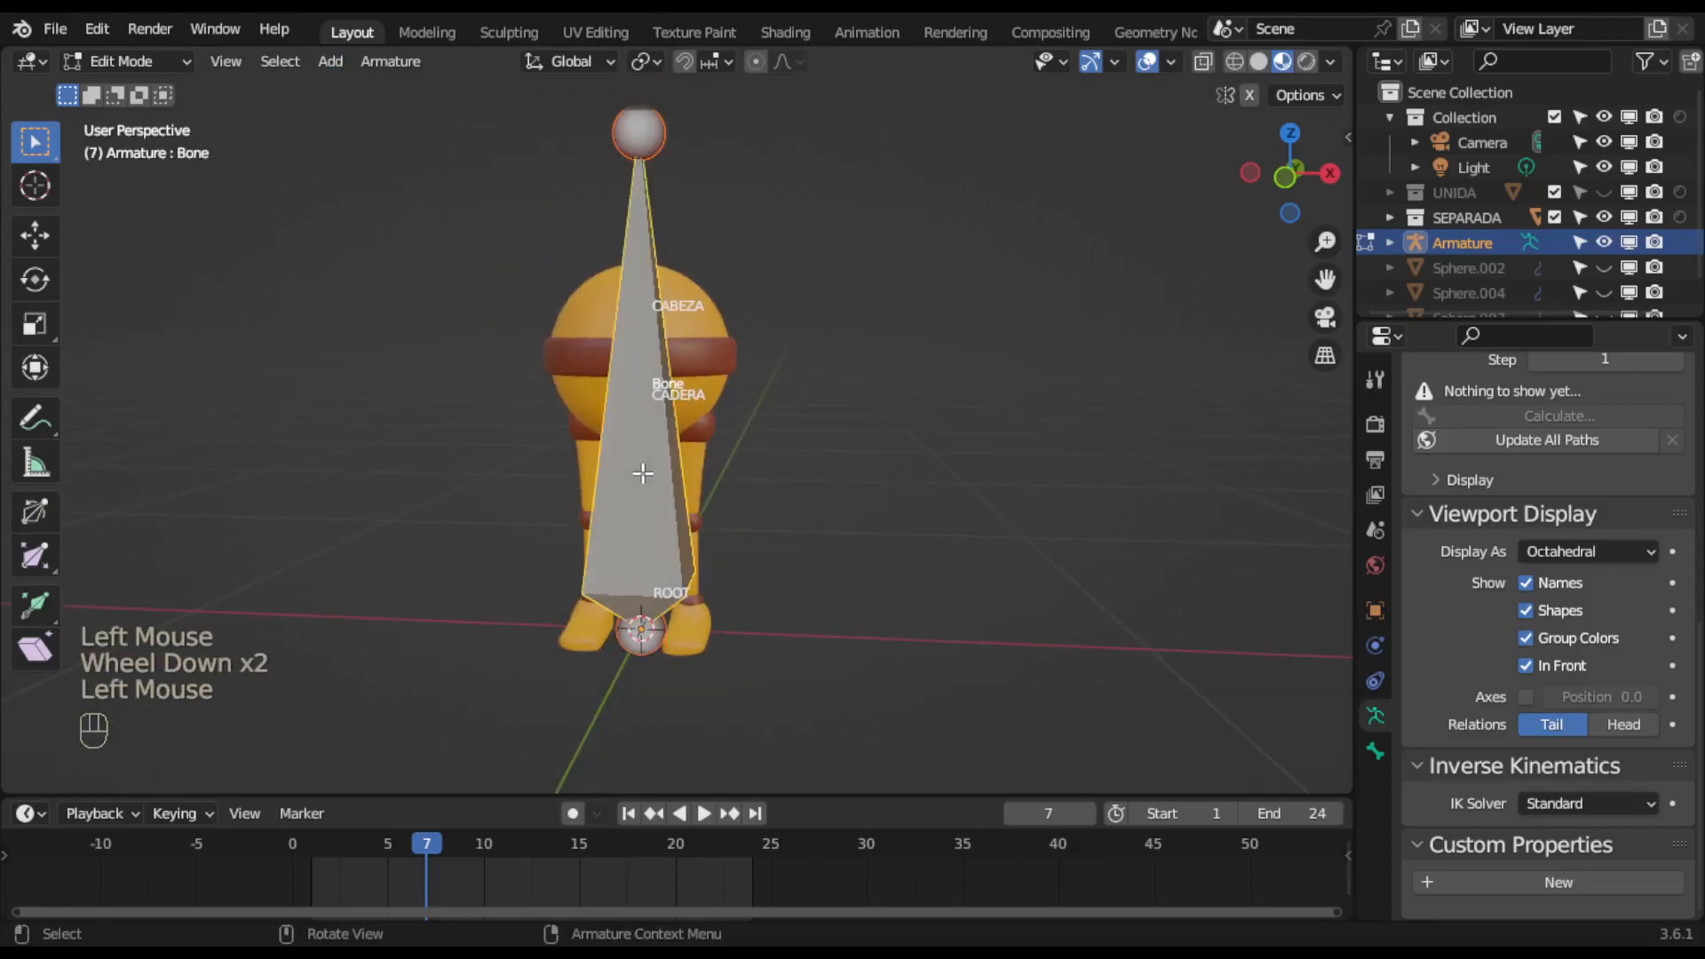
key("e")
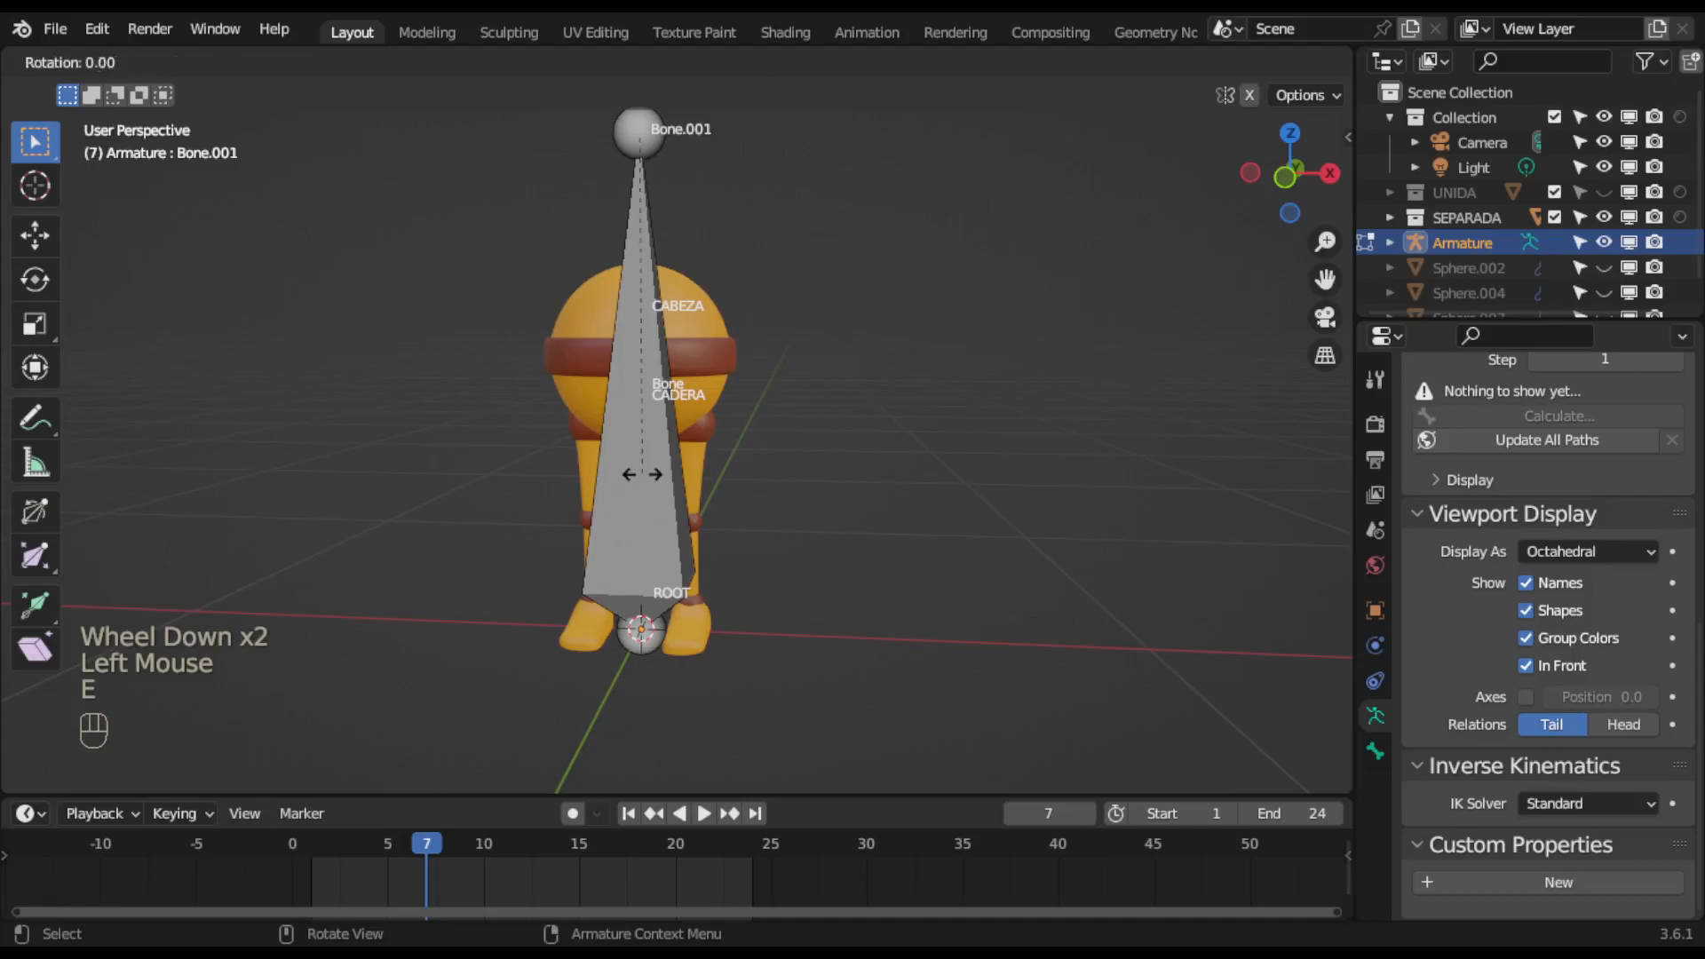
left_click(642, 474)
key("ctrl+z")
key("ctrl+z")
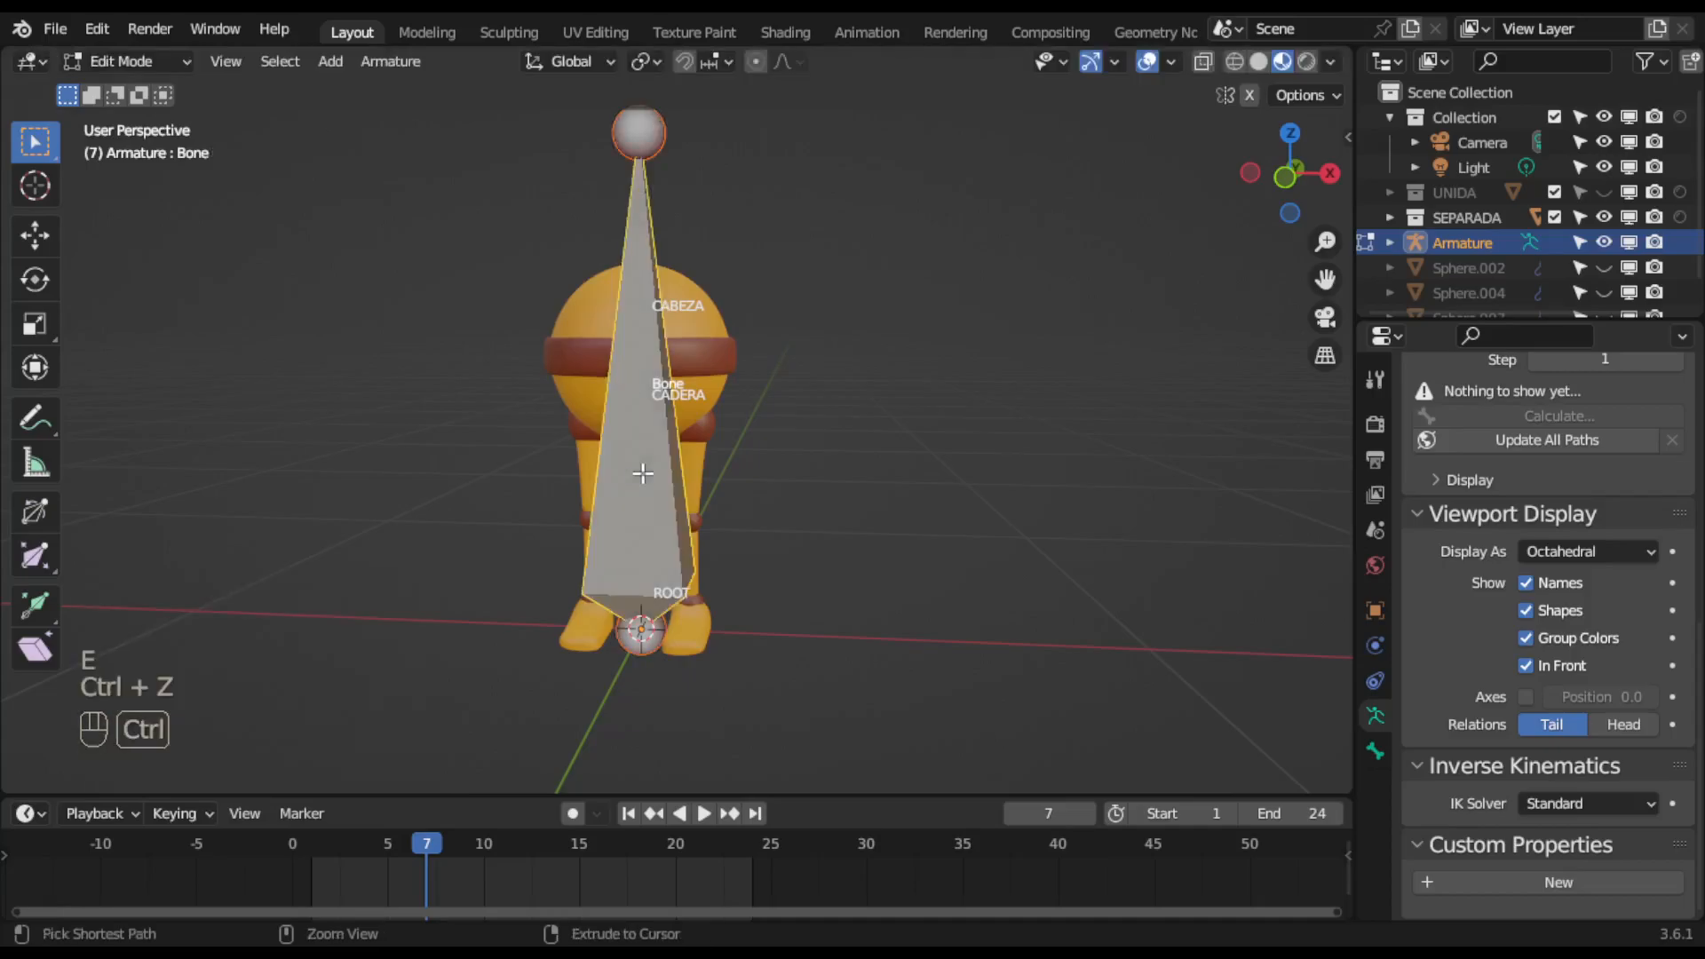
key("ctrl+z")
key("ctrl+shift+z")
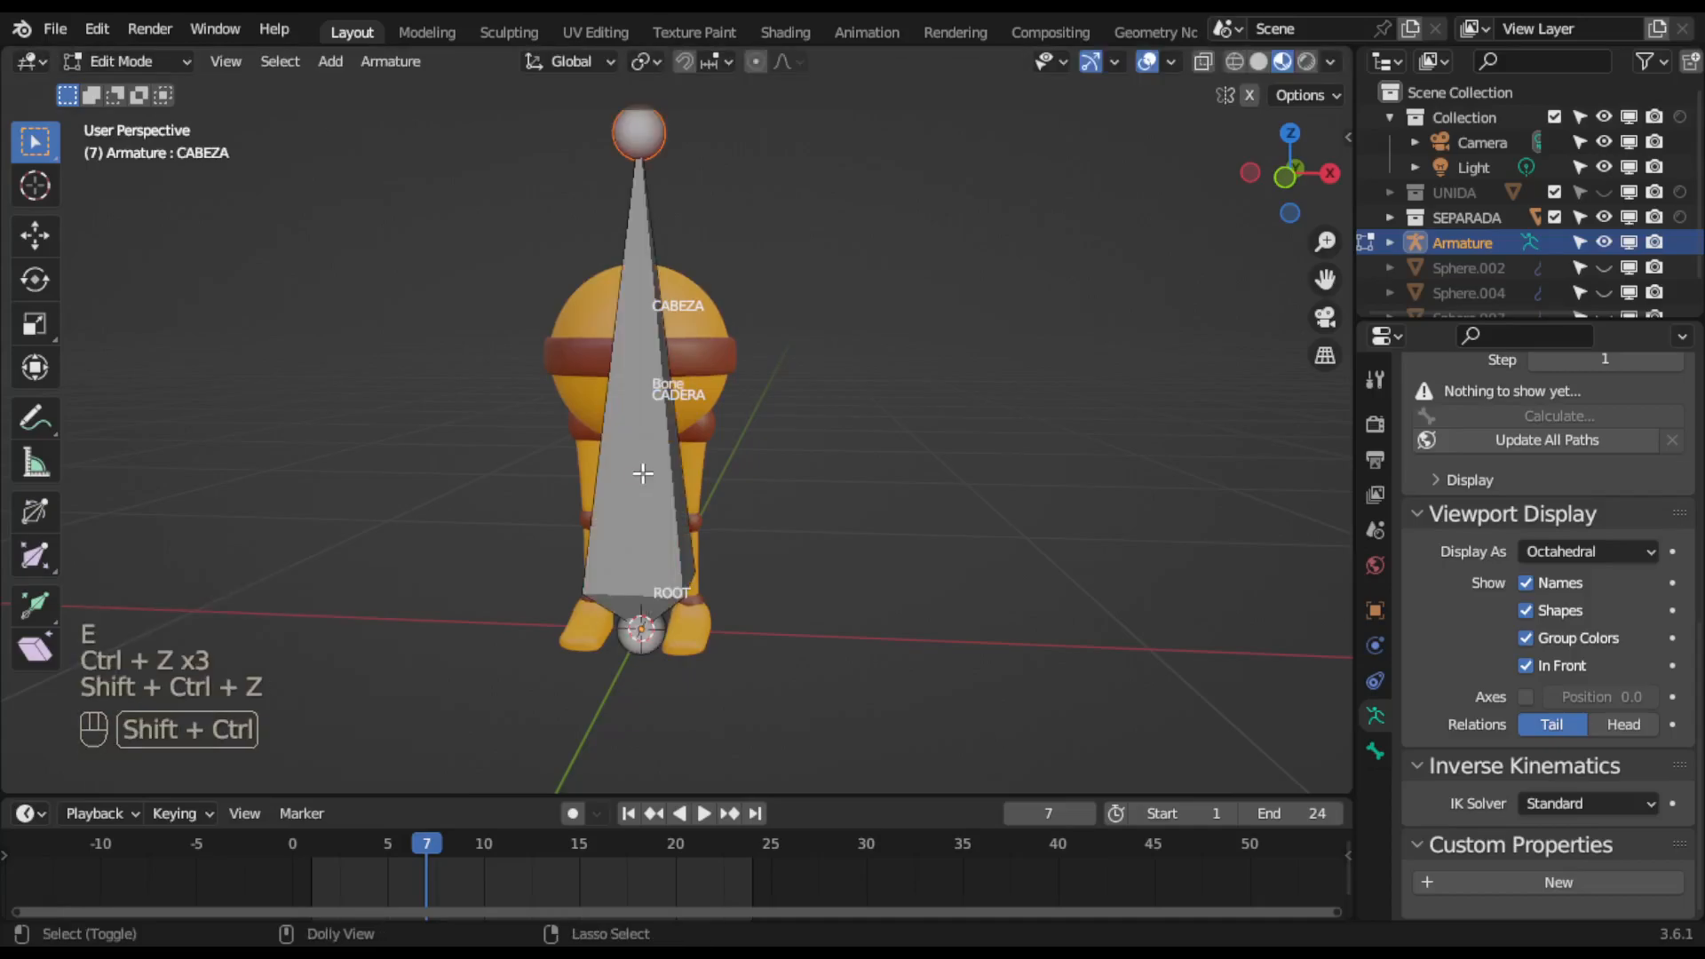
Rotate the new bone 180° about the global Y axis so that it points downward.
left_click(642, 474)
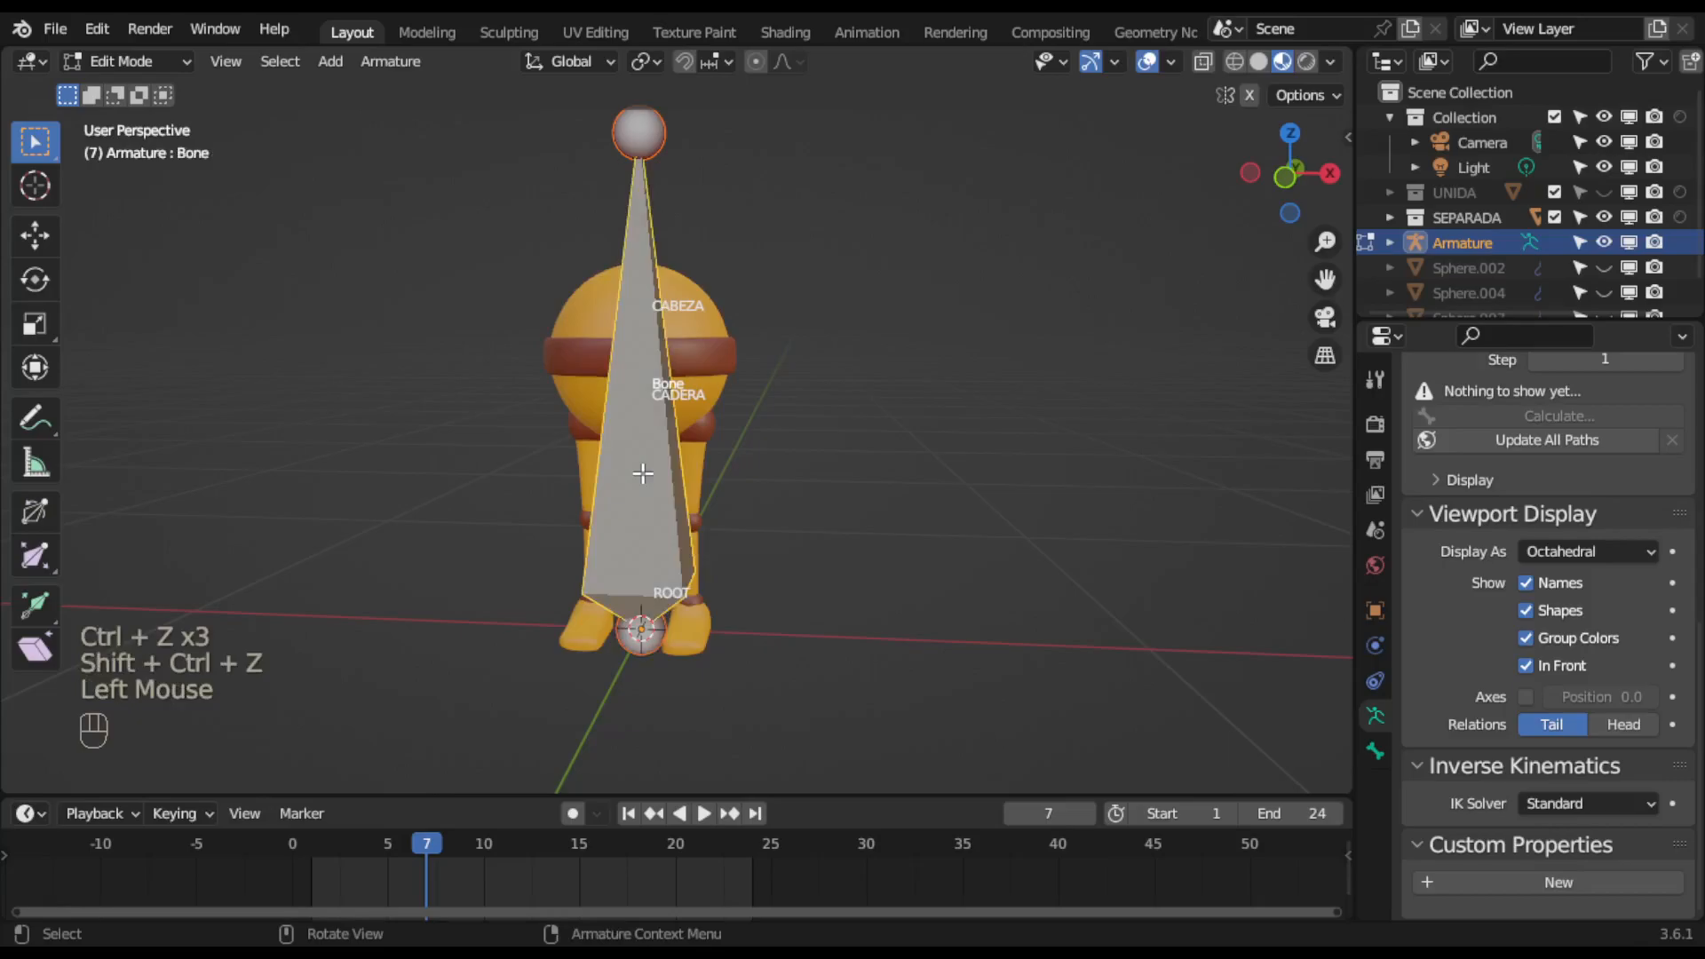
key("r")
type("y")
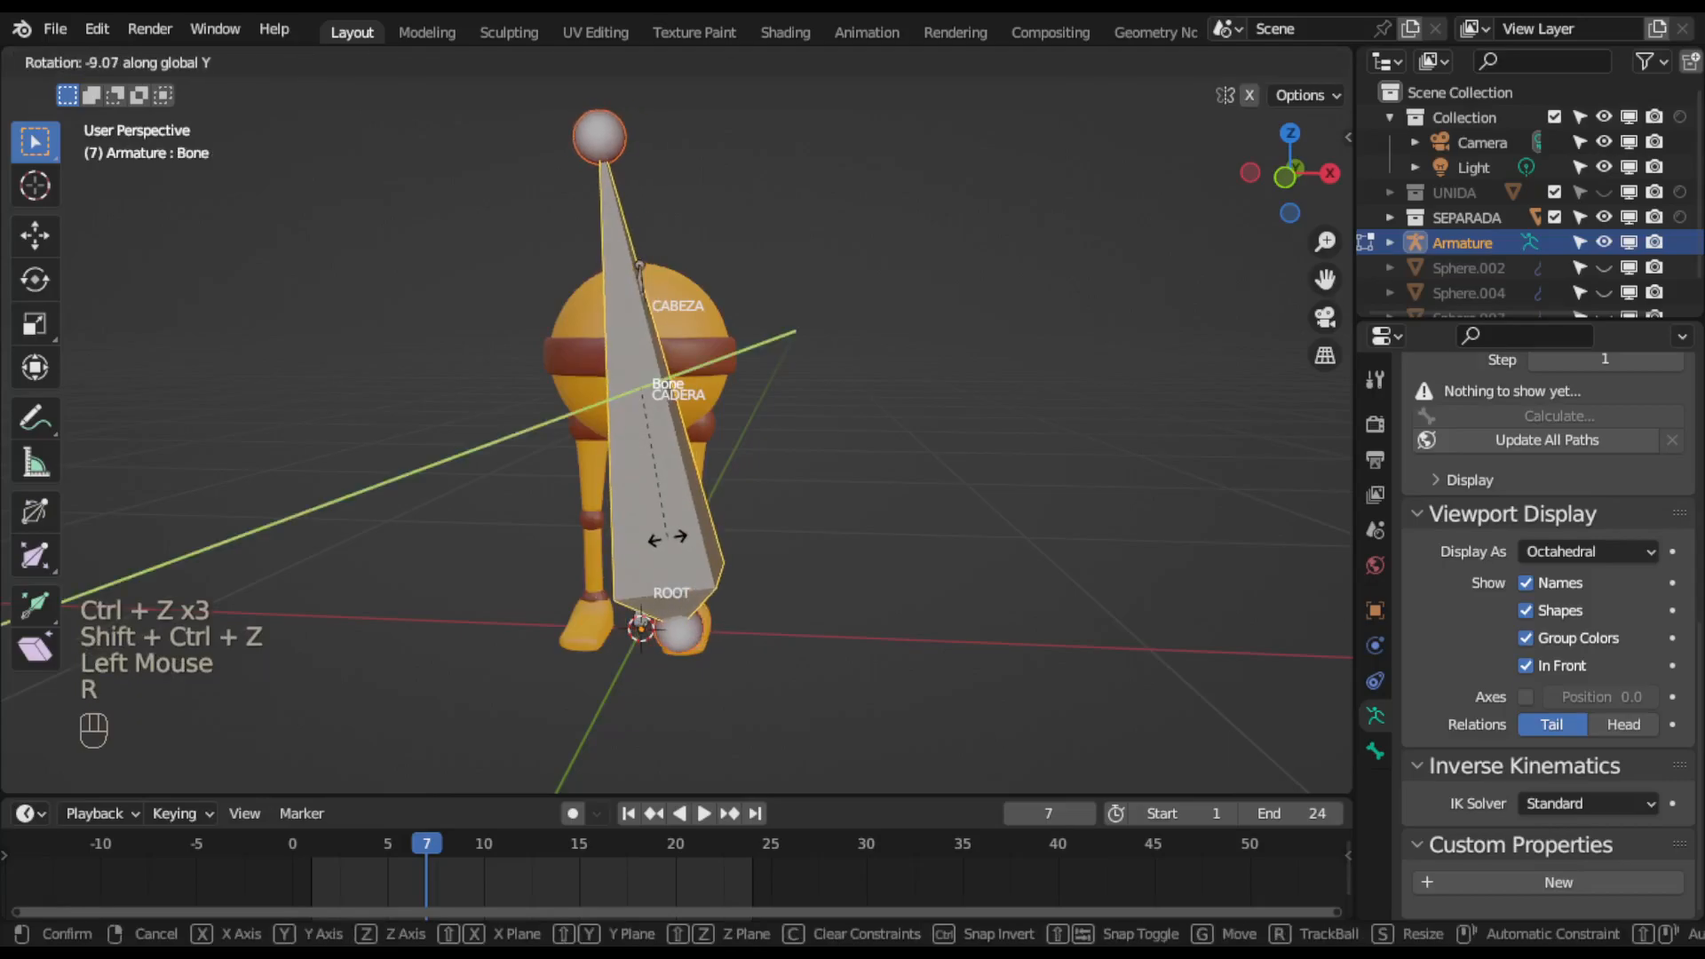
type("180")
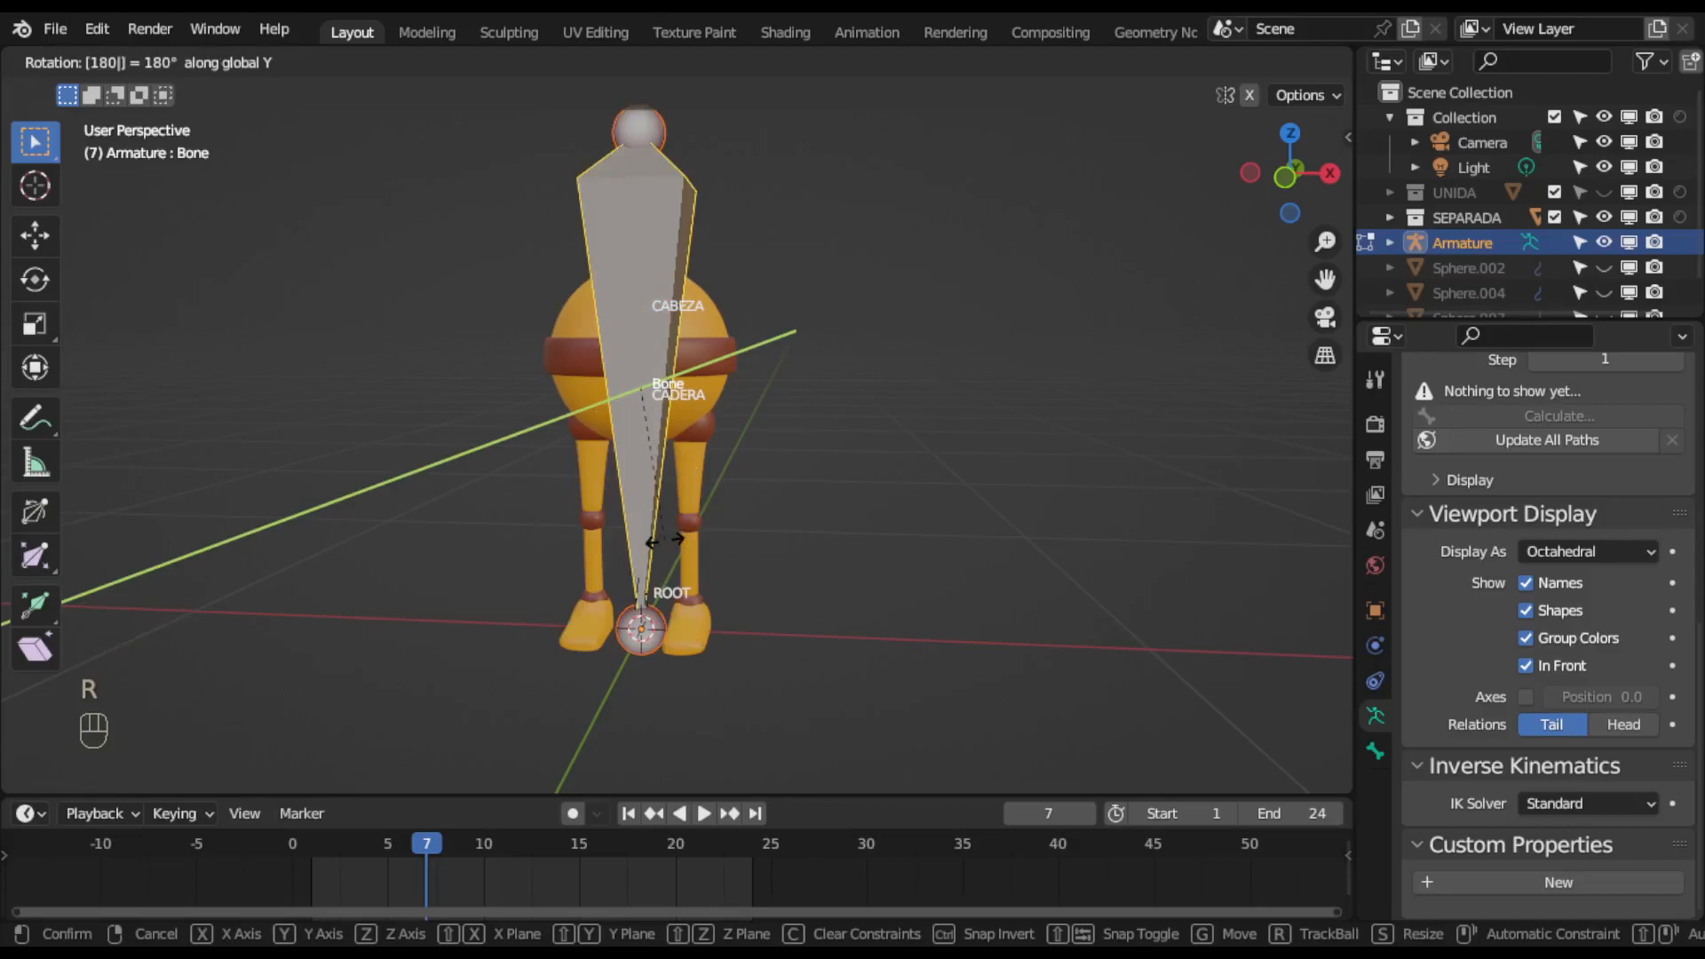
left_click(664, 539)
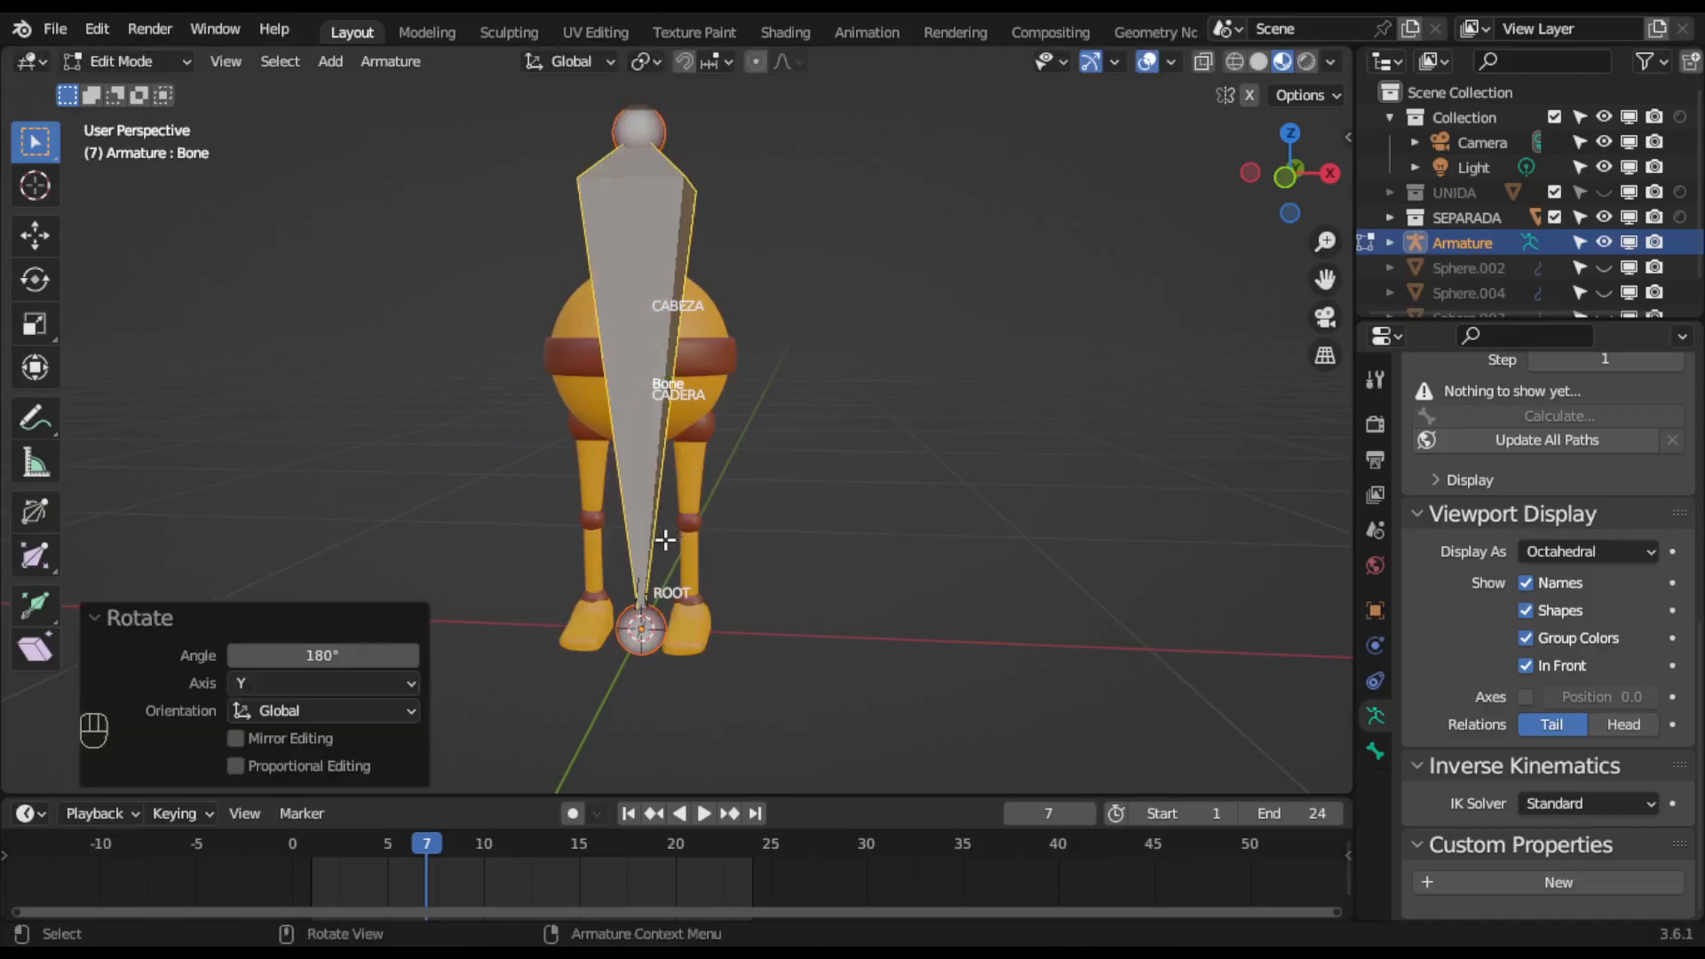
In front view, move the new bone about 0.136 m in X and -0.254 m in Z, and scale it to about 0.185.
key("KP_1")
key("g")
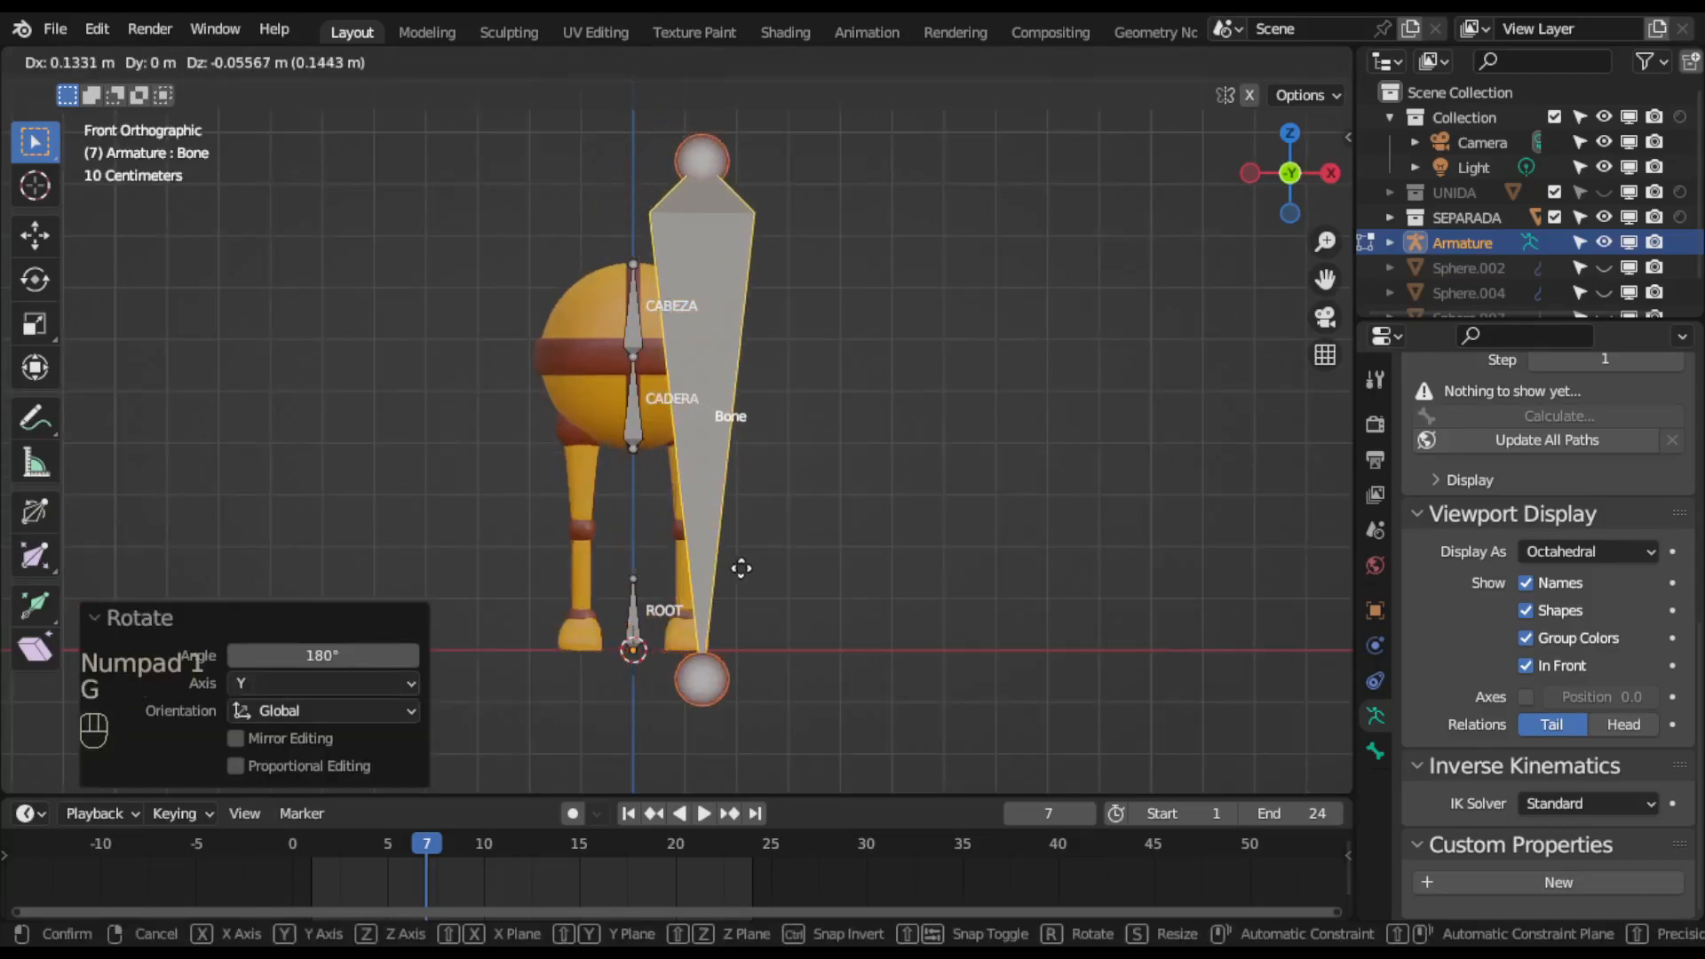
left_click(734, 675)
key("s")
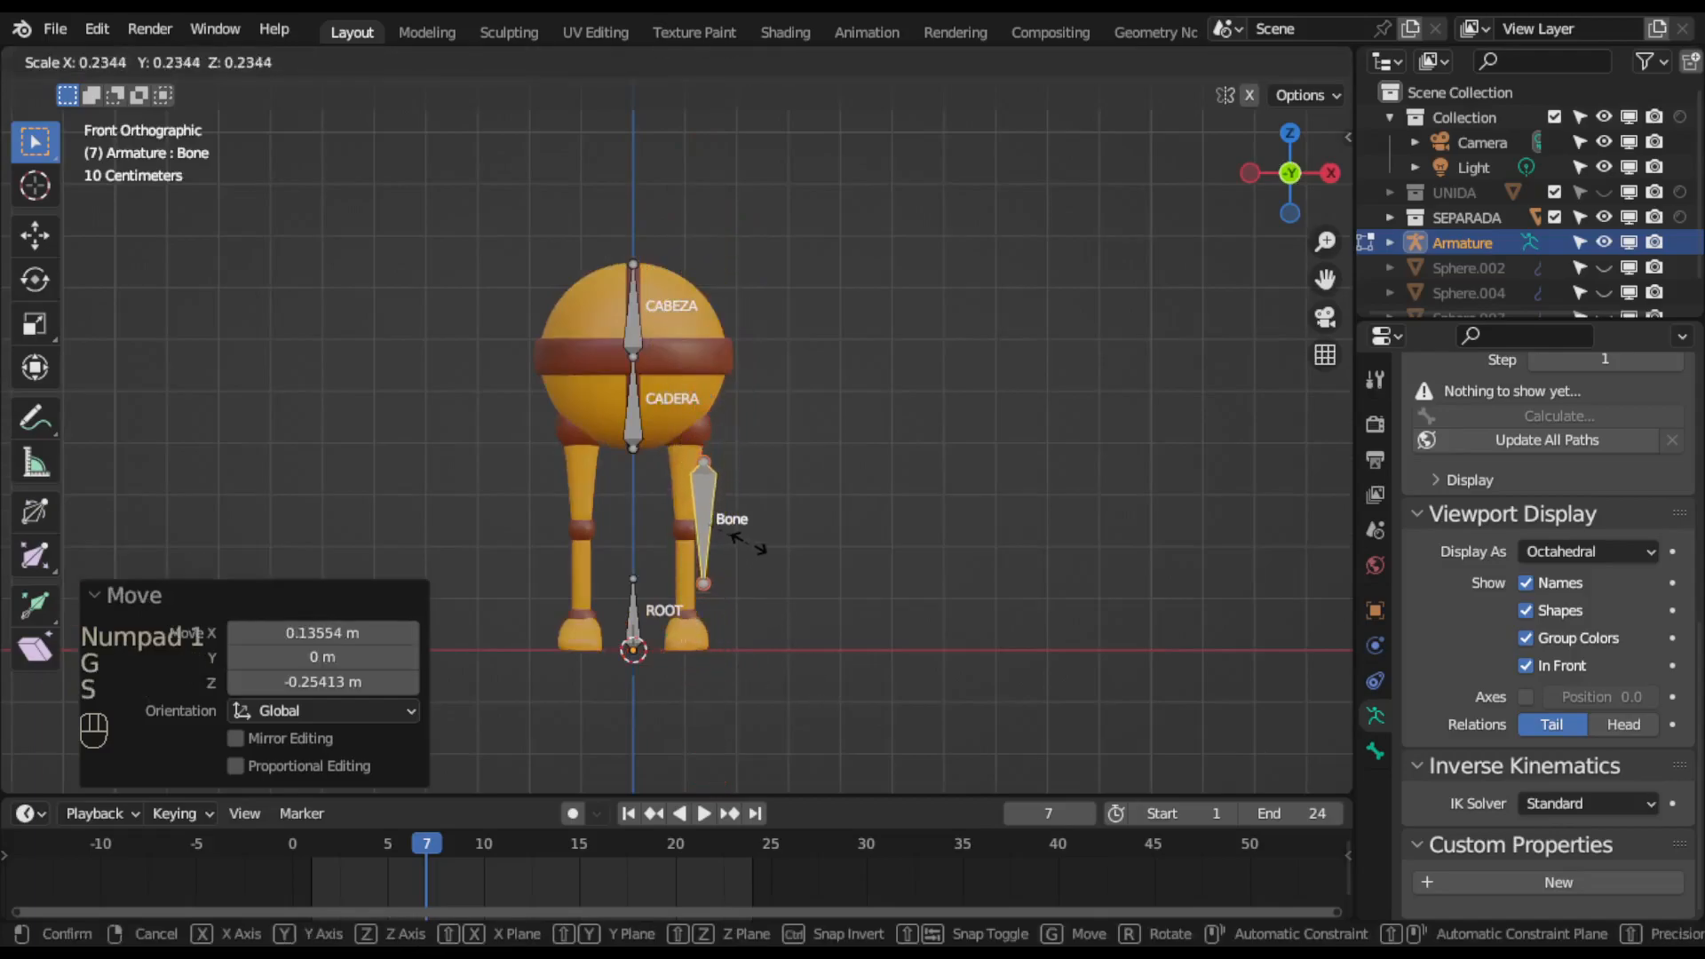
left_click(734, 525)
Move the bone about -0.032 m in X and 0.099 m in Z, over the +X side upper leg between hip and knee.
scroll(734, 571, "up", 4)
middle_click_drag(734, 571, 943, 369, "shift")
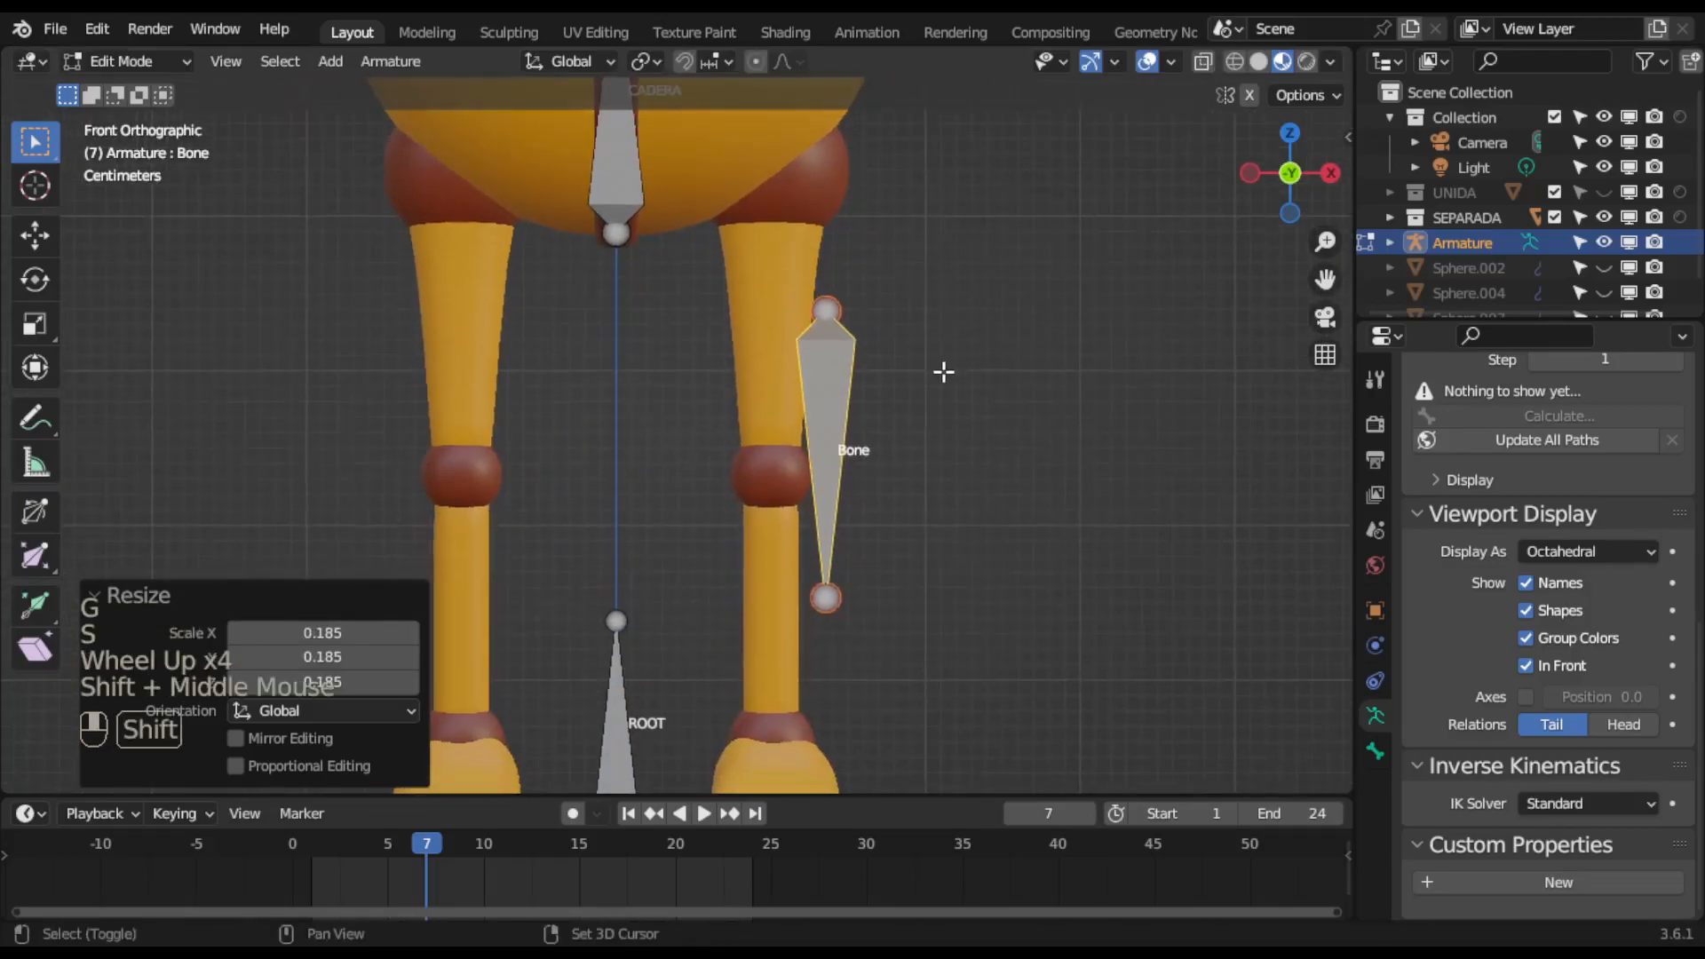
key("g")
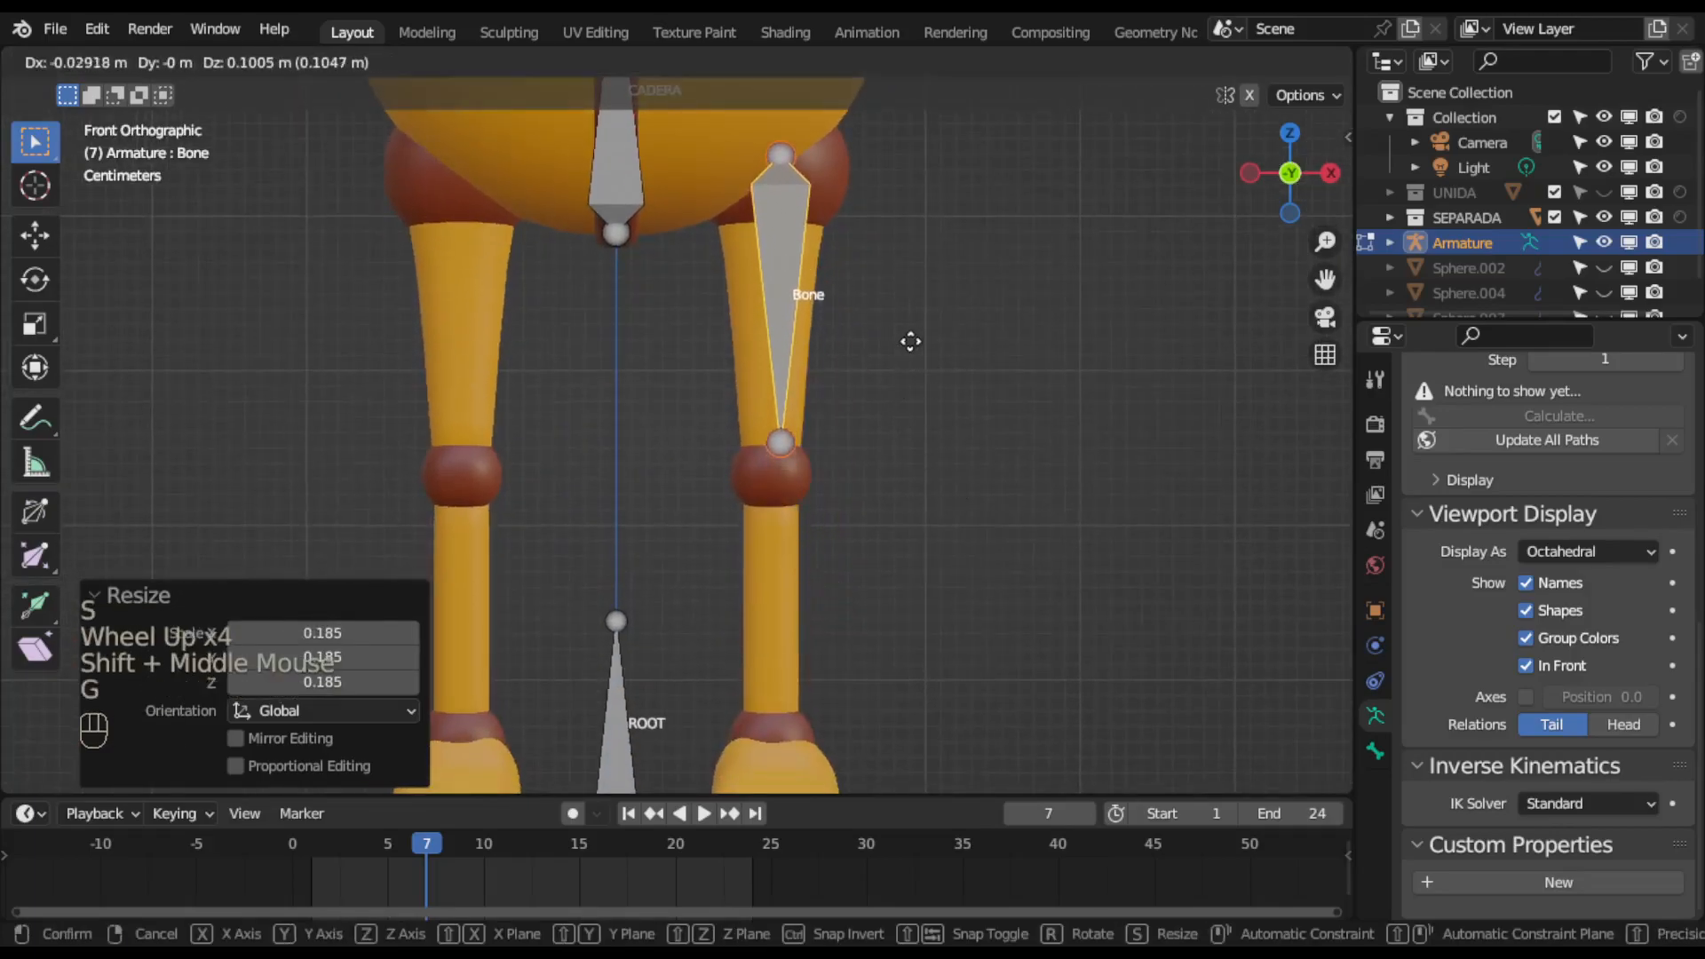
left_click(906, 344)
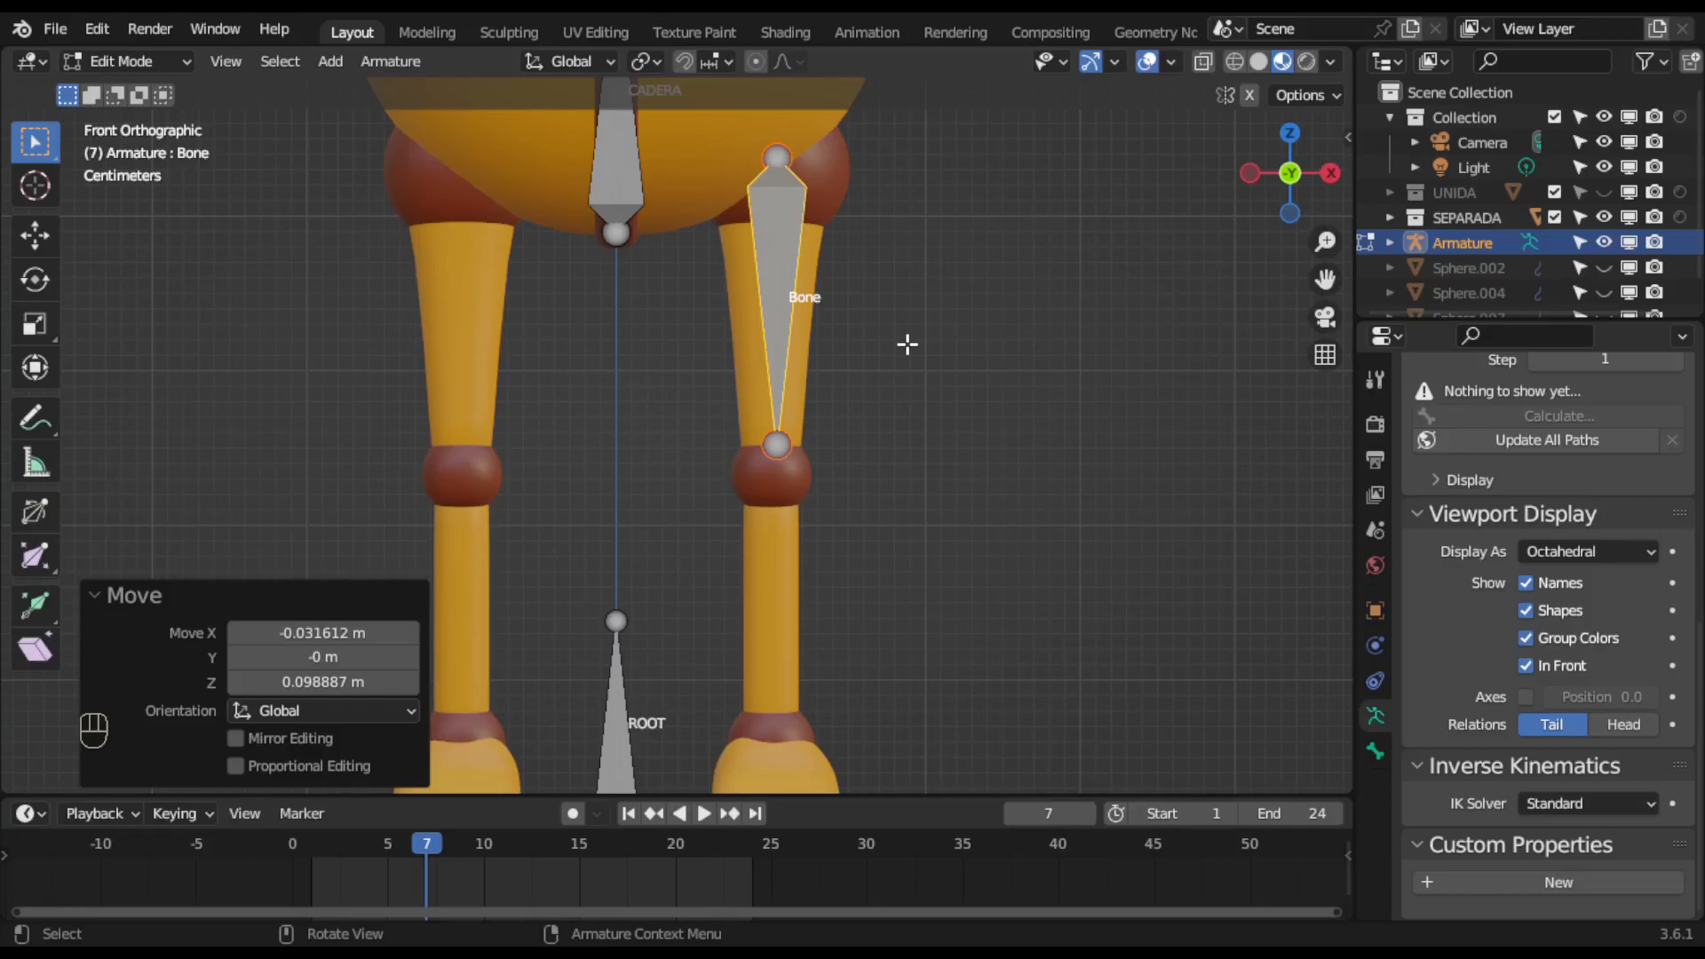
Return to Object Mode and select the upper-leg mesh.
key("Tab")
left_click(917, 339)
middle_click_drag(918, 338, 874, 266)
left_click(891, 152)
scroll(972, 302, "down", 1)
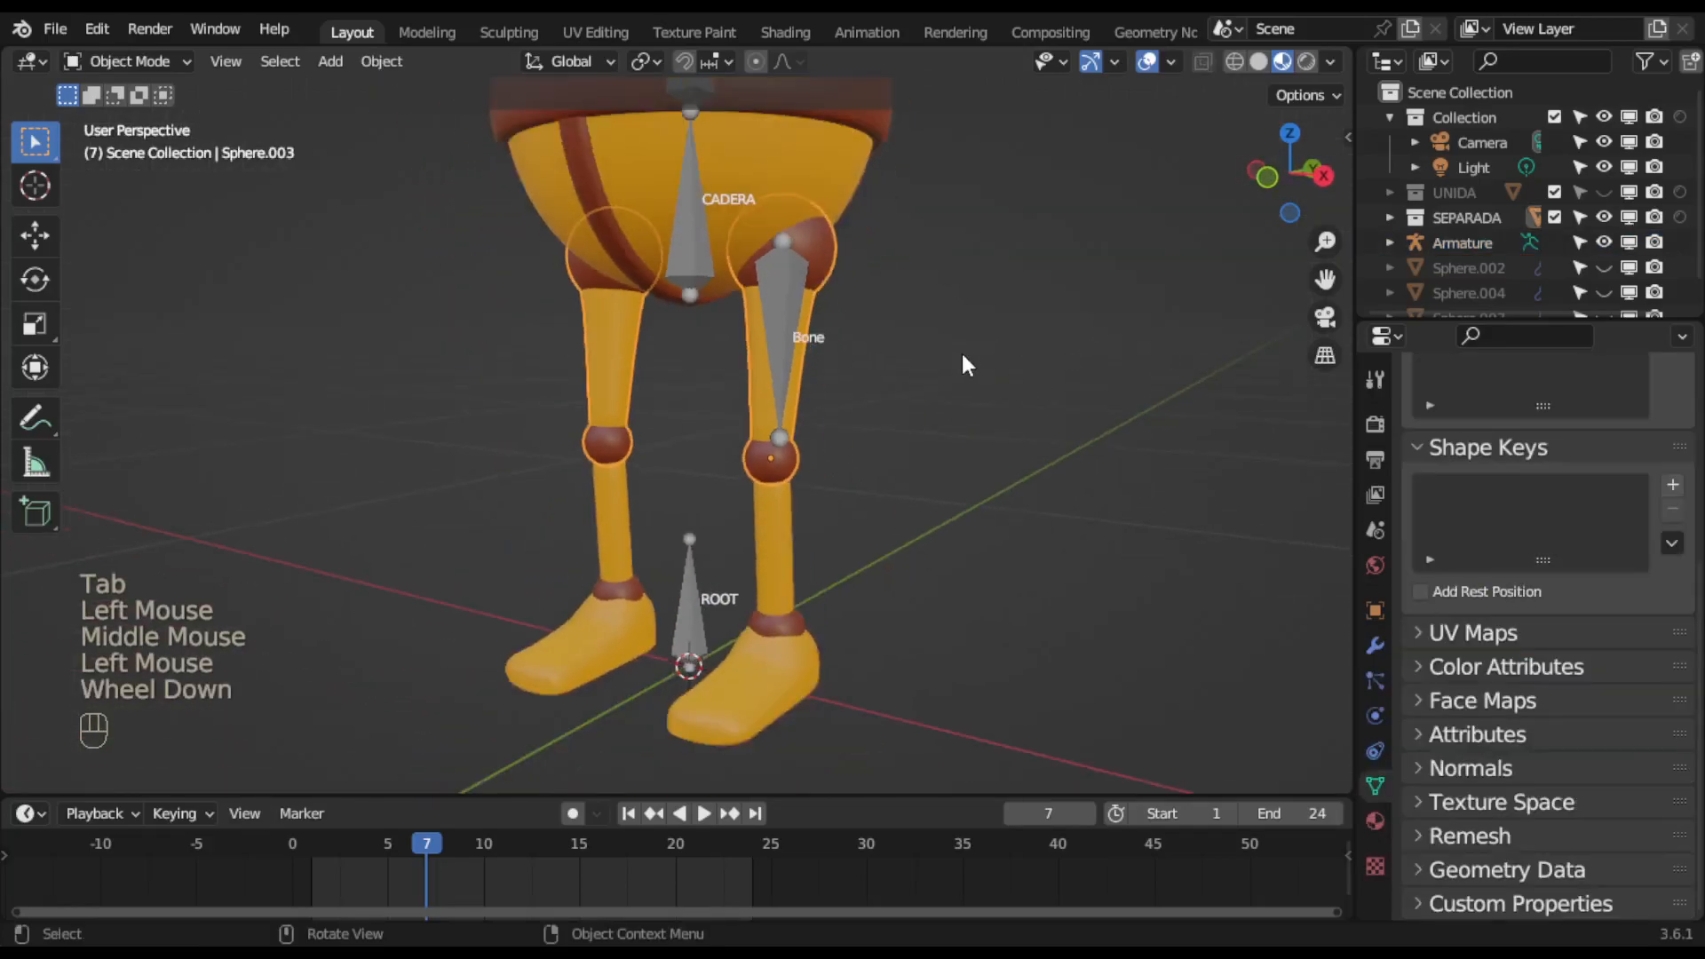
Examine the extent of the upper-leg mesh and how the new bone lines up with it from the side.
key("g")
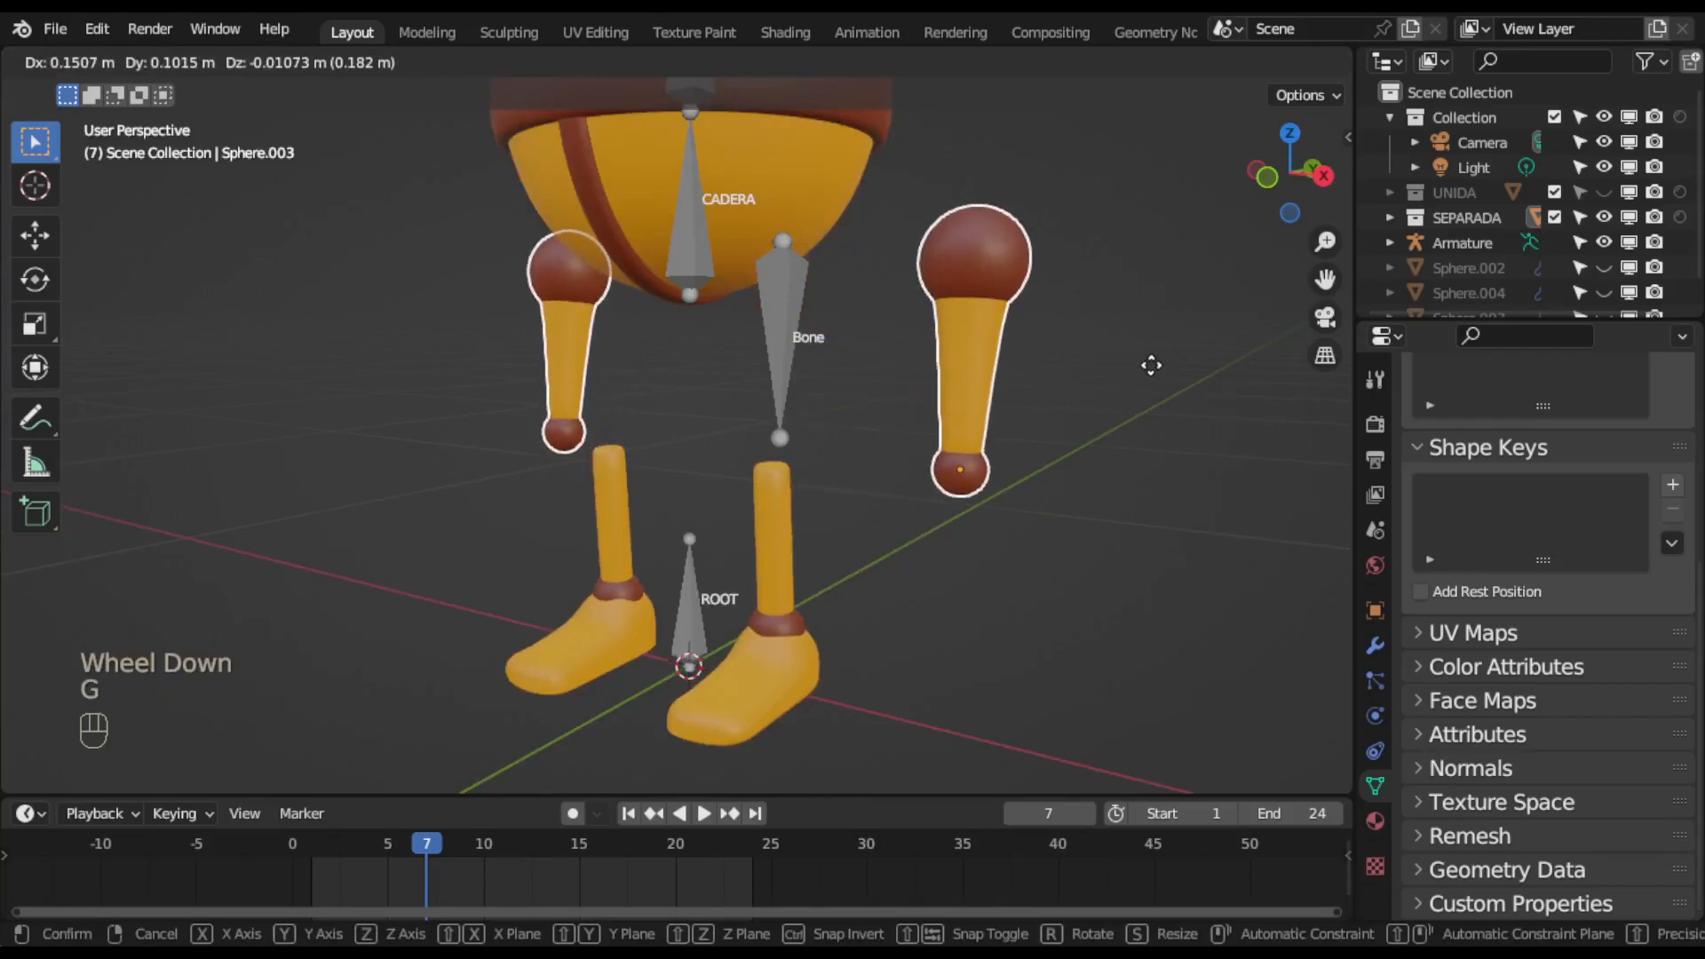
right_click(1151, 365)
scroll(977, 350, "up", 2)
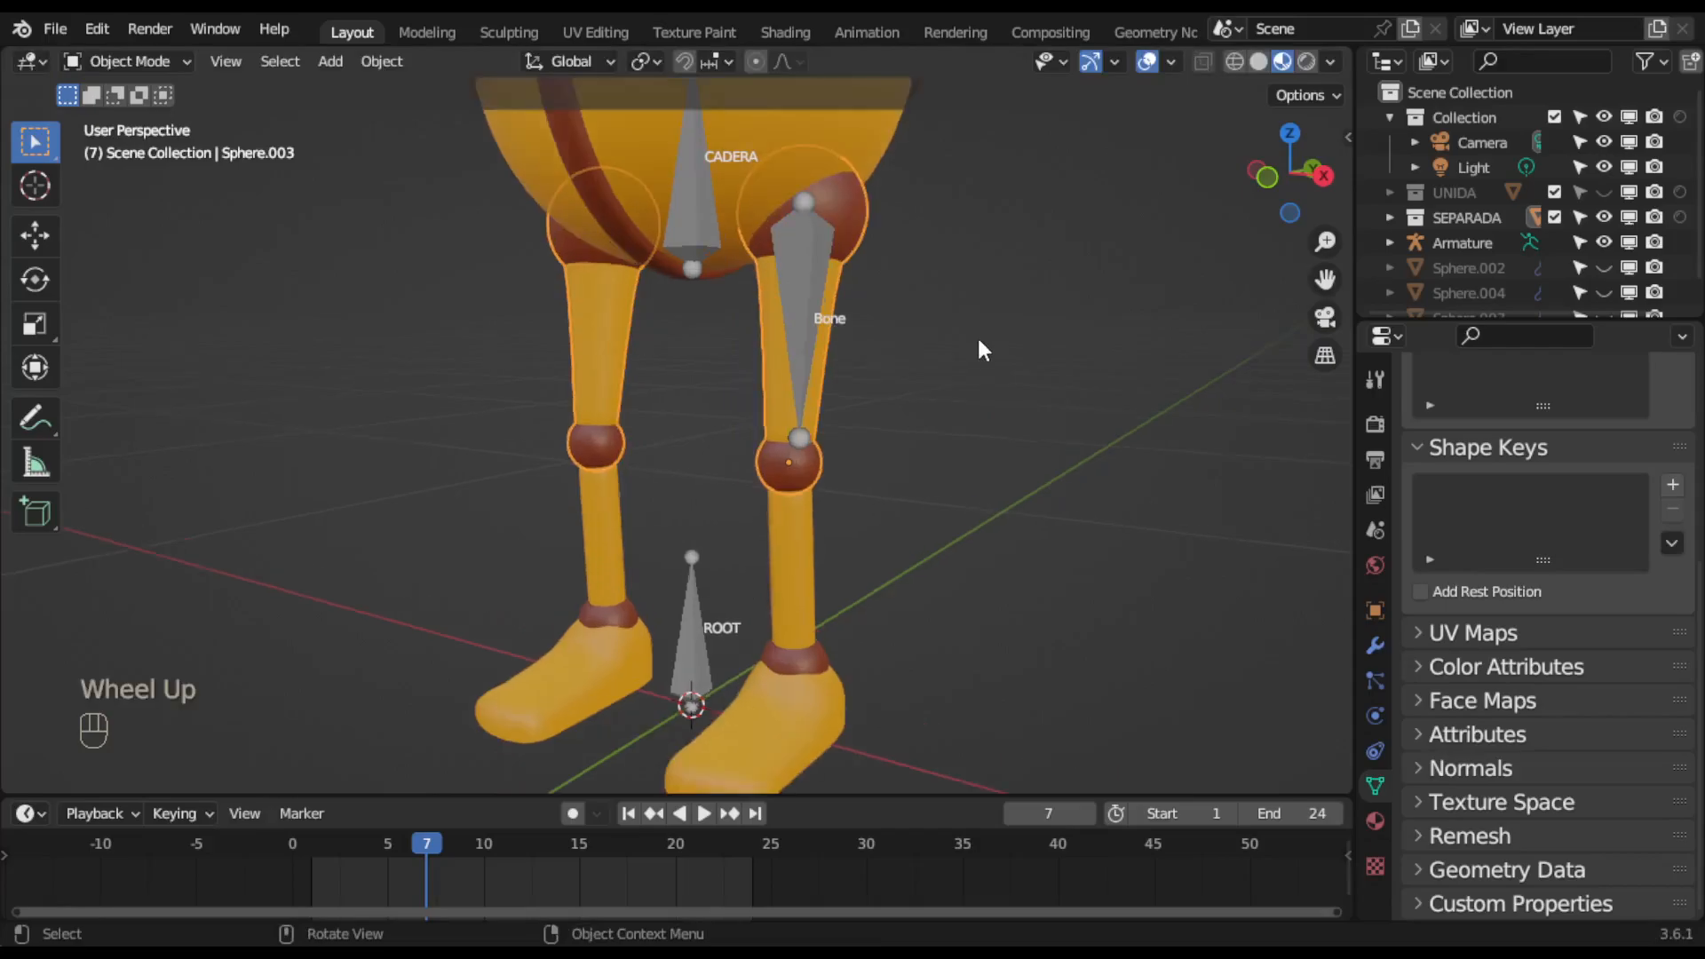
middle_click_drag(976, 343, 865, 433, "shift")
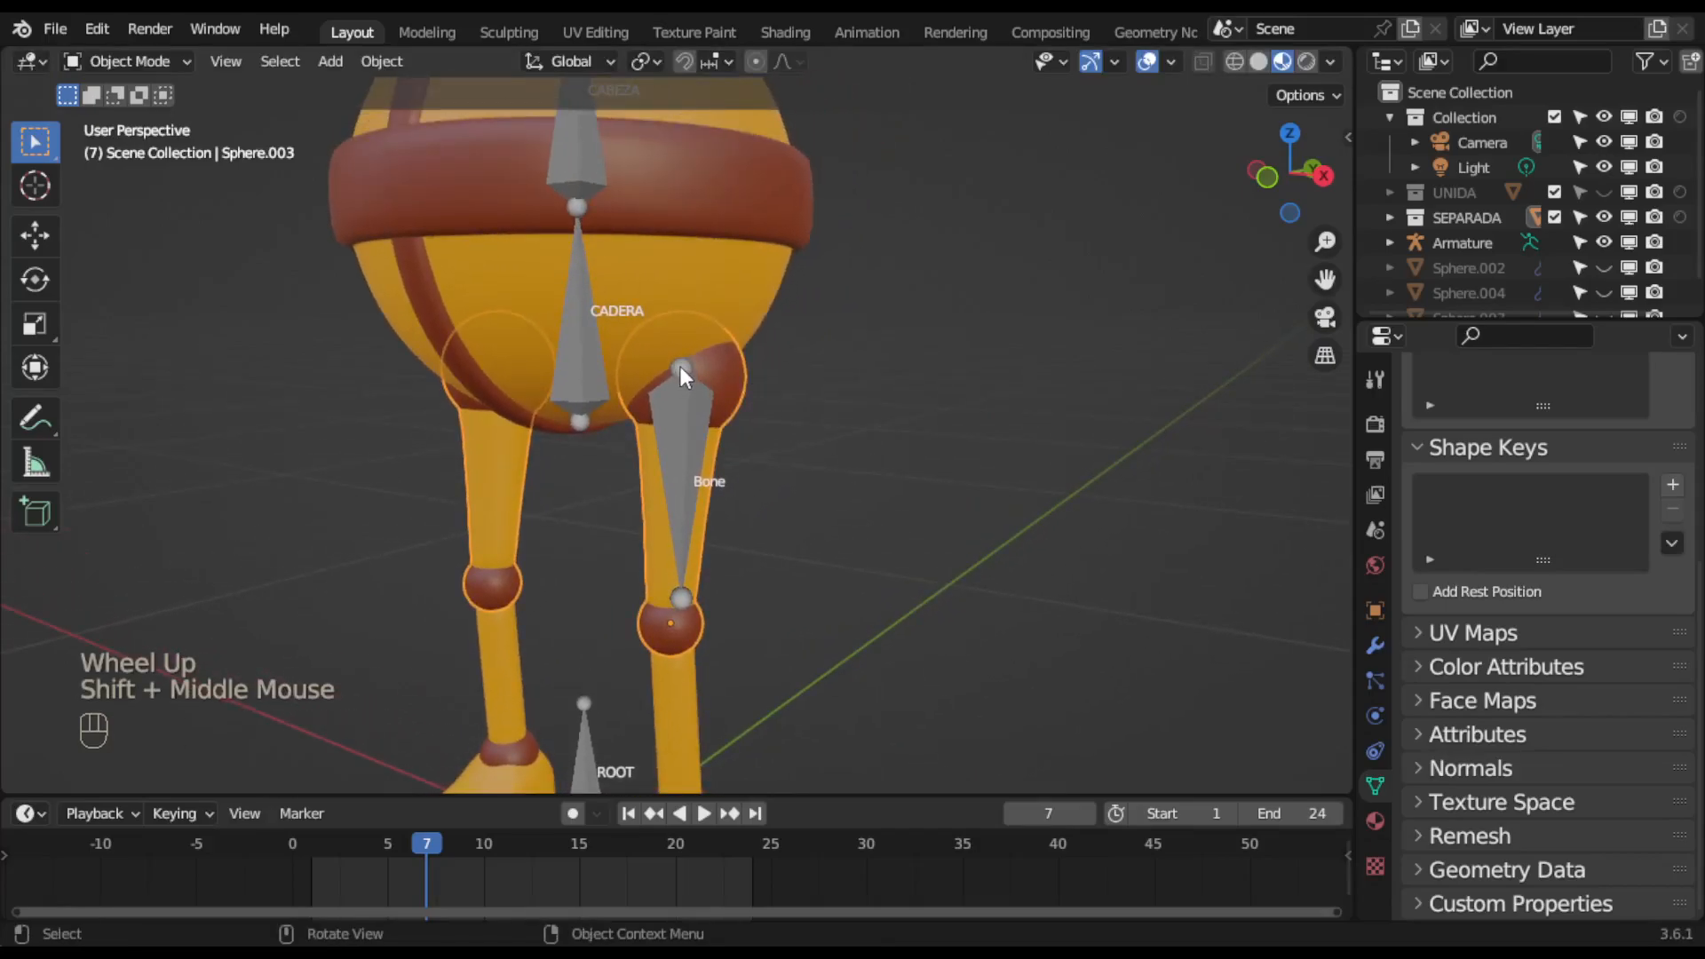
scroll(682, 366, "up", 1)
key("KP_3")
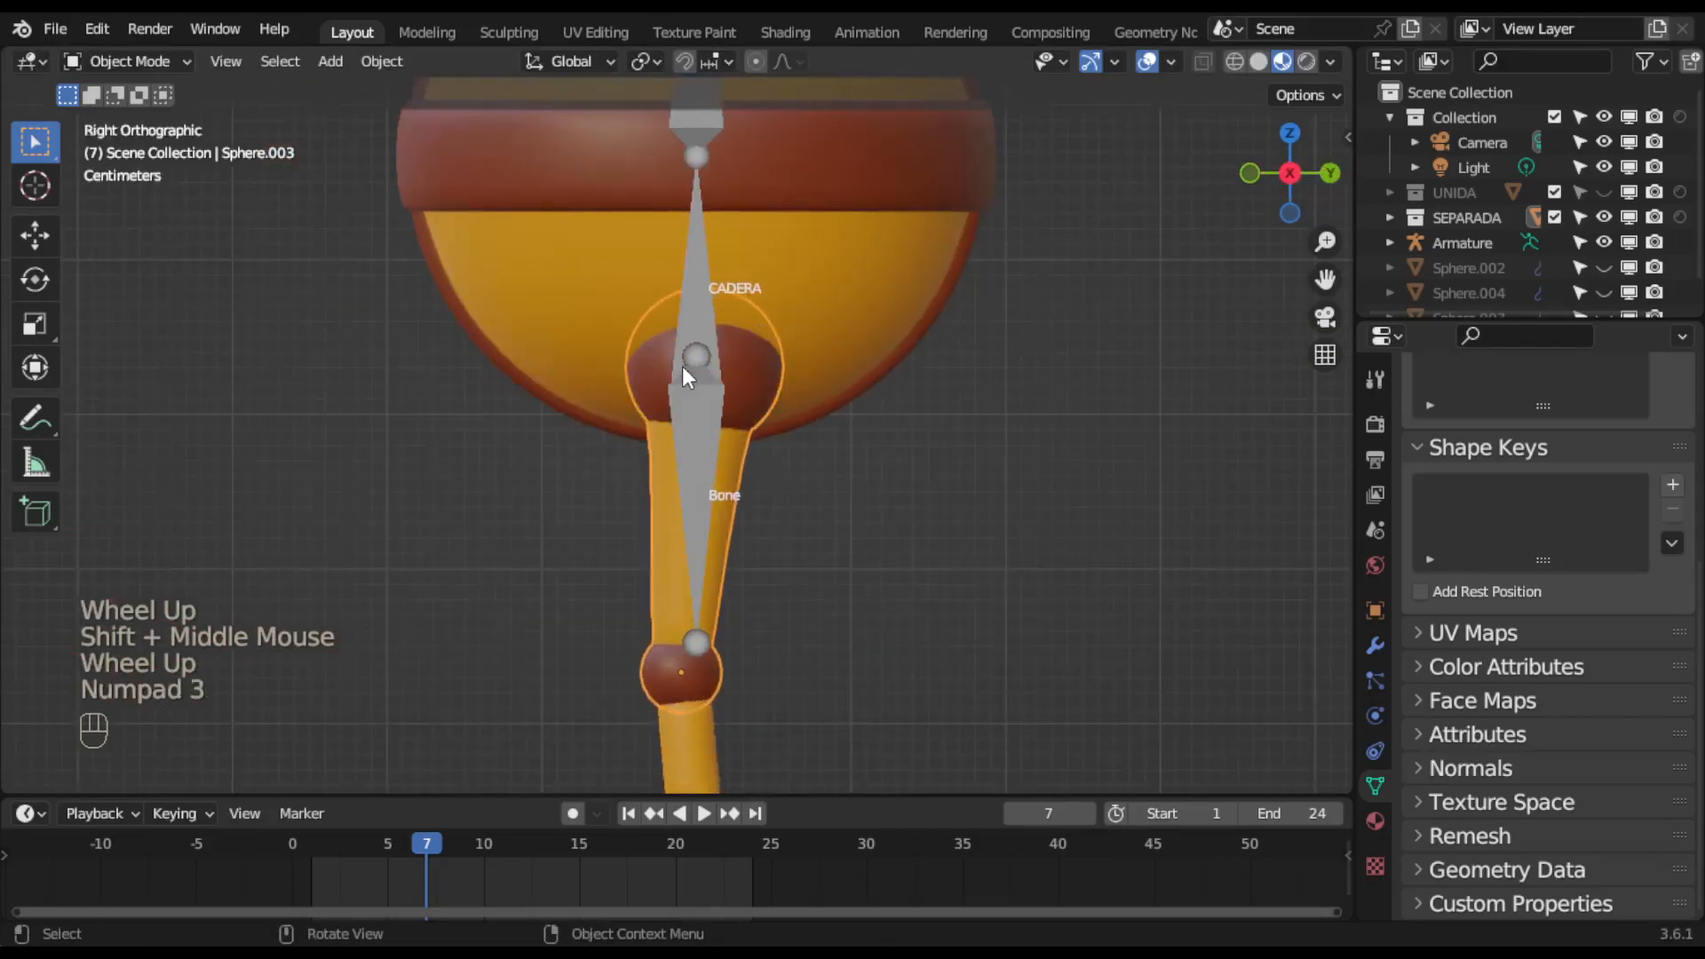
scroll(682, 365, "up", 1)
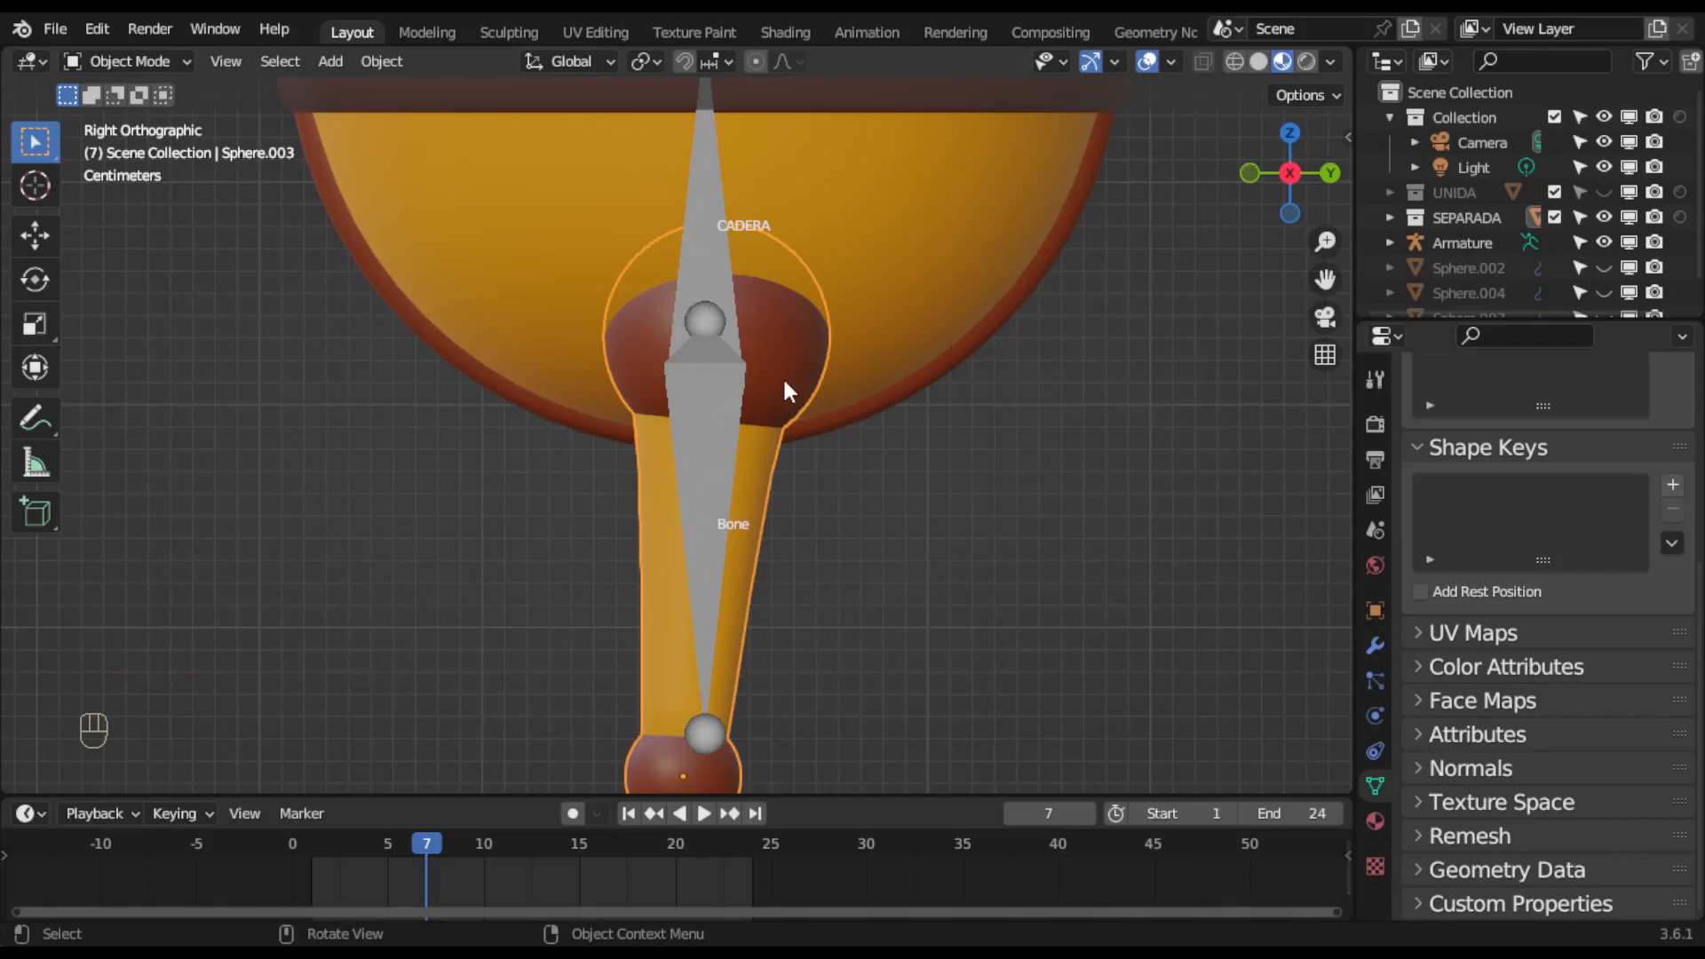
middle_click_drag(791, 438, 992, 477)
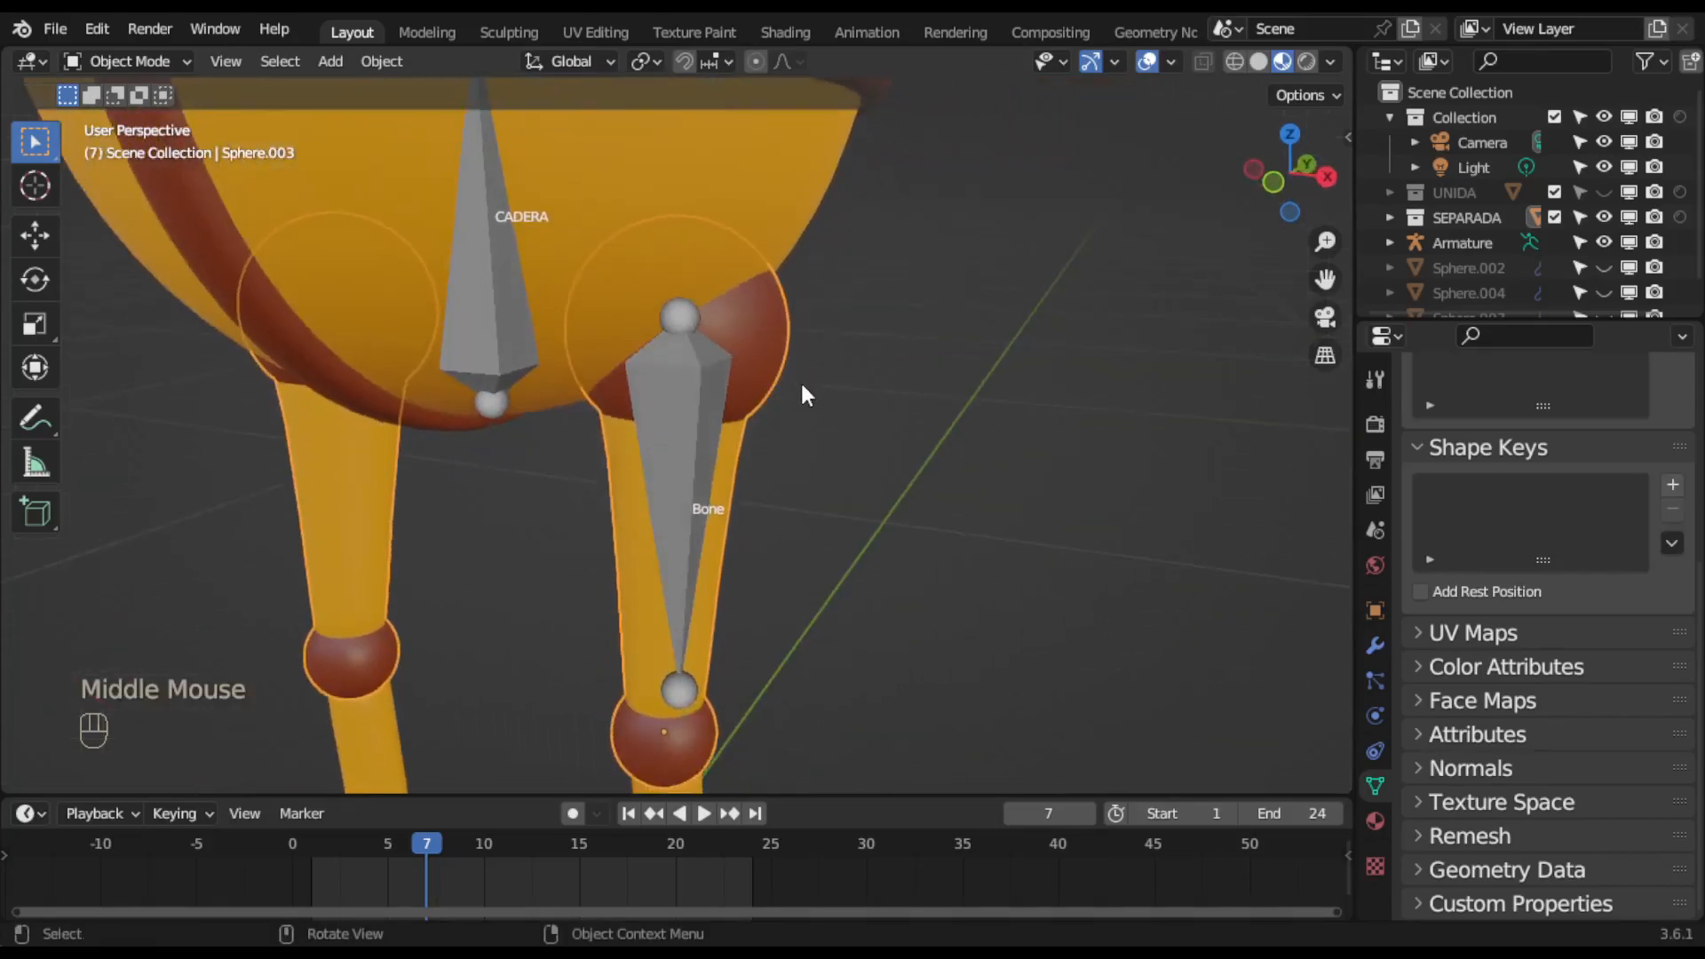
Snap the 3D cursor to the centre of the upper-leg mesh's hip ball and leave mesh editing.
left_click(916, 364)
left_click(764, 347)
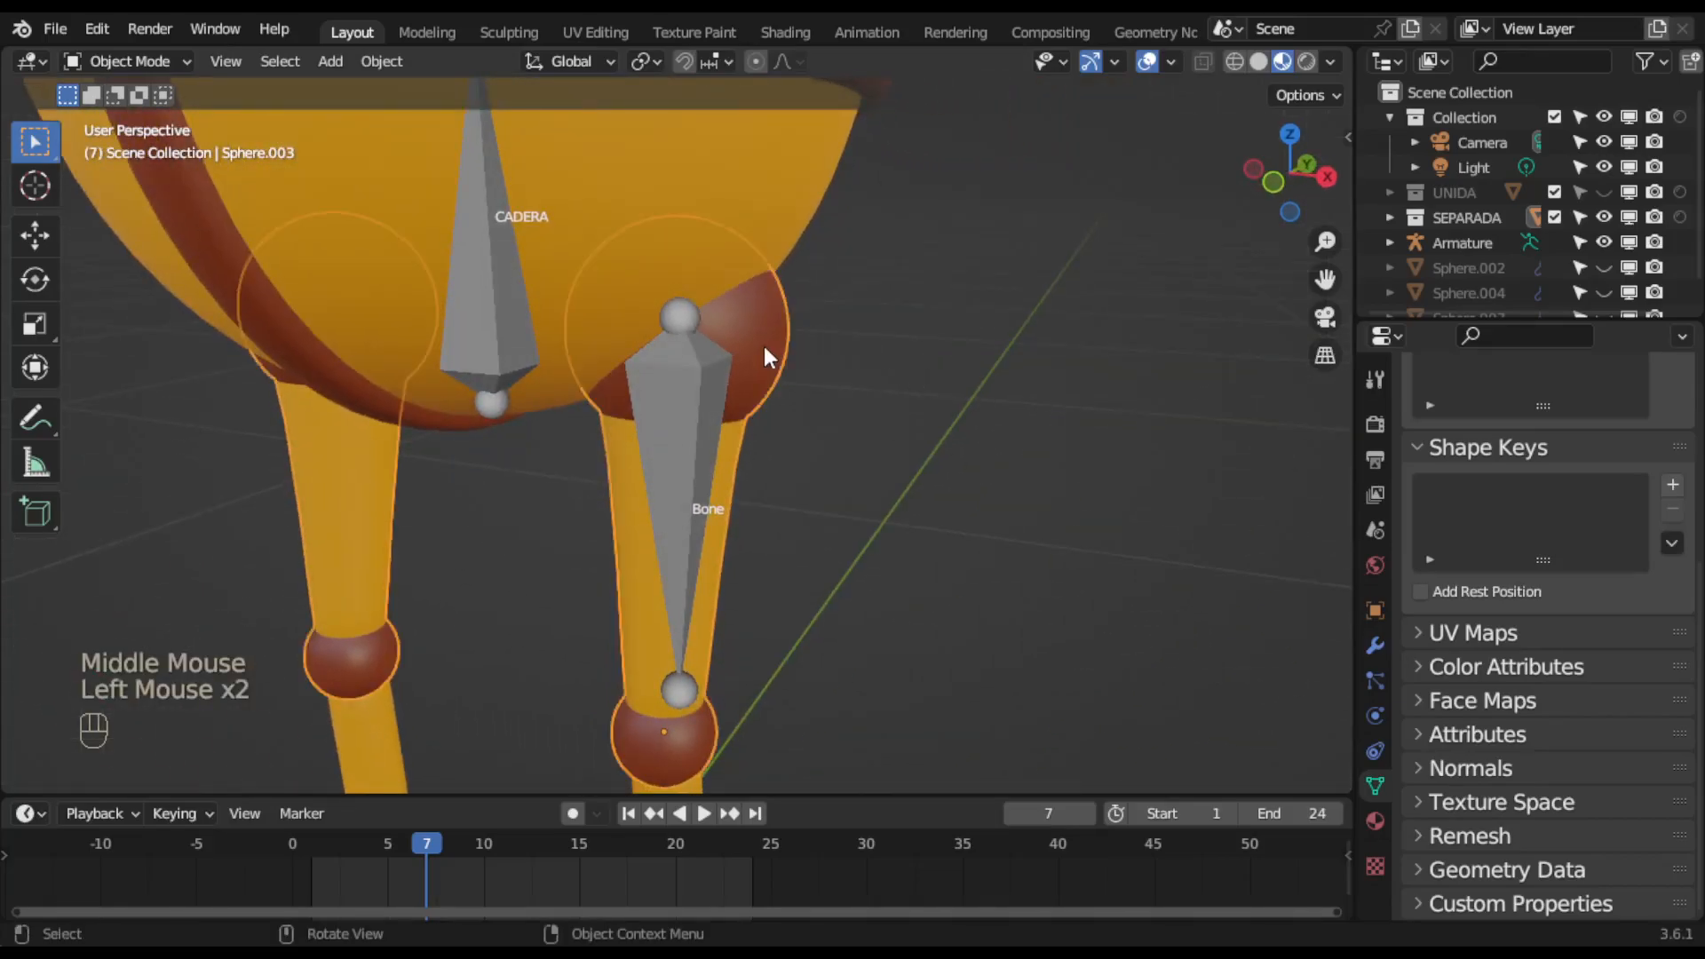
key("Tab")
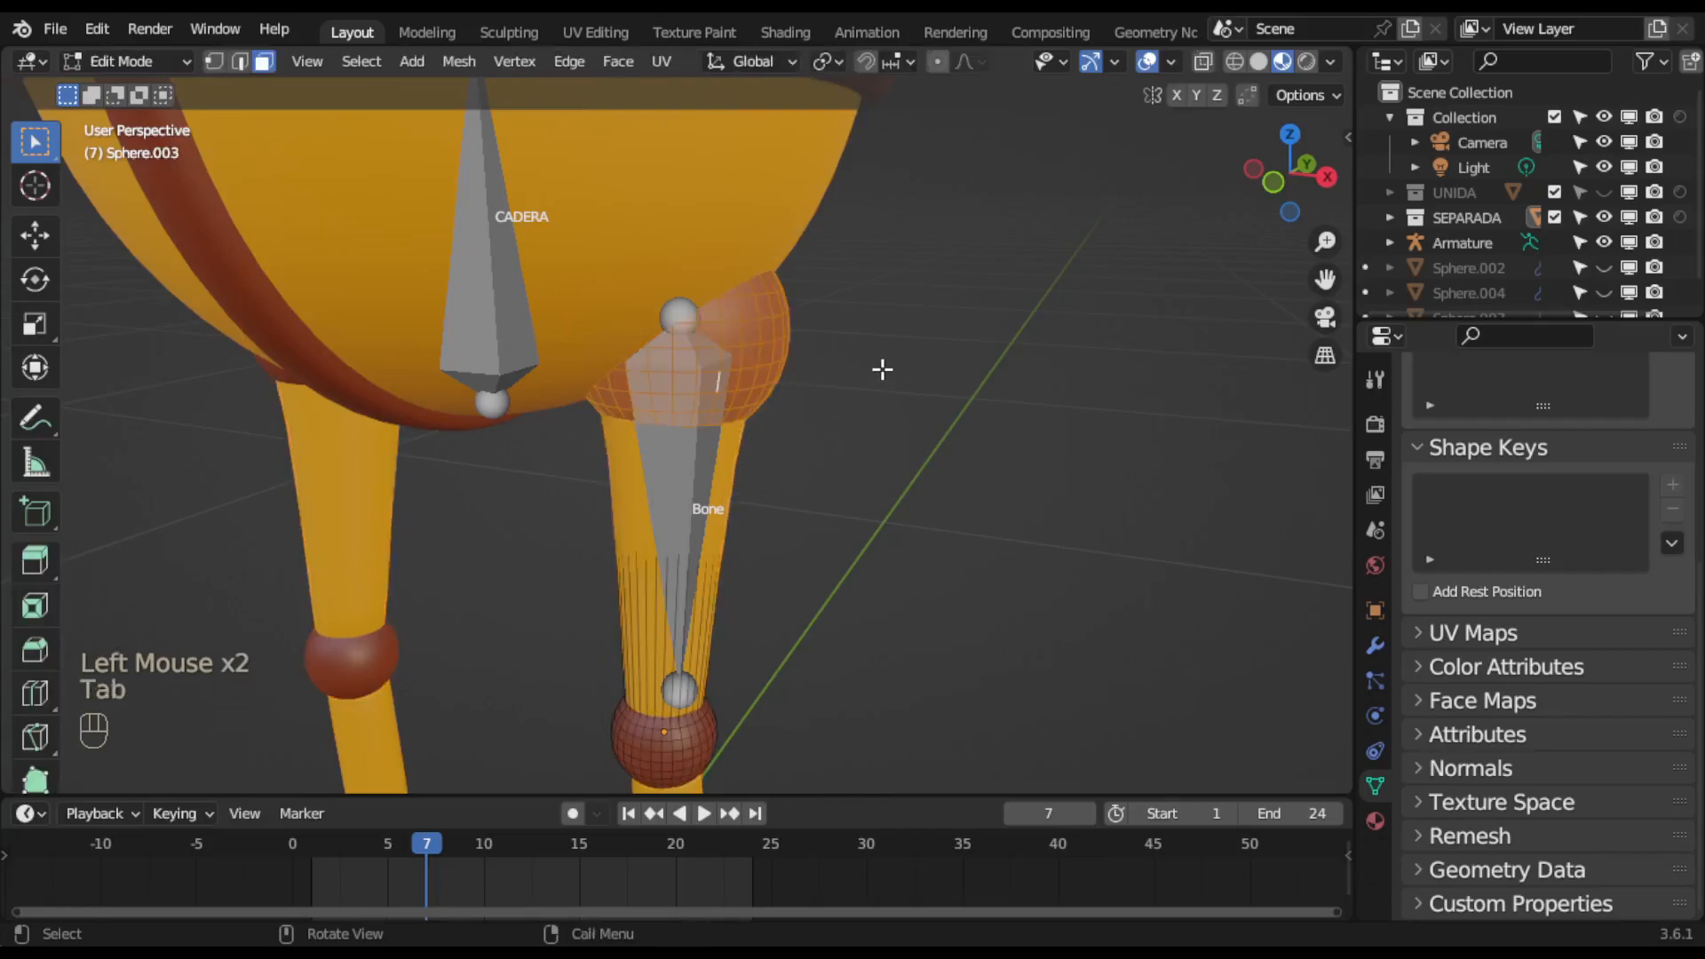
double_click(764, 346)
key("l")
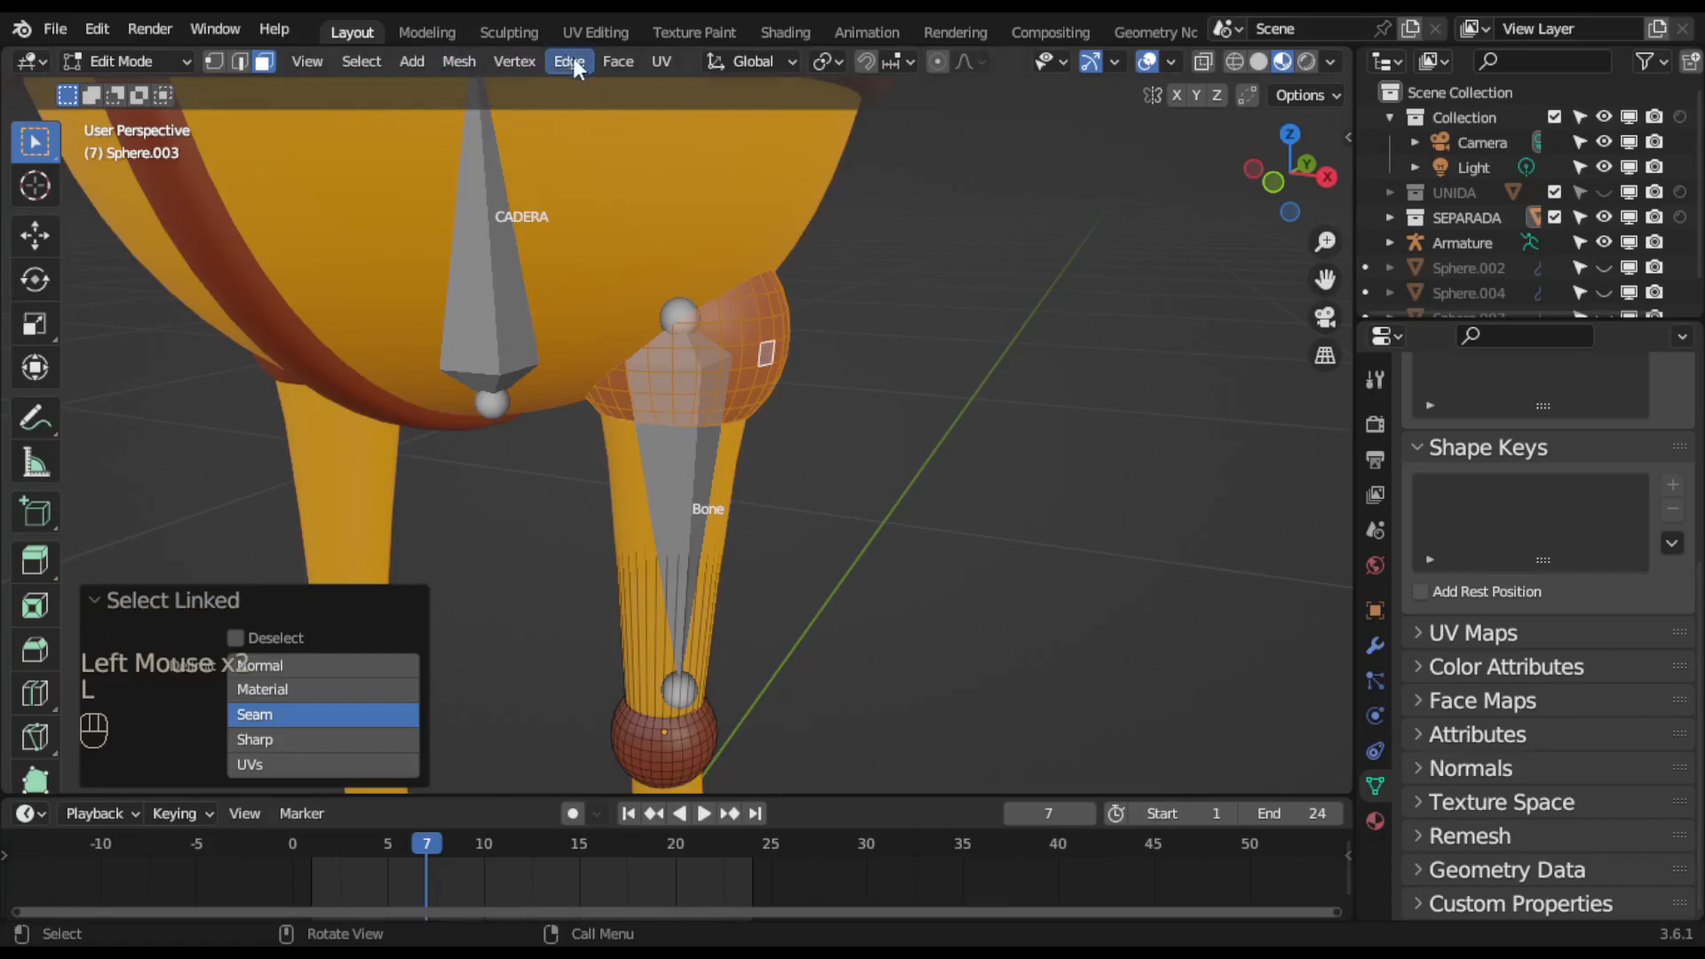
left_click(463, 61)
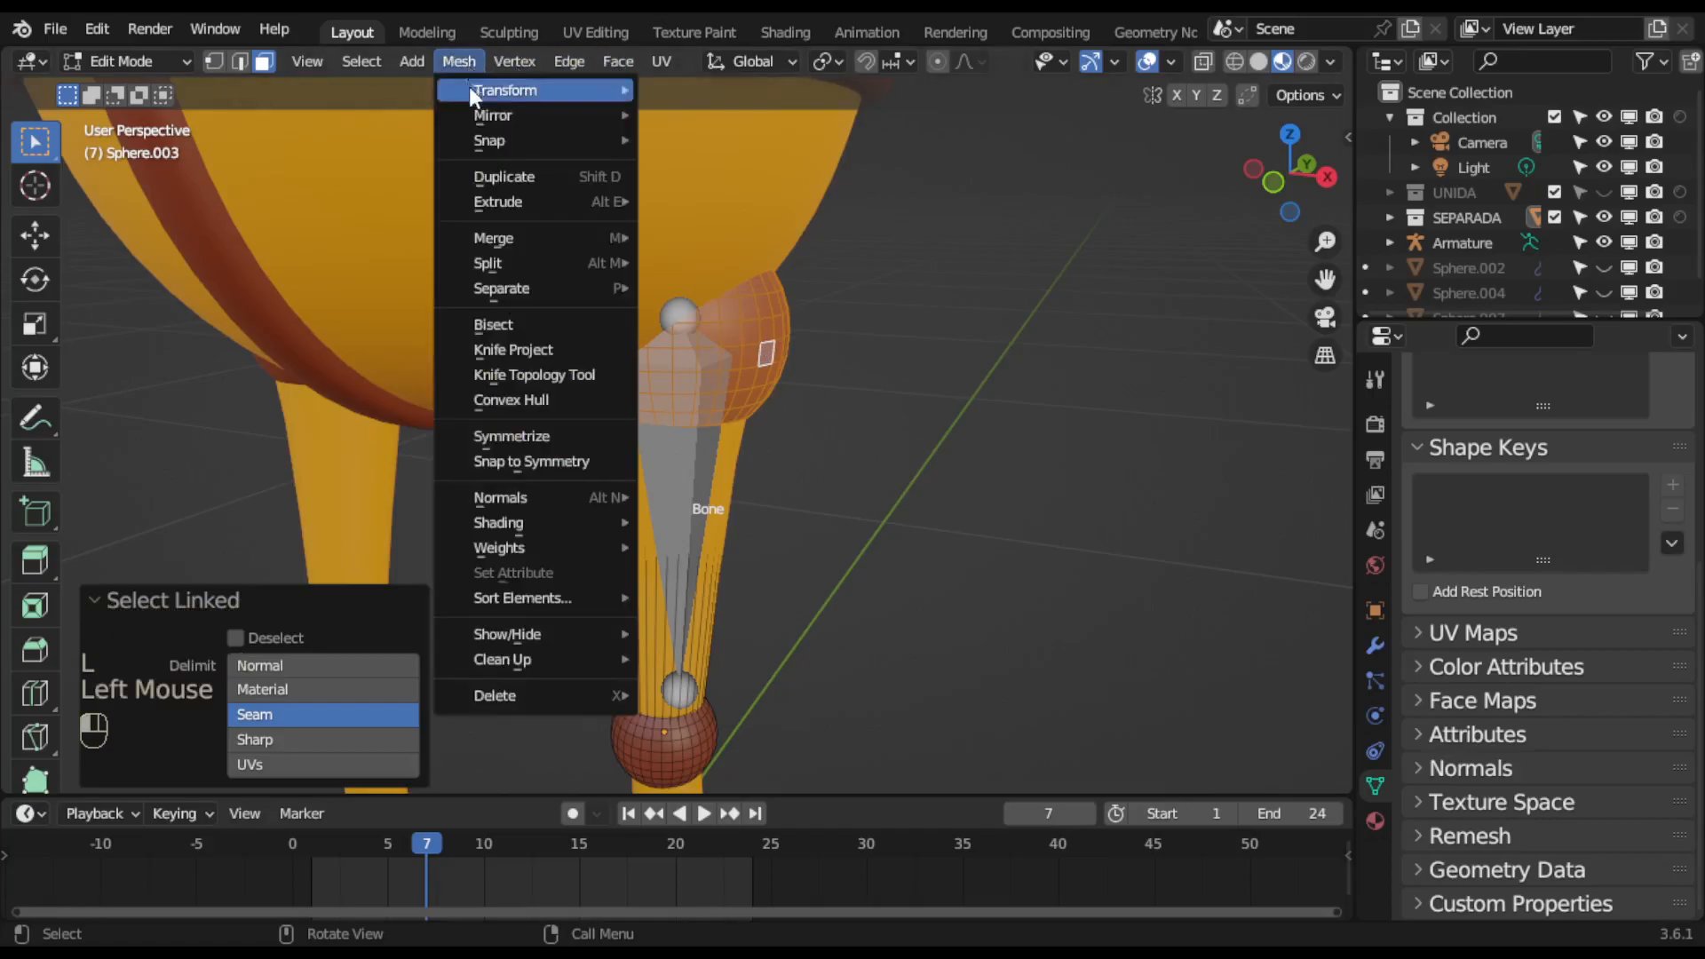
mouse_move(494, 137)
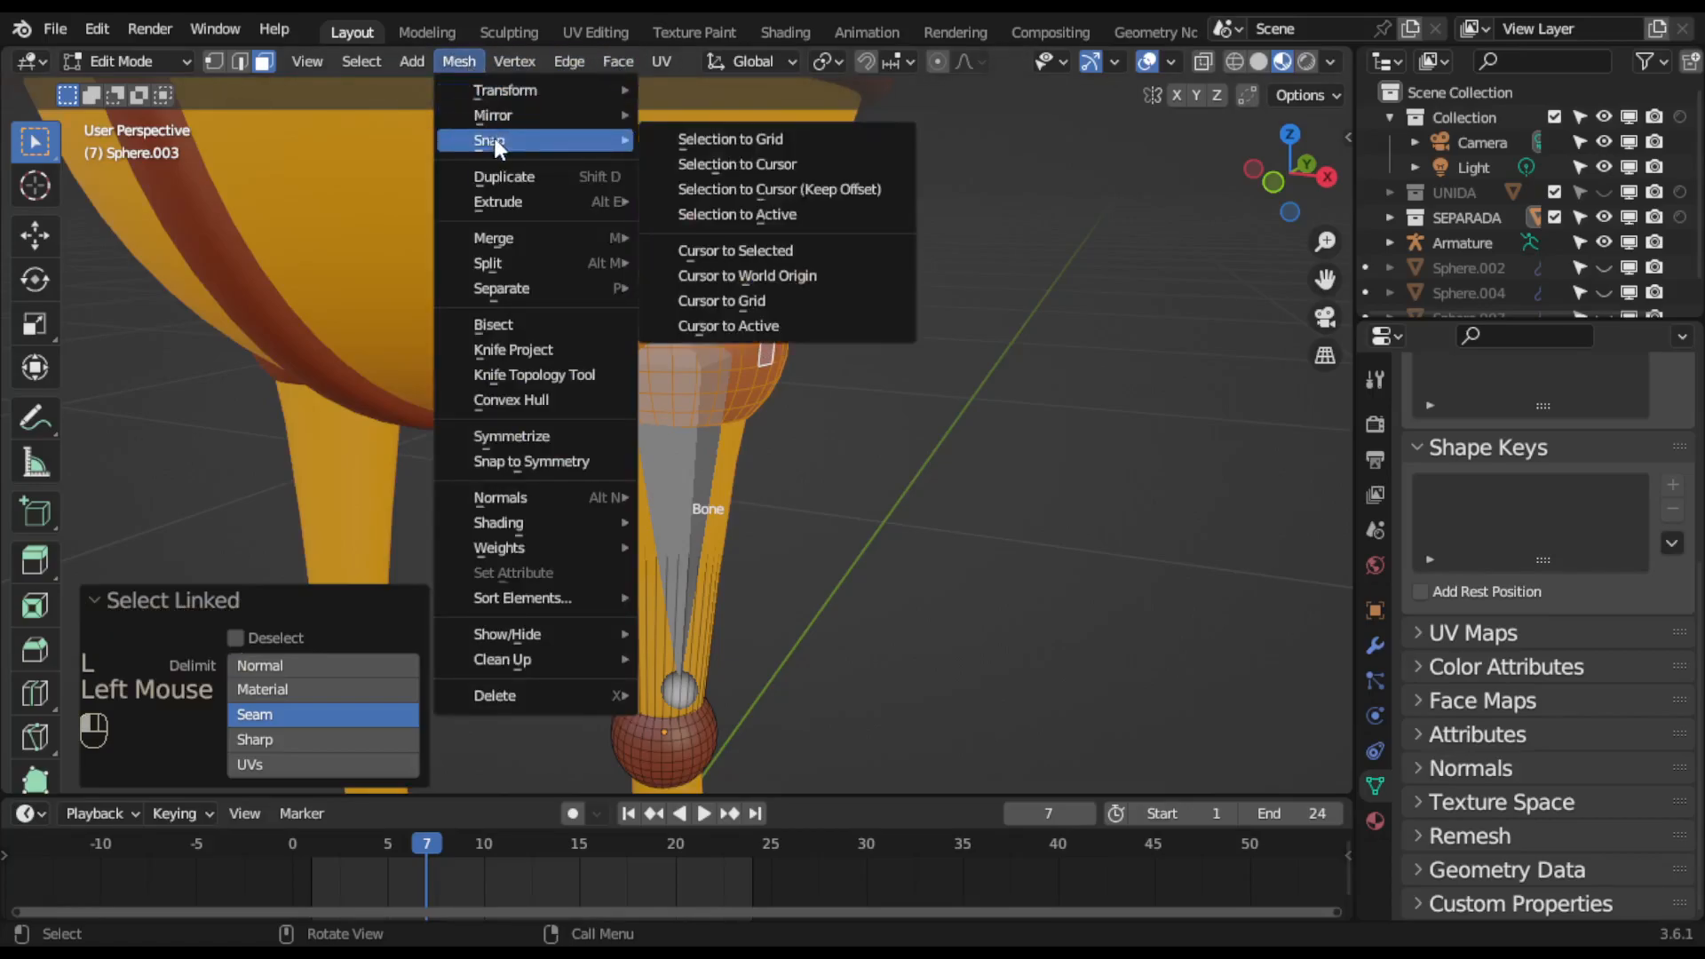
left_click(739, 251)
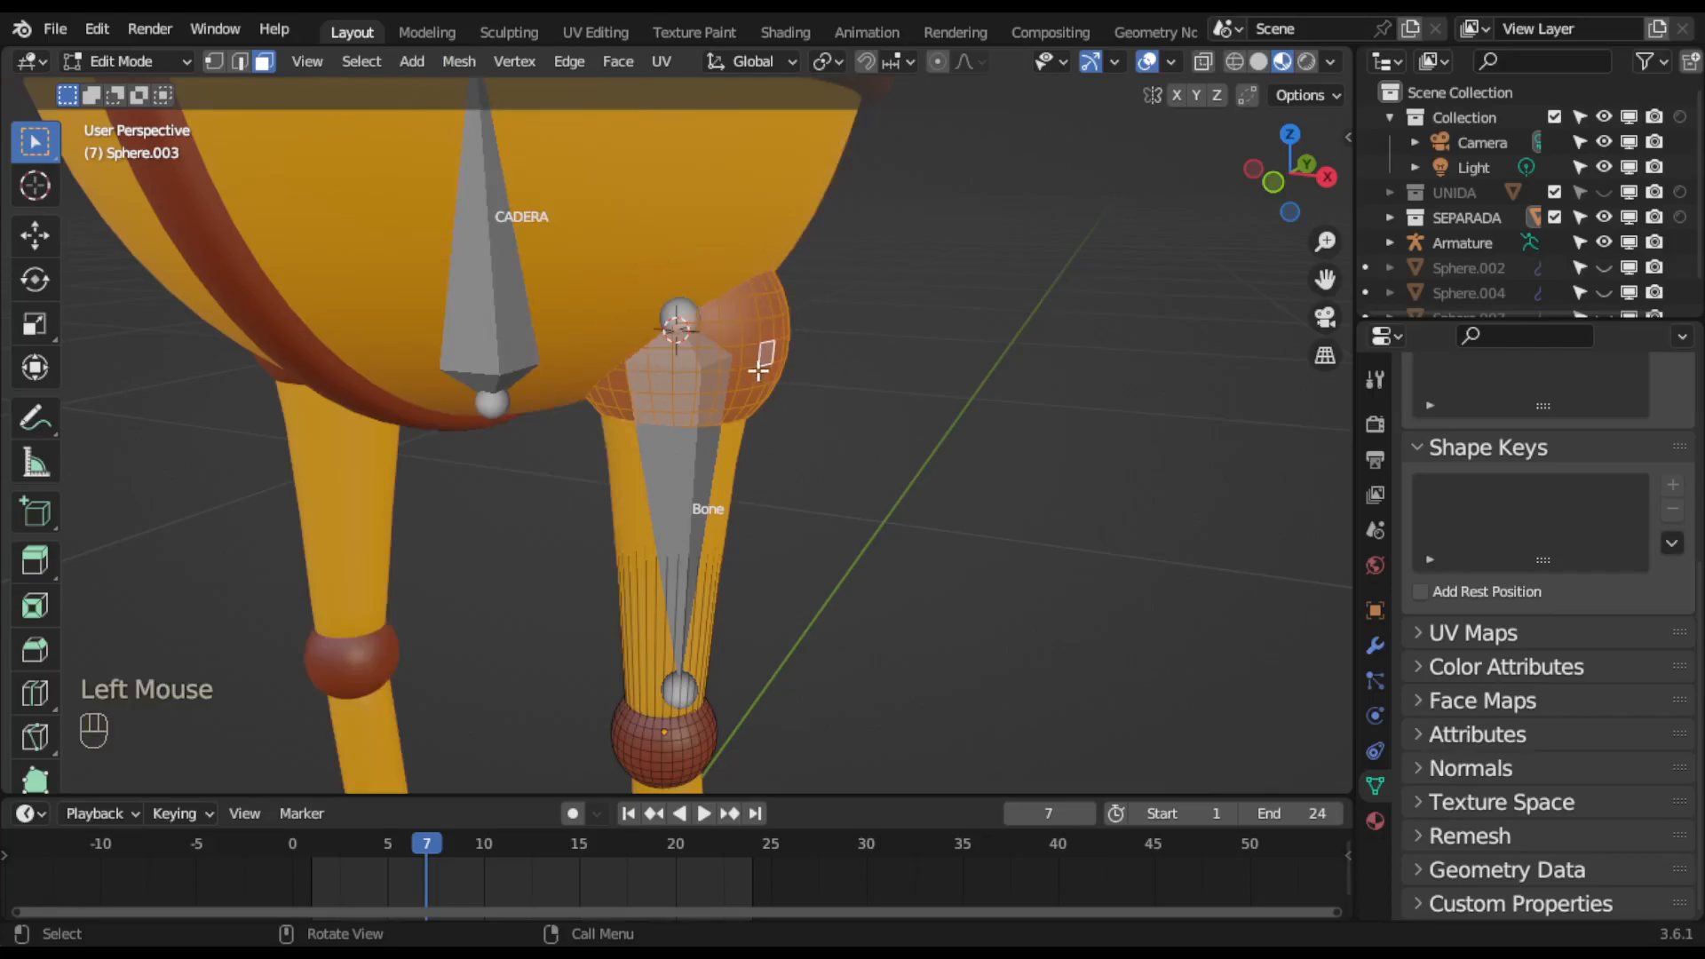
key("Tab")
Edit the armature and snap the upper-leg bone's head to the 3D cursor at the hip ball's centre.
left_click(843, 409)
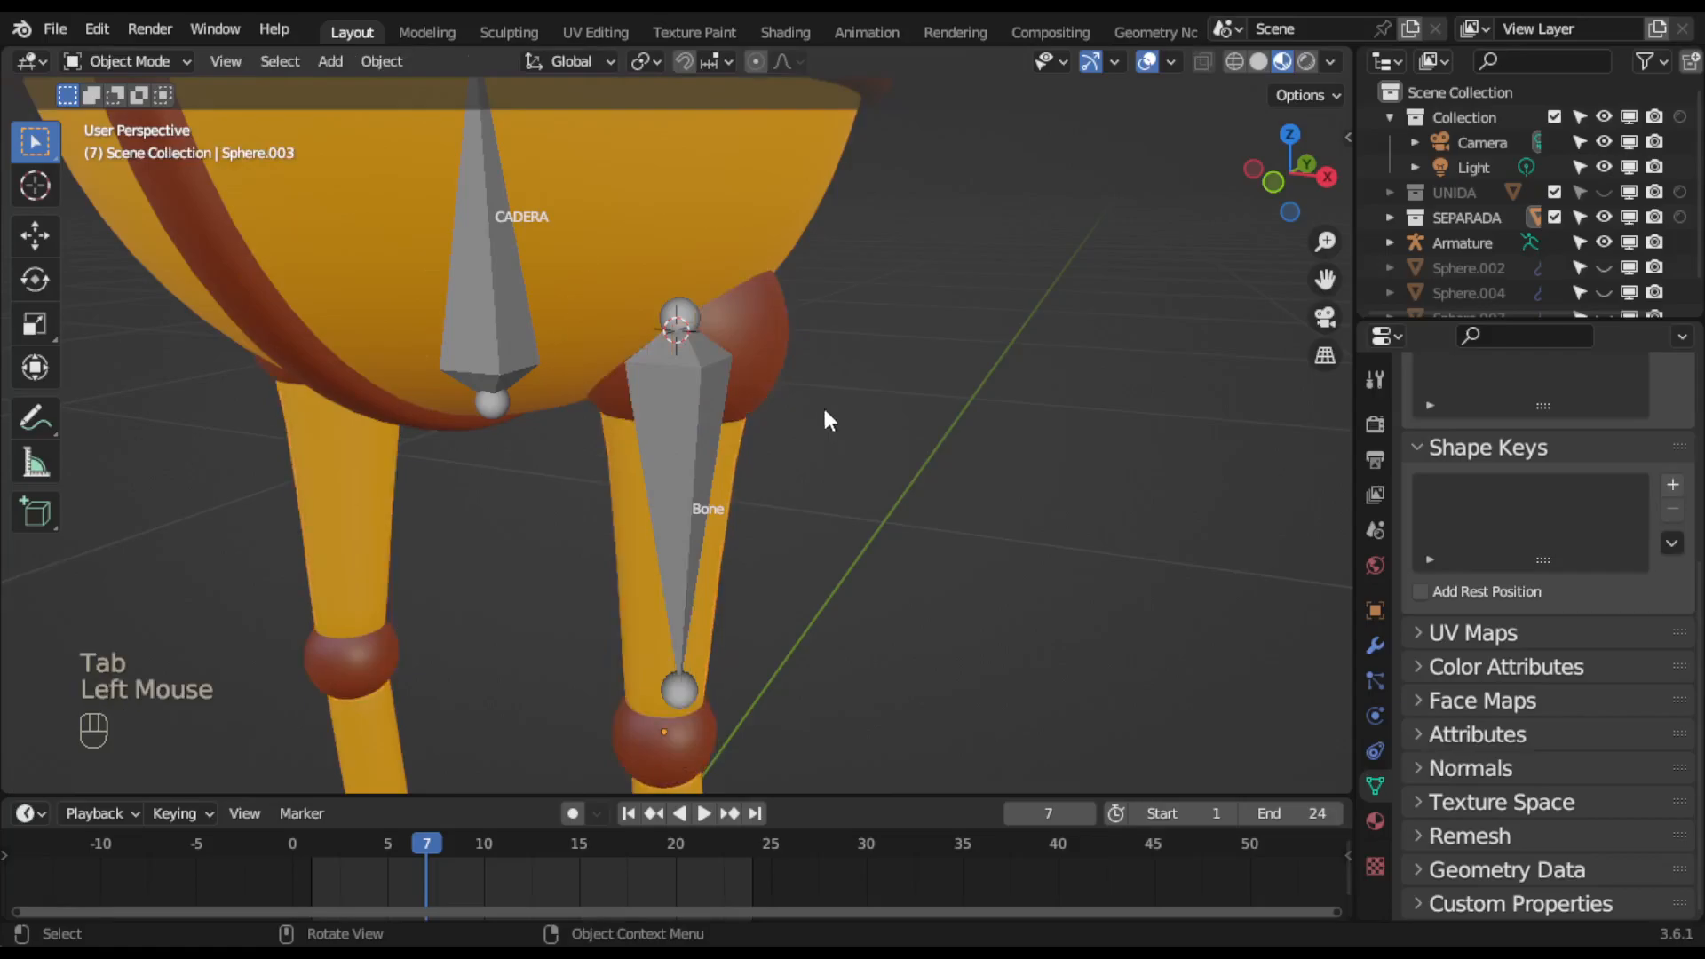
left_click(704, 400)
key("Tab")
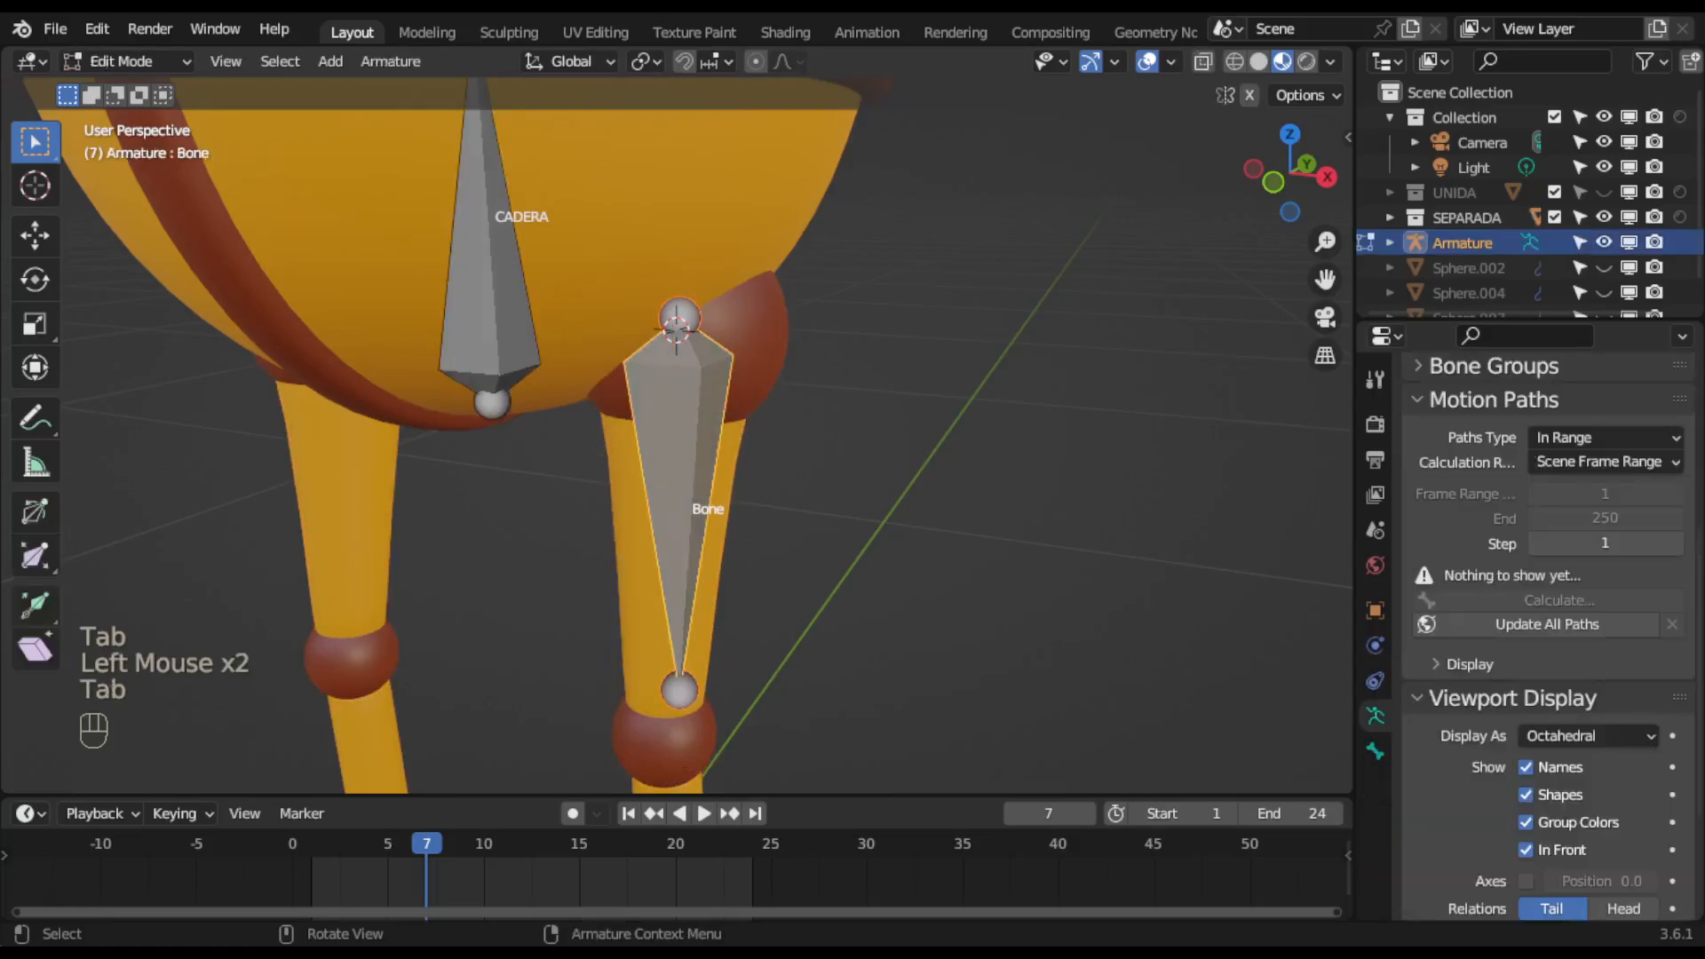
left_click(709, 396)
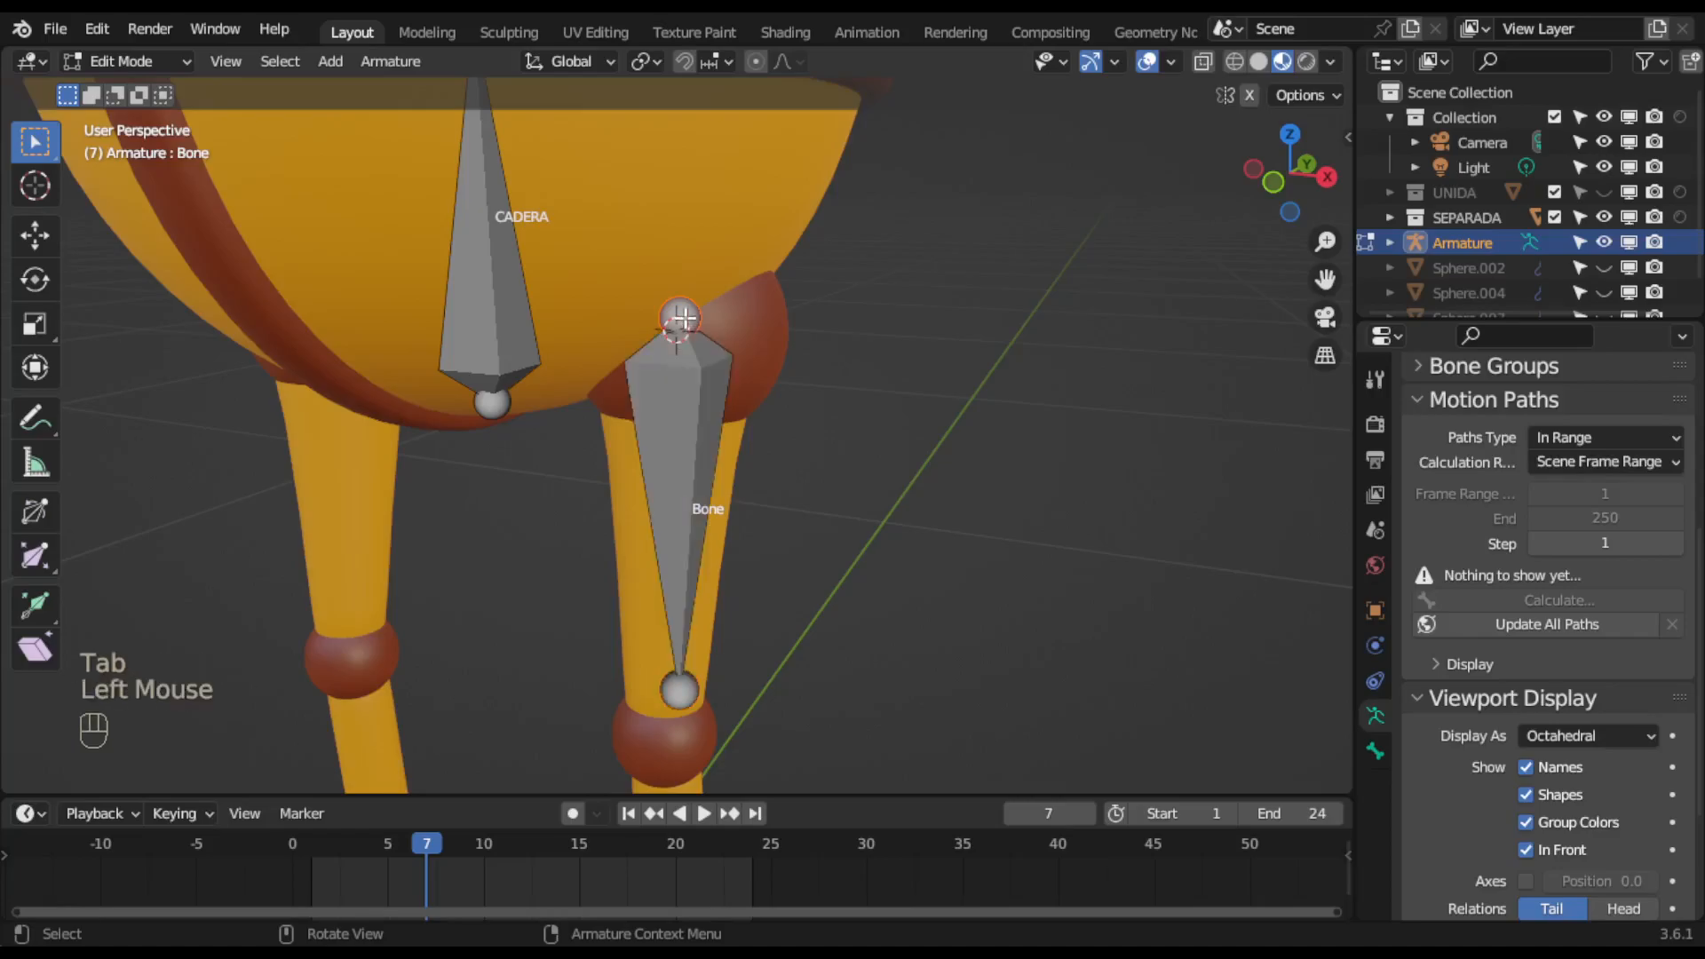
scroll(674, 391, "up", 1)
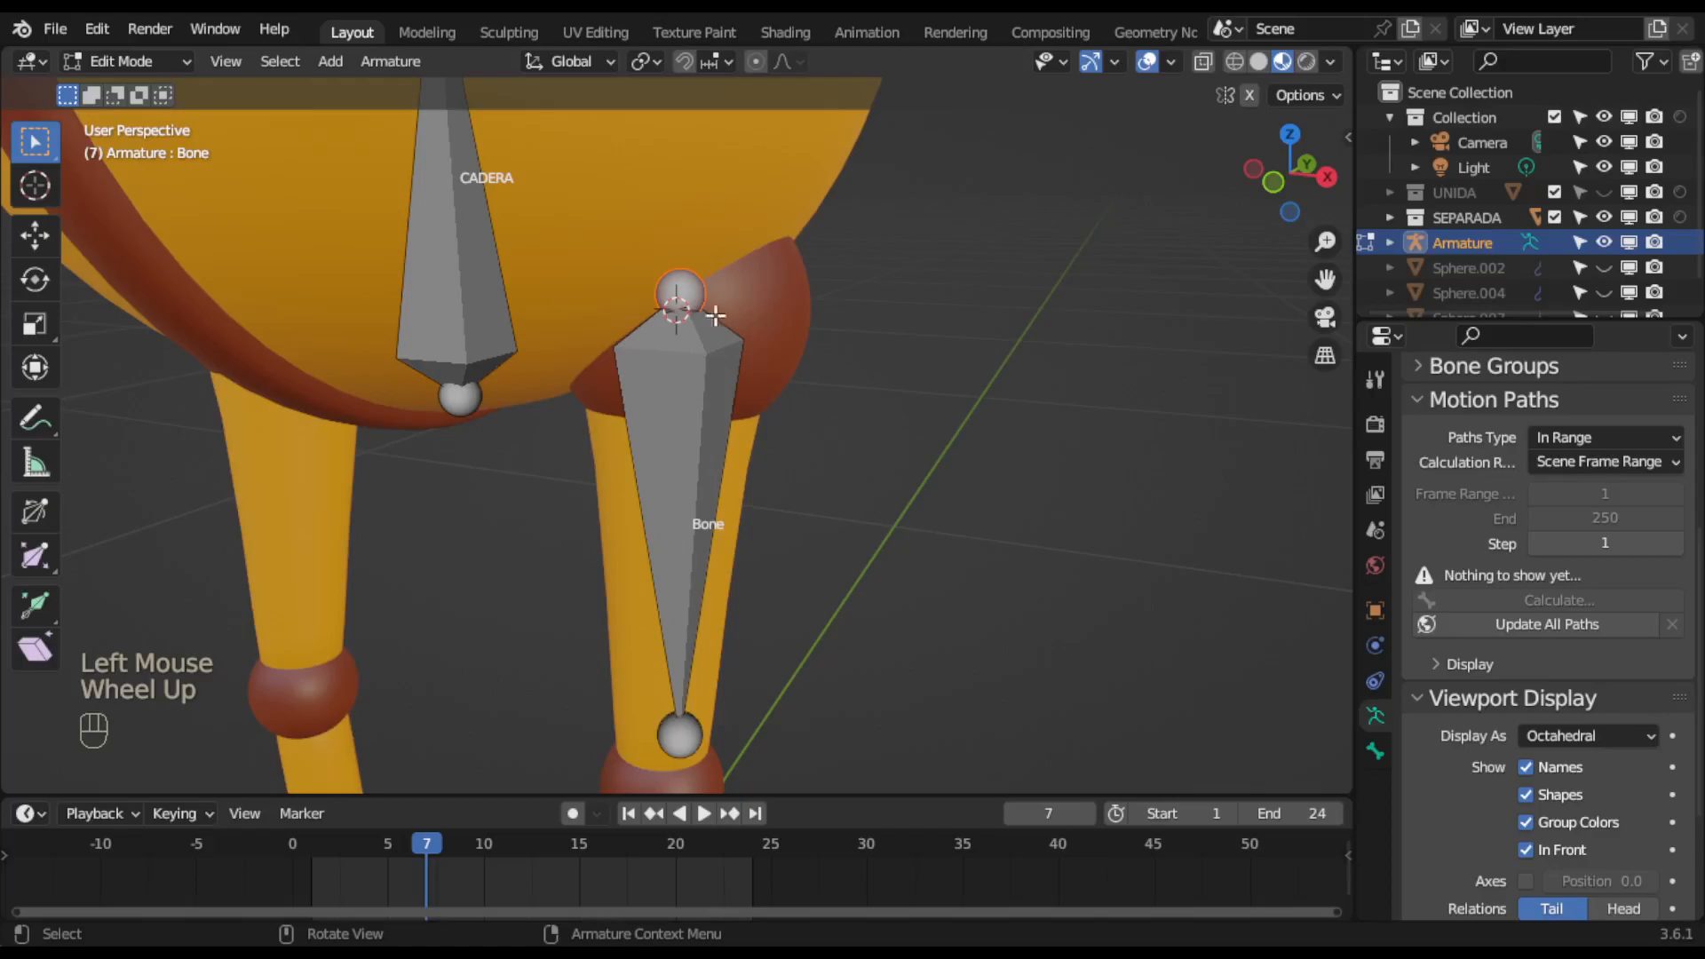
left_click(394, 63)
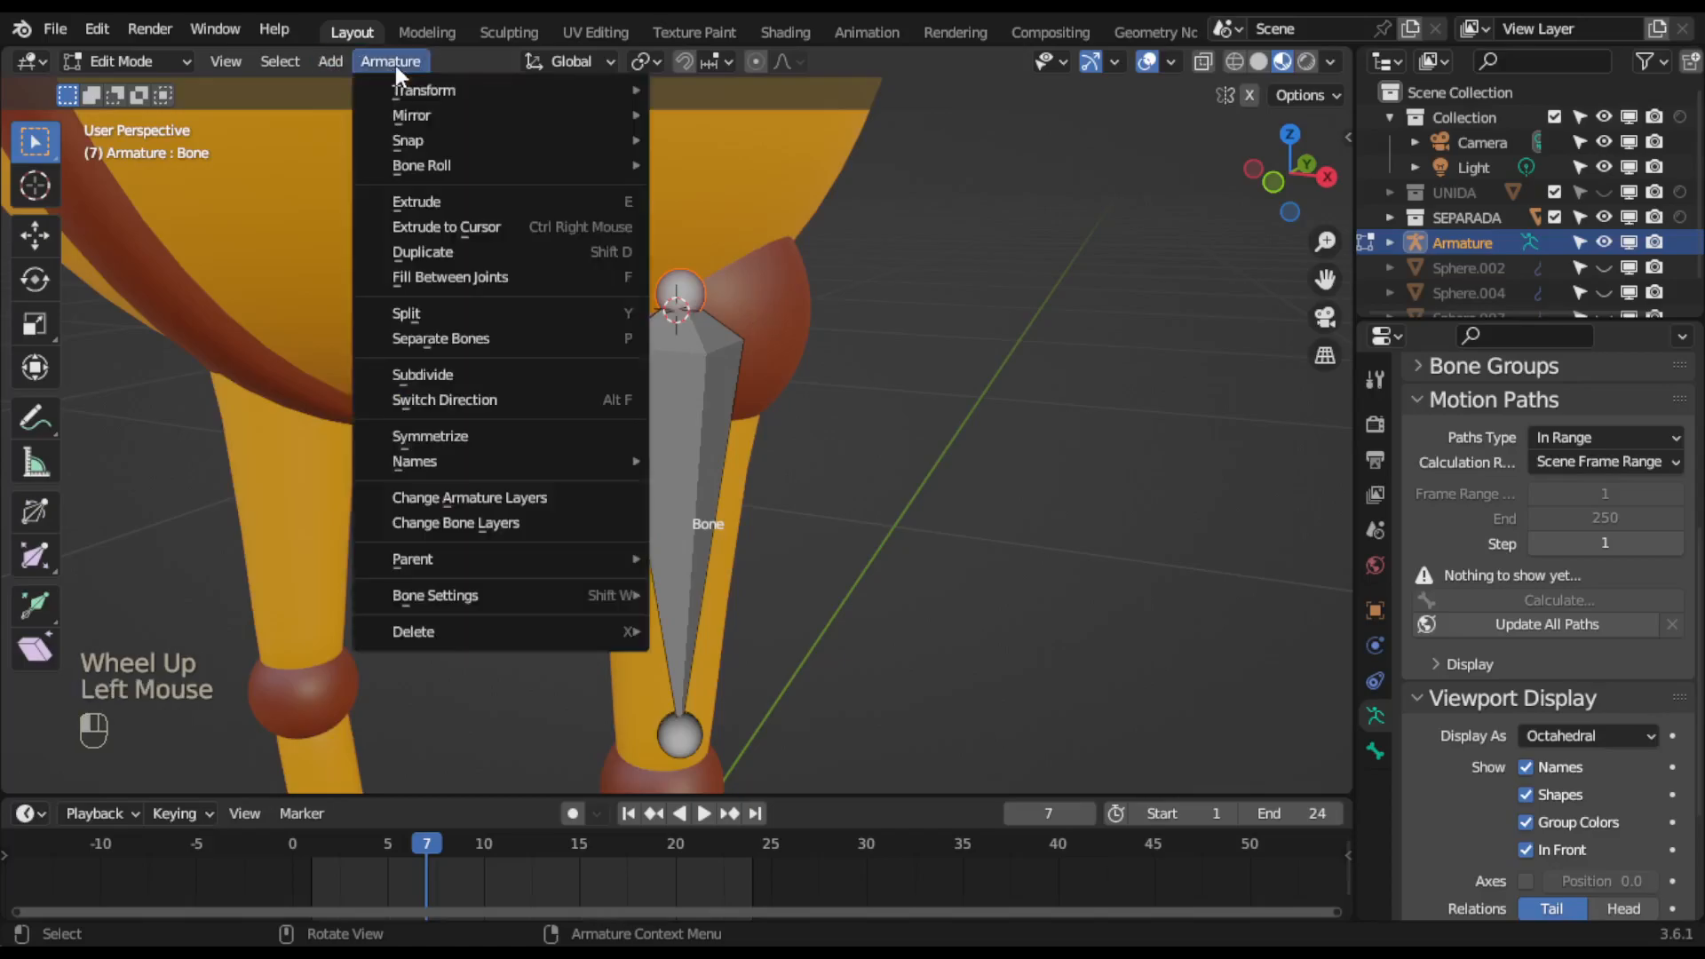
mouse_move(440, 142)
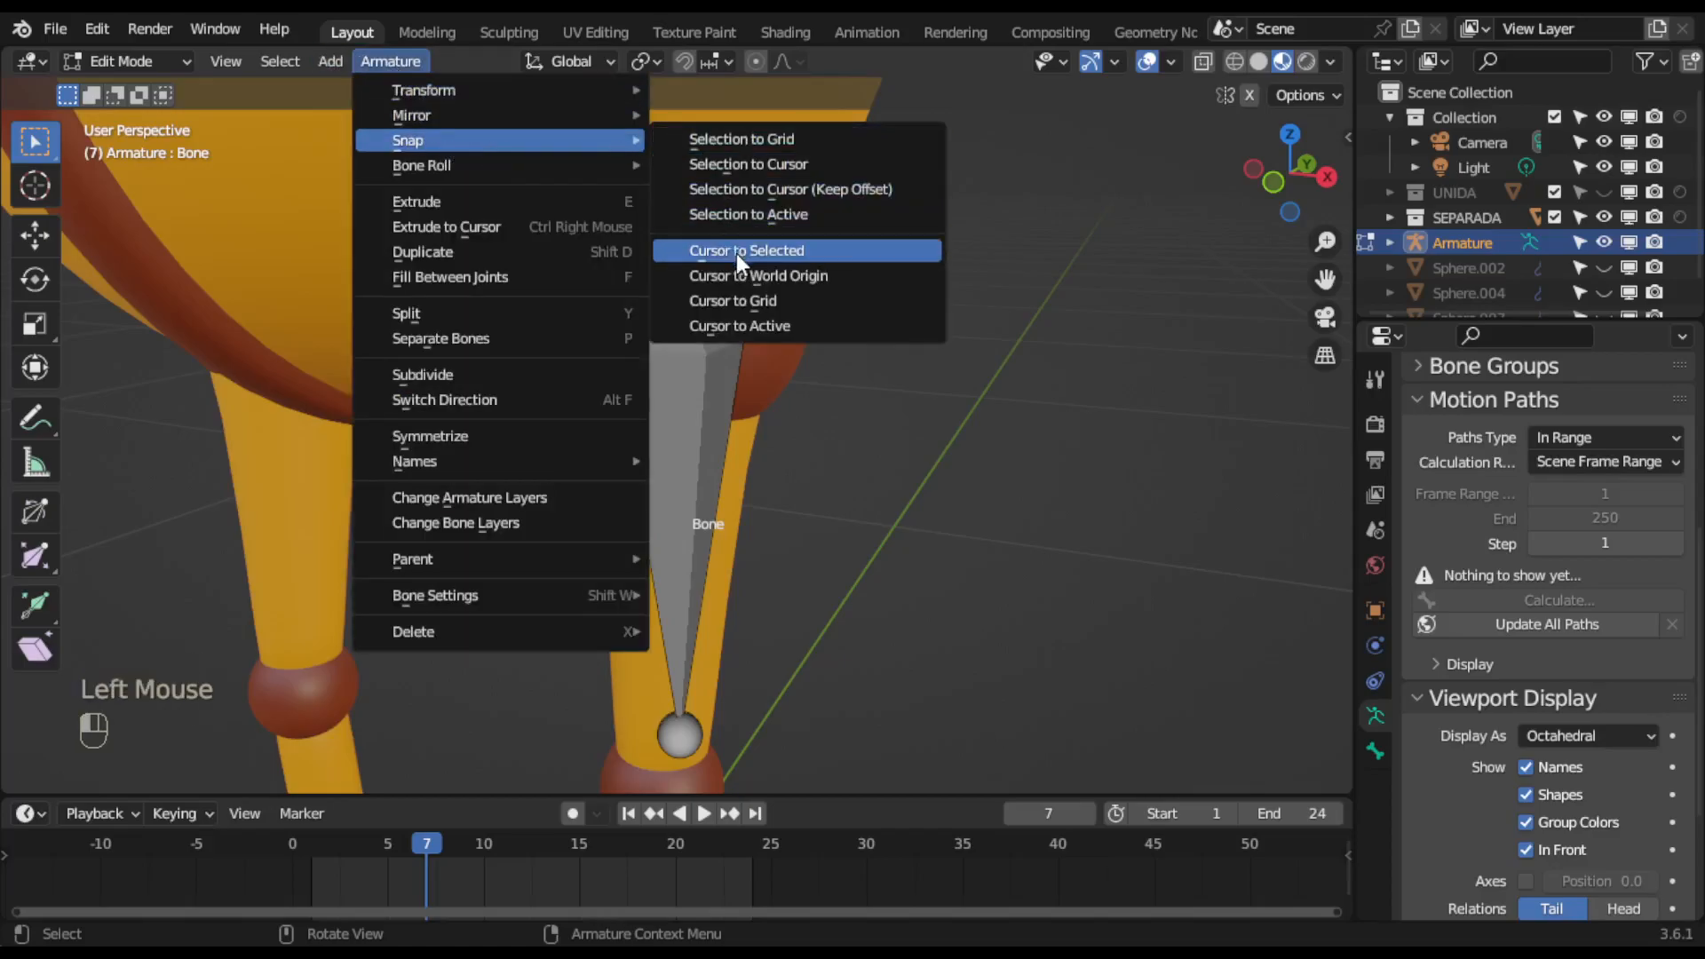
left_click(741, 163)
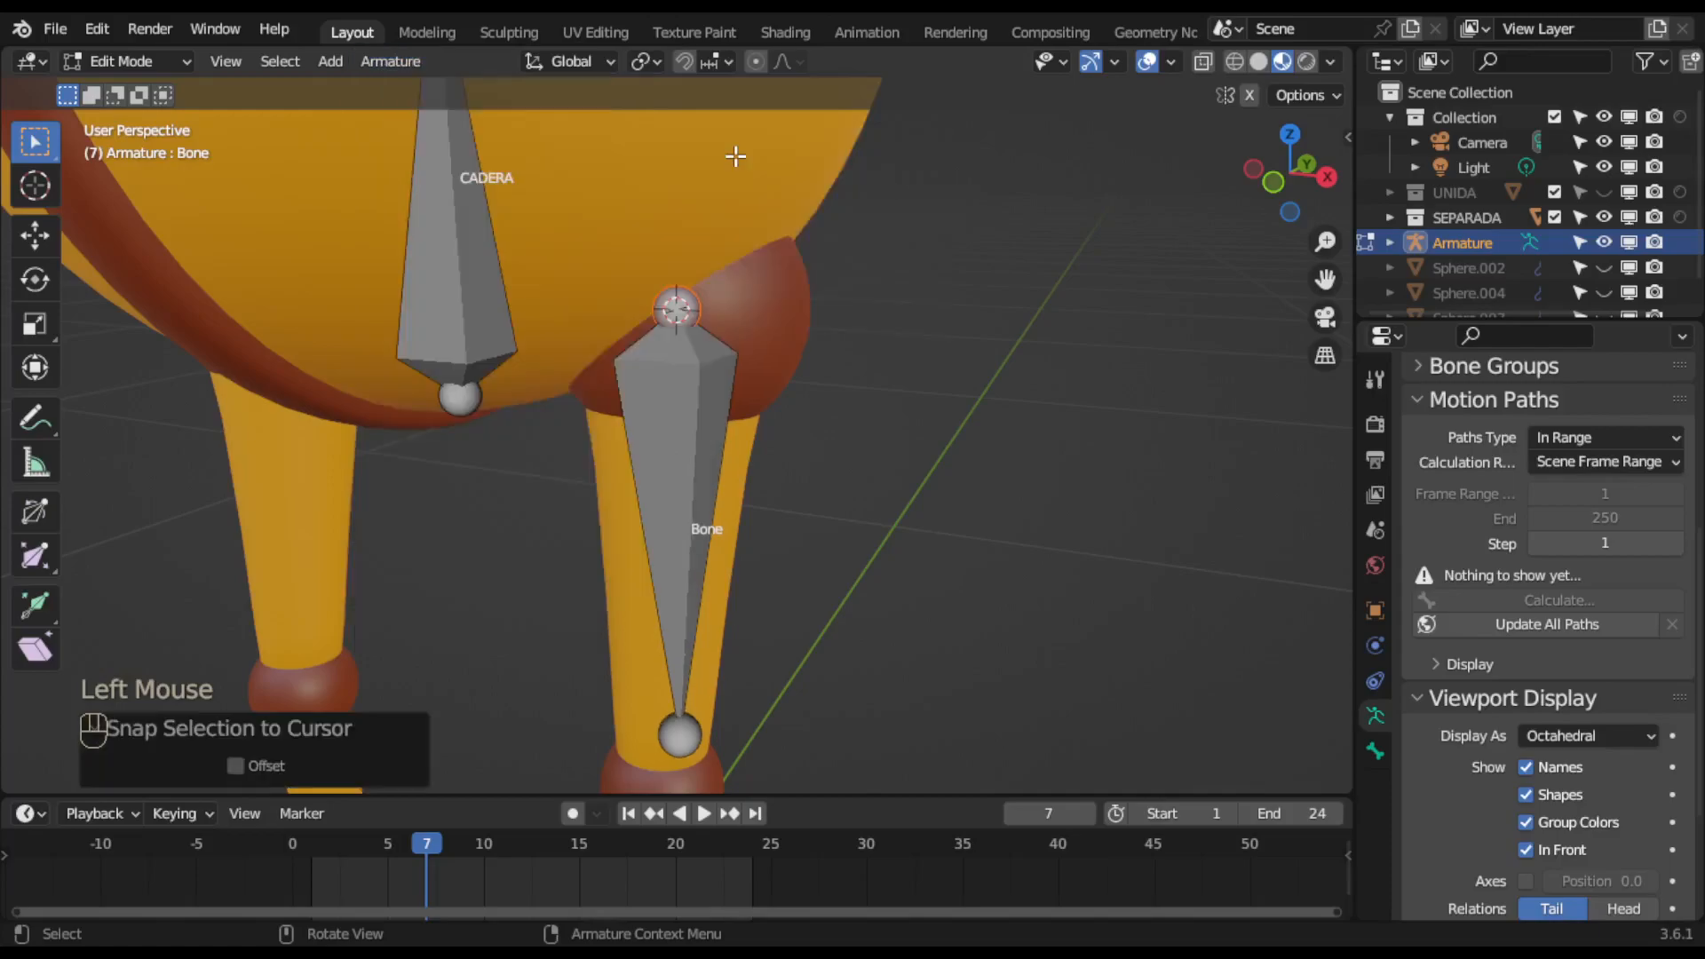
Select the whole knee ball in the upper-leg mesh and snap the 3D cursor to its centre.
middle_click_drag(865, 444, 921, 431)
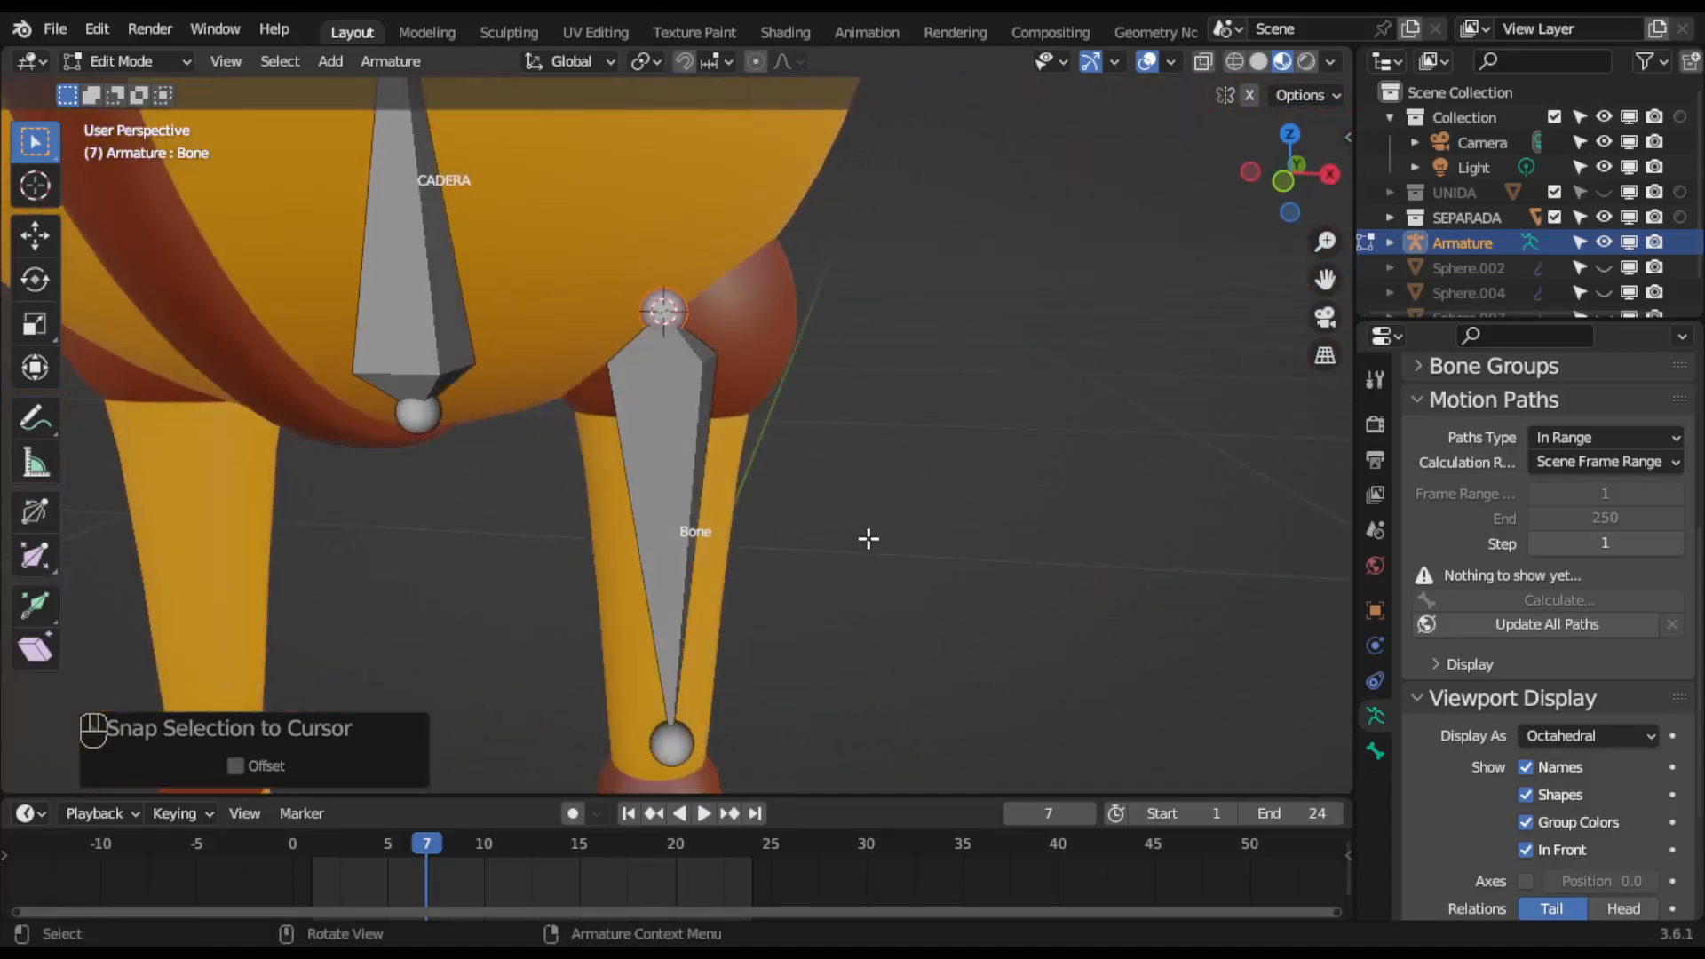
scroll(867, 536, "up", 2)
middle_click_drag(868, 658, 882, 445, "shift")
key("Tab")
left_click(770, 559)
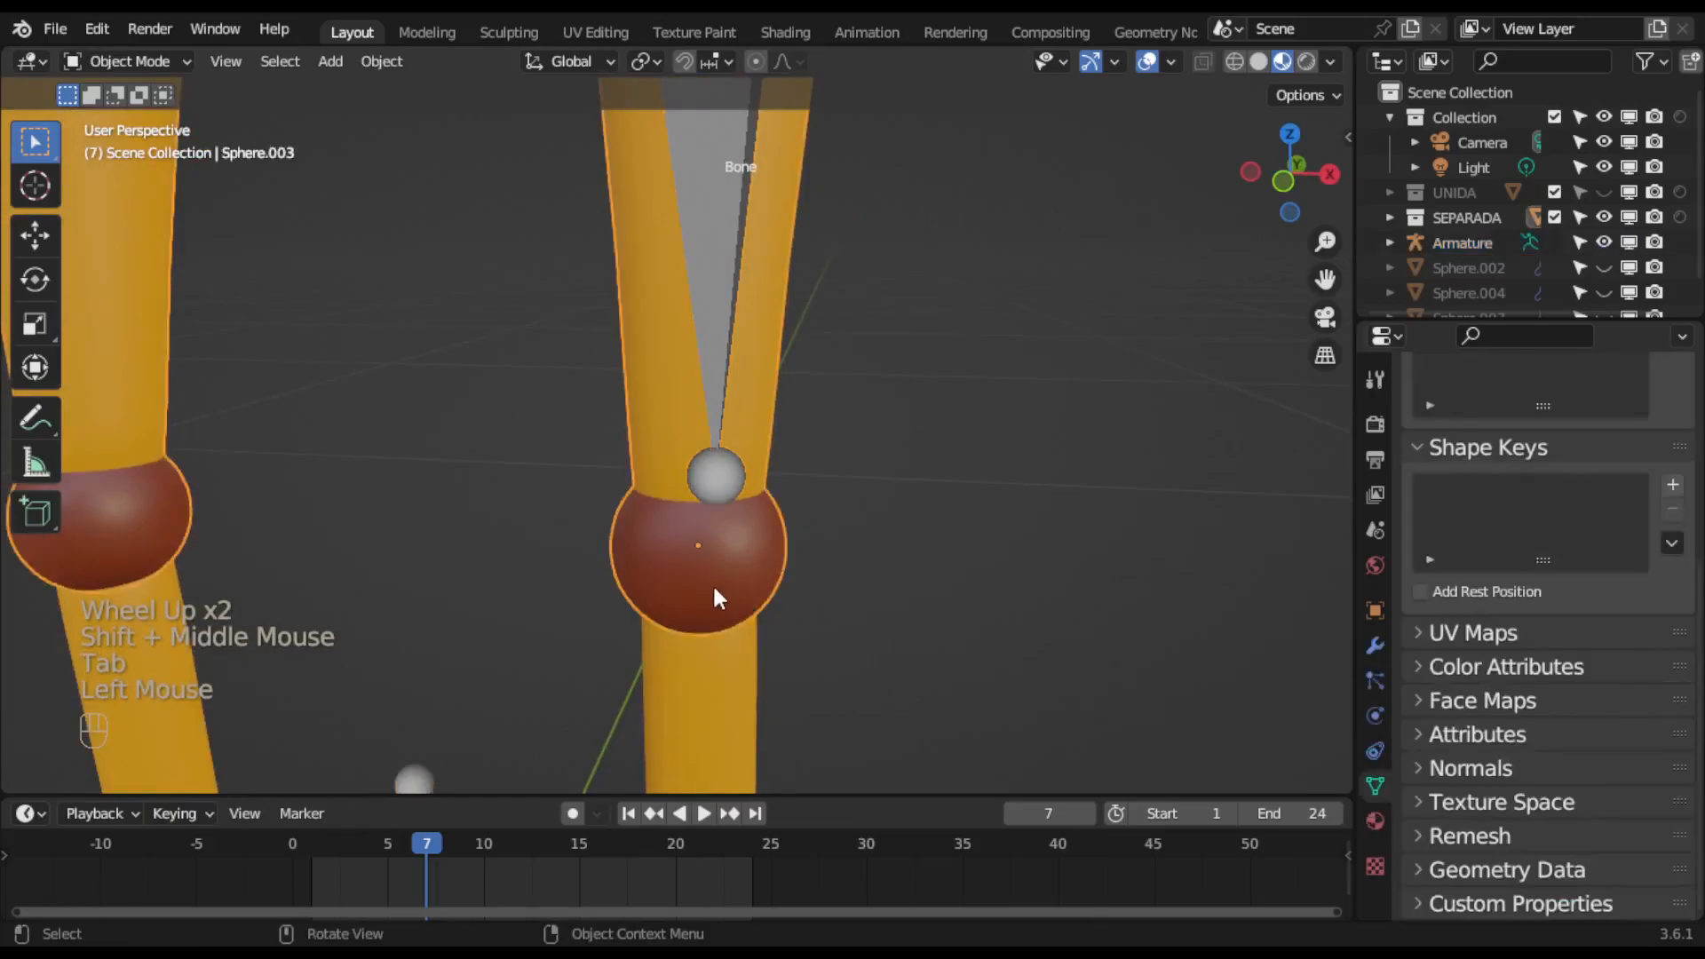
key("Tab")
left_click(841, 578)
left_click(692, 569)
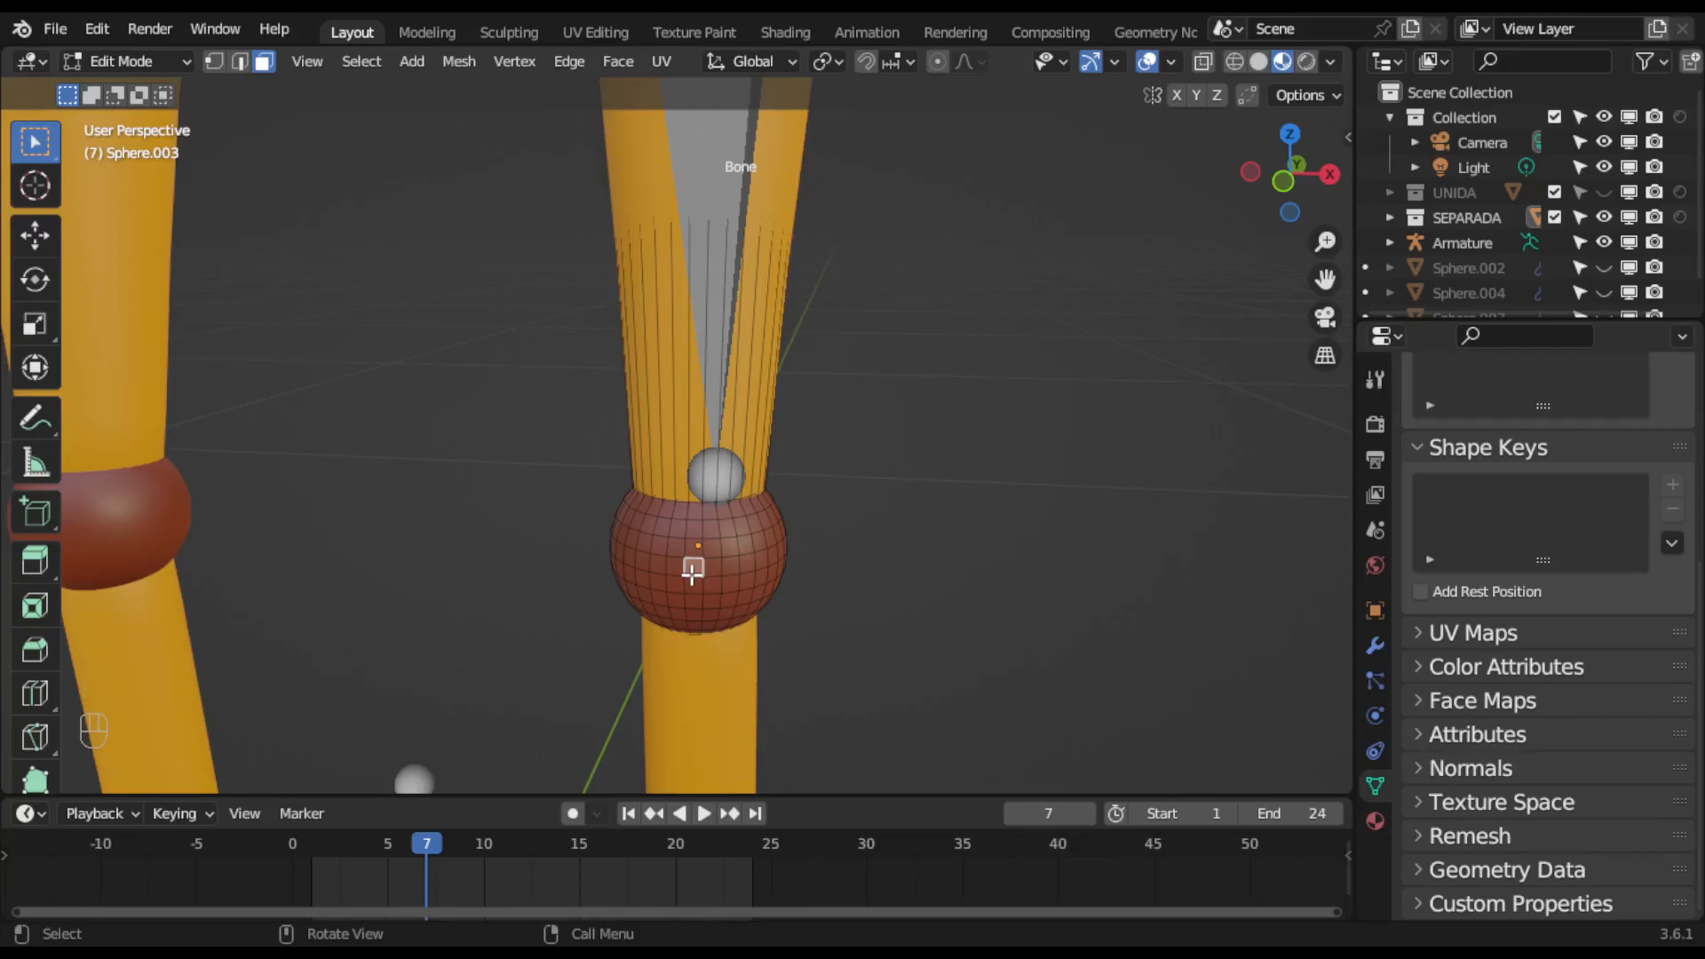
key("l")
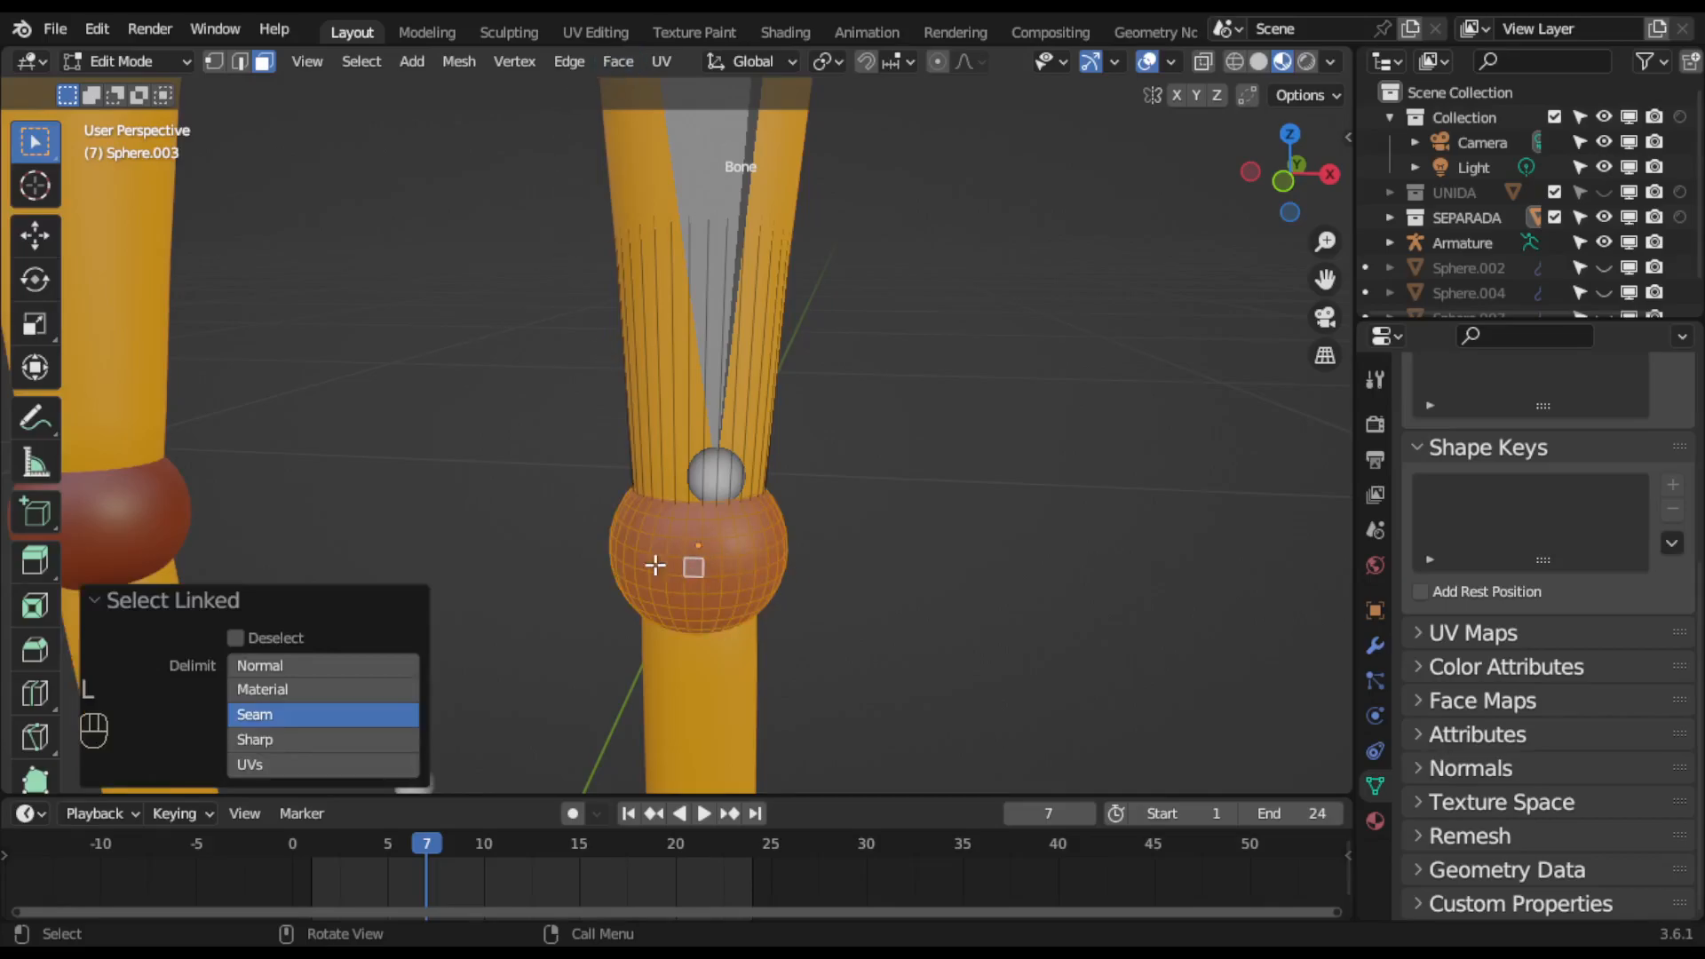
left_click(465, 58)
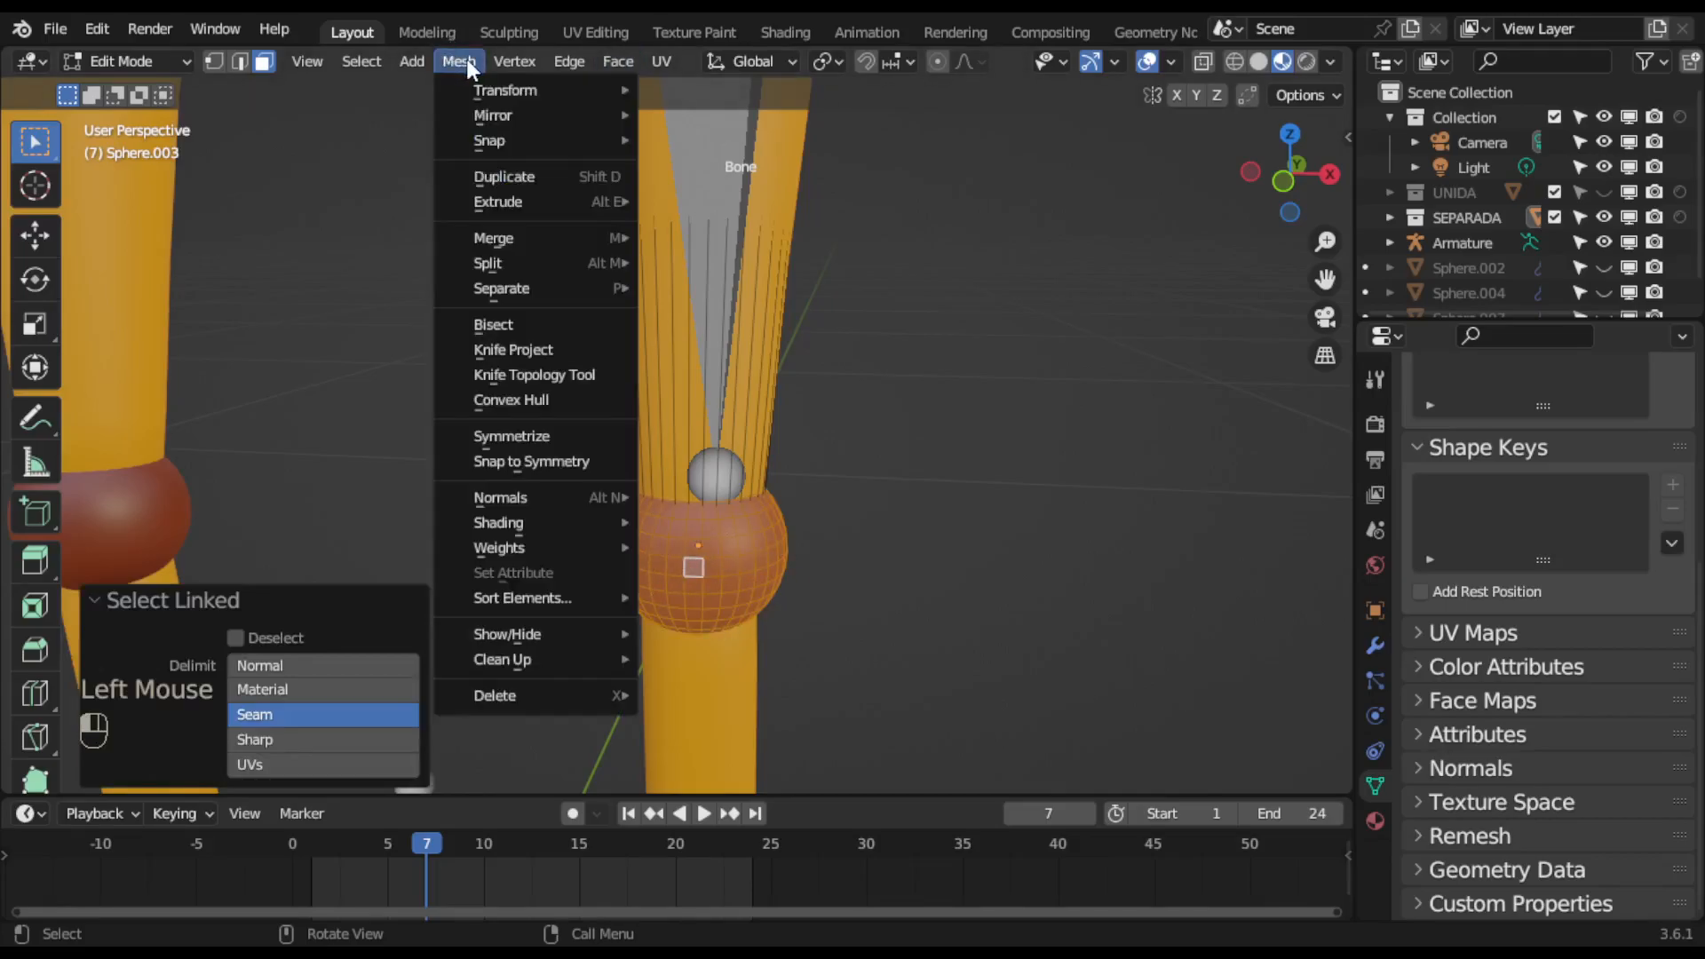
mouse_move(496, 138)
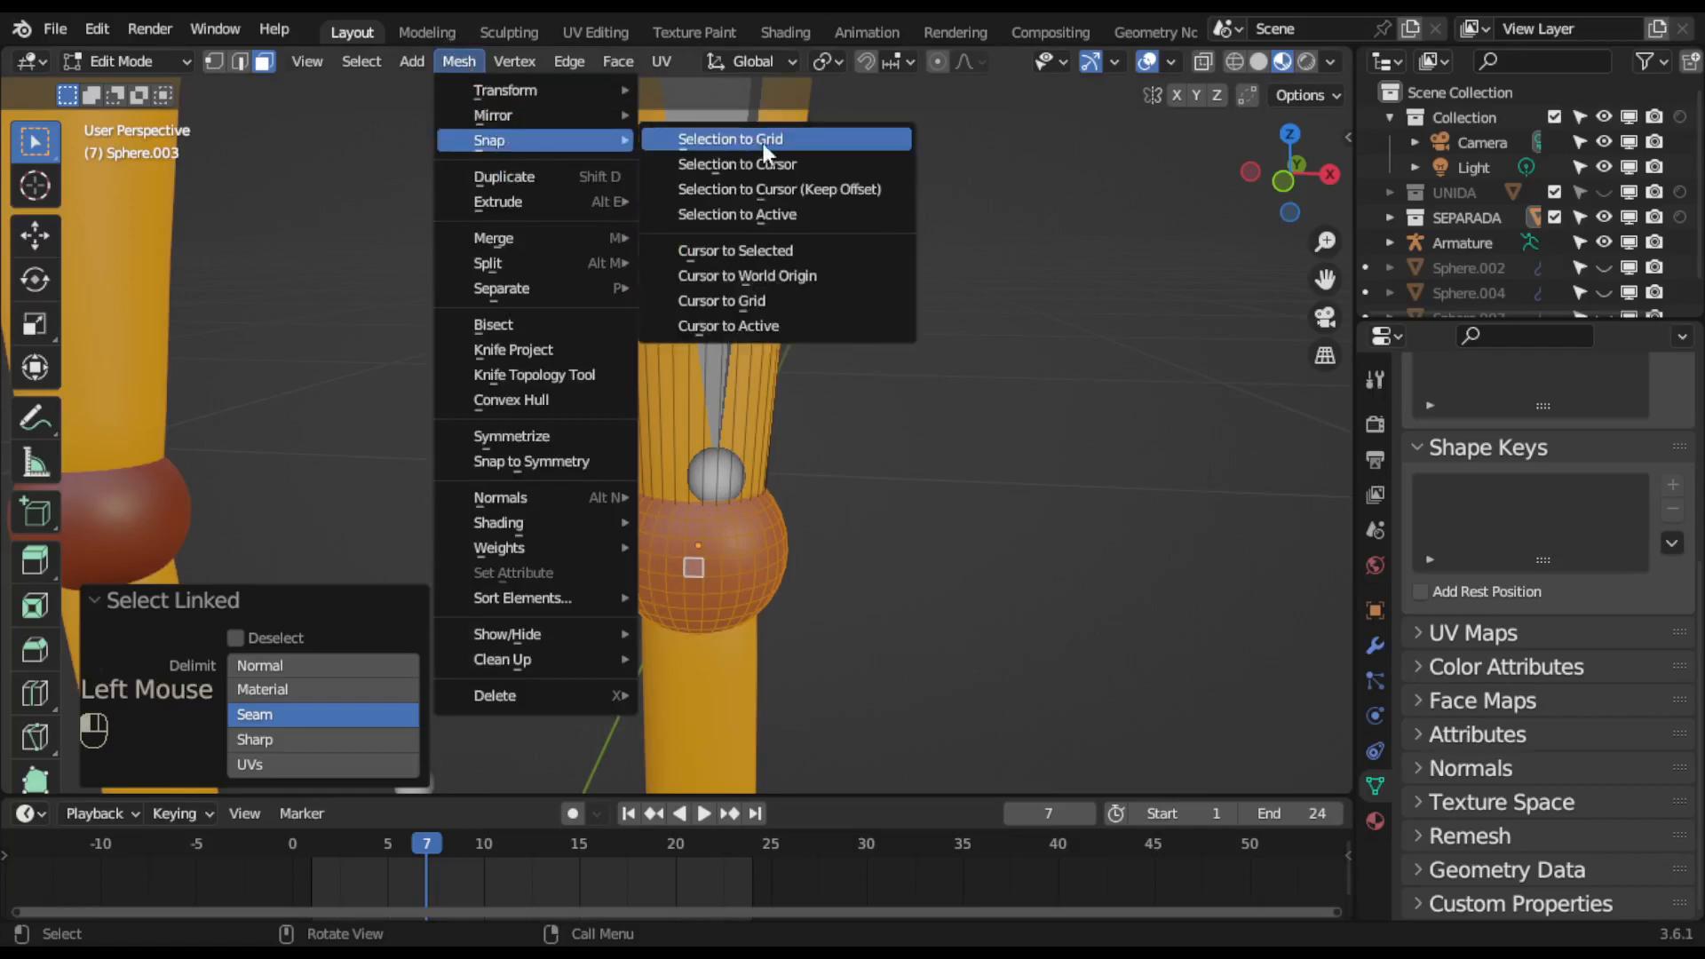
left_click(769, 253)
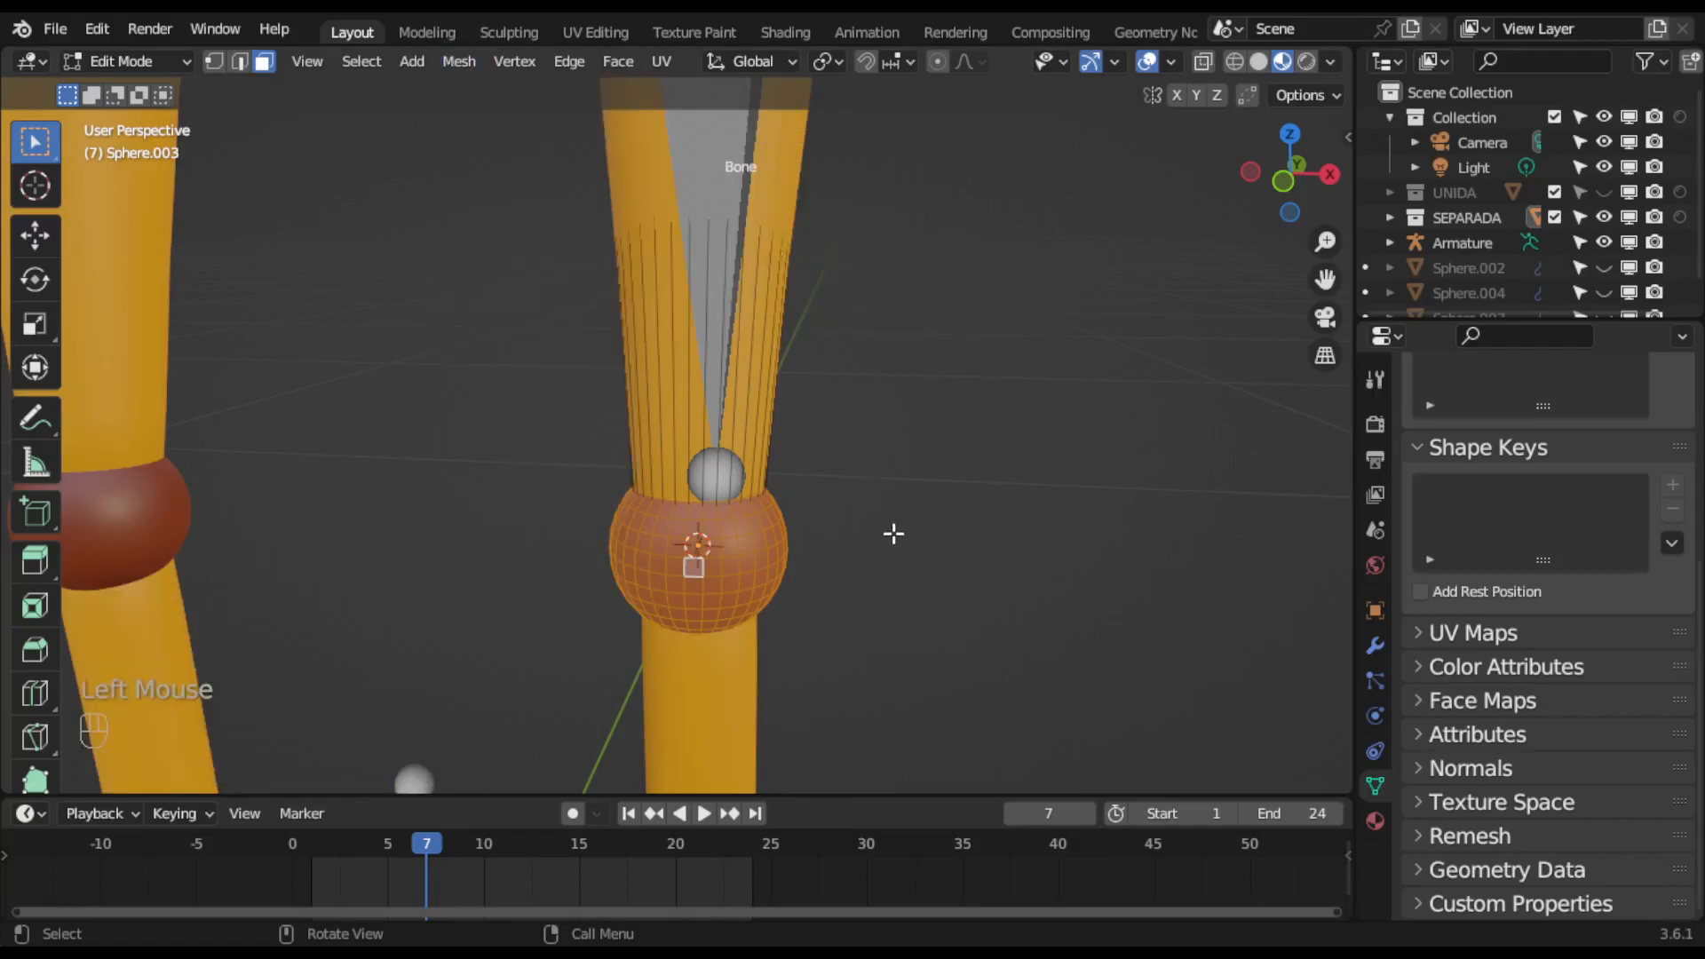
Return to editing the armature and snap the upper-leg bone's tail to the 3D cursor in the knee ball.
key("Tab")
left_click(717, 478)
left_click(718, 478)
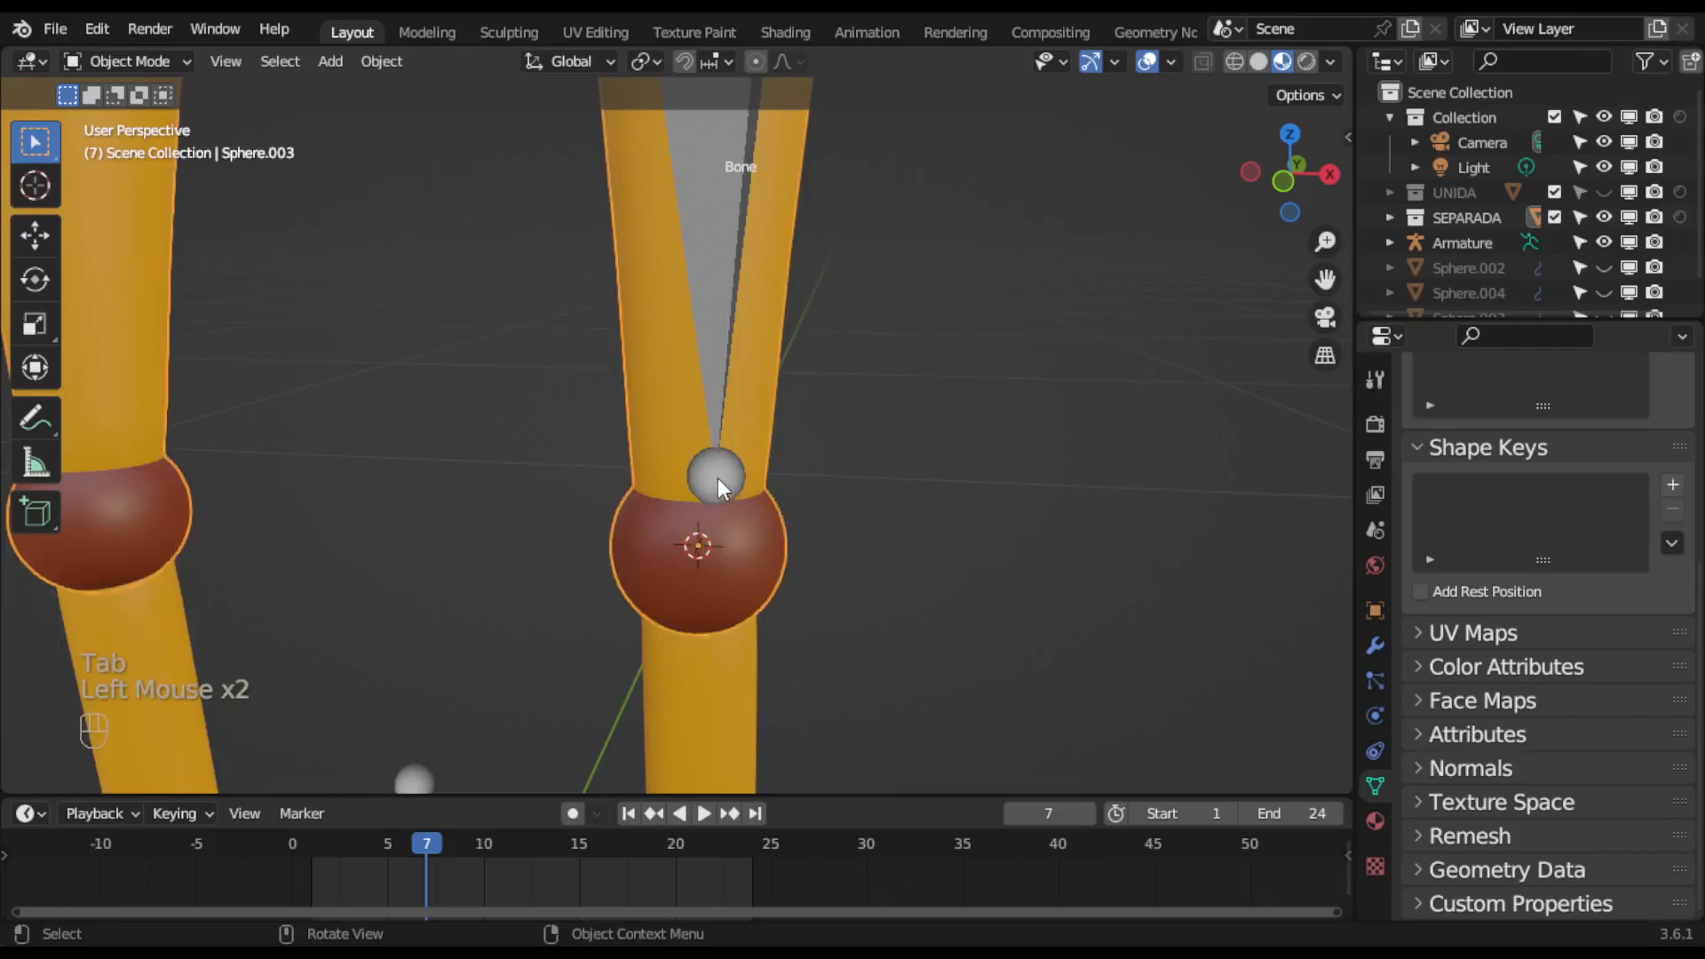
left_click(723, 472)
key("Tab")
left_click(749, 508)
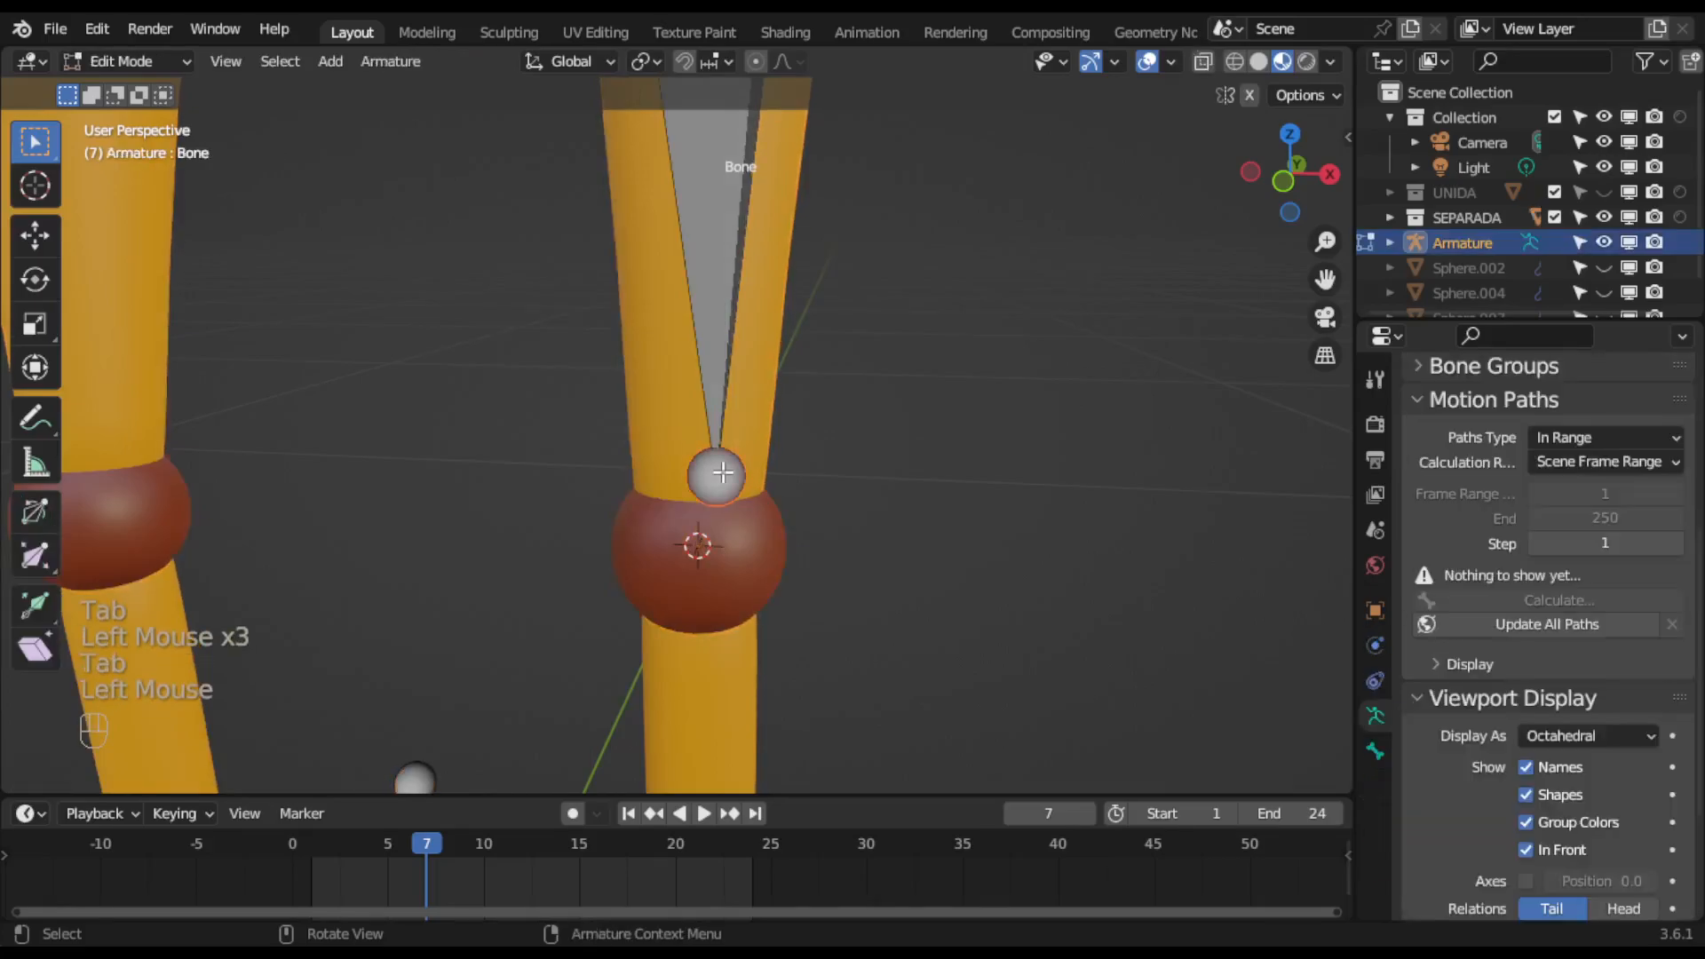
left_click(389, 61)
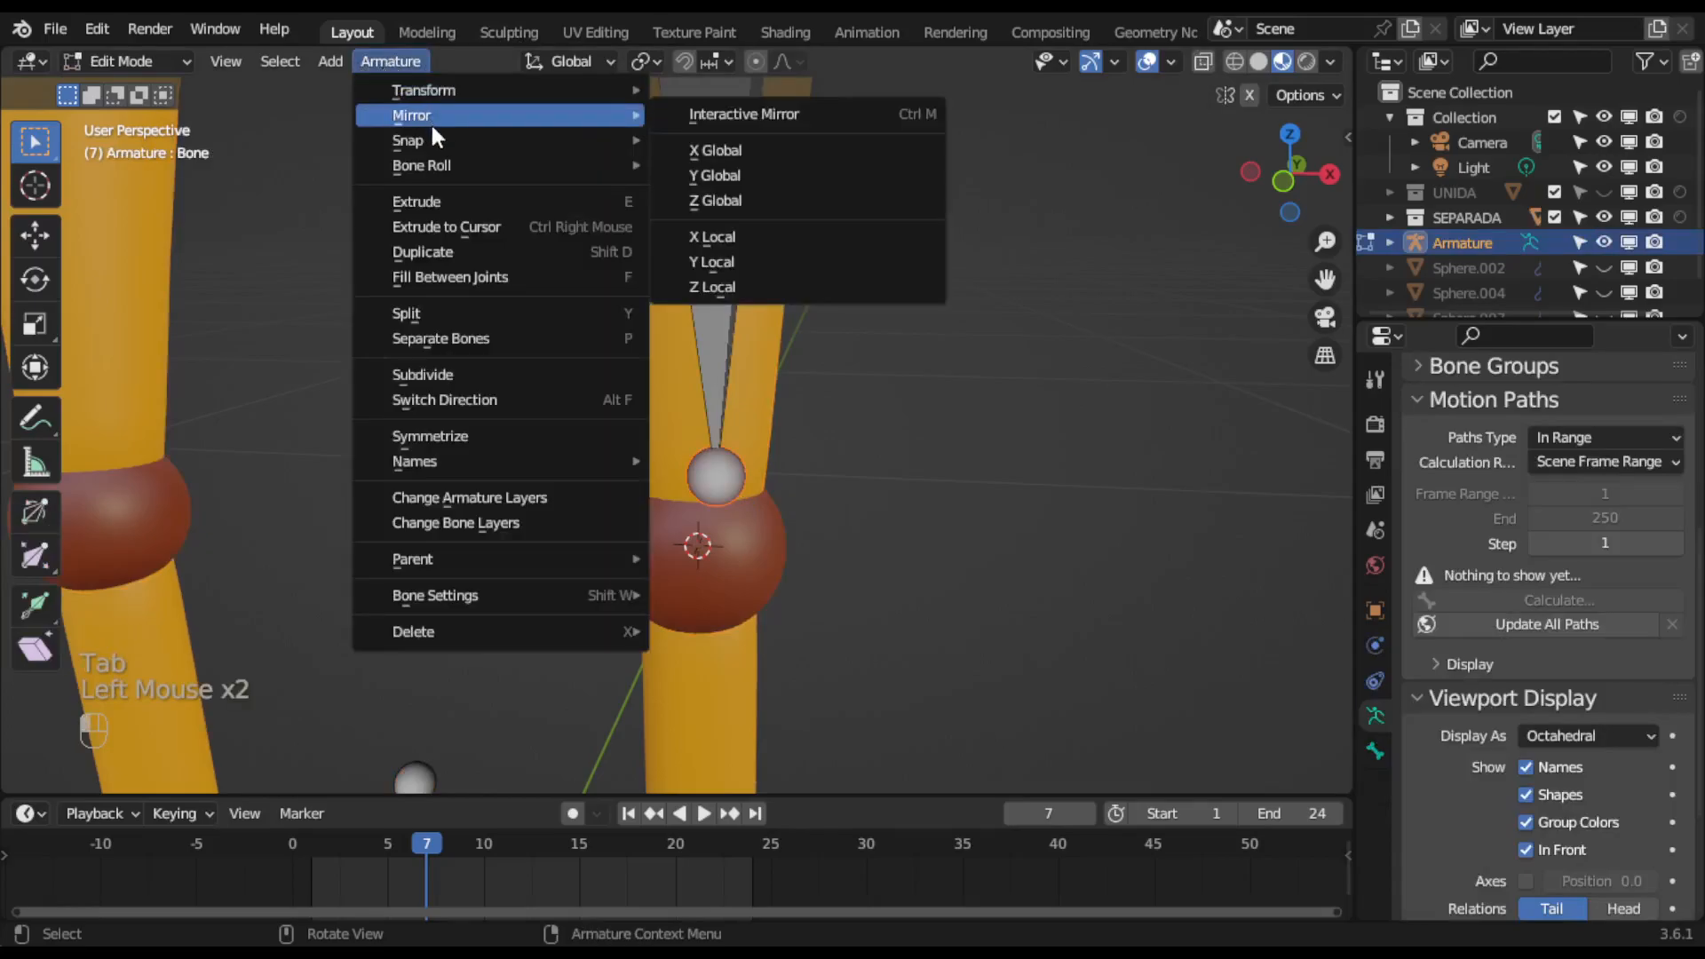
mouse_move(432, 140)
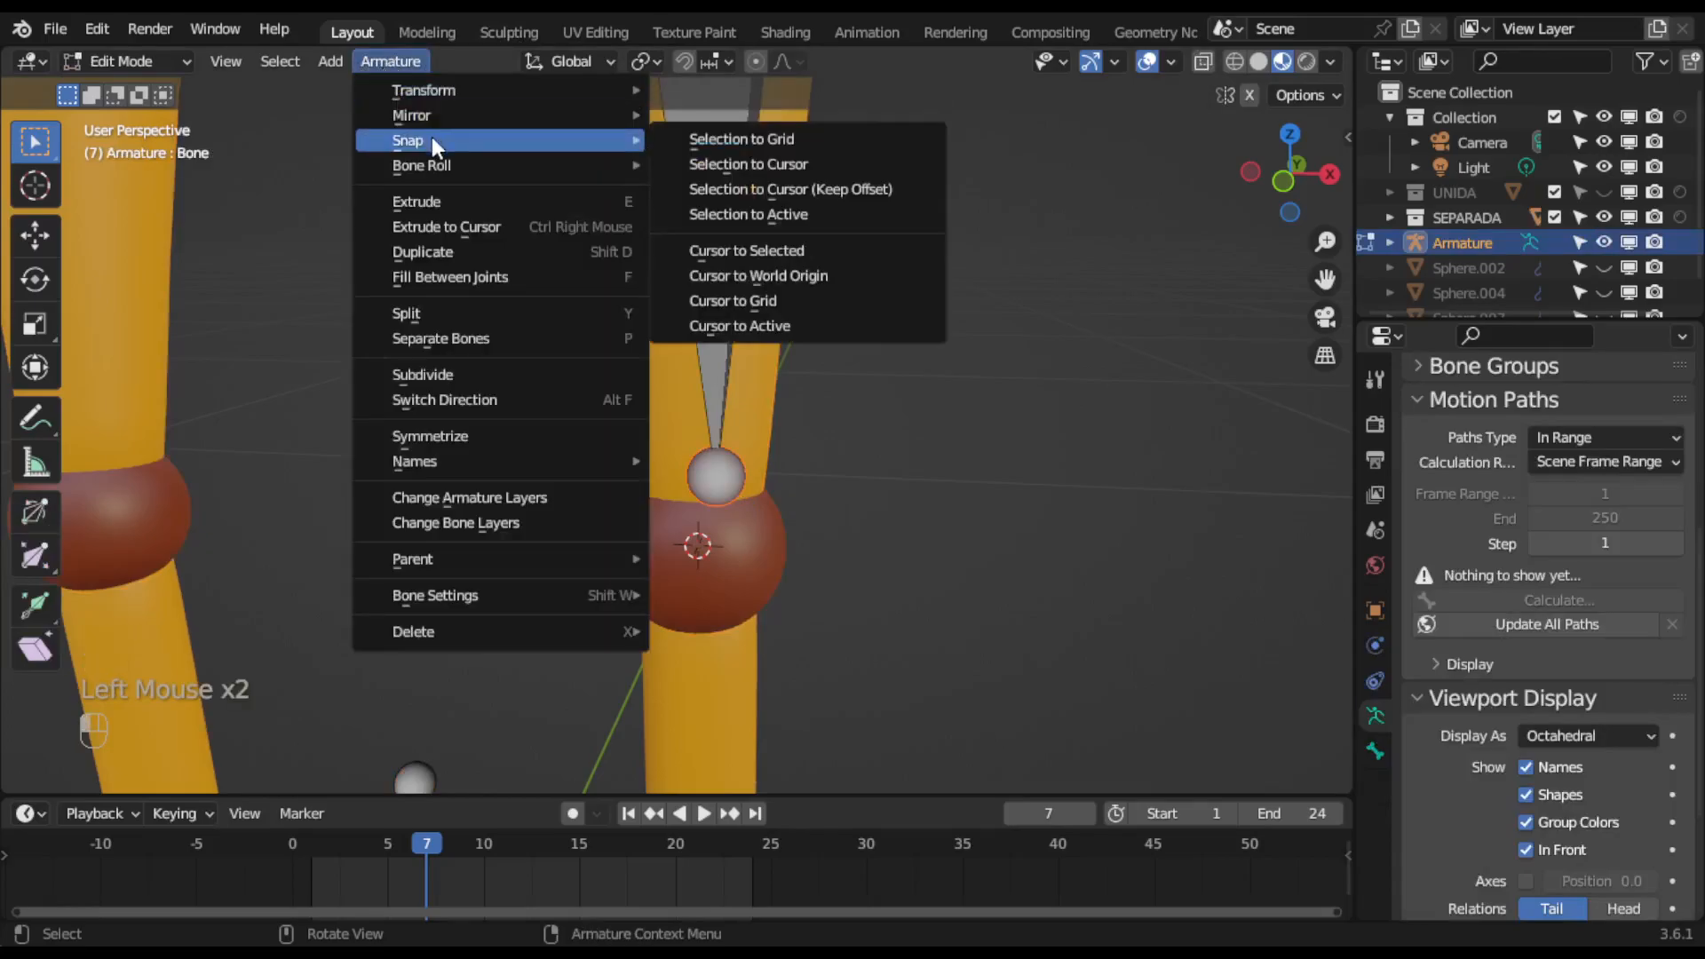
left_click(772, 168)
Extrude a lower-leg bone from the knee joint to the ankle, about 0.008 m in X, 0.016 m in Y and -0.181 m in Z.
scroll(936, 508, "down", 3)
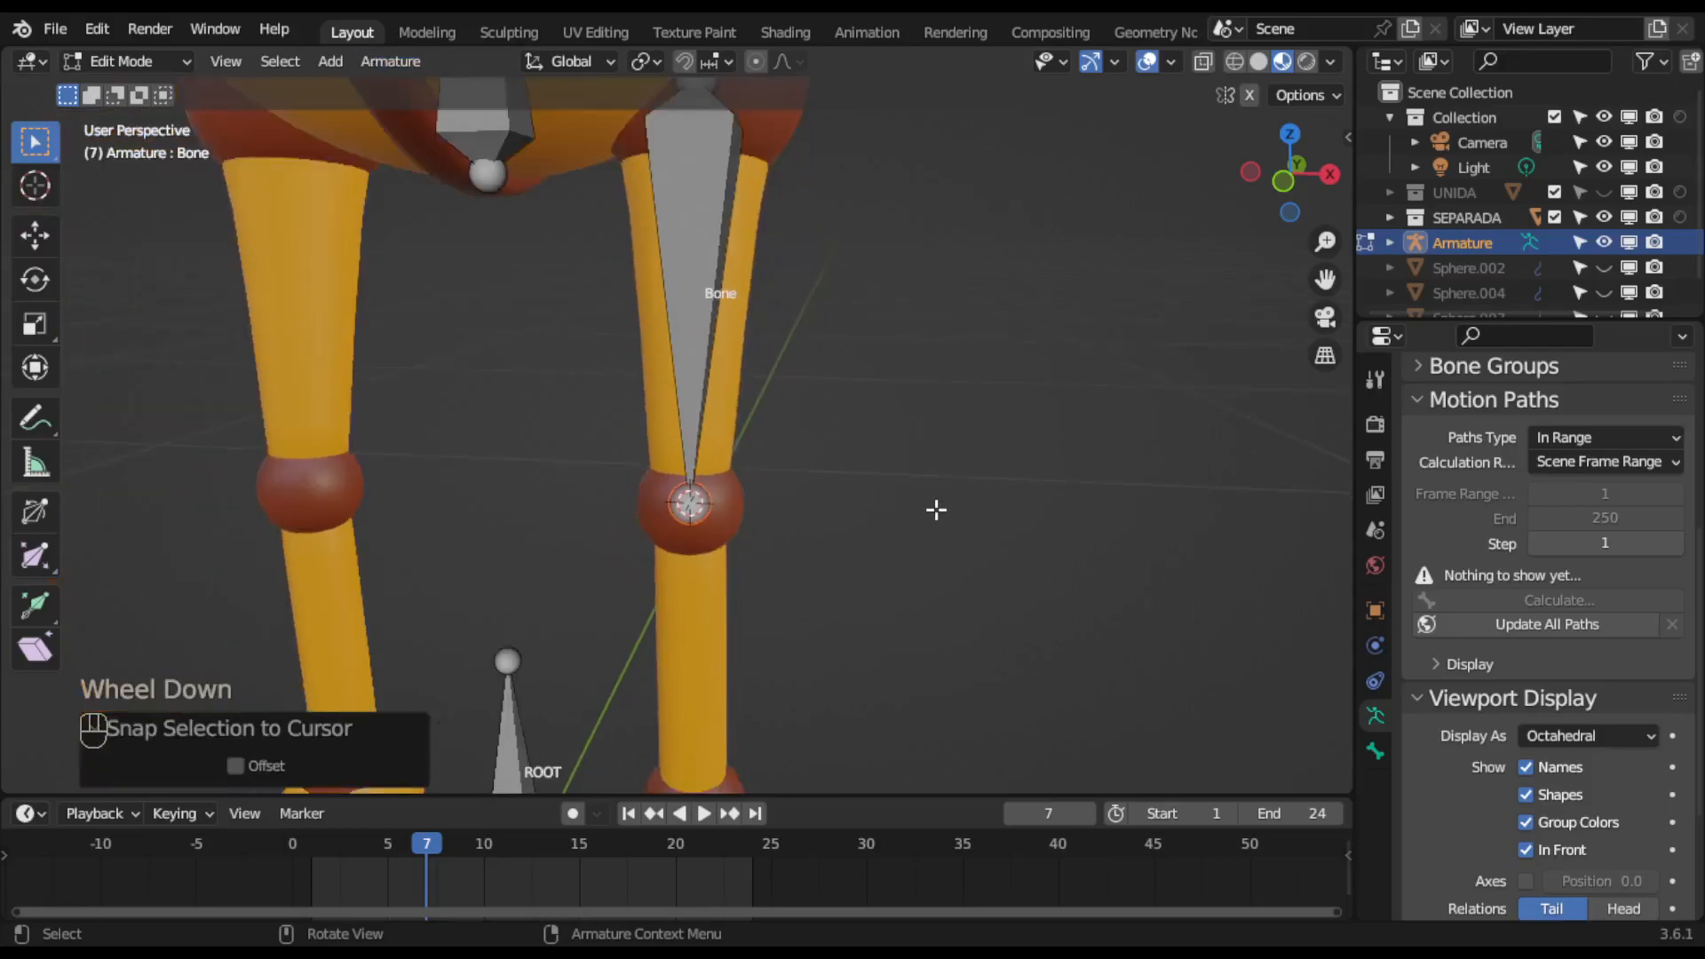
middle_click_drag(929, 567, 754, 381)
scroll(807, 578, "down", 2)
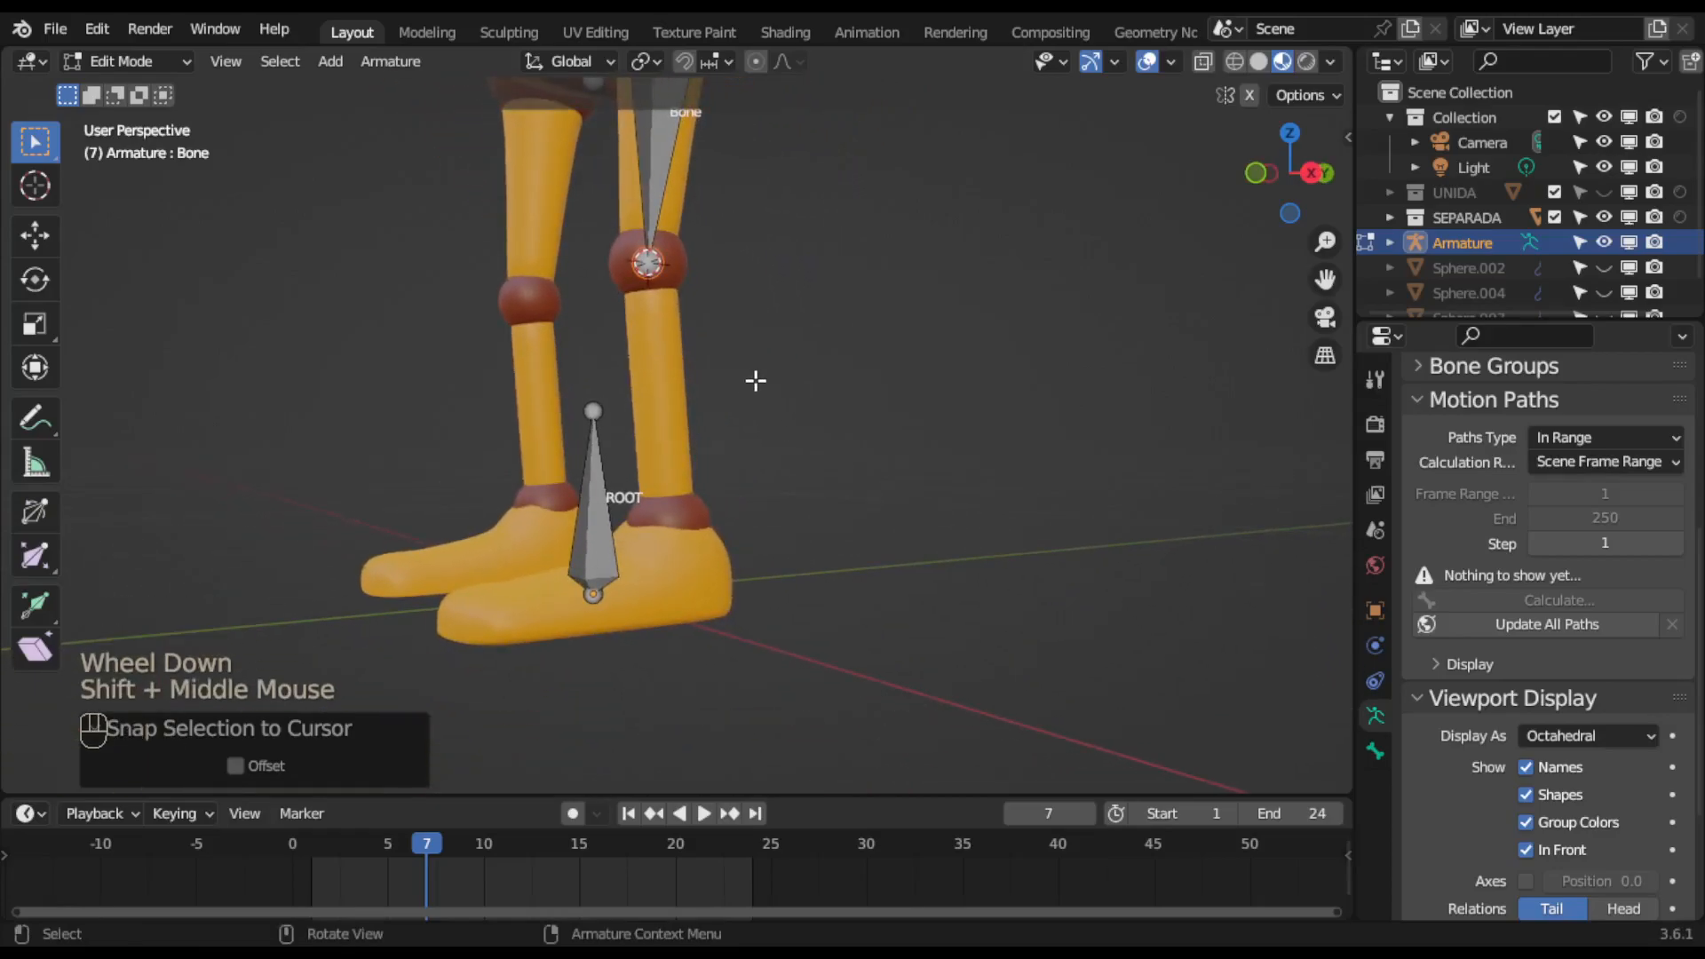
key("e")
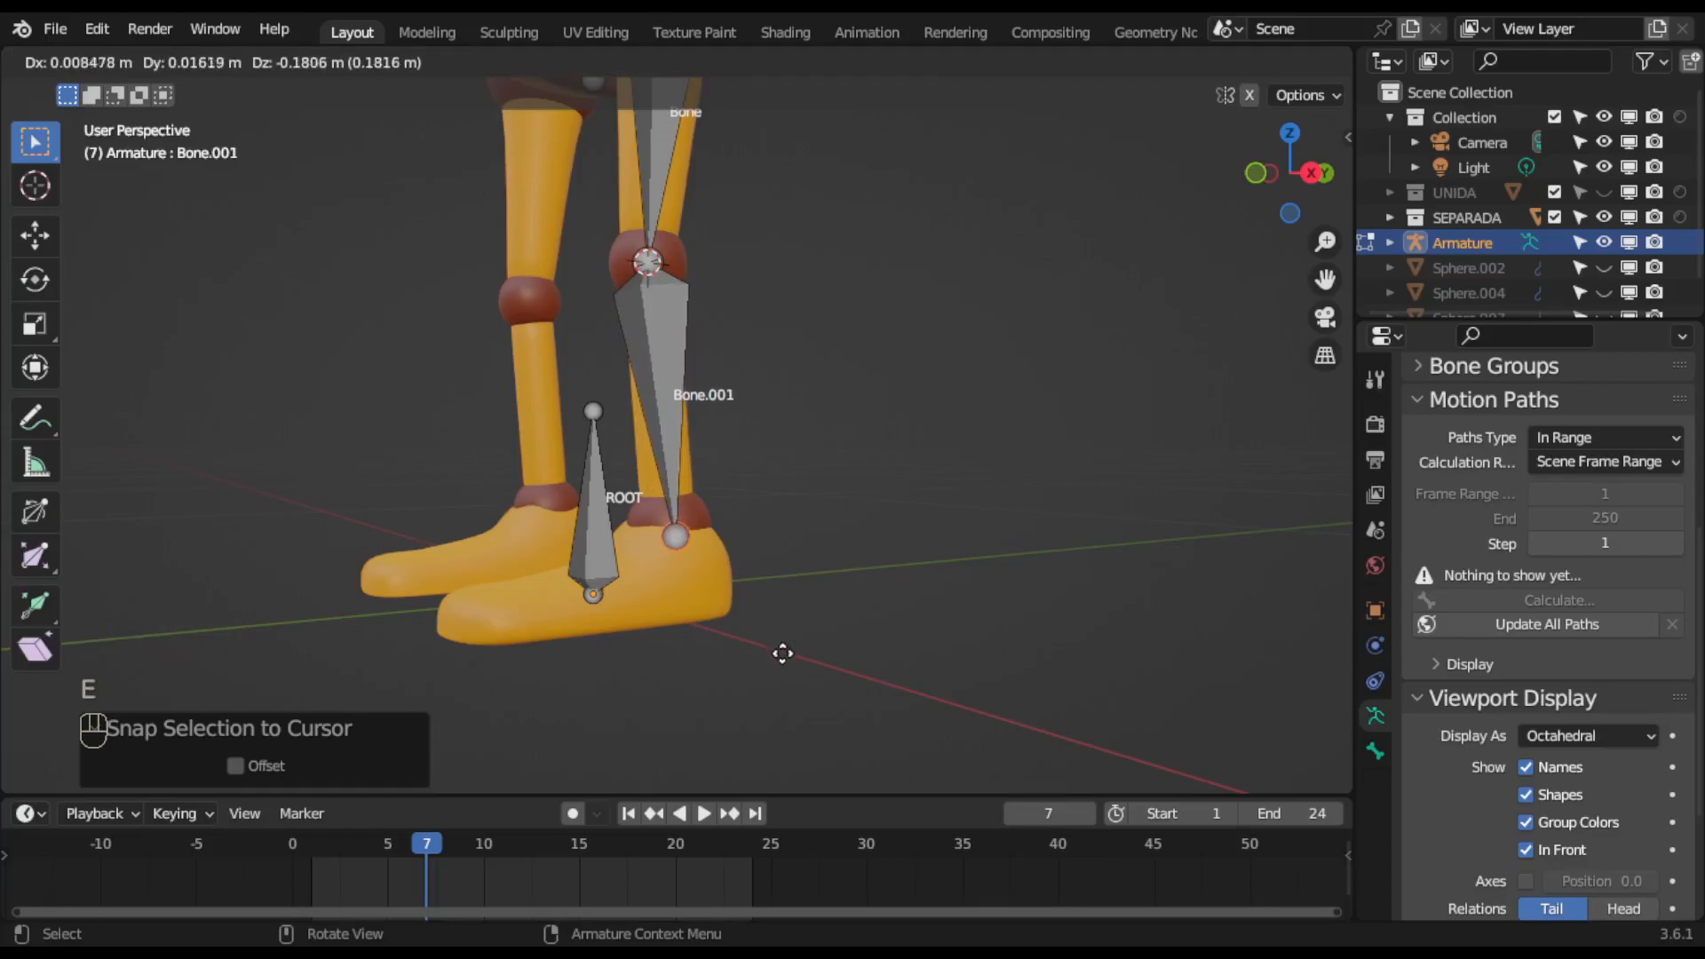
left_click(782, 653)
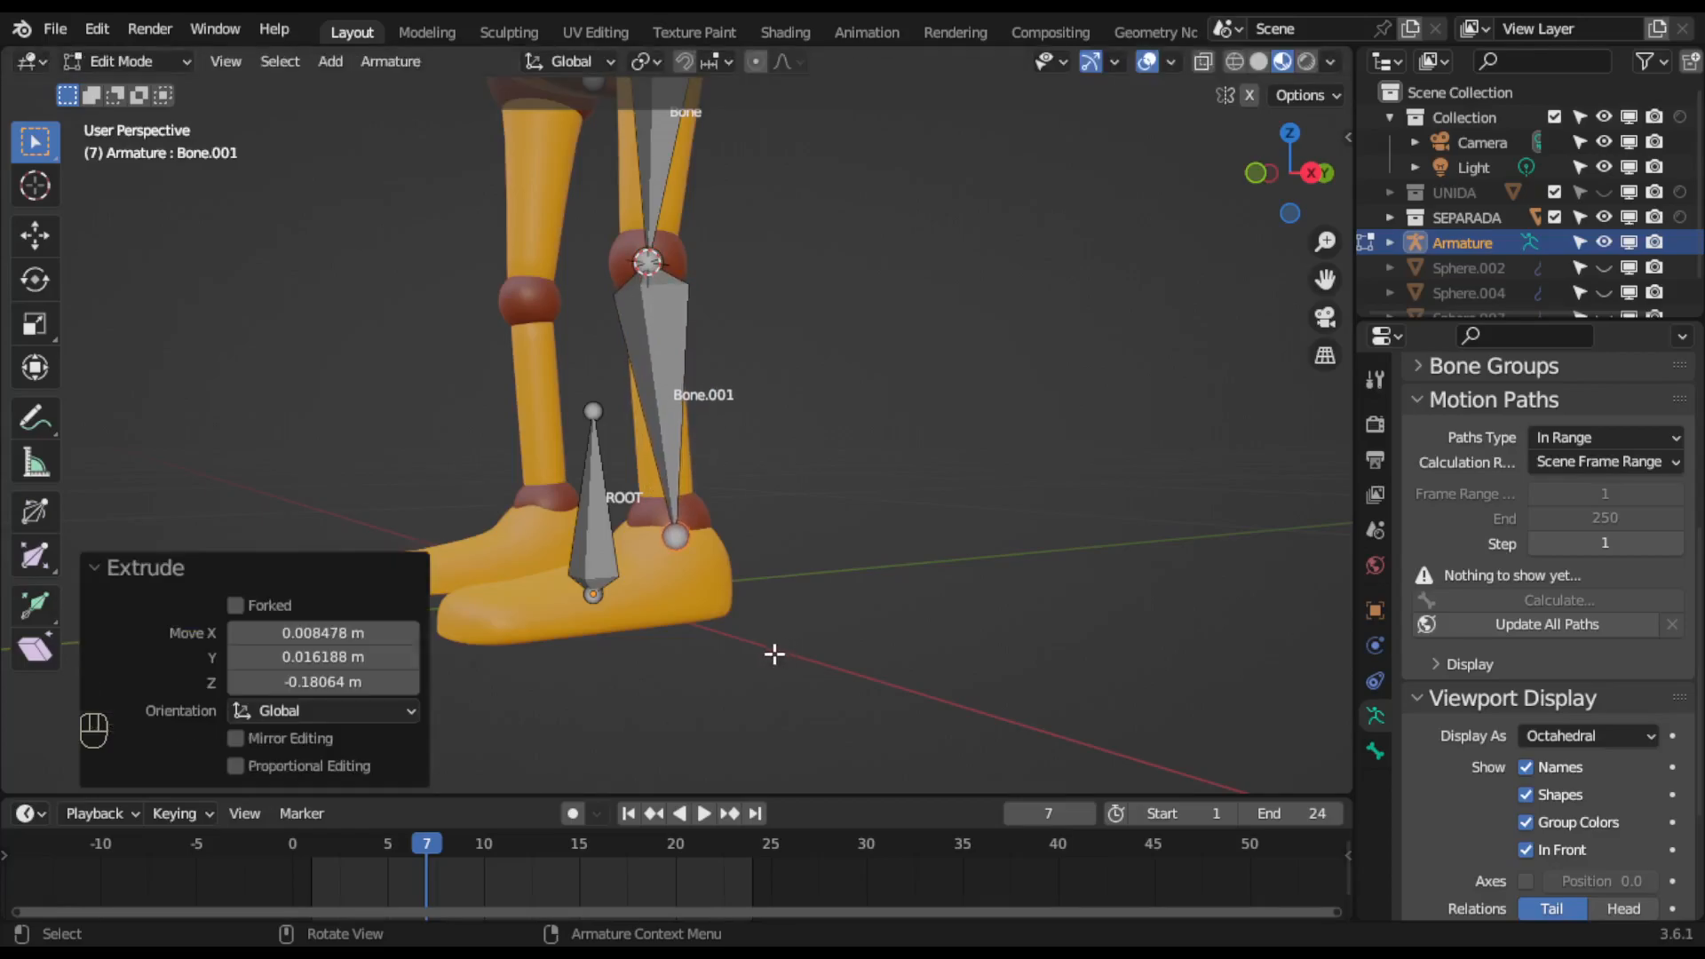
Select the whole ankle ball in the lower-leg mesh and snap the 3D cursor to its centre.
scroll(775, 655, "up", 3)
middle_click_drag(772, 655, 701, 612)
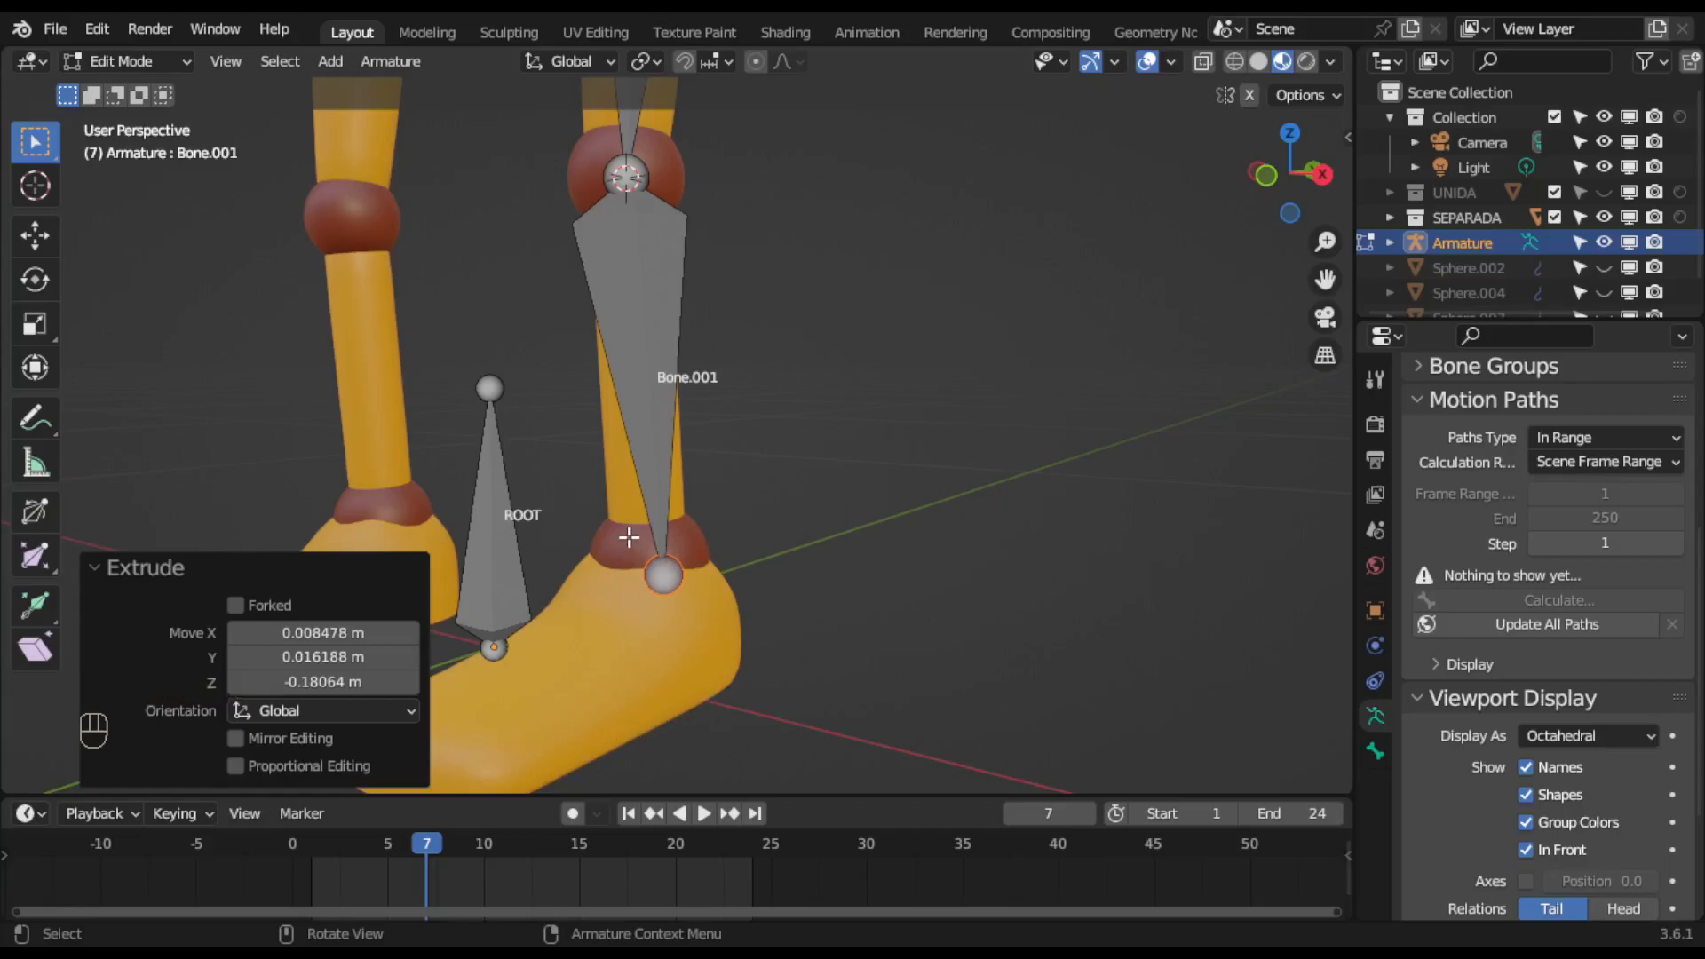
key("Tab")
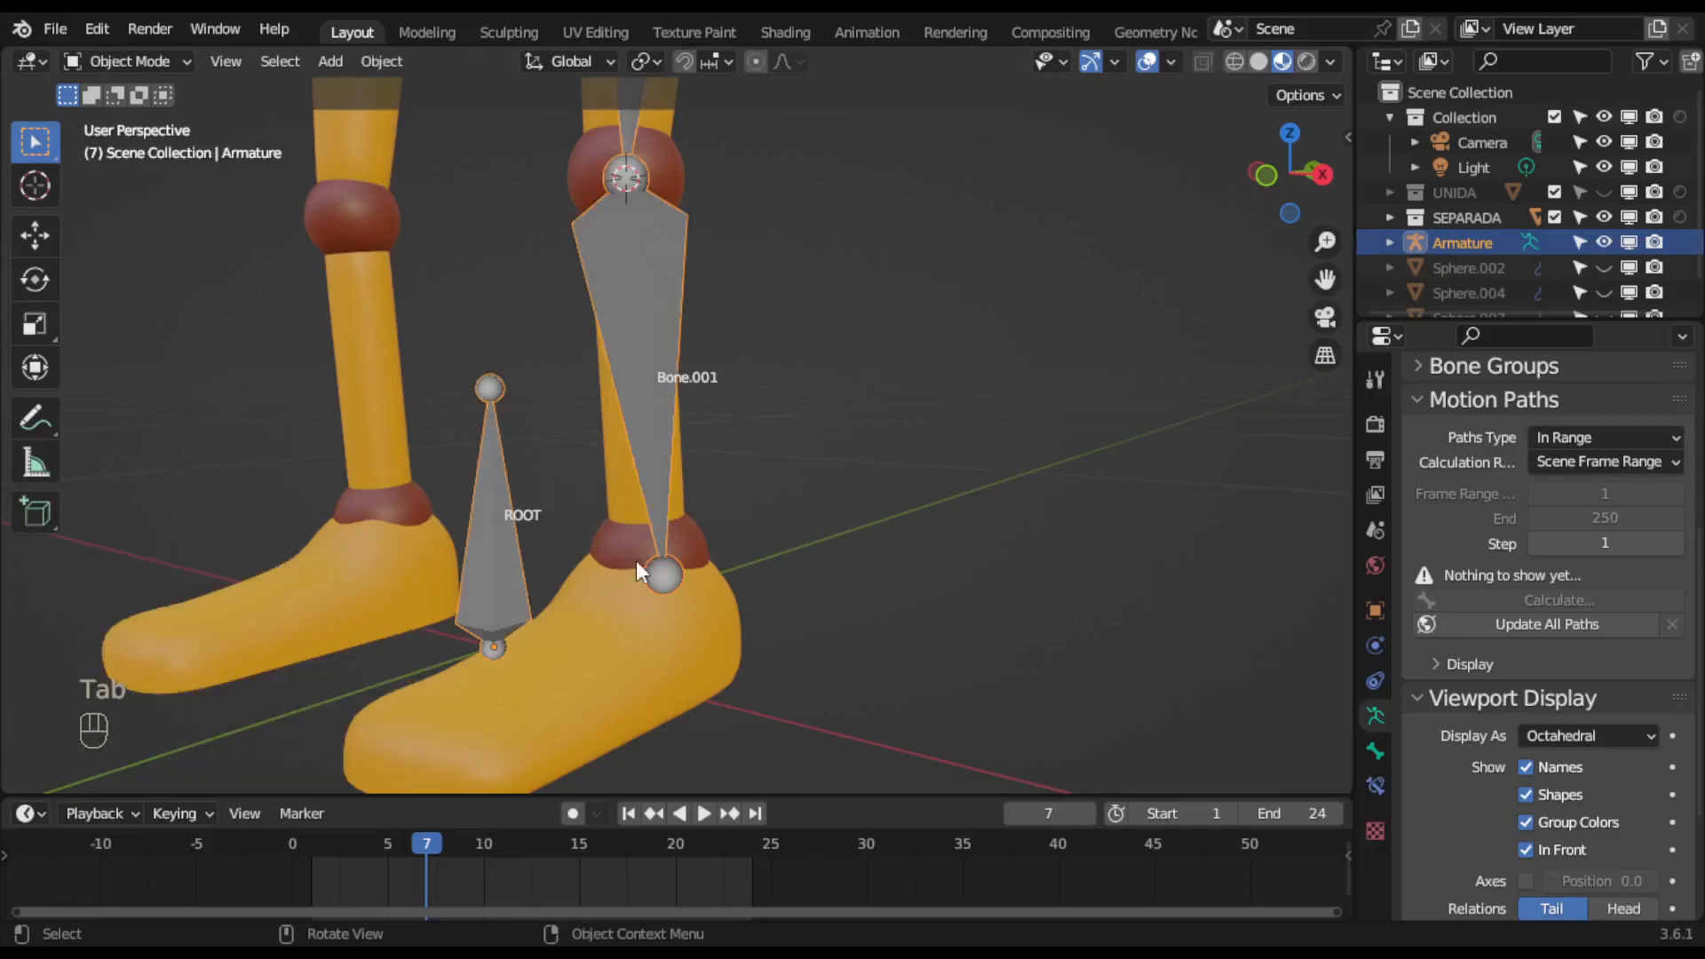
left_click(629, 556)
key("Tab")
left_click(628, 554)
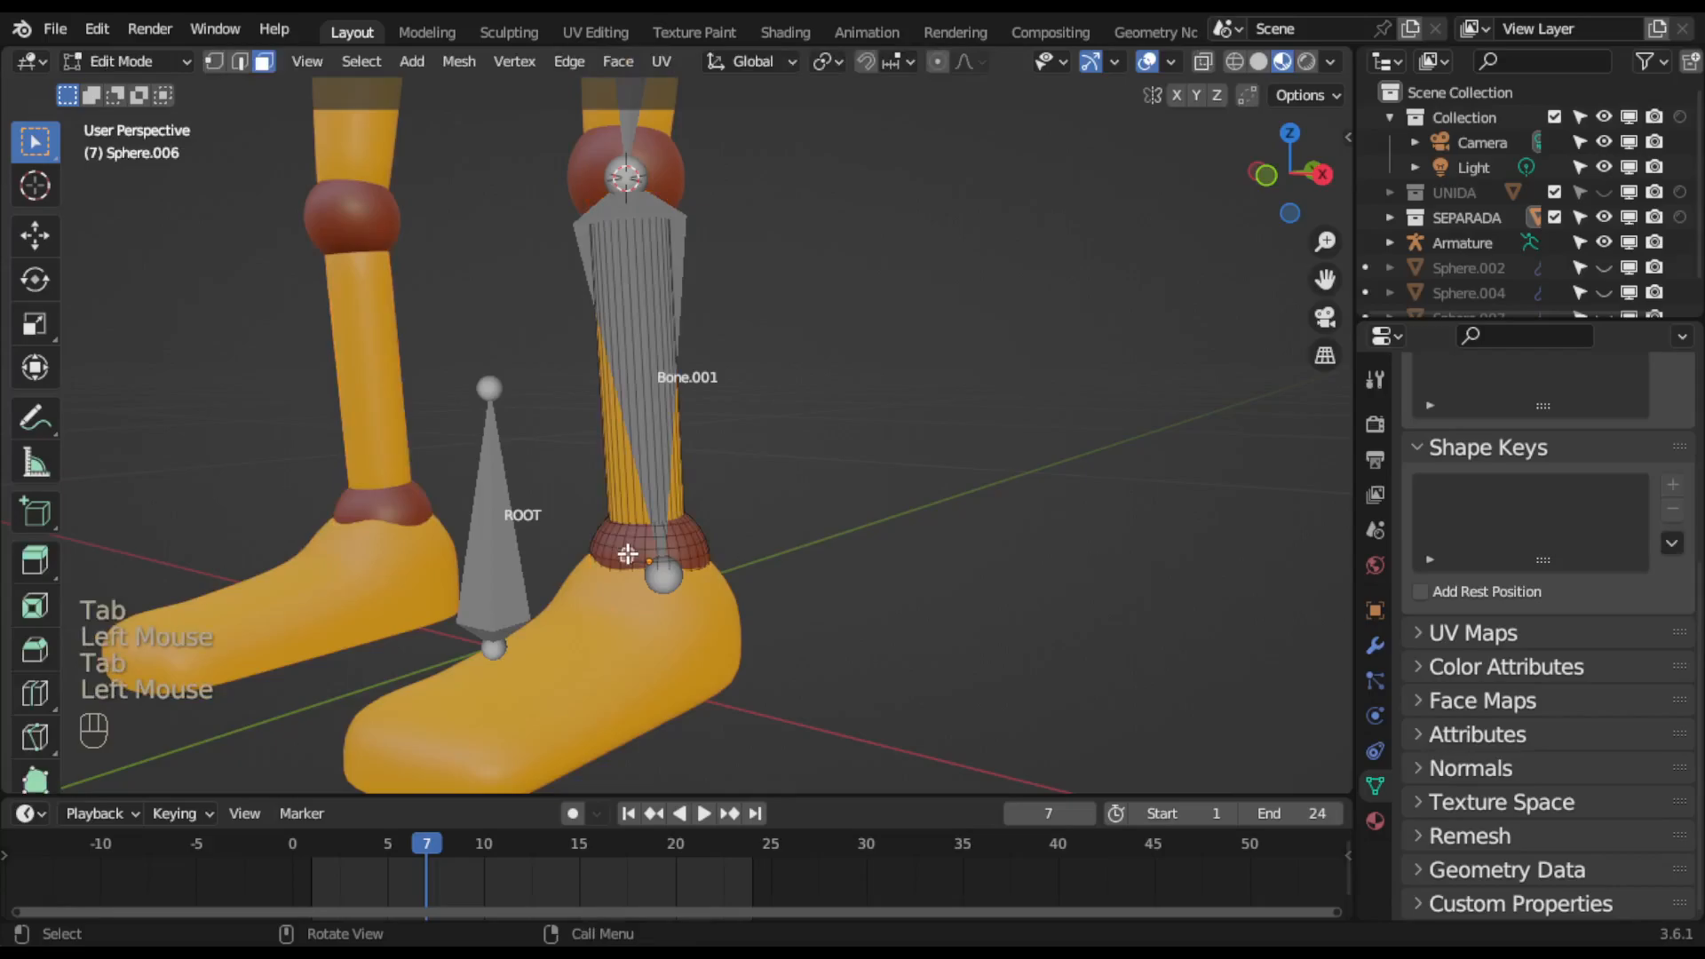
key("l")
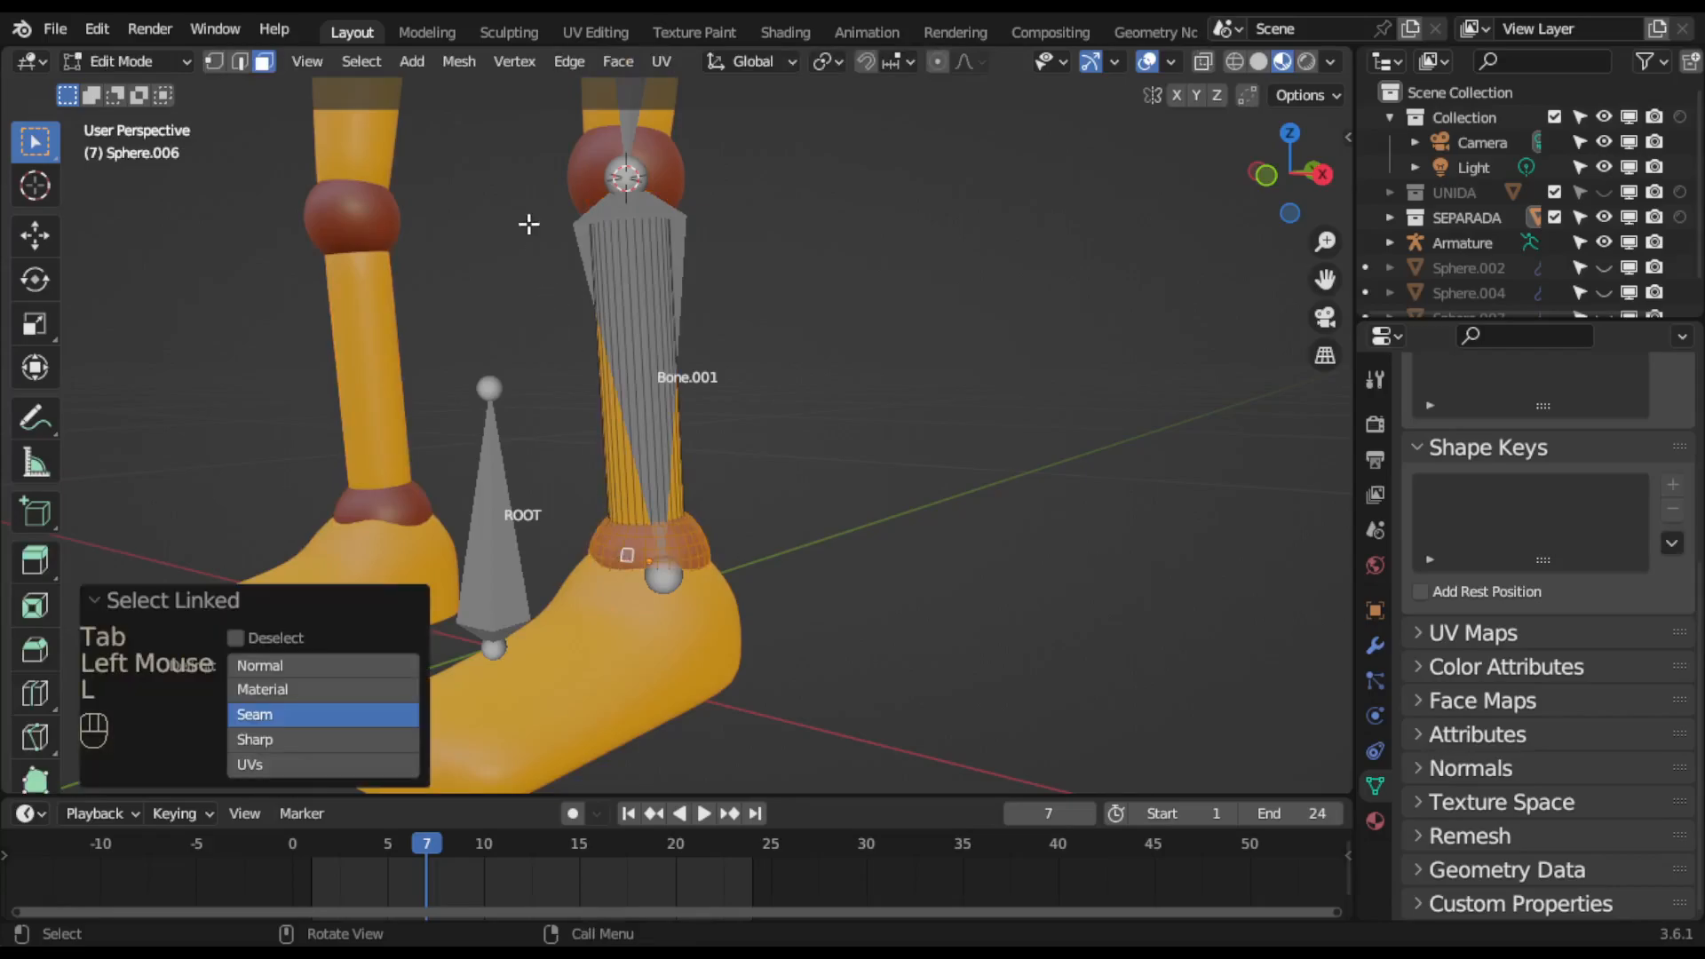
left_click(458, 64)
mouse_move(568, 140)
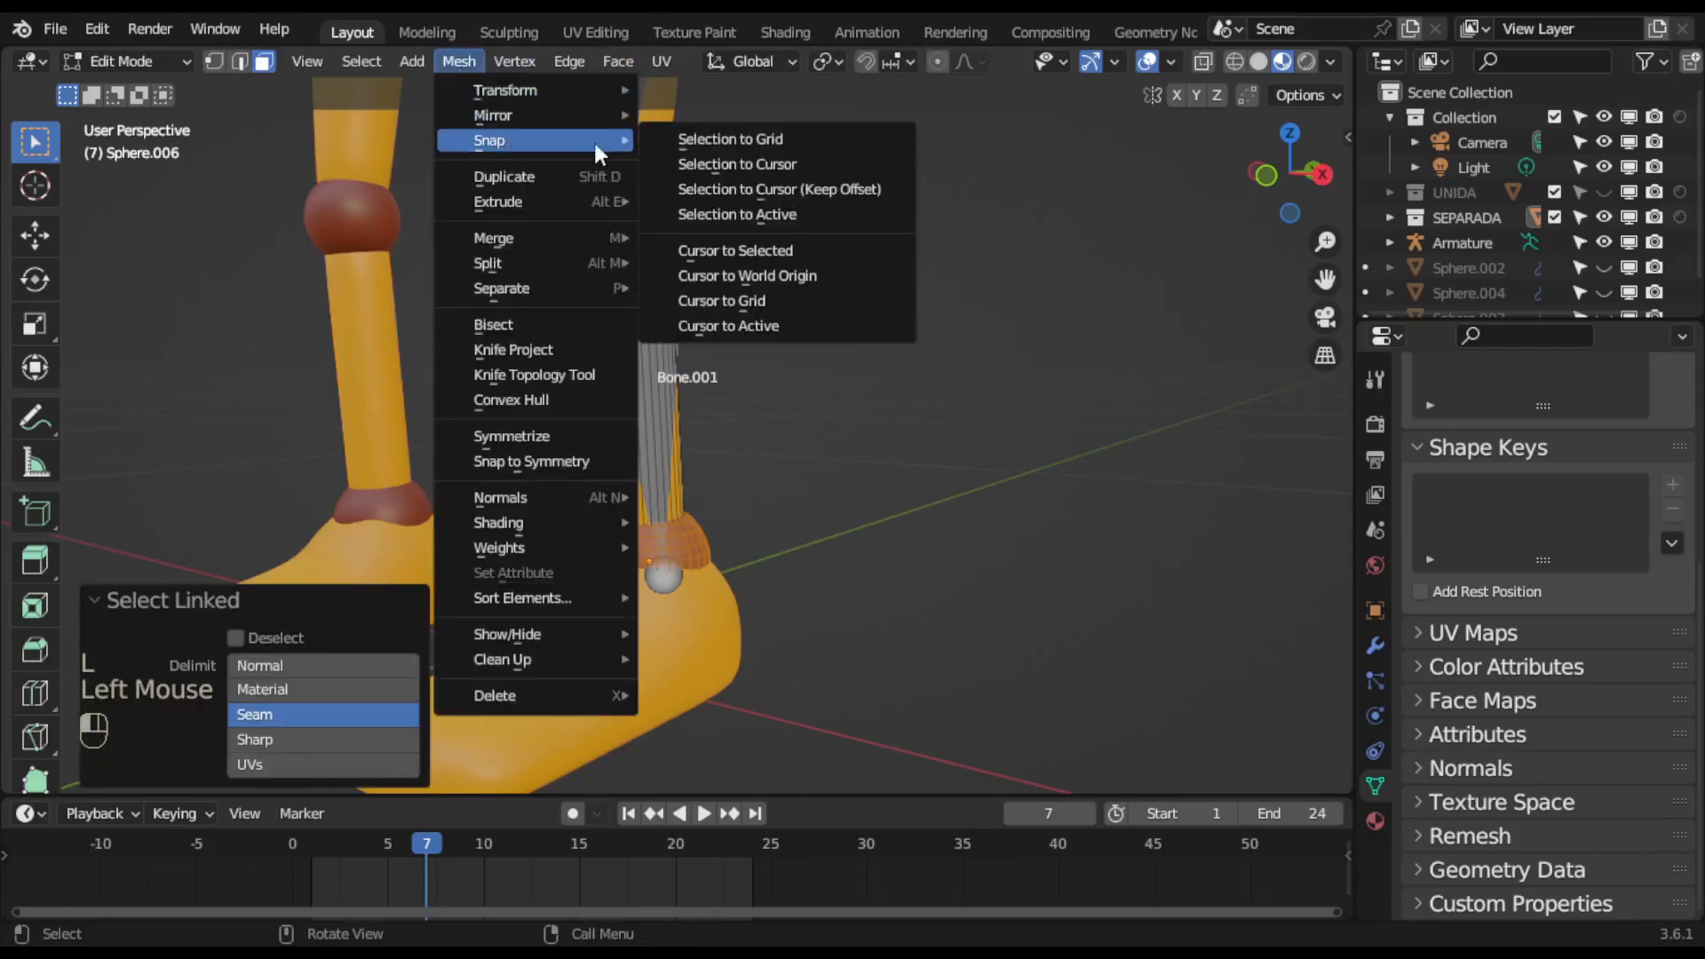
left_click(749, 249)
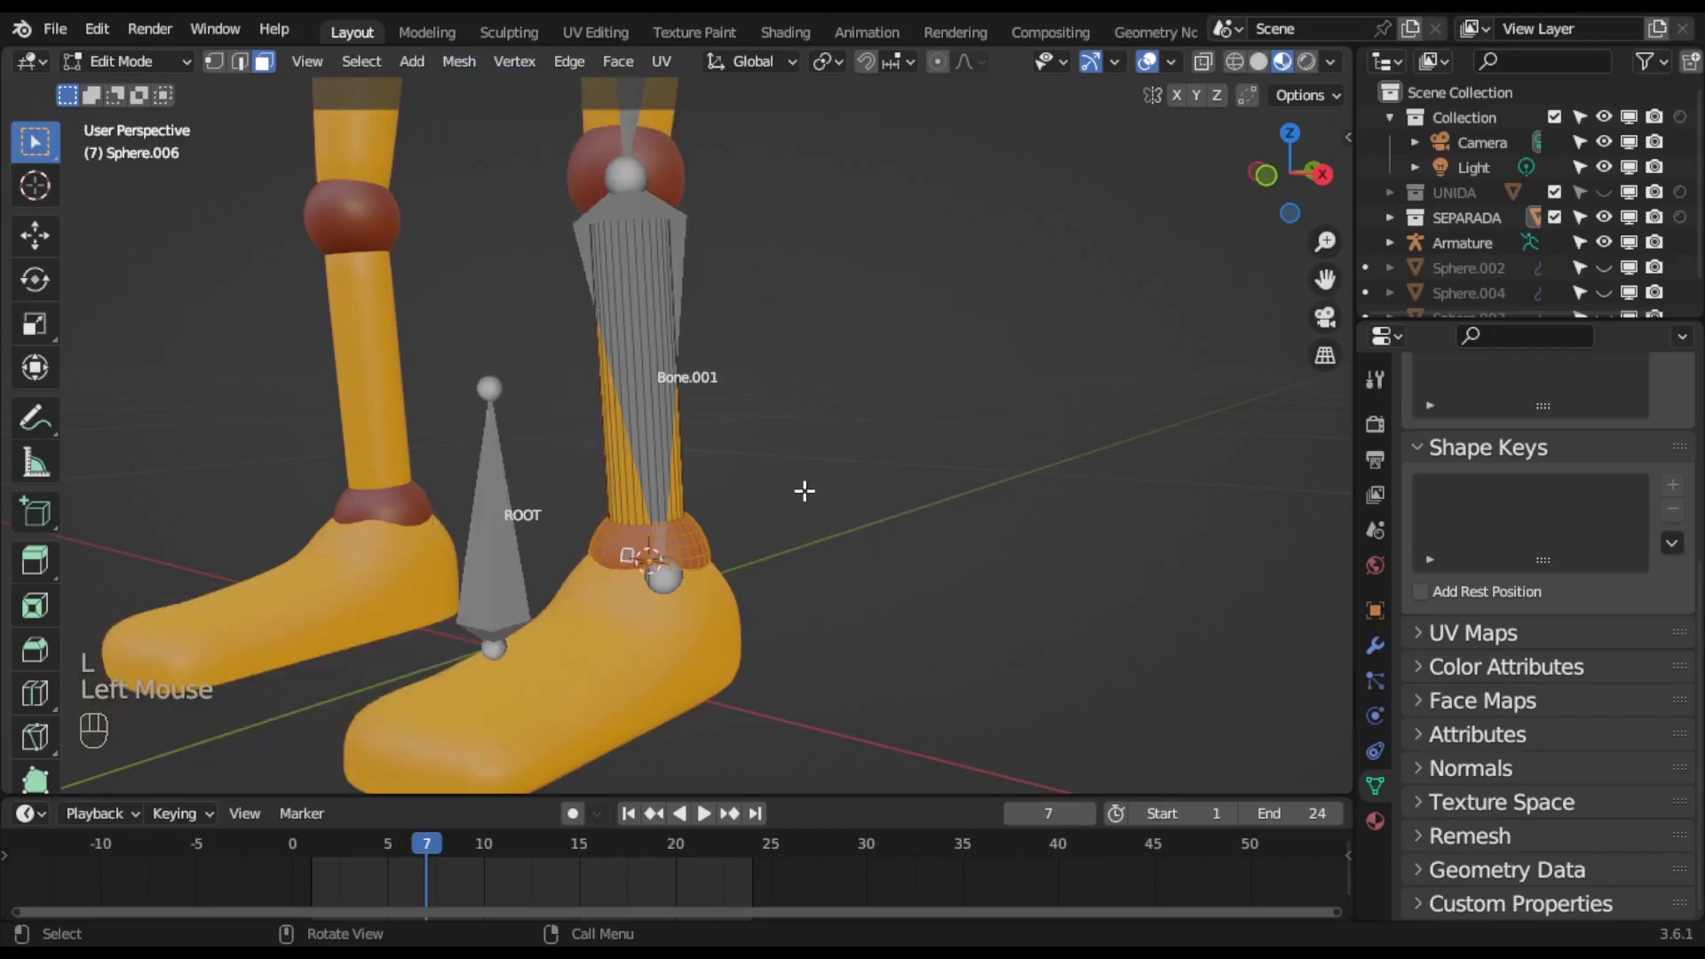
Try snapping the 3D cursor to the lower-leg bone's tail at the ankle, and undo back to Object Mode.
key("Tab")
left_click(661, 576)
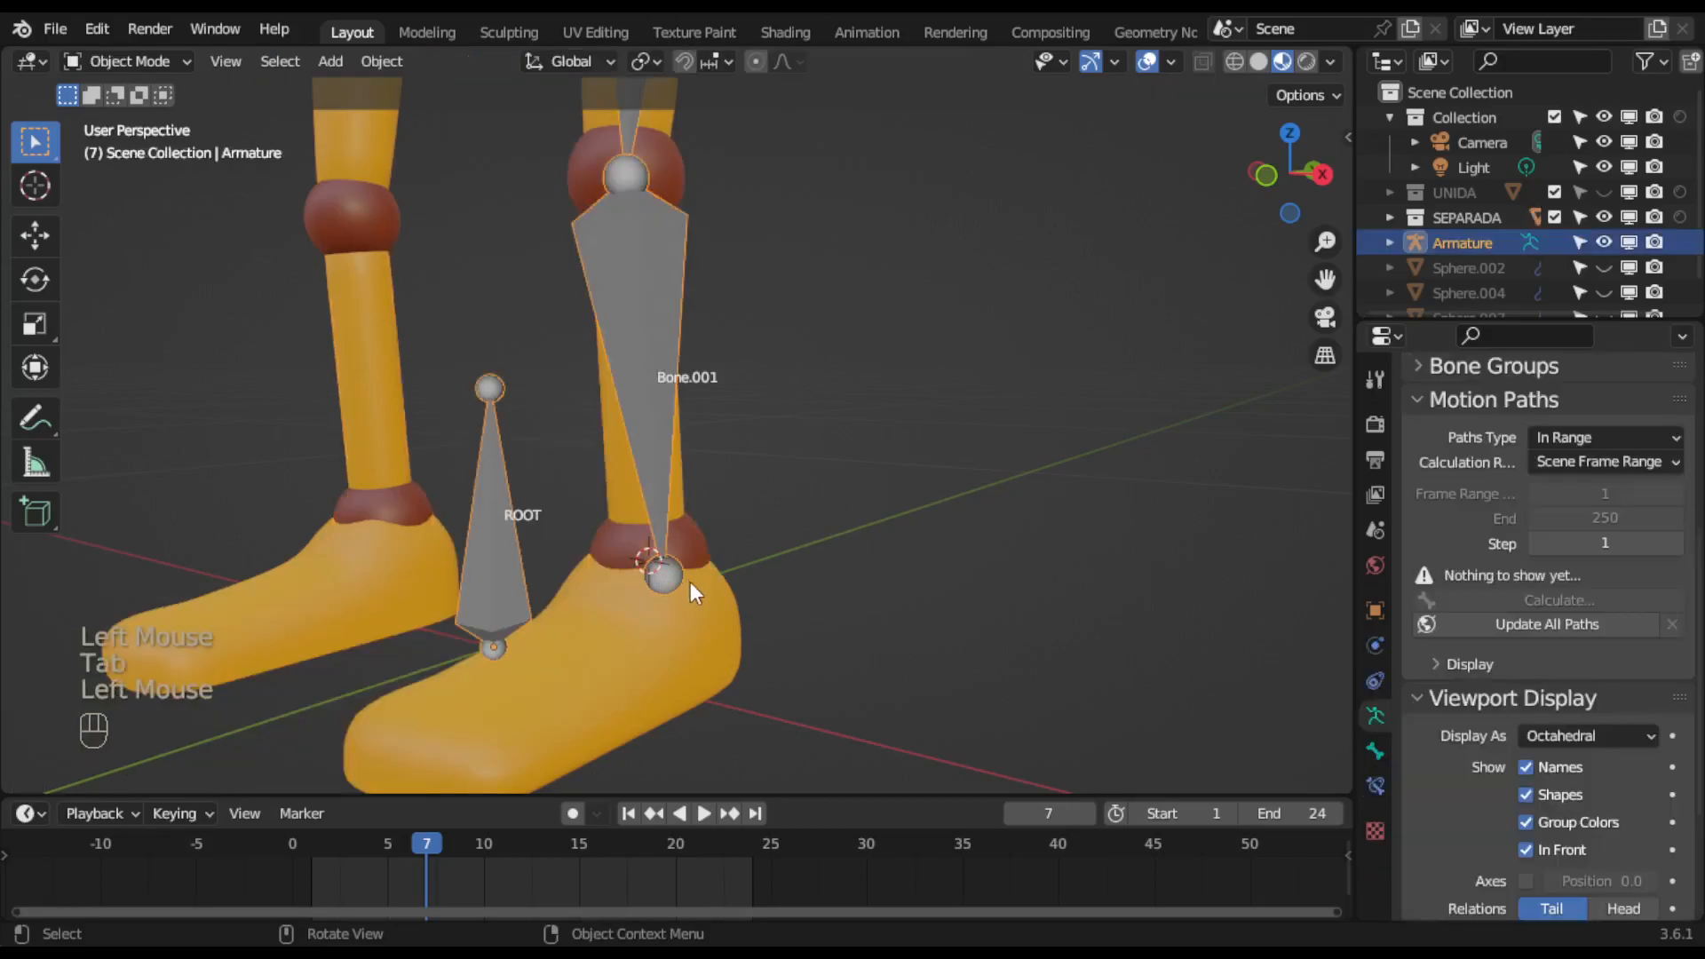
key("Tab")
left_click(673, 576)
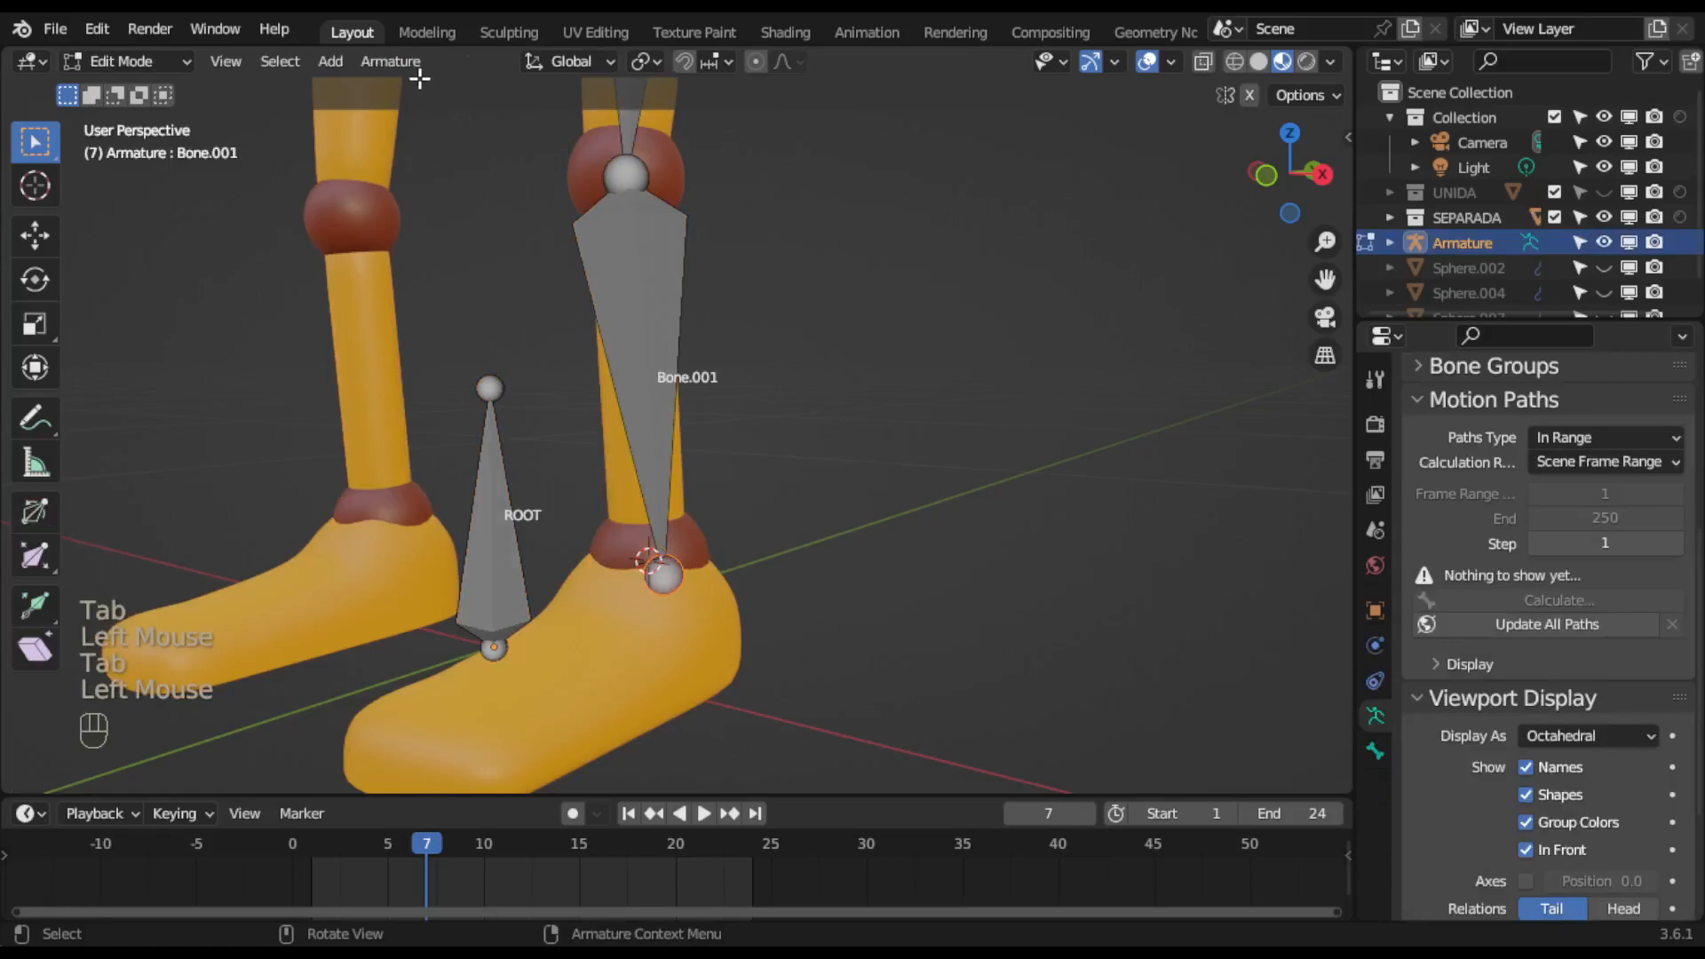
left_click(391, 62)
mouse_move(450, 146)
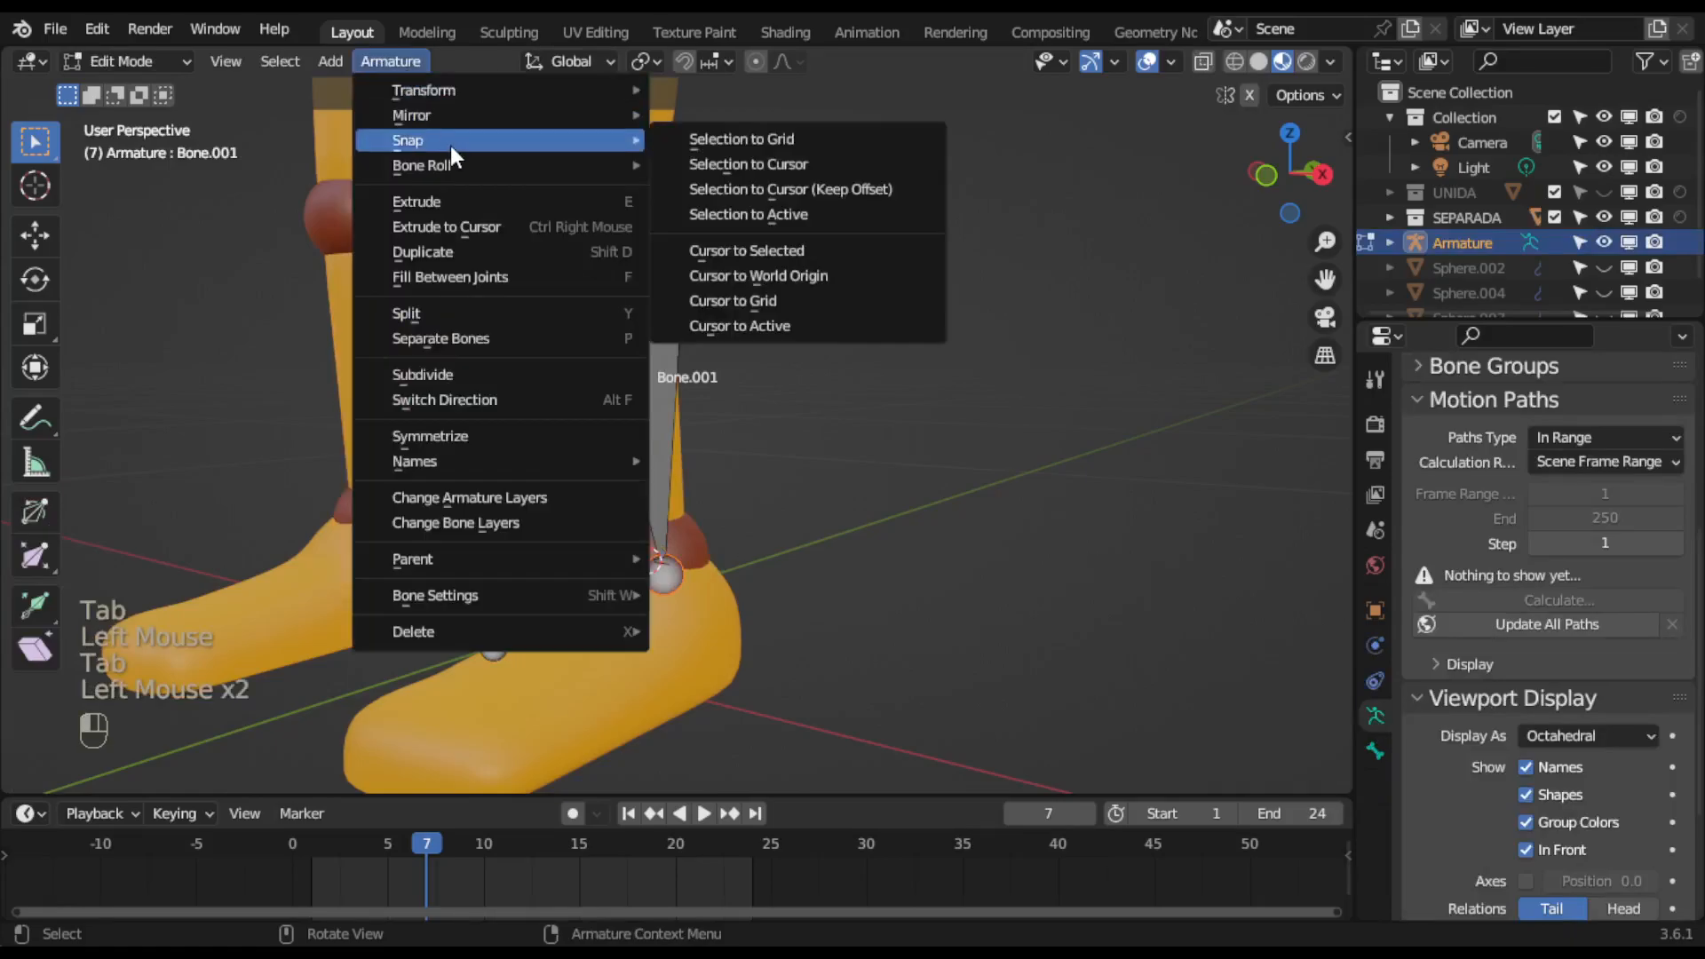
left_click(749, 250)
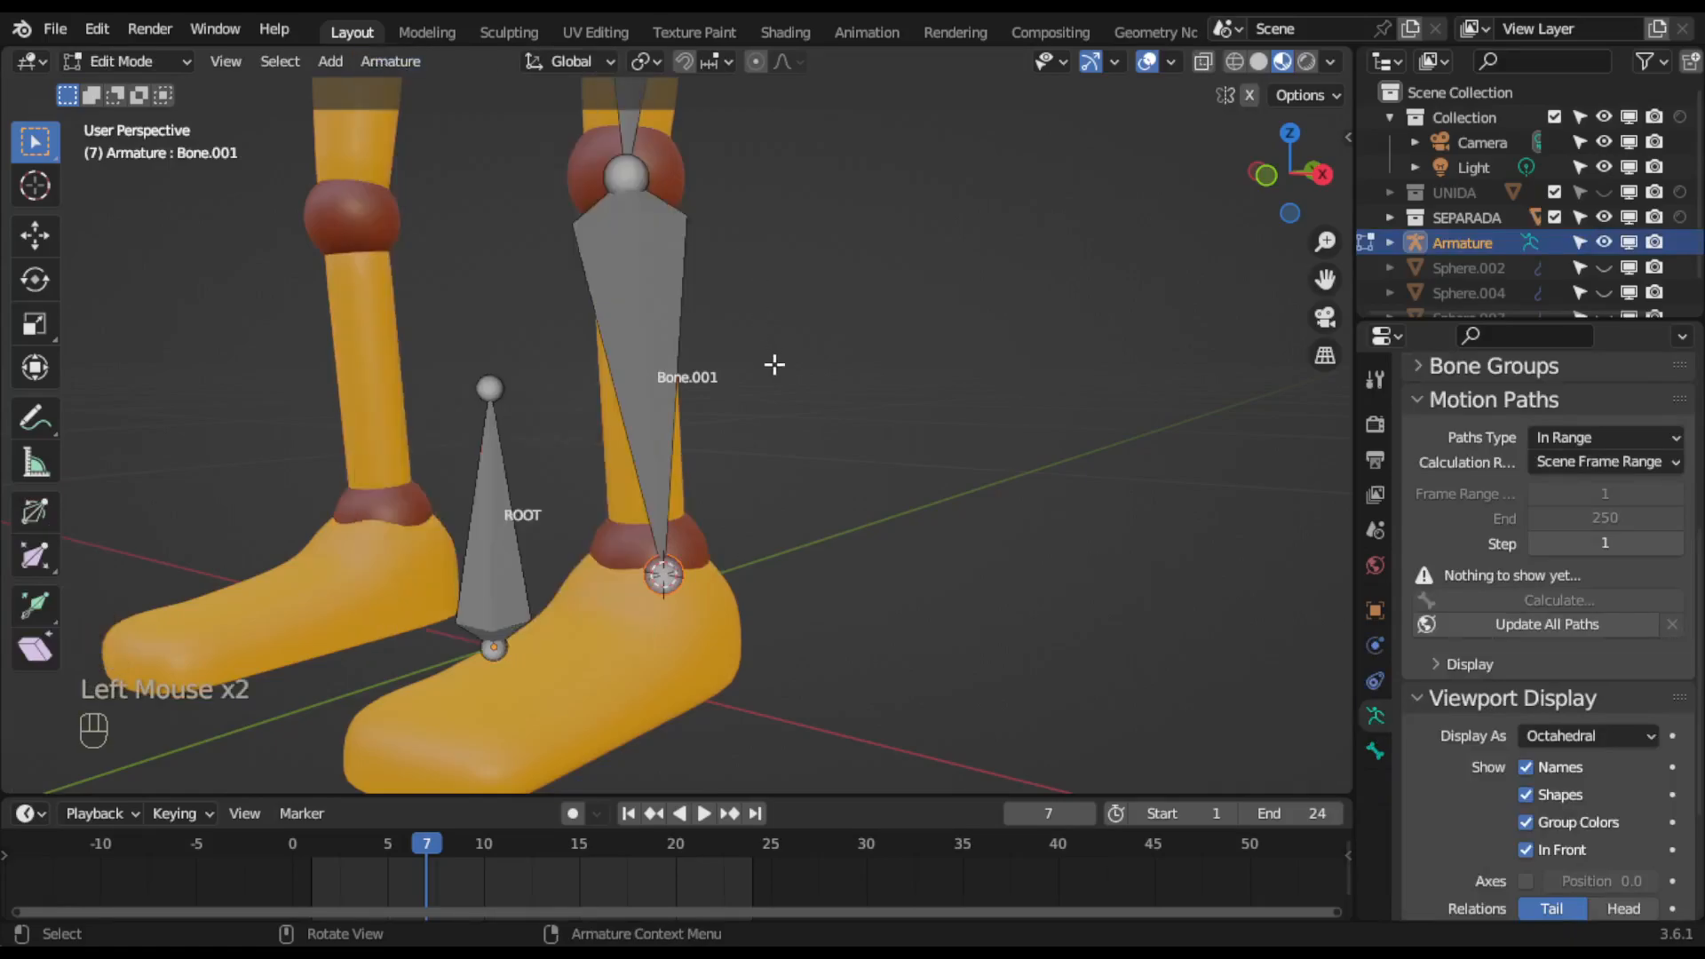
key("ctrl+z")
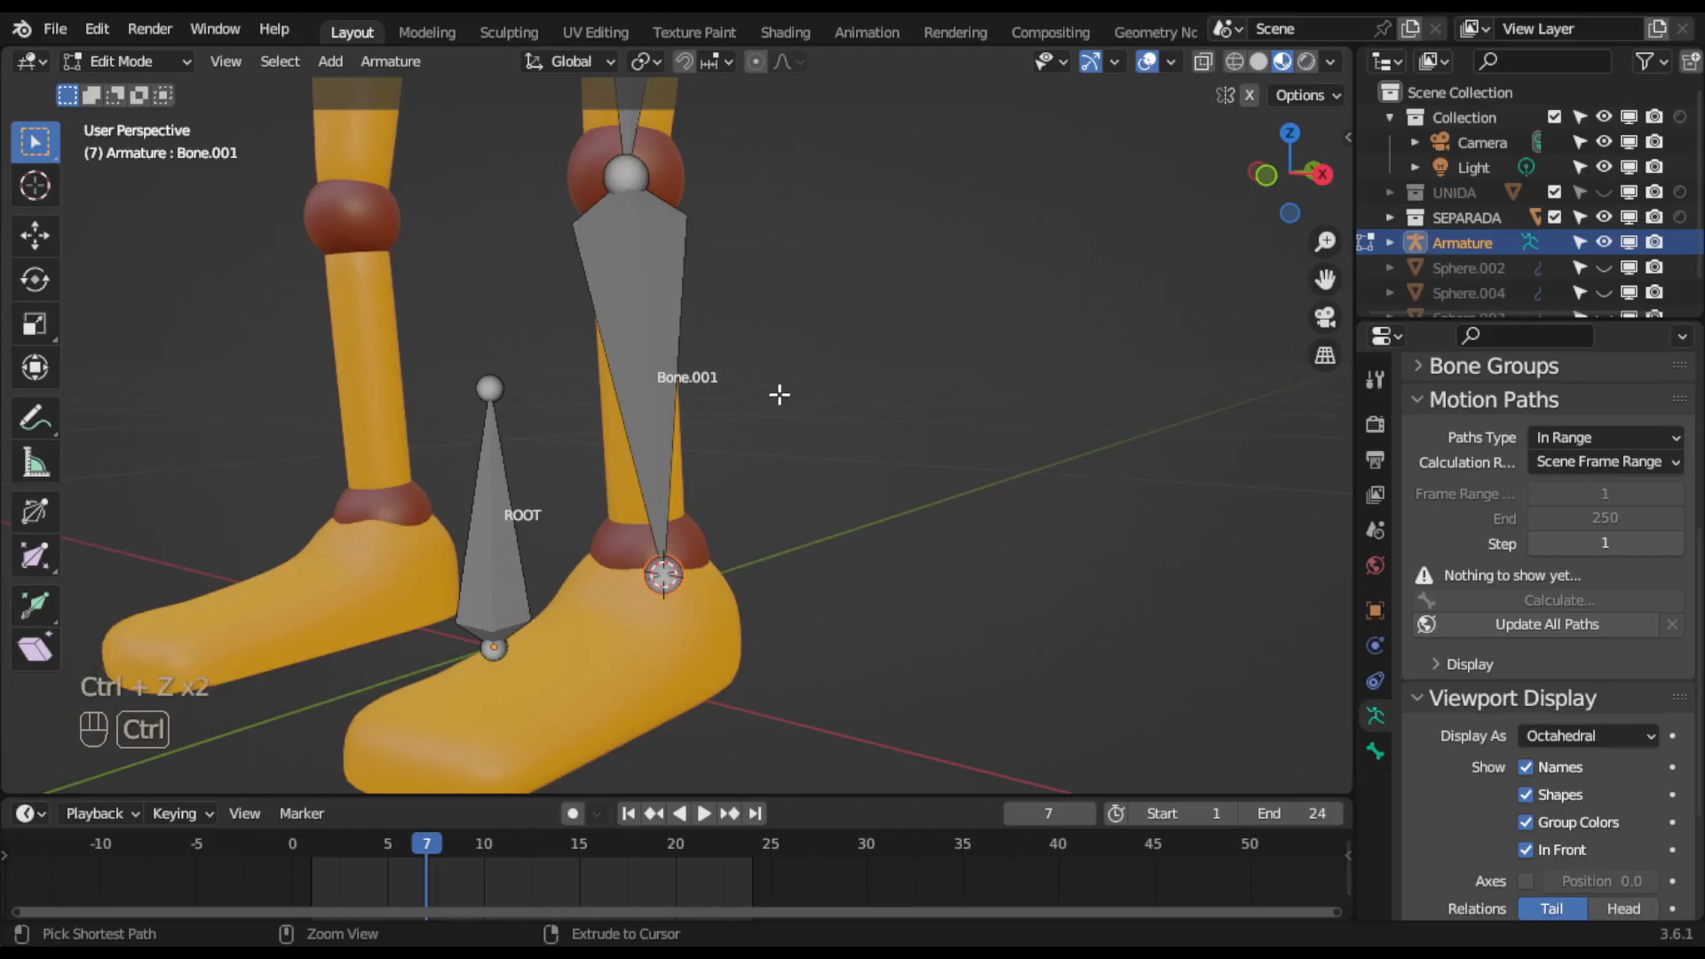
key("ctrl+z")
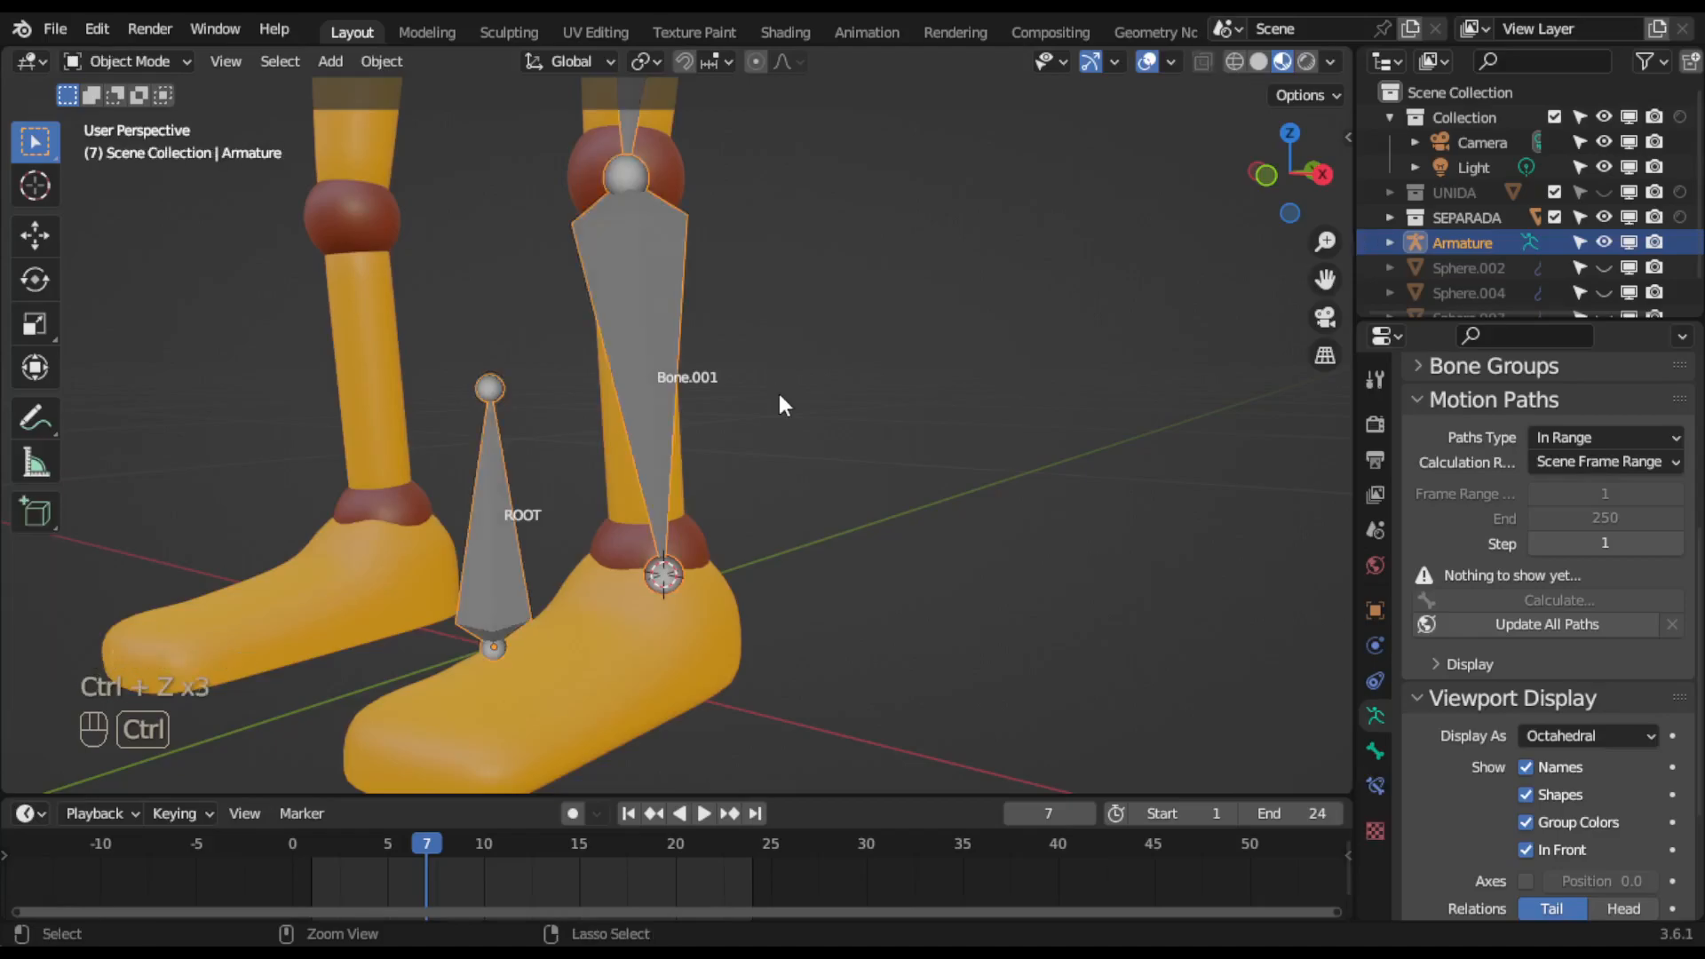
Select the whole ankle ball in the lower-leg mesh and snap the 3D cursor to the selection.
left_click(694, 541)
key("Tab")
left_click(689, 539)
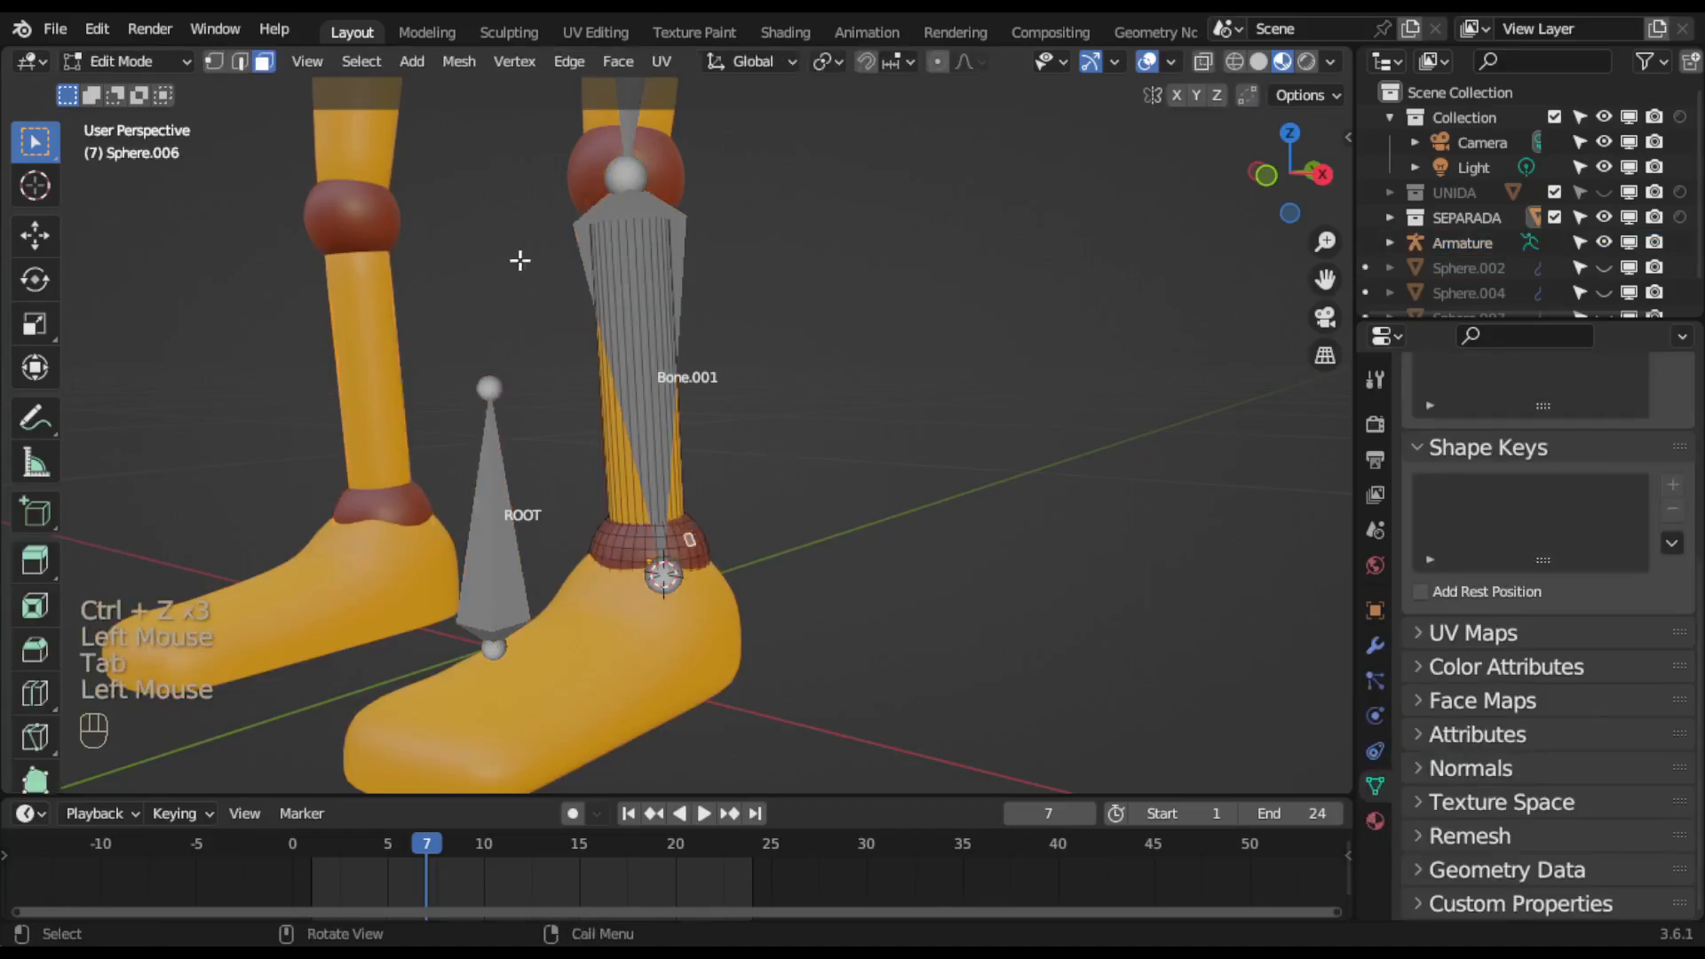
key("l")
key("l")
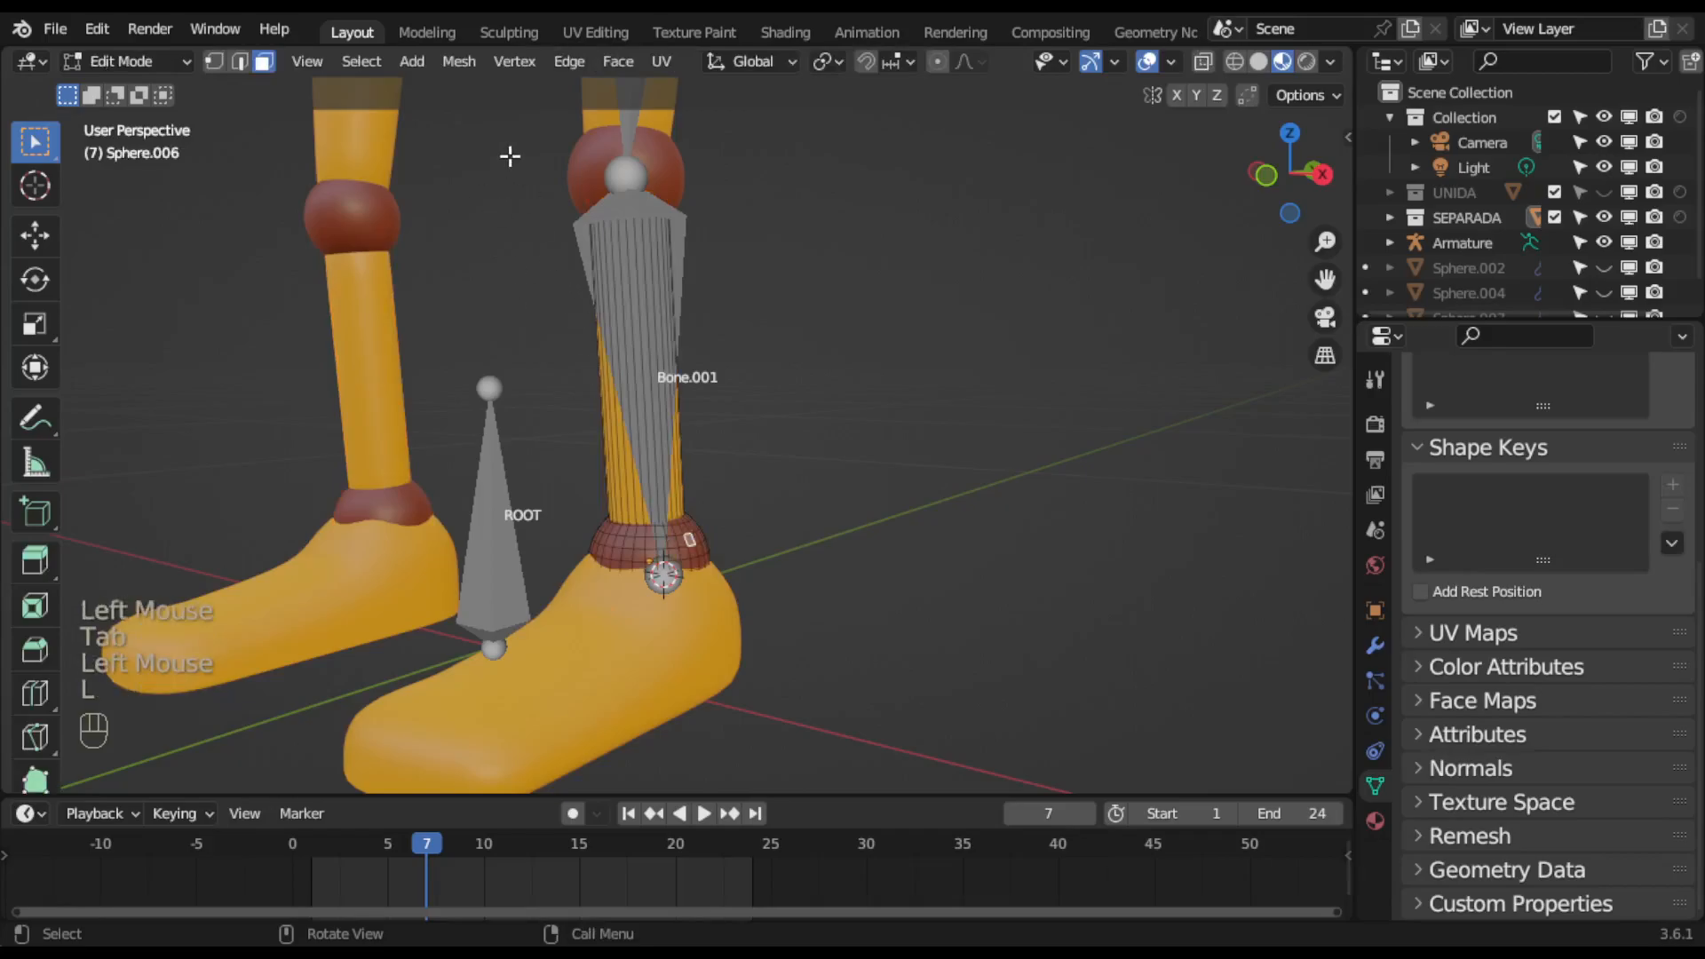
left_click(706, 546)
left_click(680, 545)
key("l")
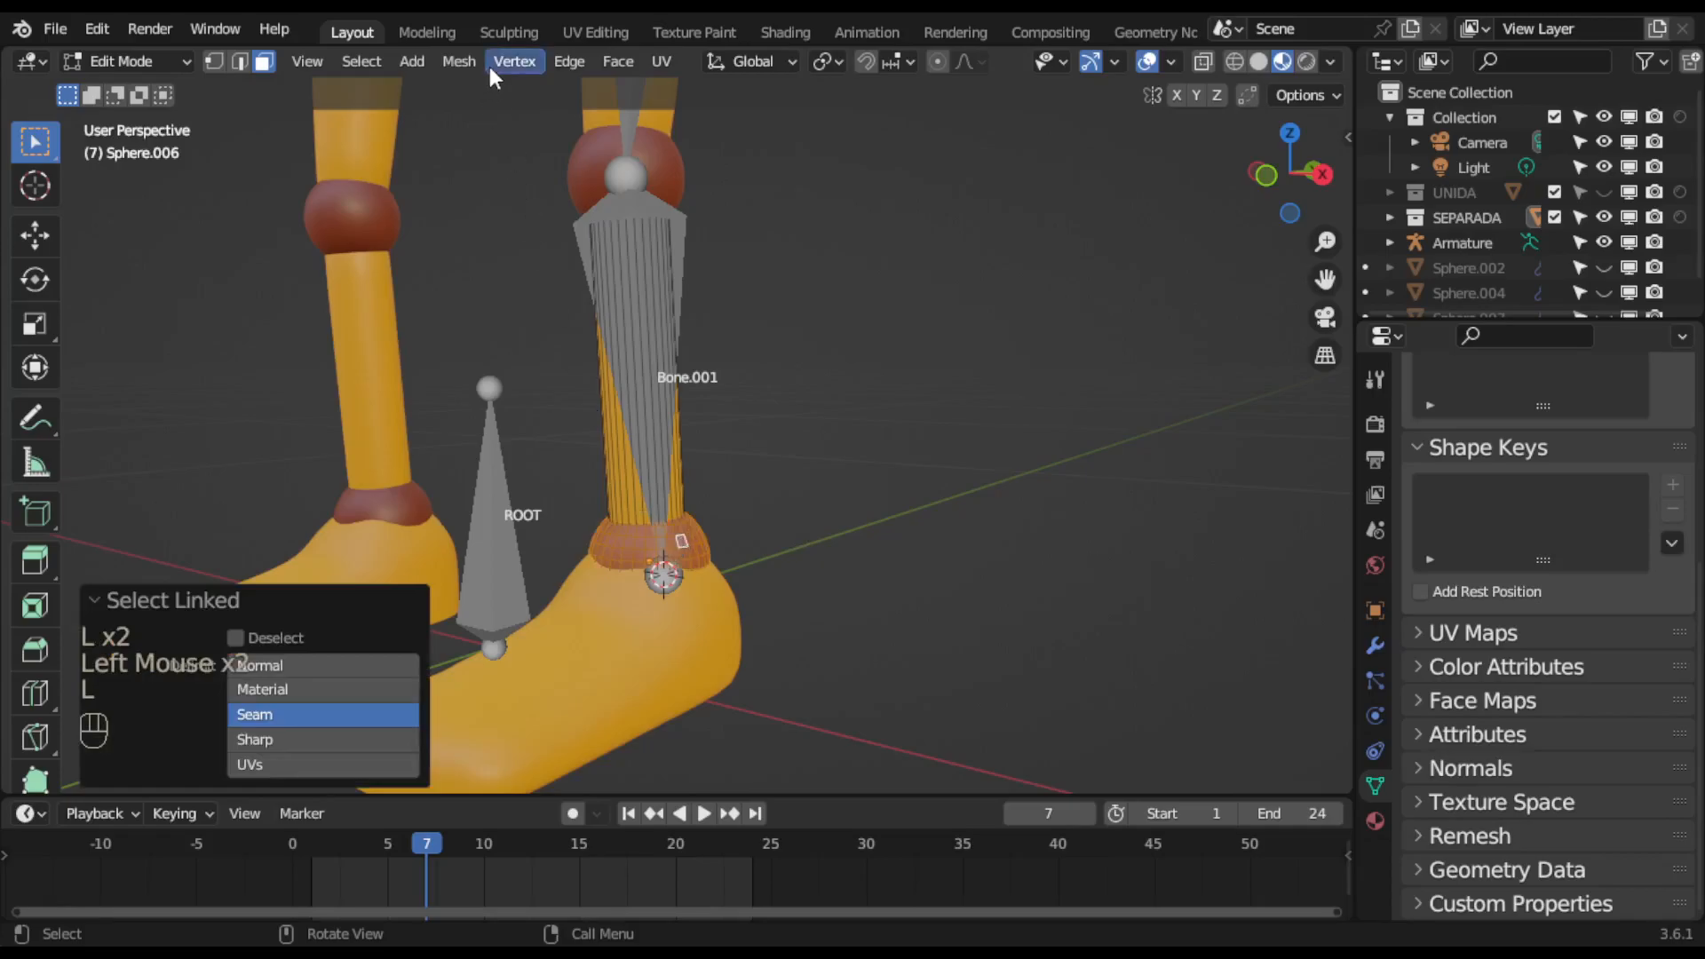
left_click(459, 62)
mouse_move(525, 137)
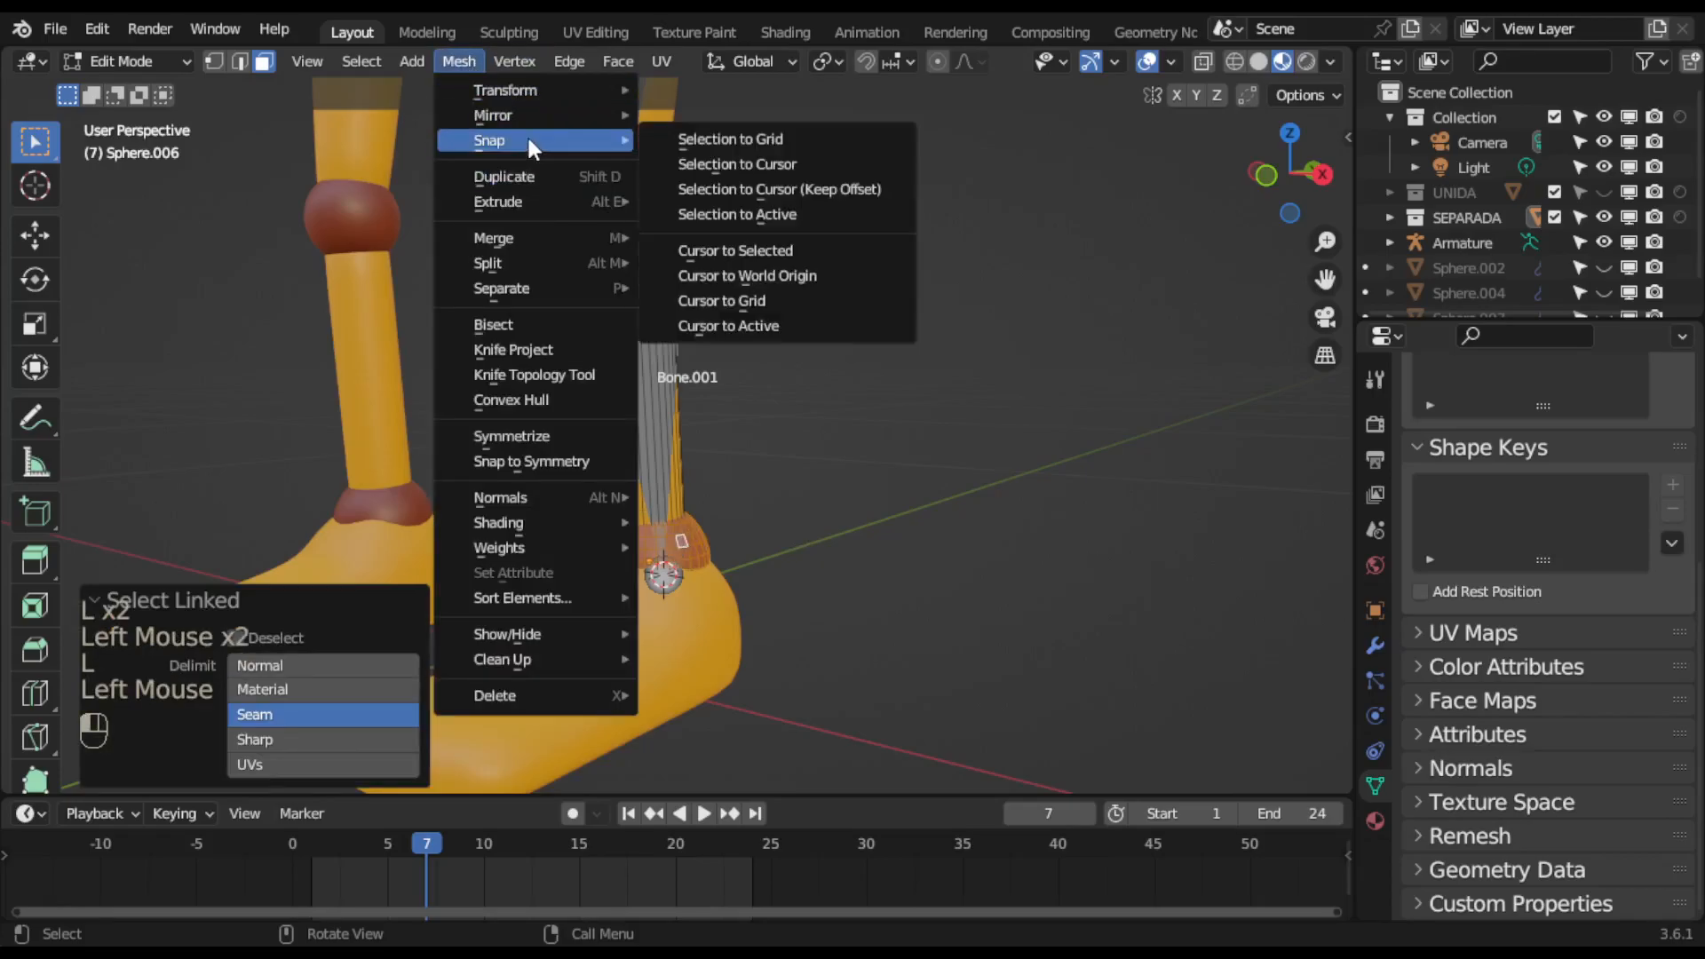
left_click(739, 254)
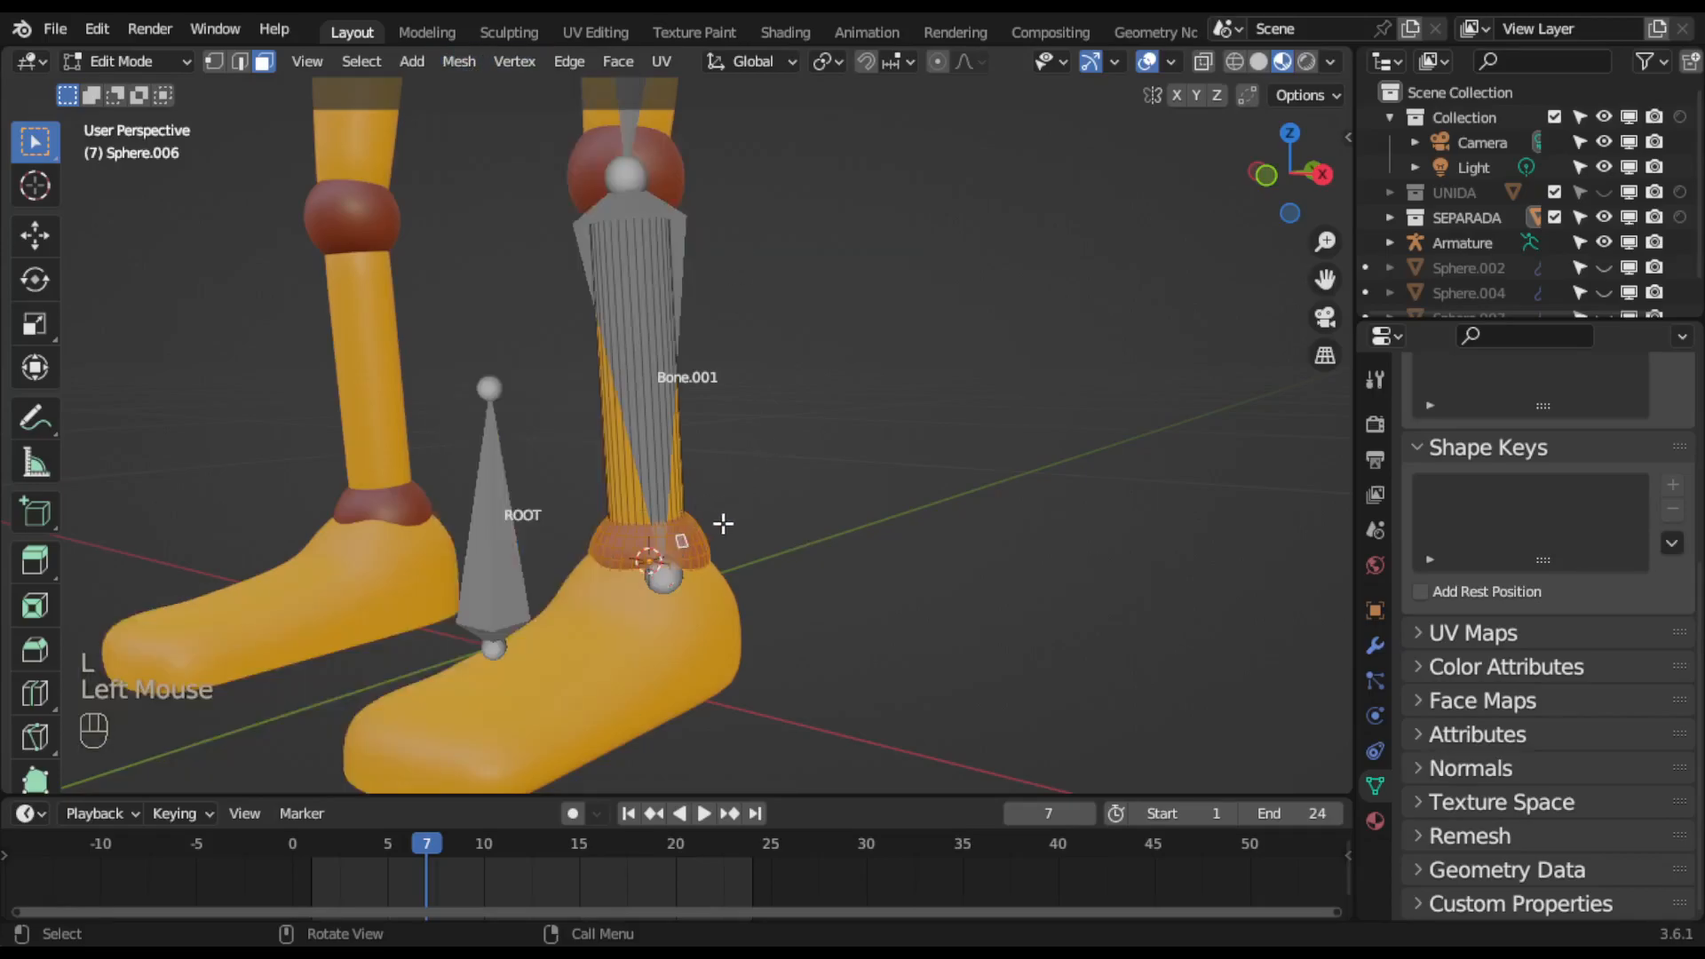
Return to editing the armature and snap the lower-leg bone's tail to the 3D cursor in the ankle ball.
key("Tab")
left_click(745, 451)
left_click(658, 393)
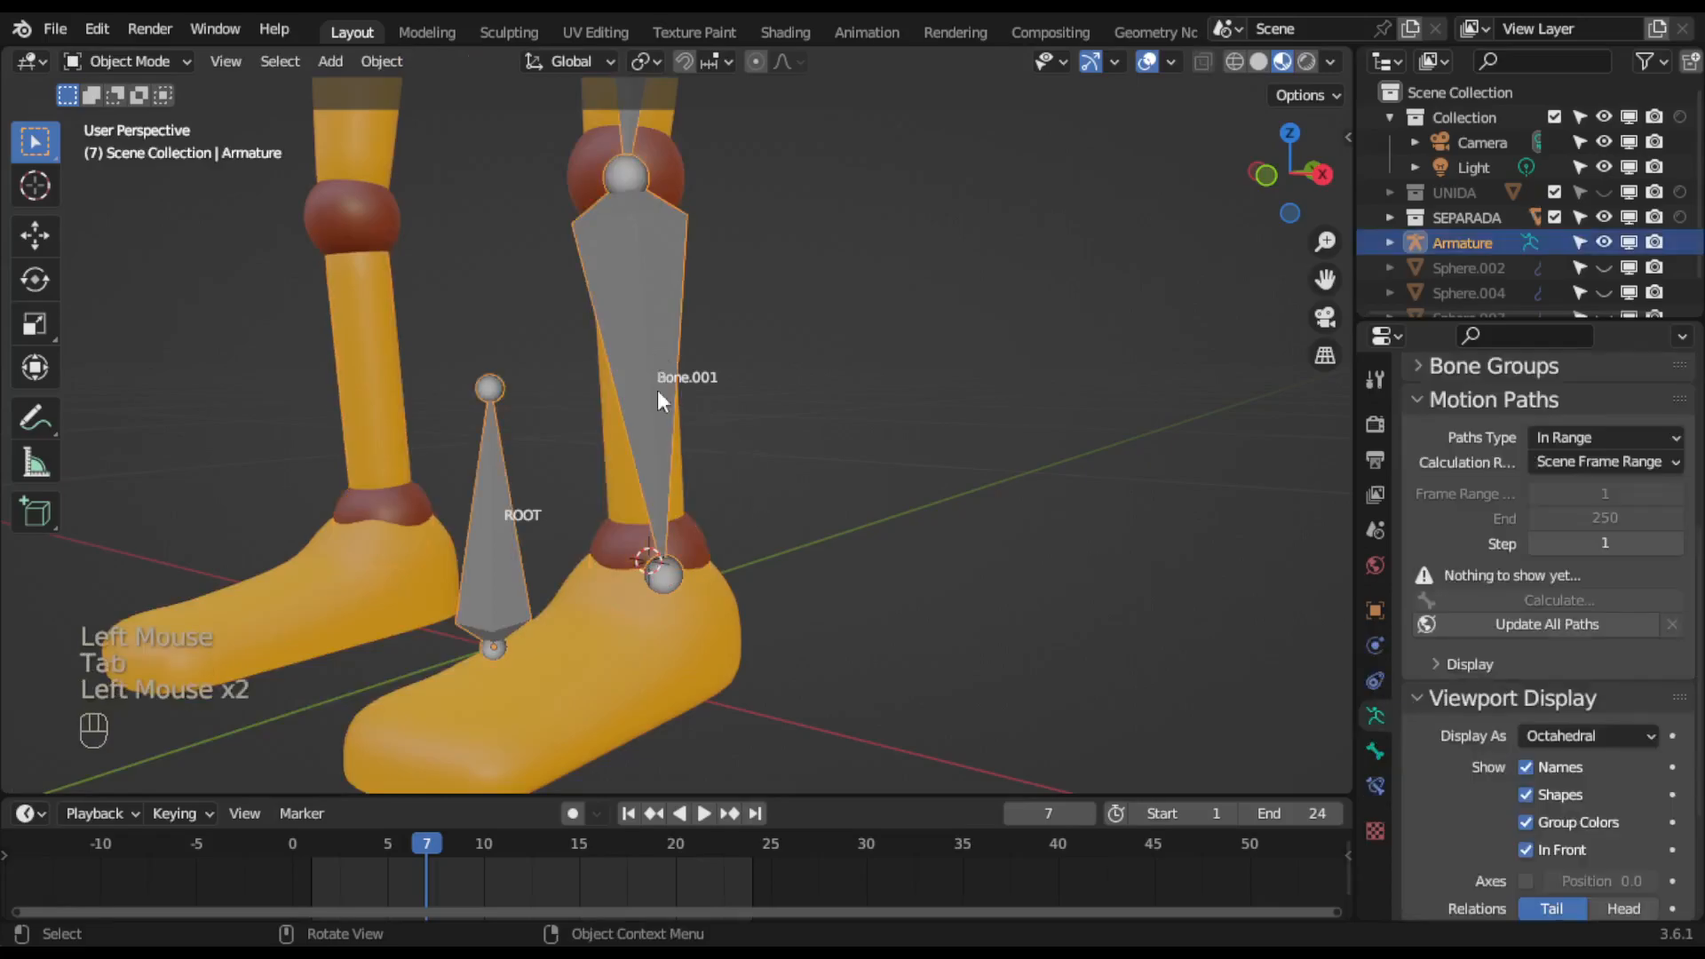
key("Tab")
left_click(664, 575)
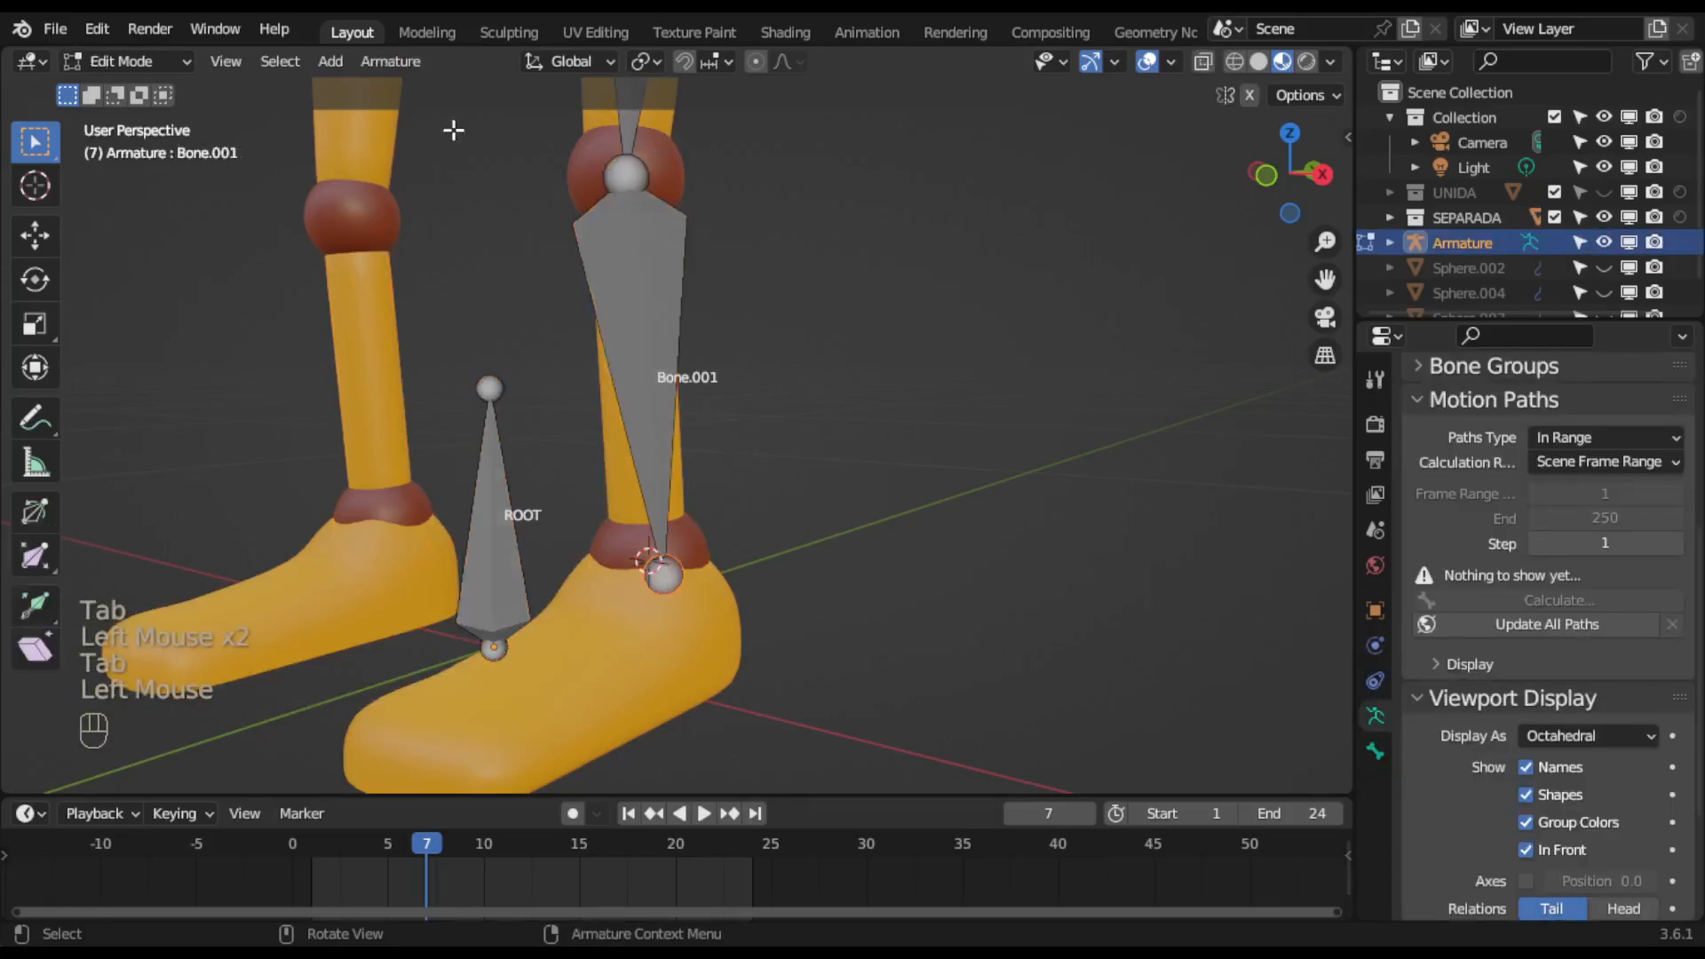
left_click(391, 61)
mouse_move(435, 140)
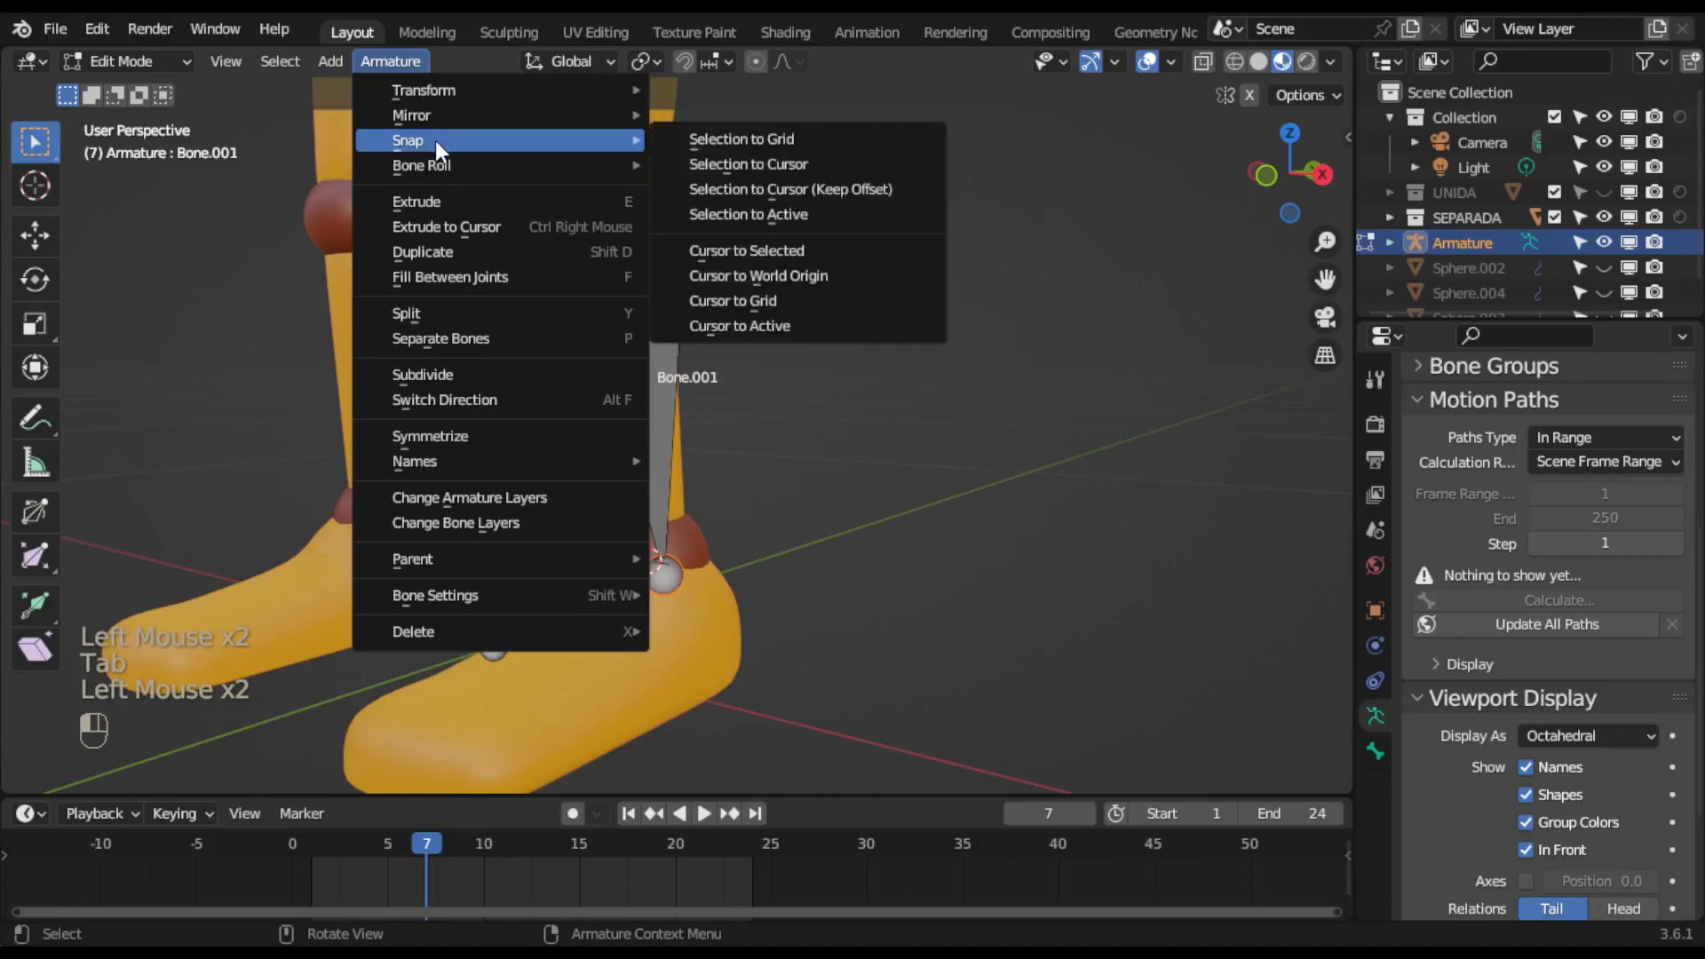
left_click(733, 162)
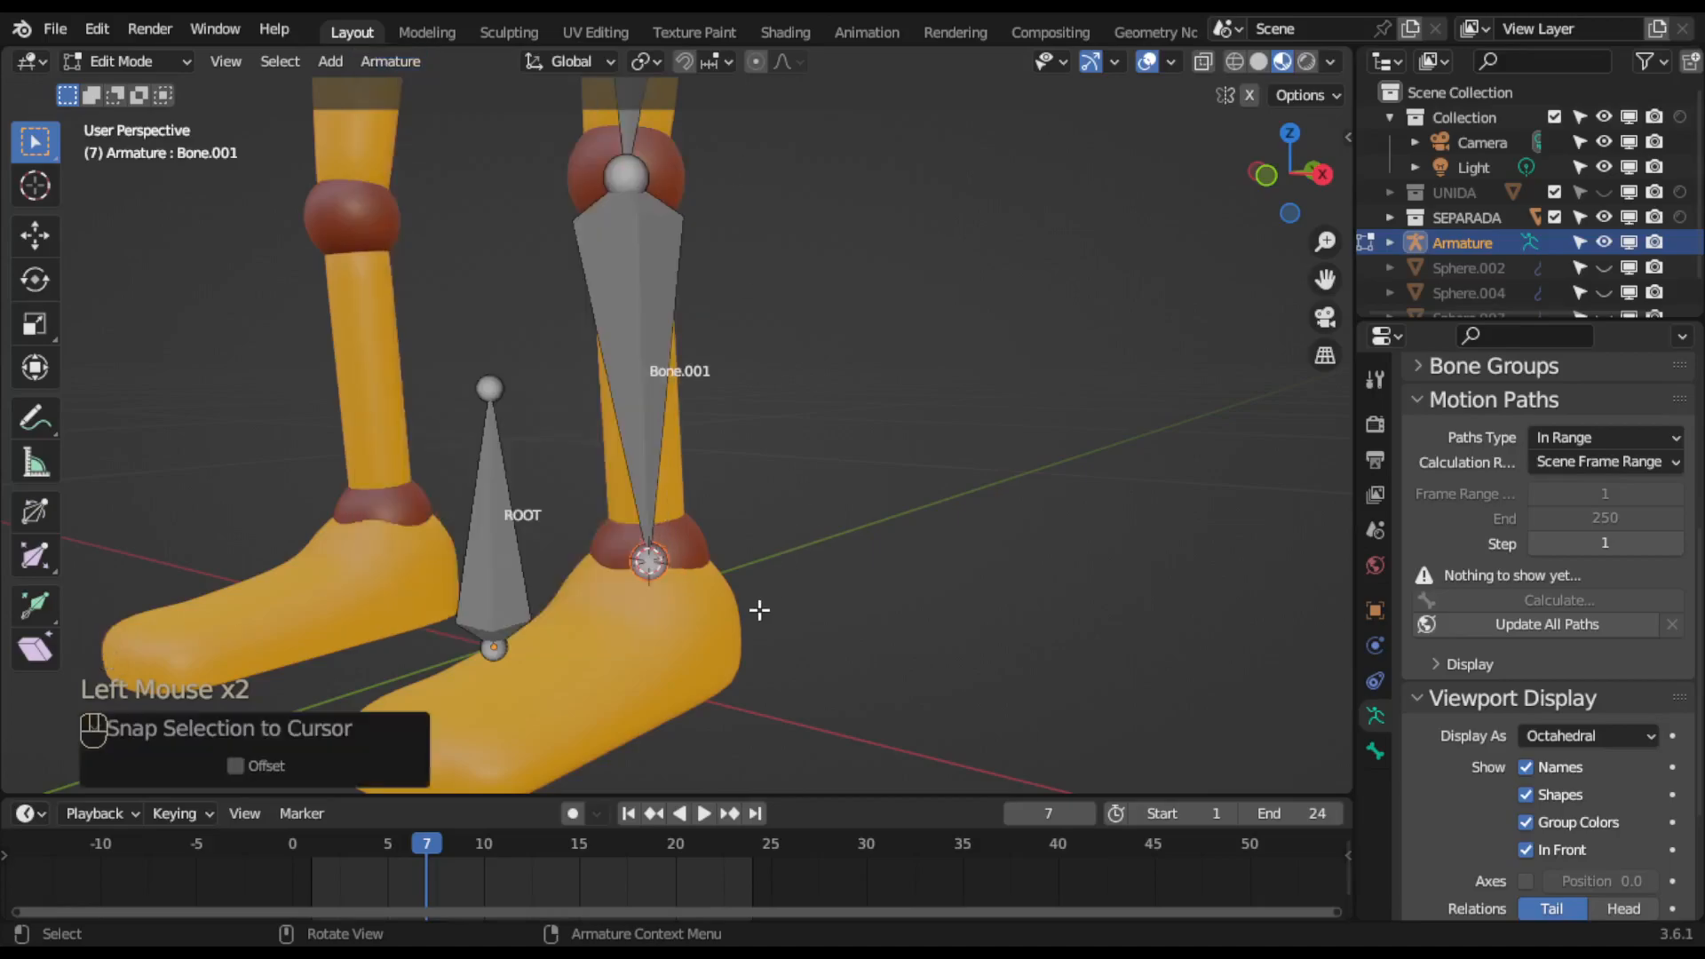
Try moving the ankle joint about 0.007 m in Y and -0.019 m in Z in the right side view, and undo it.
scroll(768, 604, "up", 2)
middle_click_drag(779, 597, 682, 624)
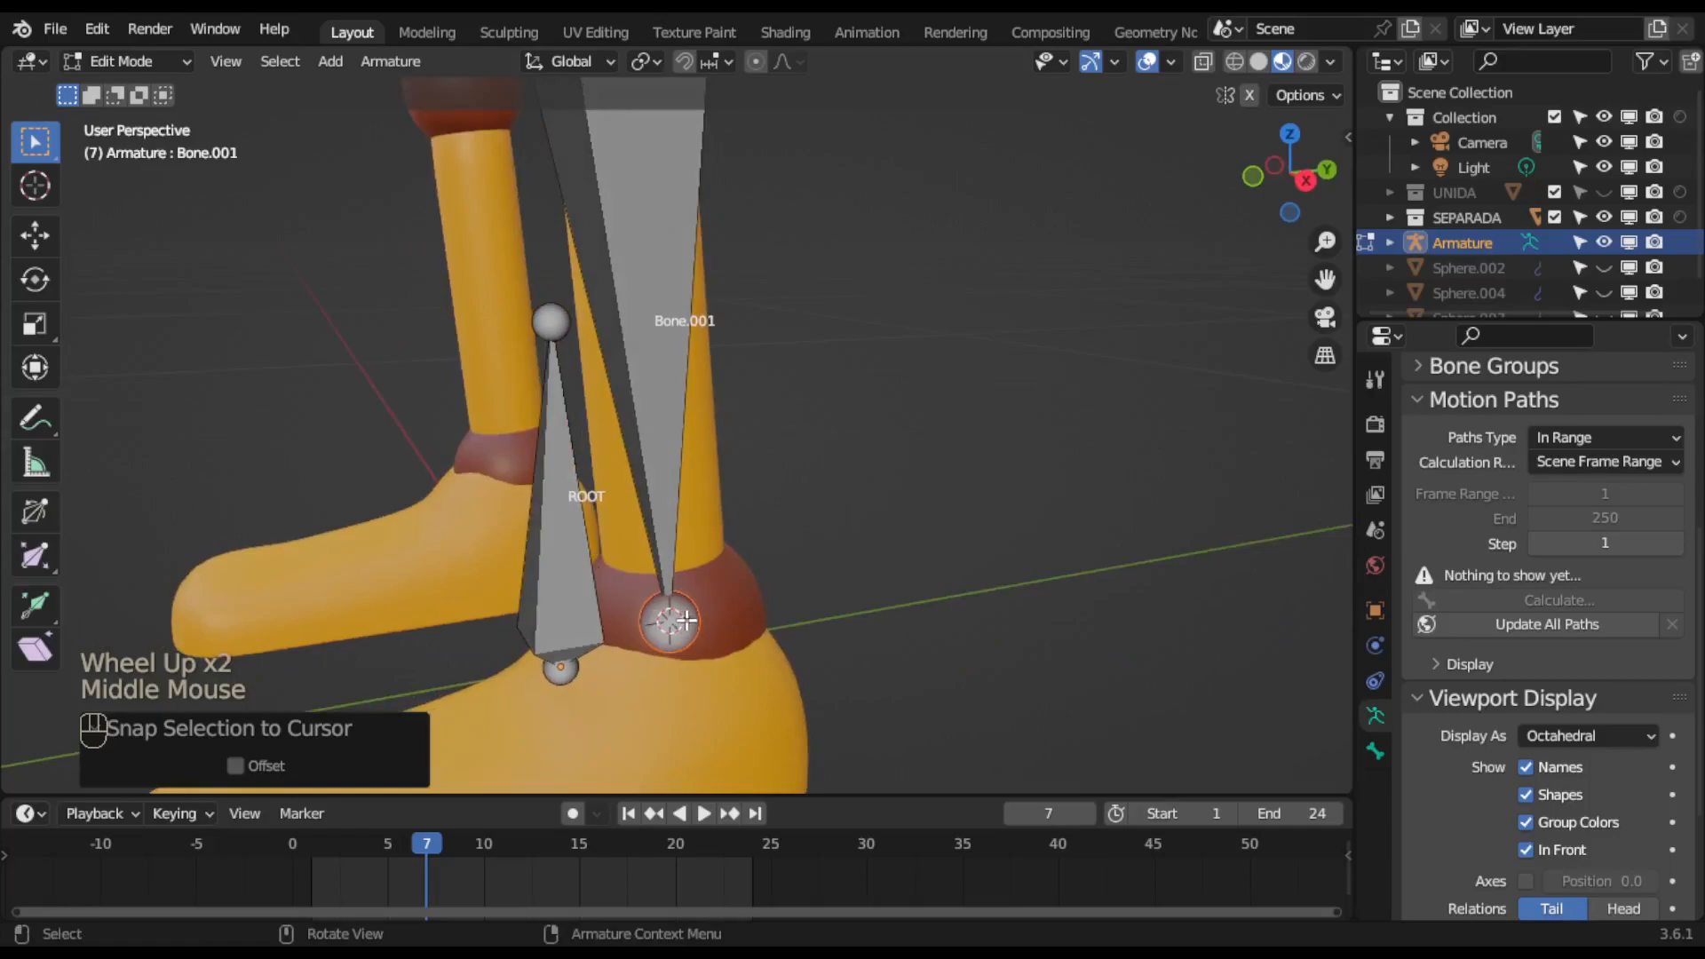
middle_click_drag(711, 567, 738, 400, "shift")
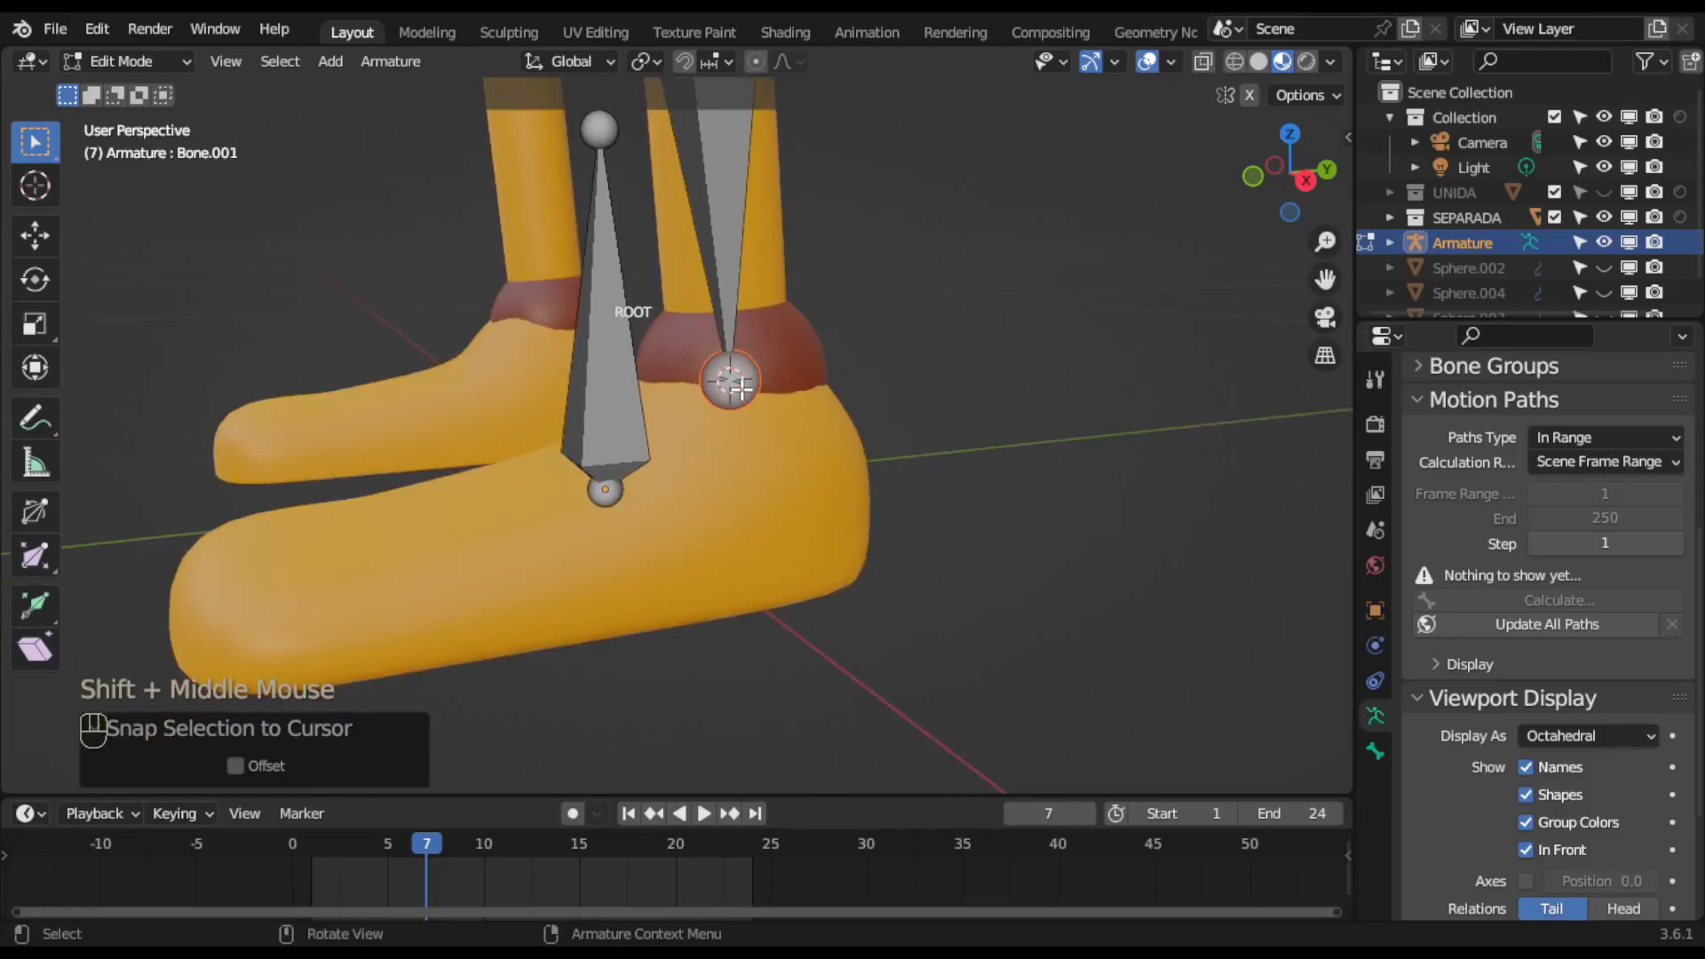
key("KP_3")
key("g")
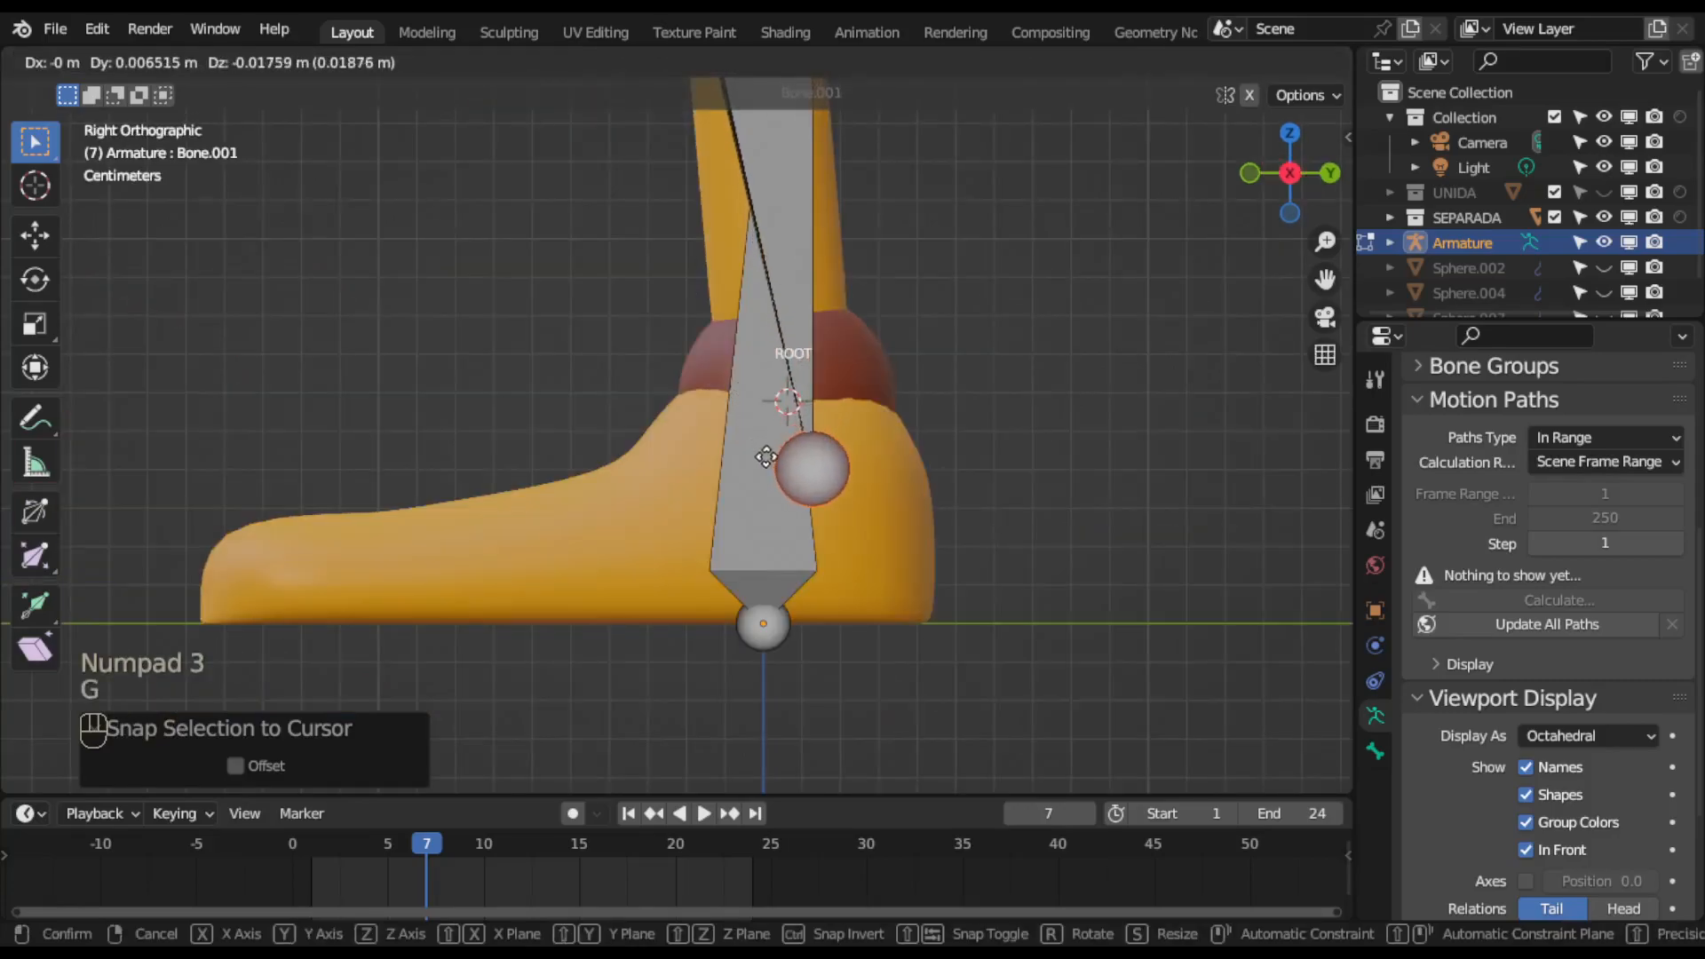
left_click(768, 462)
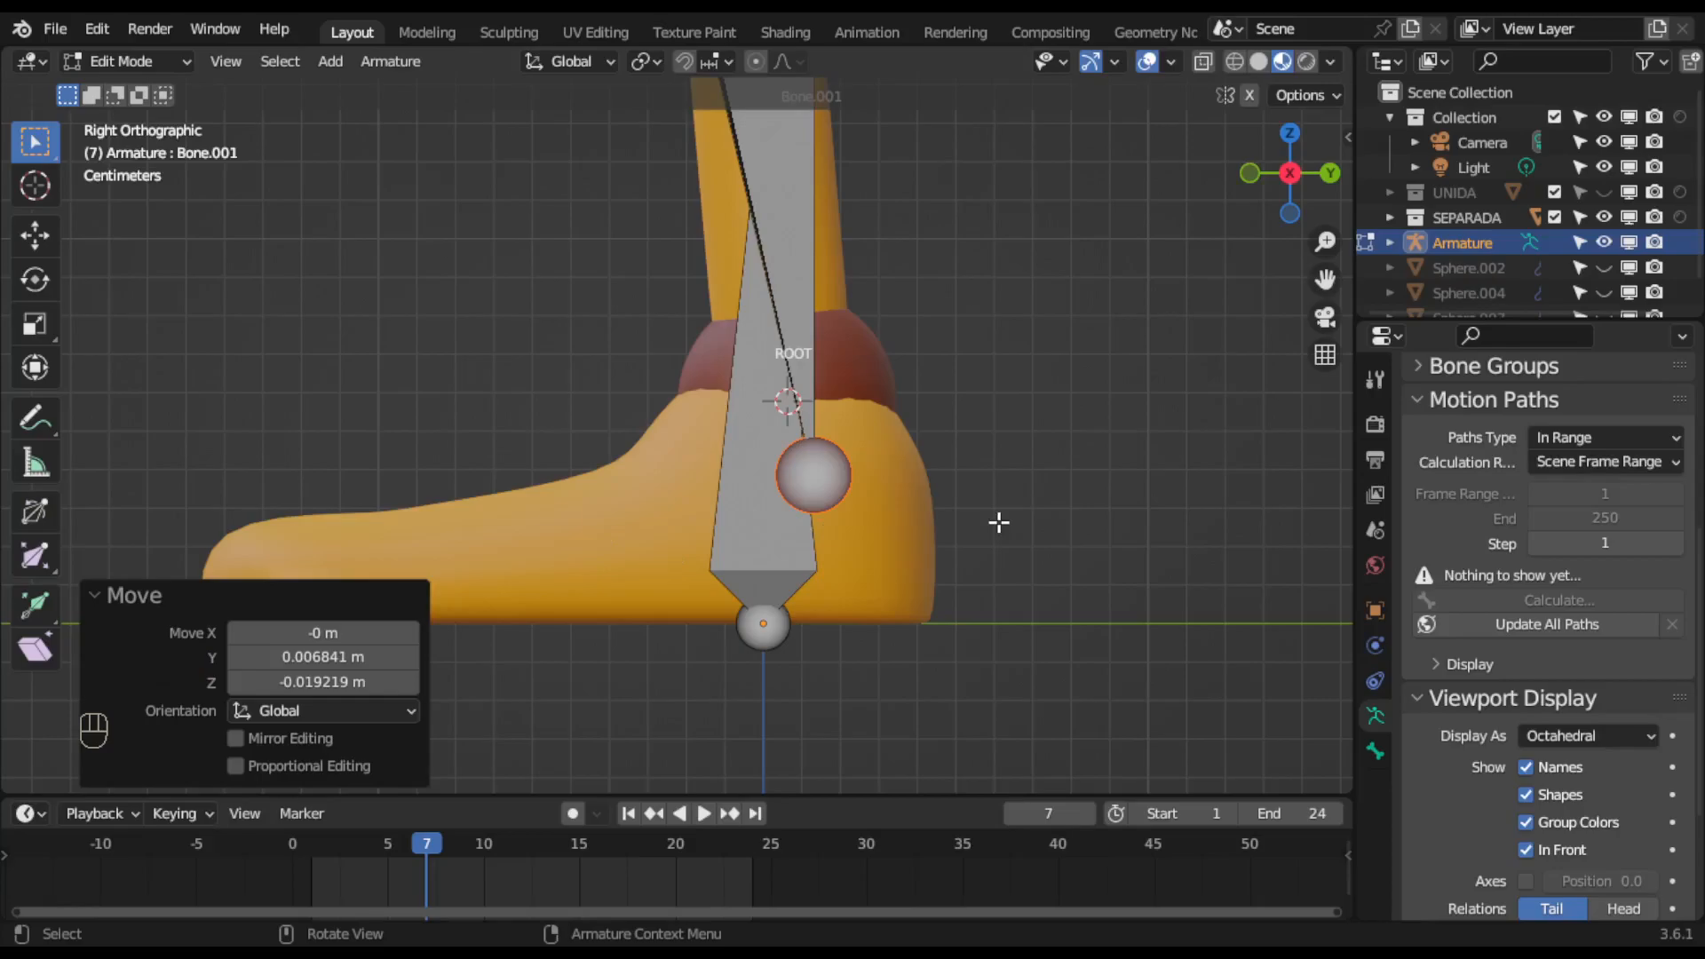
key("z")
key("Escape")
key("ctrl+z")
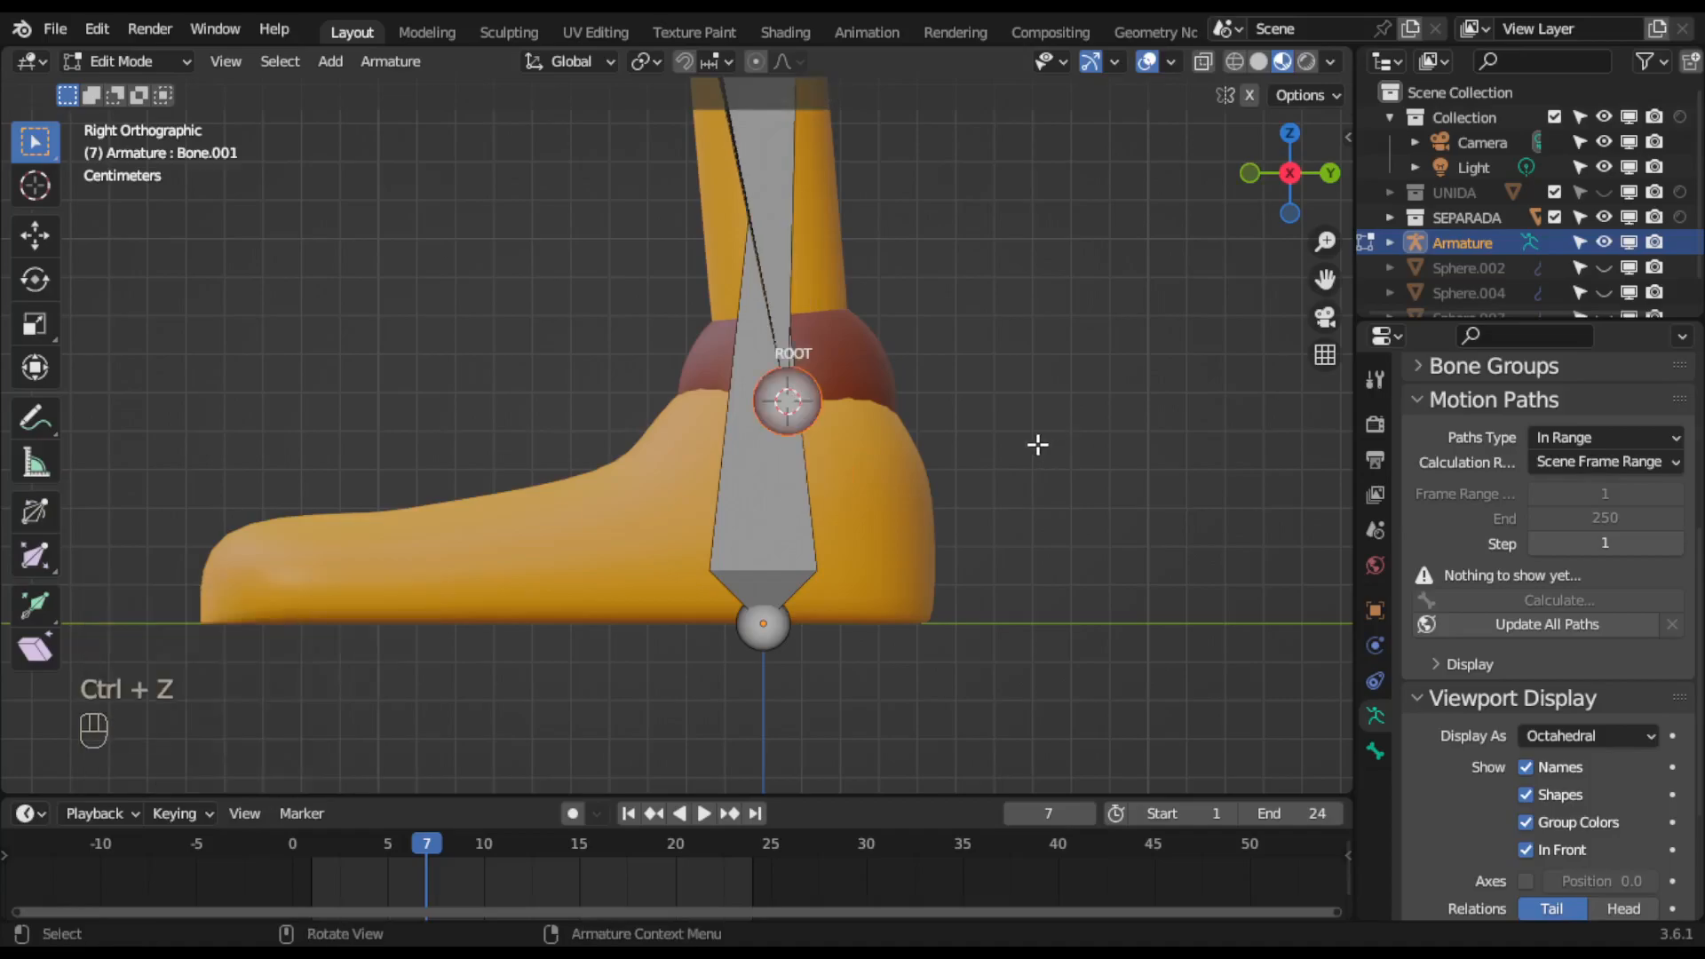
In right side view, extrude a foot bone from the ankle, about -0.082 m in Y and -0.042 m in Z, and a toe bone to the foot's tip.
middle_click_drag(898, 418, 994, 423)
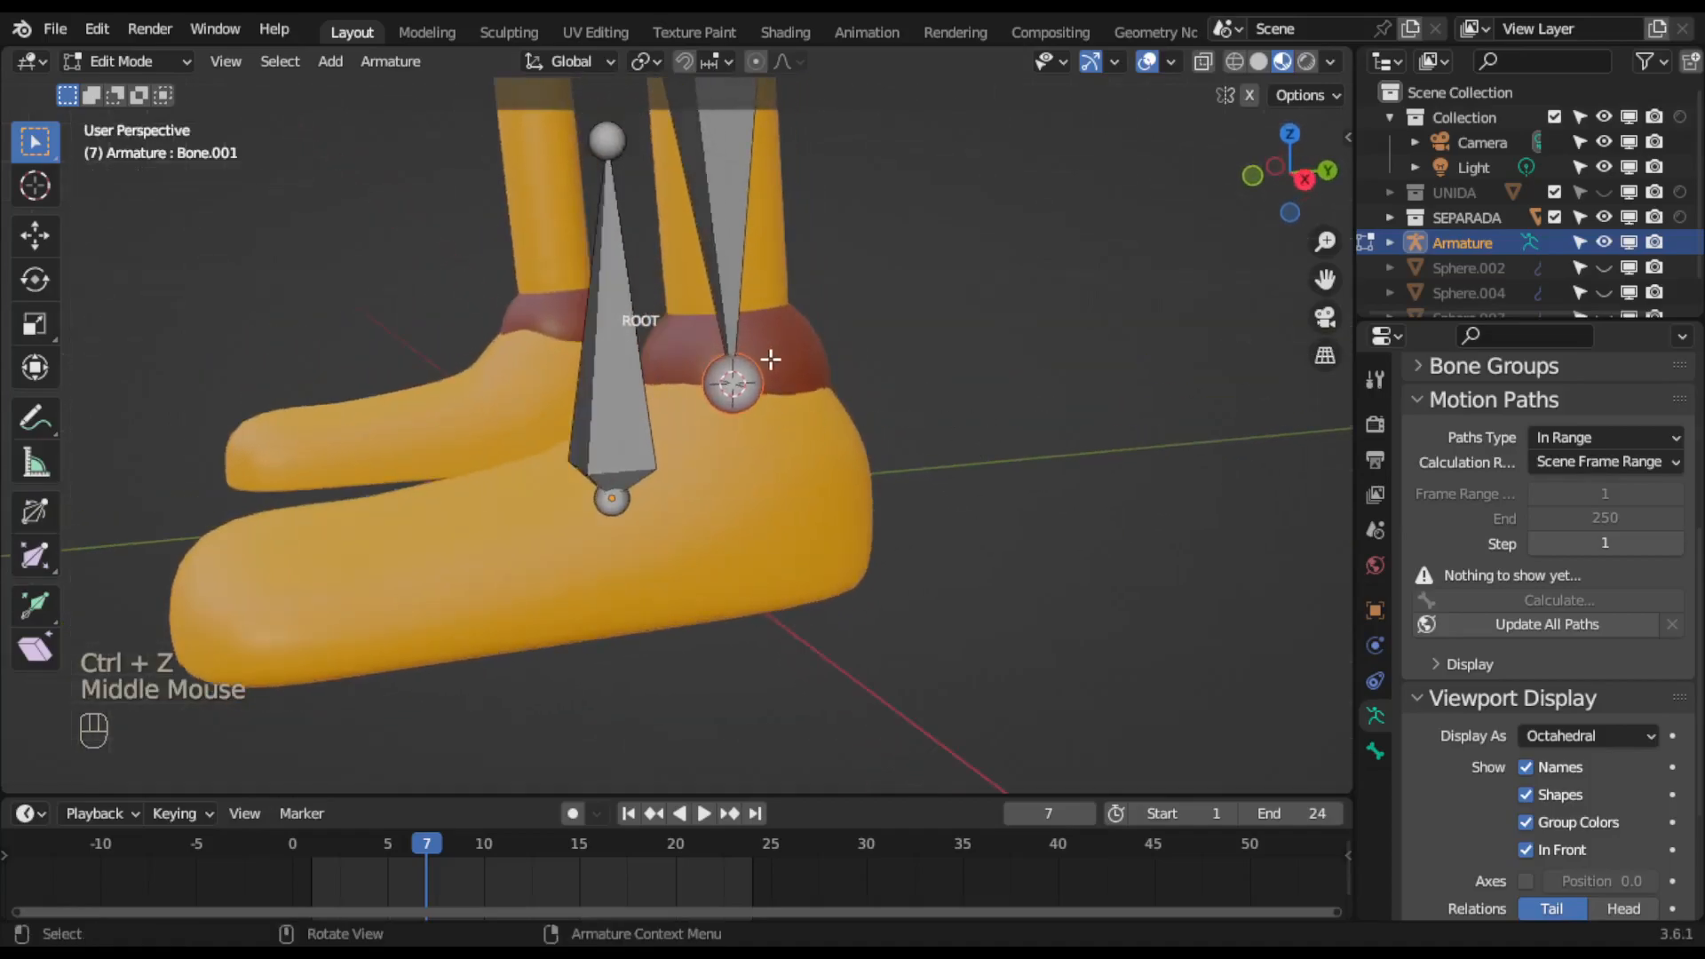
key("KP_3")
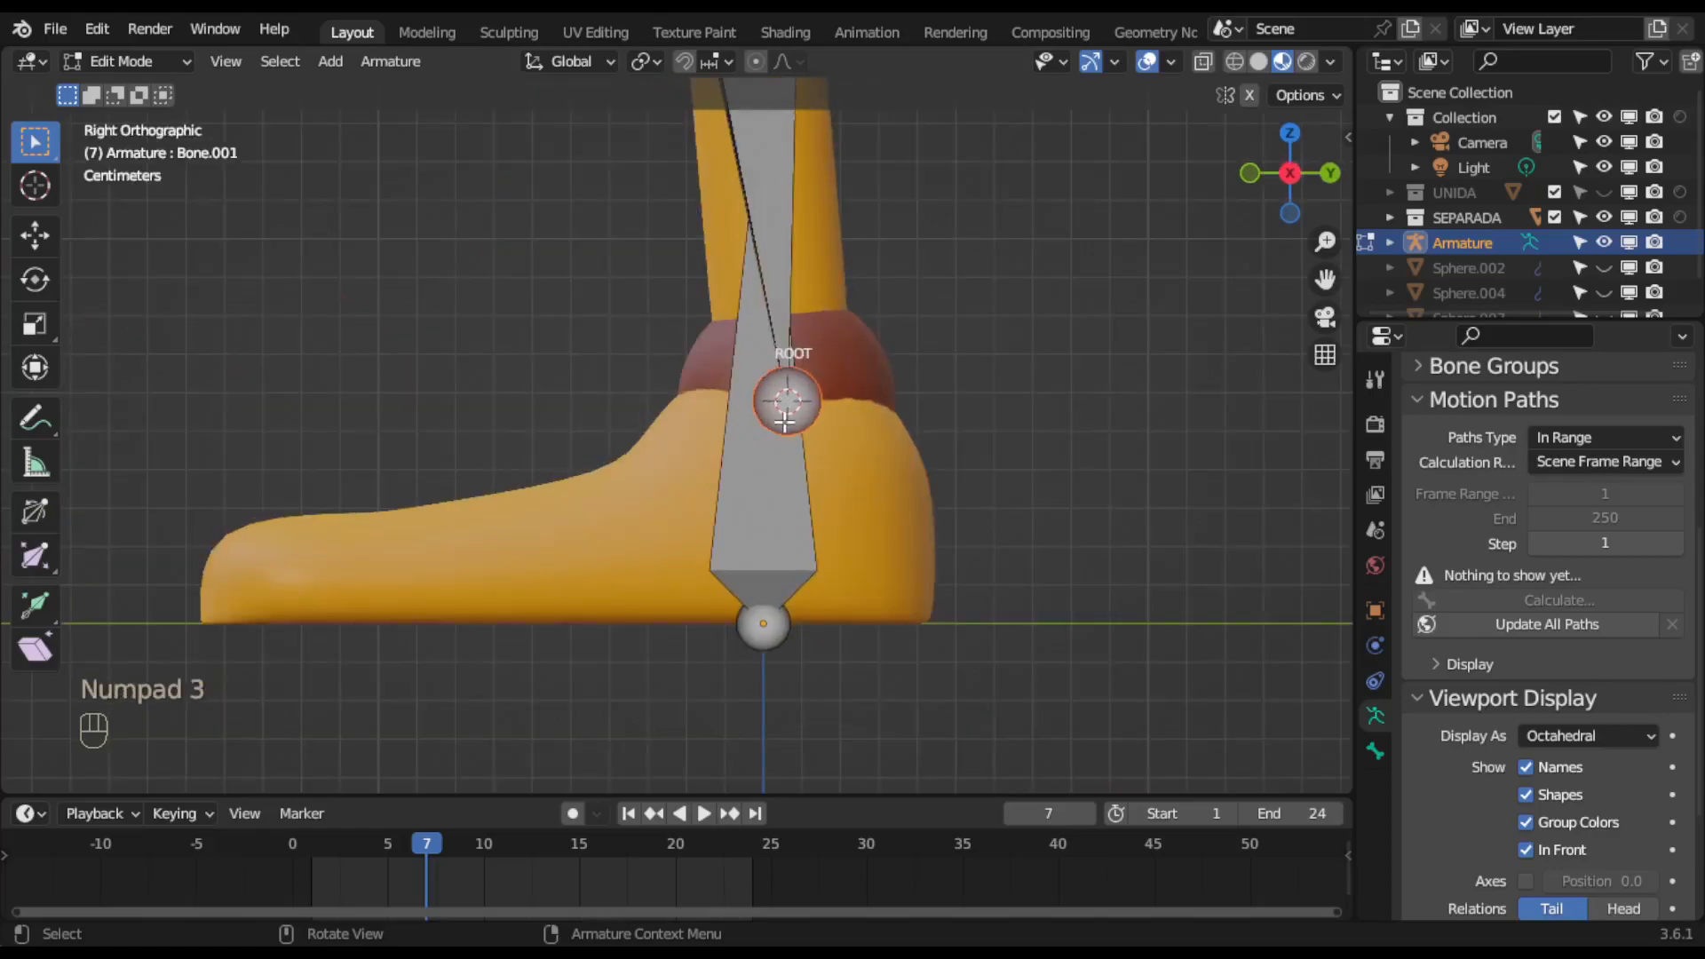
key("e")
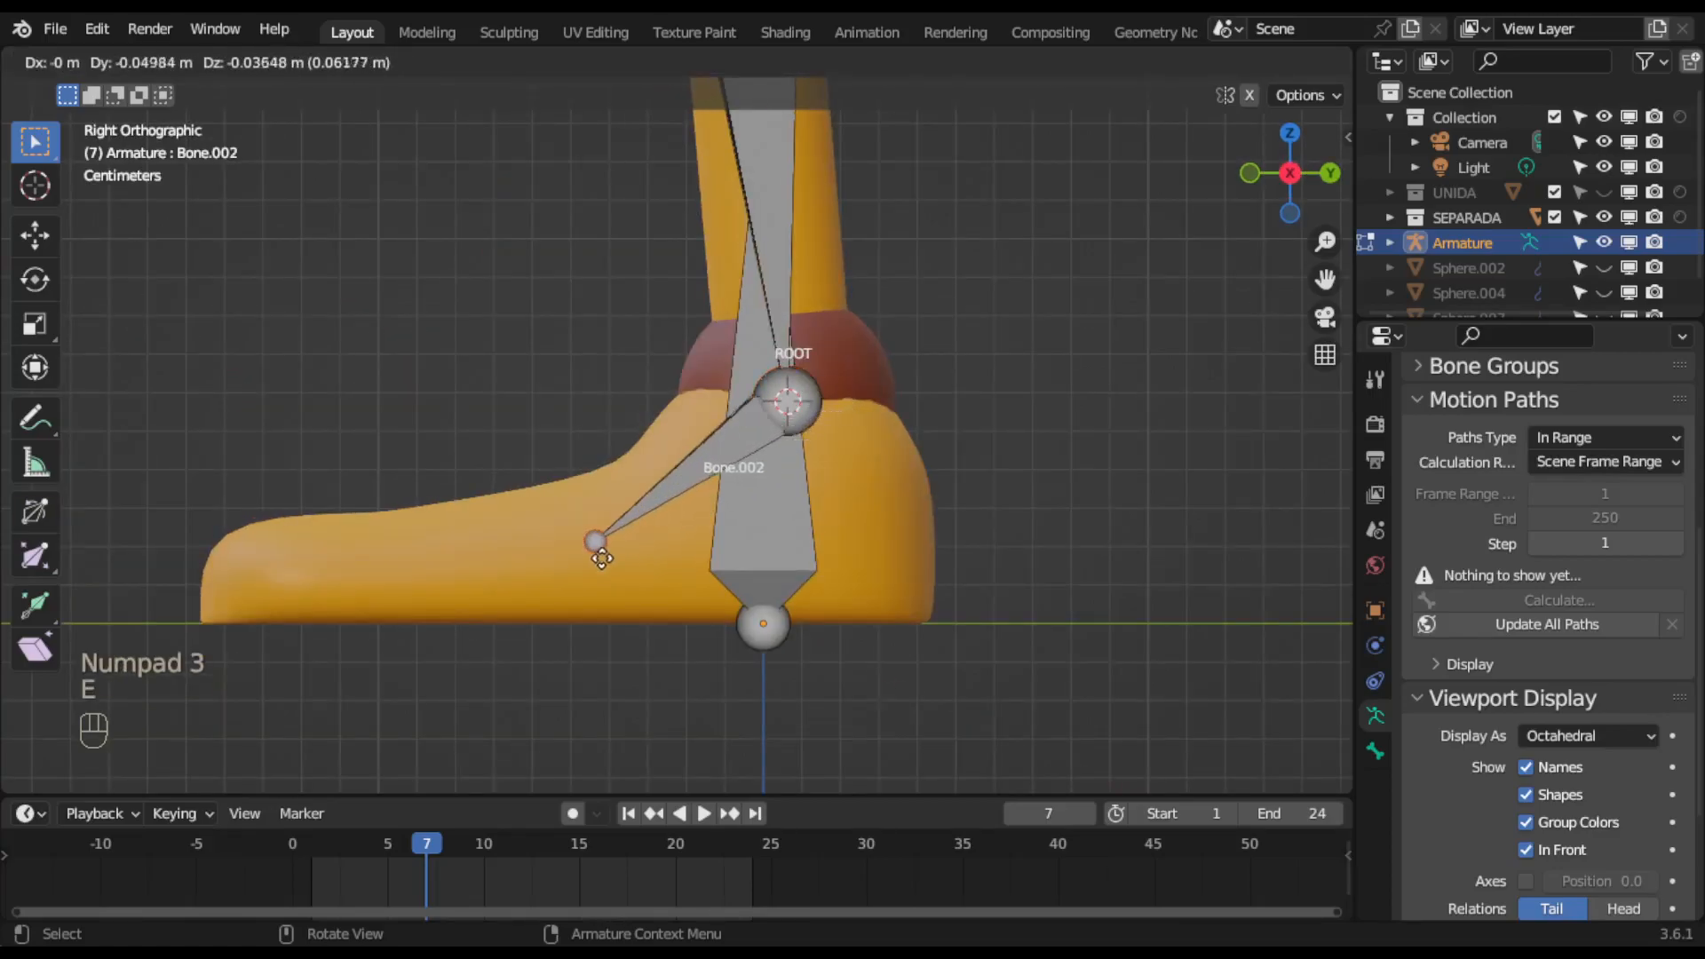
left_click(481, 581)
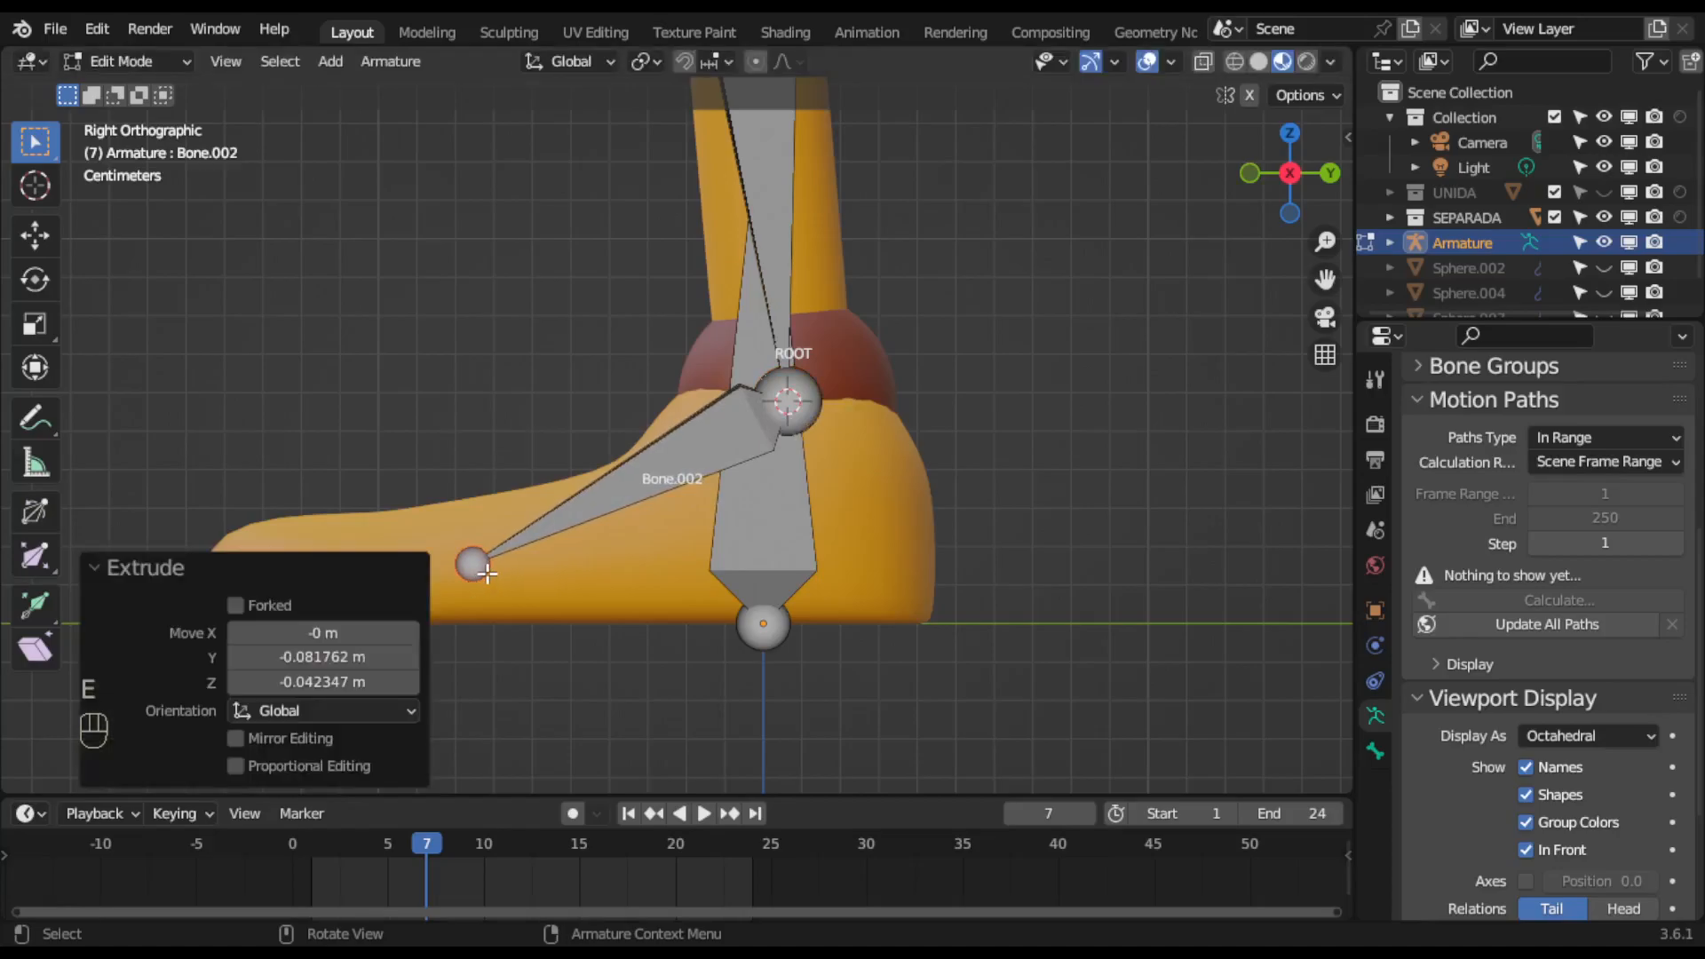
key("e")
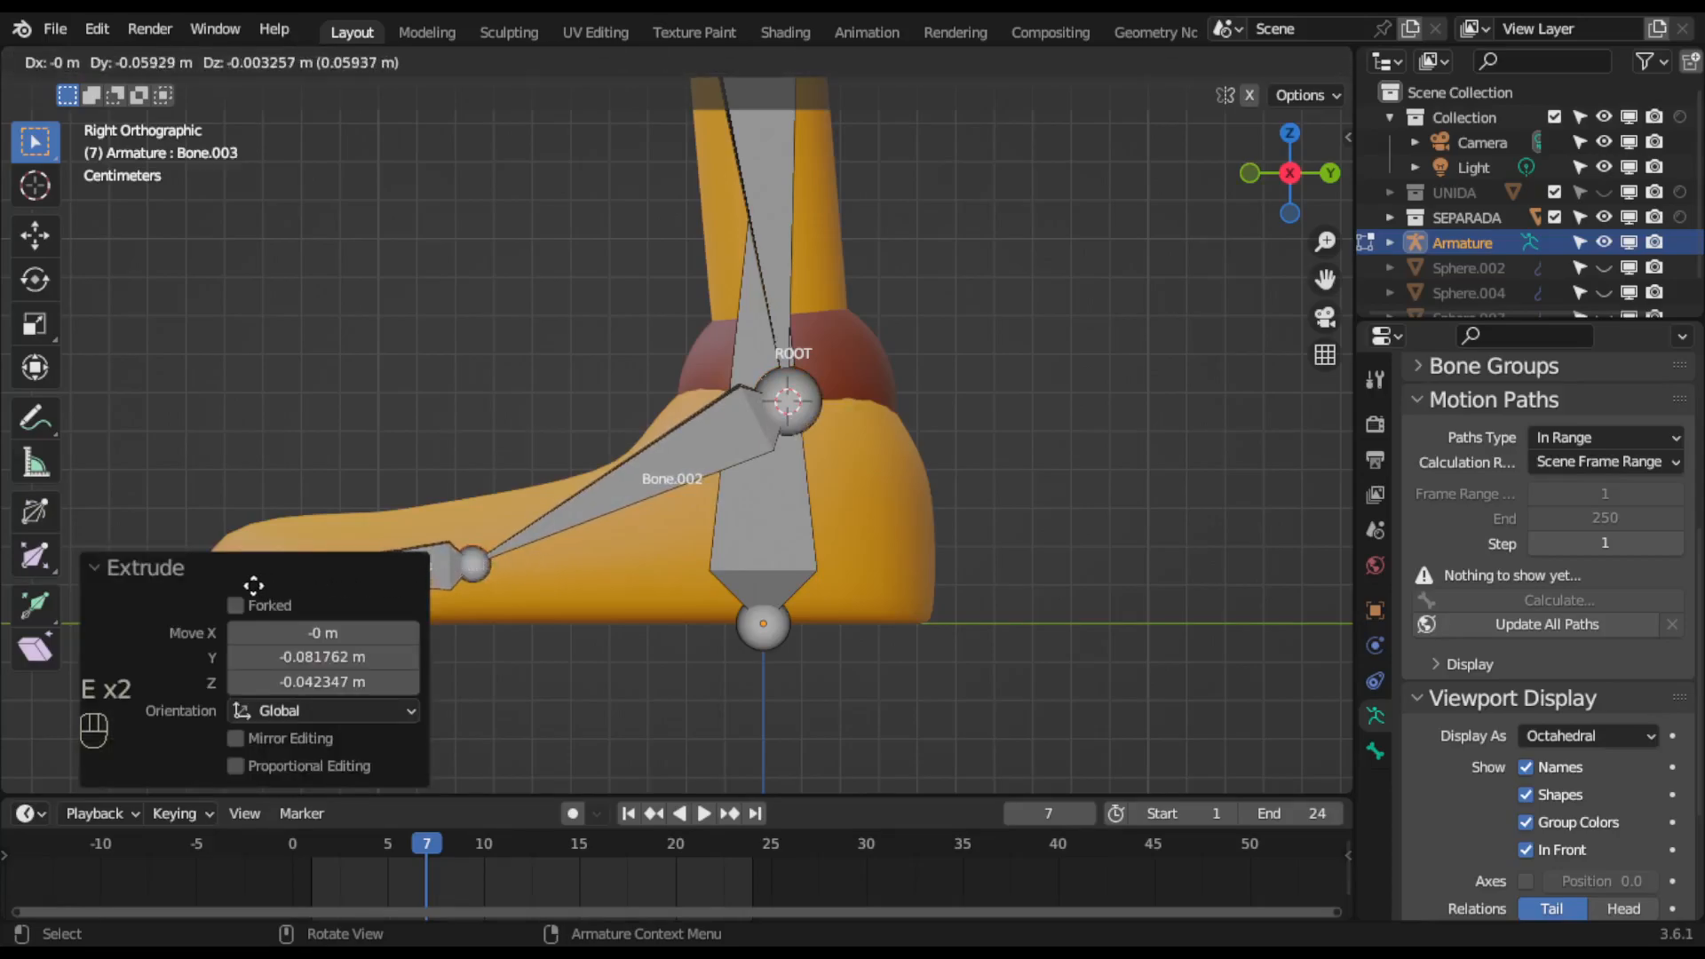
left_click(221, 582)
left_click(94, 568)
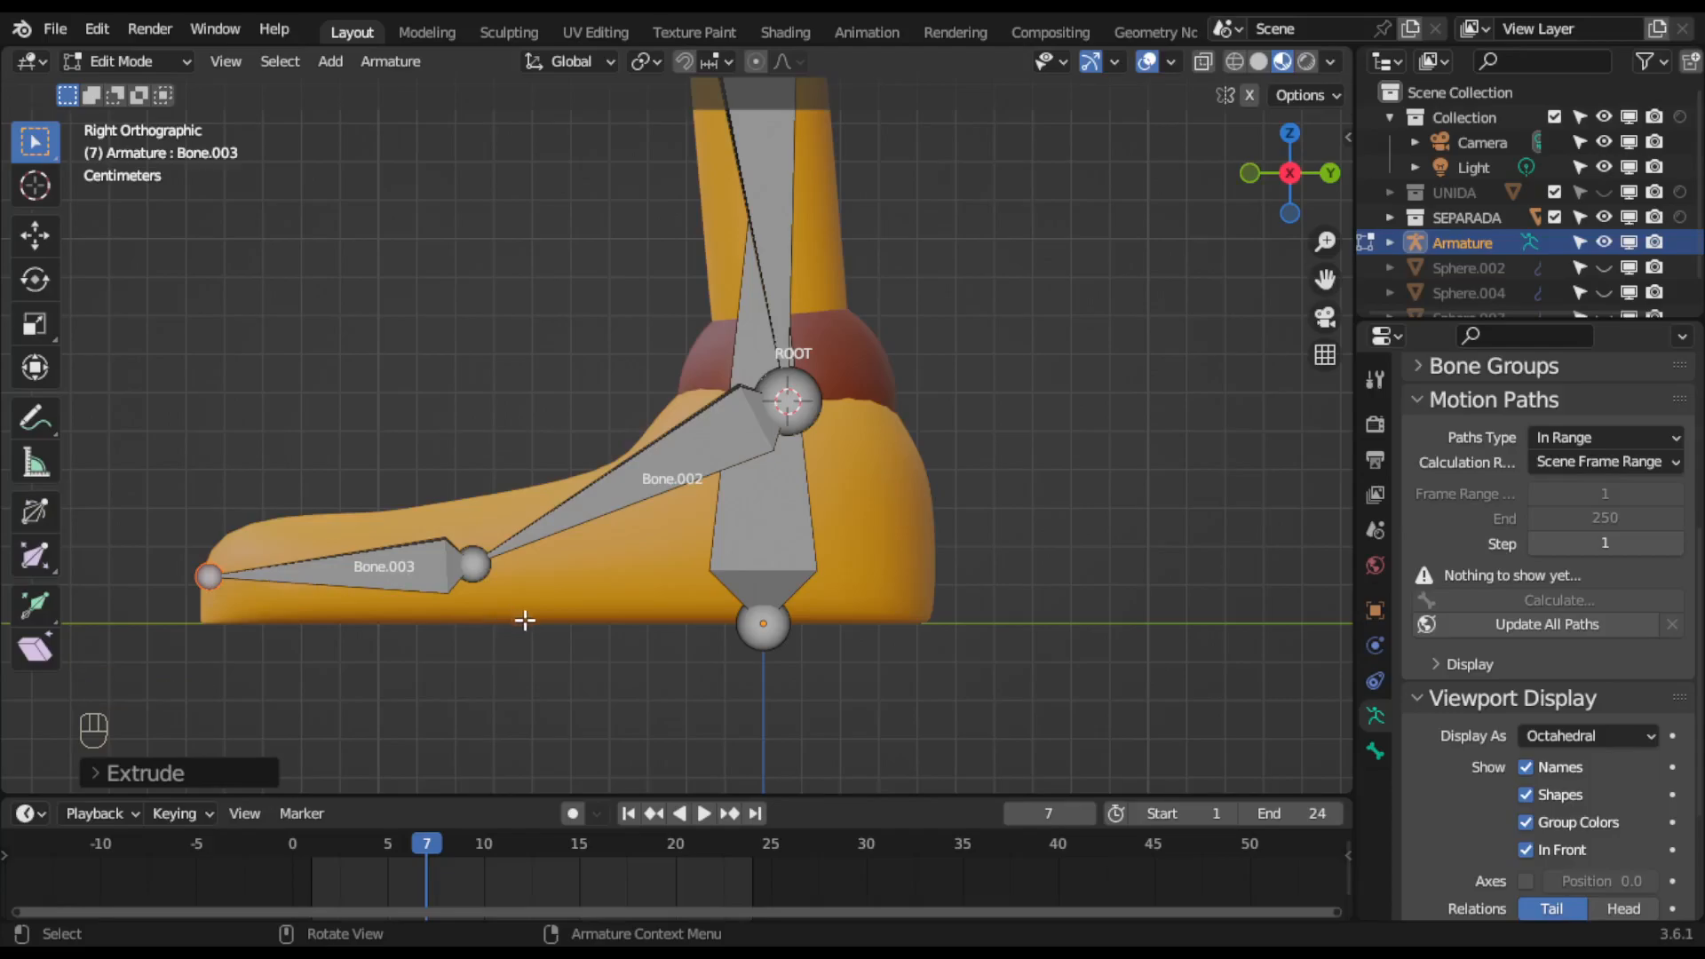
Examine how the foot and toe bones line up with the foot mesh's edge loops in side view.
key("KP_1")
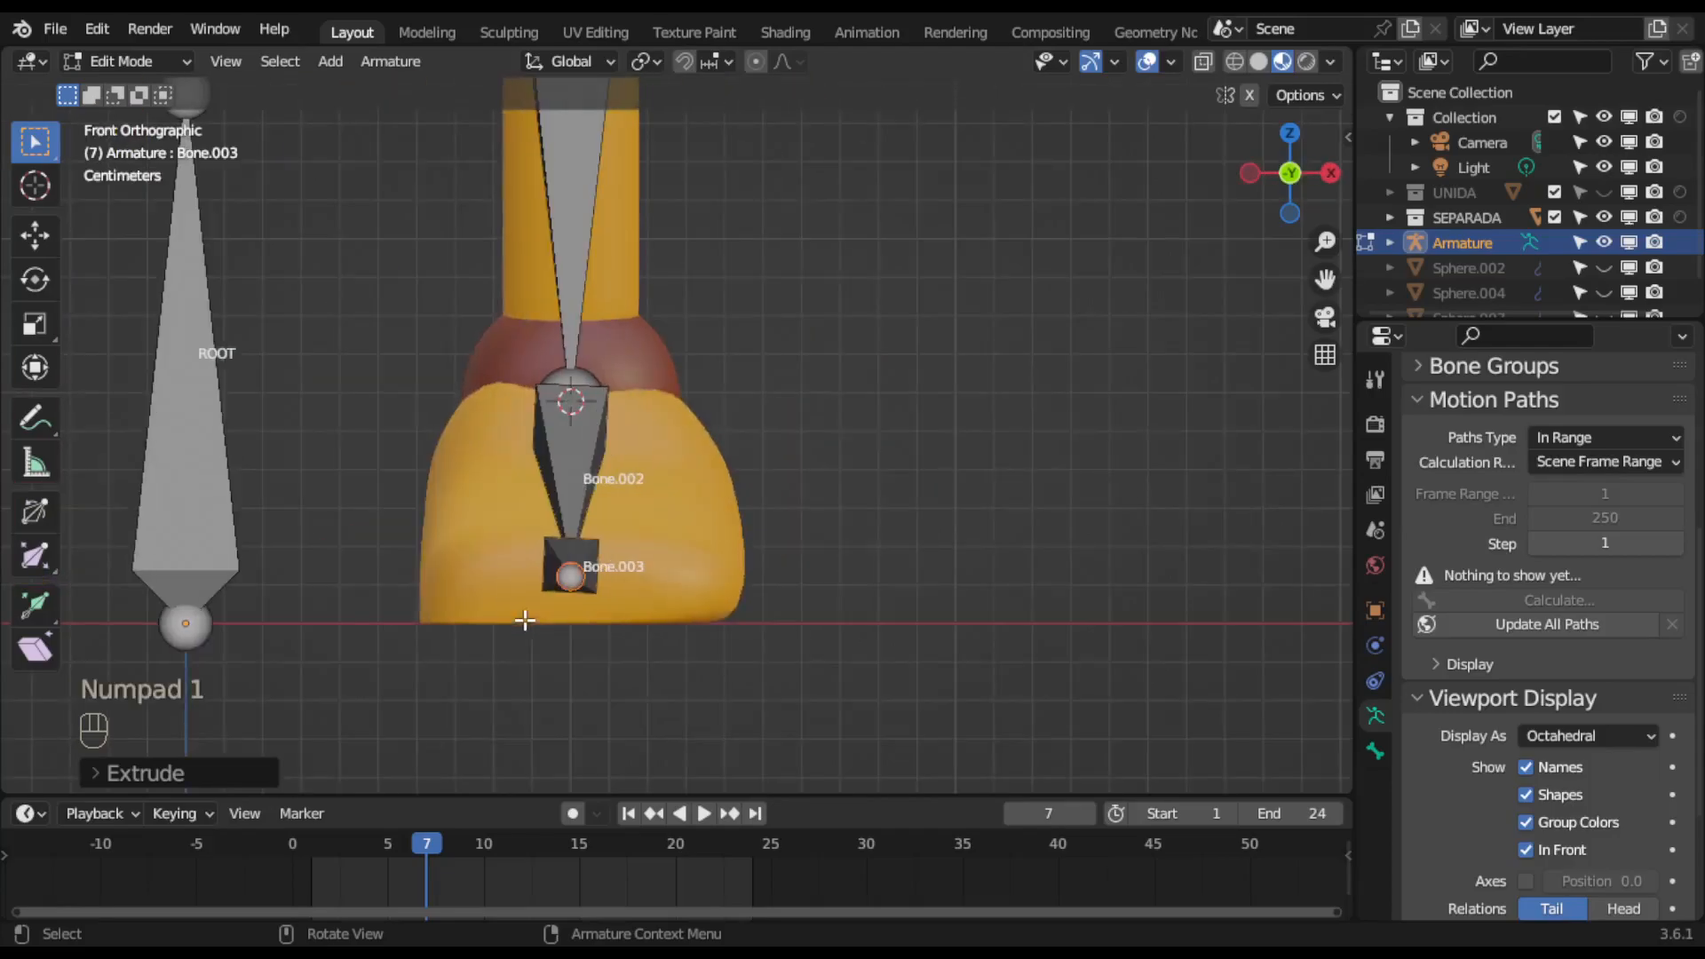
middle_click_drag(803, 472, 643, 621)
key("Tab")
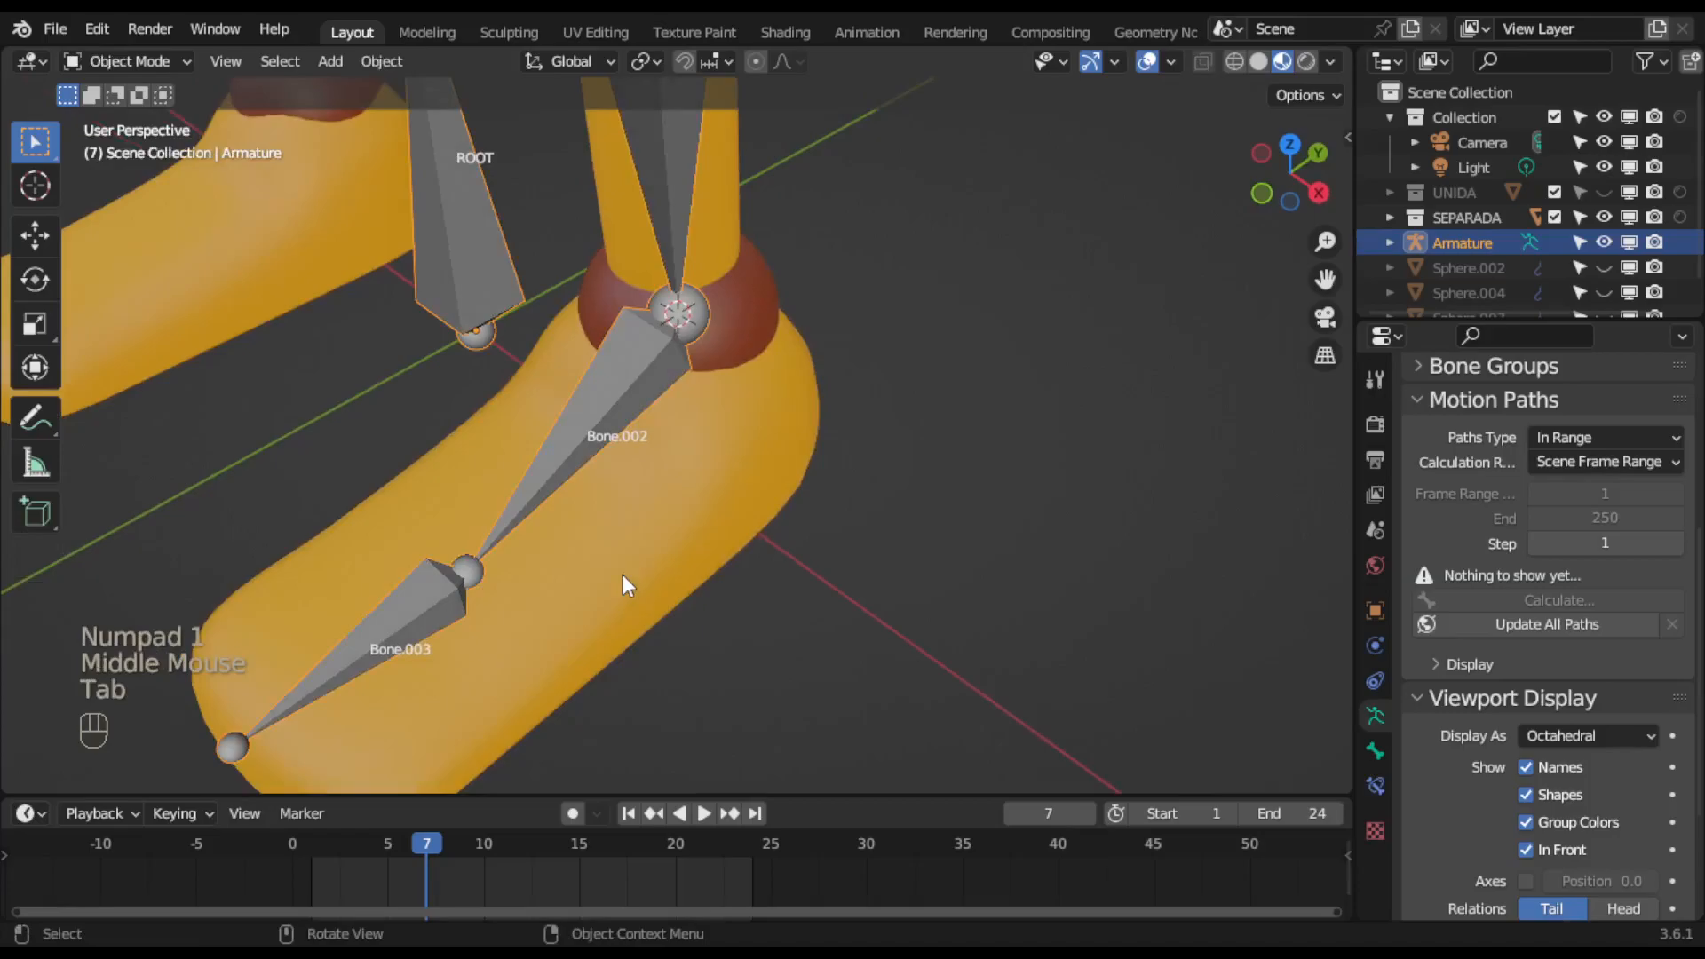
left_click(624, 582)
key("Tab")
middle_click_drag(620, 638, 545, 563)
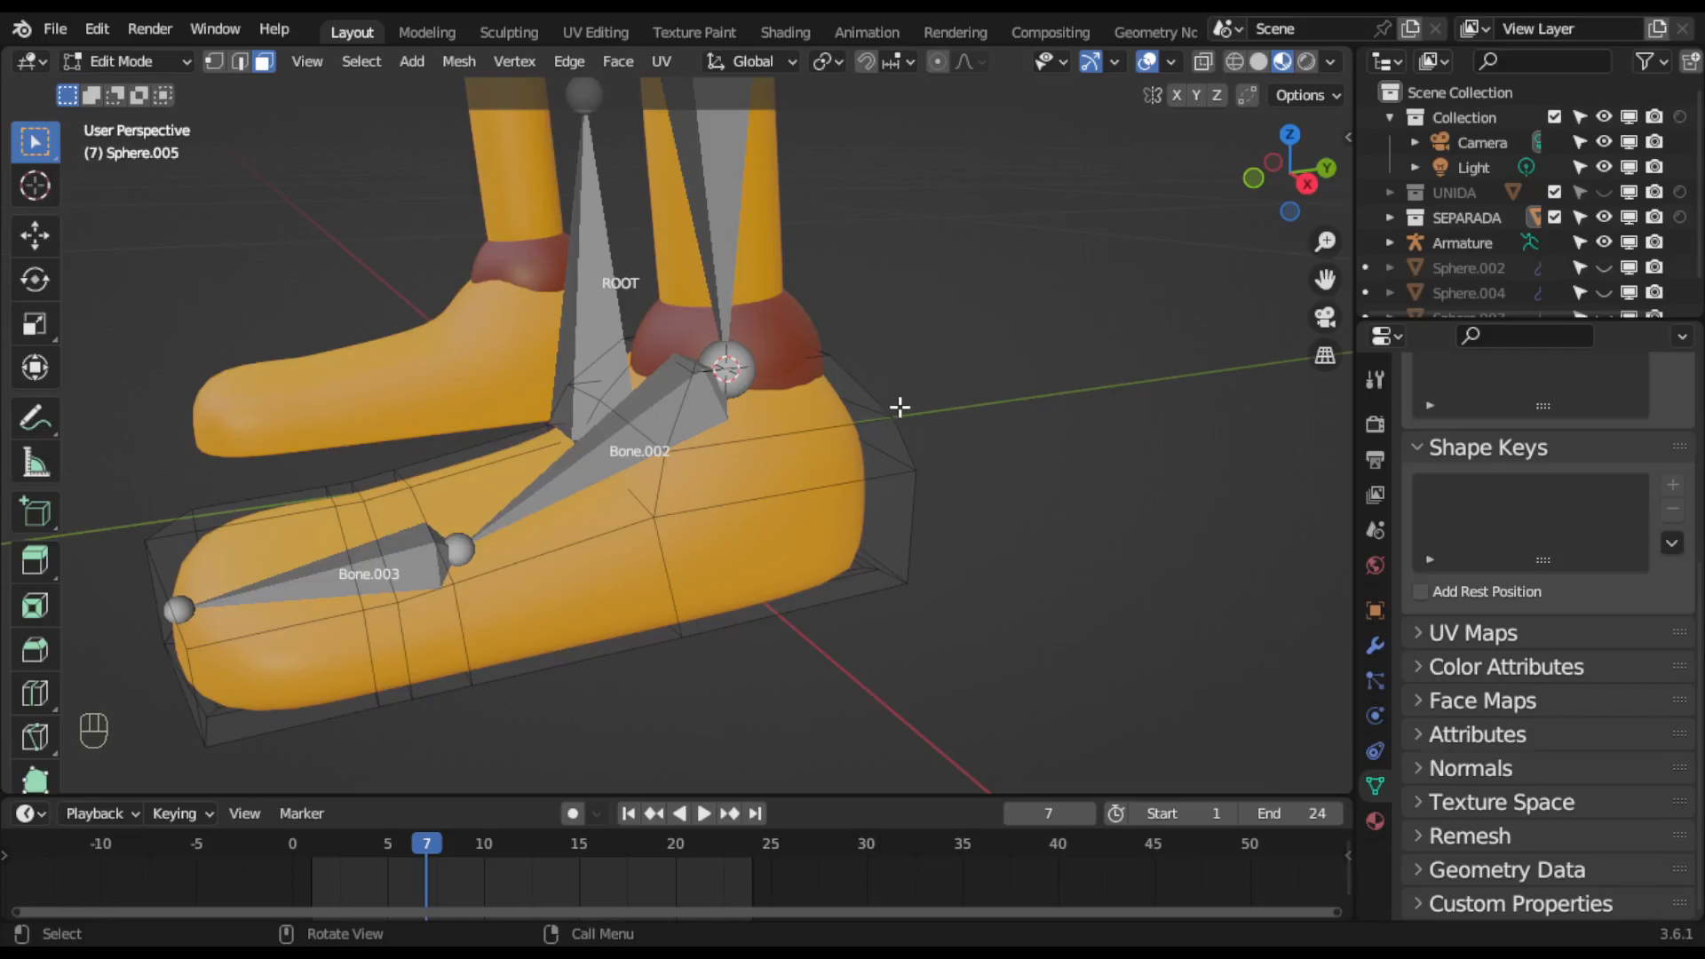
key("KP_3")
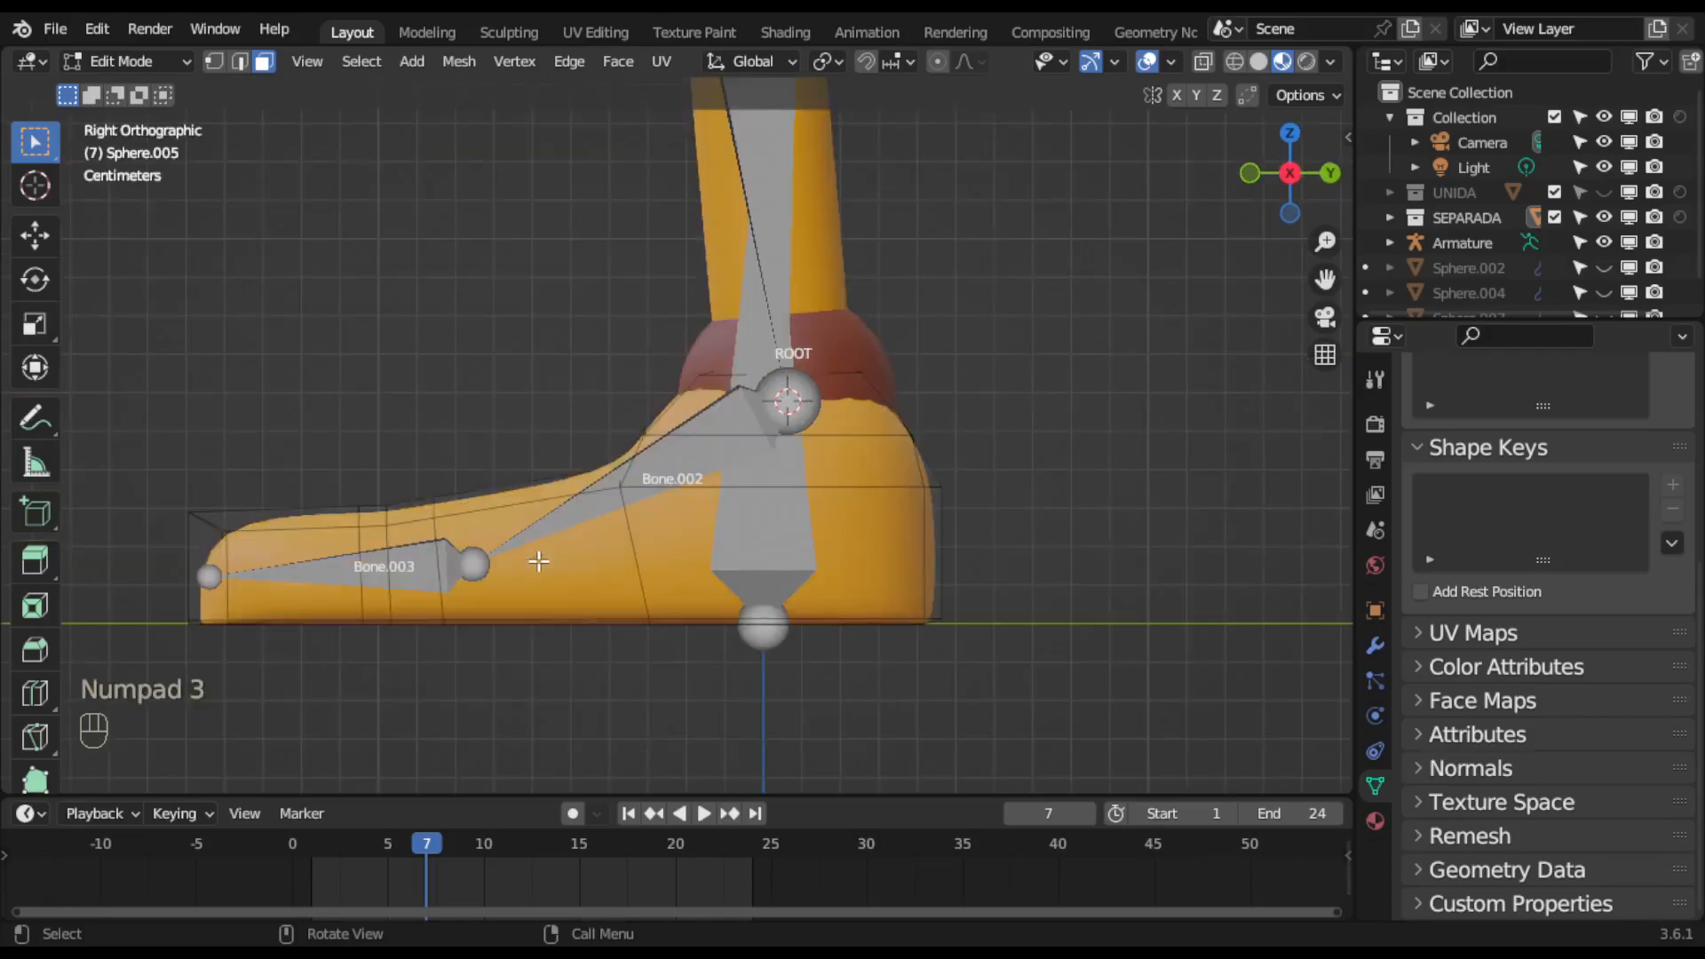
scroll(538, 560, "up", 1)
middle_click_drag(538, 561, 770, 497, "shift")
scroll(771, 609, "up", 2)
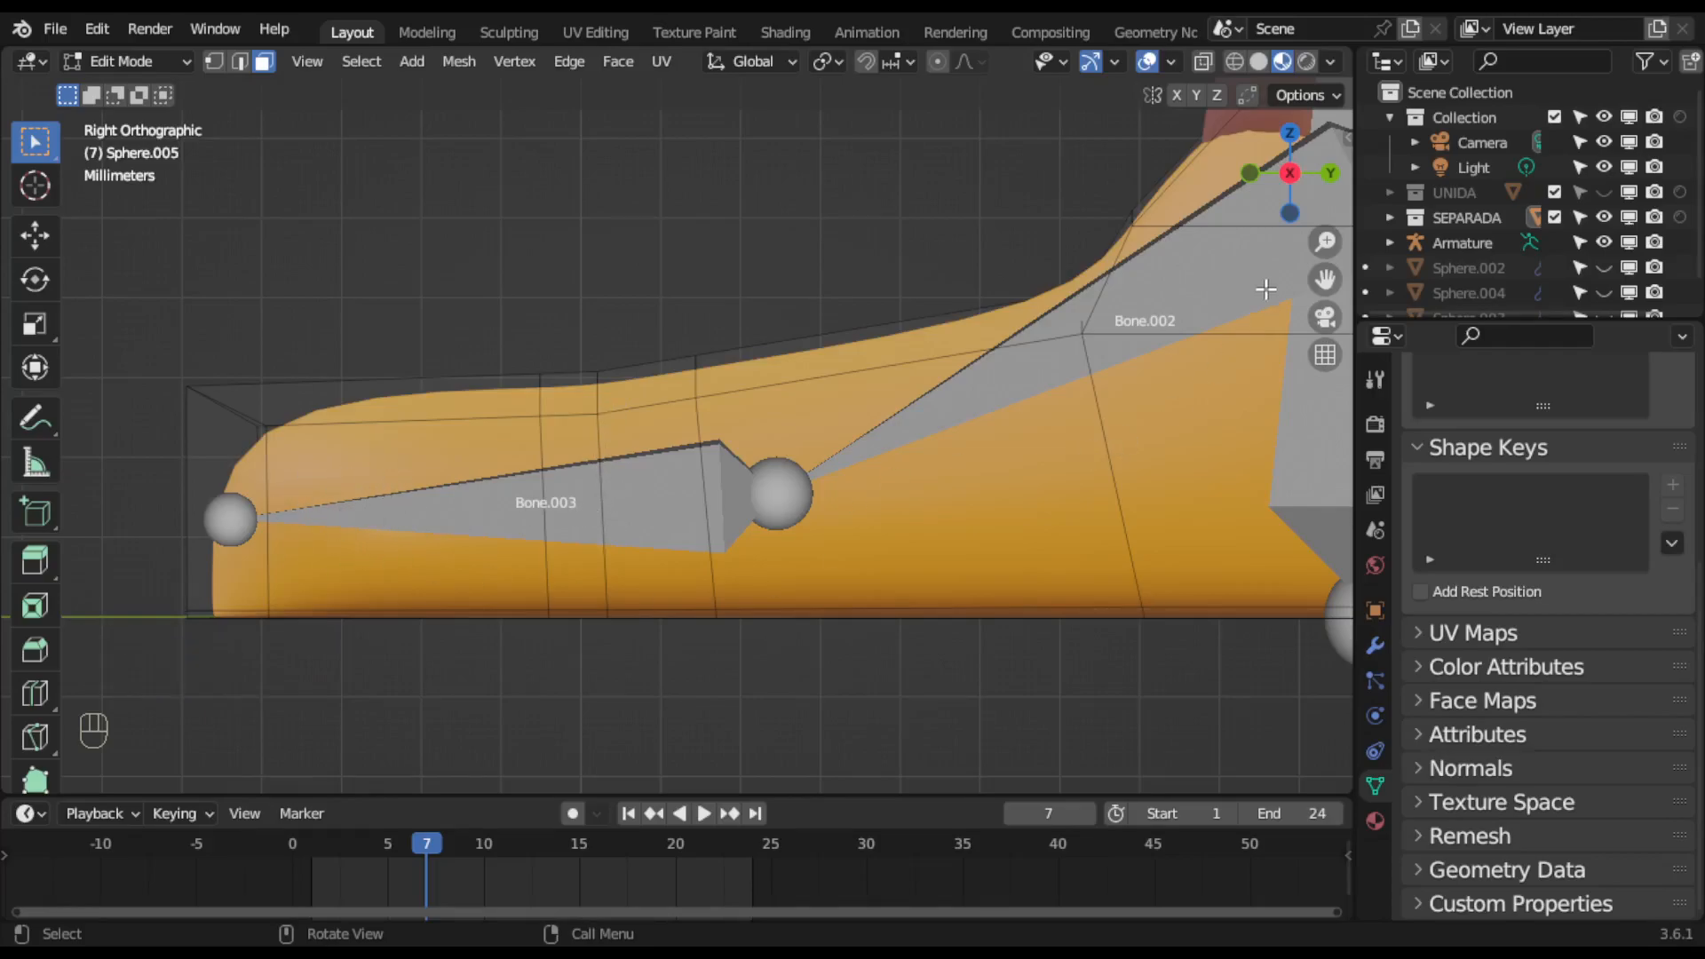
key("Tab")
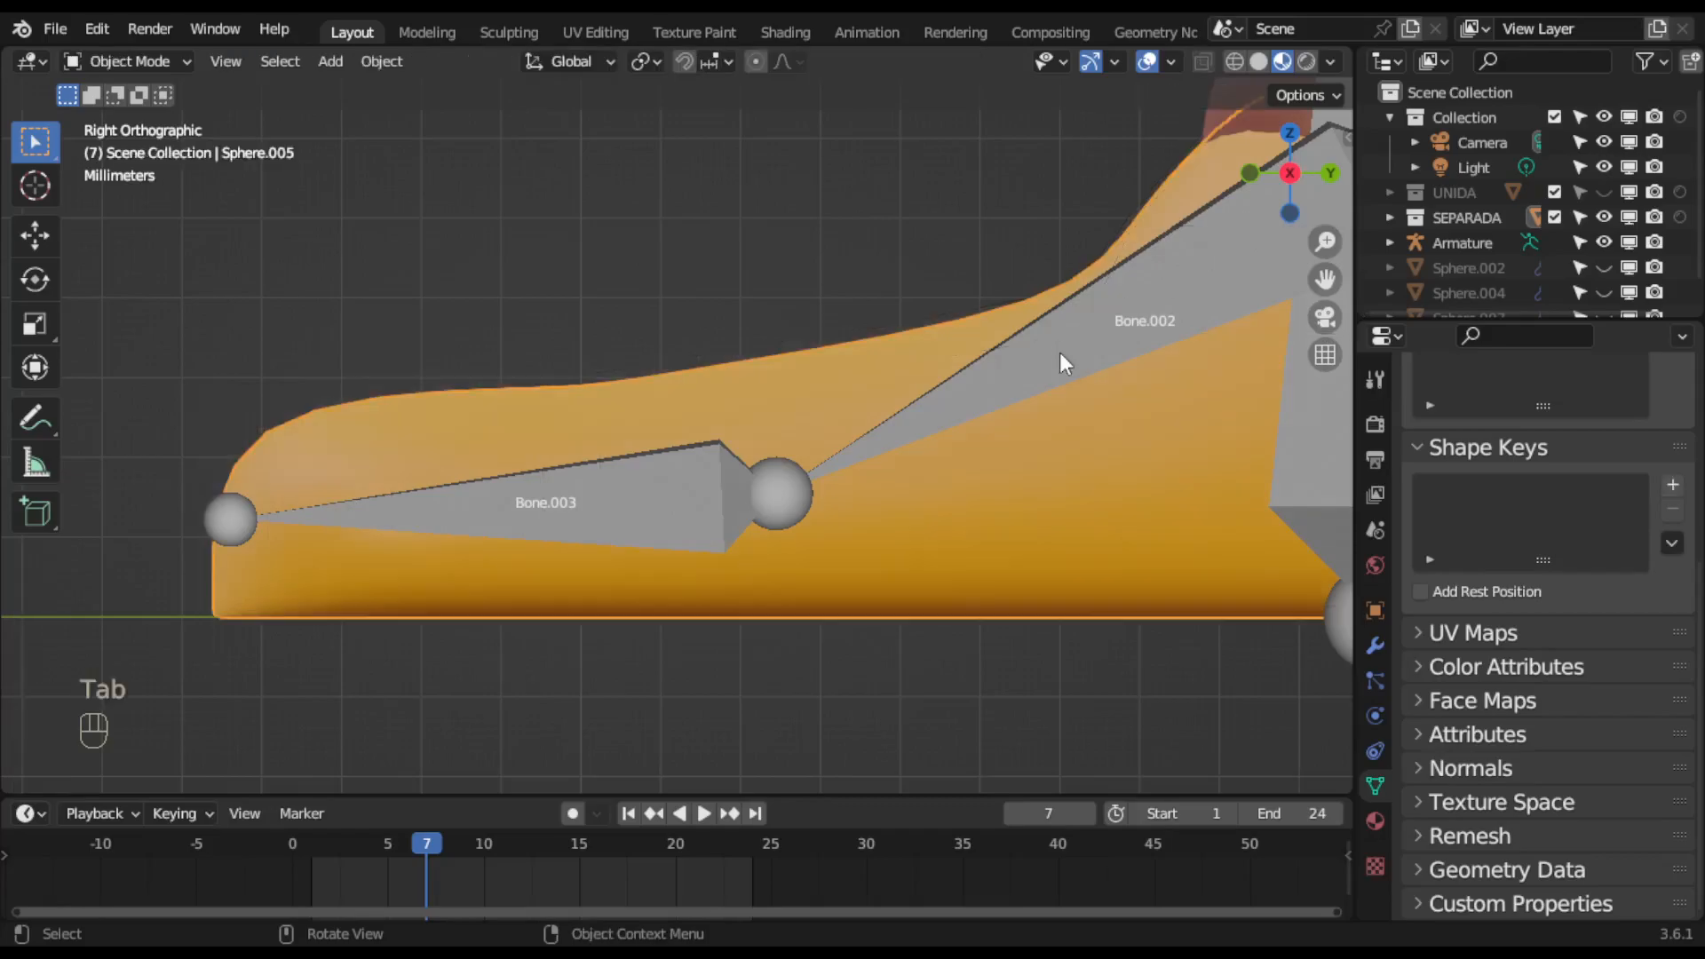
Using wireframe shading, move the joint between foot and toe bones forward to the toe-bend edge loops, and restore Material Preview without X-ray.
left_click(793, 496)
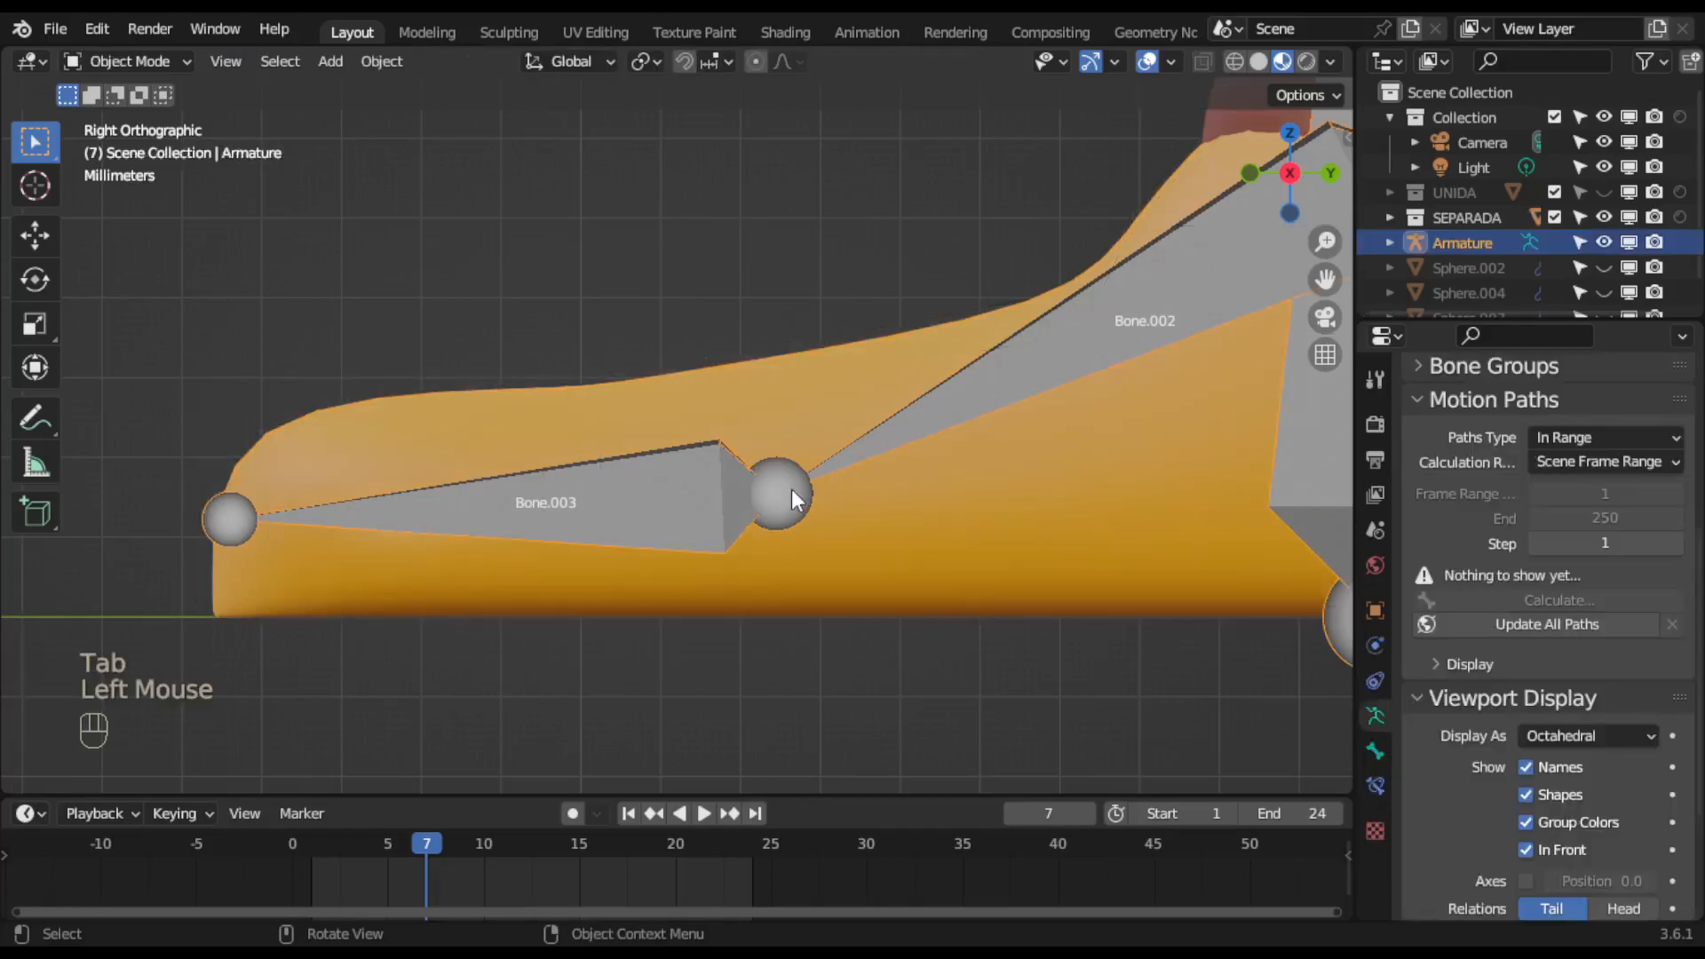
left_click(151, 62)
left_click(142, 114)
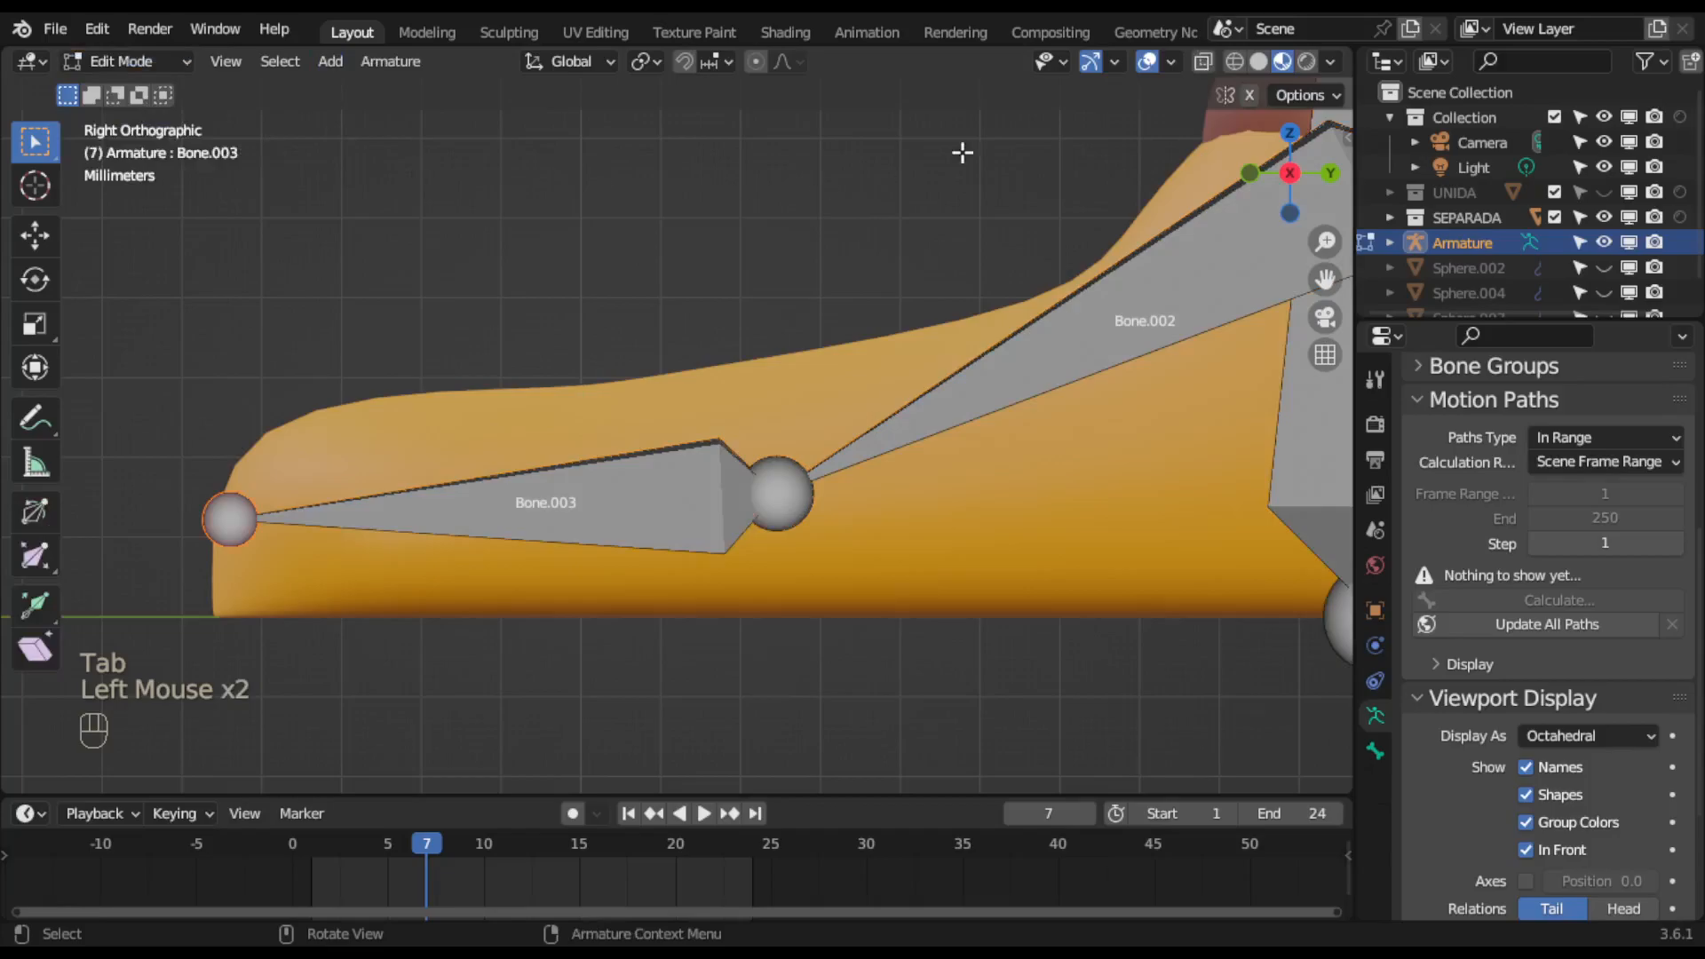
left_click(1230, 63)
left_click(787, 494)
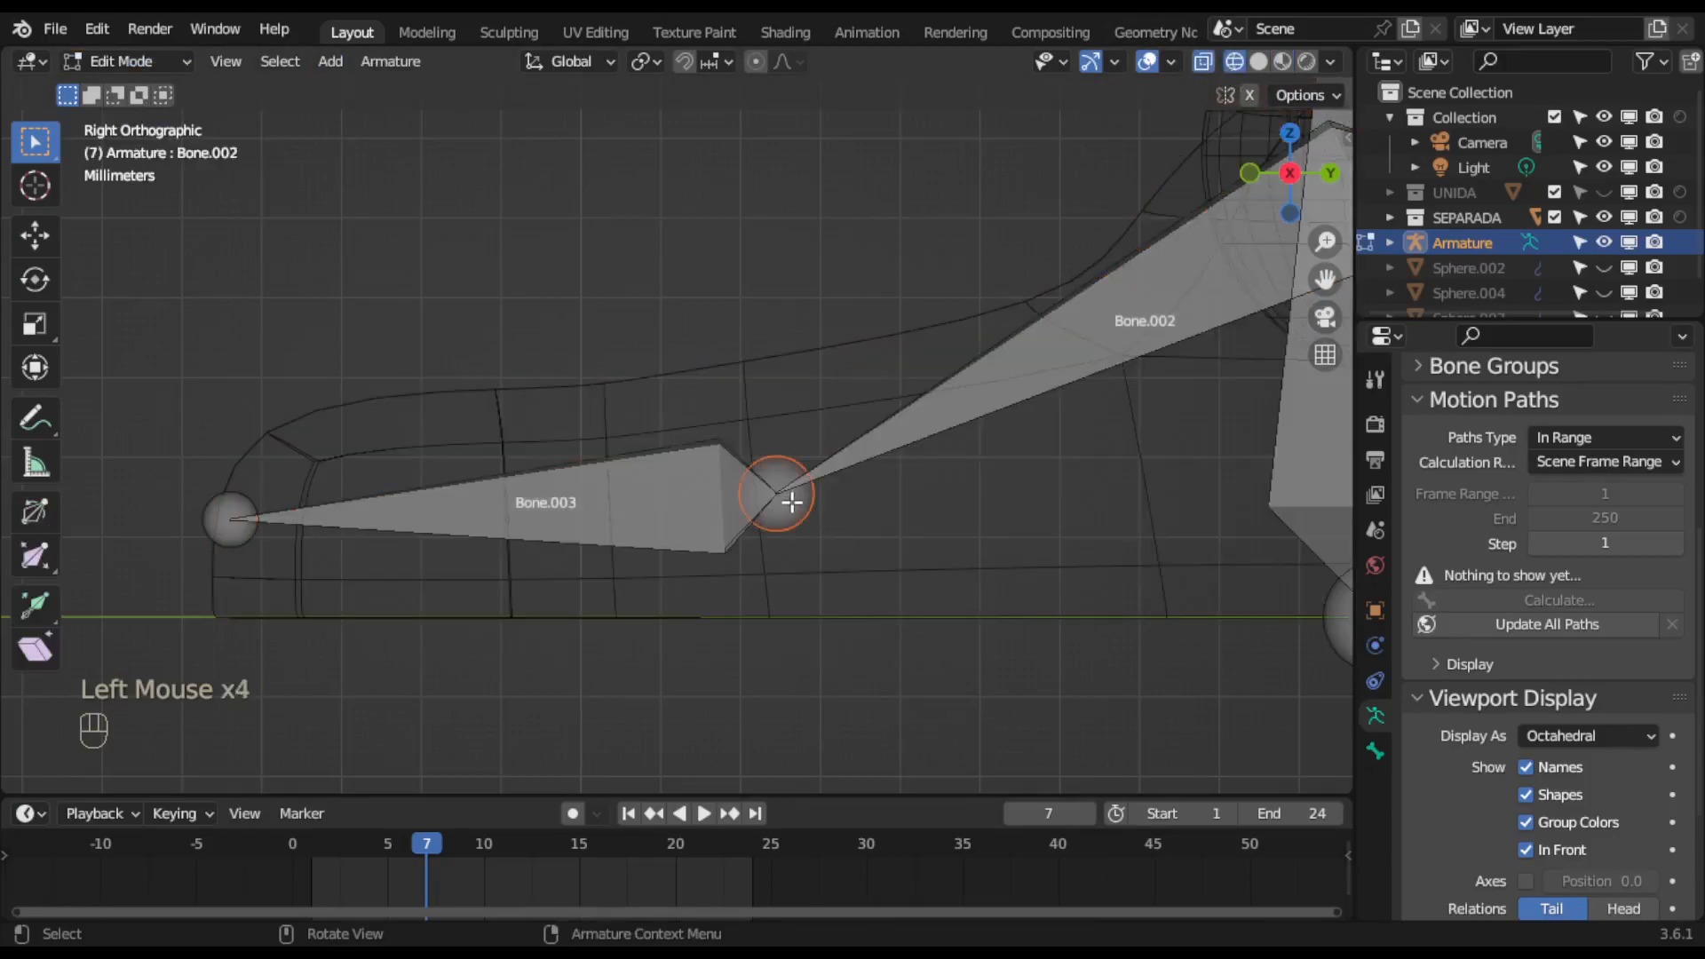
key("g")
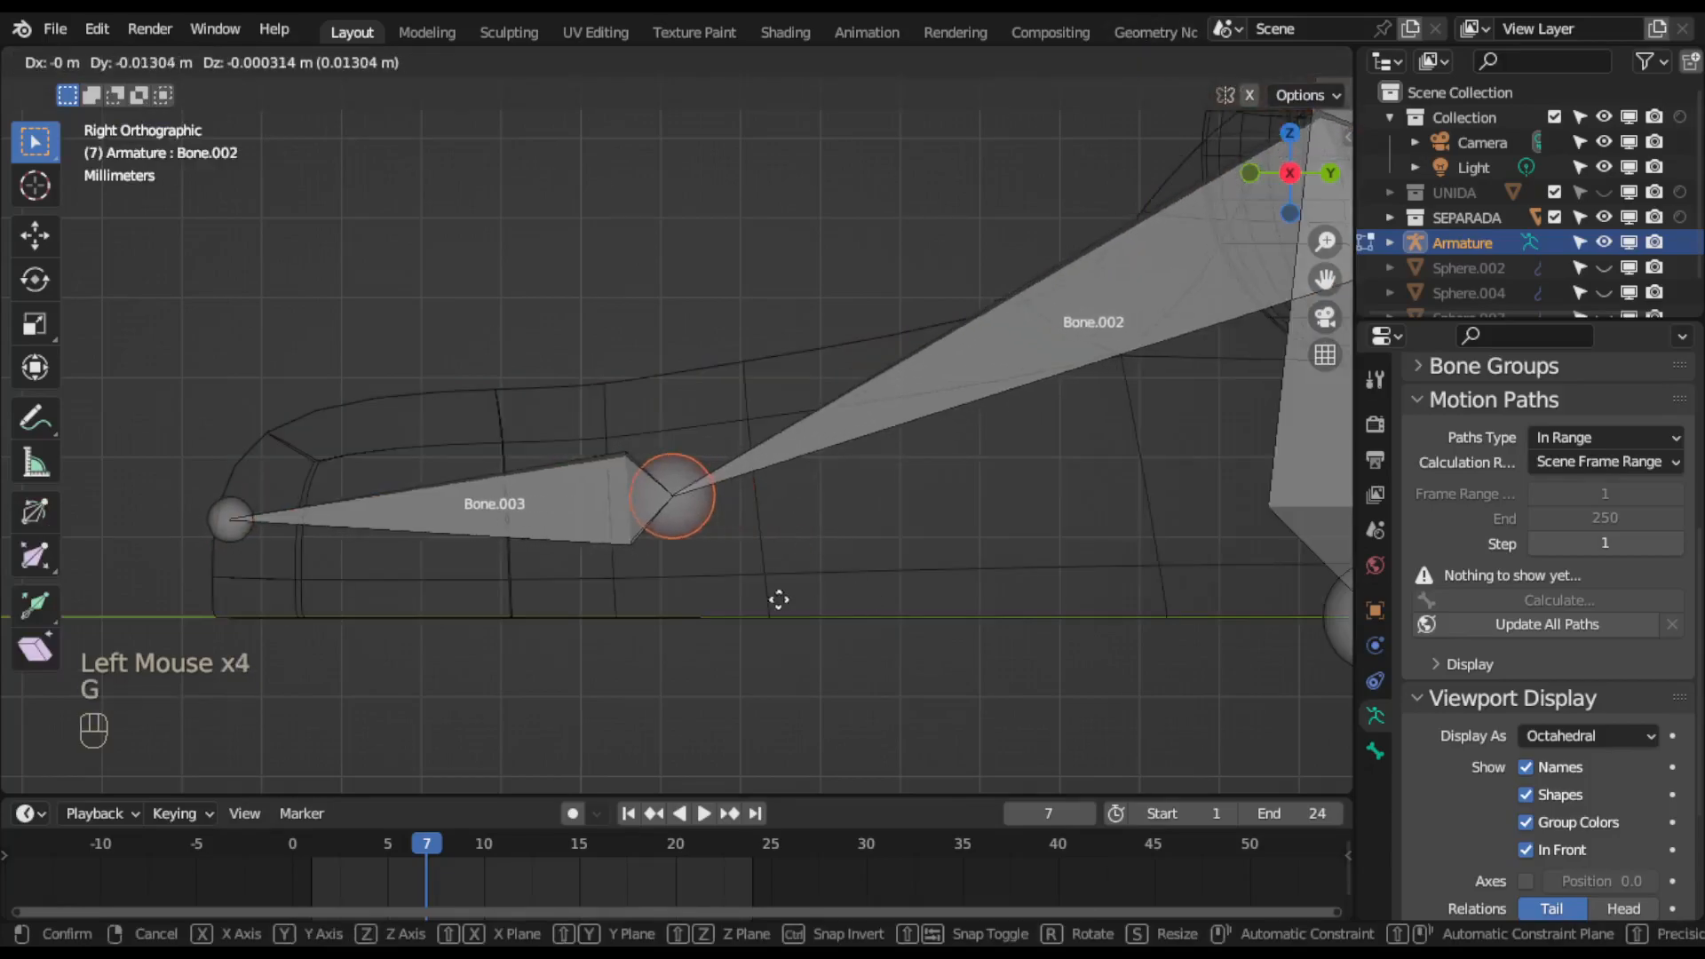
left_click(717, 602)
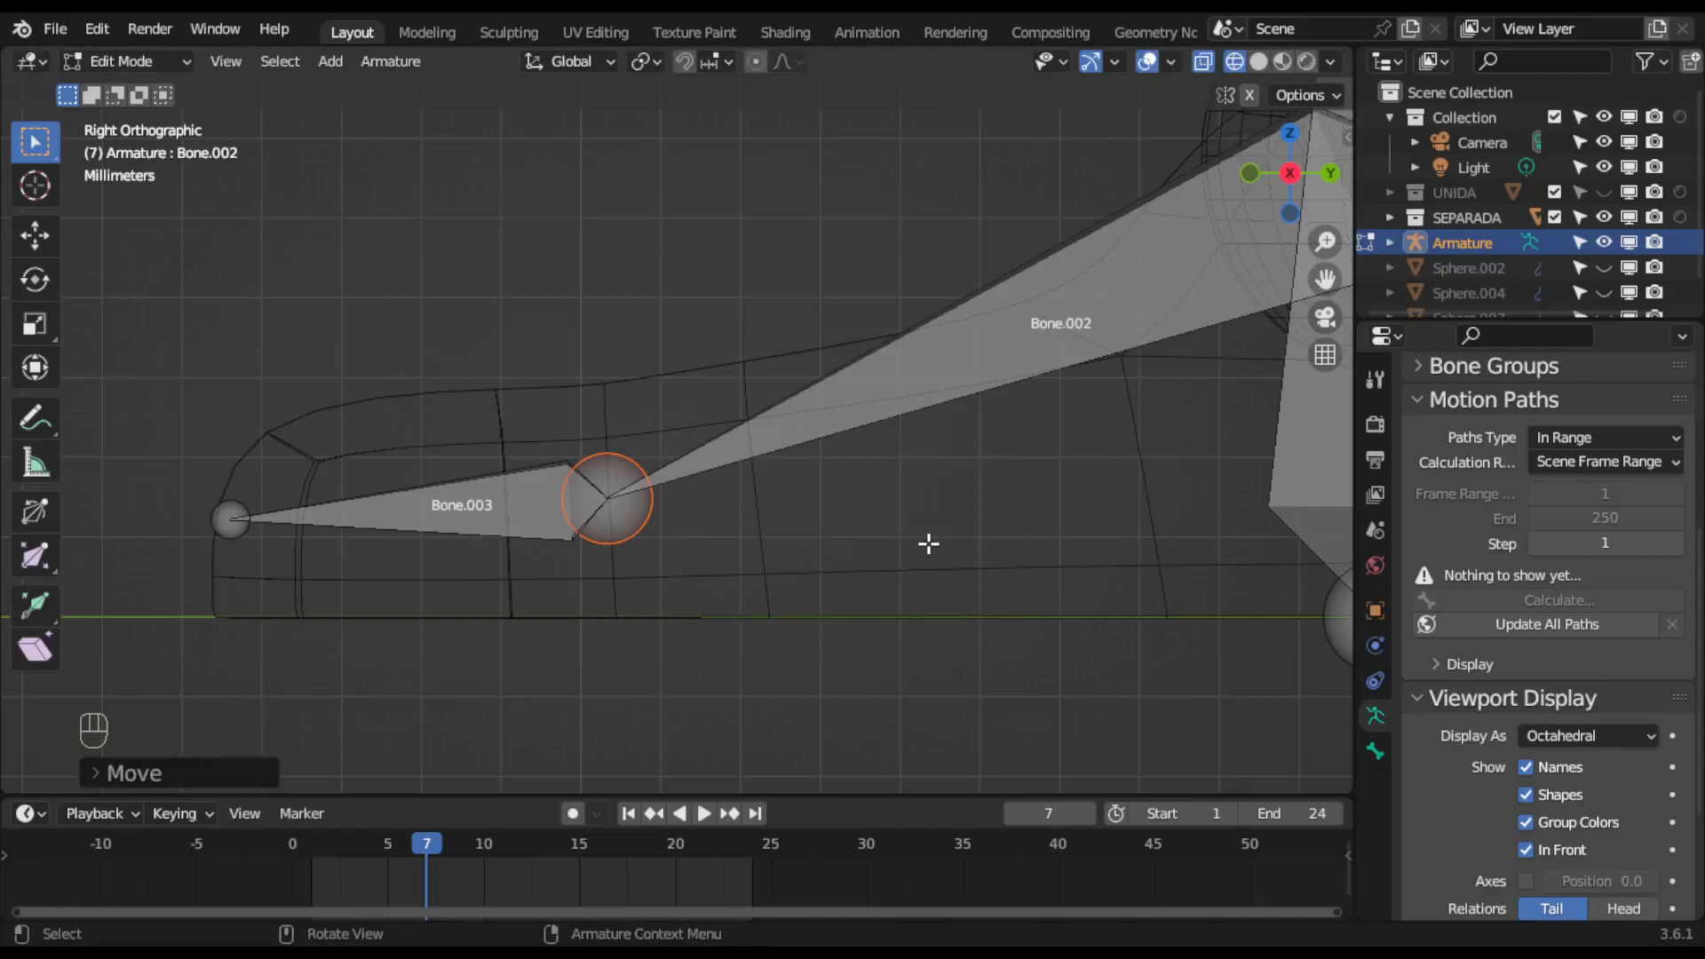
middle_click_drag(929, 530, 972, 551)
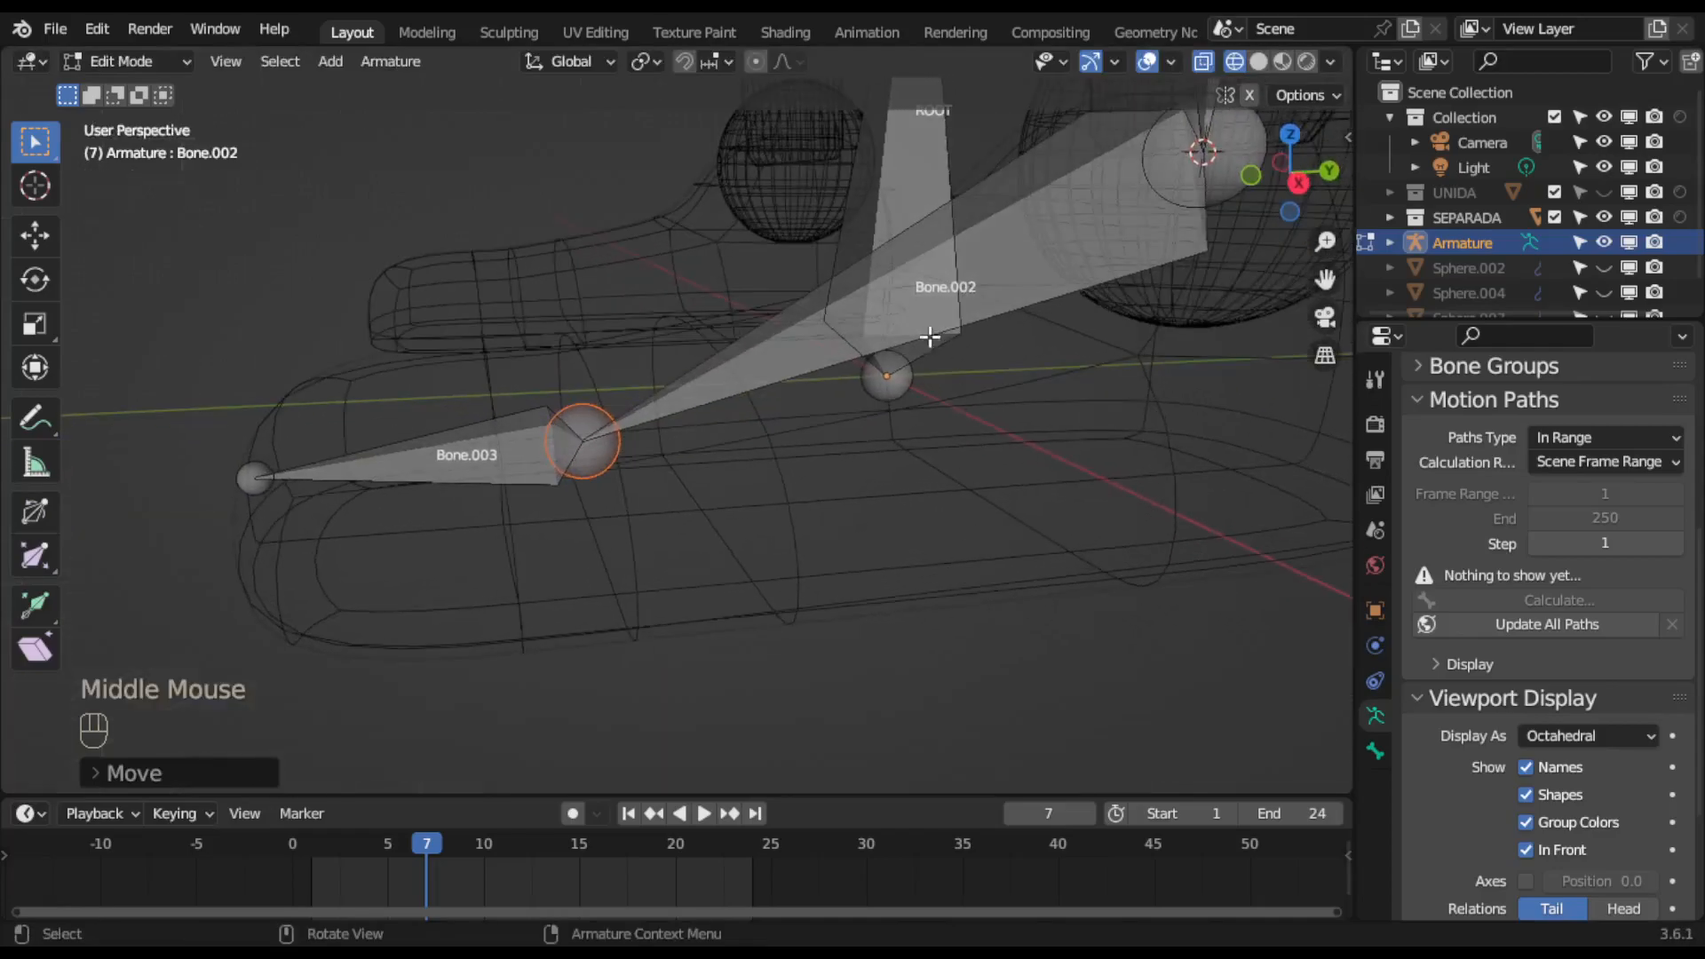
left_click(1202, 61)
left_click(1276, 61)
Rename the upper leg bone between hip and knee as L.ARRIBA.
scroll(952, 264, "down", 2)
middle_click_drag(953, 264, 1199, 301)
scroll(894, 384, "down", 2)
scroll(753, 476, "down", 2)
middle_click_drag(746, 365, 844, 213, "shift")
left_click_drag(1325, 280, 1297, 536)
middle_click_drag(862, 439, 803, 452)
left_click(663, 385)
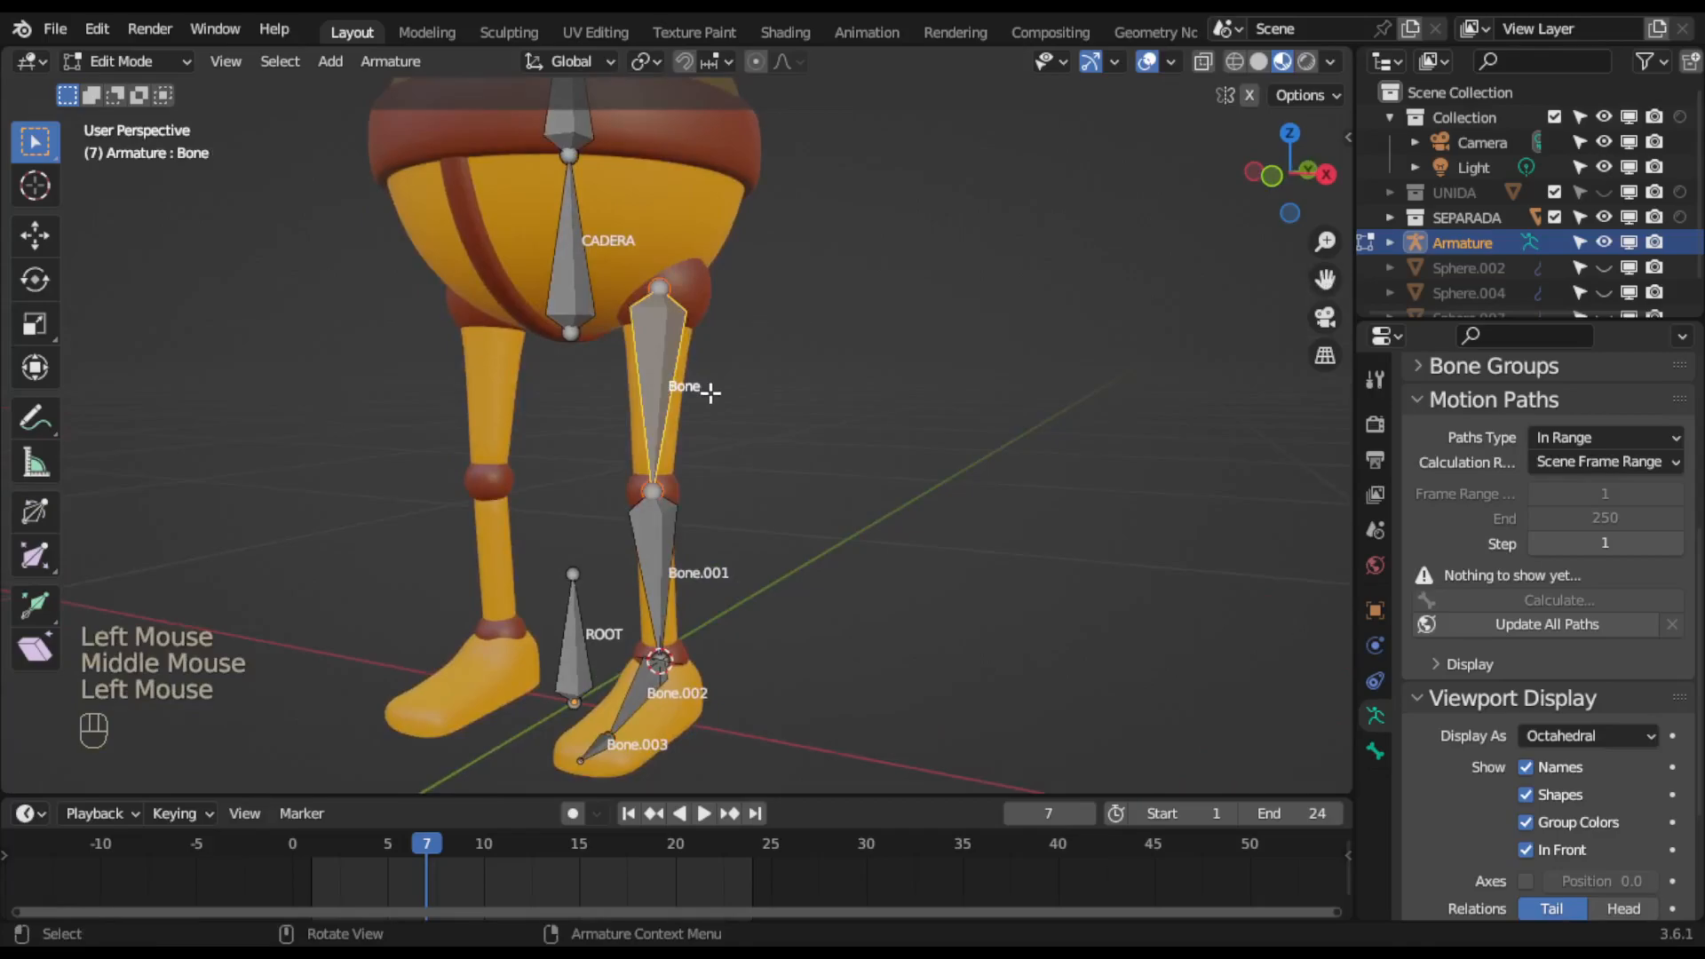
key("F2")
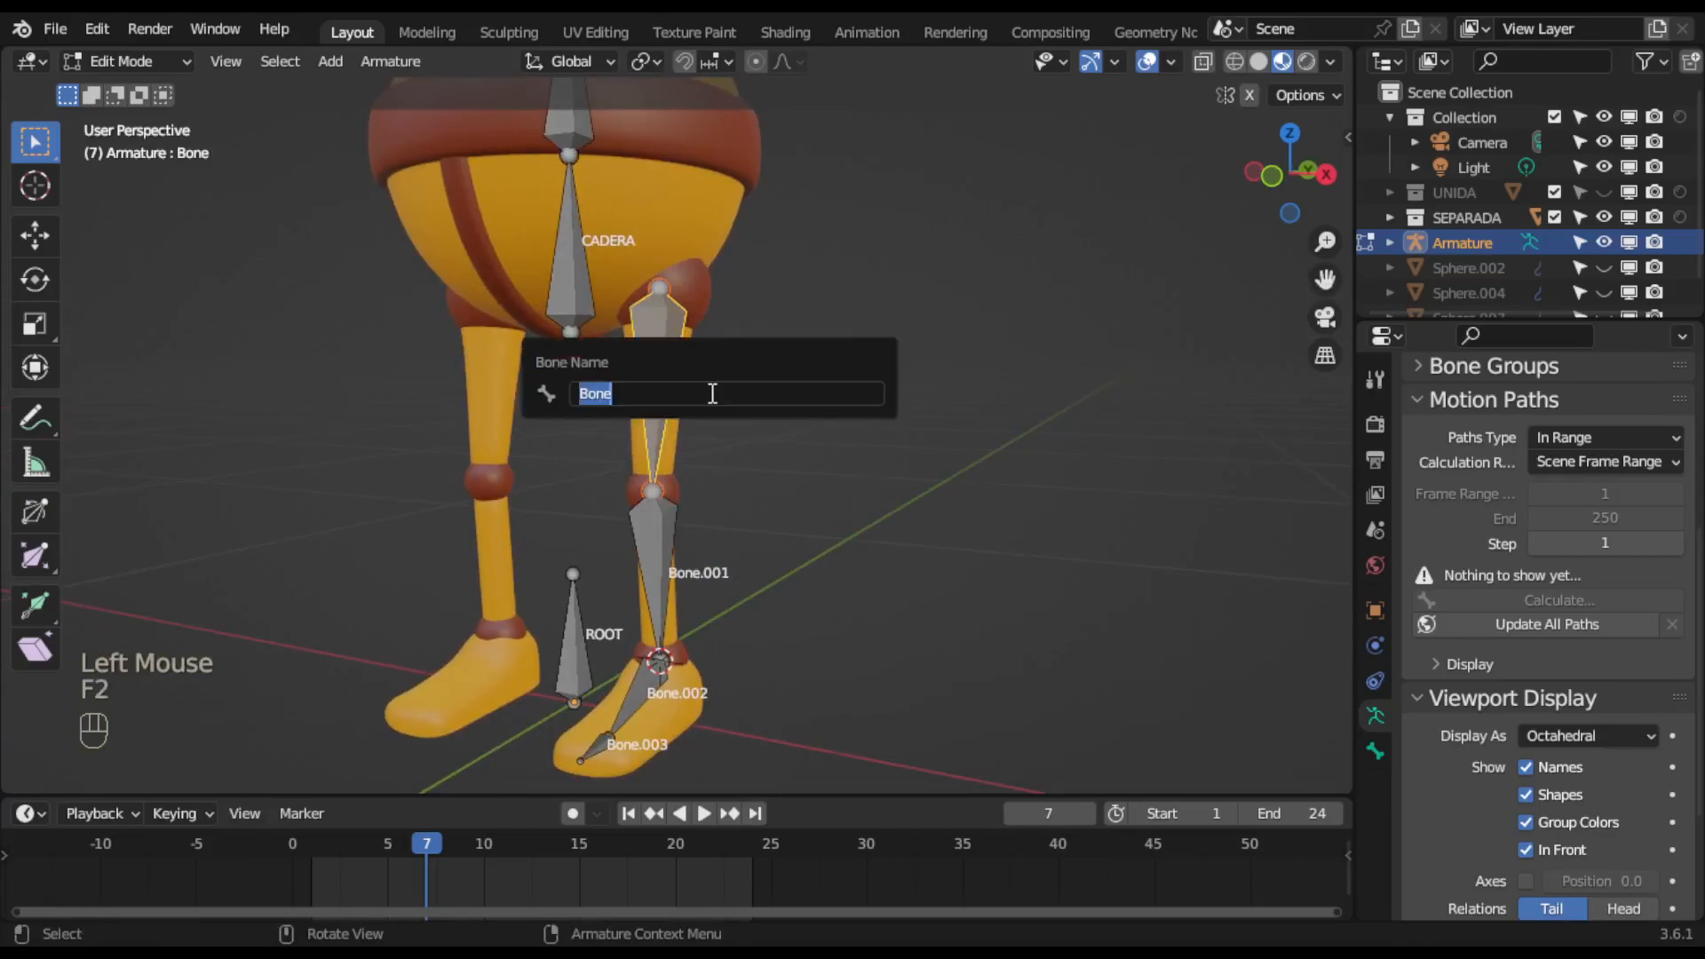
type("ARRIBA")
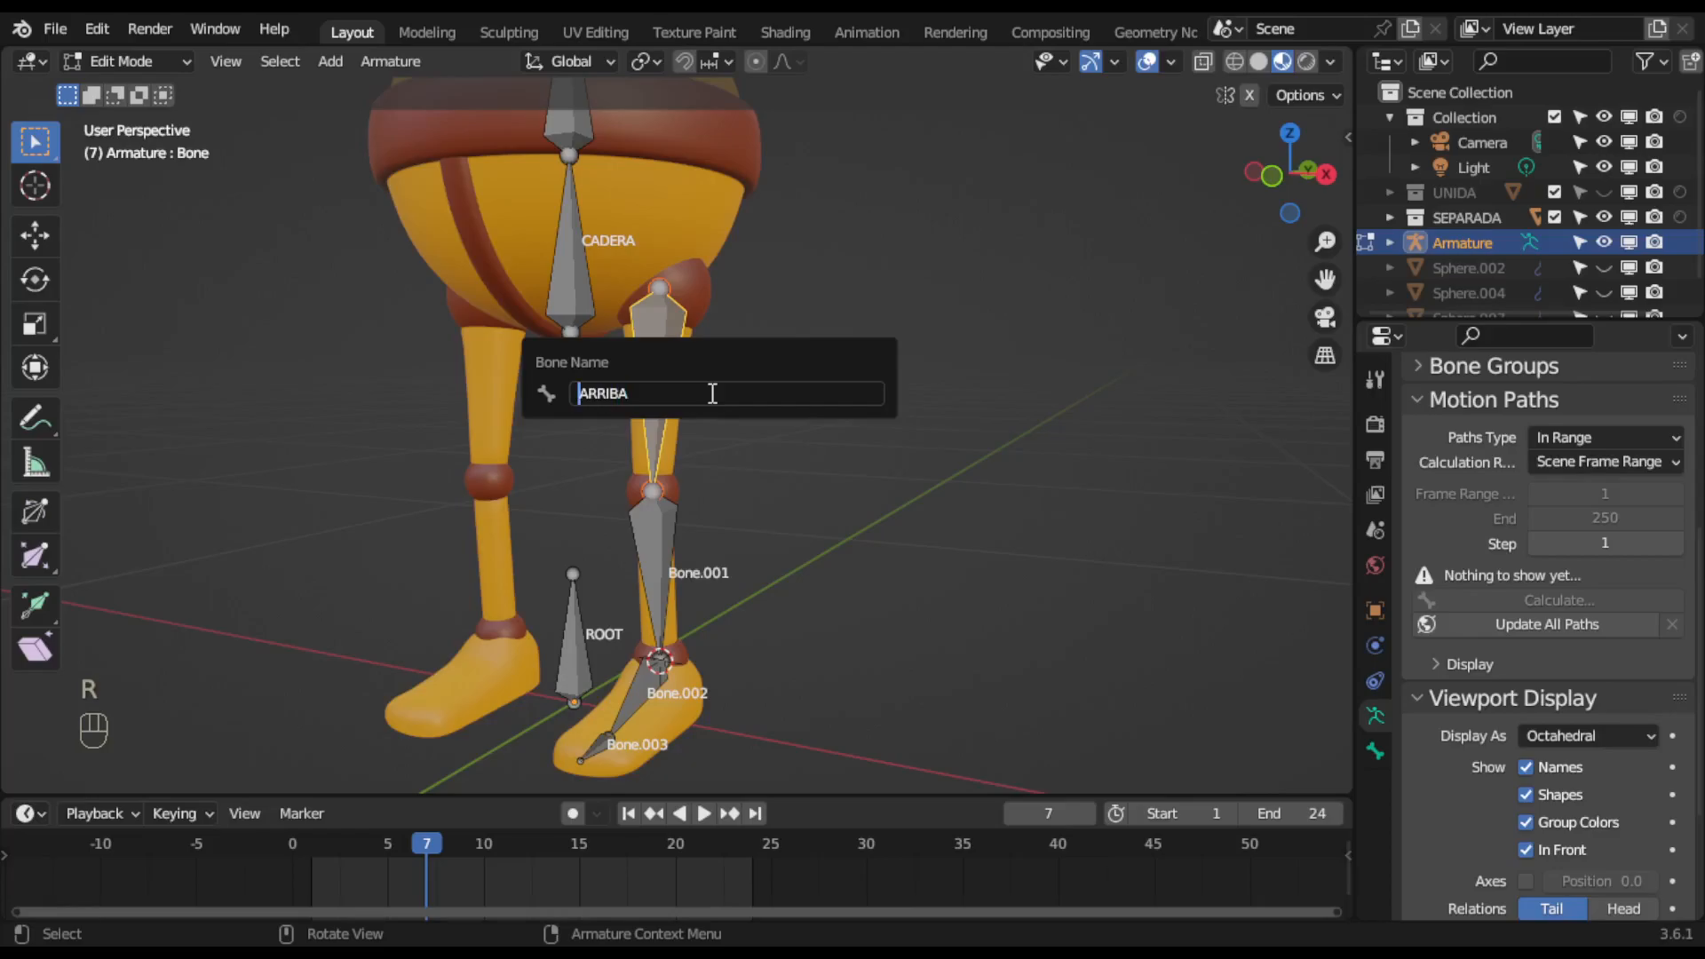
type("IL.")
key("Return")
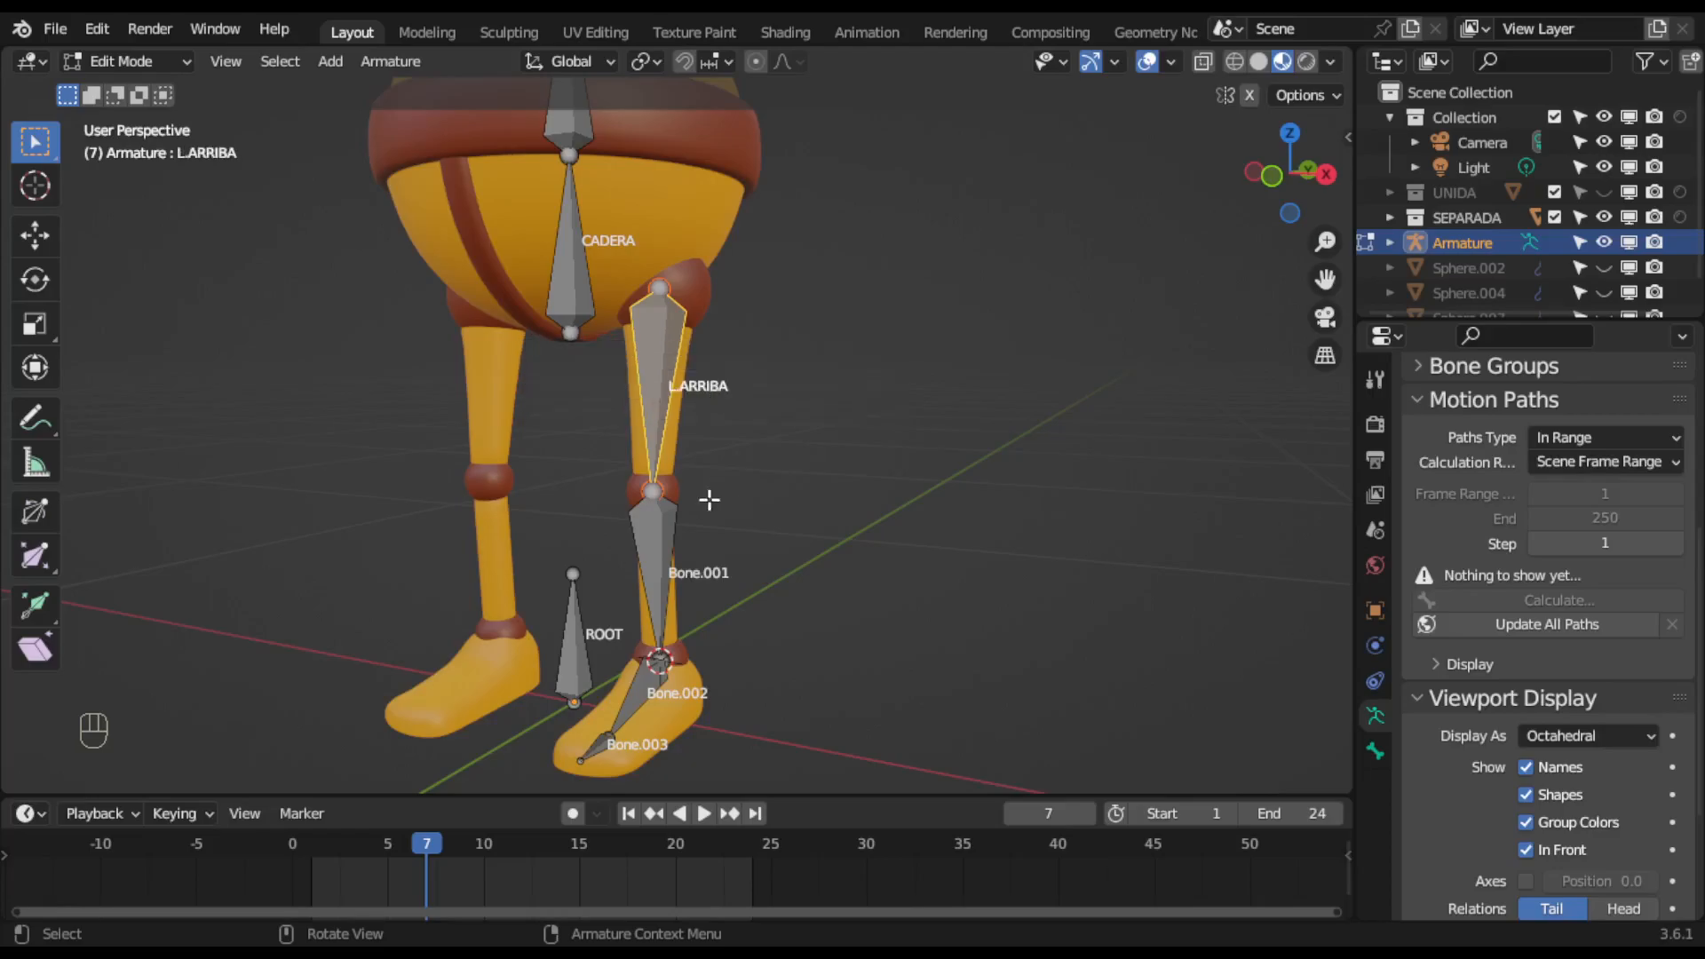
Rename the lower leg bone between knee and ankle as L.ABAJO.
left_click(658, 581)
key("F2")
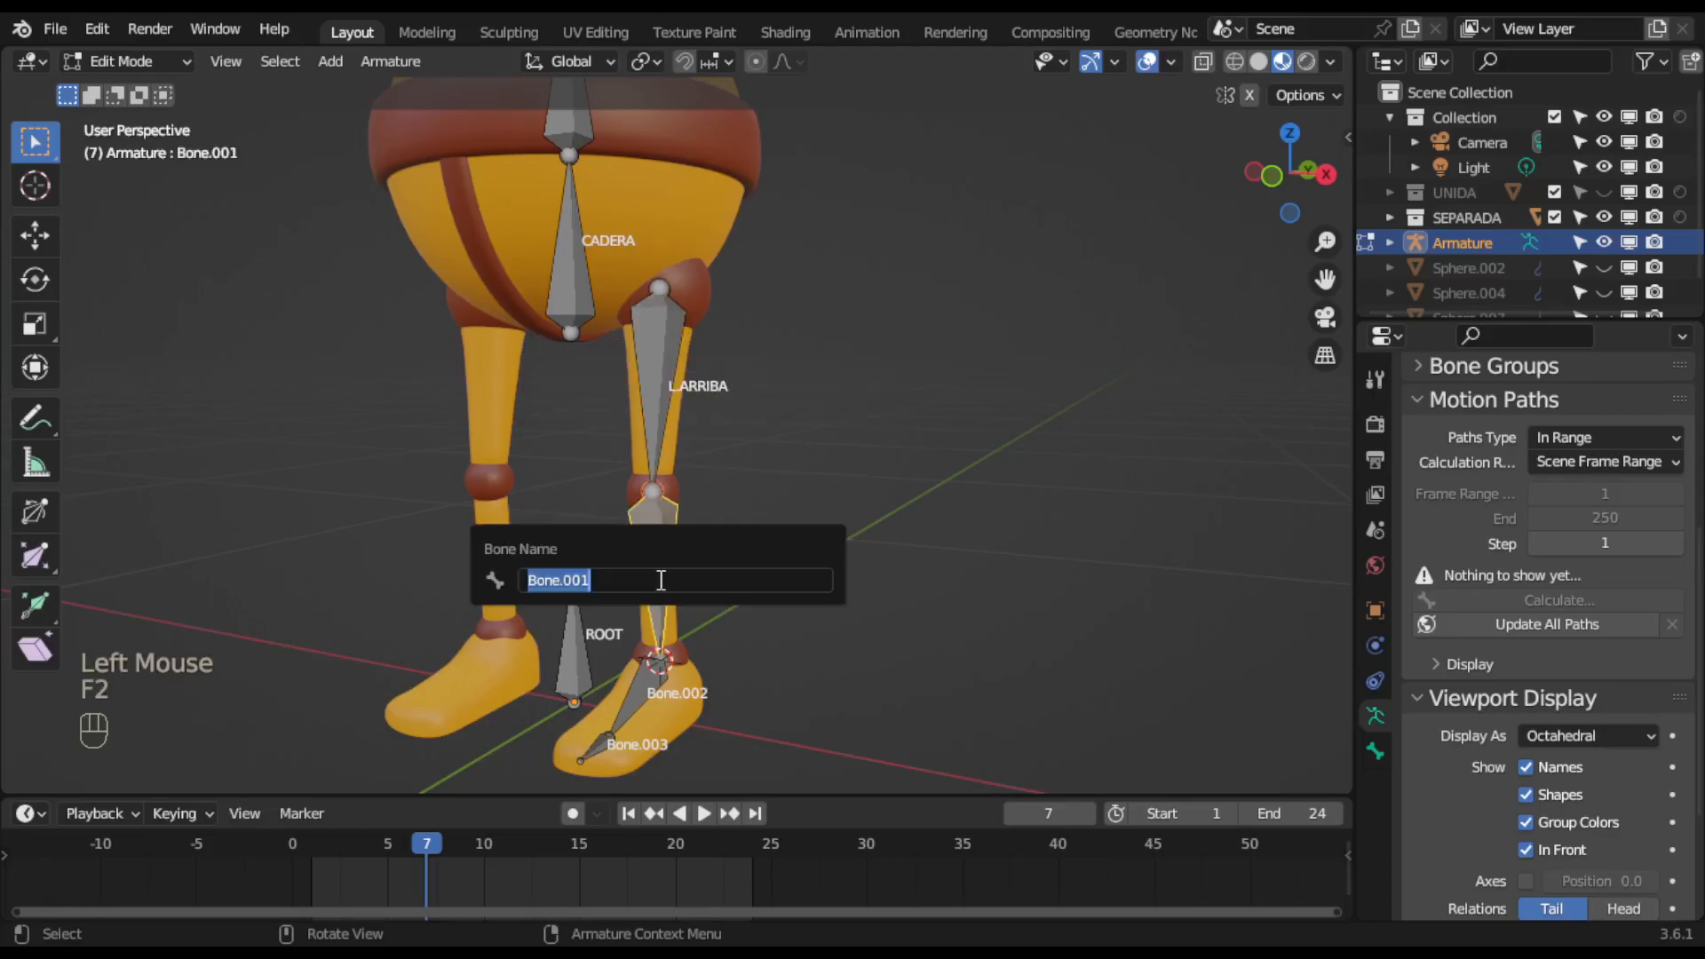
type("L.ABAJO")
key("Return")
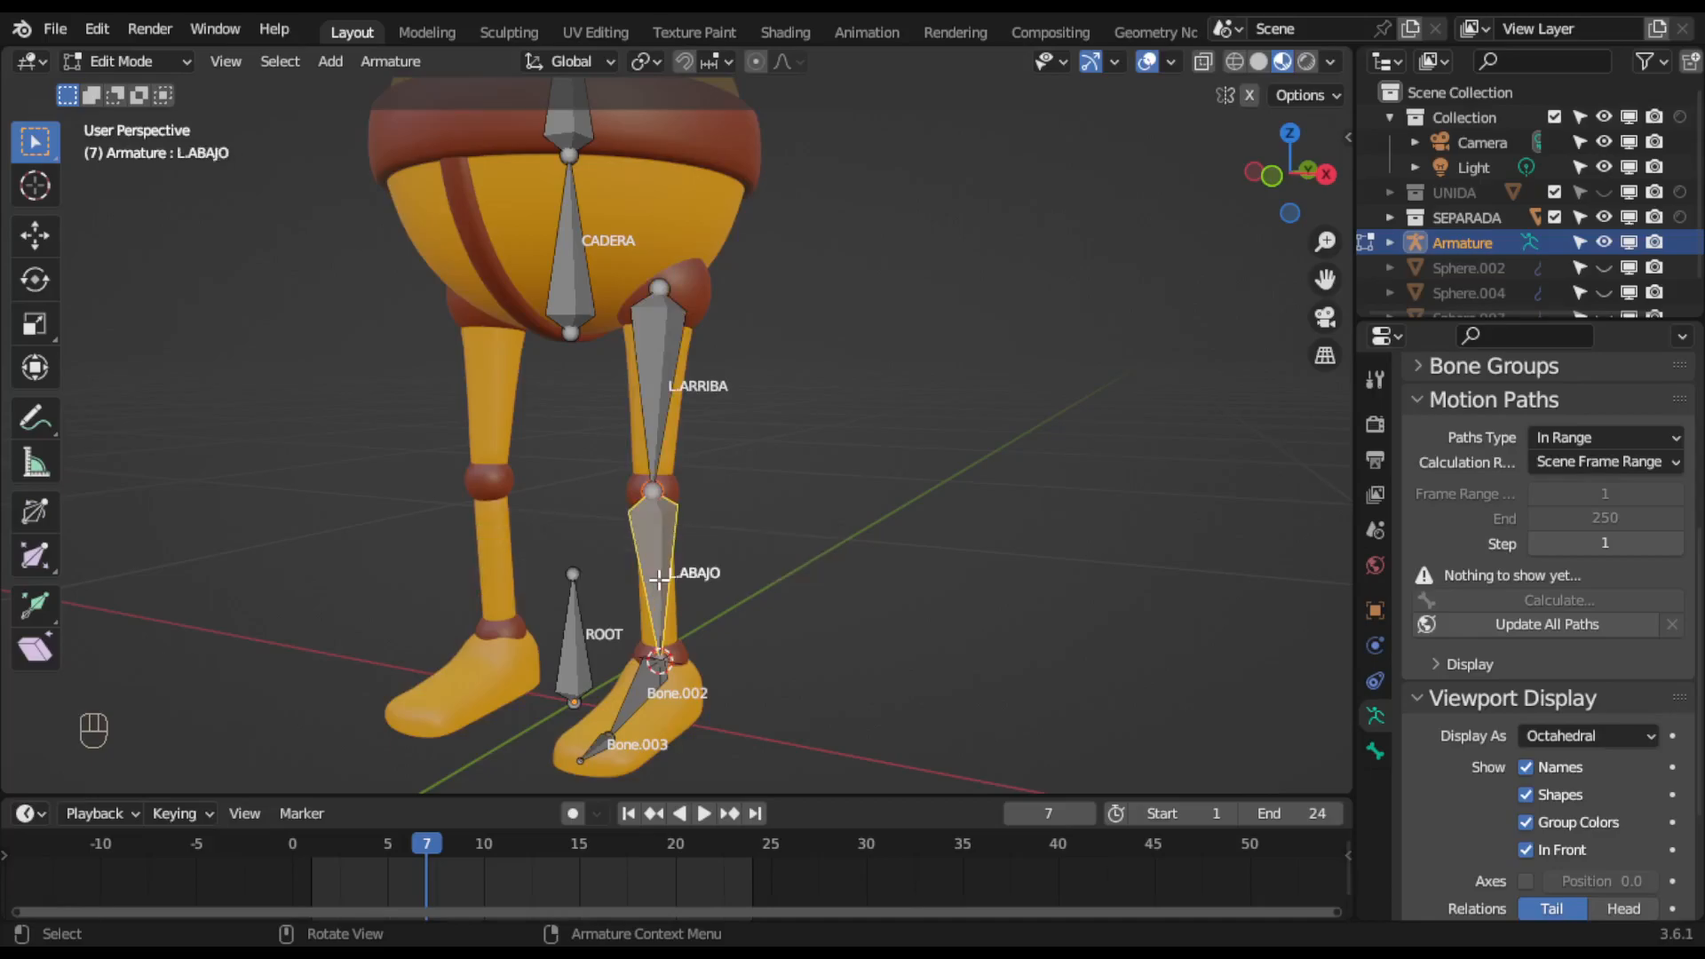
Rename the foot bone that runs forward from the ankle as L.PIE.
middle_click_drag(696, 609, 654, 453)
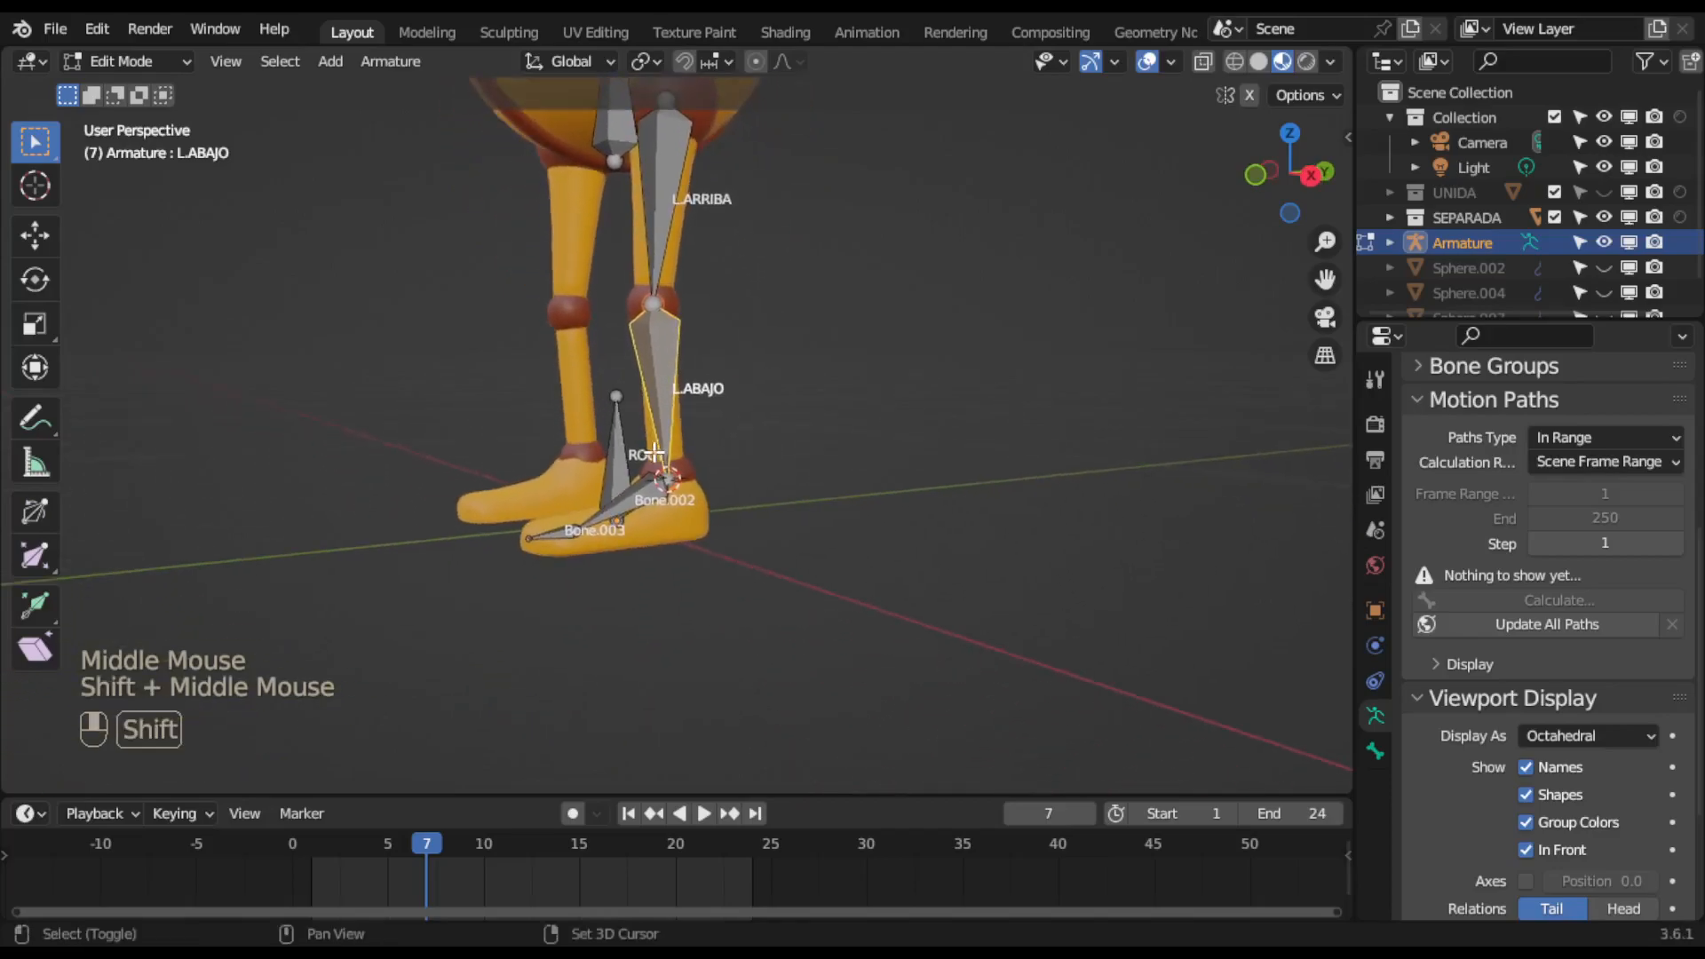
left_click(652, 494)
scroll(650, 507, "up", 2)
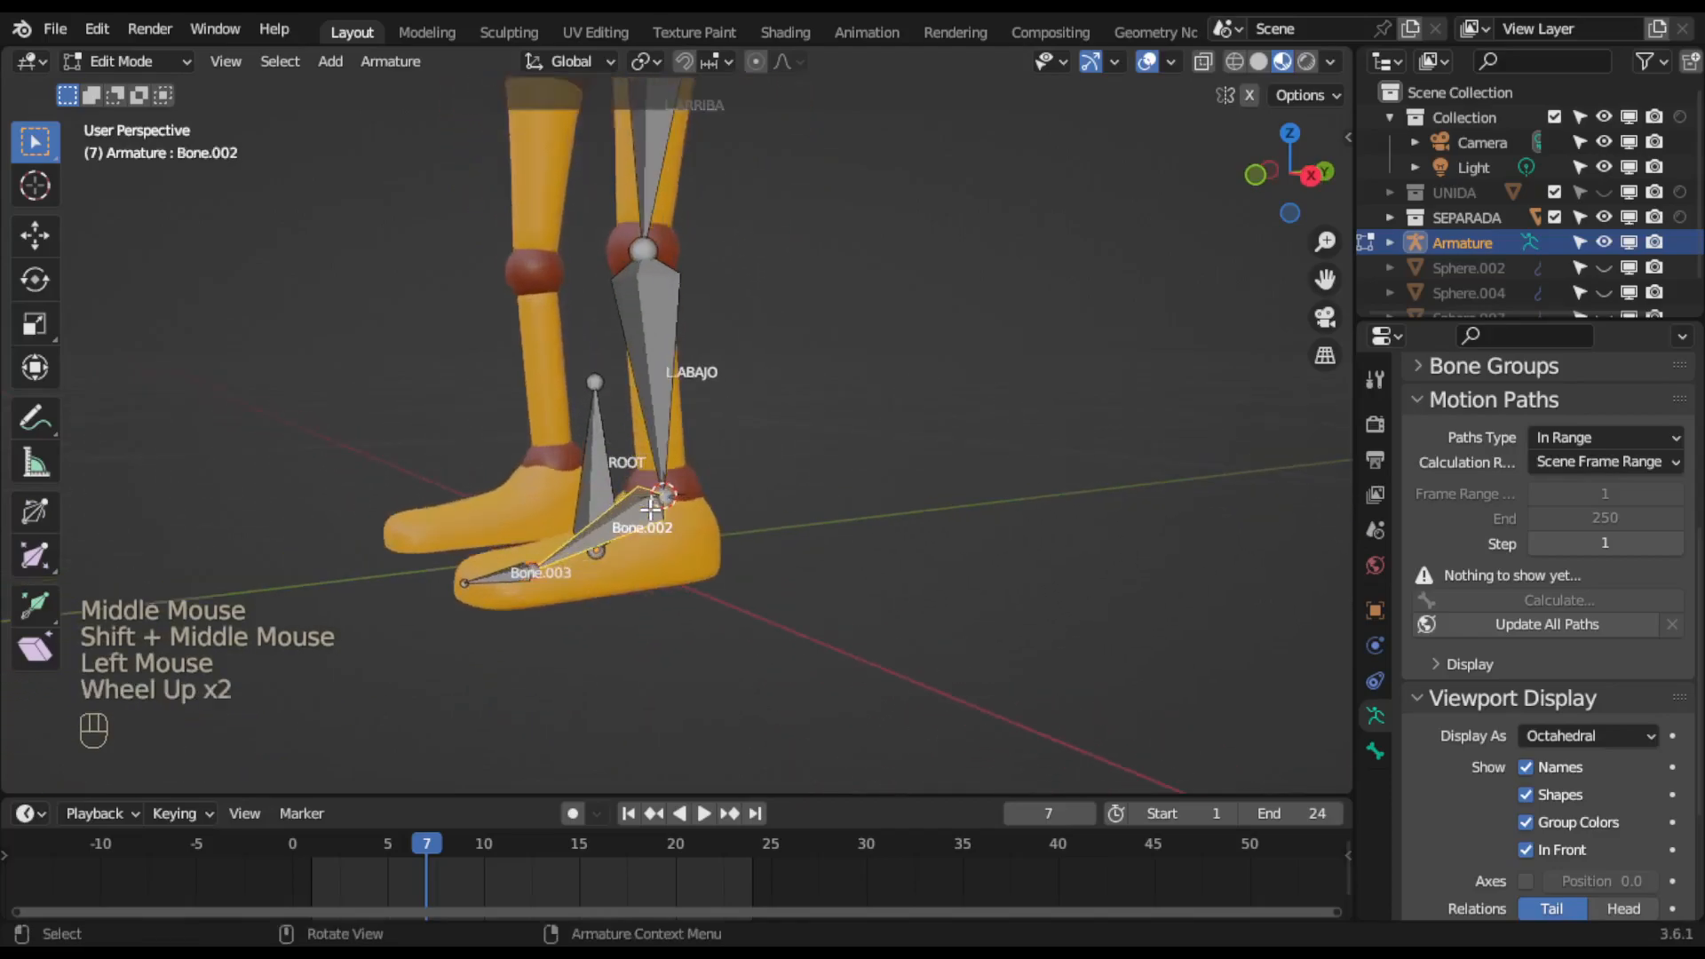
key("F2")
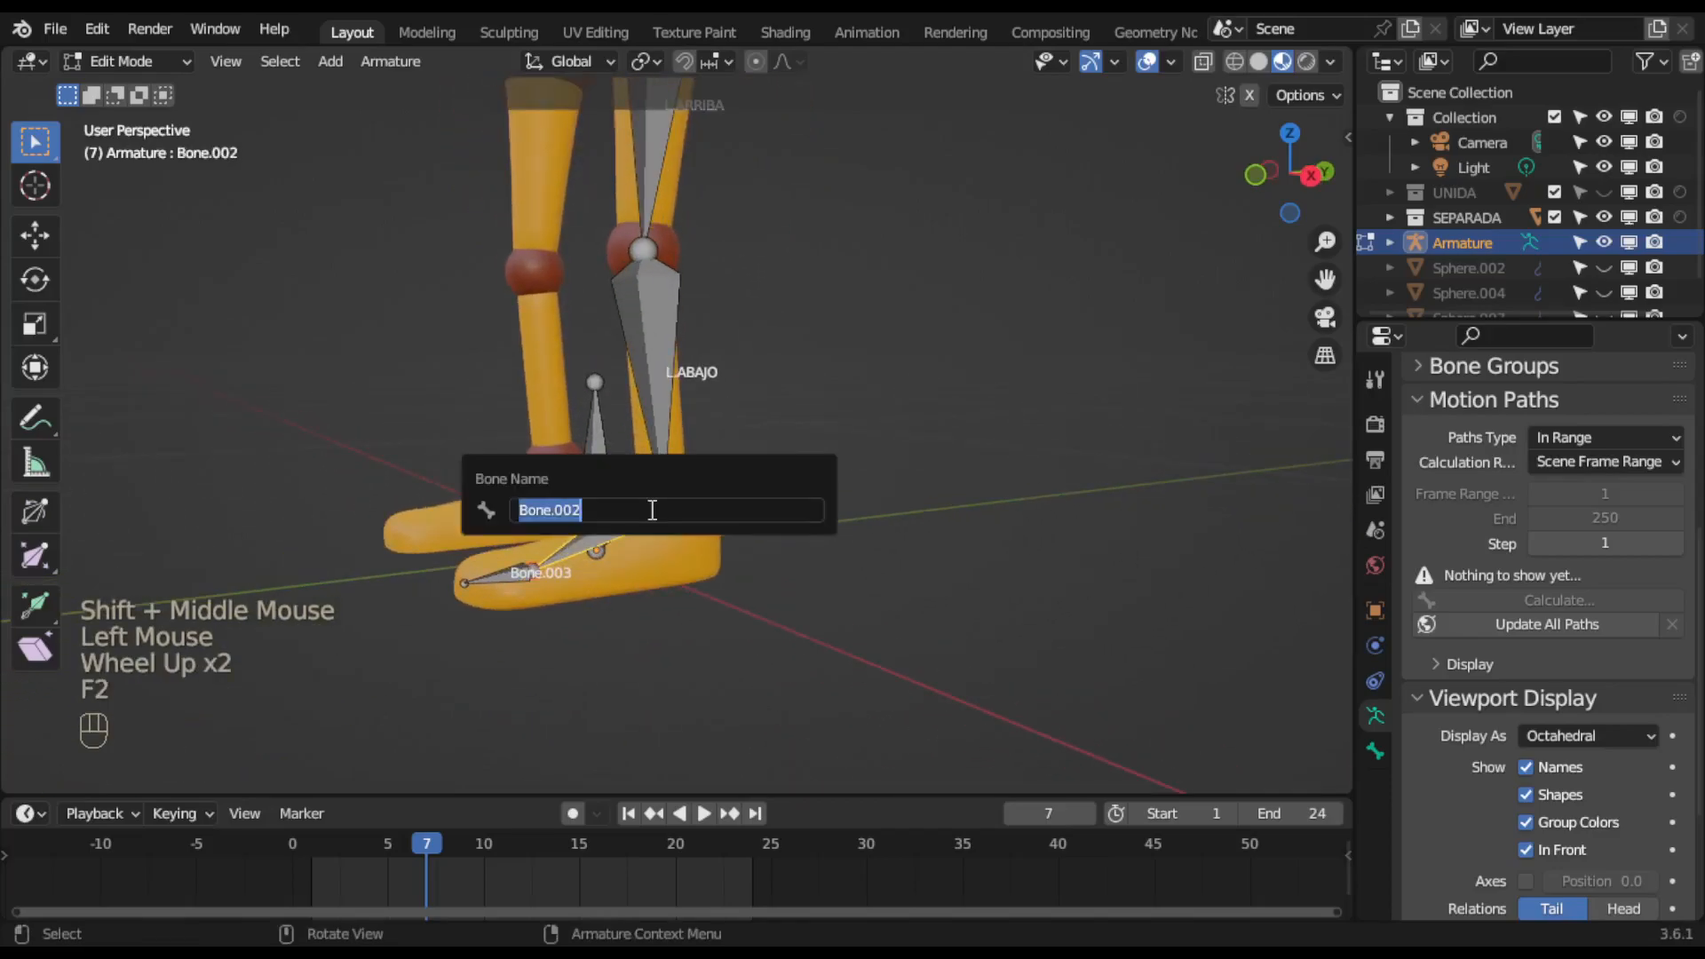
type("L")
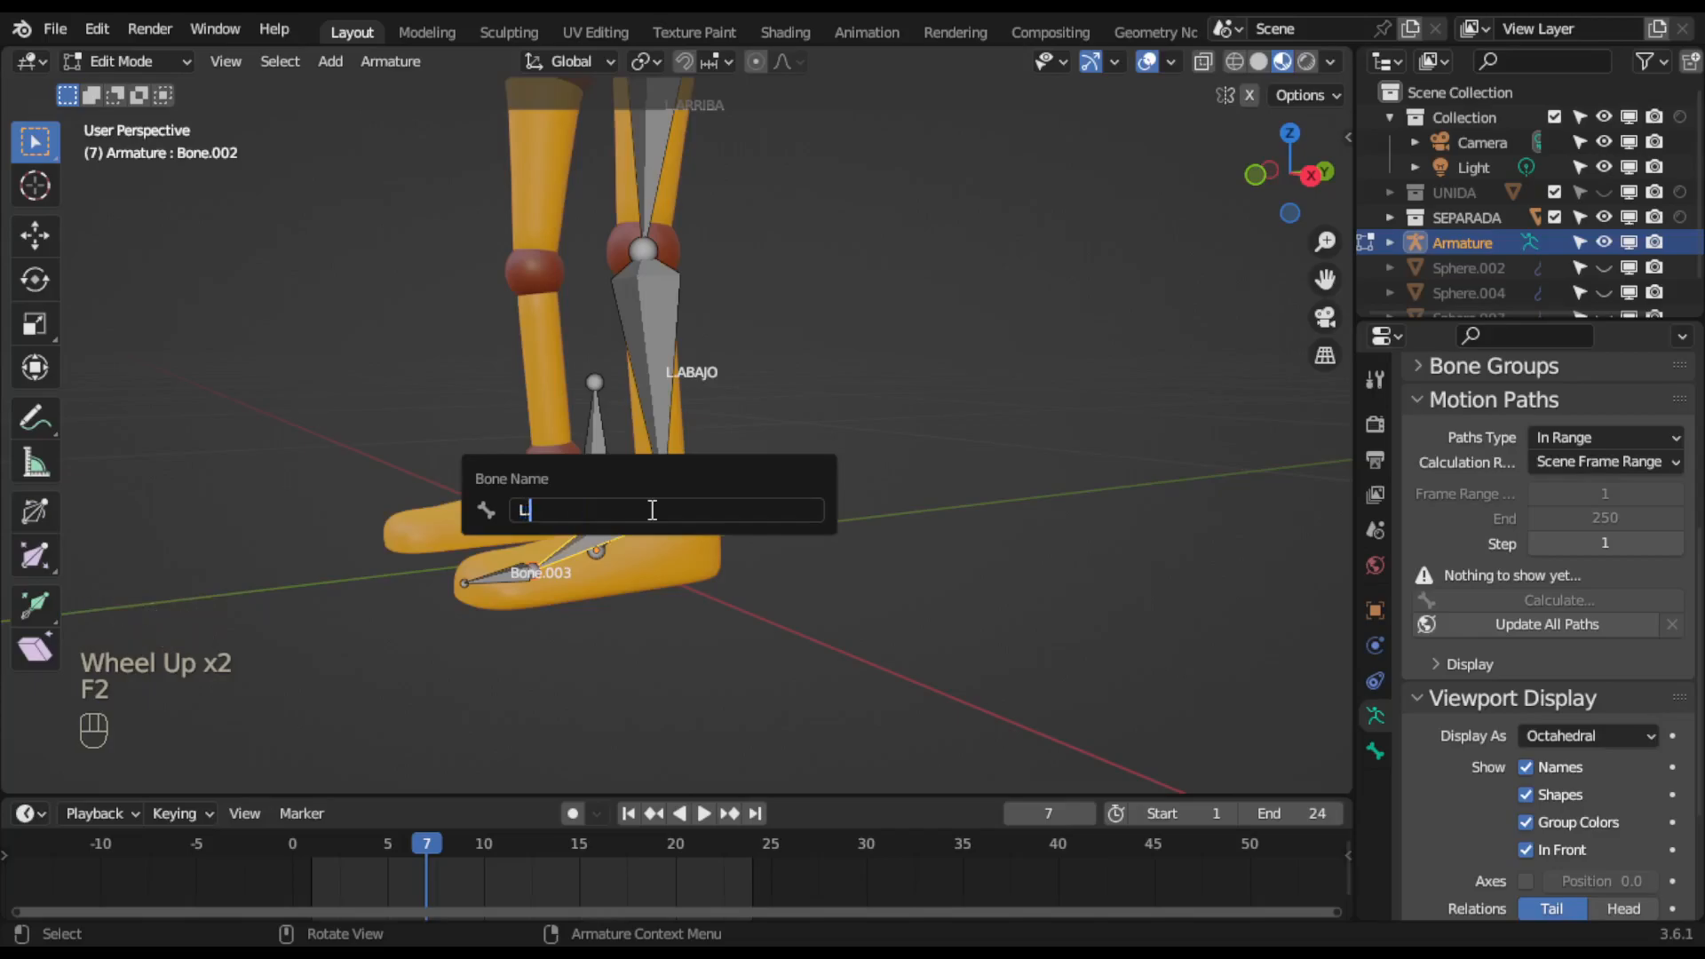
type(".PIE")
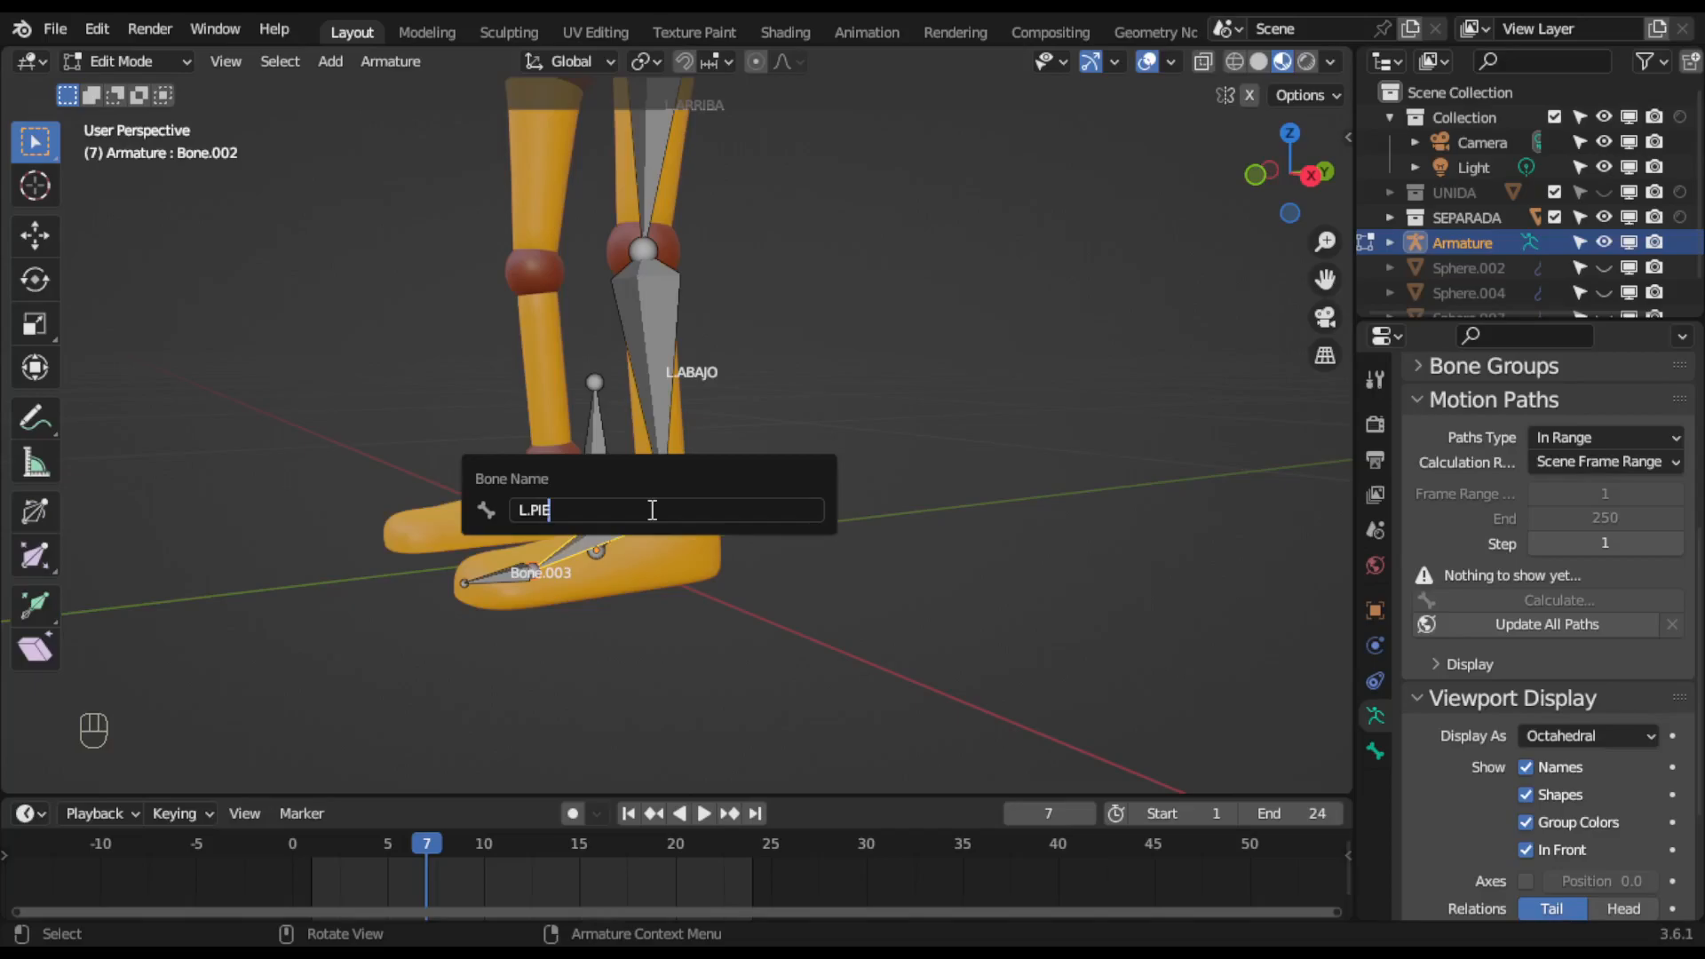
key("Return")
Rename the toe bone at the front of the foot as L.DEDOS.
left_click(524, 573)
key("F2")
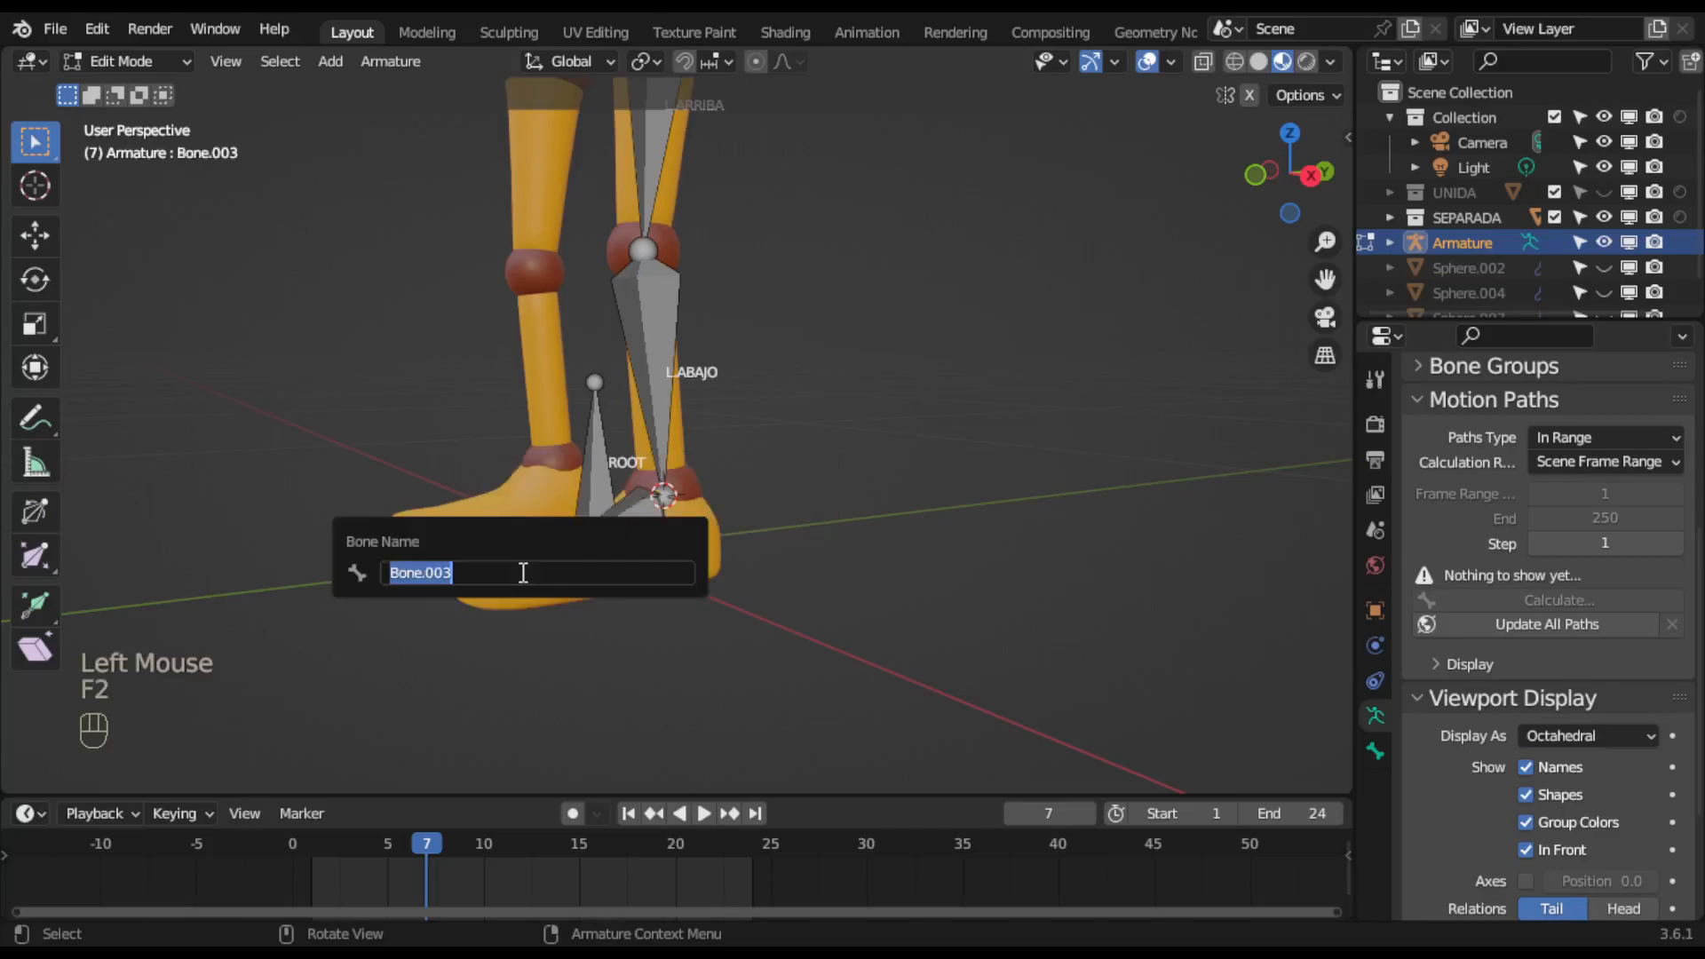
type("L")
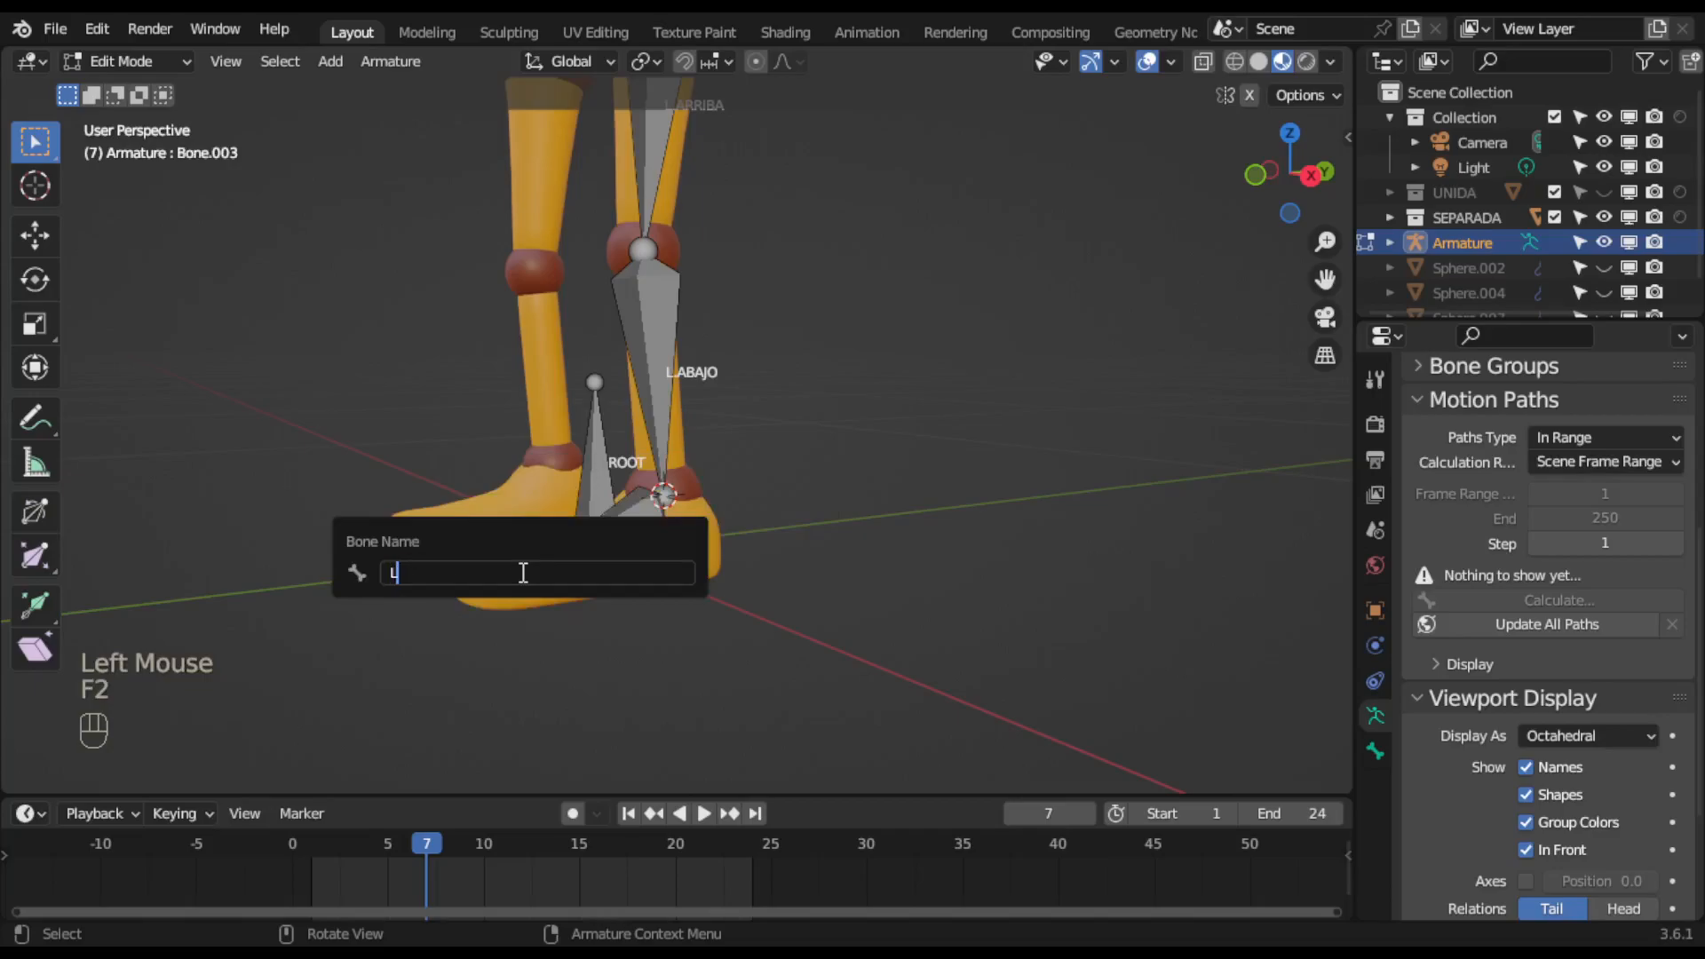
type(".DEDIS")
key("BackSpace")
key("BackSpace")
type("OS")
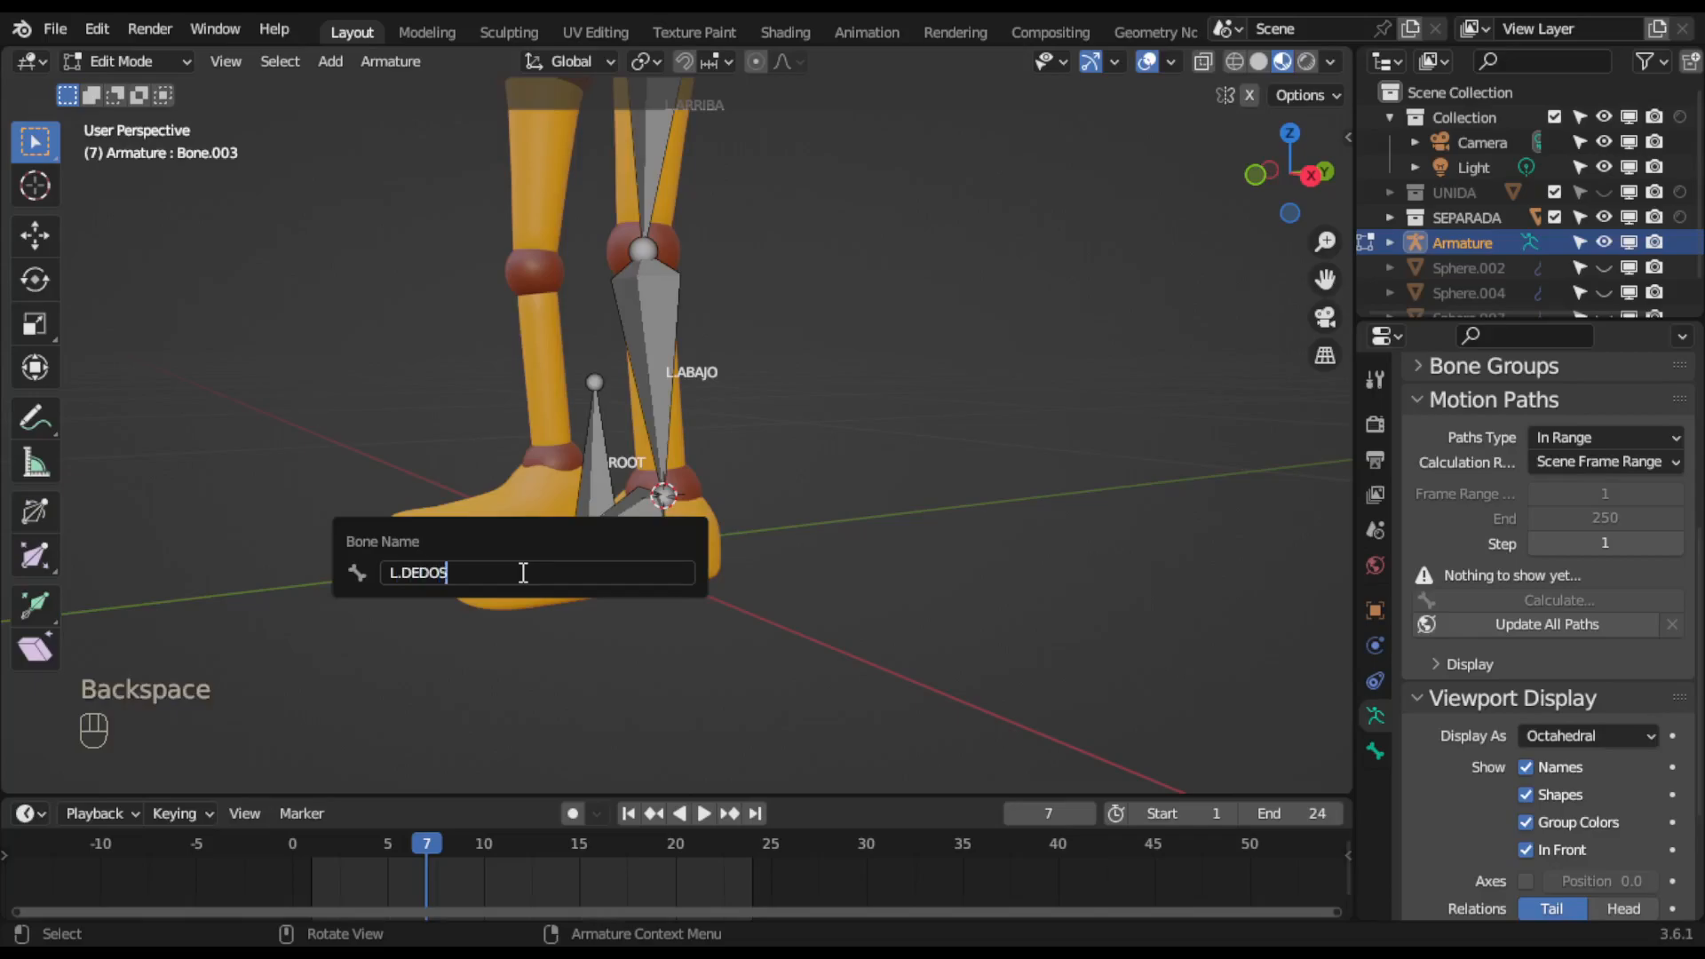
key("Return")
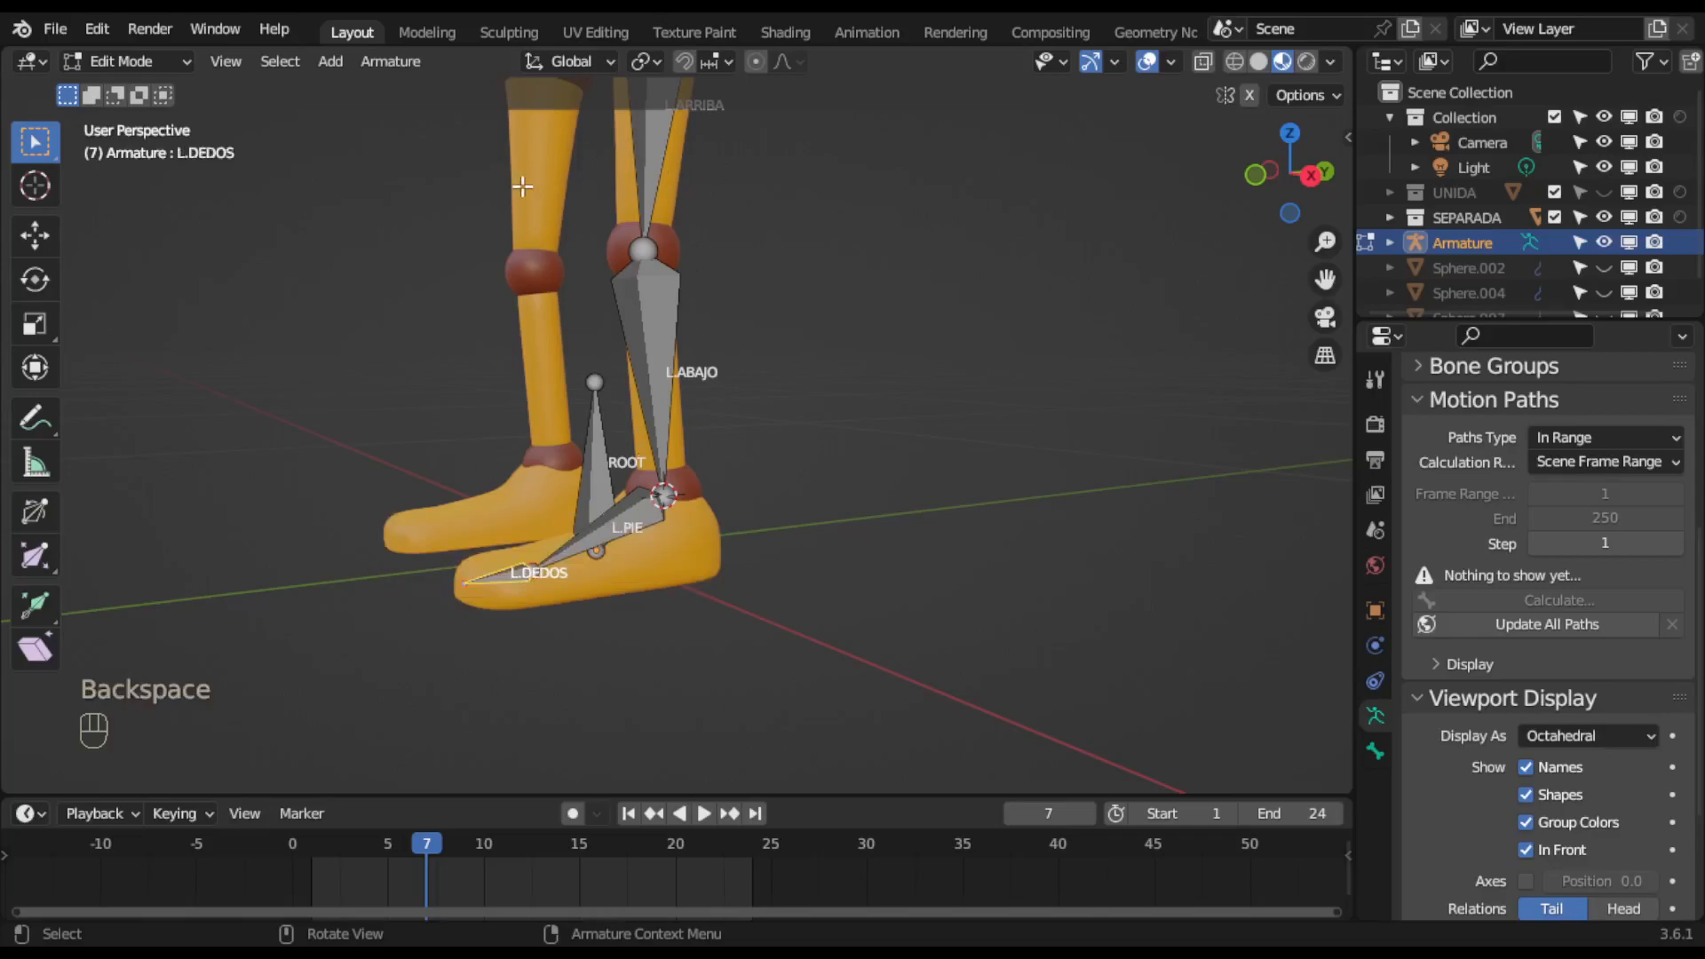
mouse_move(750, 277)
middle_mouse_down()
mouse_move(791, 266)
mouse_move(769, 285)
mouse_move(744, 255)
middle_mouse_up()
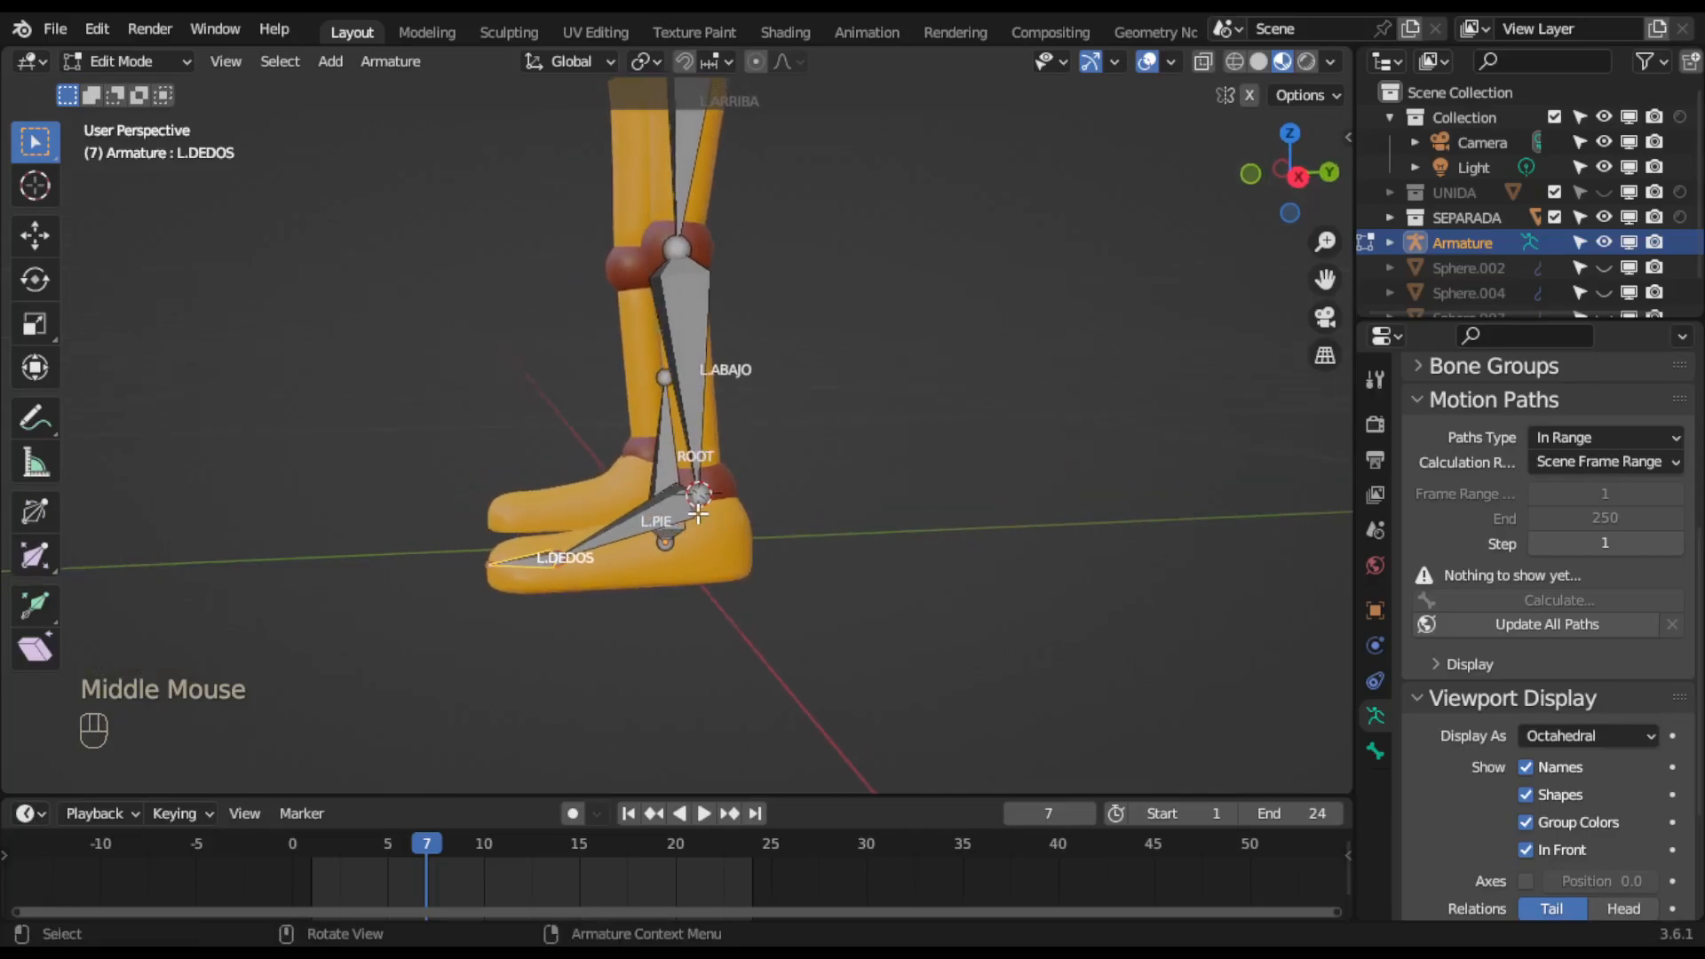
middle_click_drag(658, 374, 815, 361)
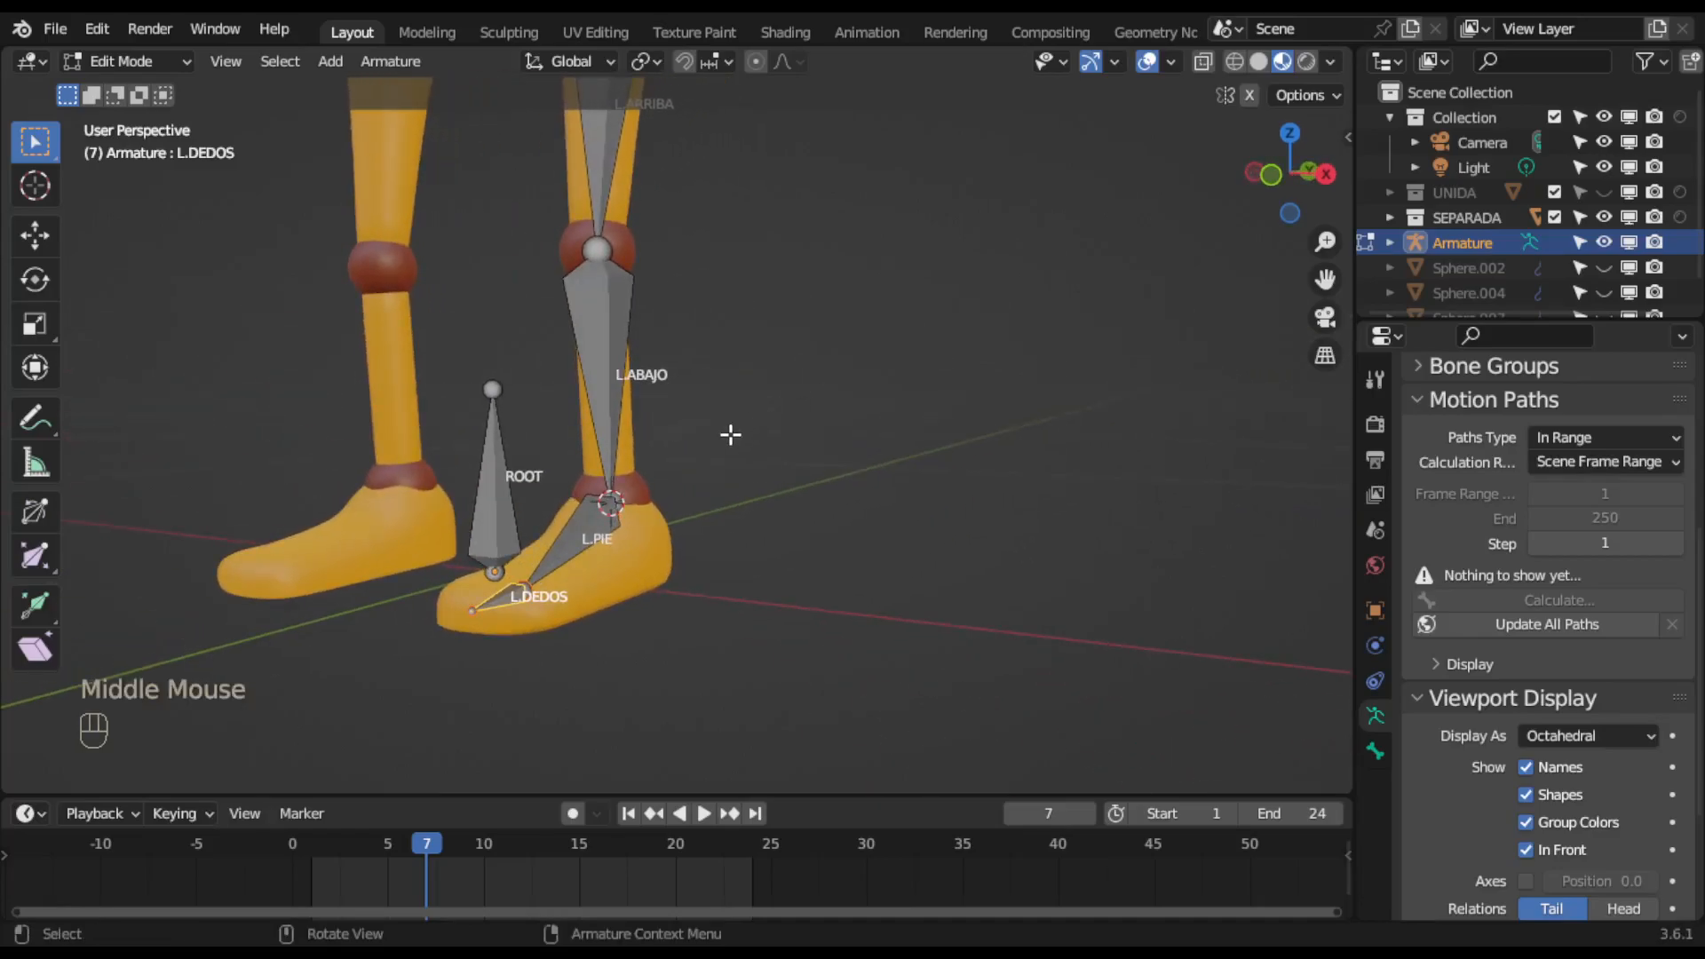
middle_click_drag(690, 444, 817, 578)
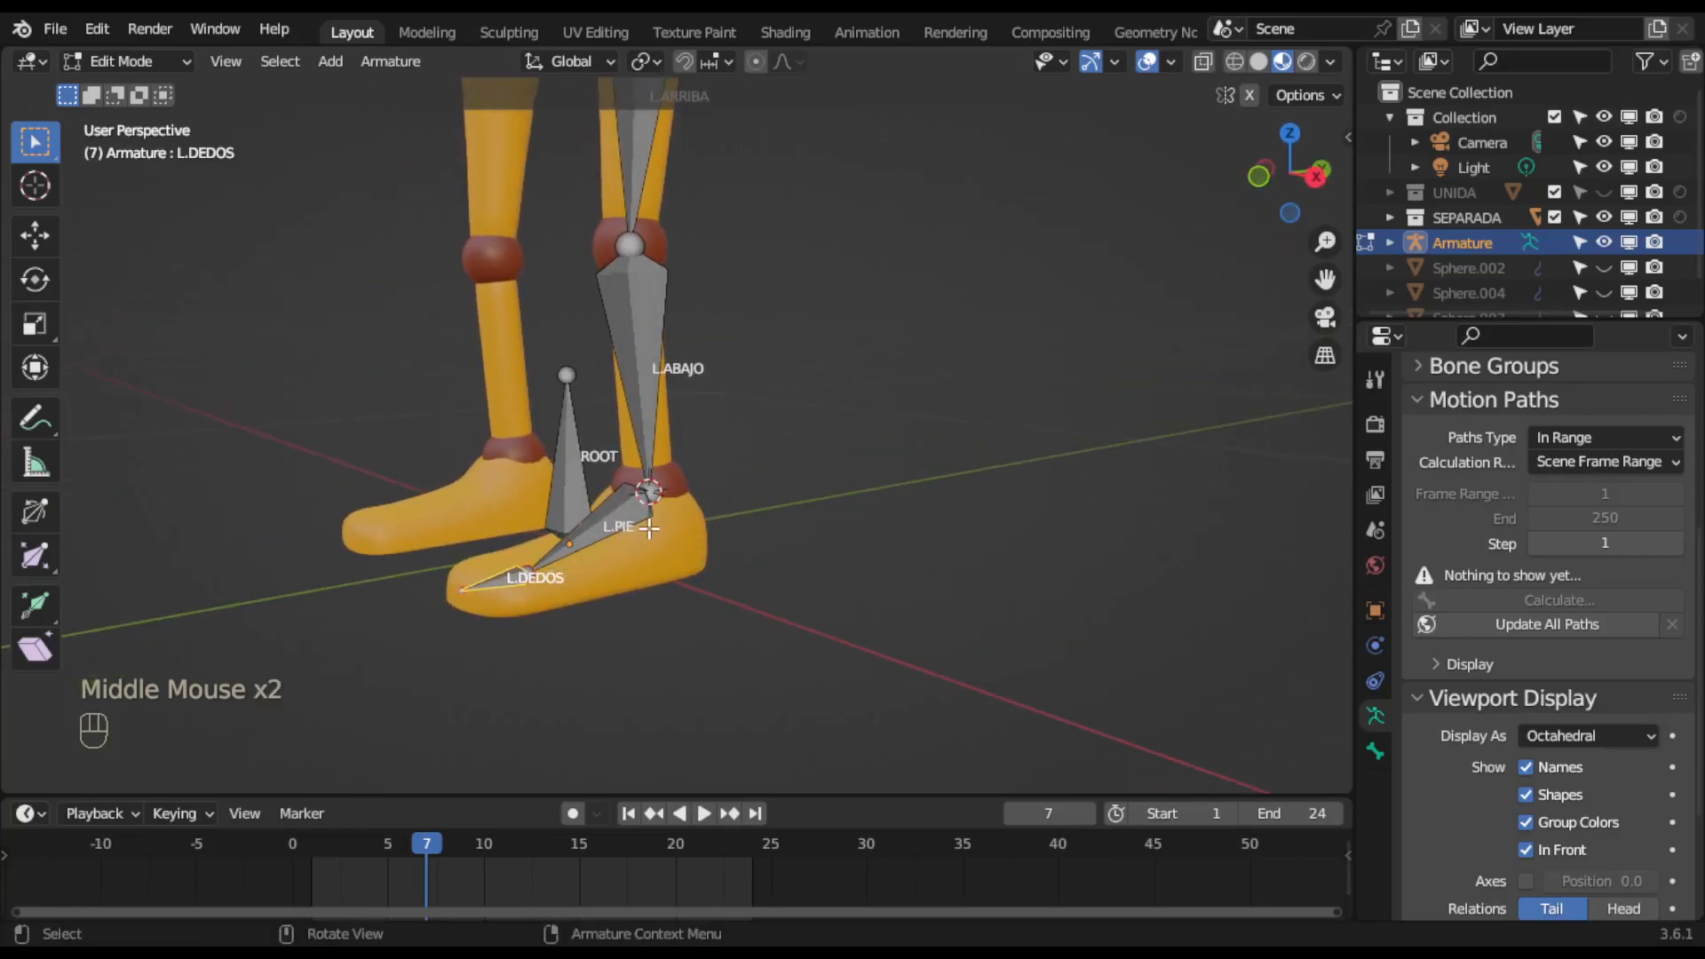
middle_click_drag(735, 485, 648, 496)
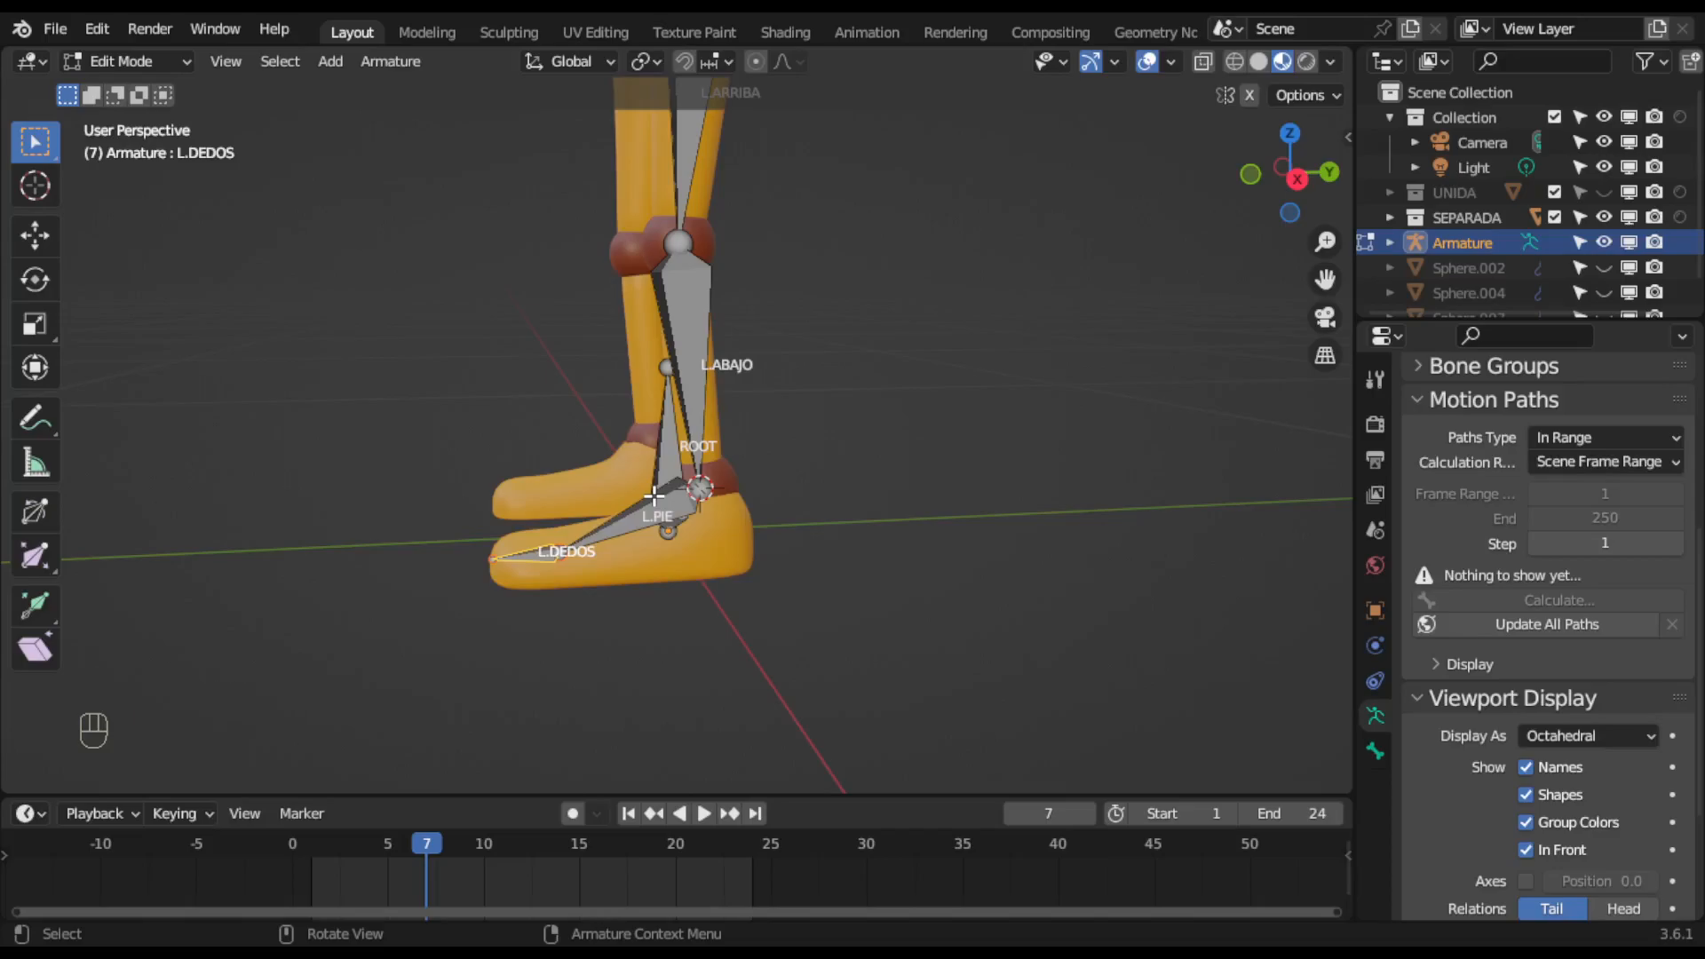
In right side view, extrude a bone from the ankle joint straight backward along global Y, ending behind the heel.
scroll(802, 498, "up", 2)
scroll(822, 510, "up", 1)
middle_click_drag(822, 510, 717, 436, "shift")
left_click(646, 464)
key("KP_3")
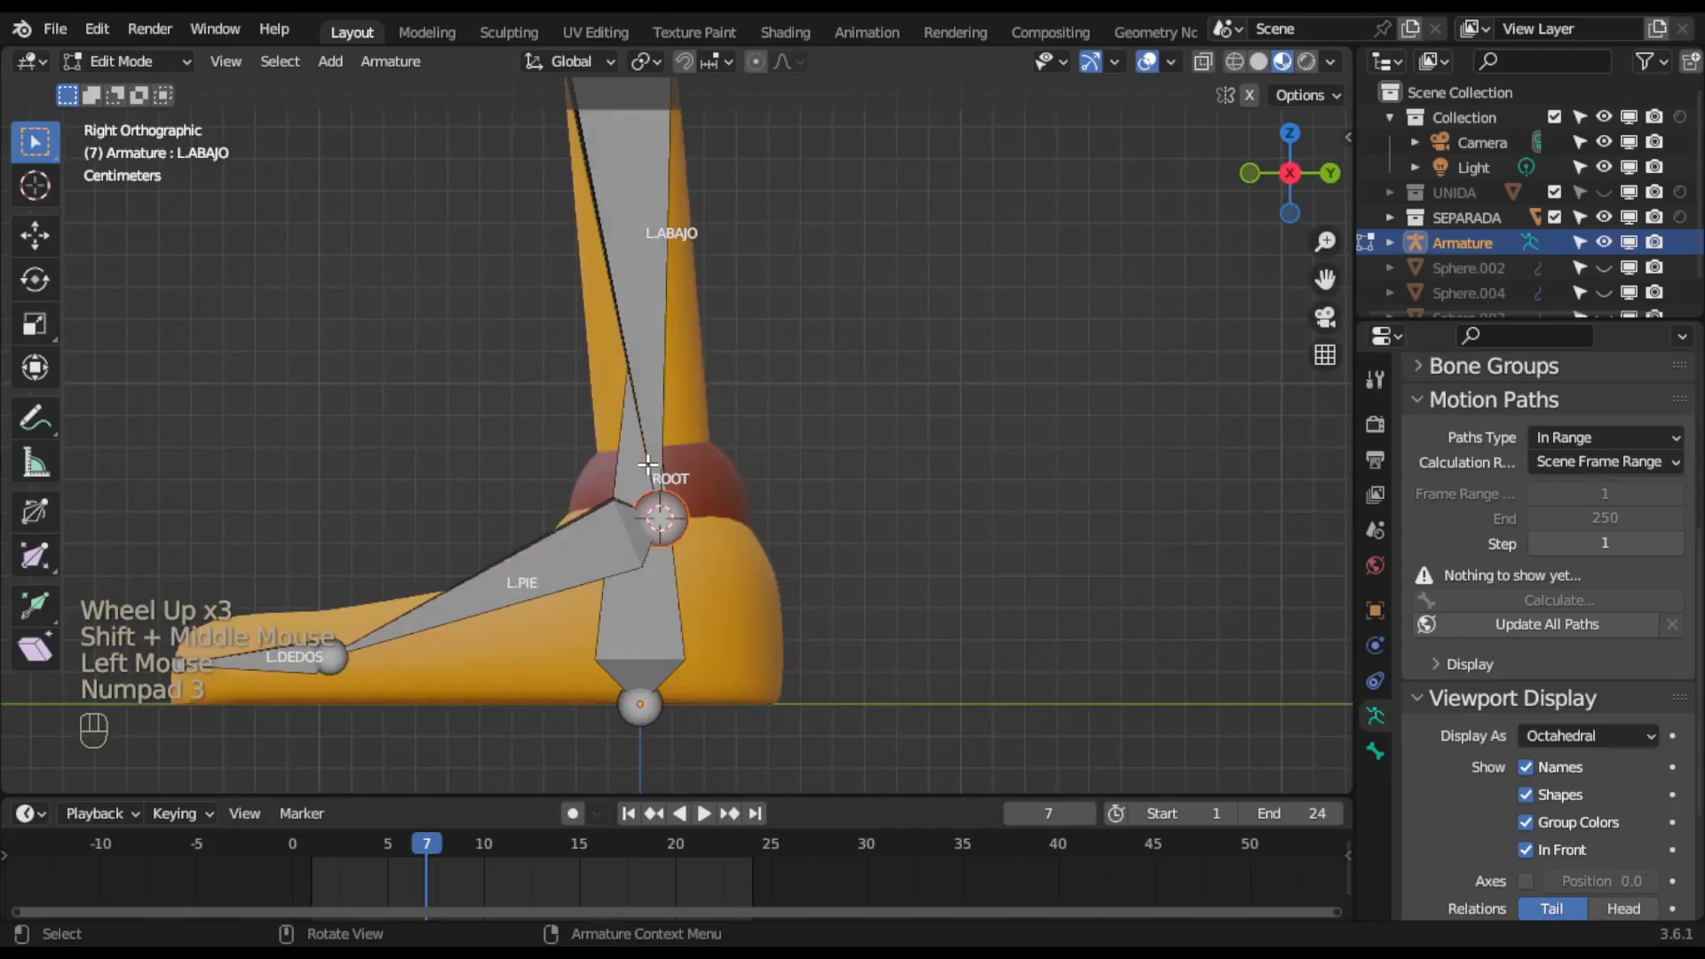
scroll(647, 463, "down", 1)
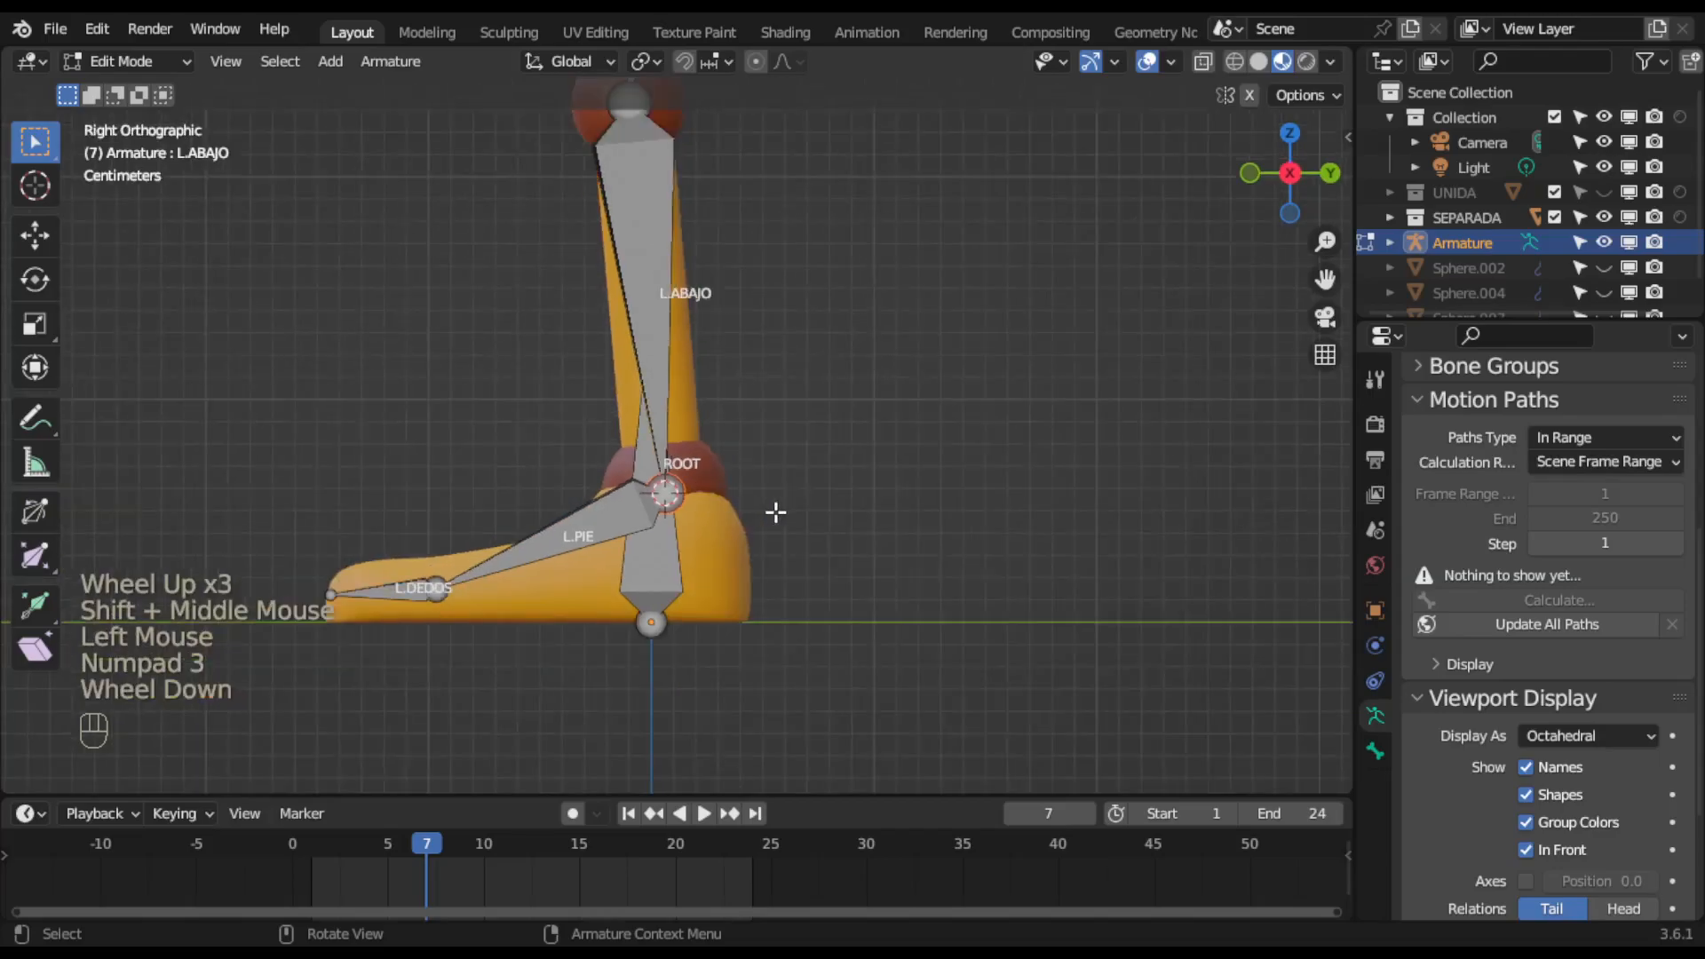
key("e")
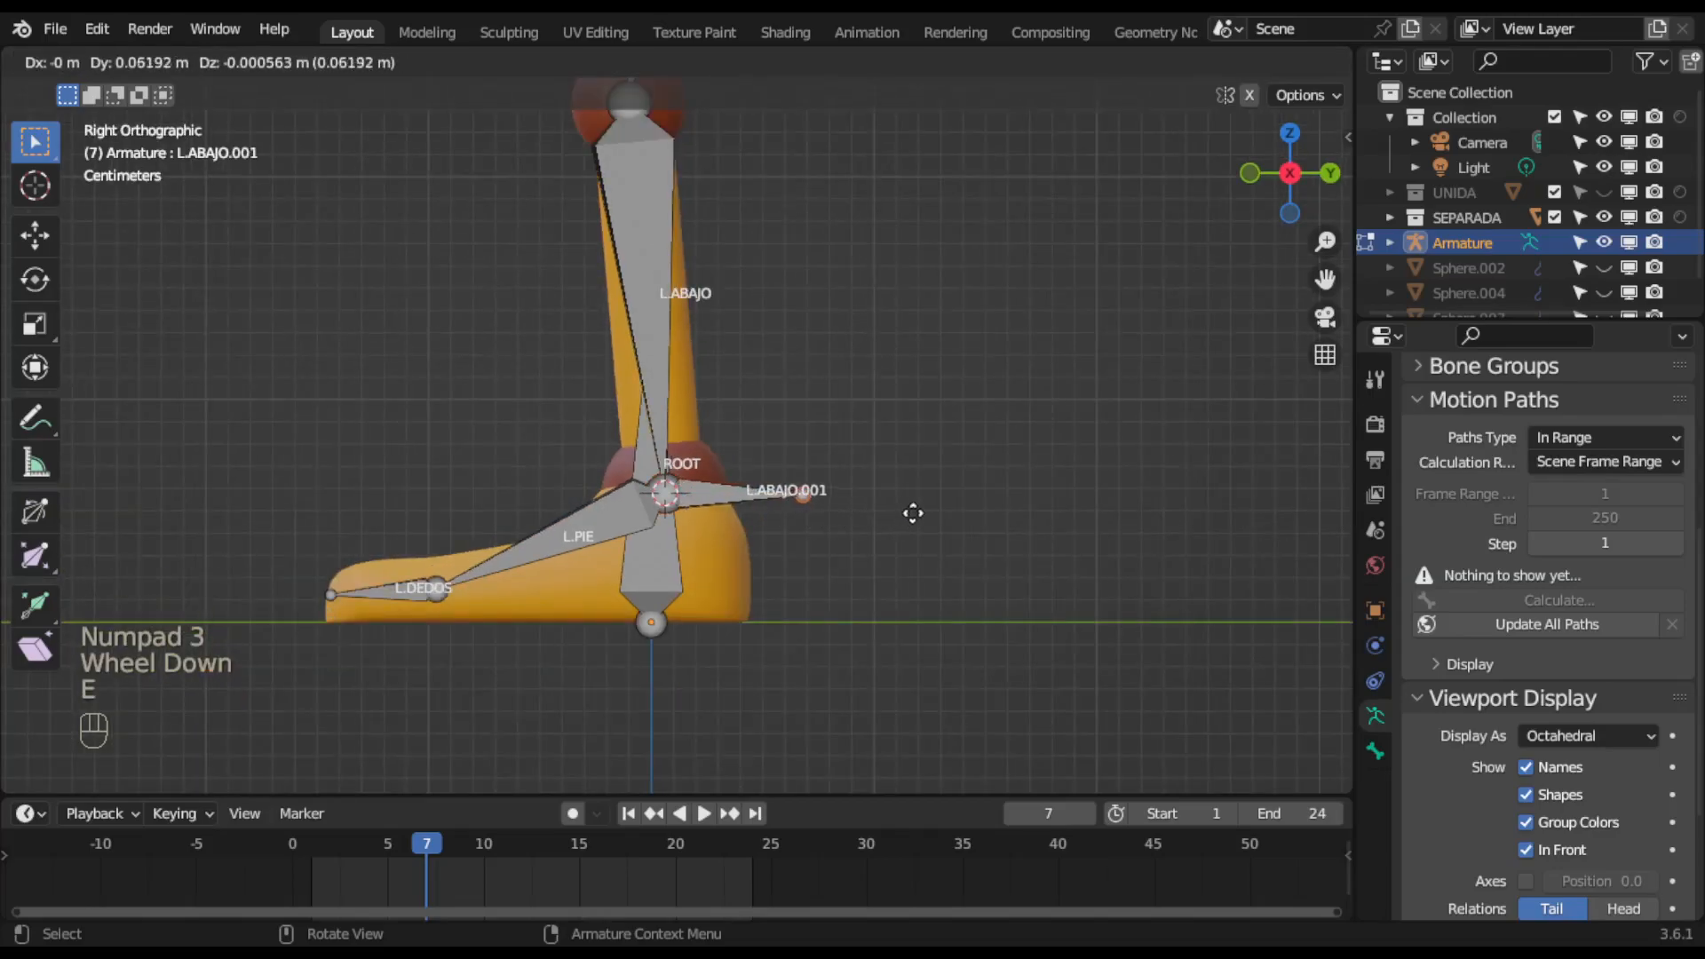
key("y")
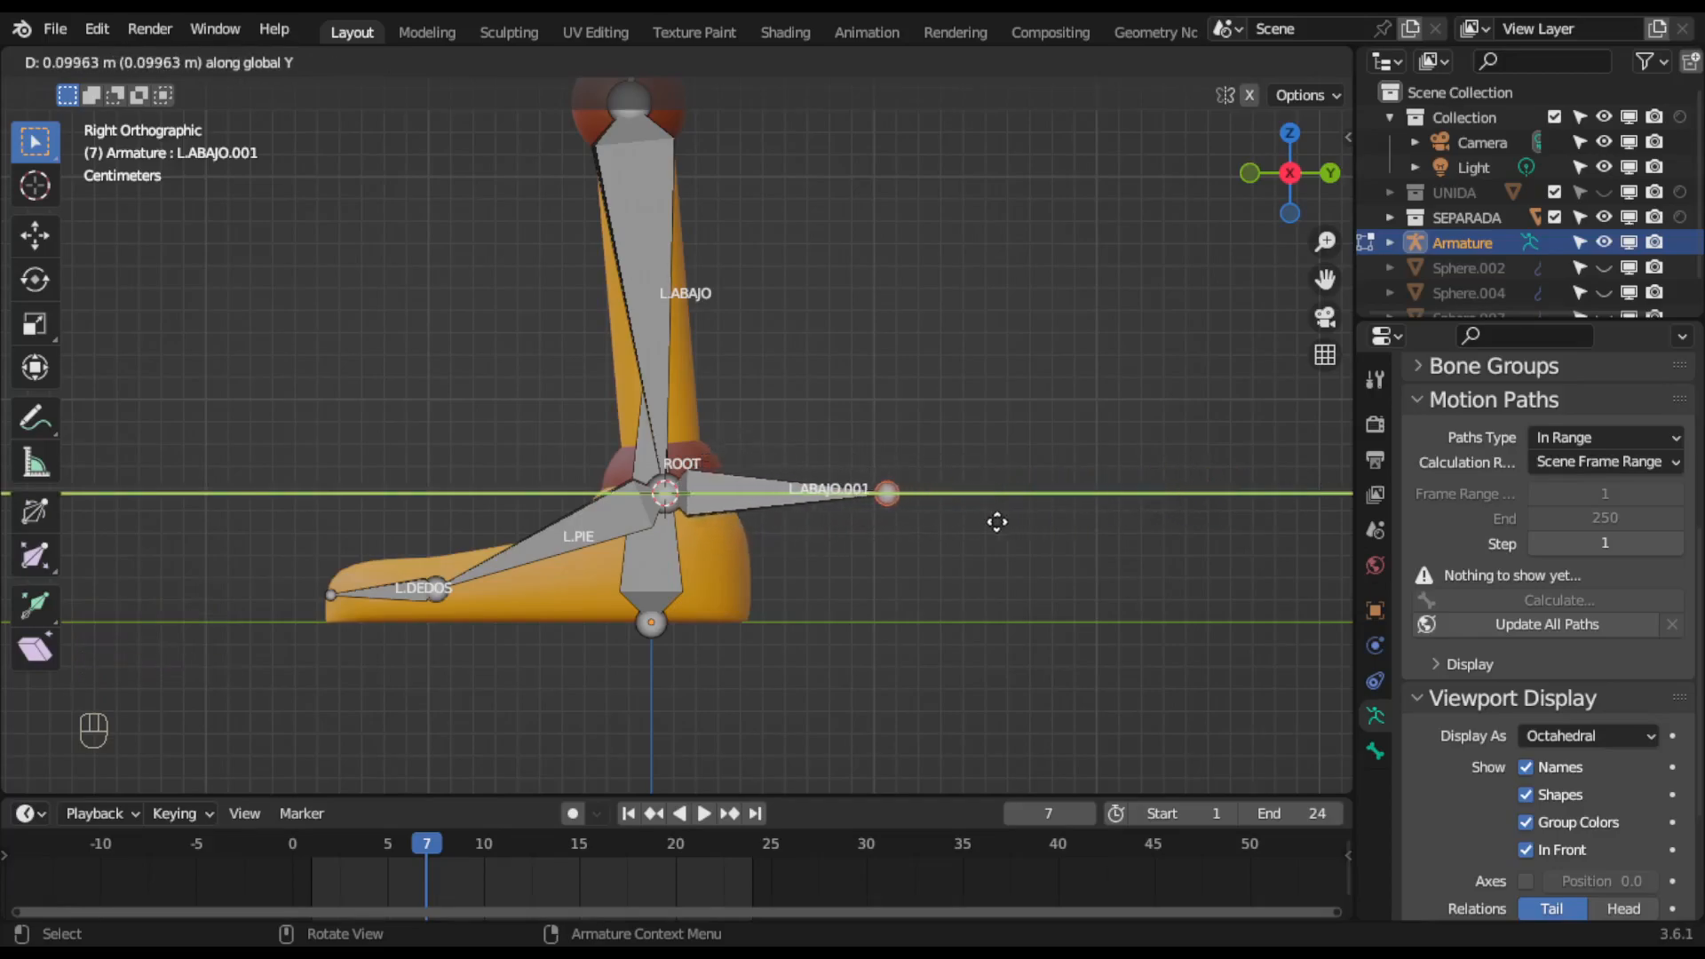
left_click(965, 524)
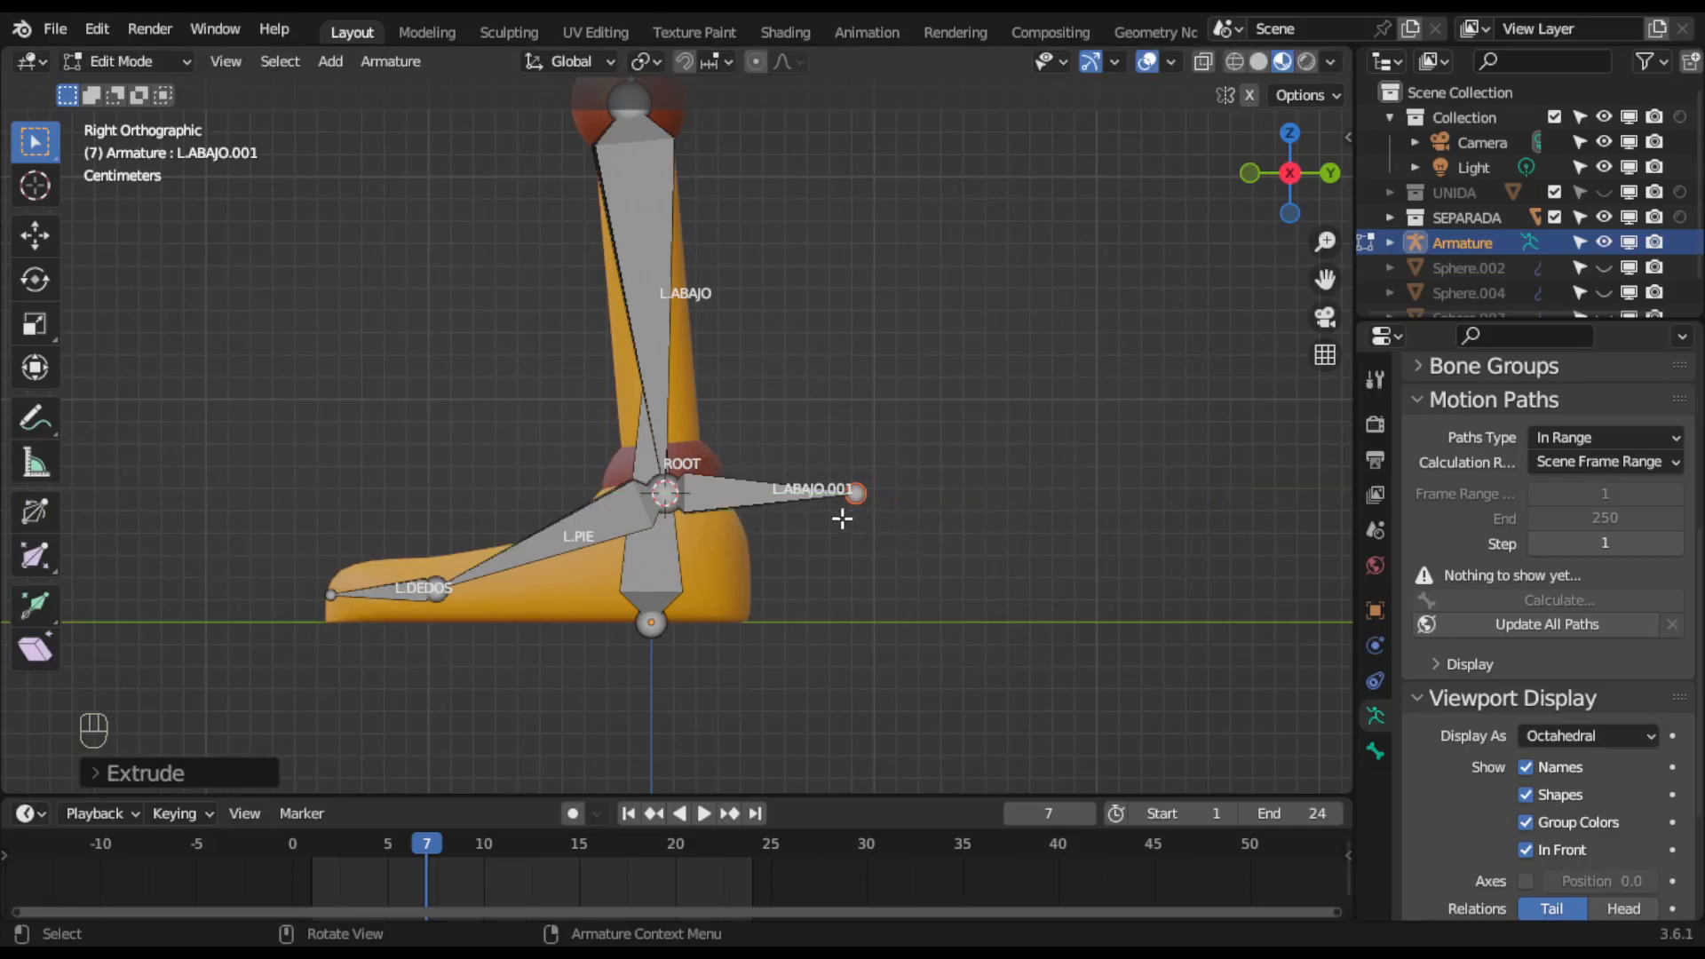
Disconnect the new backward-pointing bone from the lower leg bone with Disconnect Bone, keeping its parent.
left_click(741, 492)
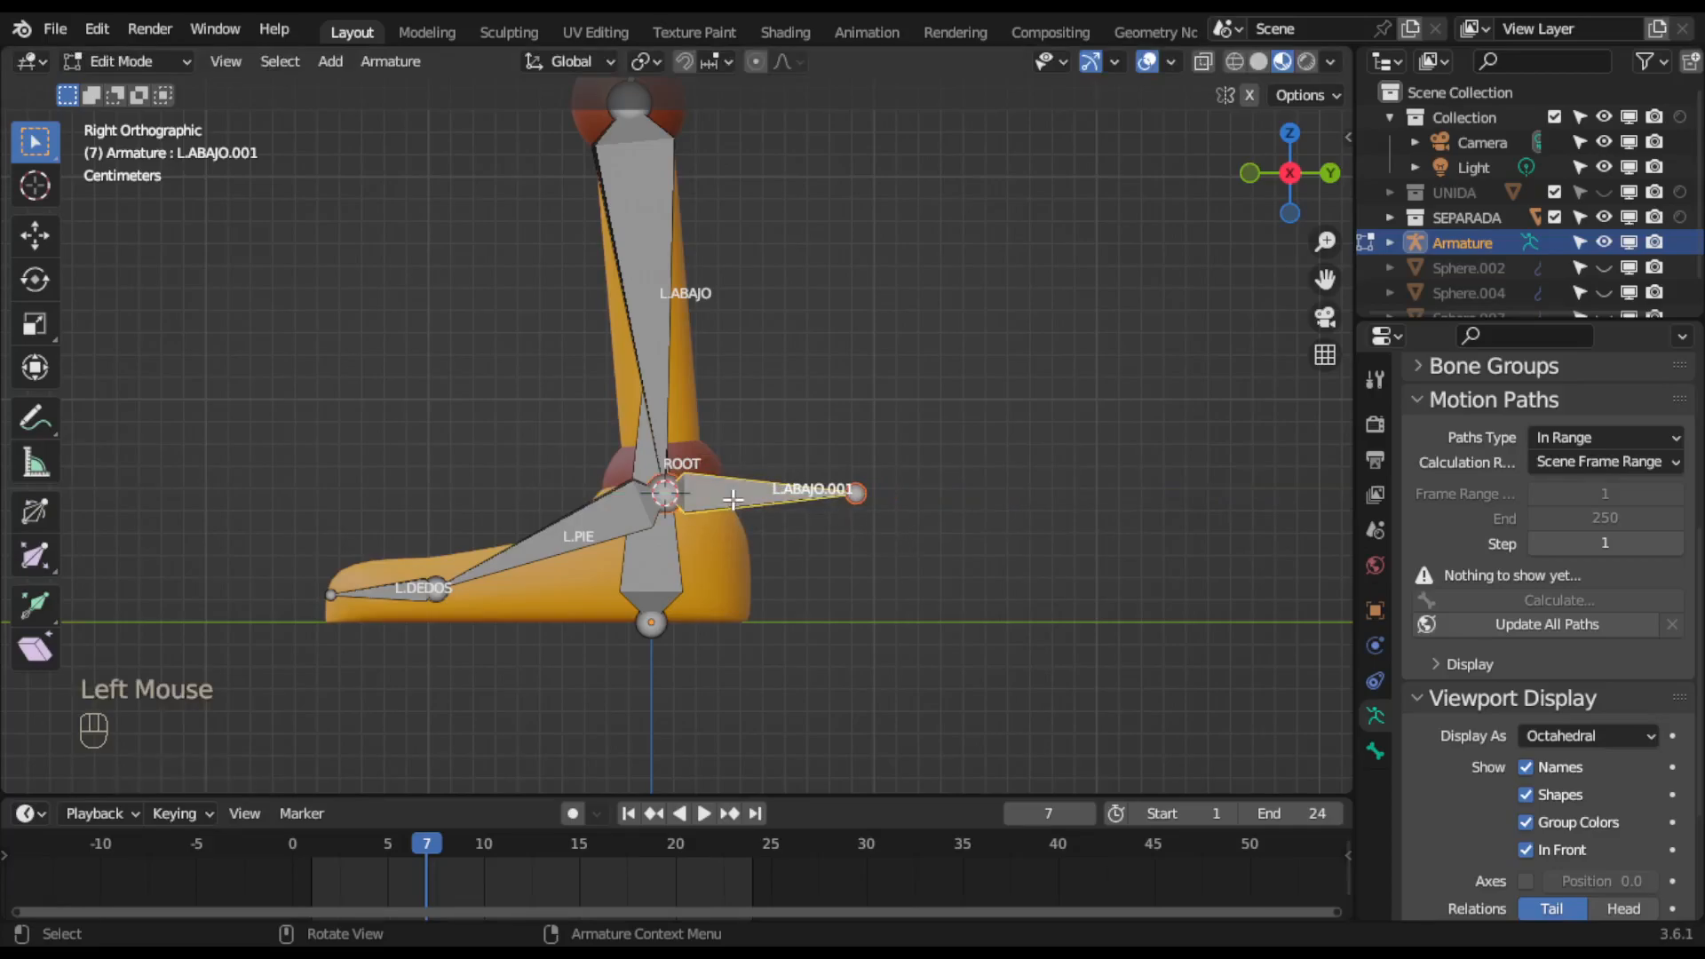
right_click(732, 499)
mouse_move(723, 760)
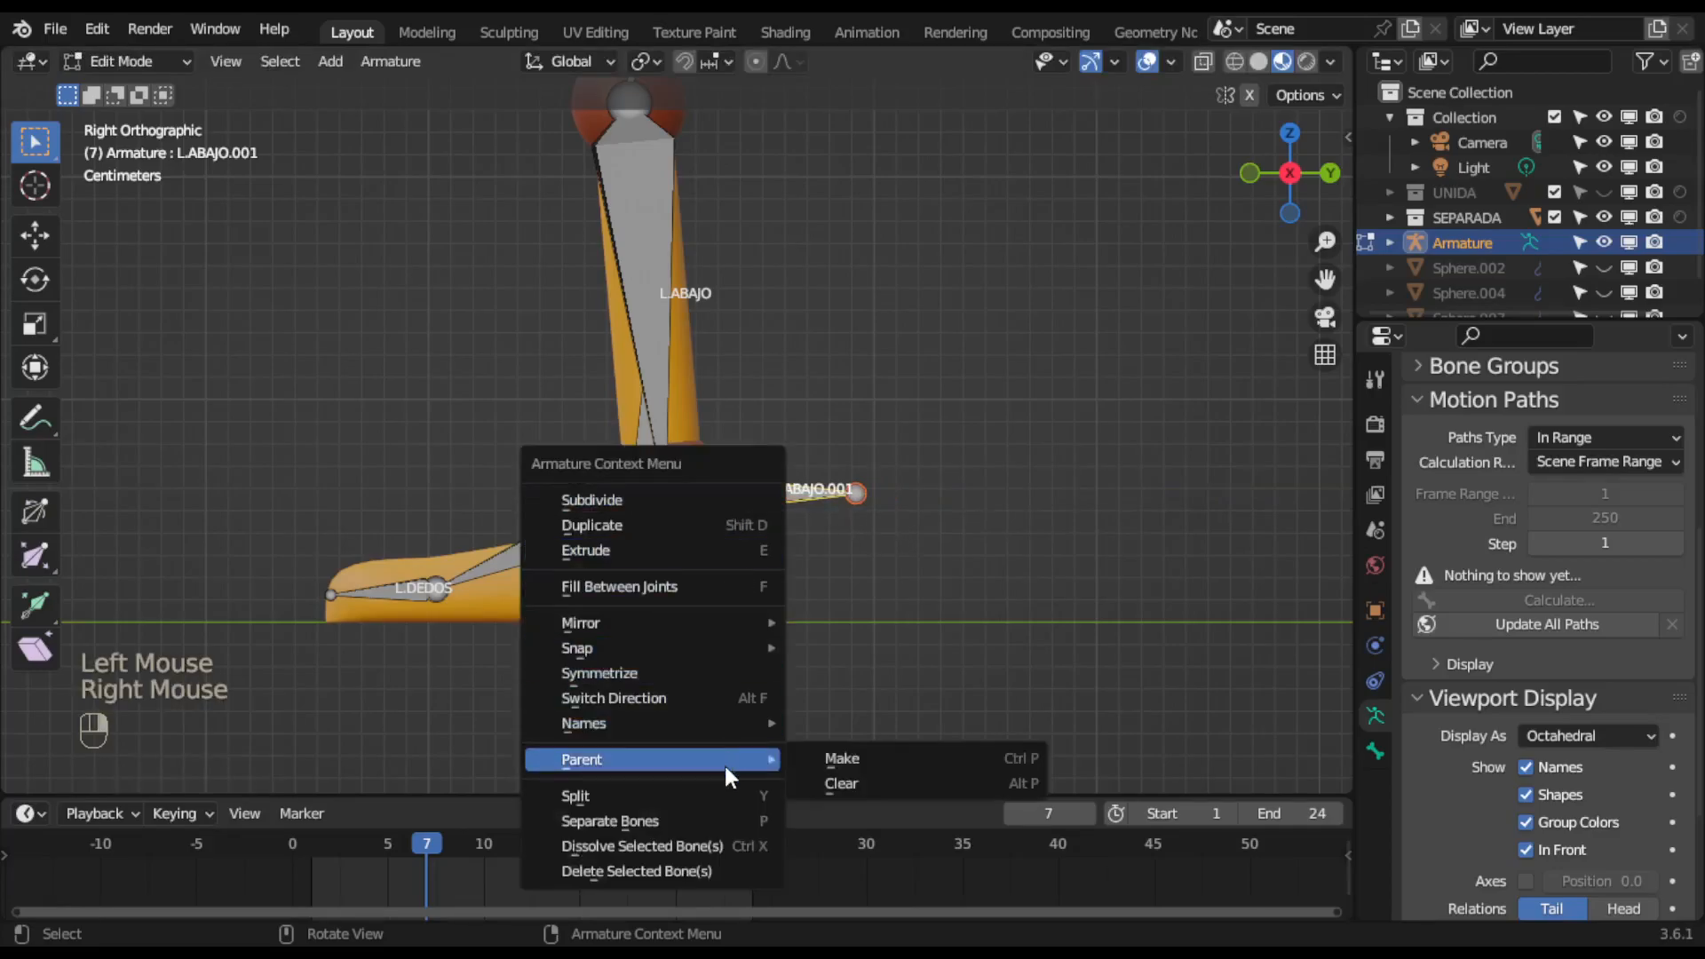
left_click(844, 776)
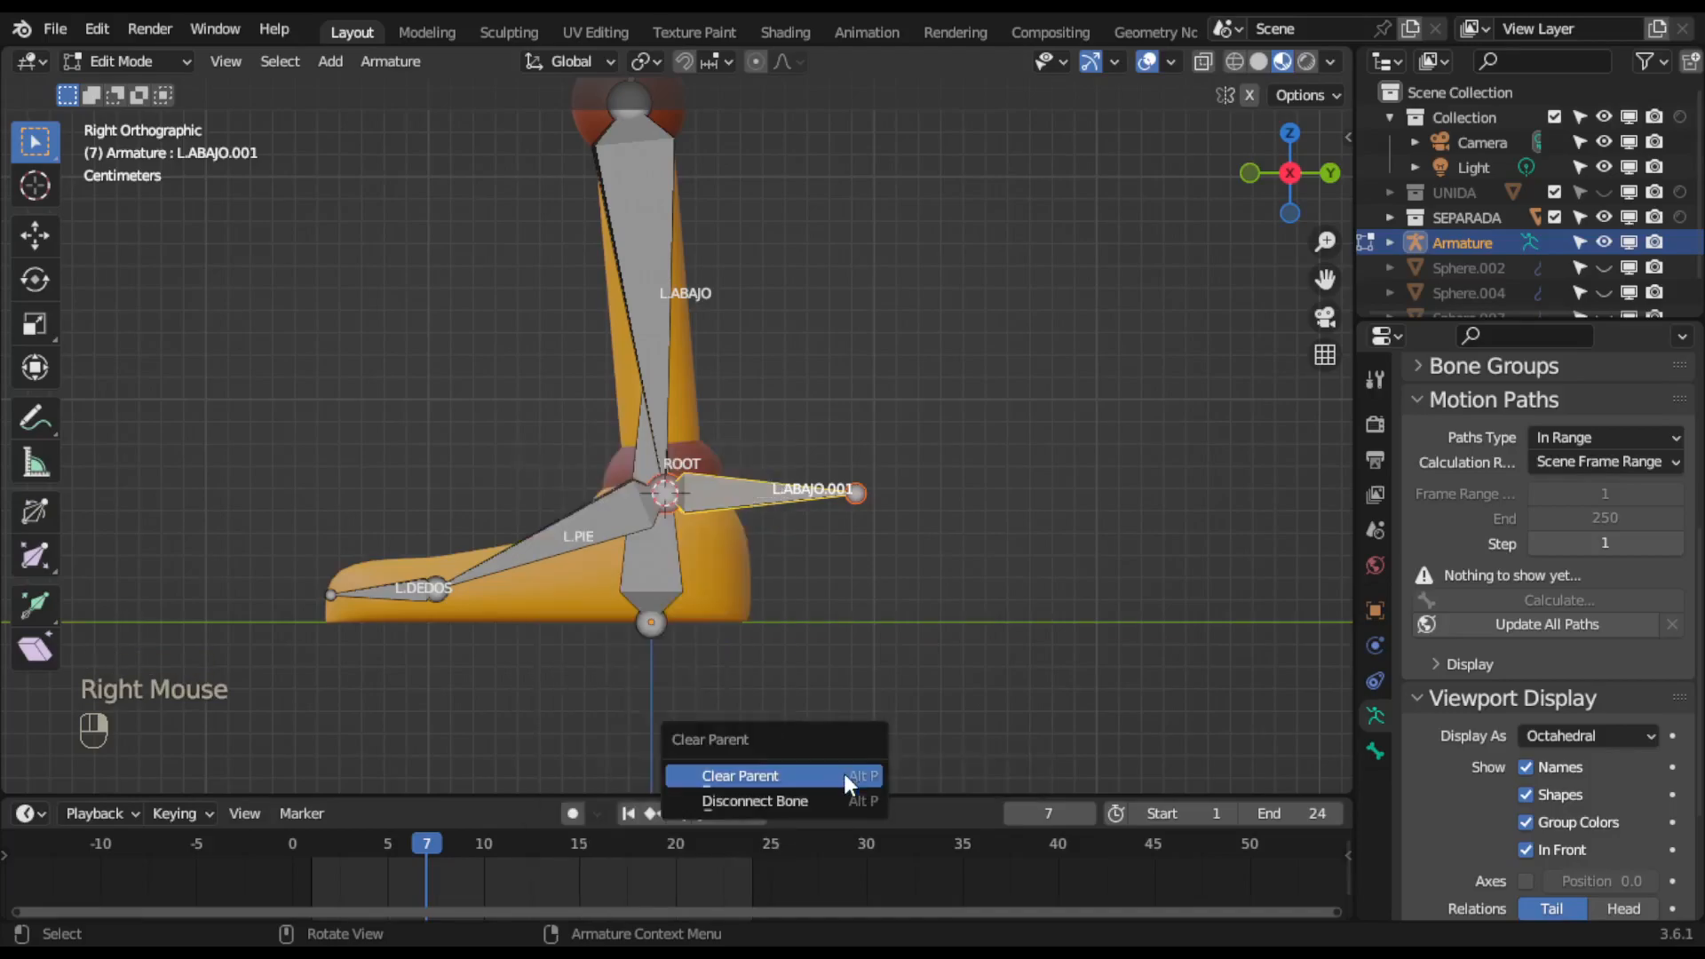
left_click(786, 800)
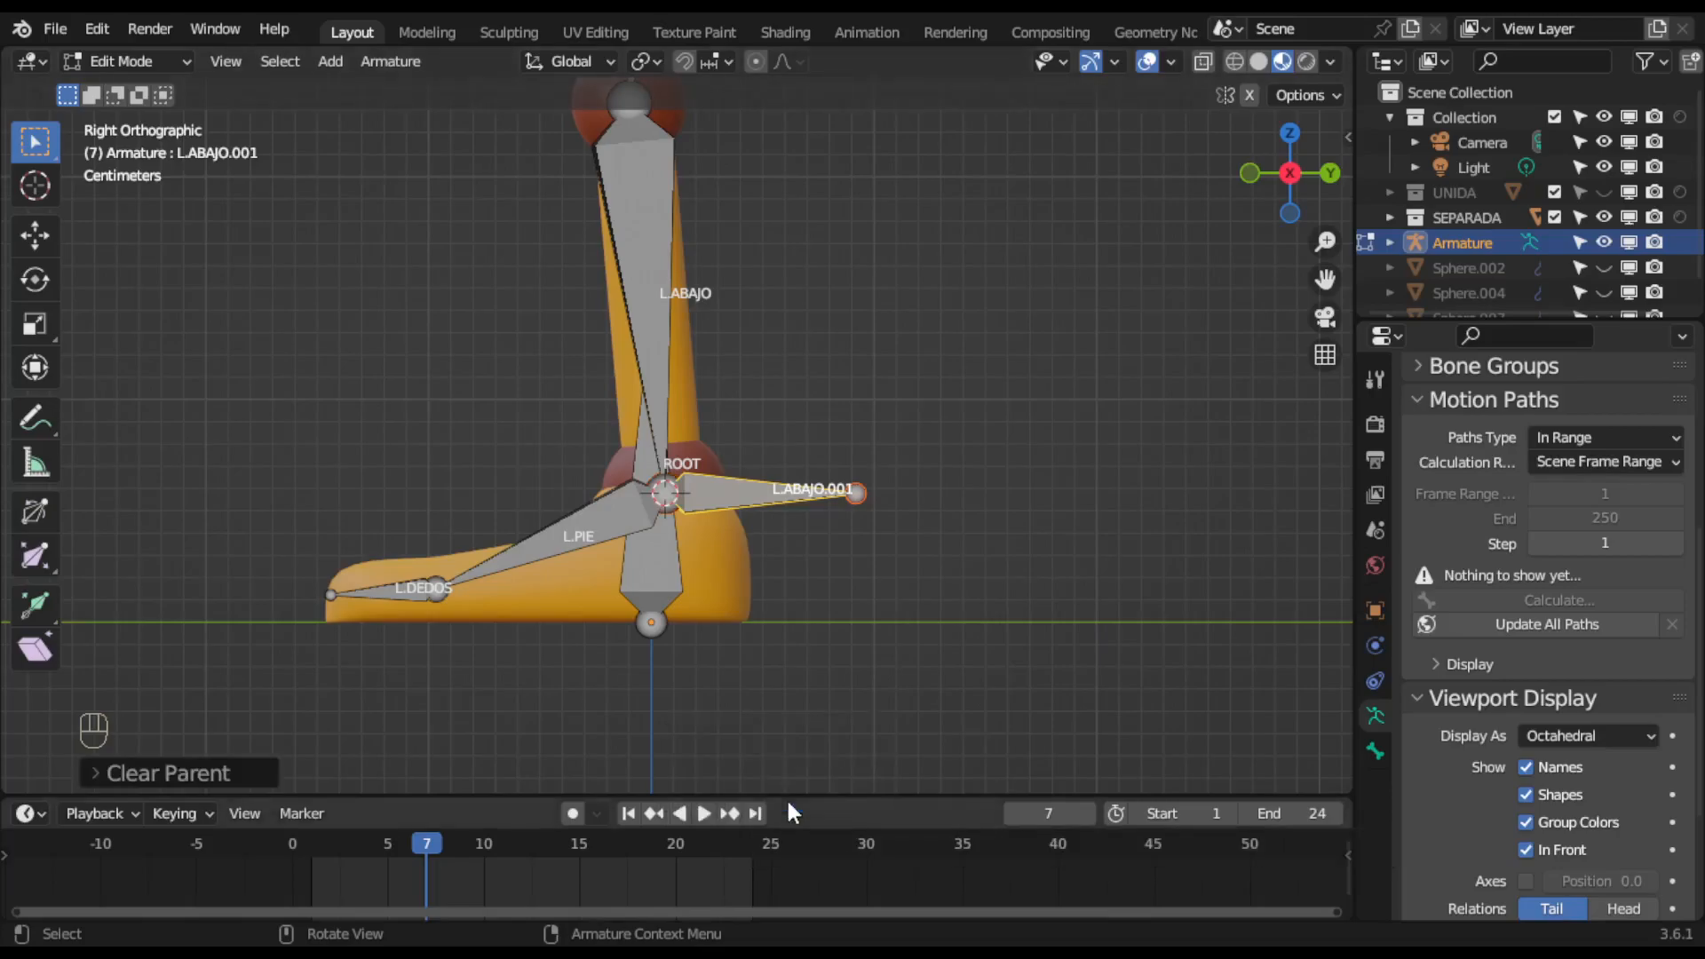
Move the disconnected bone about 0.03 m backward along global Y, away from the ankle joint.
left_click(745, 502)
key("g")
key("y")
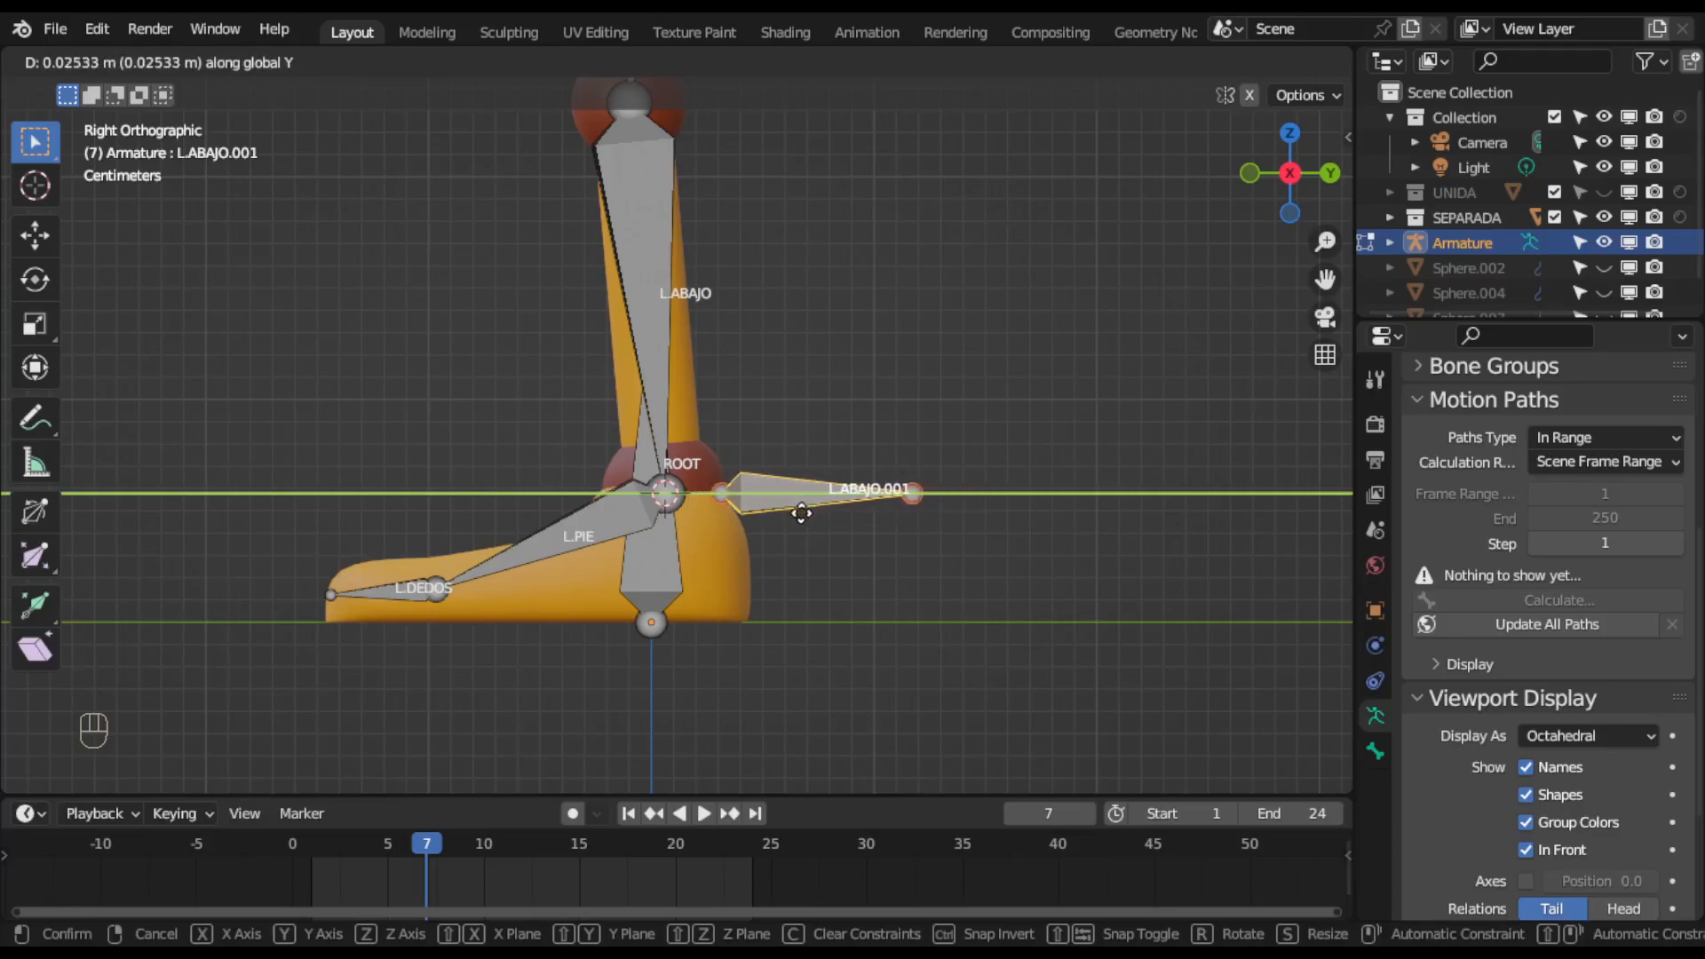
left_click(806, 506)
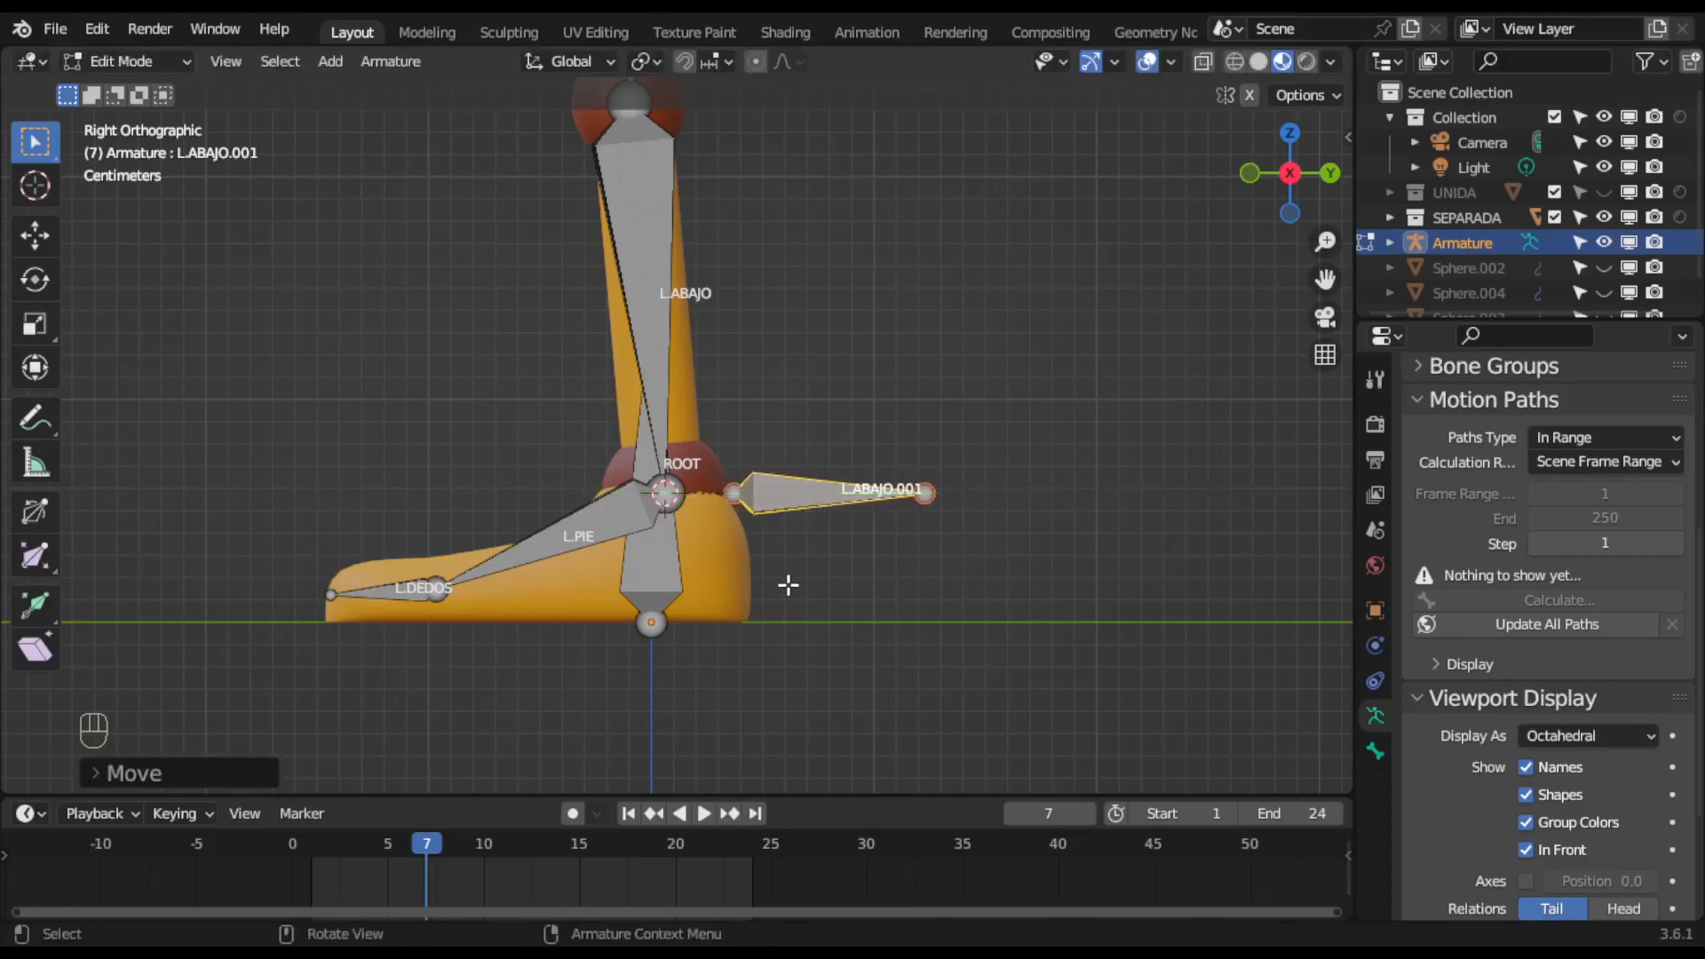
Try moving the disconnected bone about 0.037 m in Y and 0.021 m in Z, and undo it.
scroll(790, 572, "up", 3)
scroll(795, 581, "up", 1)
scroll(801, 595, "down", 1)
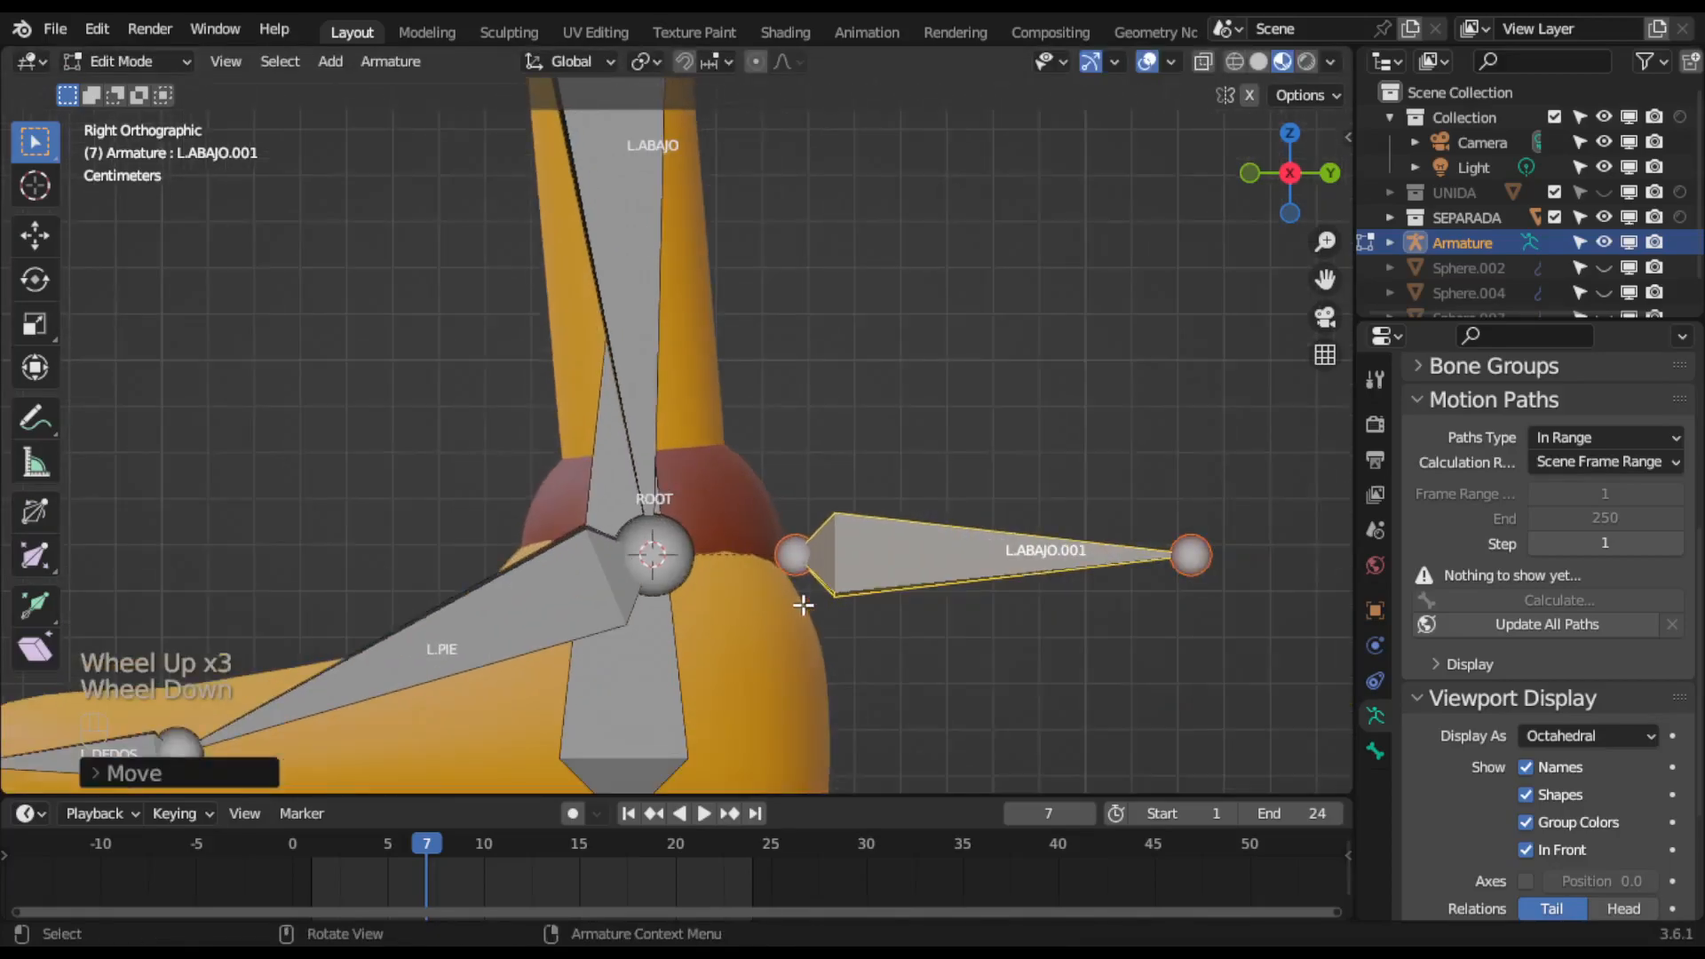
key("g")
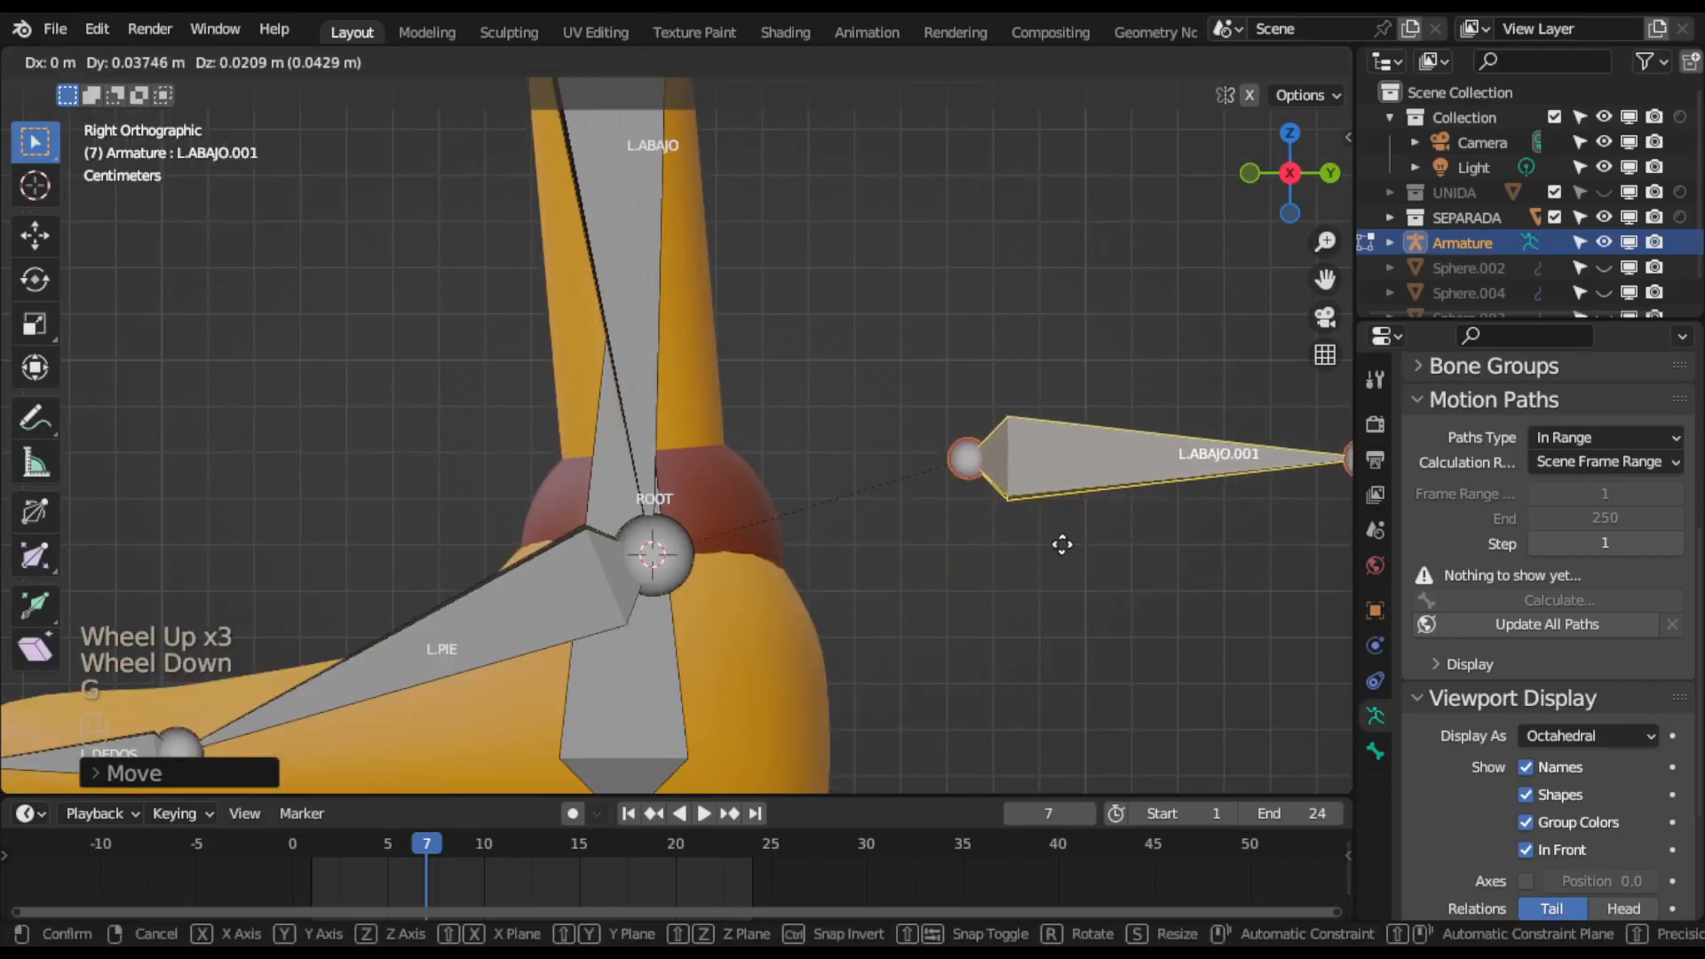
left_click(1062, 544)
key("ctrl+z")
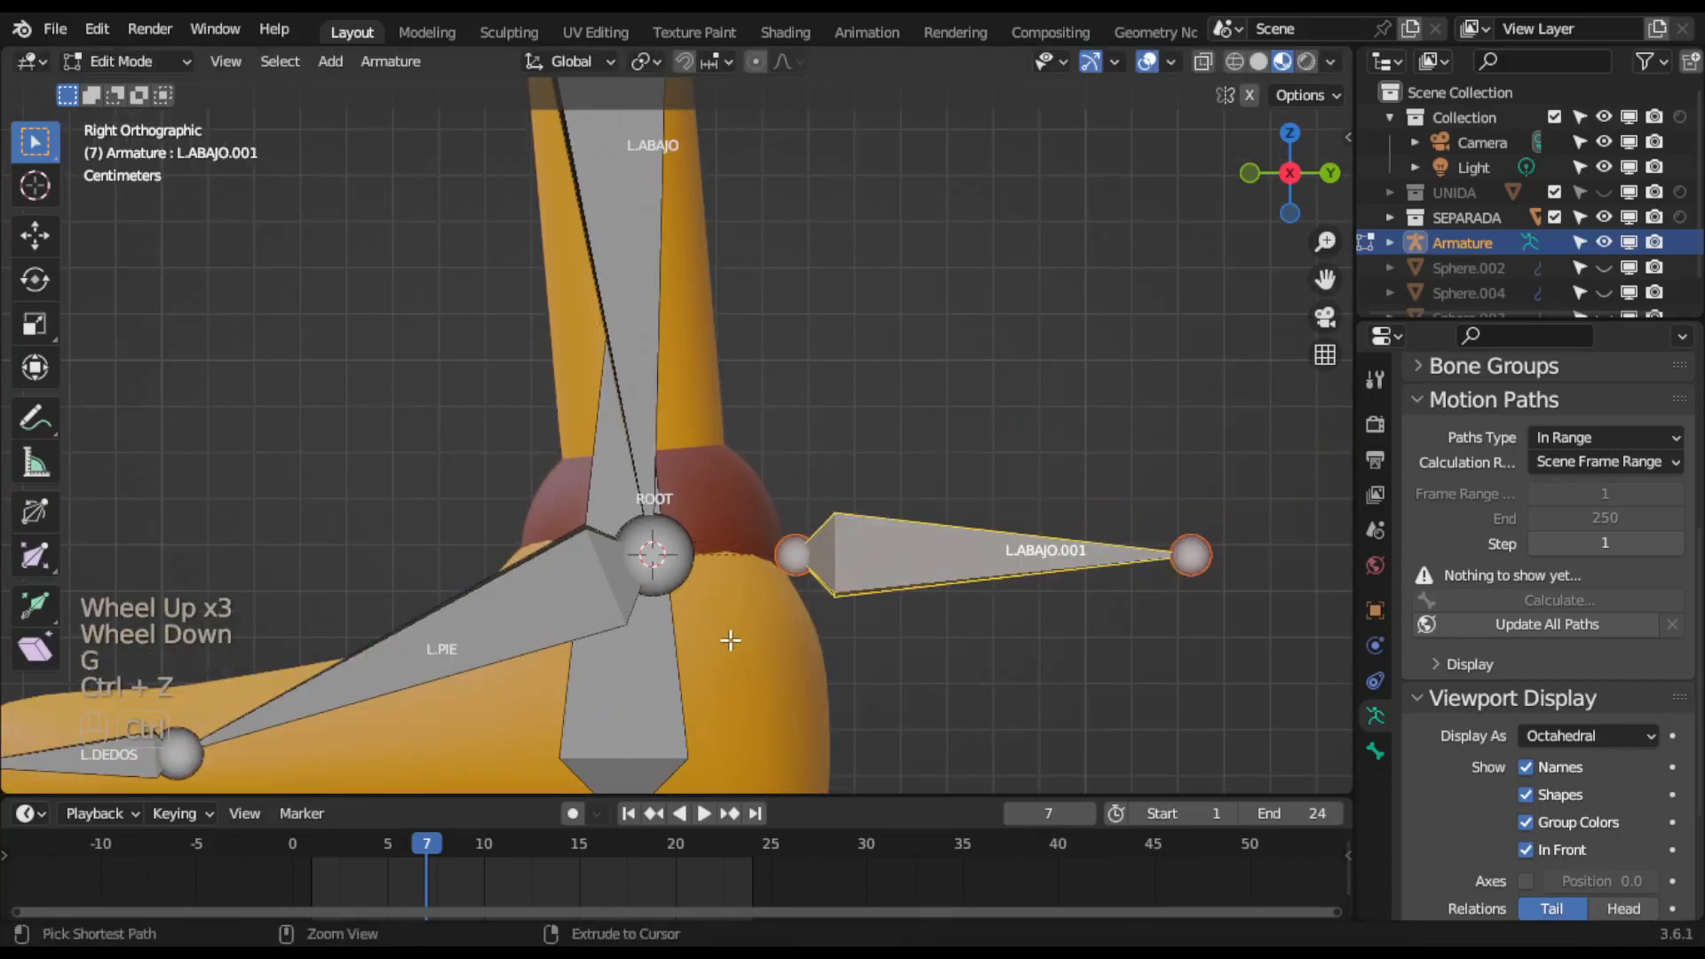
Try clearing the parent of the backward-pointing bone behind the ankle, and undo it.
right_click(860, 568)
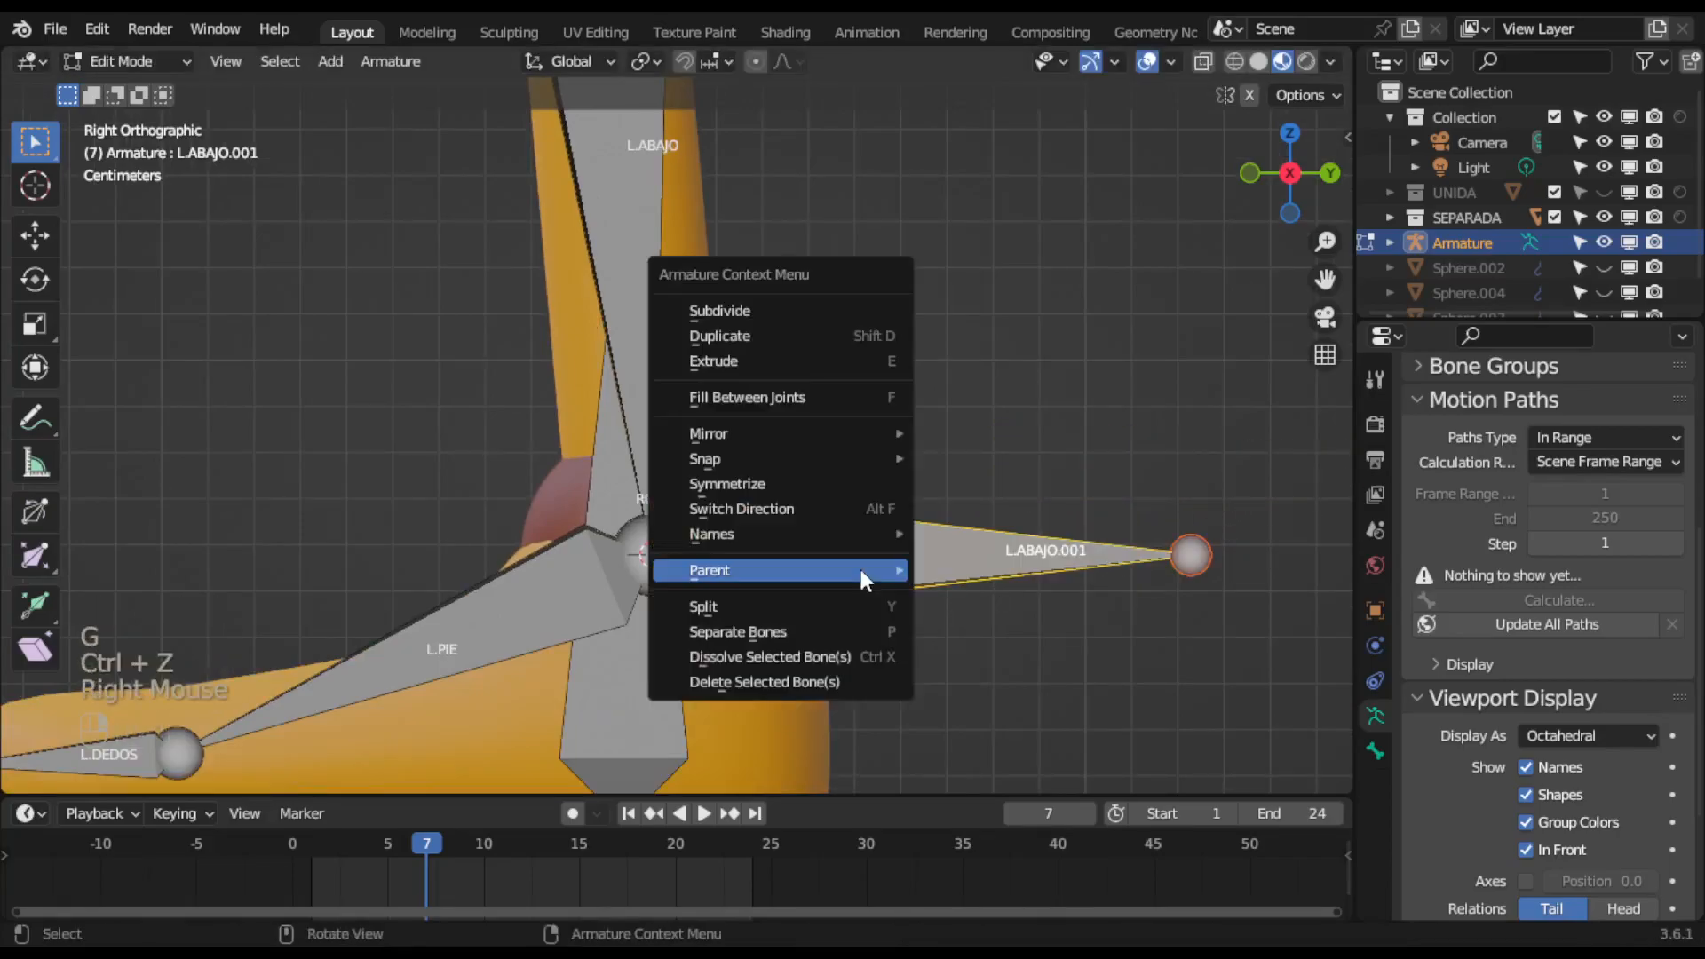
mouse_move(852, 570)
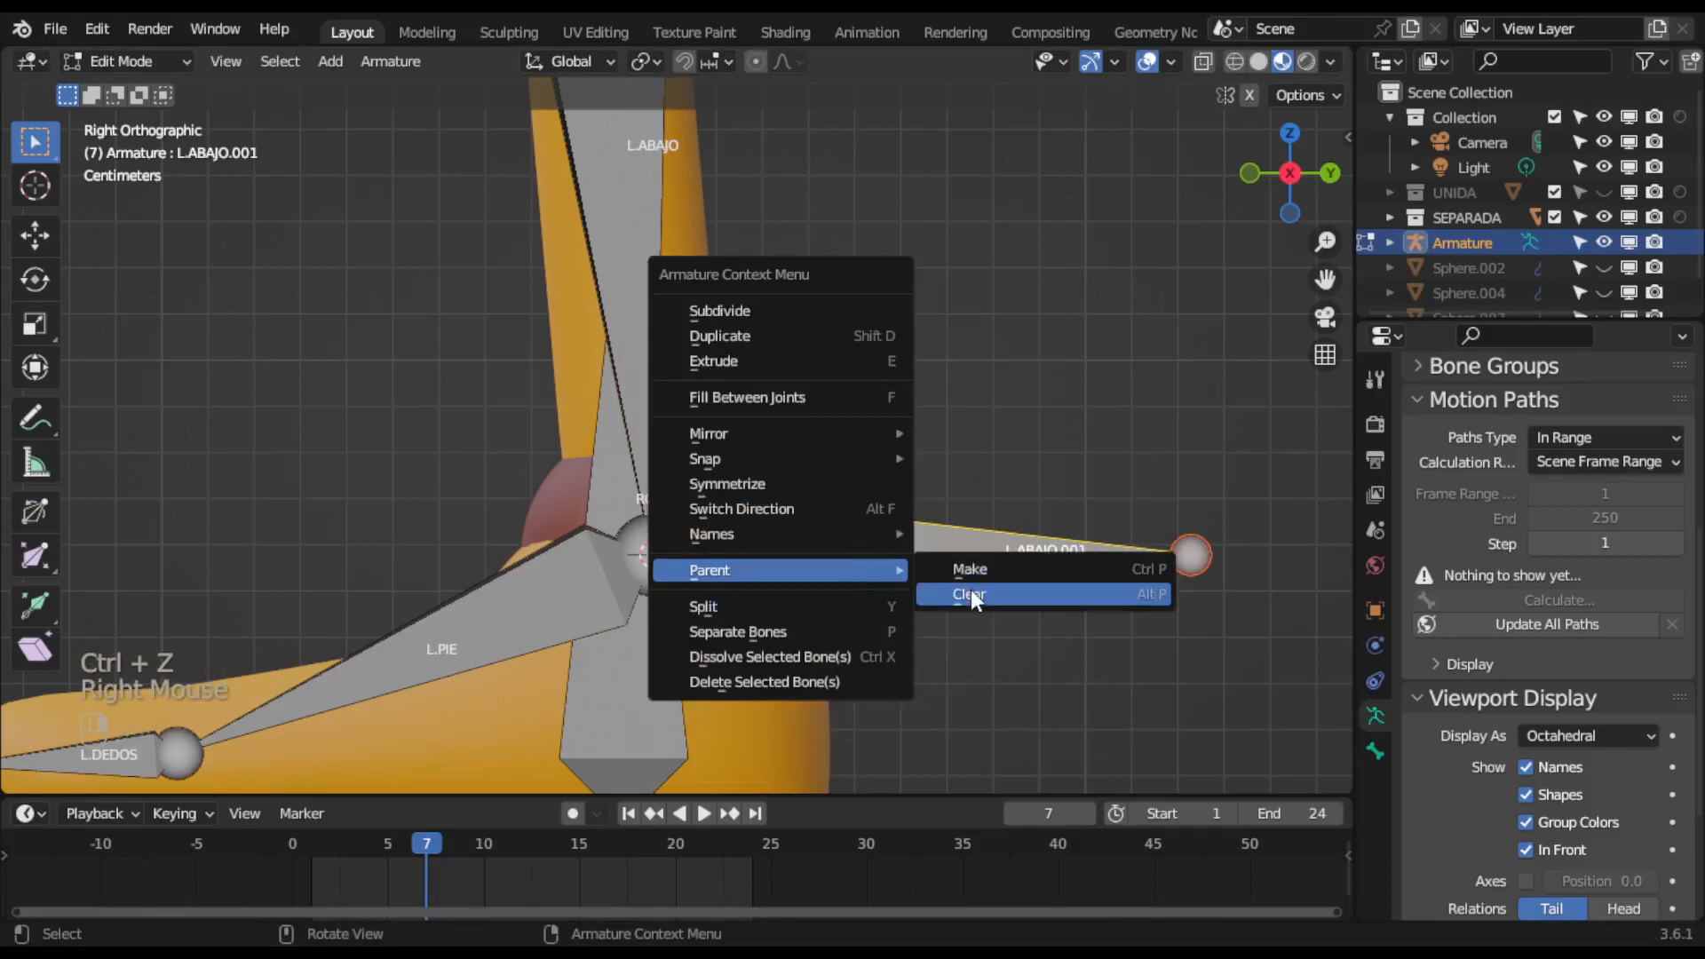
left_click(970, 592)
left_click(922, 568)
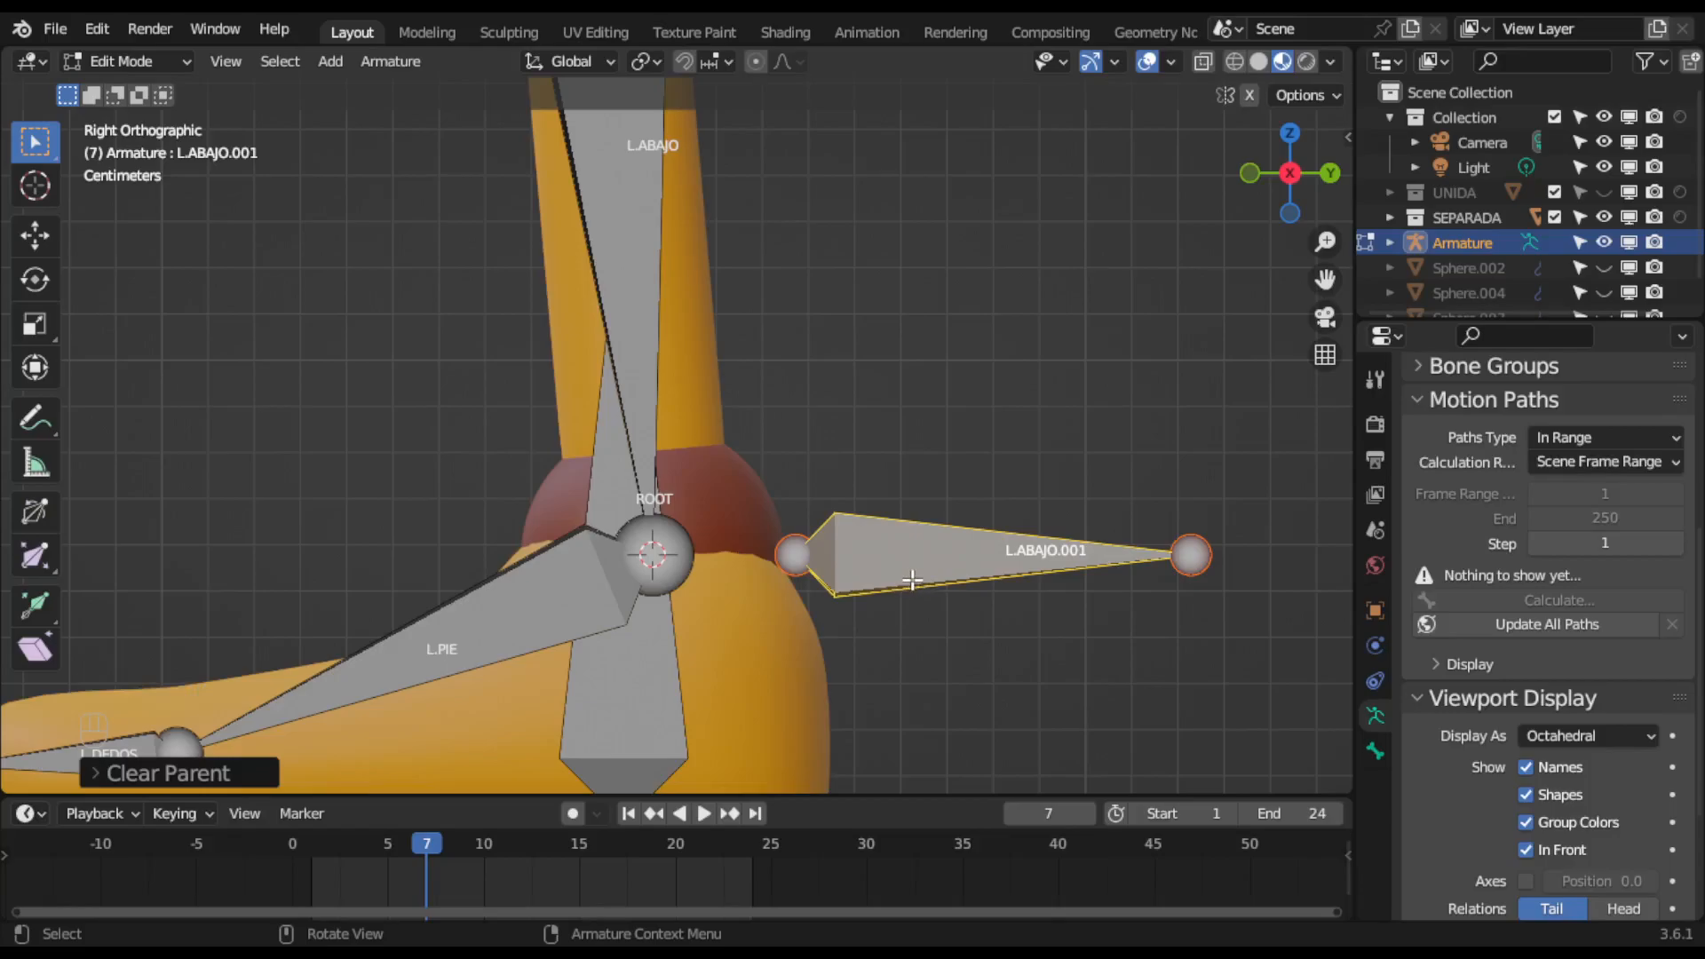
scroll(824, 632, "down", 2)
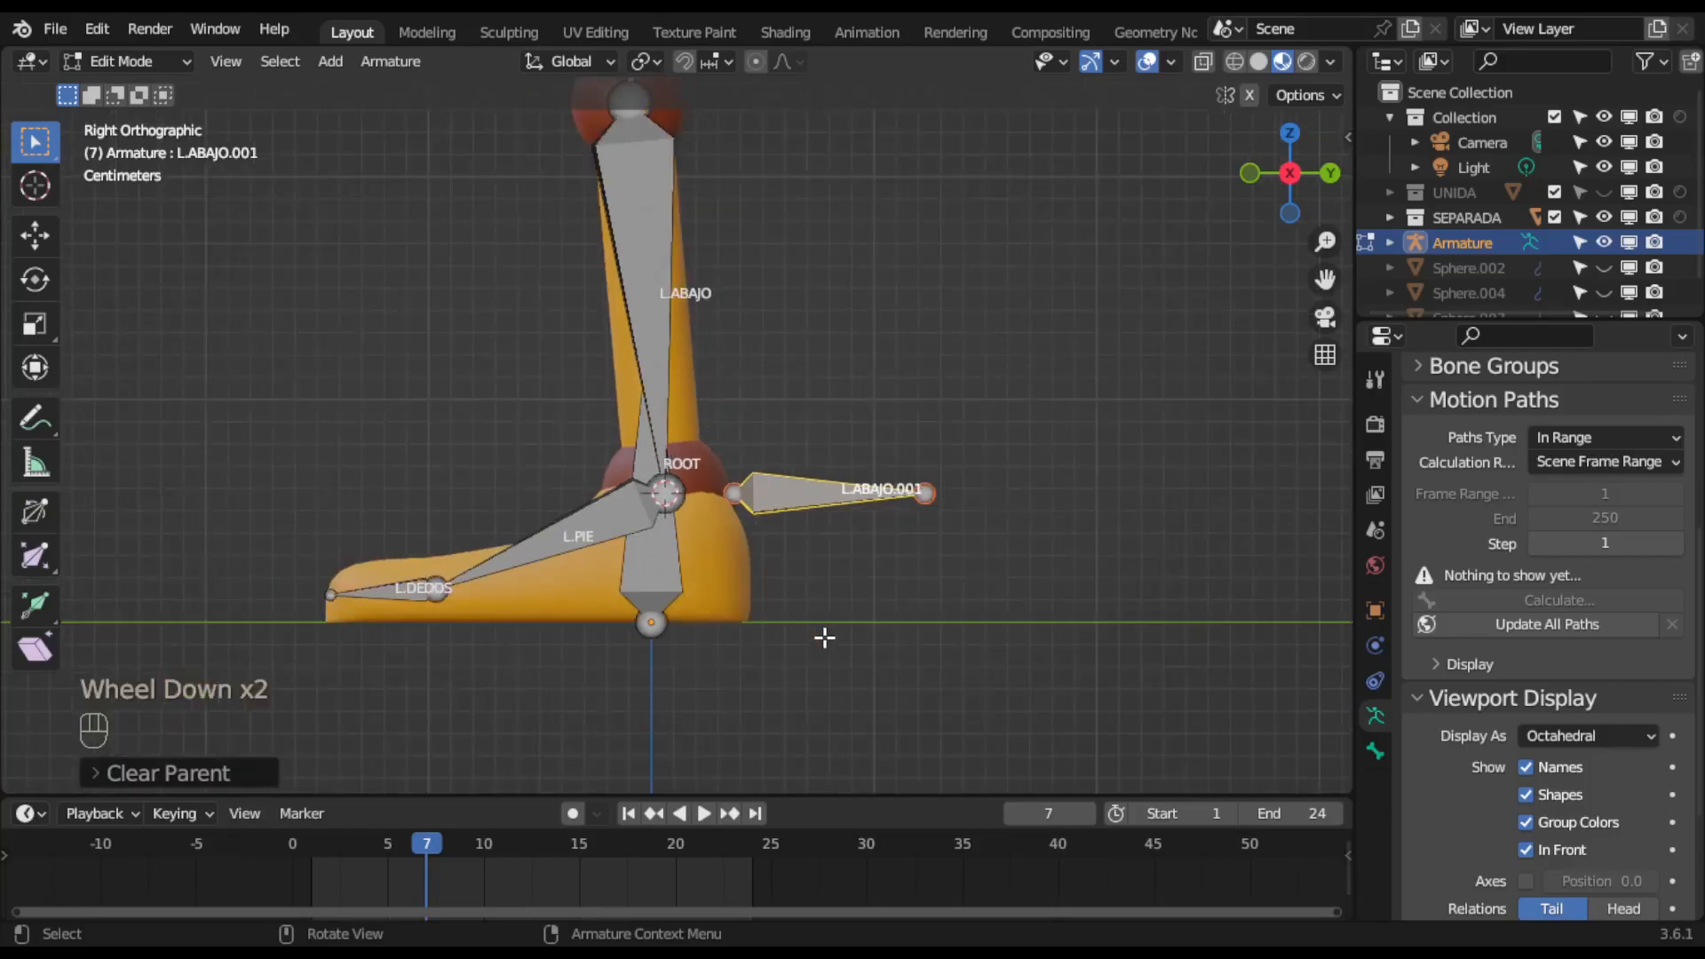
scroll(823, 636, "down", 1)
scroll(823, 636, "up", 1)
key("ctrl+z")
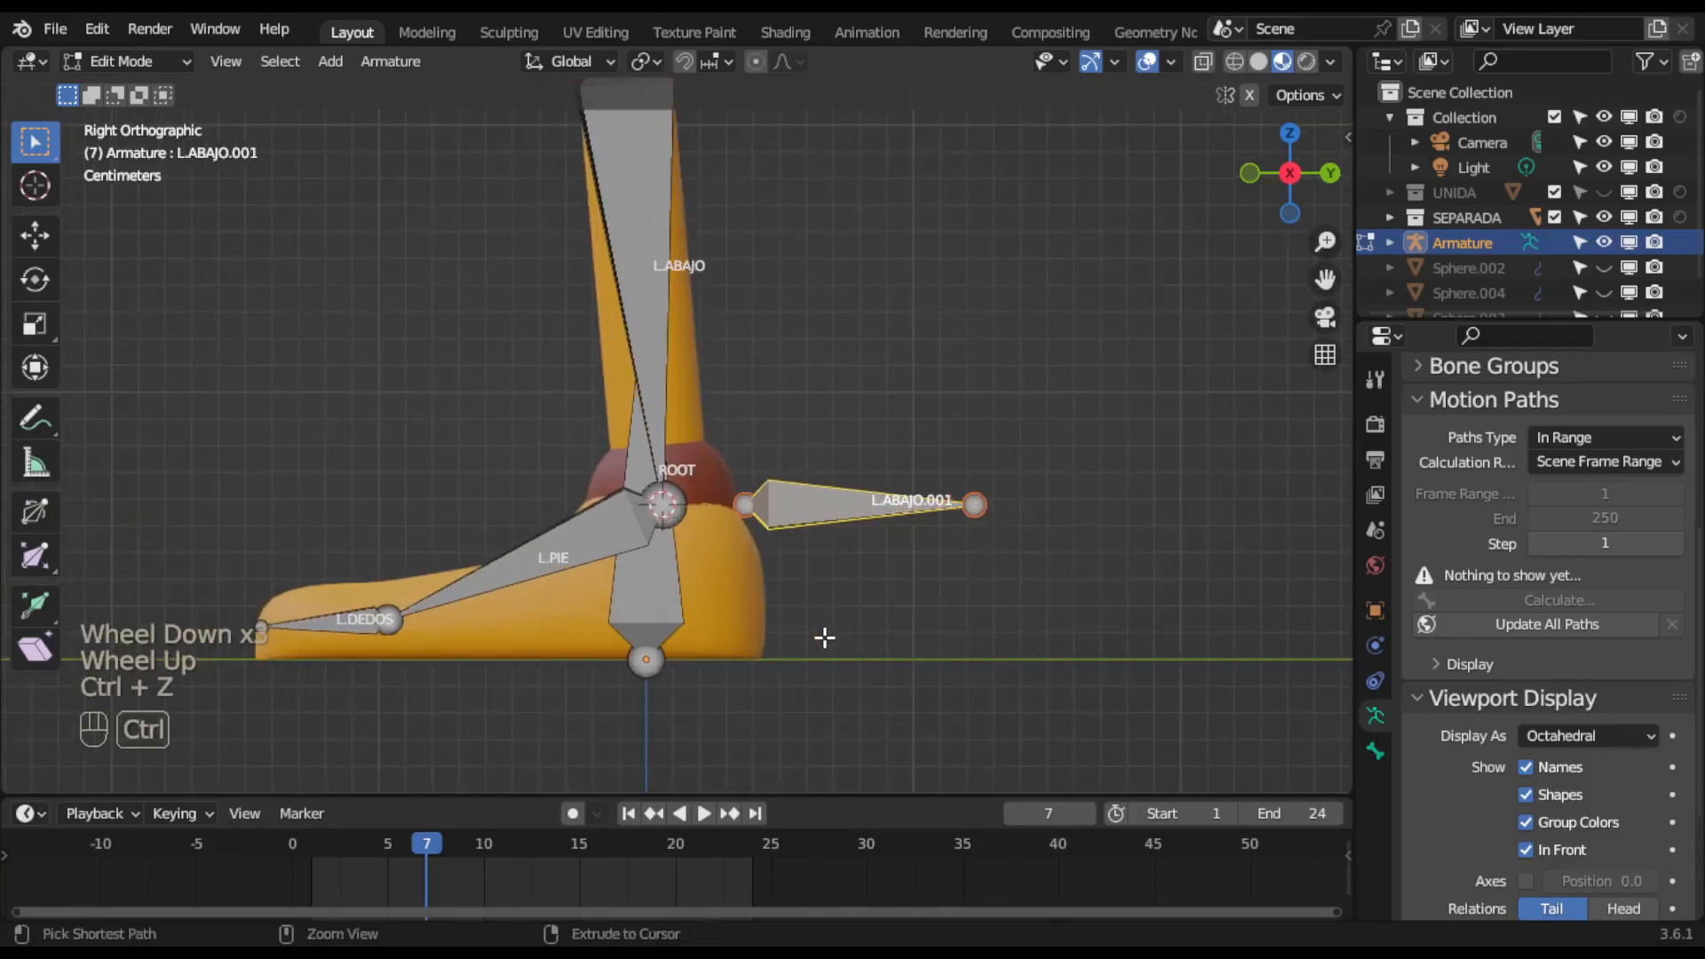
Try moving the L.PIE bone in Edit Mode, and cancel the move.
left_click(575, 531)
key("g")
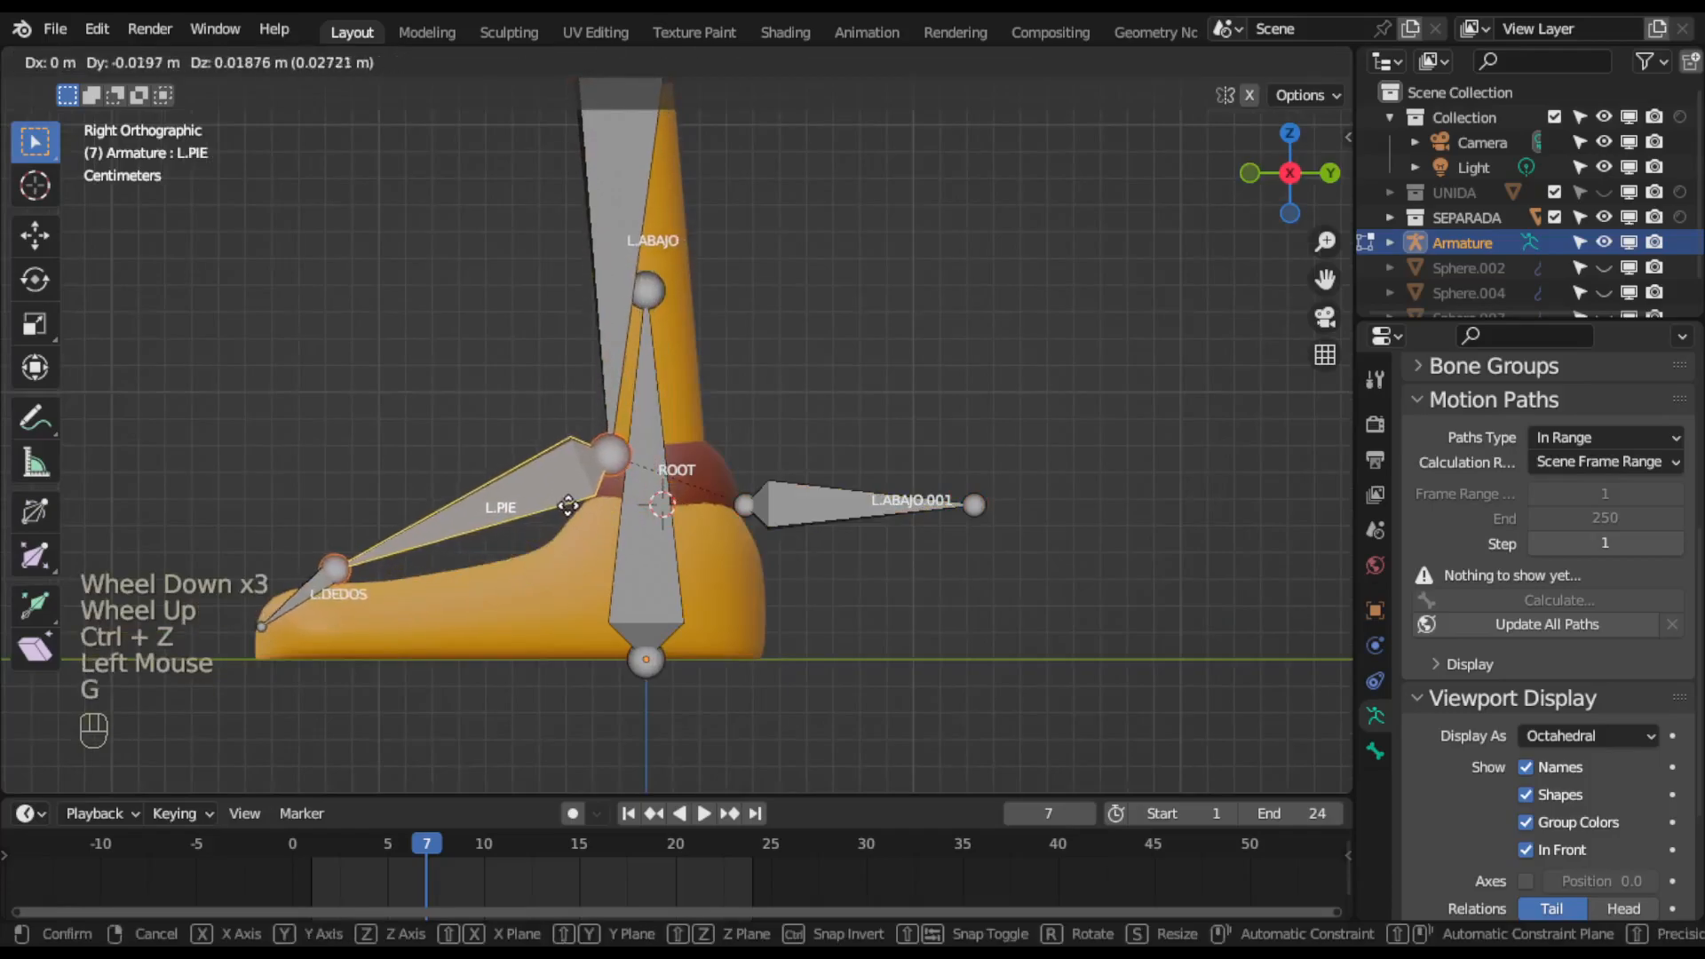
key("Escape")
In Pose Mode, test whether the bone behind the heel follows L.ABAJO by rotating it about 27 degrees, and cancel the rotation.
left_click(169, 61)
left_click(115, 144)
left_click(651, 398)
left_click(651, 398)
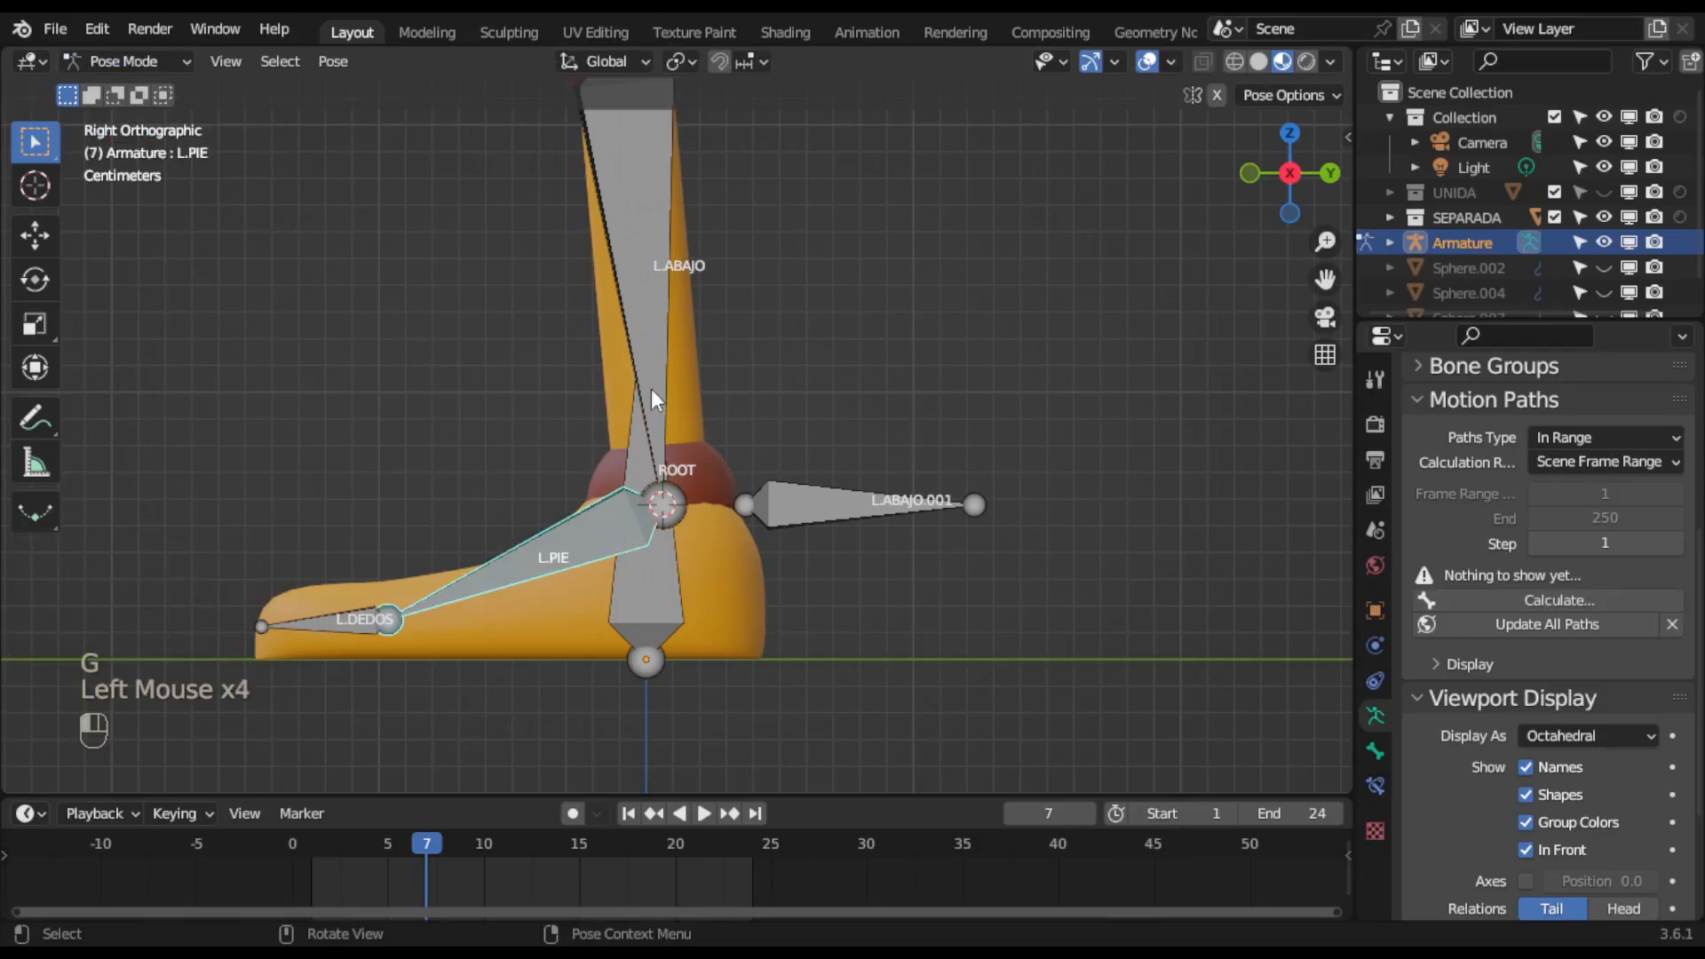
key("g")
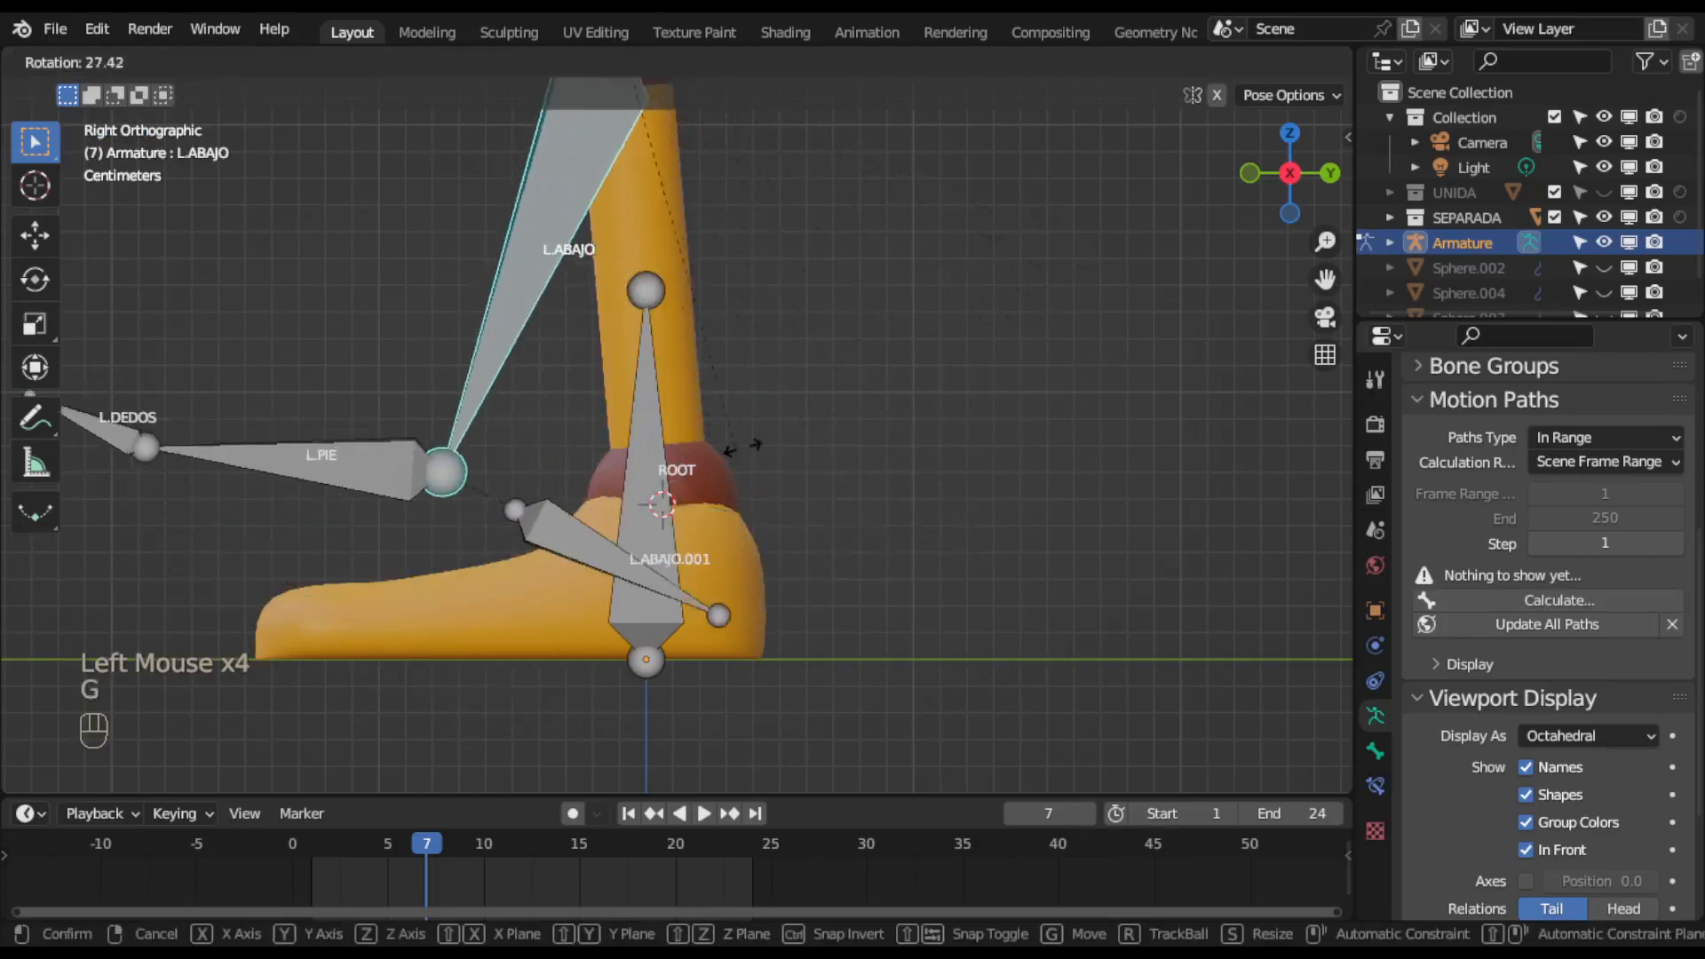
right_click(778, 443)
left_click(791, 506)
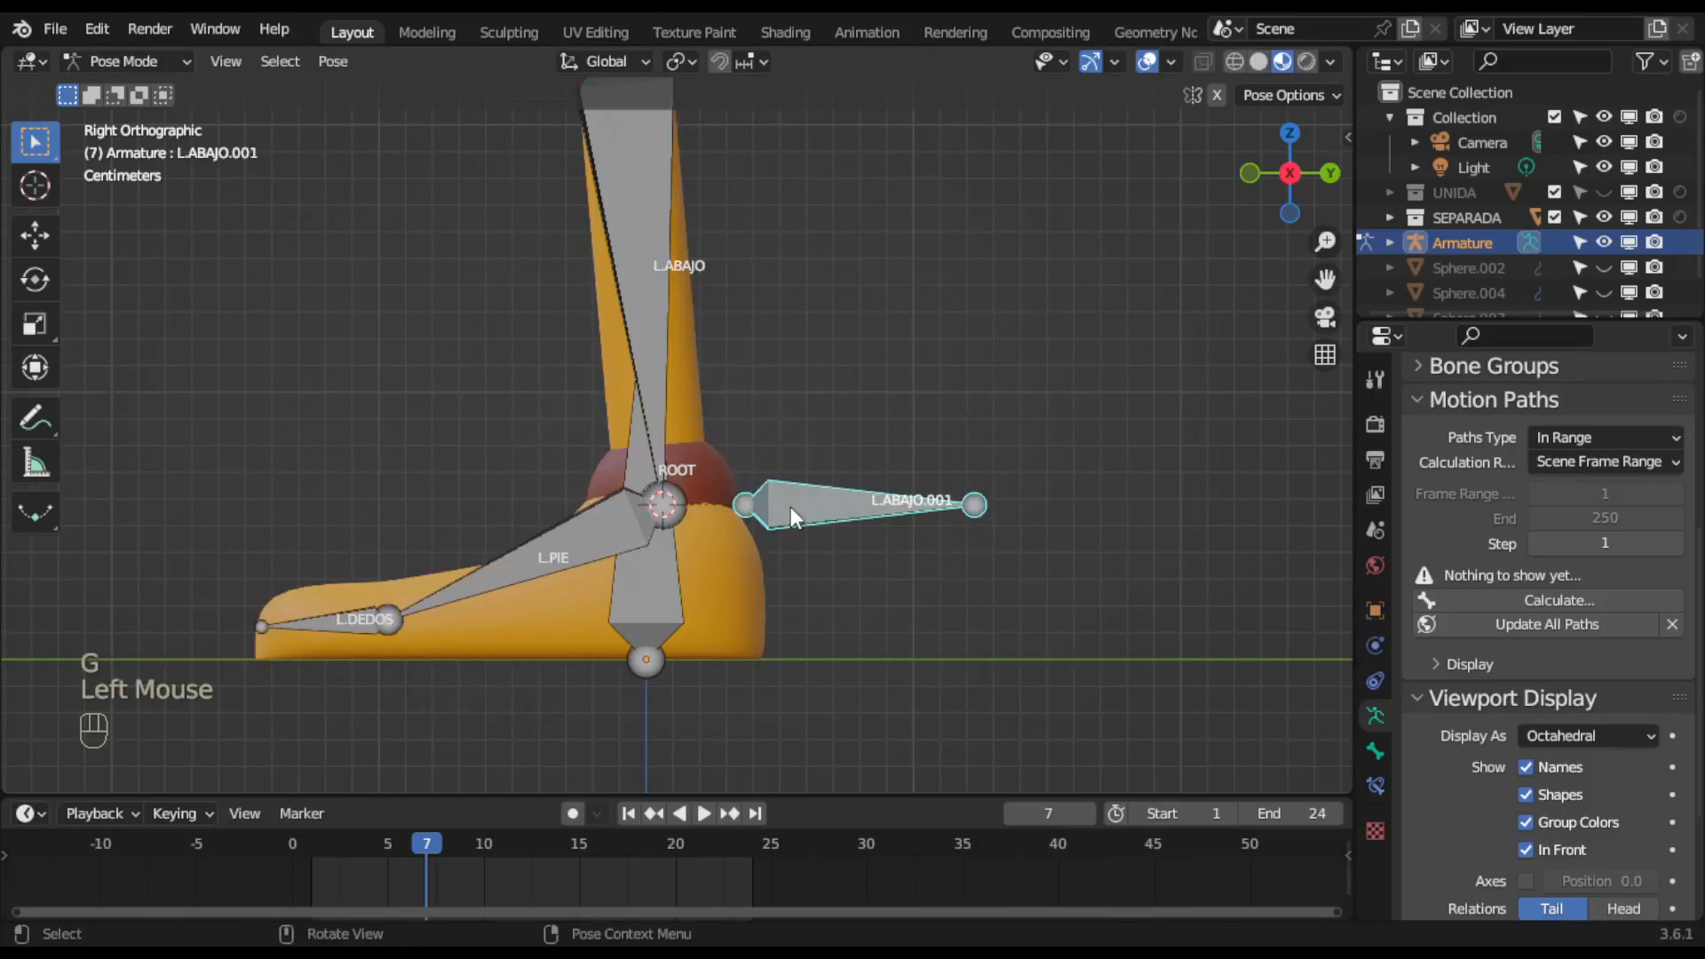
right_click(790, 506)
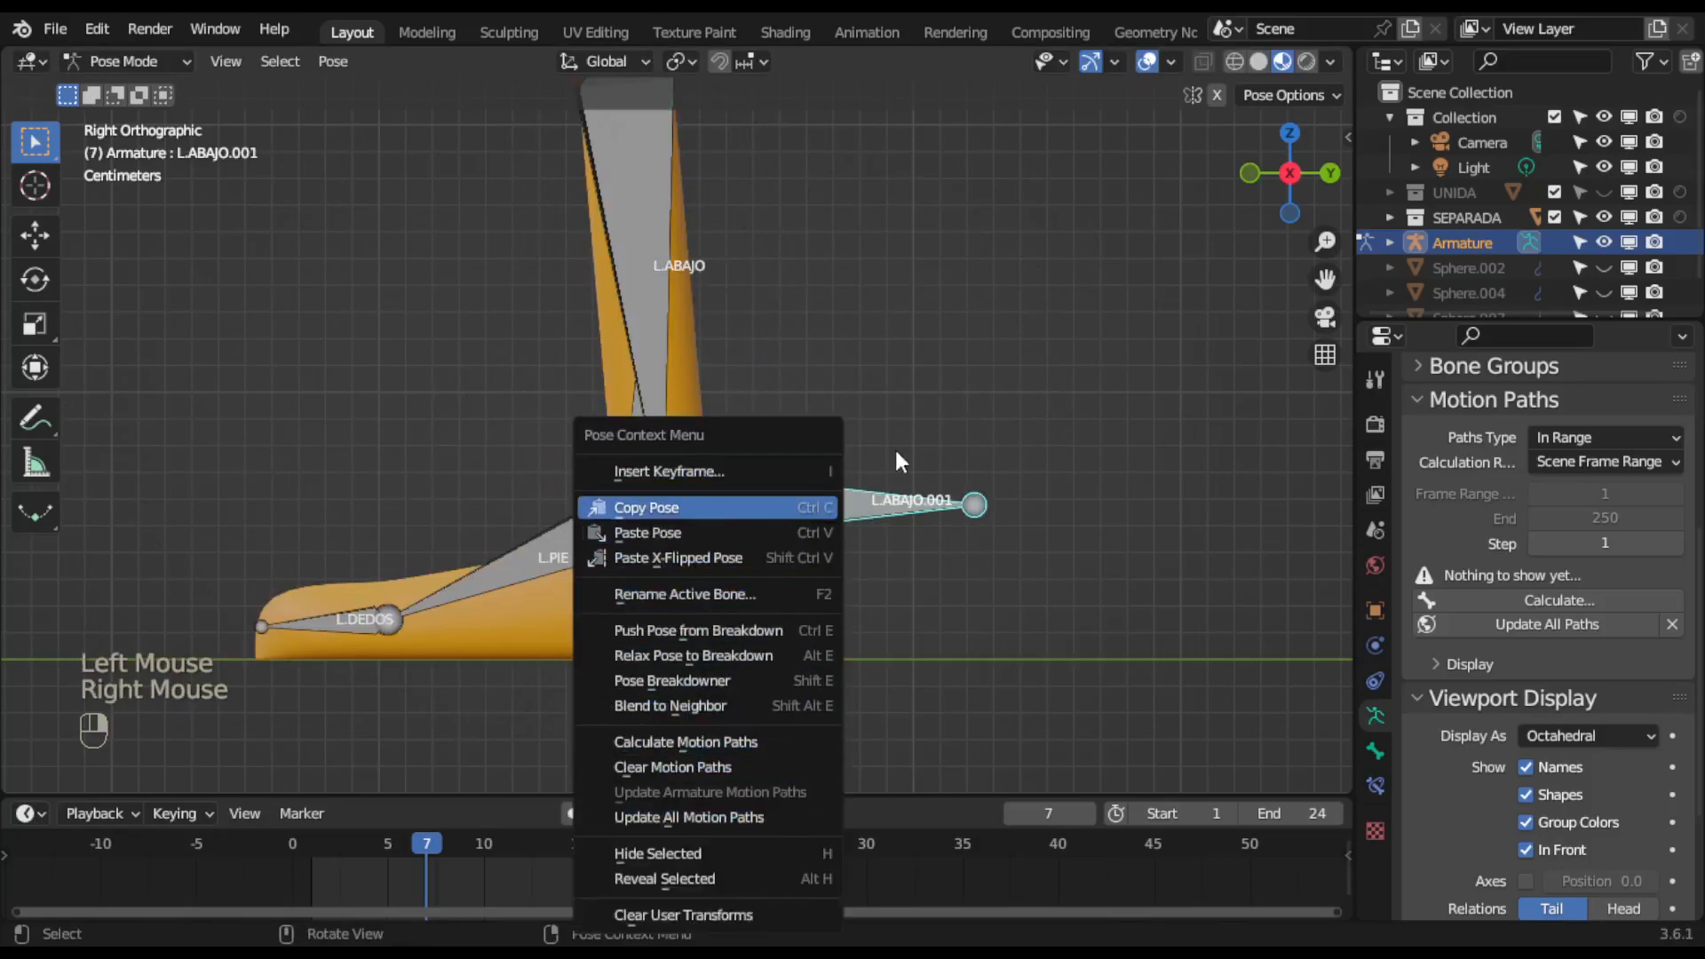
left_click(838, 514)
key("ctrl+p")
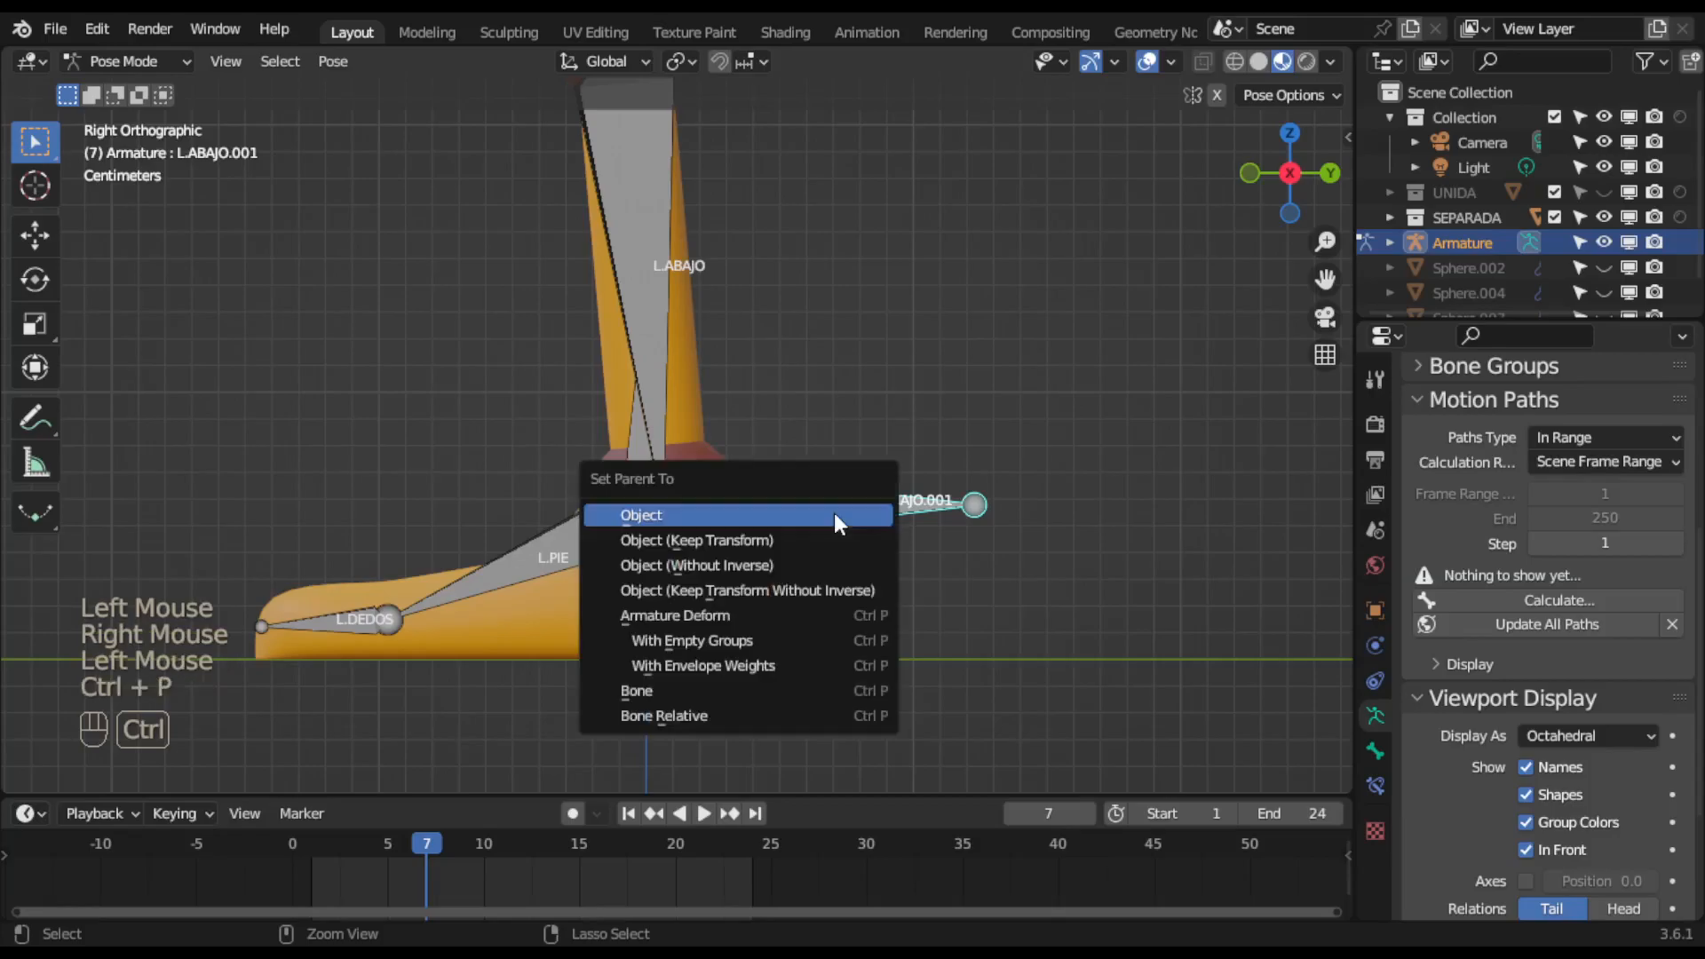
left_click(833, 515)
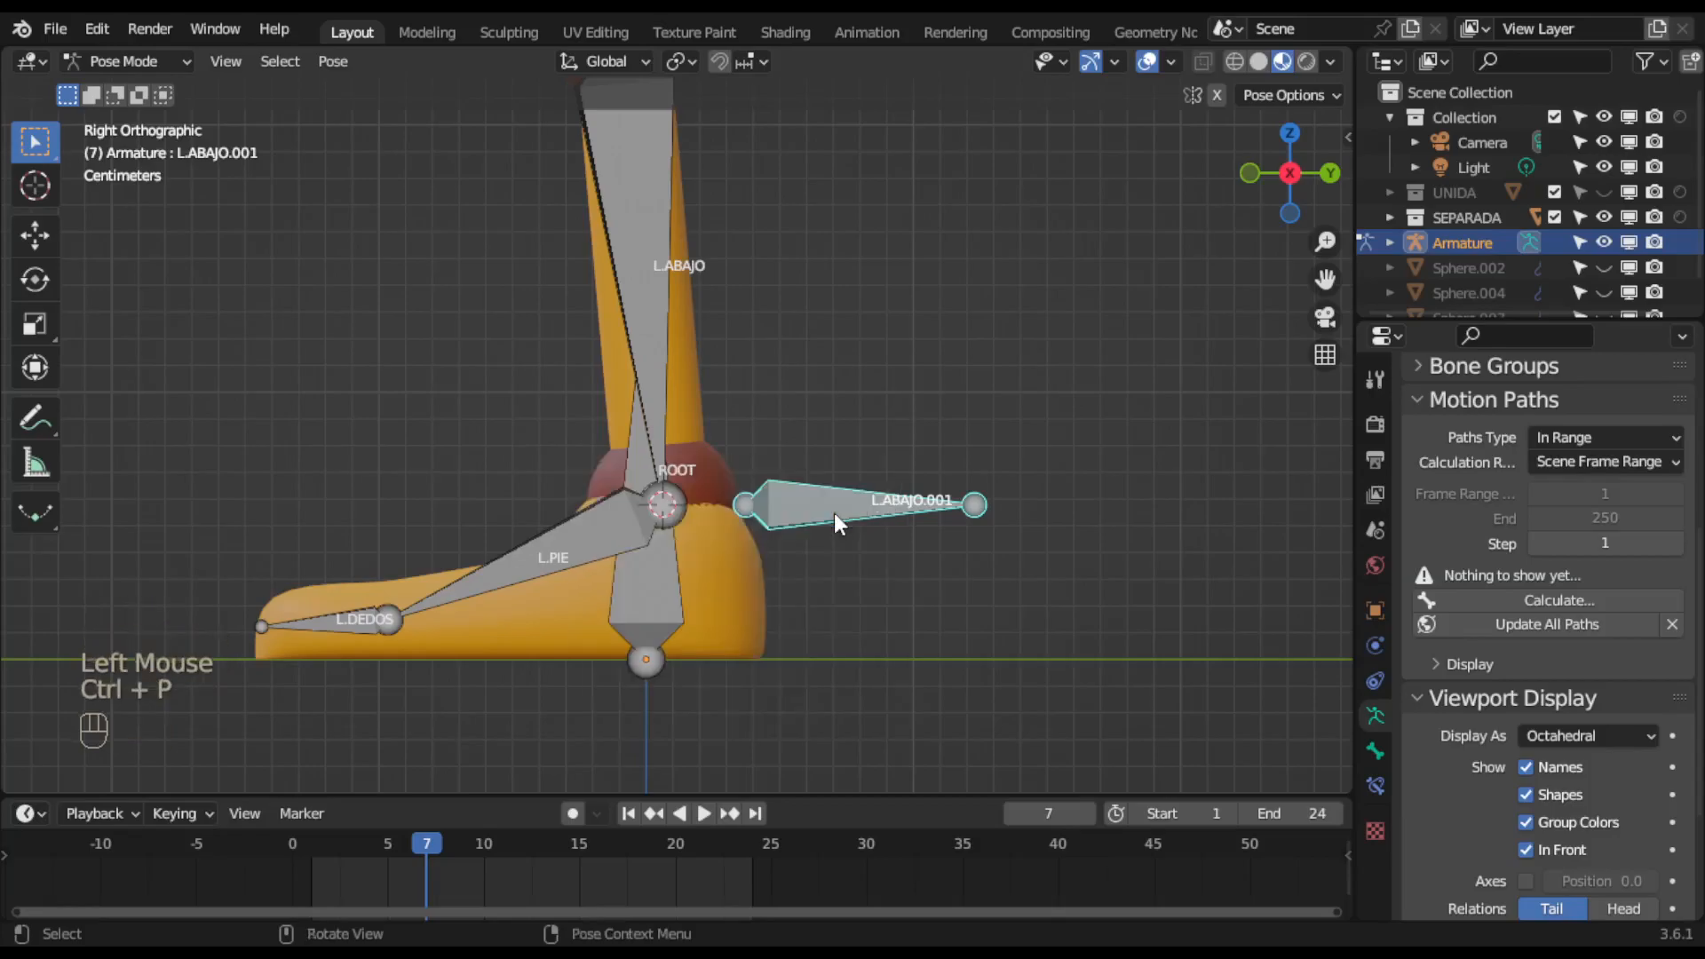
Back in Edit Mode, remove the parent of the bone behind the heel with Clear Parent, and deselect it.
left_click(163, 61)
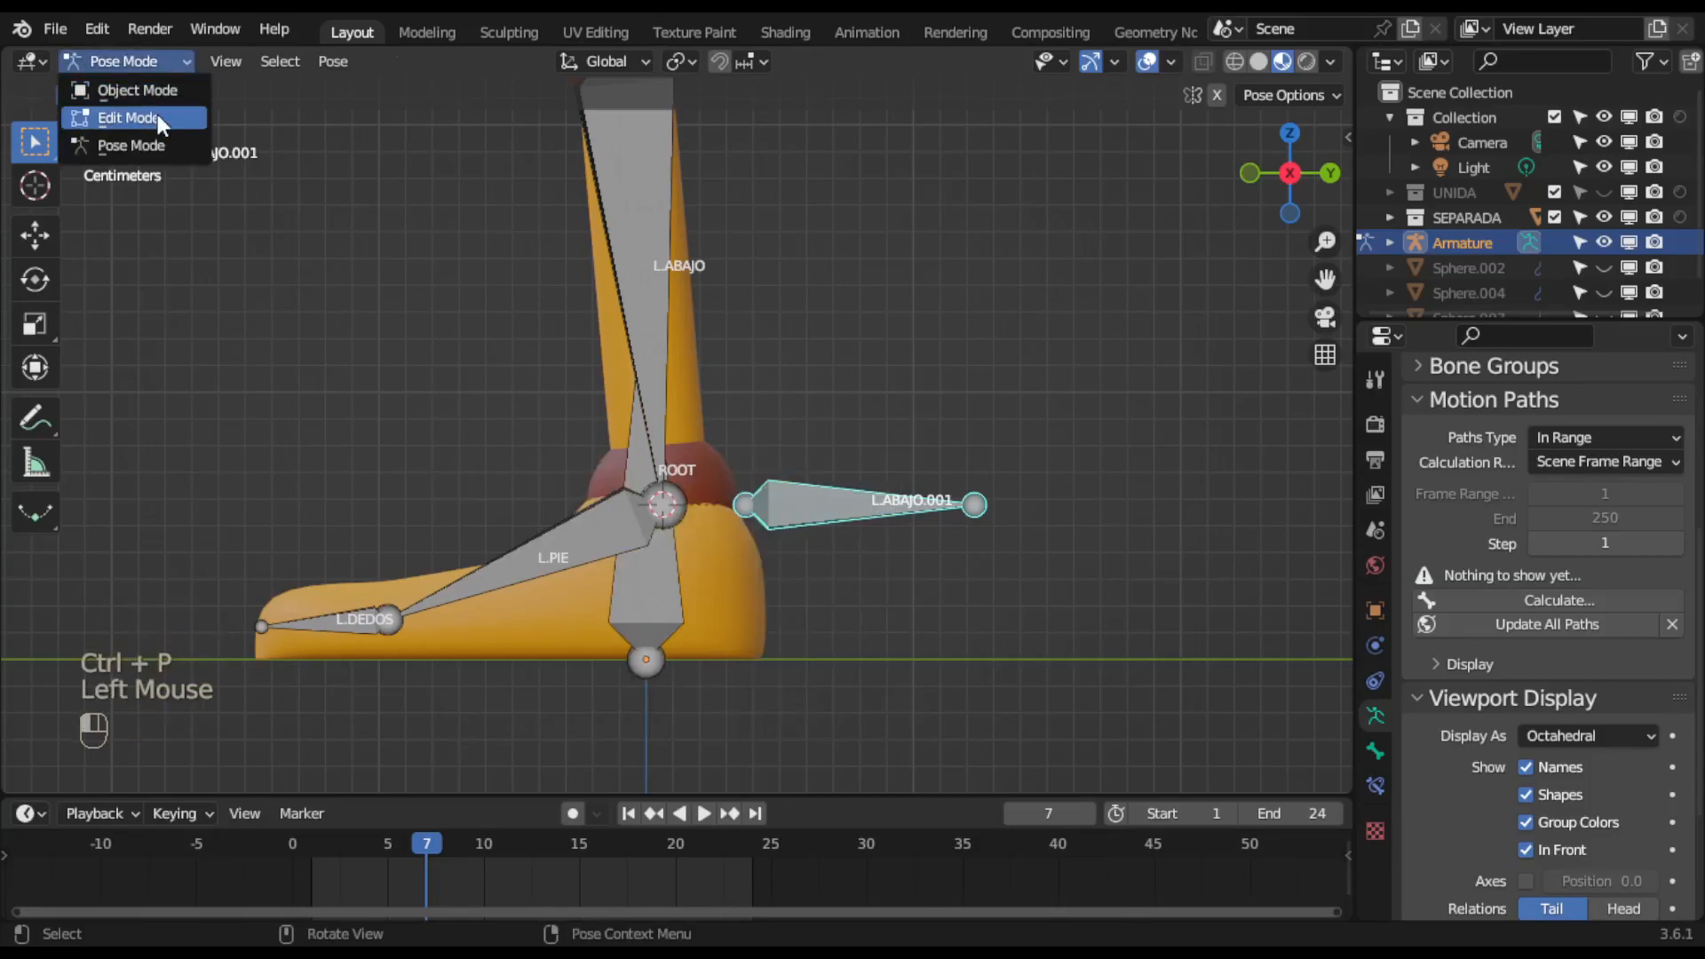
left_click(158, 115)
right_click(784, 501)
mouse_move(833, 506)
left_click(914, 527)
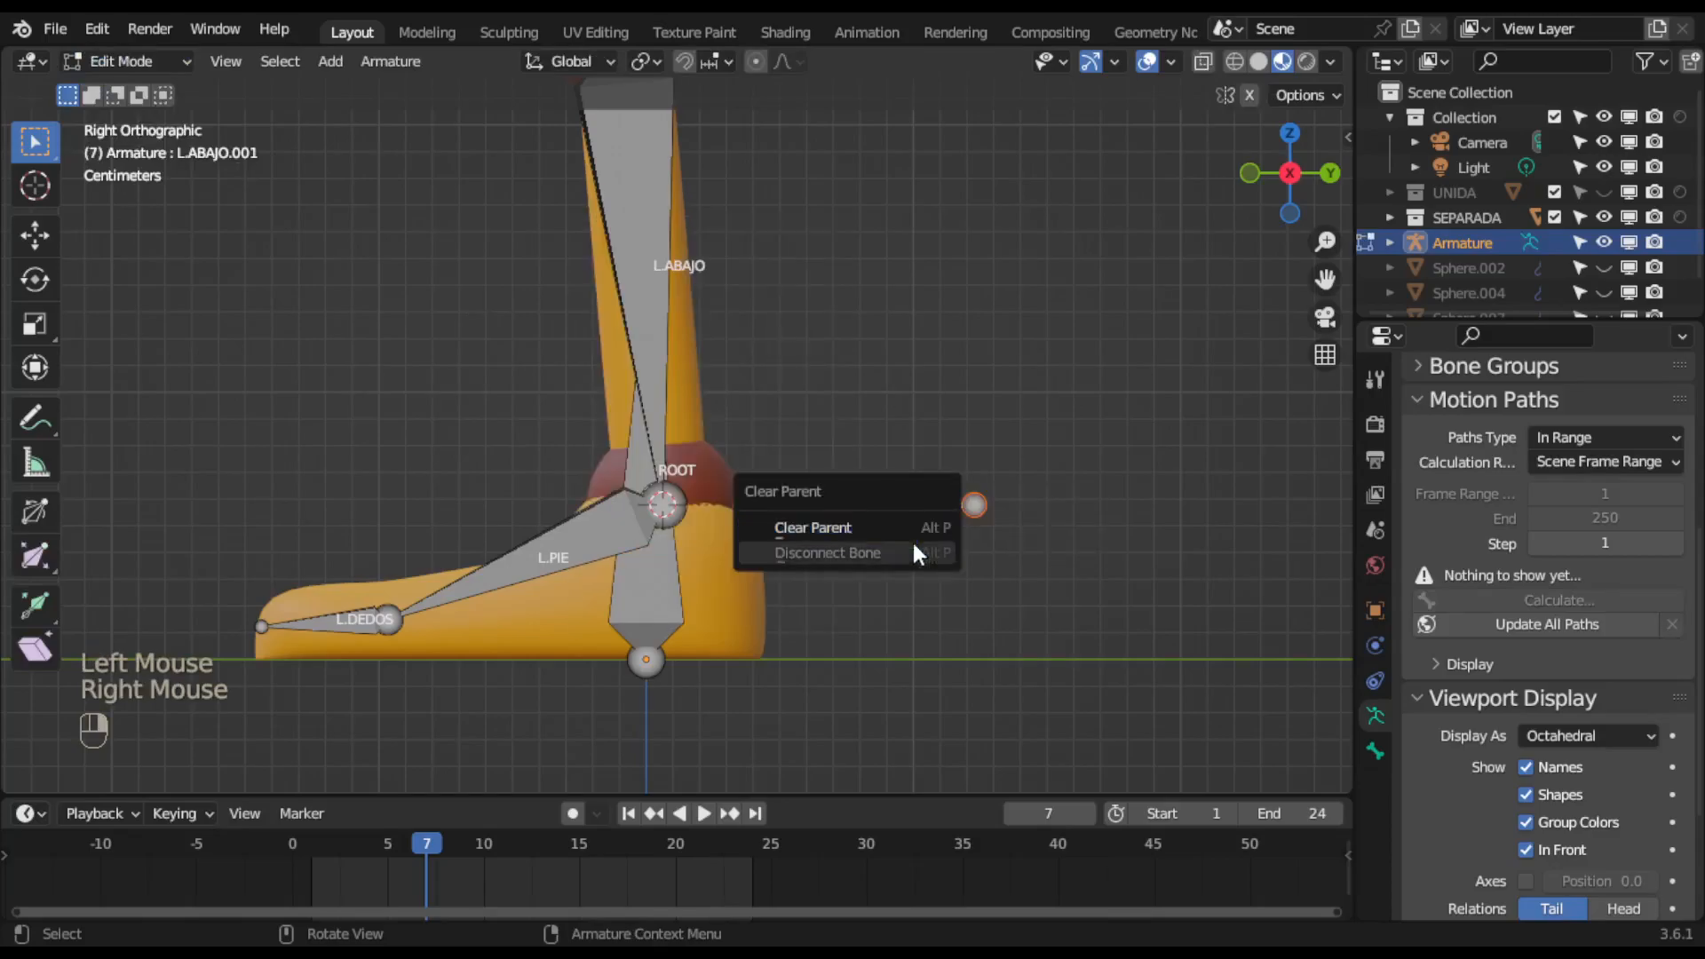
left_click(885, 529)
left_click(717, 522)
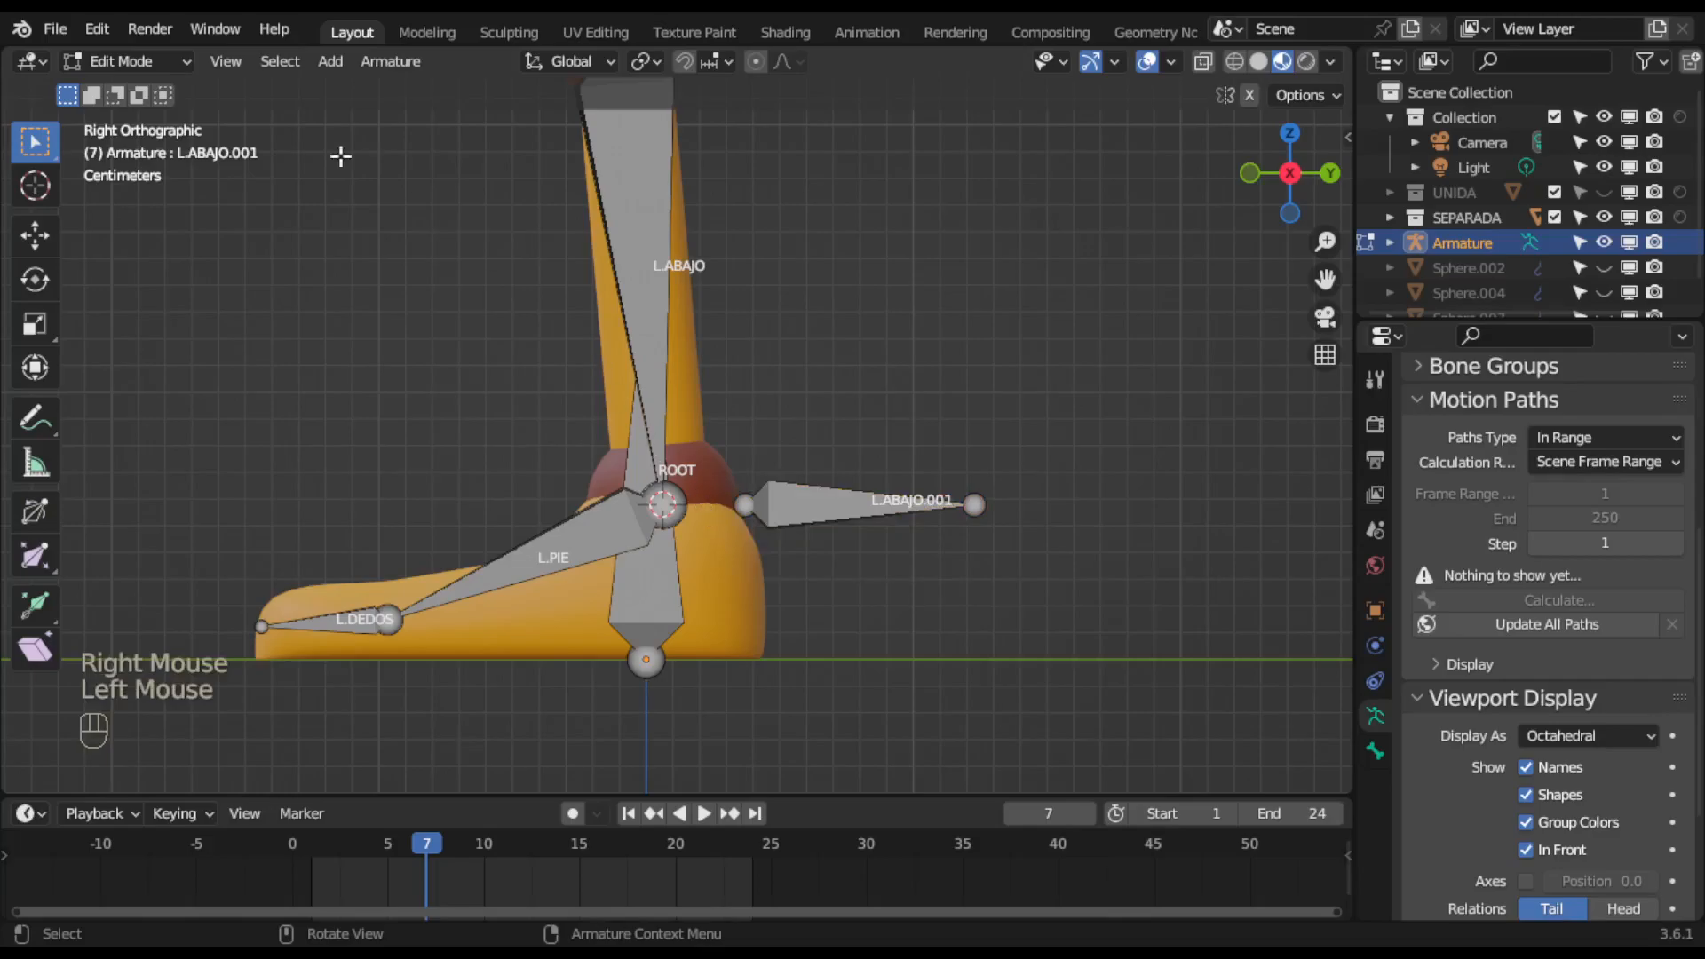
In Pose Mode, rotate L.ABAJO about 22 degrees to check that the bone behind the heel is independent, and cancel the rotation.
left_click(131, 59)
left_click(149, 142)
left_click(698, 310)
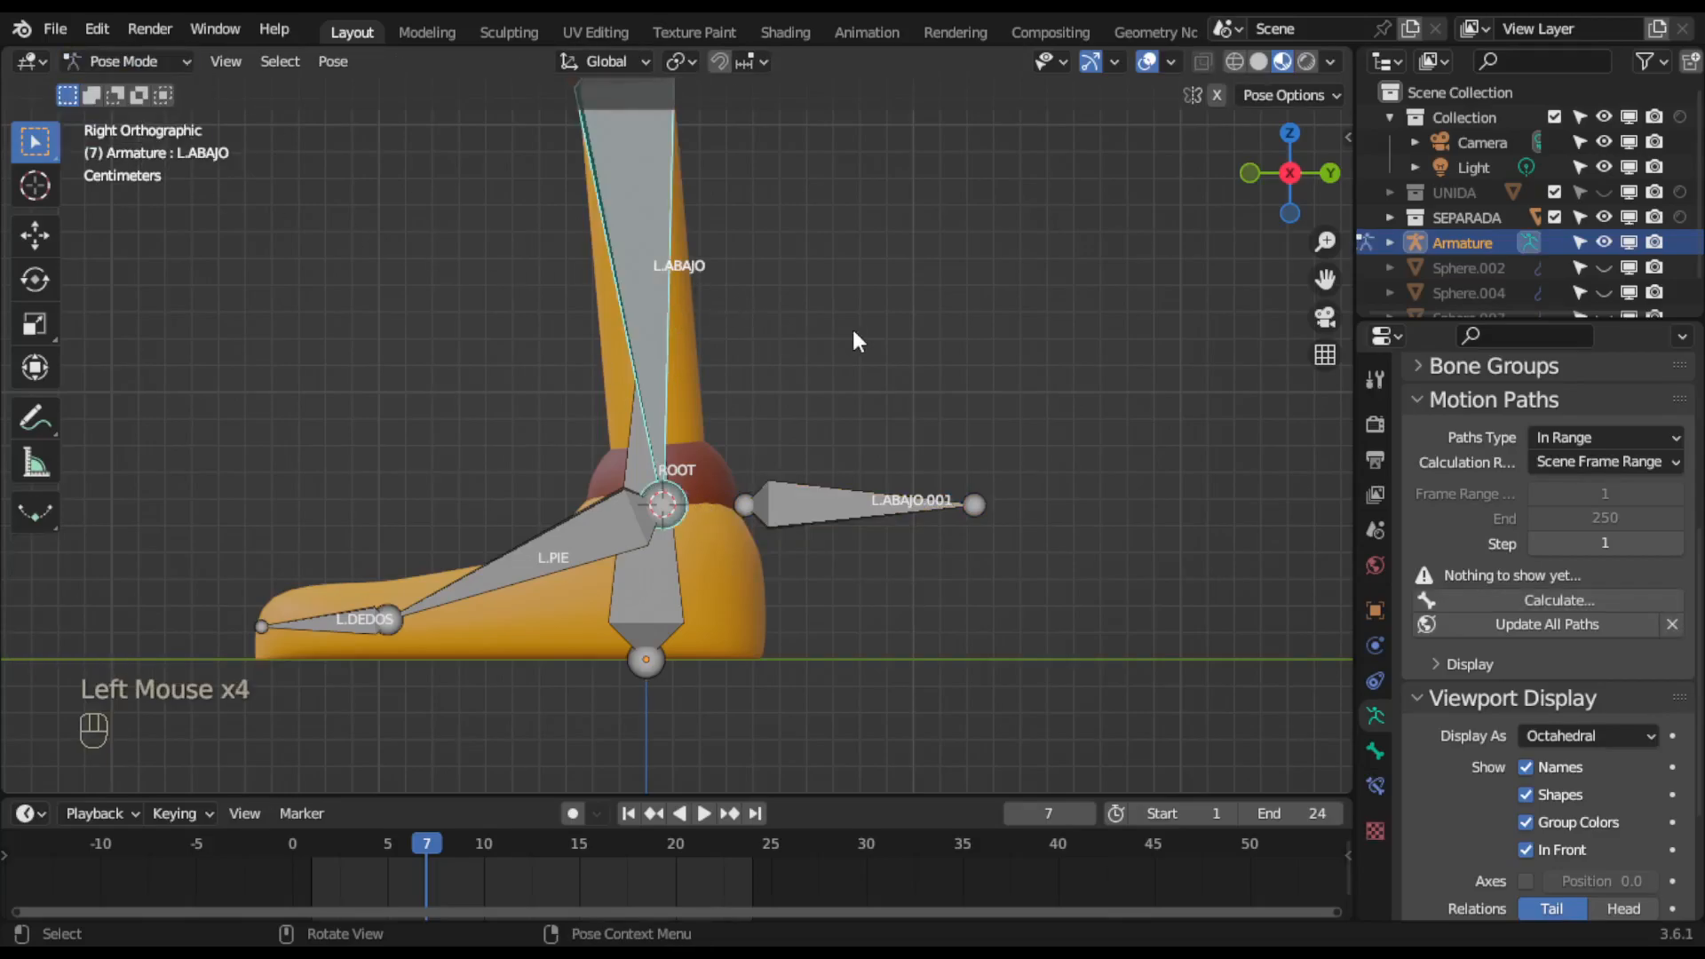
key("r")
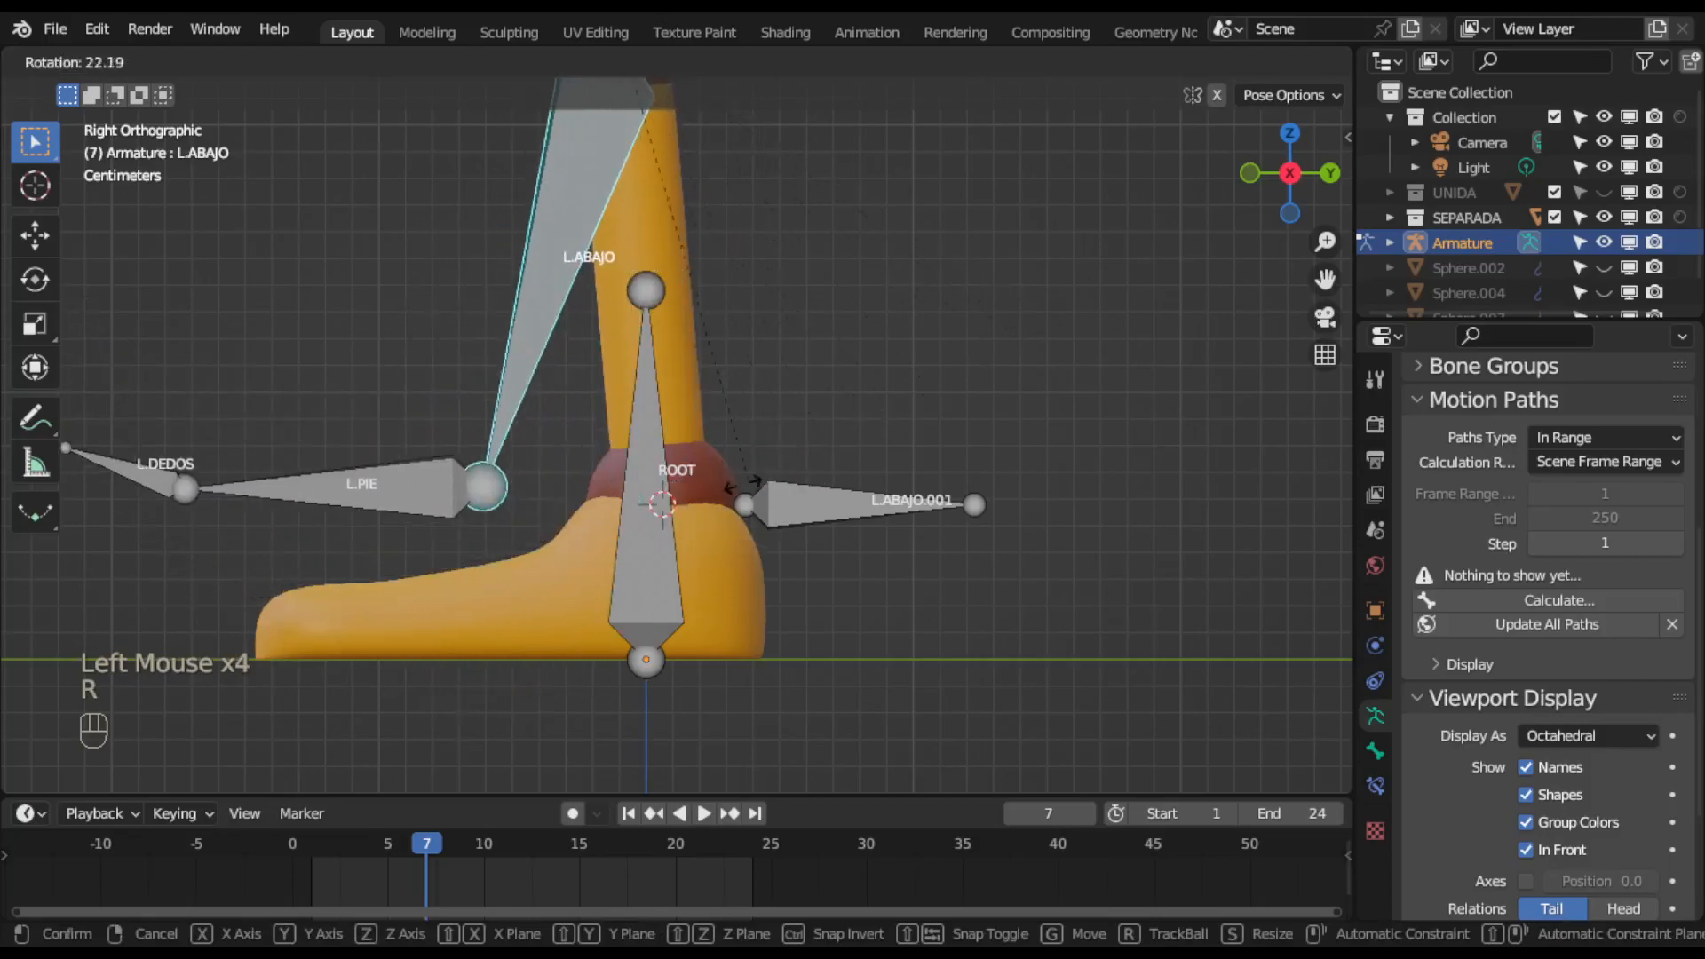
right_click(731, 515)
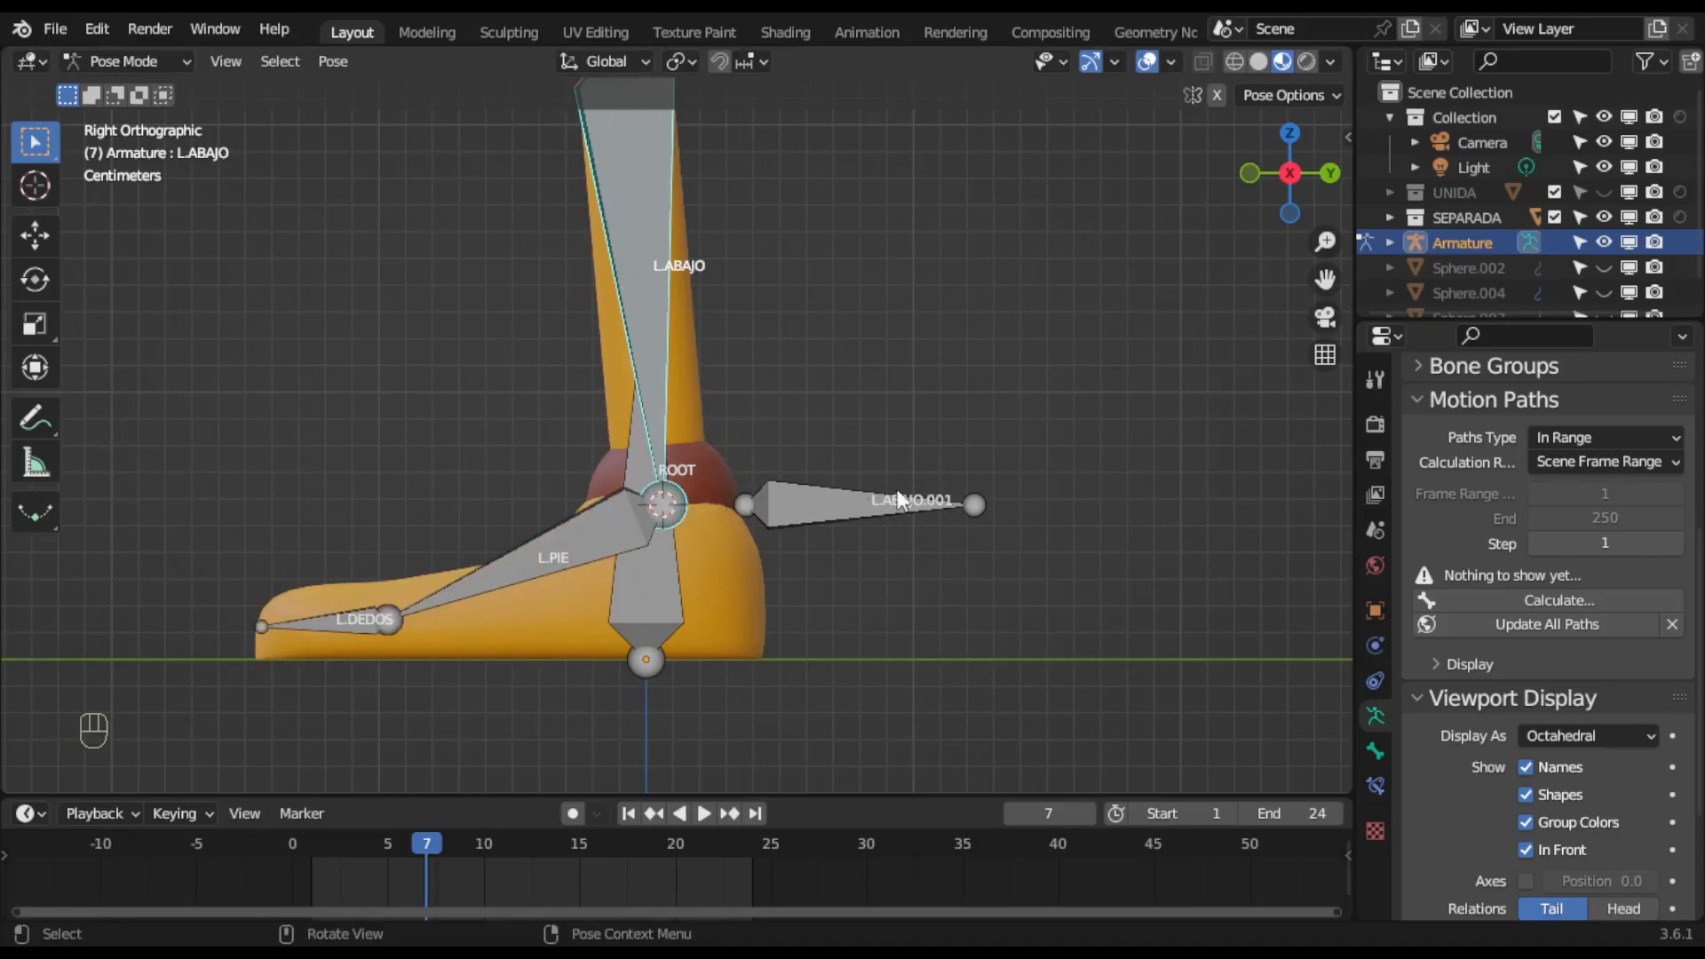
Rename the unparented bone behind the heel as L.IK.
left_click(881, 517)
key("F2")
left_click(799, 506)
left_click_drag(756, 508, 994, 506)
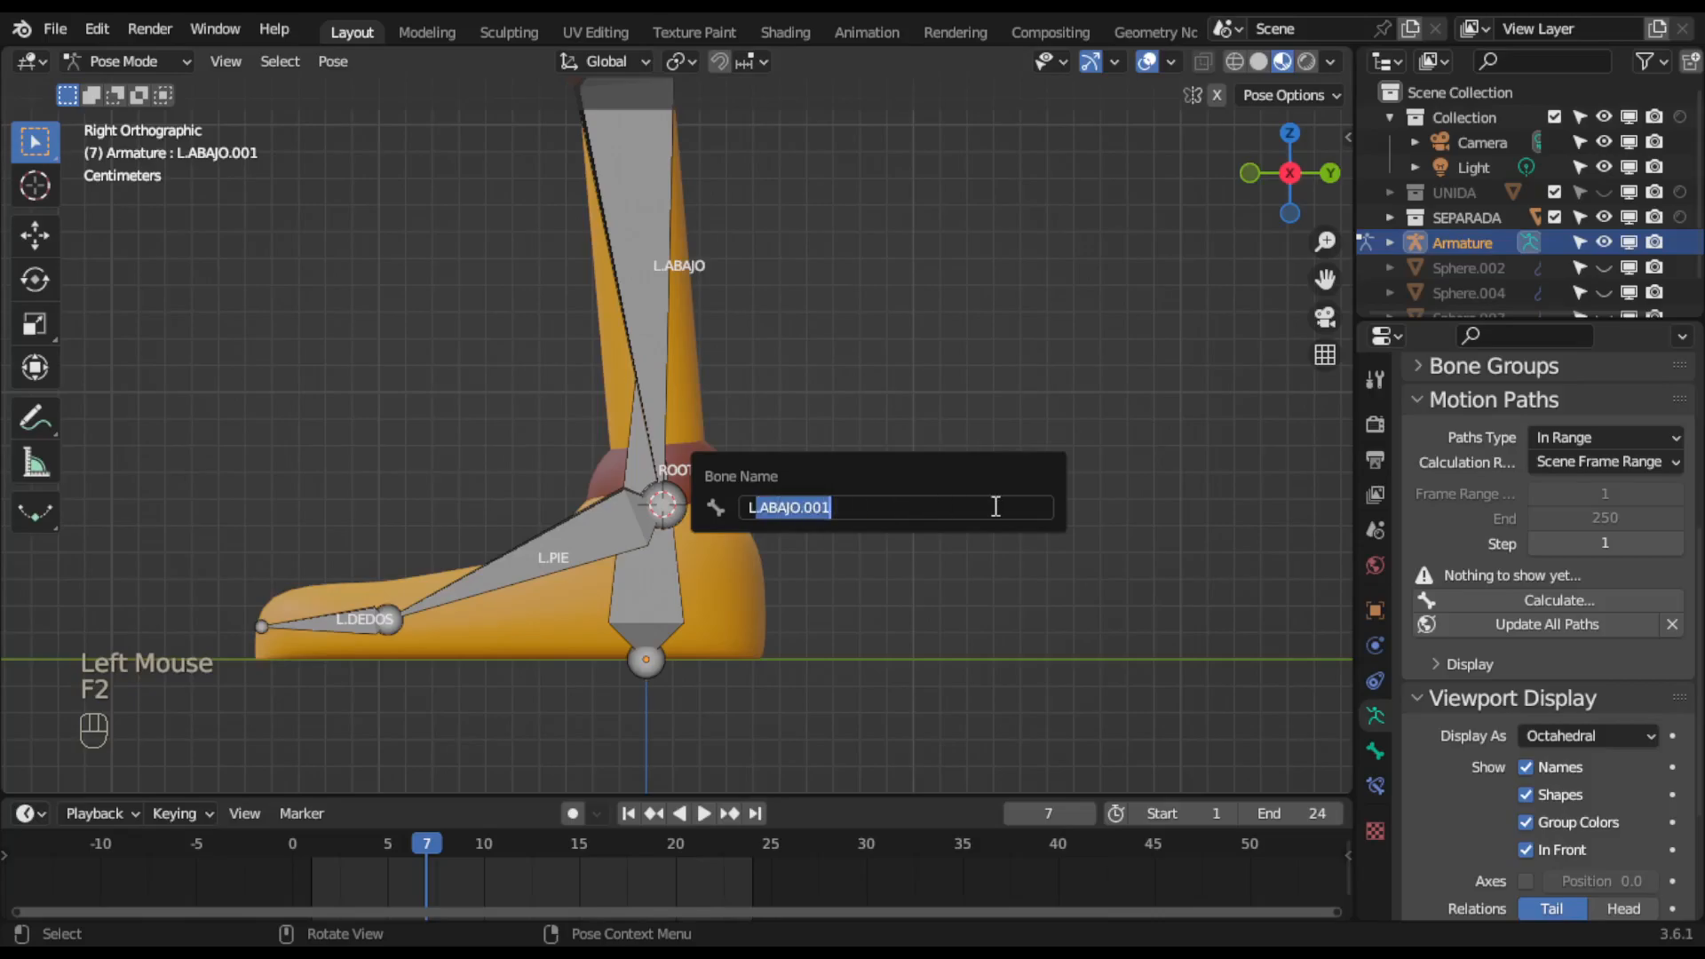
key("BackSpace")
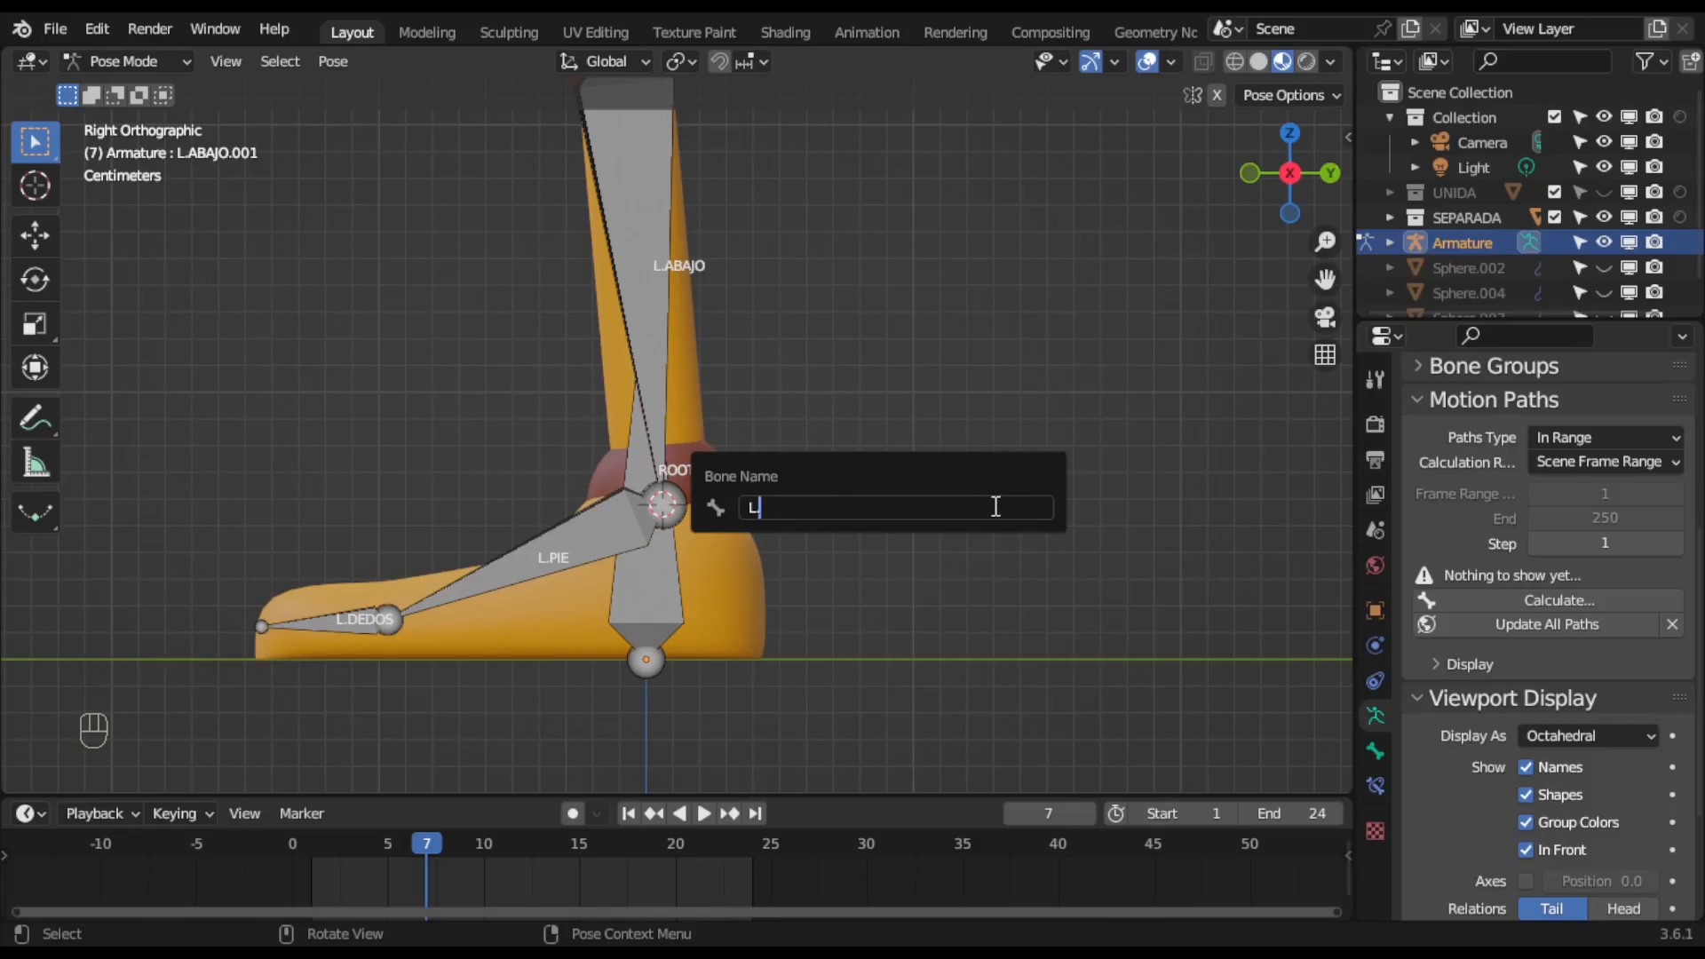
type(".IK")
key("Return")
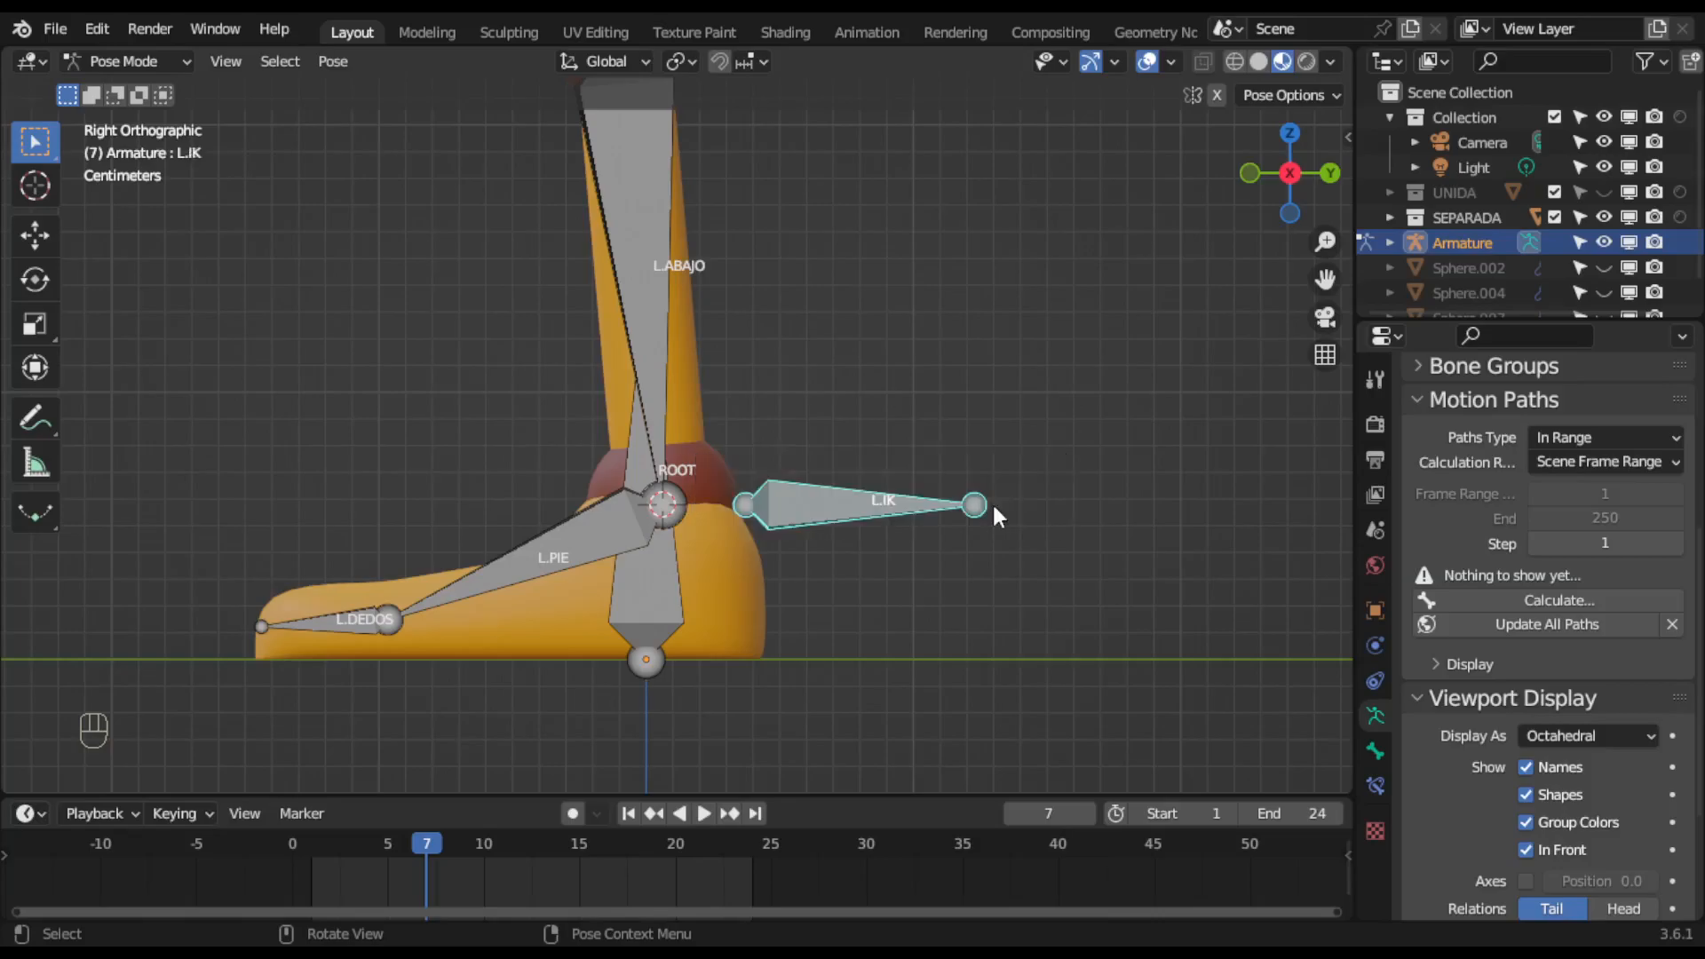
In Edit Mode, extrude a bone from the knee joint straight forward along global Y, about 0.12 m long.
scroll(993, 503, "down", 2)
middle_click_drag(993, 502, 920, 600, "shift")
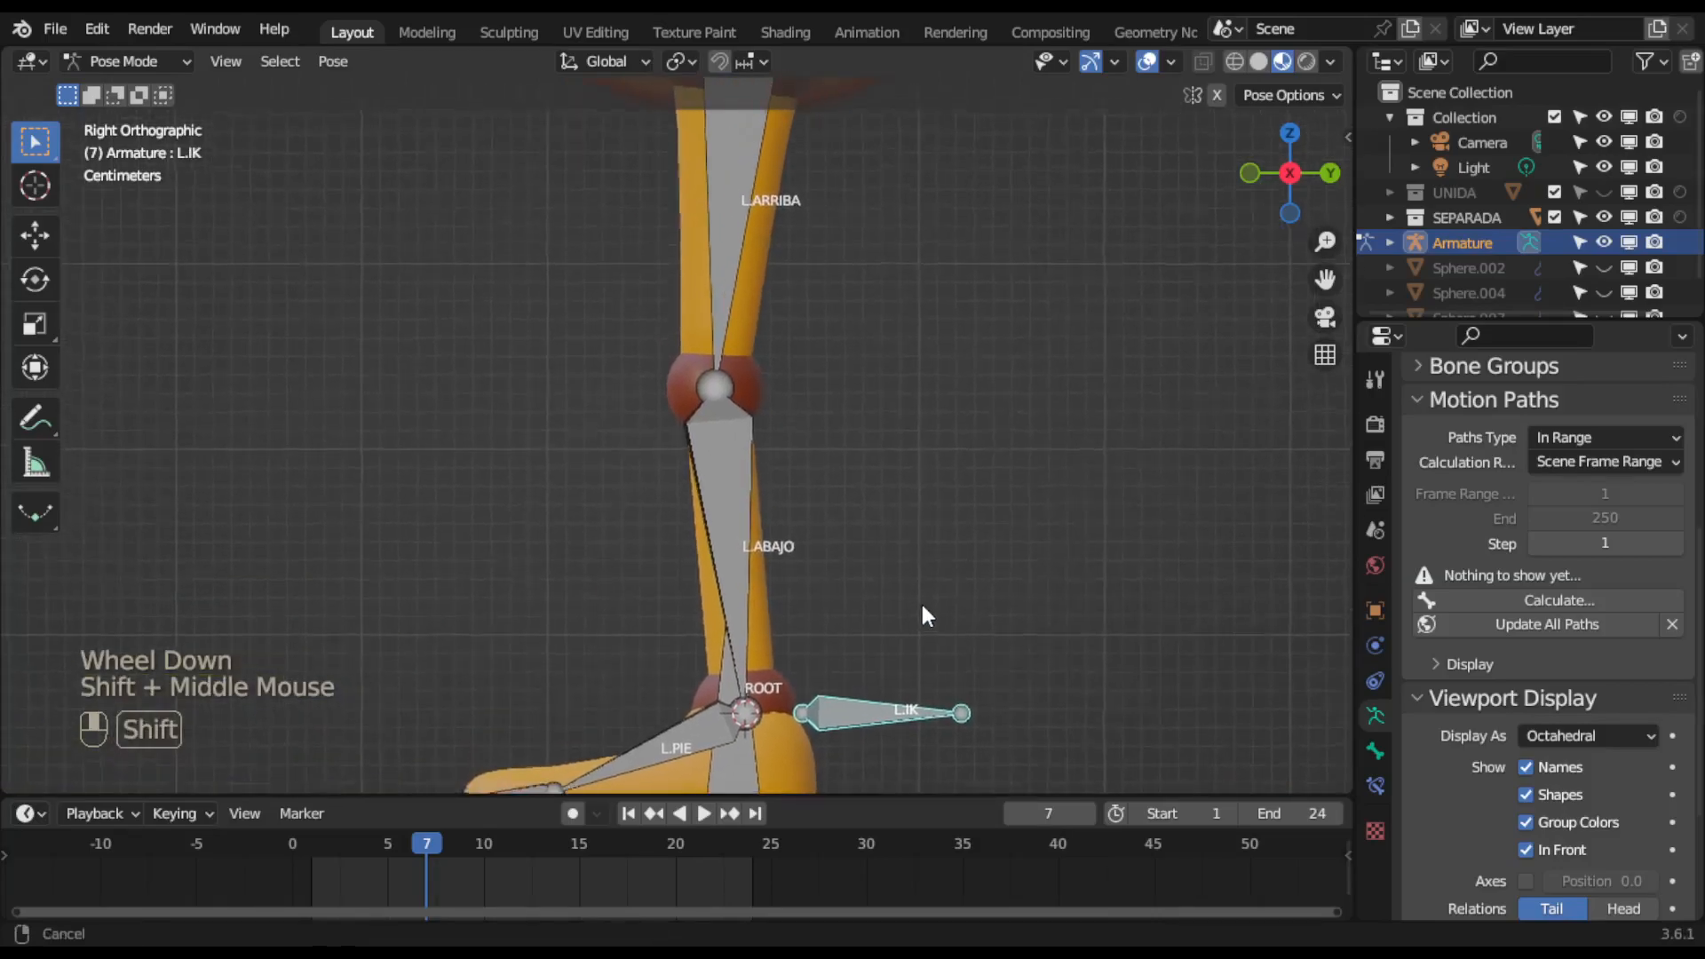
left_click(719, 389)
left_click(103, 61)
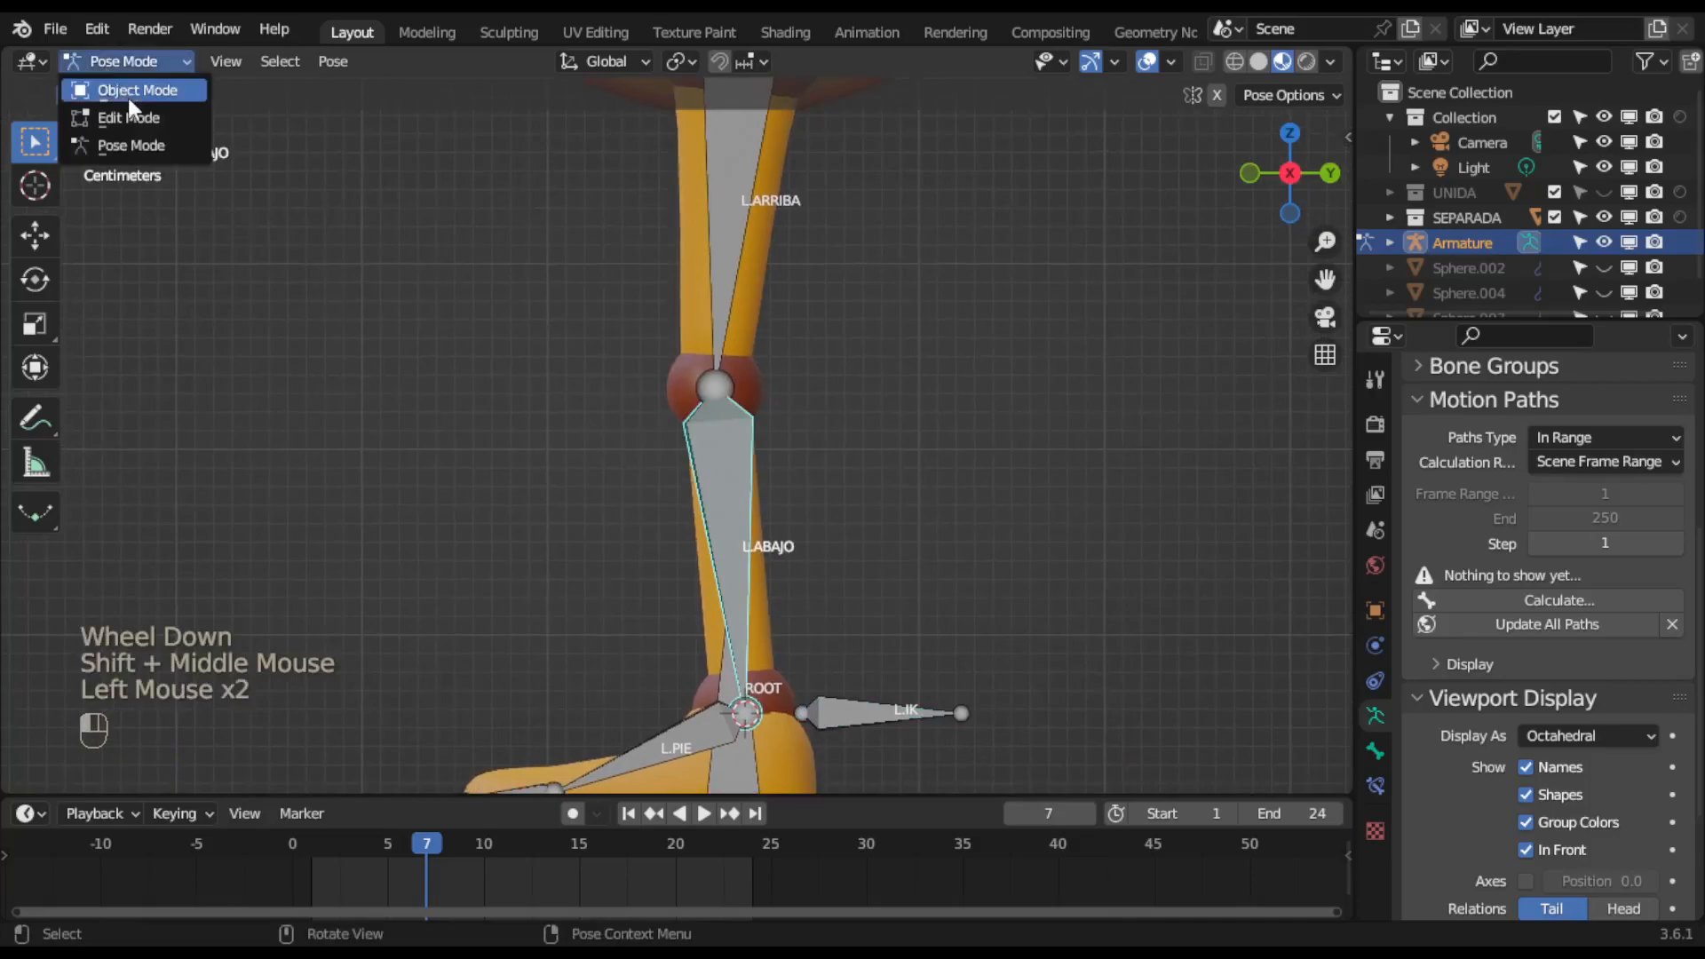
left_click(129, 110)
left_click(719, 390)
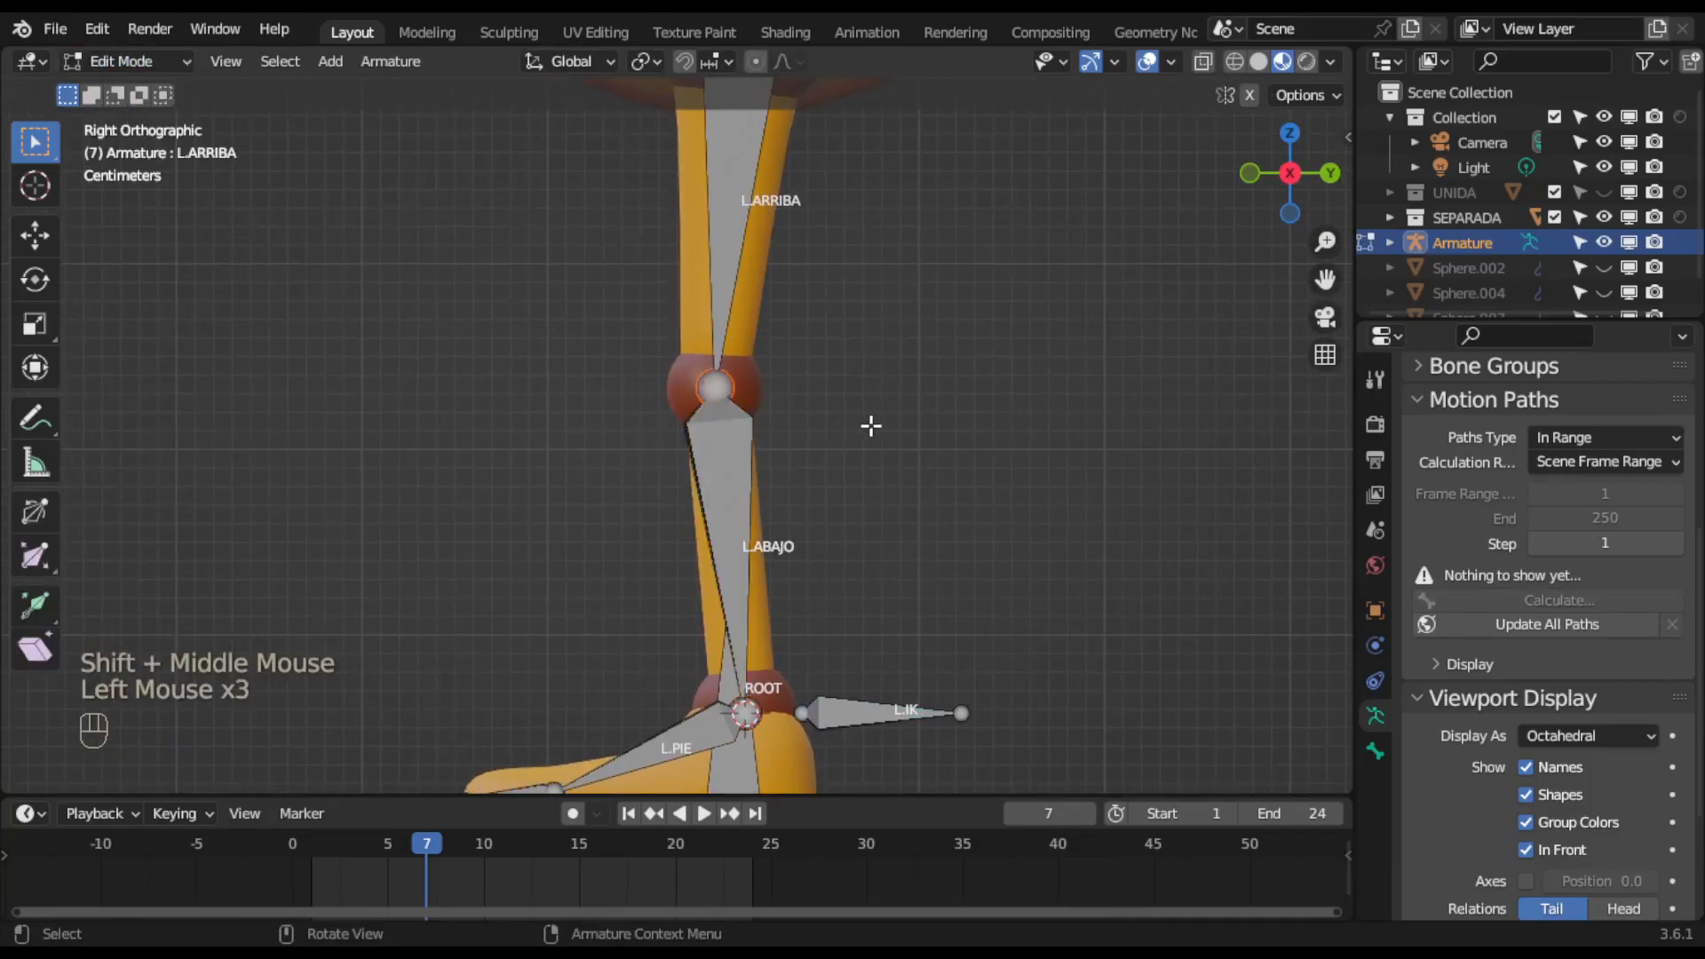
key("alt+Tab")
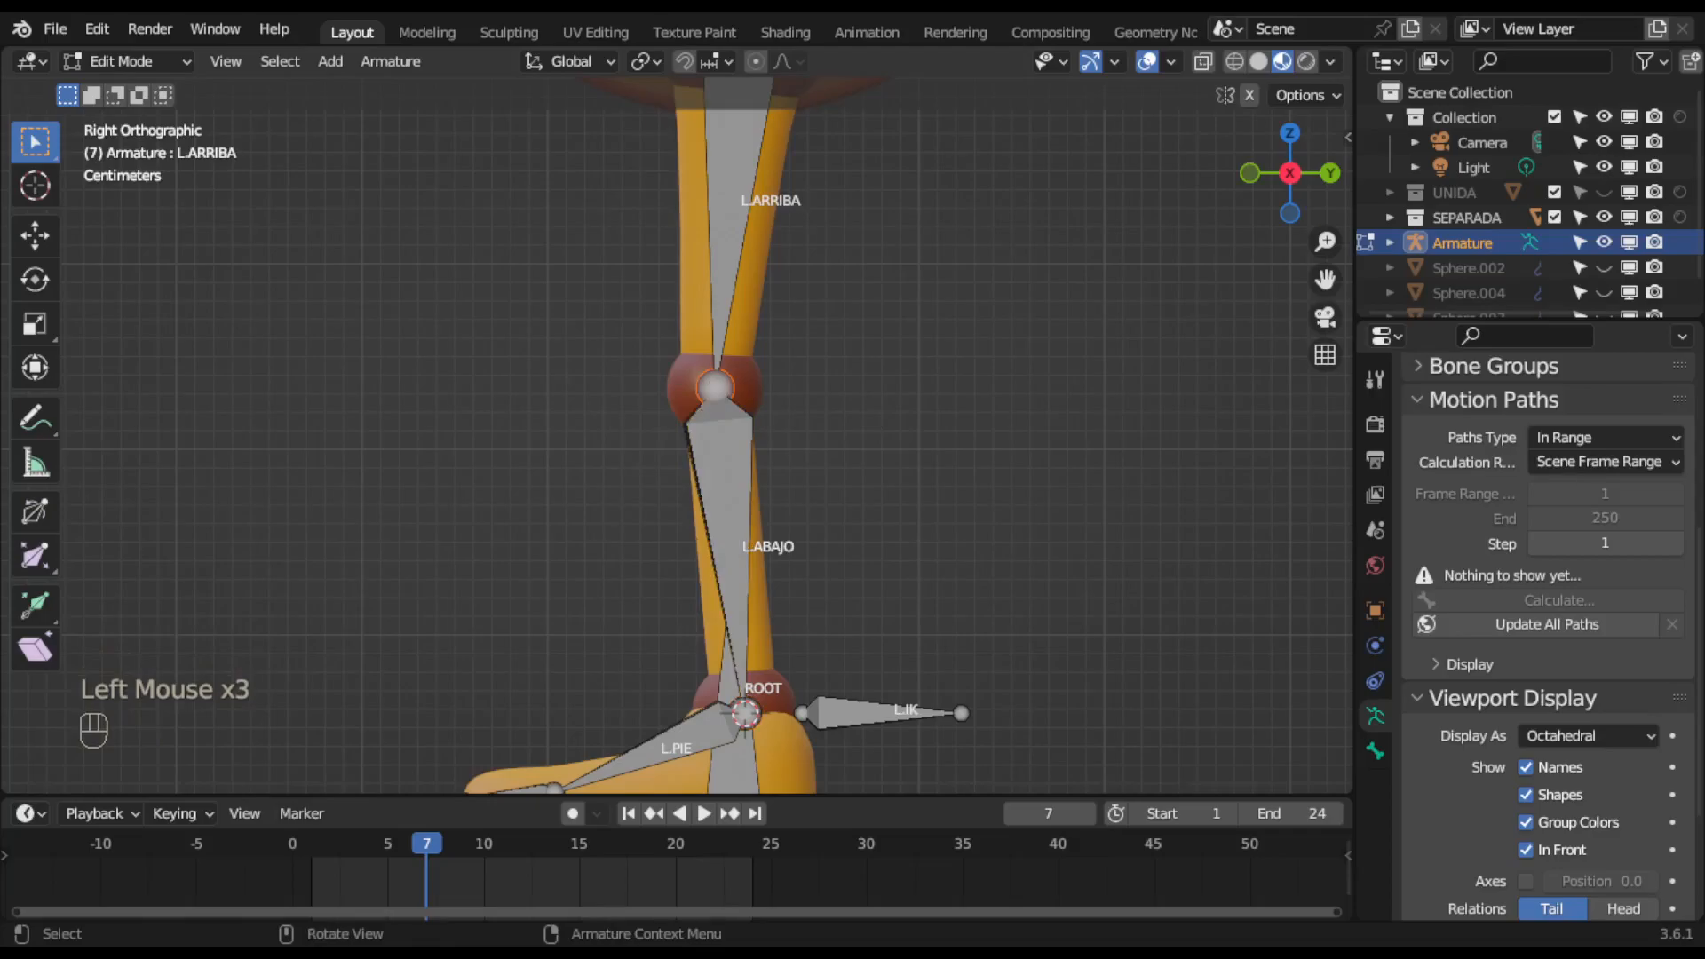
key("alt+Tab")
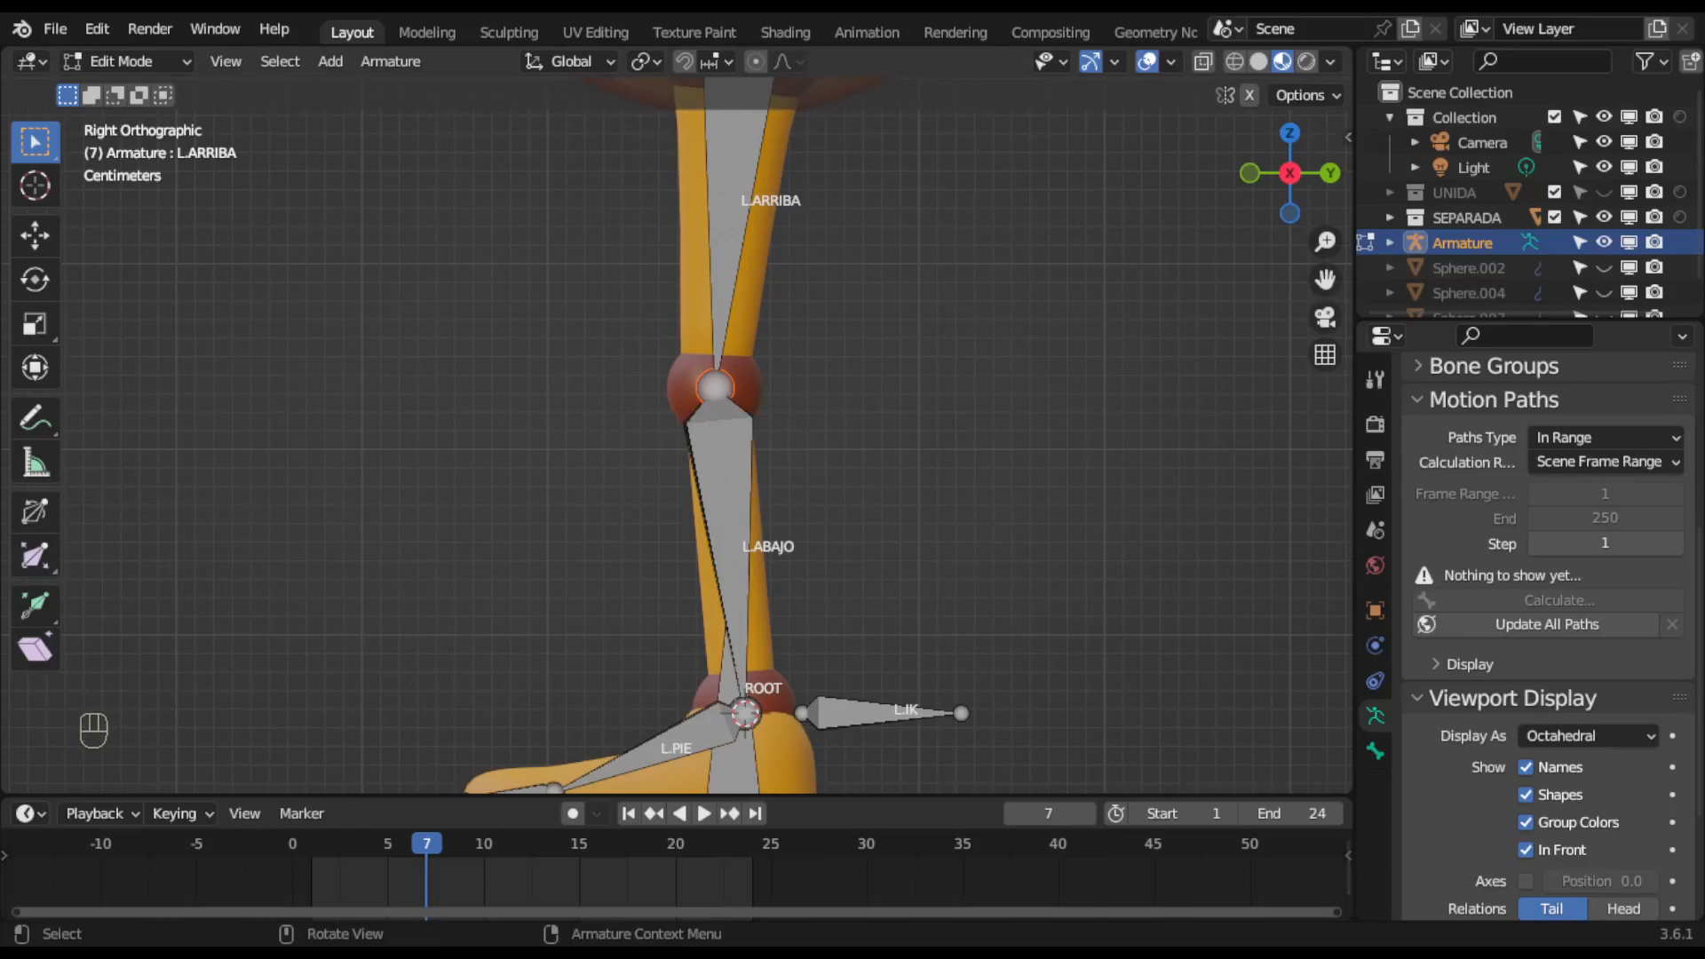
scroll(781, 370, "up", 2)
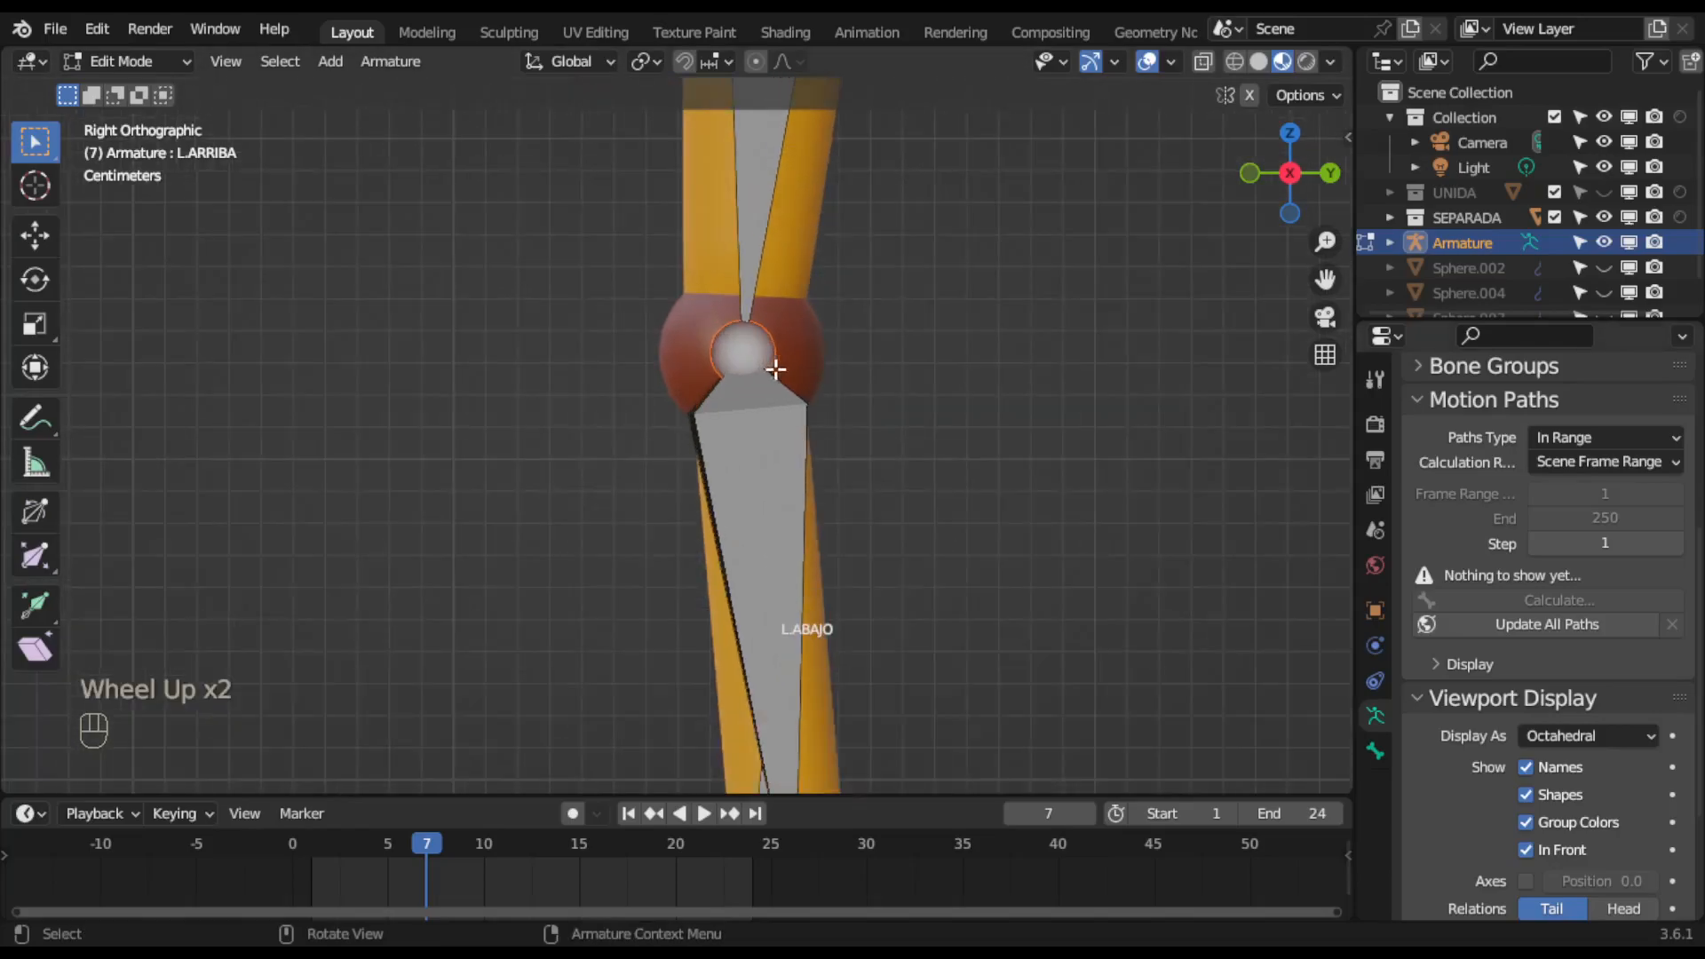
scroll(746, 363, "down", 1)
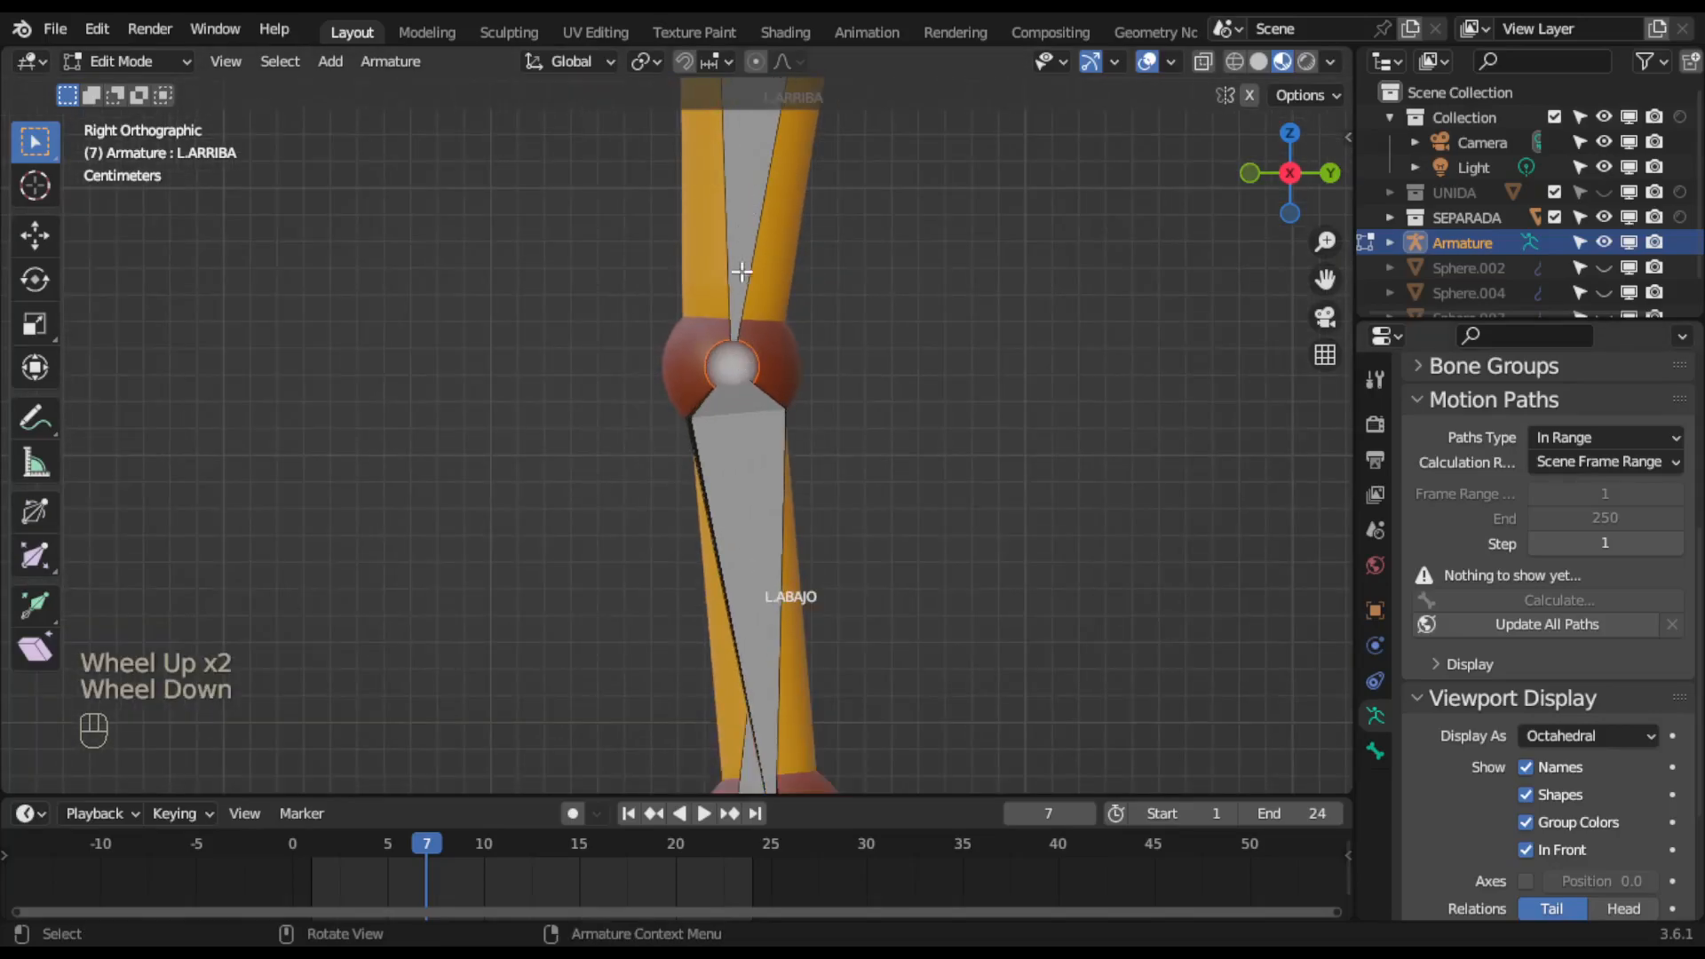
scroll(744, 293, "down", 1)
scroll(727, 383, "up", 1)
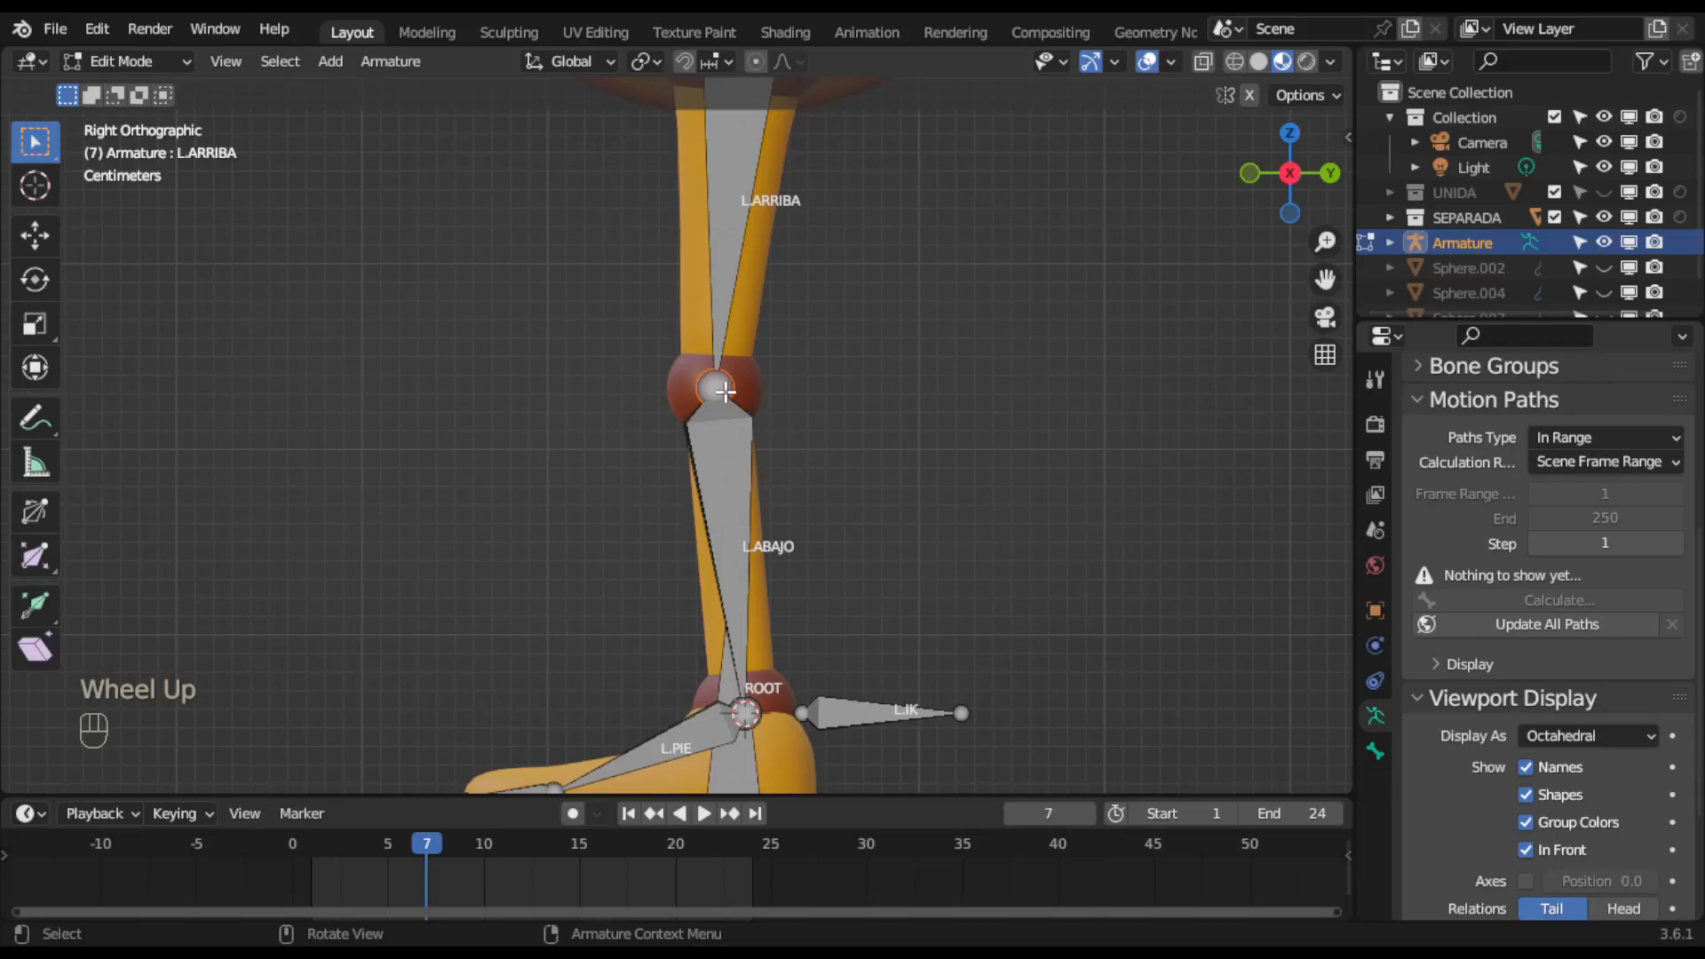
key("e")
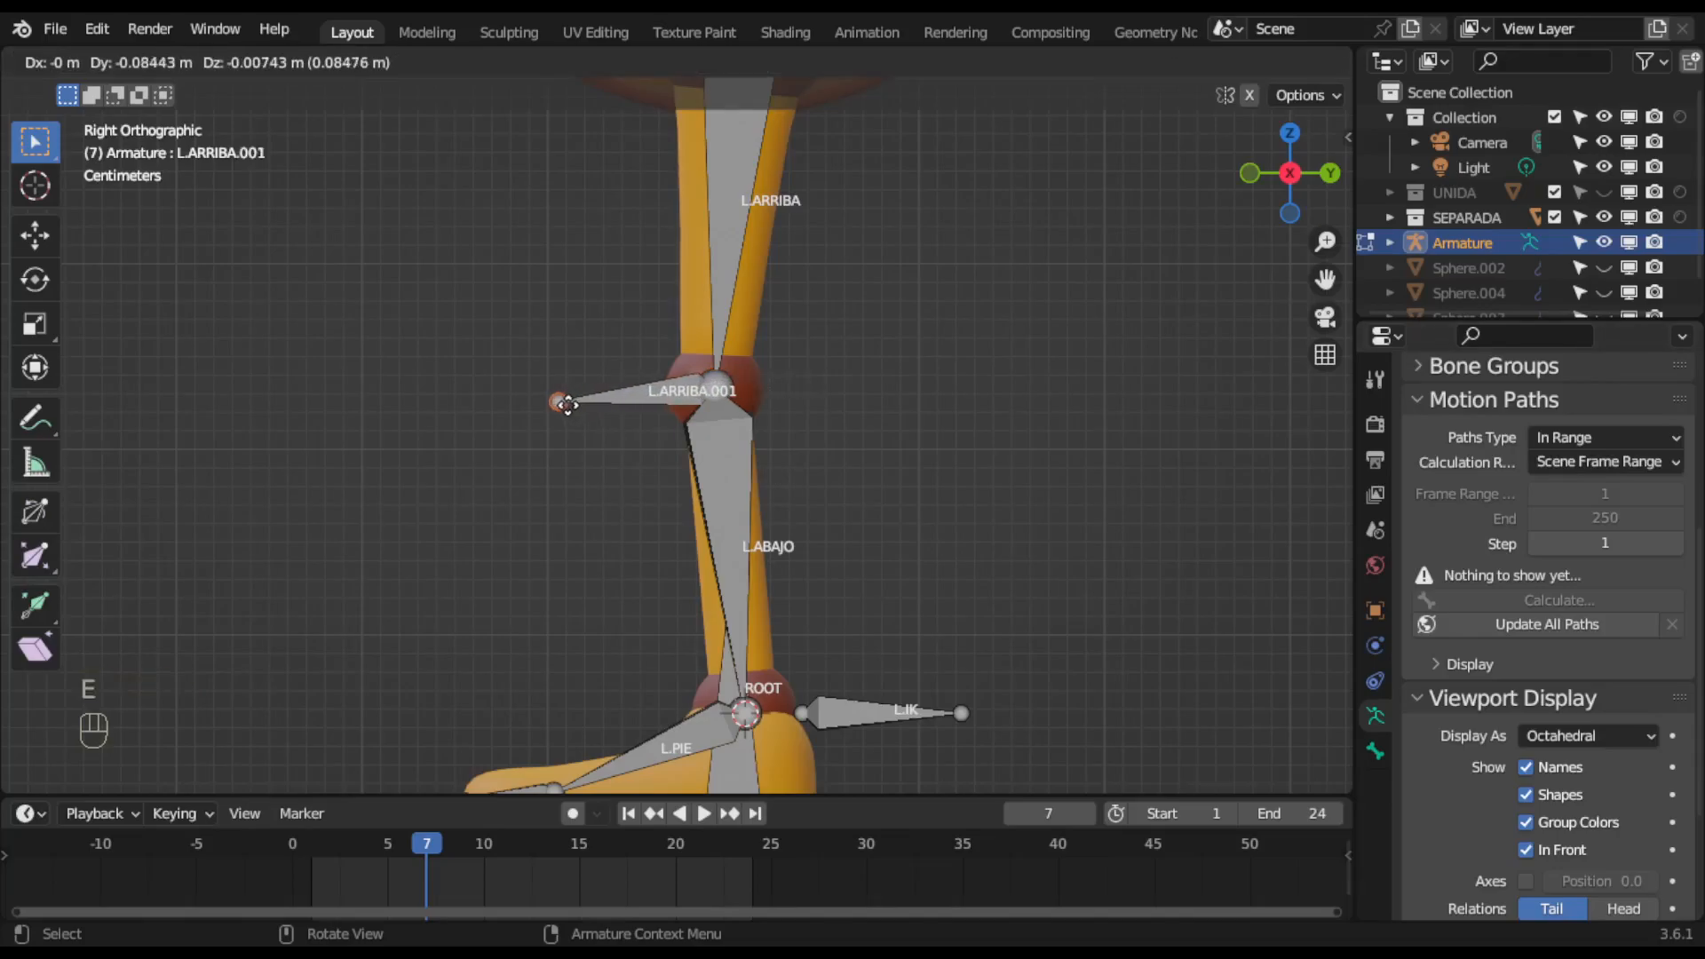
key("y")
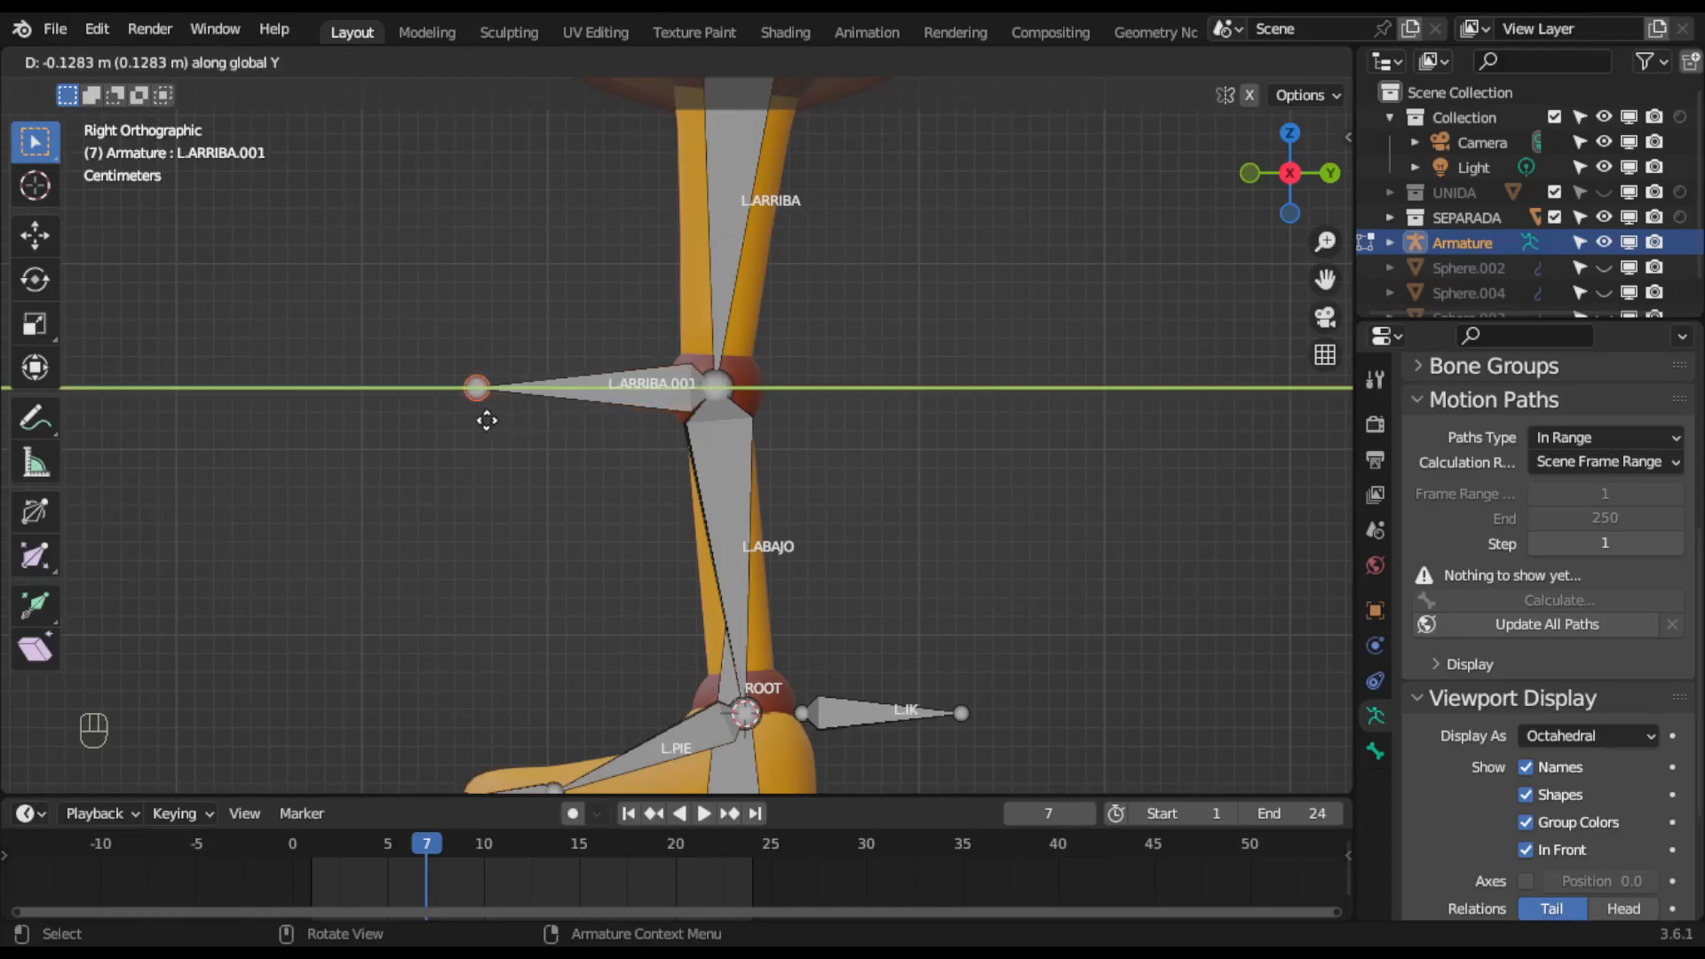
left_click(490, 418)
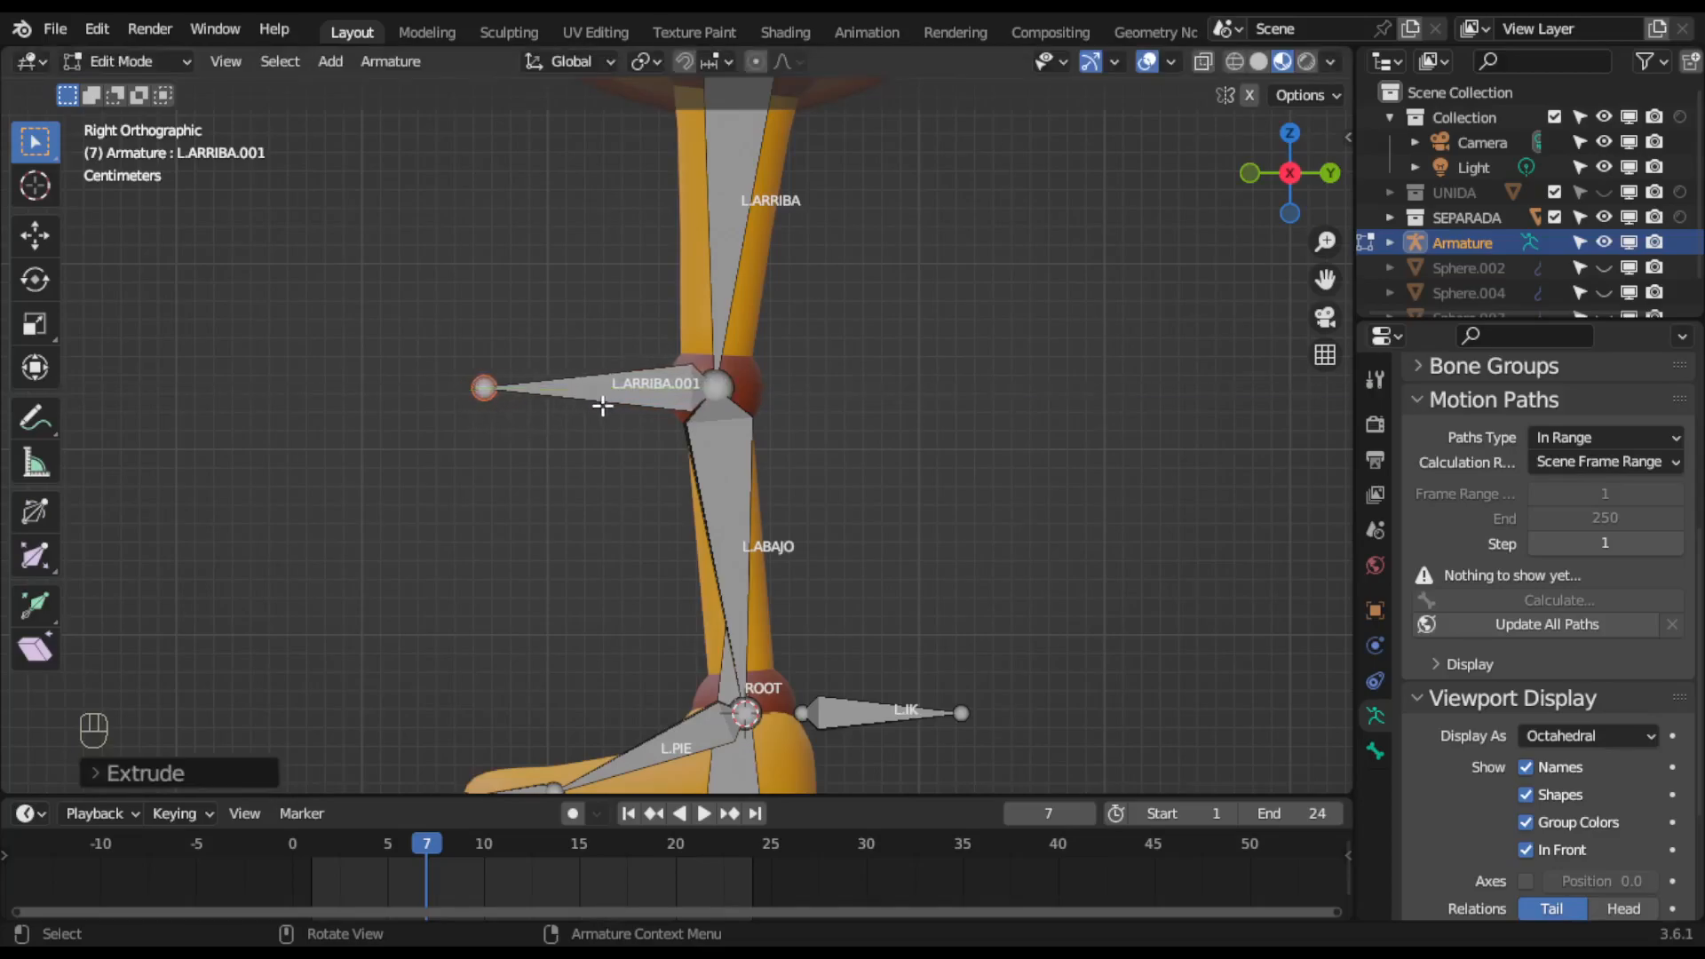
Remove the parent of the new forward-pointing knee bone with Clear Parent.
right_click(620, 397)
mouse_move(620, 398)
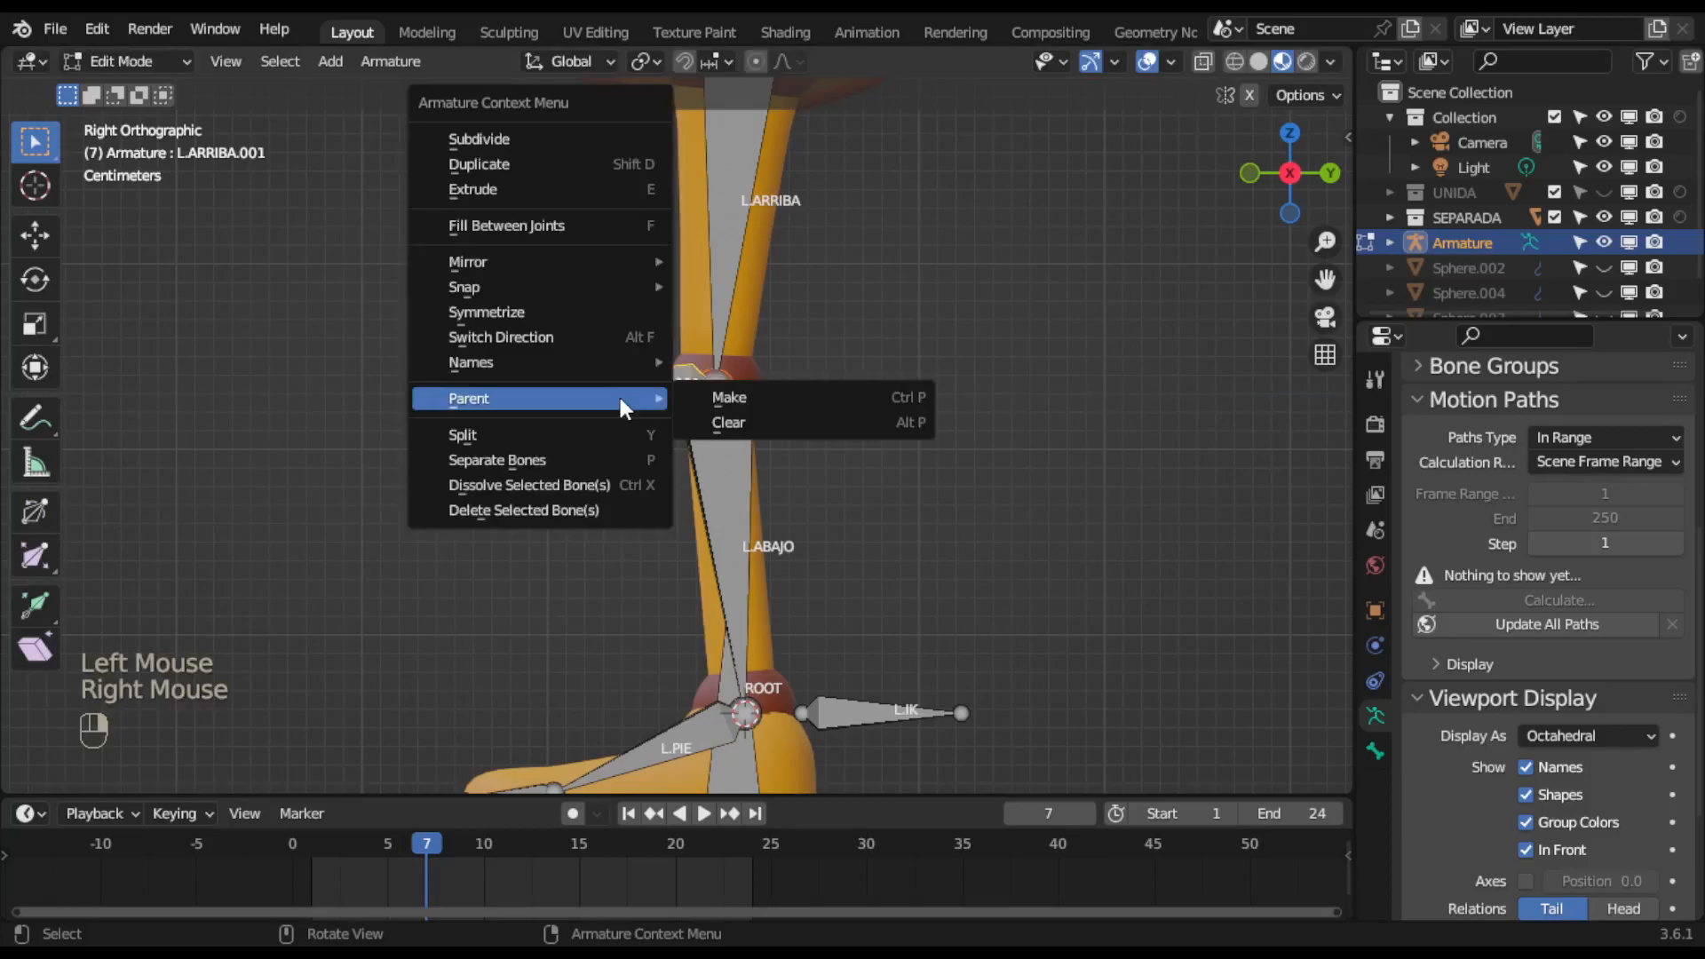
left_click(736, 414)
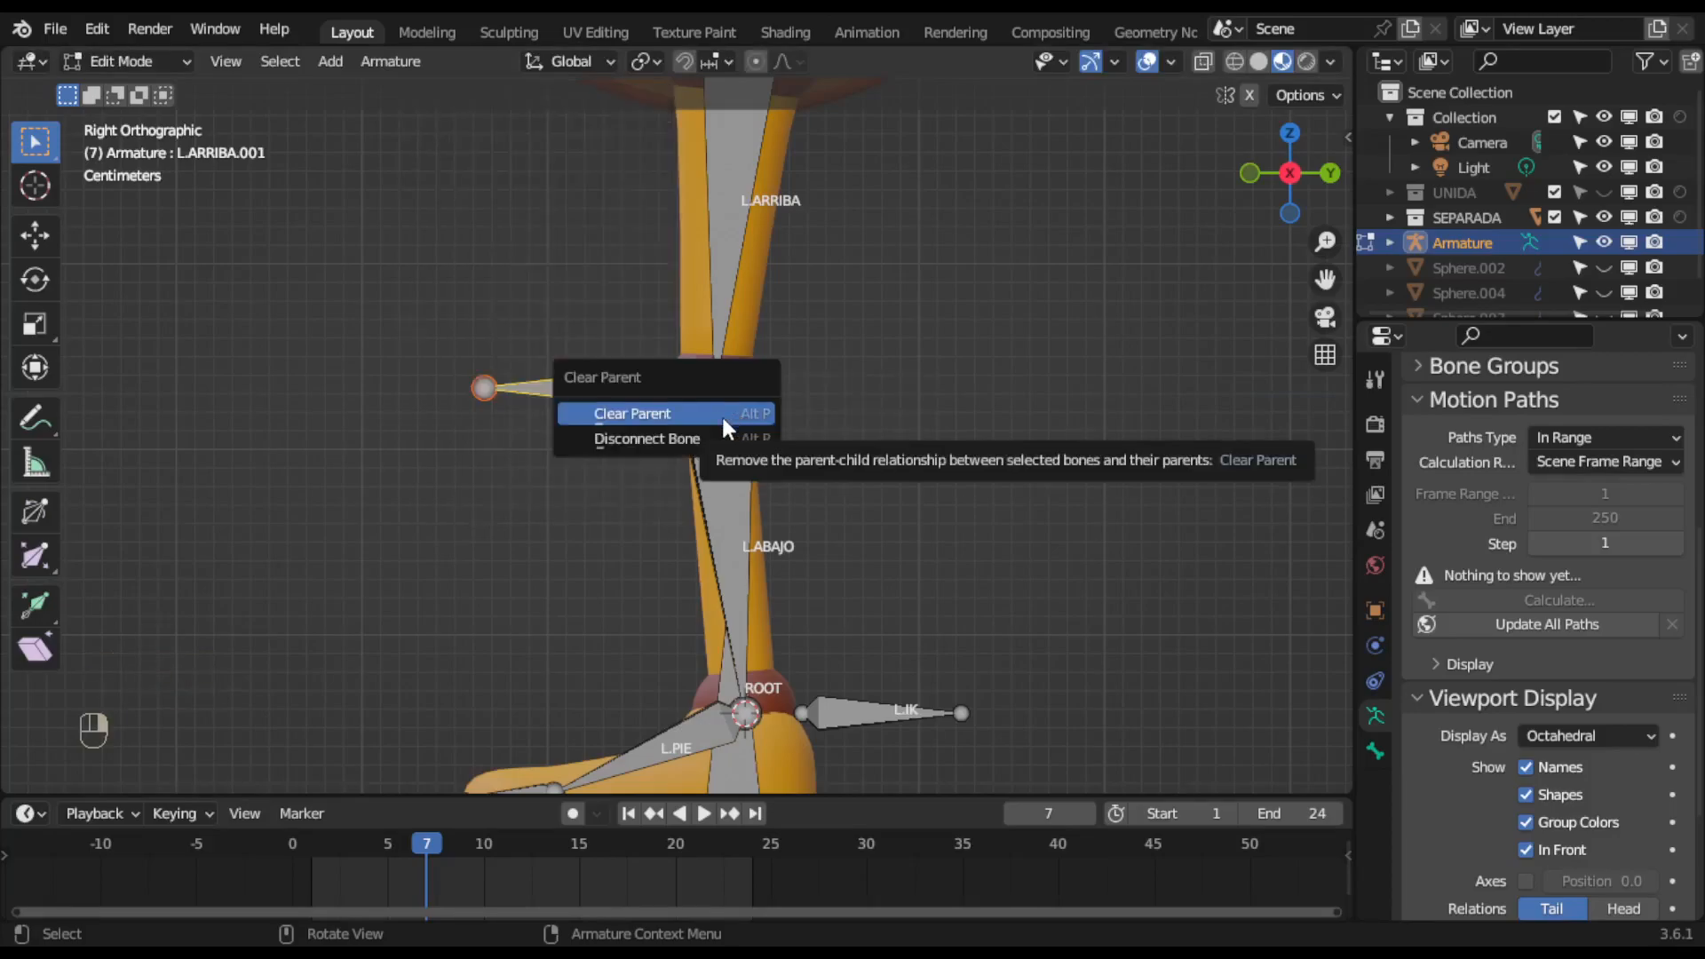
left_click(721, 414)
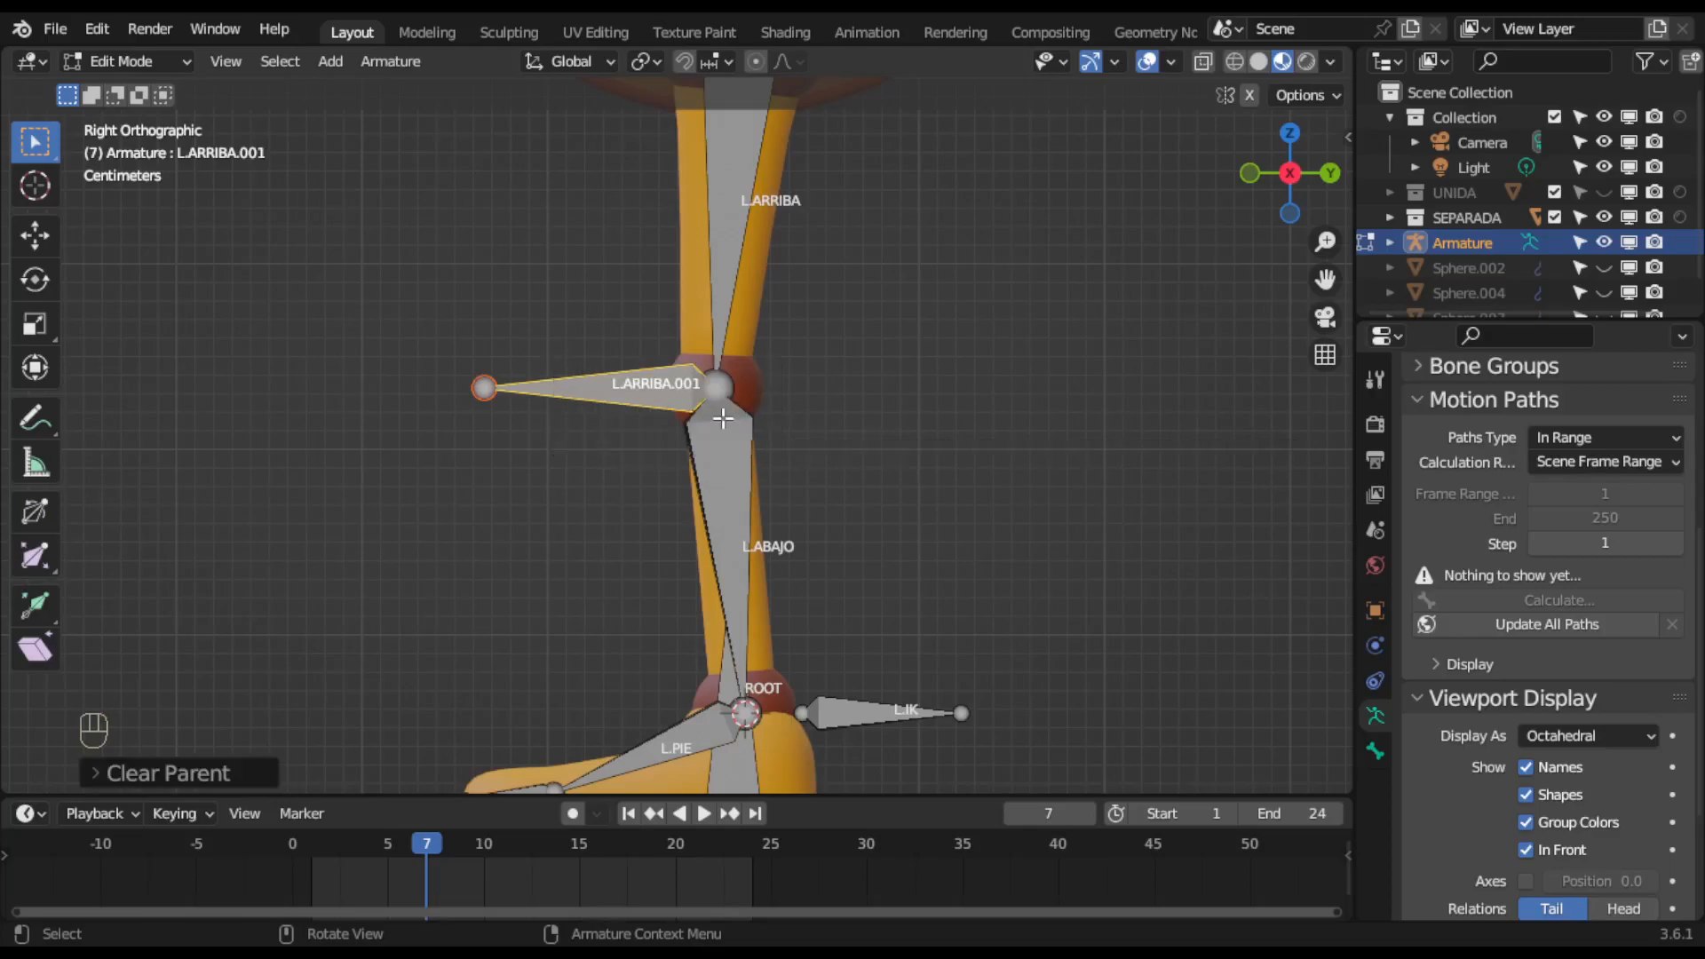
Move the unparented knee bone forward along global Y by about 0.16 m, away from the knee.
key("g")
key("y")
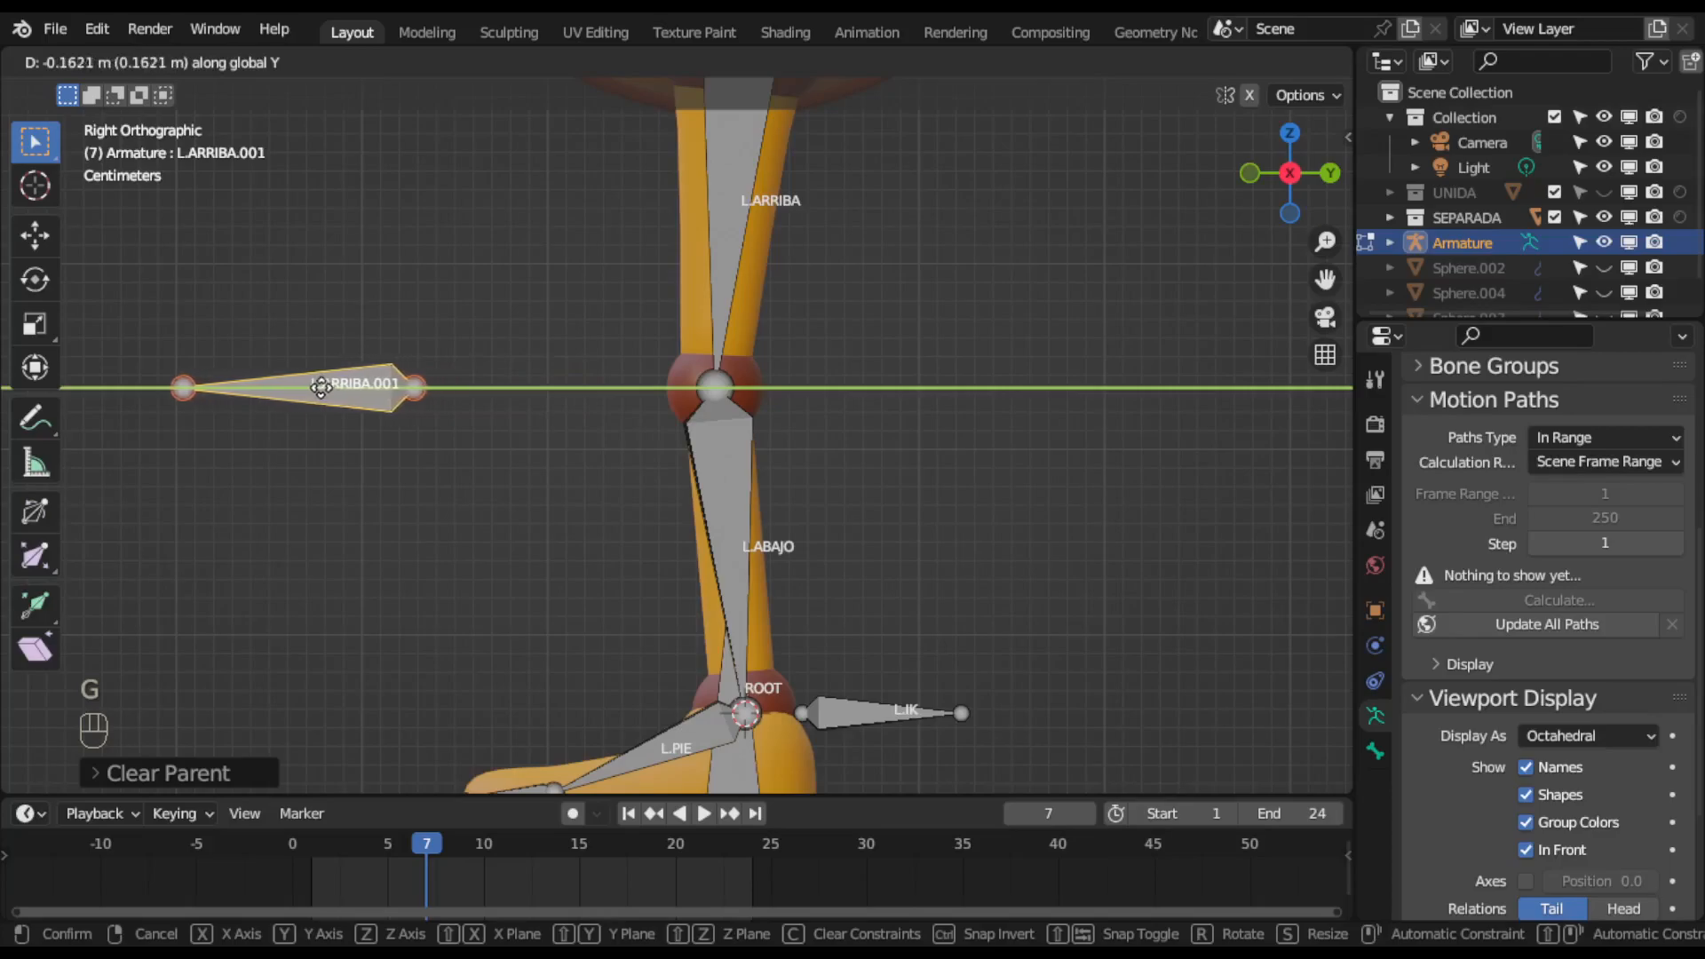
left_click(321, 388)
Rename the detached bone in front of the knee as L.RODILLA.
middle_click_drag(492, 519, 692, 549)
scroll(692, 548, "down", 1)
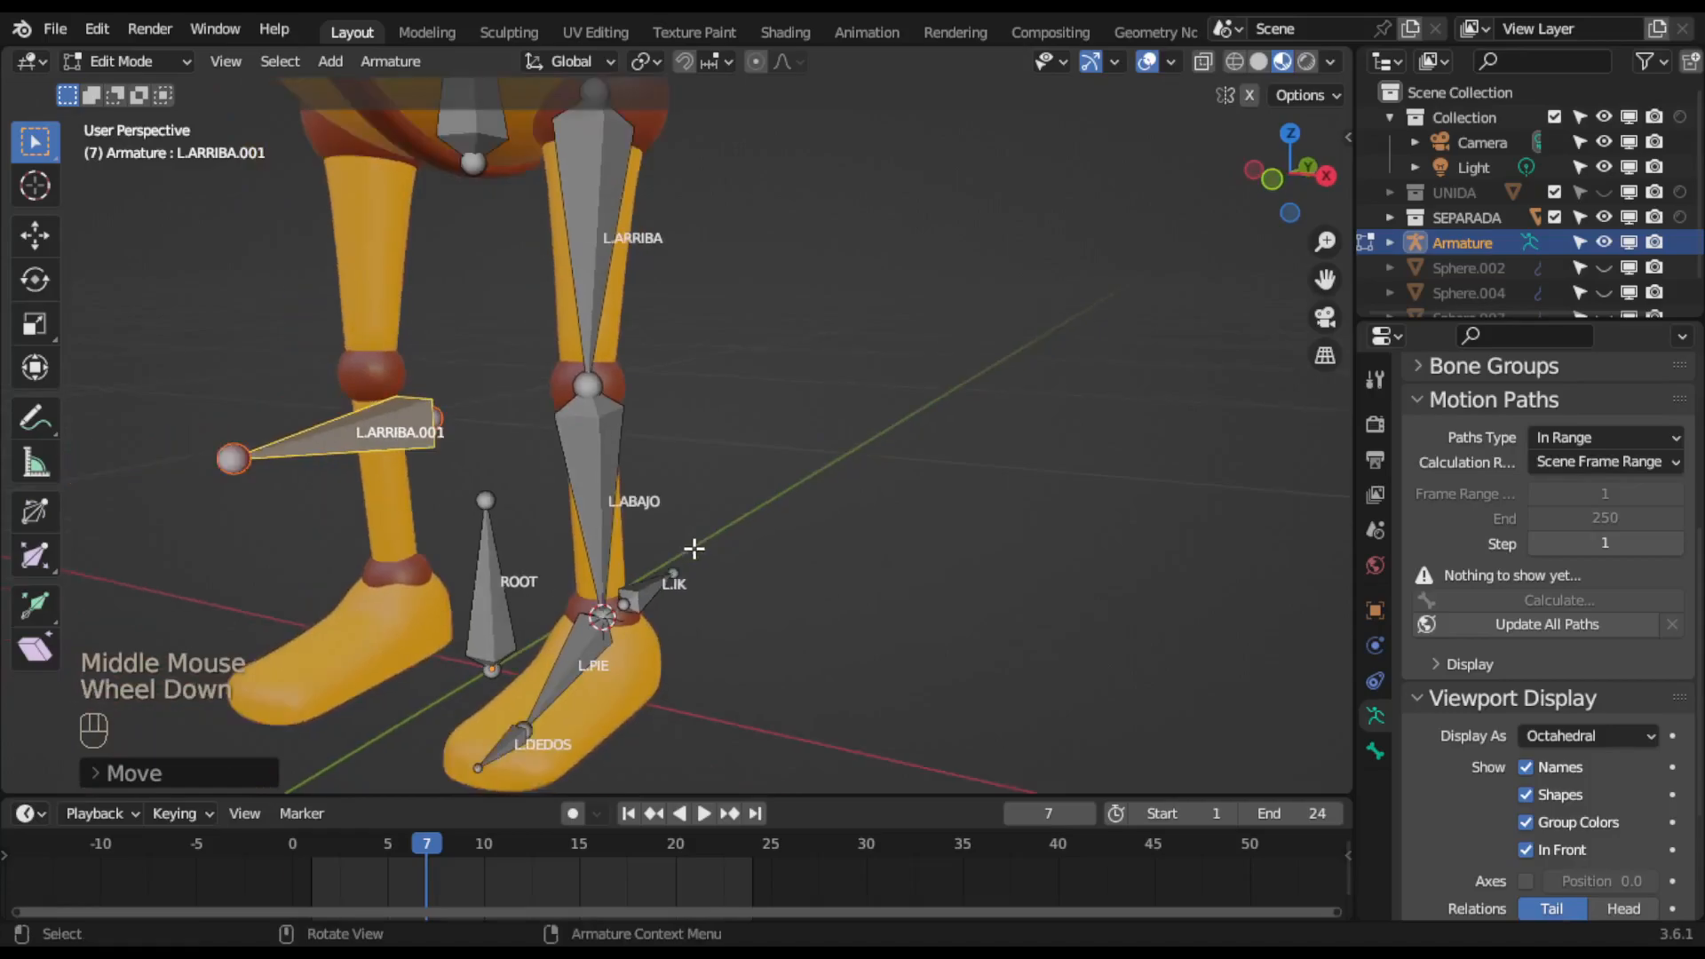
key("F2")
left_click(477, 516)
left_click_drag(389, 511, 524, 529)
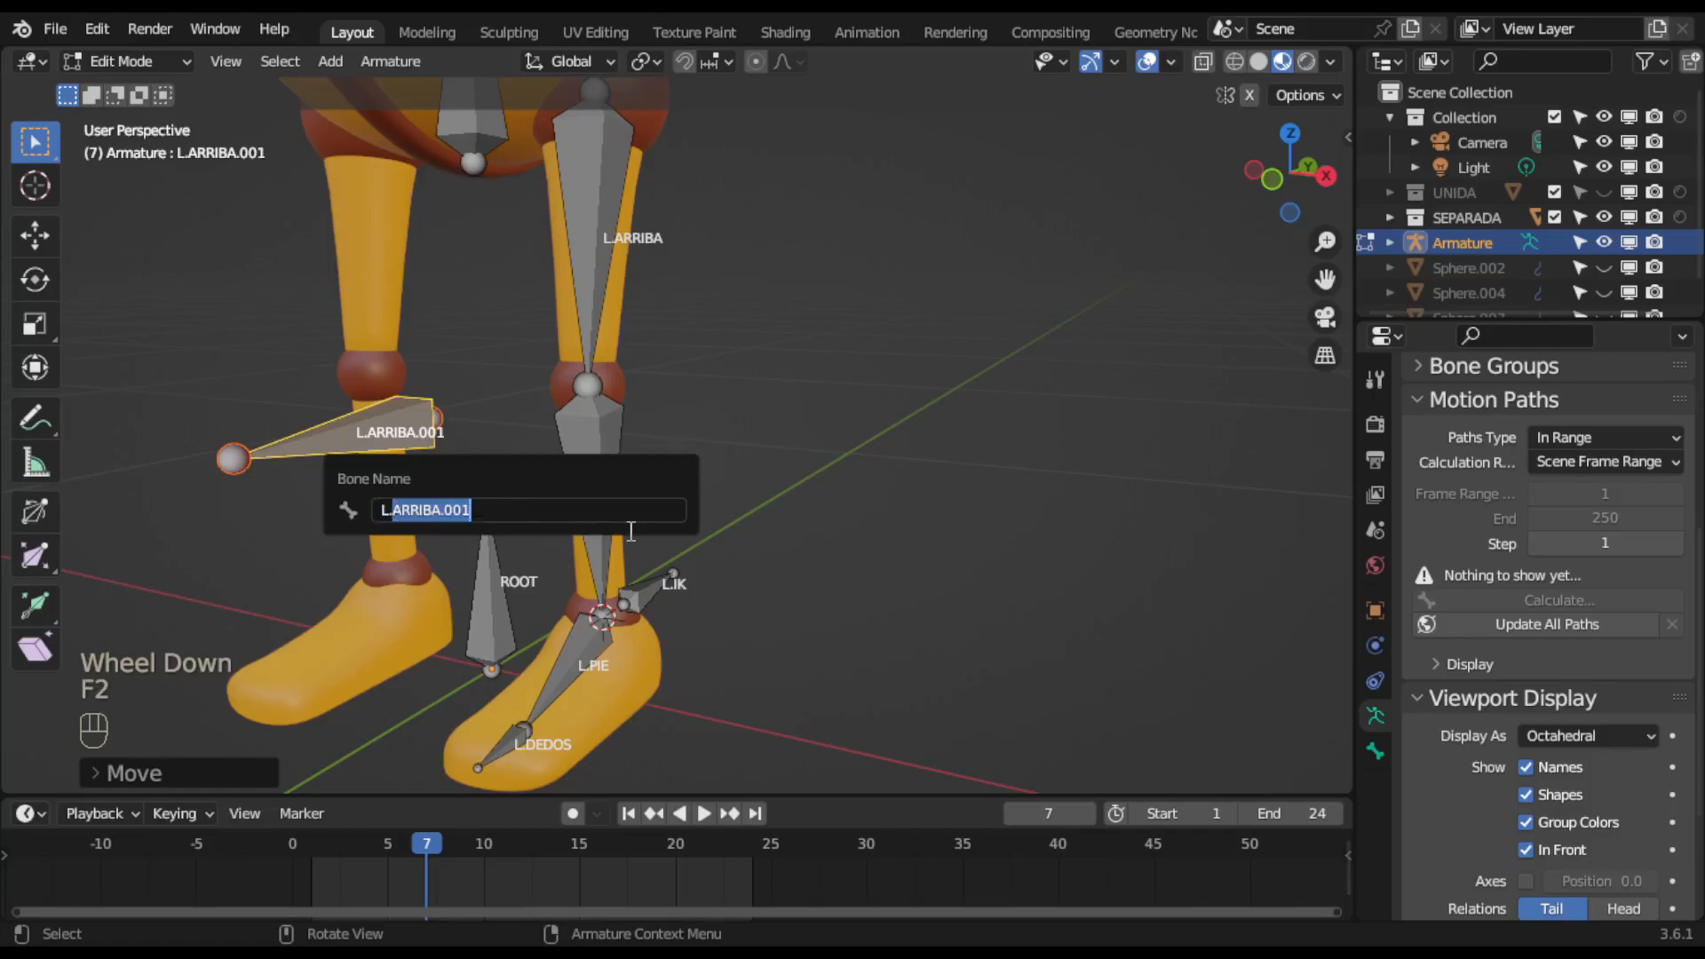
type("RODILLA")
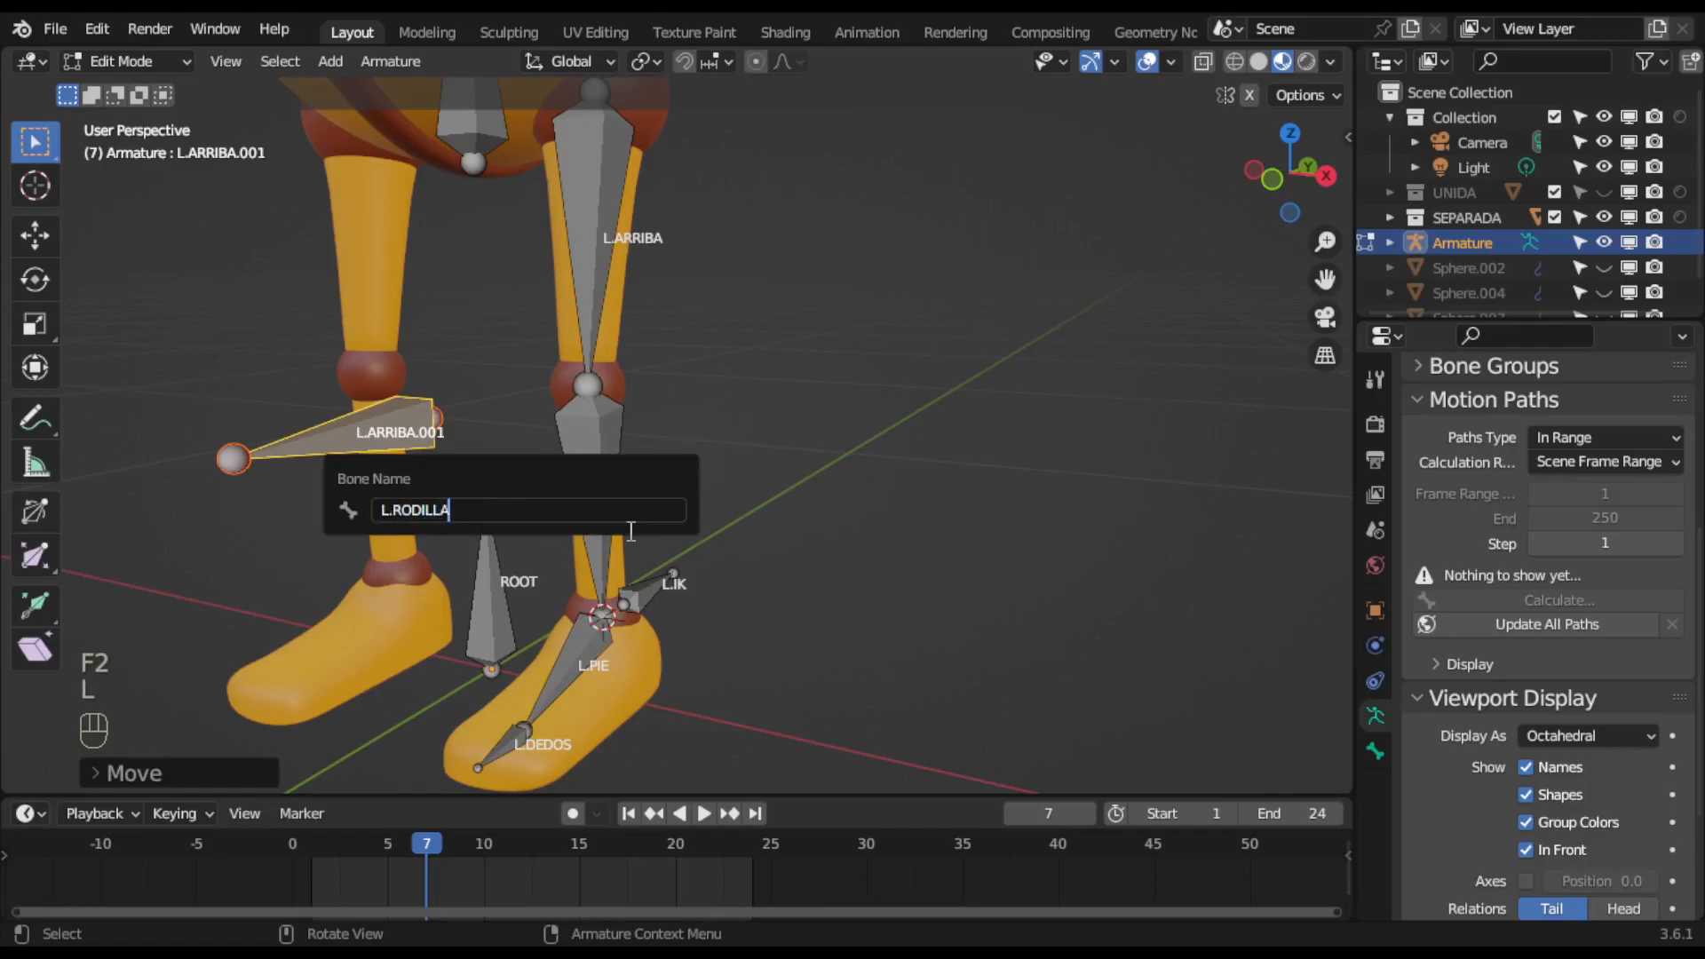
key("Return")
Select the L.ABAJO lower leg bone and switch the armature to Pose Mode.
scroll(627, 532, "down", 2)
middle_click_drag(744, 542, 702, 444)
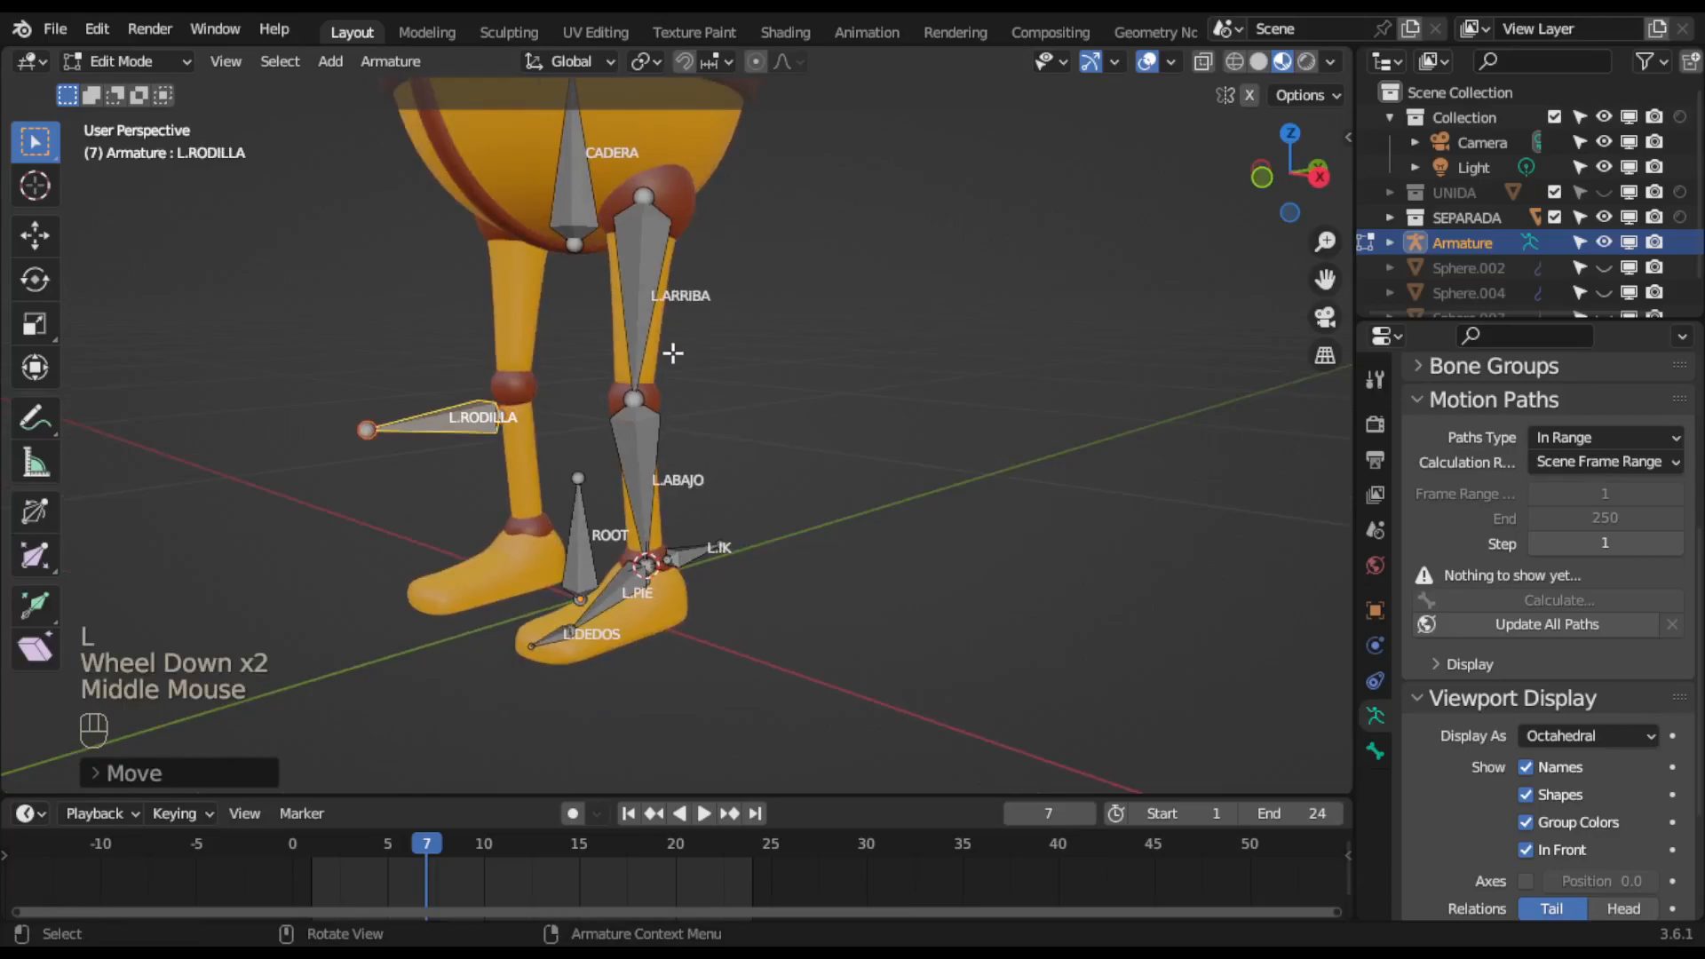
left_click(643, 471)
mouse_move(780, 503)
middle_mouse_down()
mouse_move(723, 518)
mouse_move(811, 507)
middle_mouse_up()
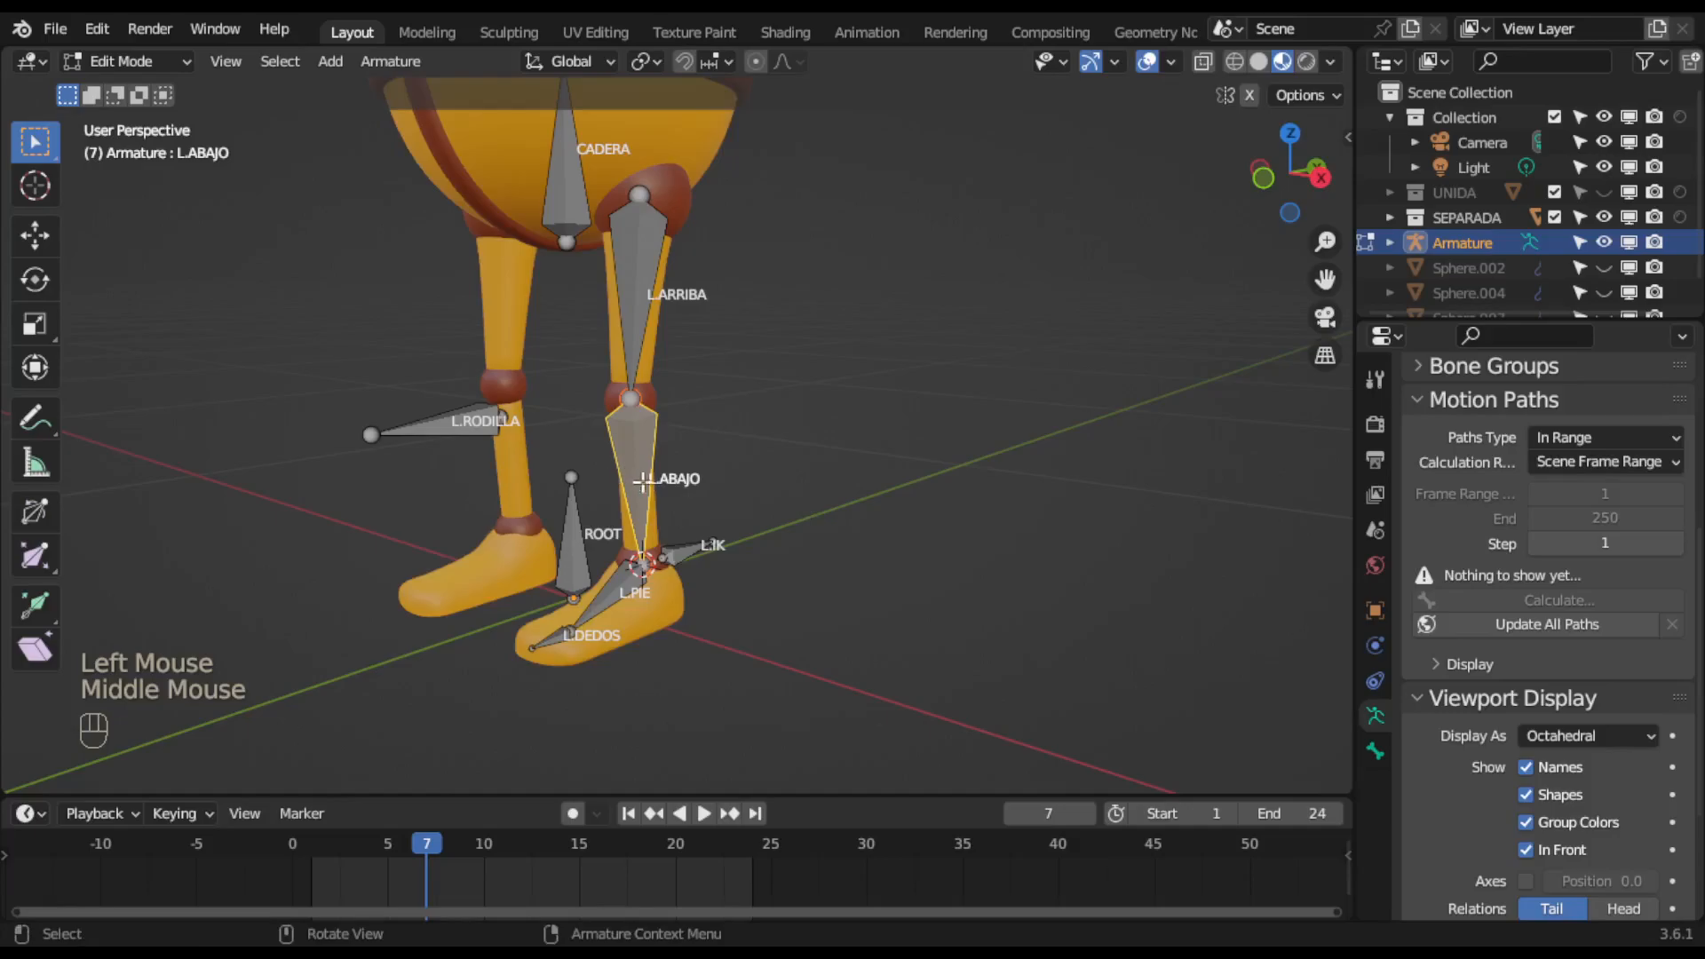
scroll(635, 462, "up", 2)
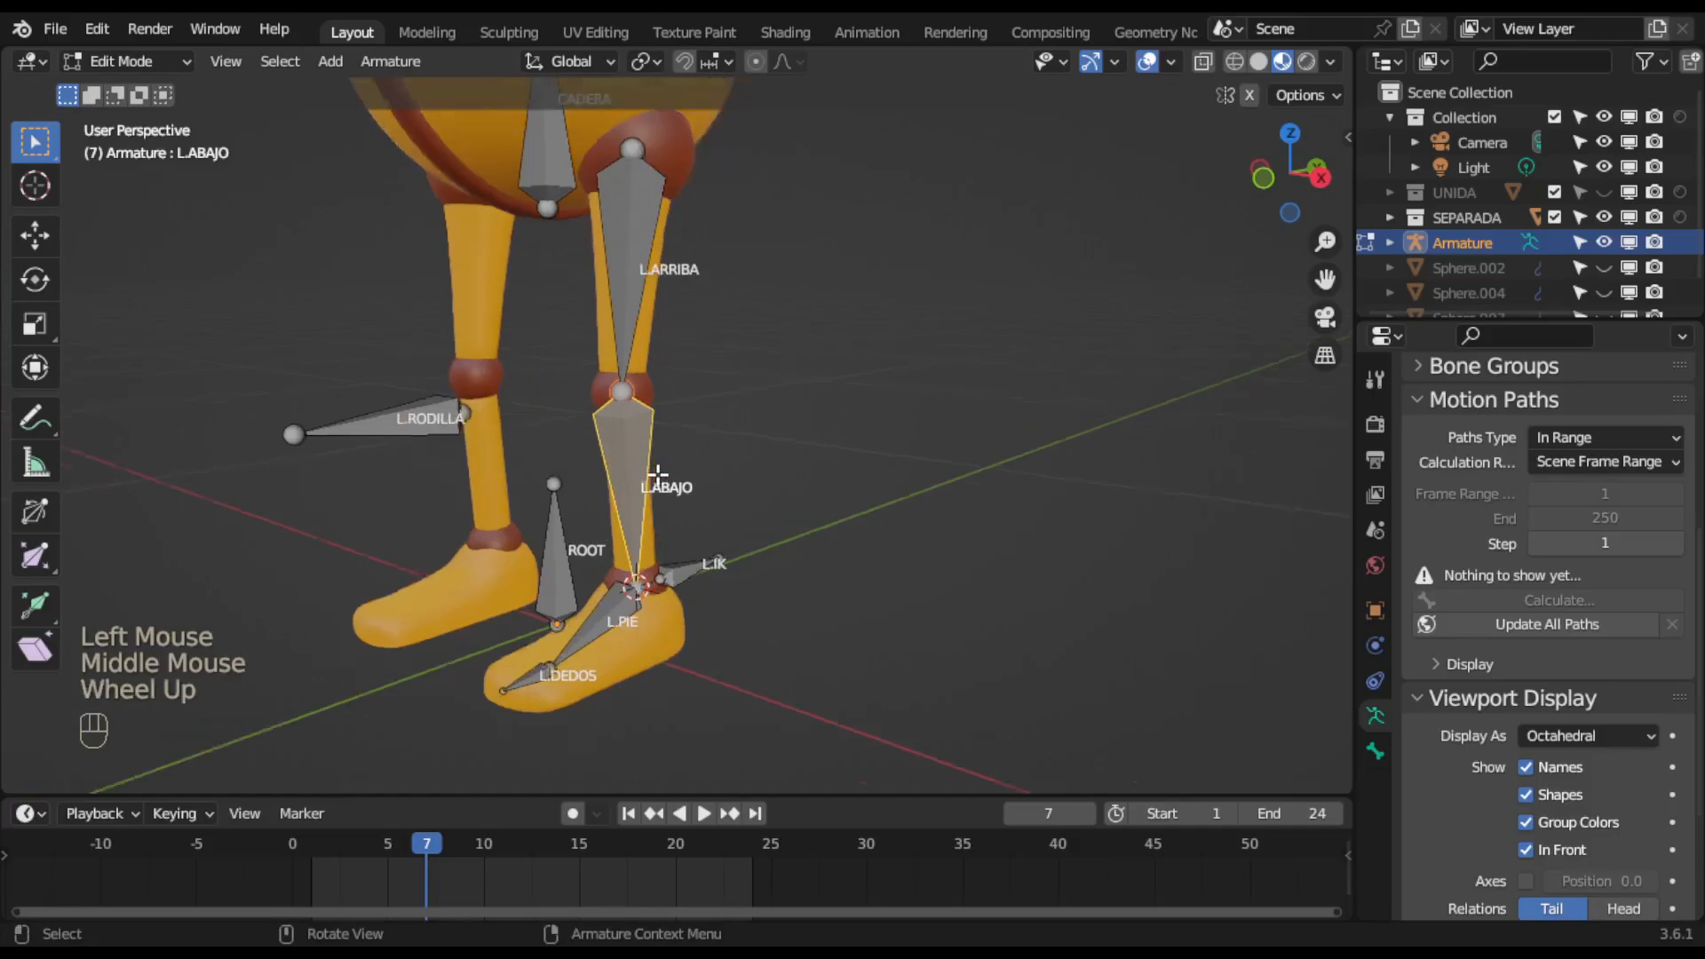
left_click(1375, 752)
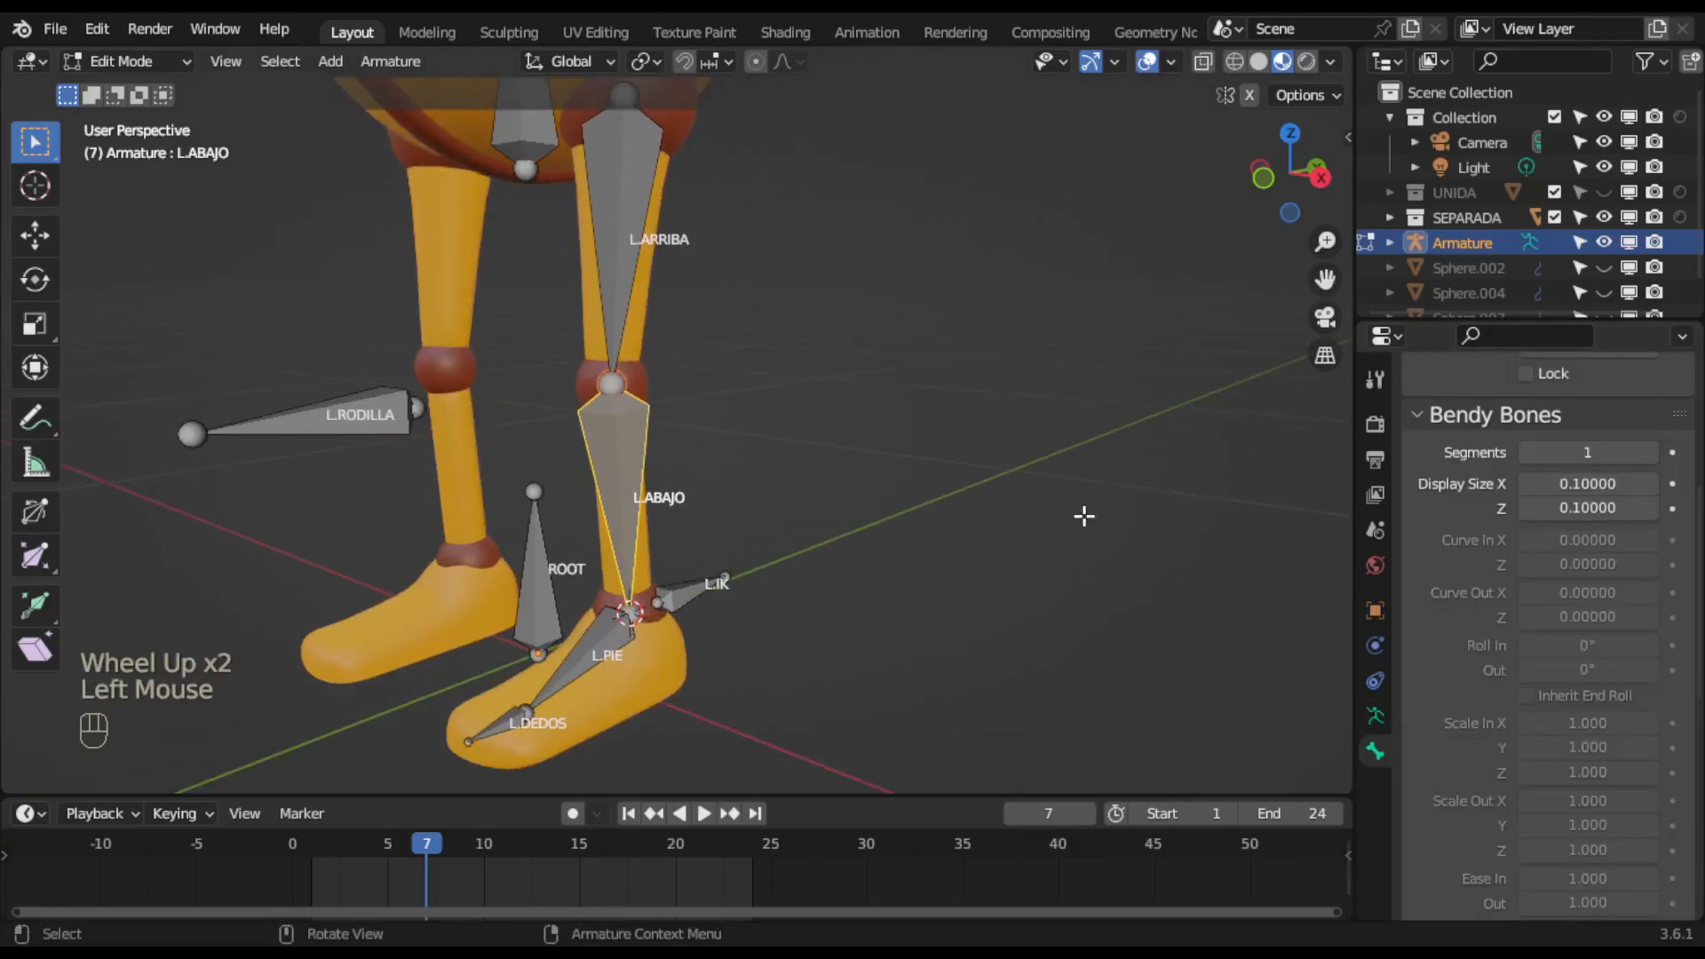
left_click(161, 62)
left_click(149, 146)
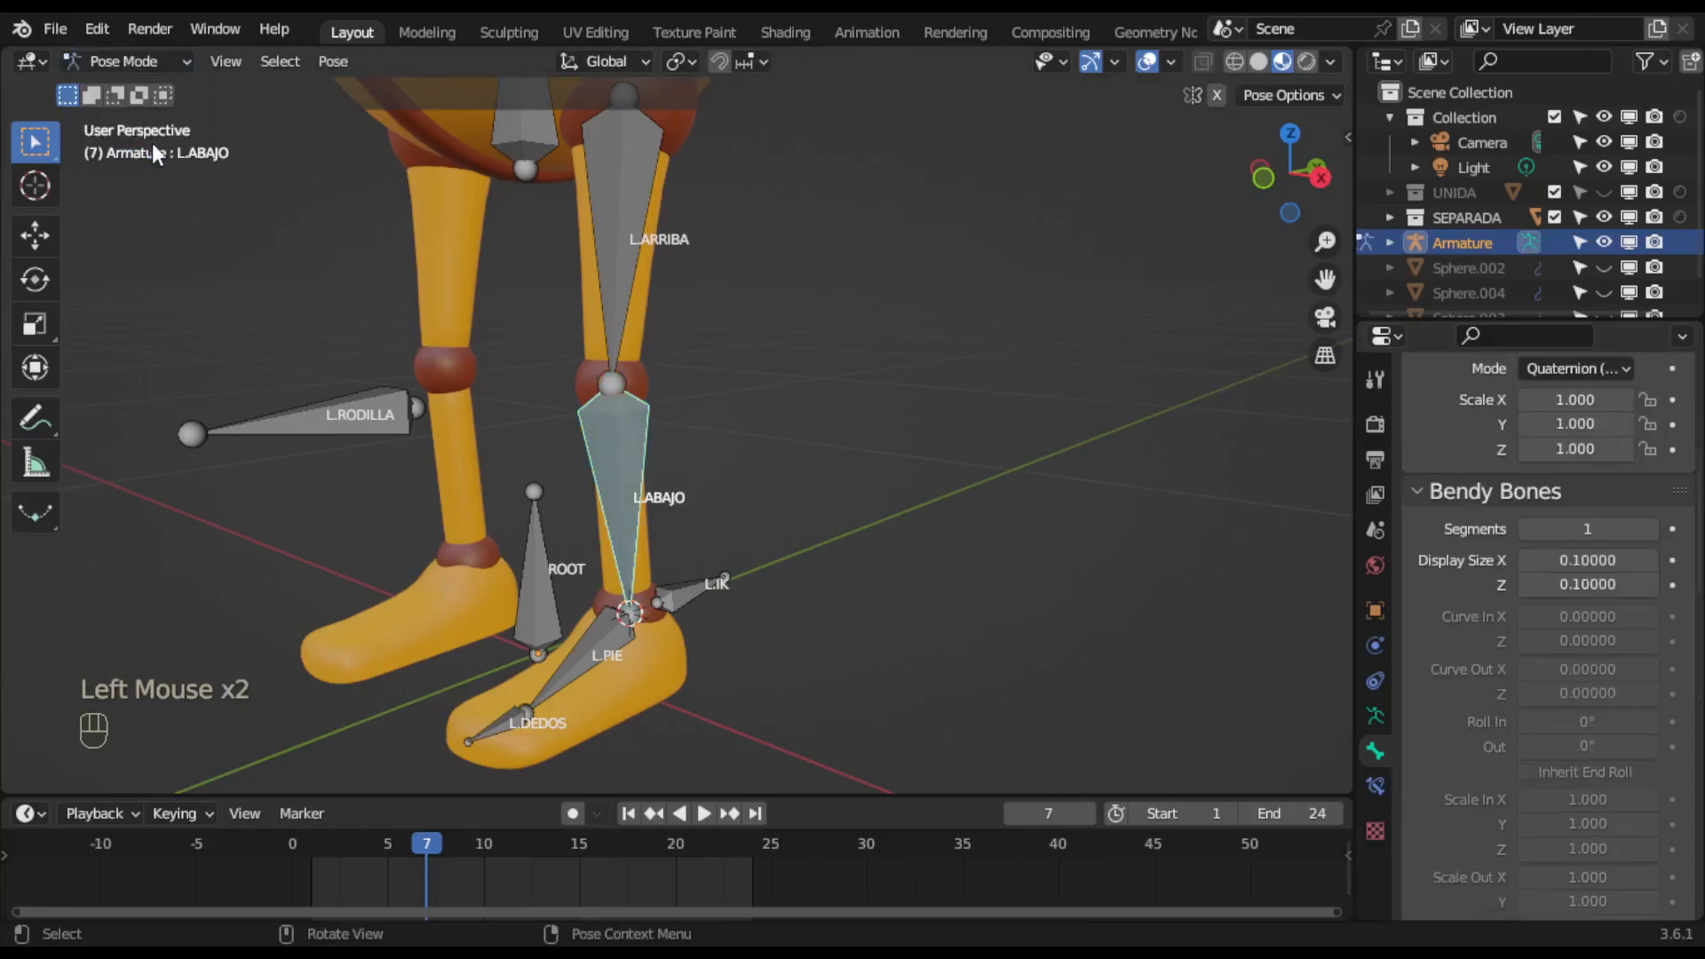
Add an Inverse Kinematics bone constraint to L.ABAJO.
left_click(1376, 785)
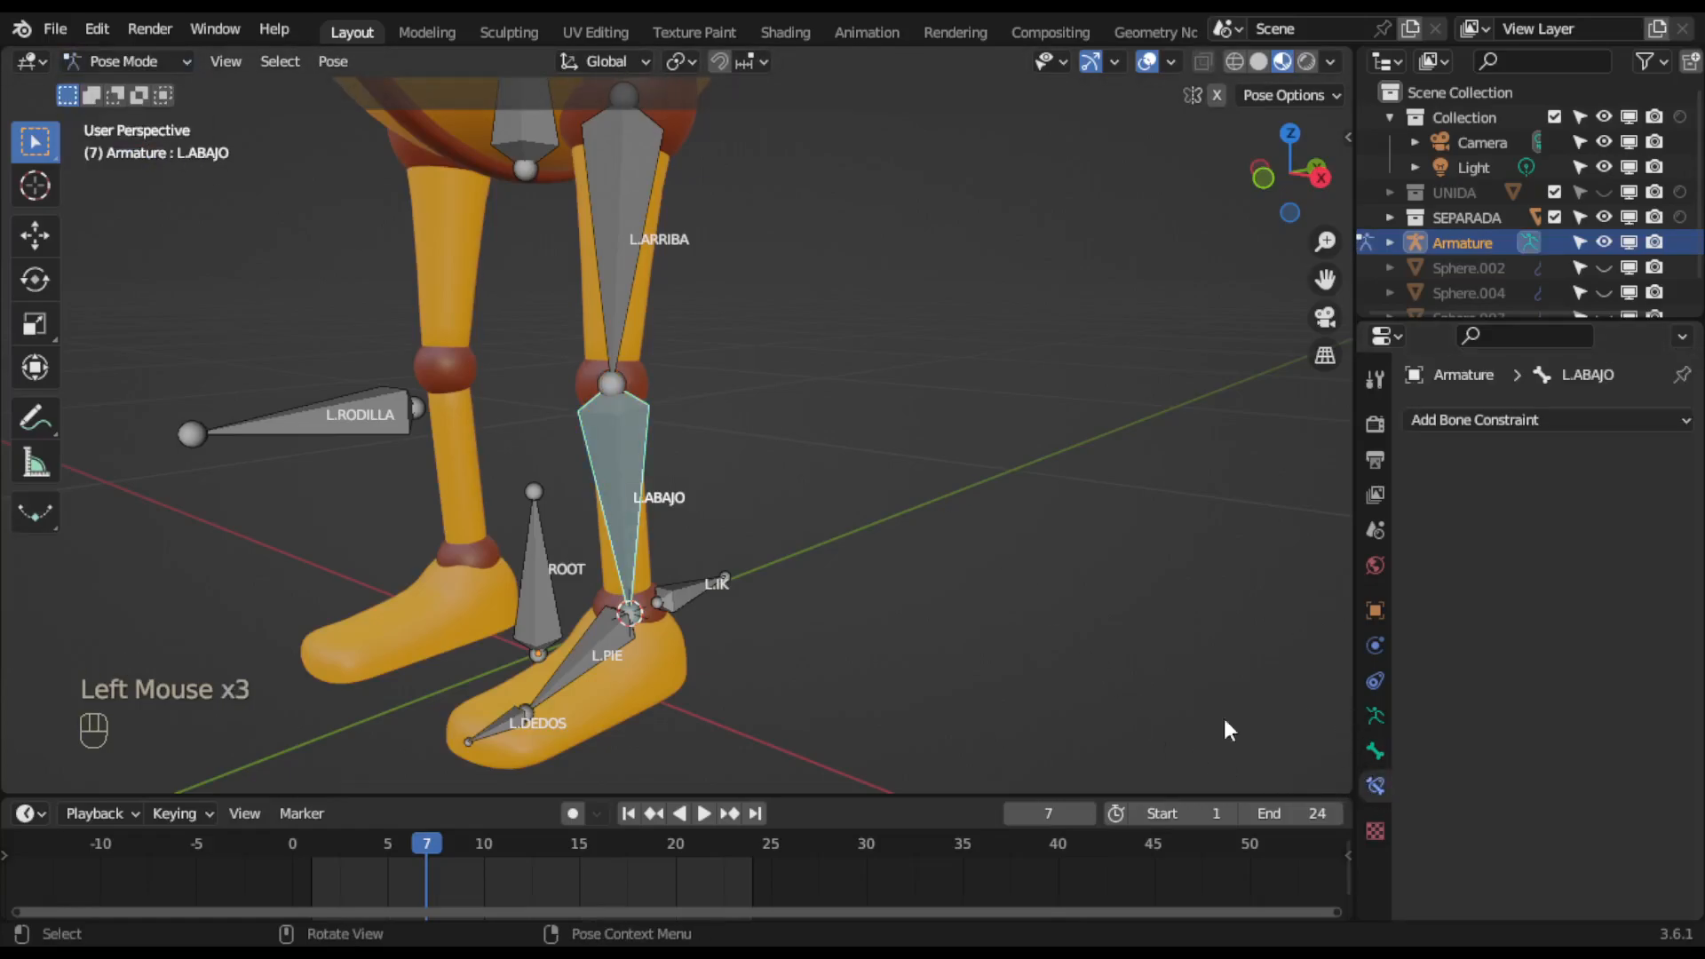
middle_click_drag(723, 501, 729, 504)
scroll(658, 532, "up", 2)
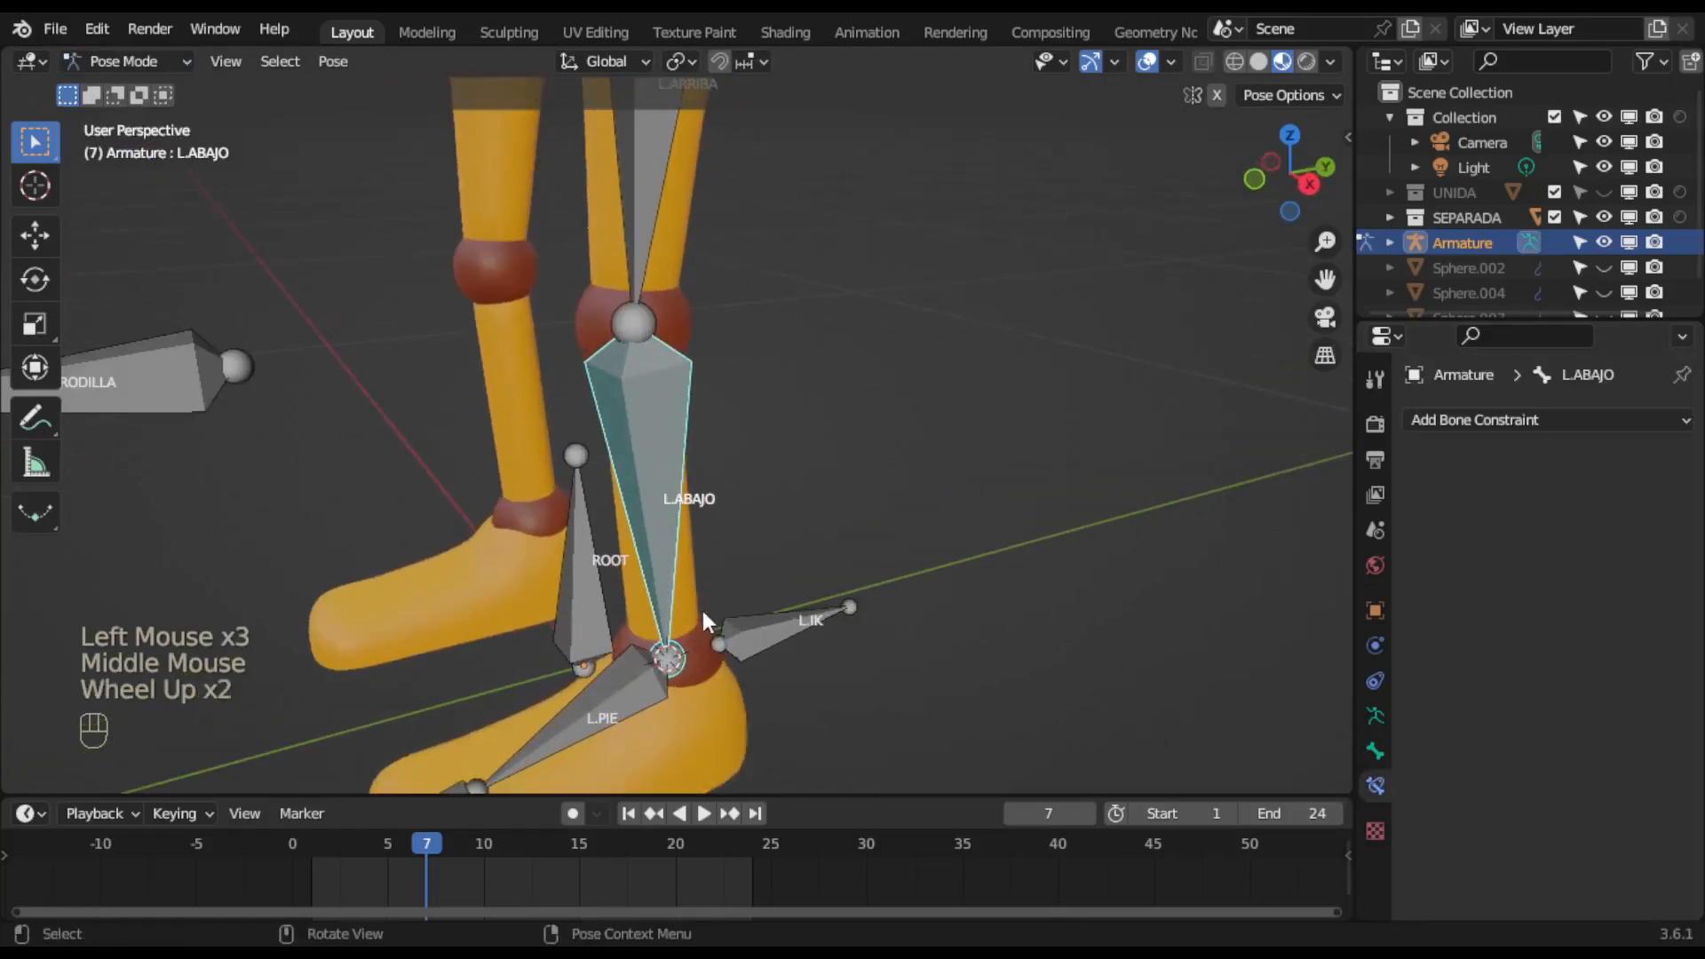
scroll(671, 528, "down", 1)
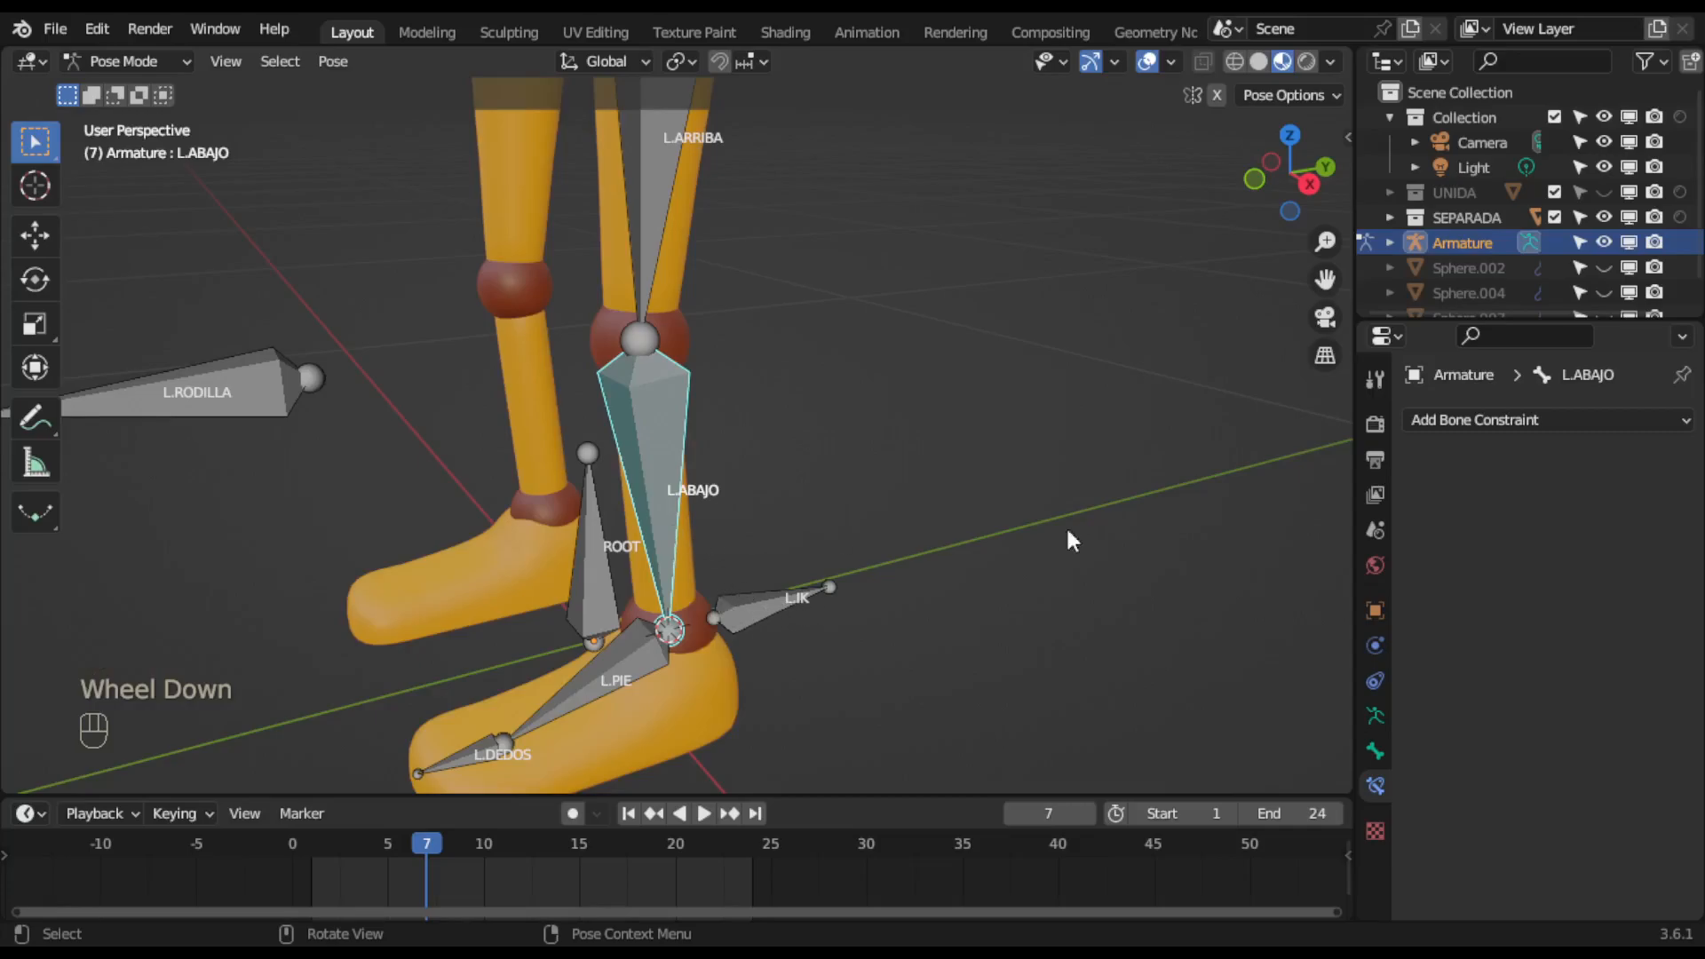
left_click(1516, 418)
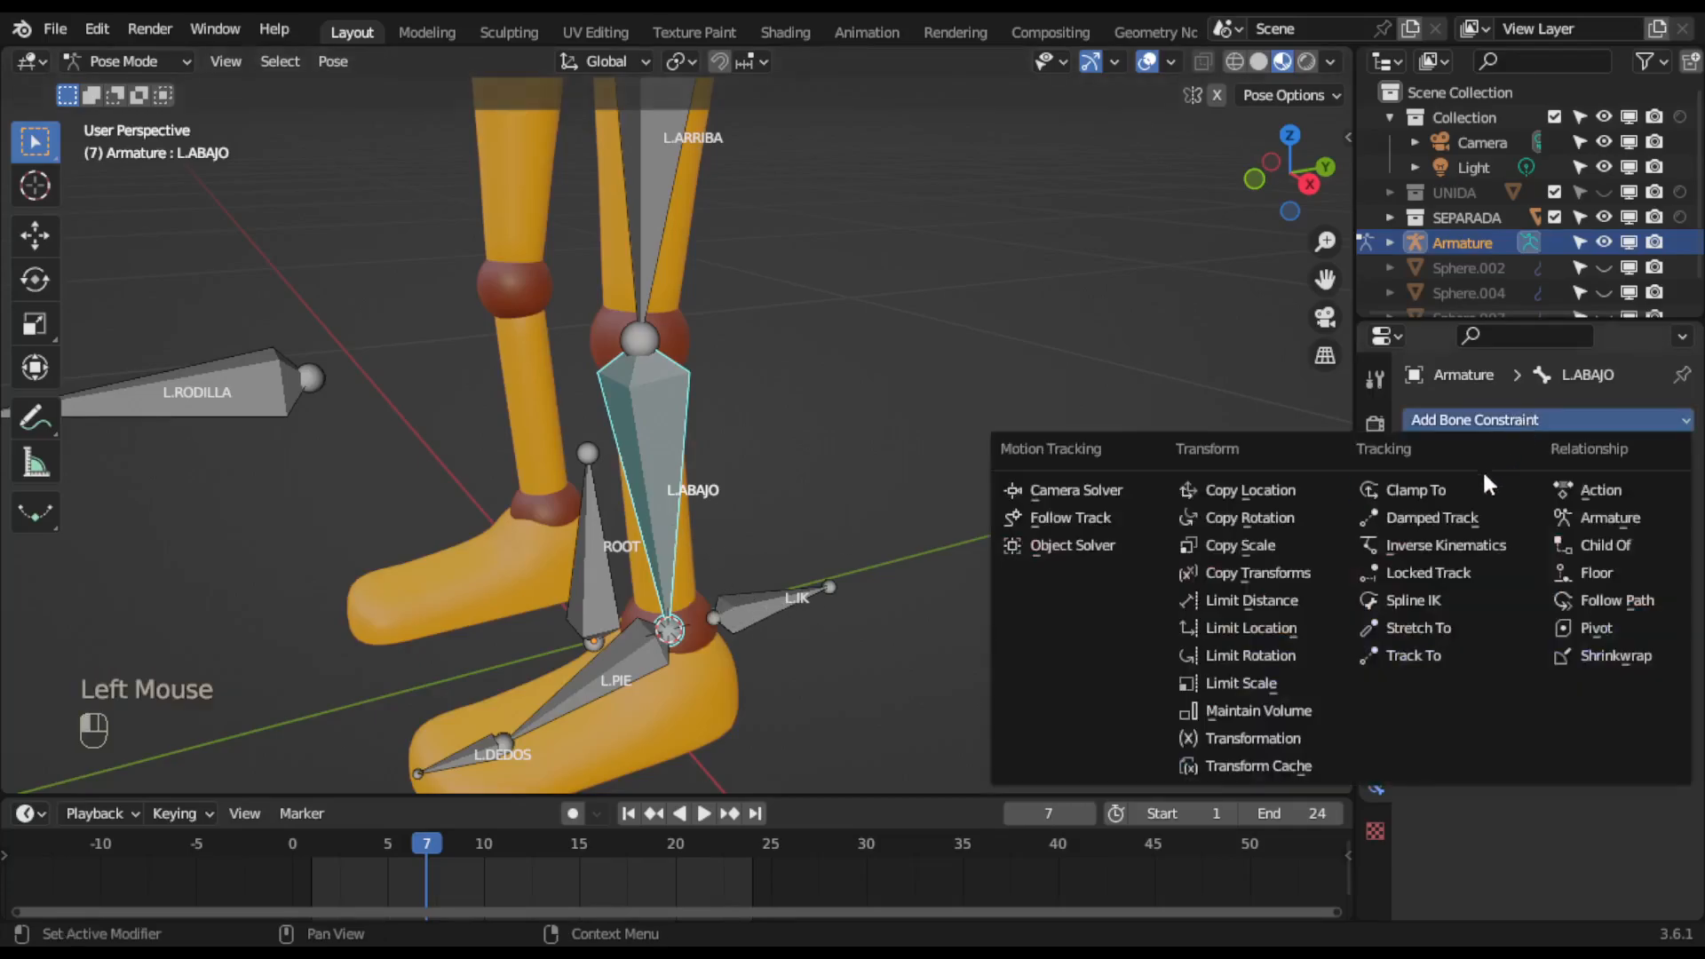
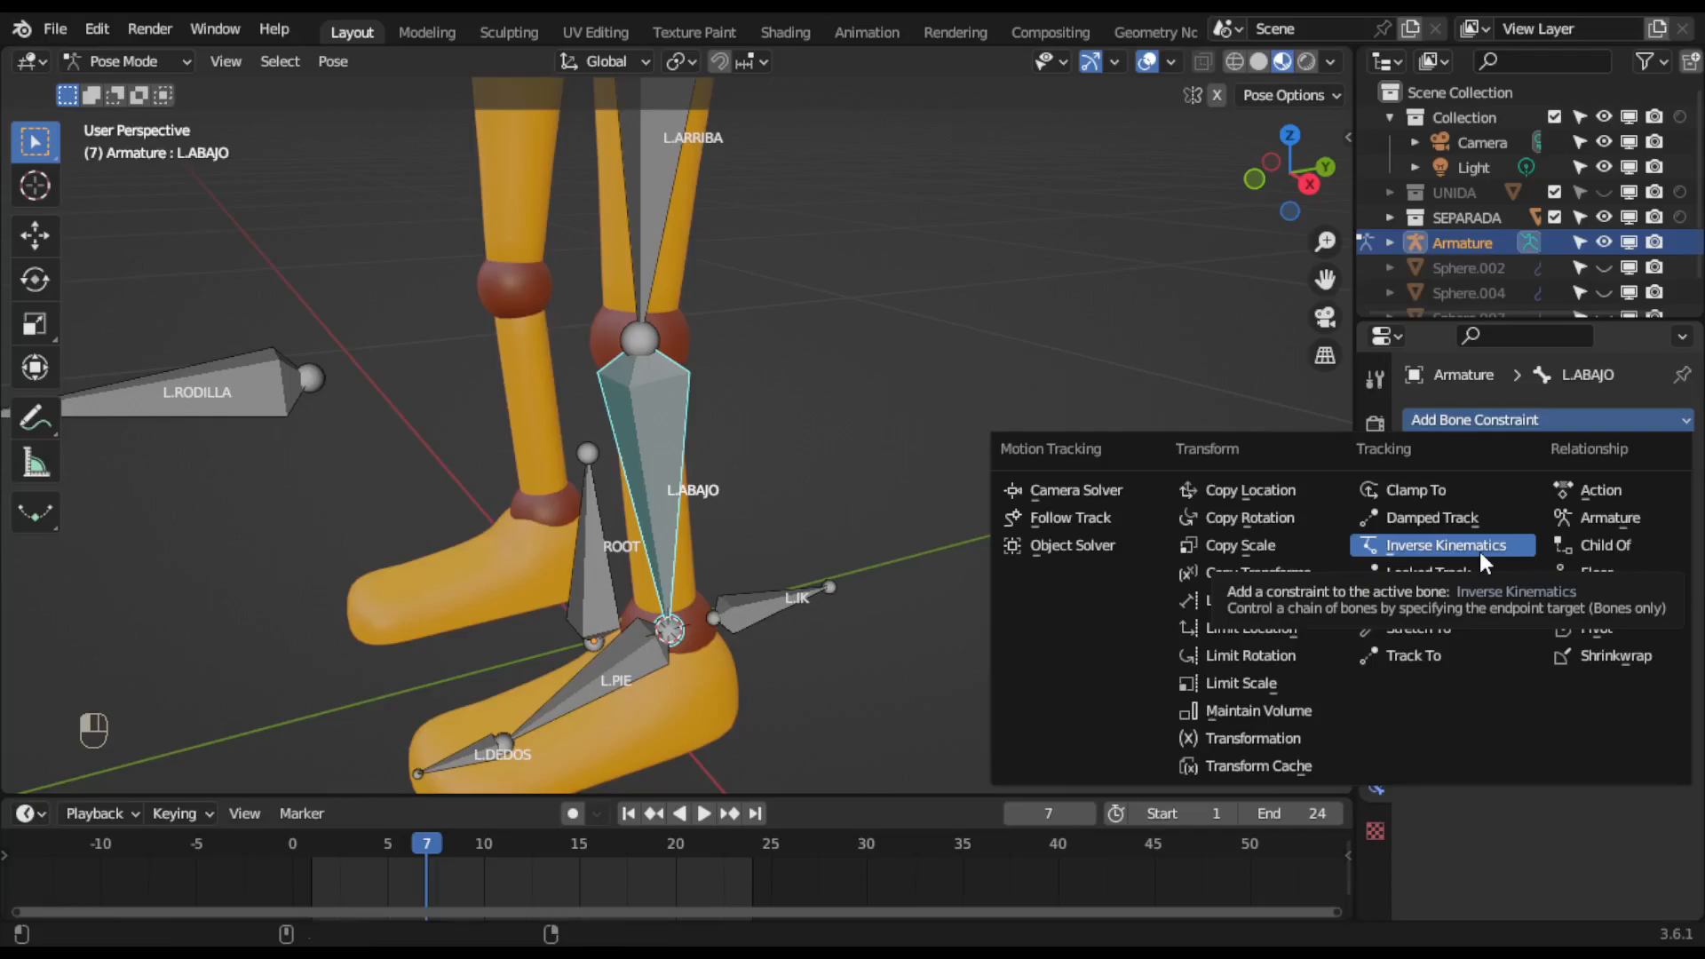
left_click(1479, 552)
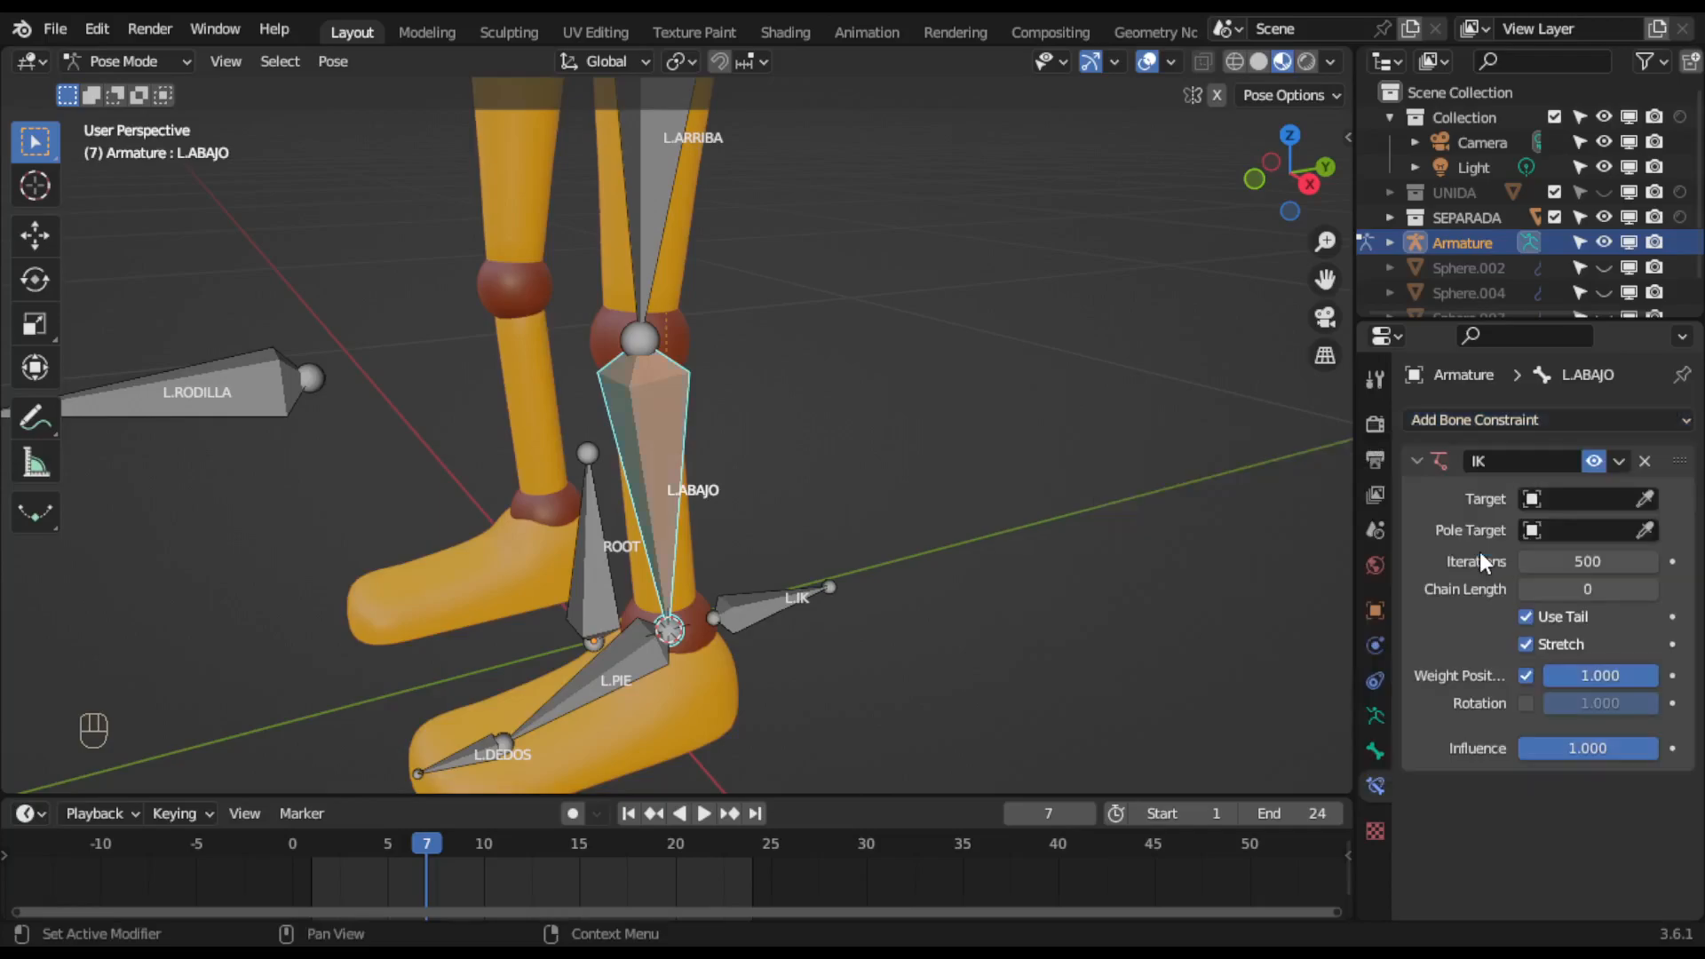
Set the IK constraint's target to Armature and its target bone to L.IK.
left_click(1577, 499)
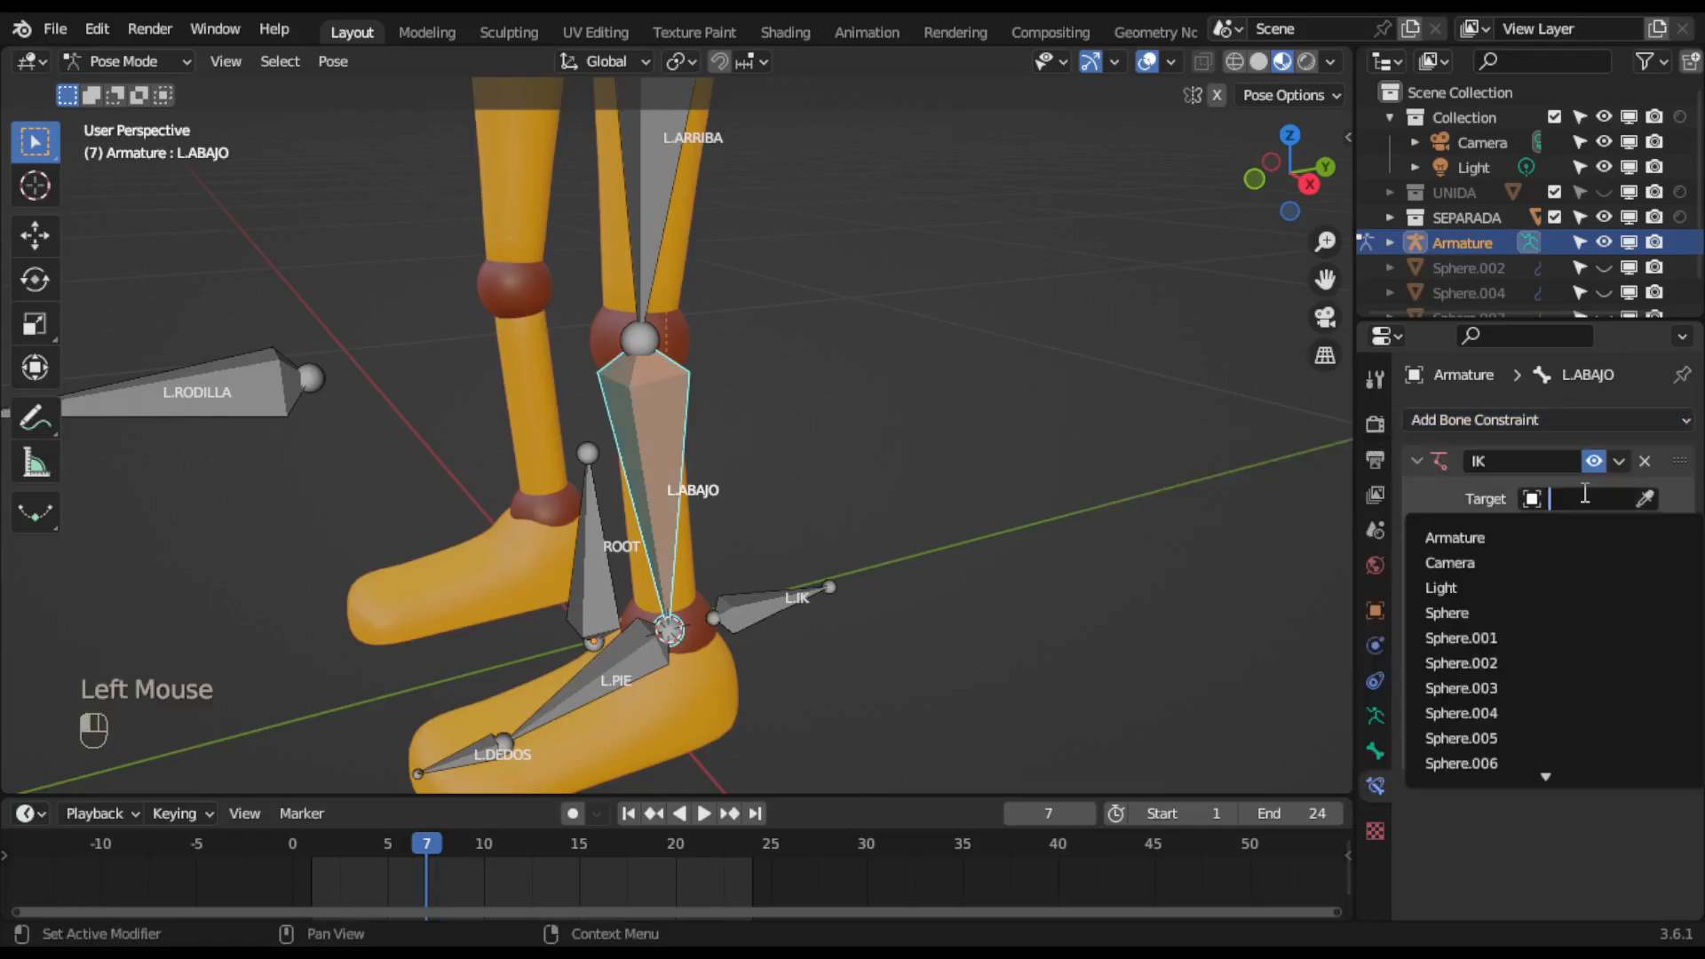
left_click(1529, 536)
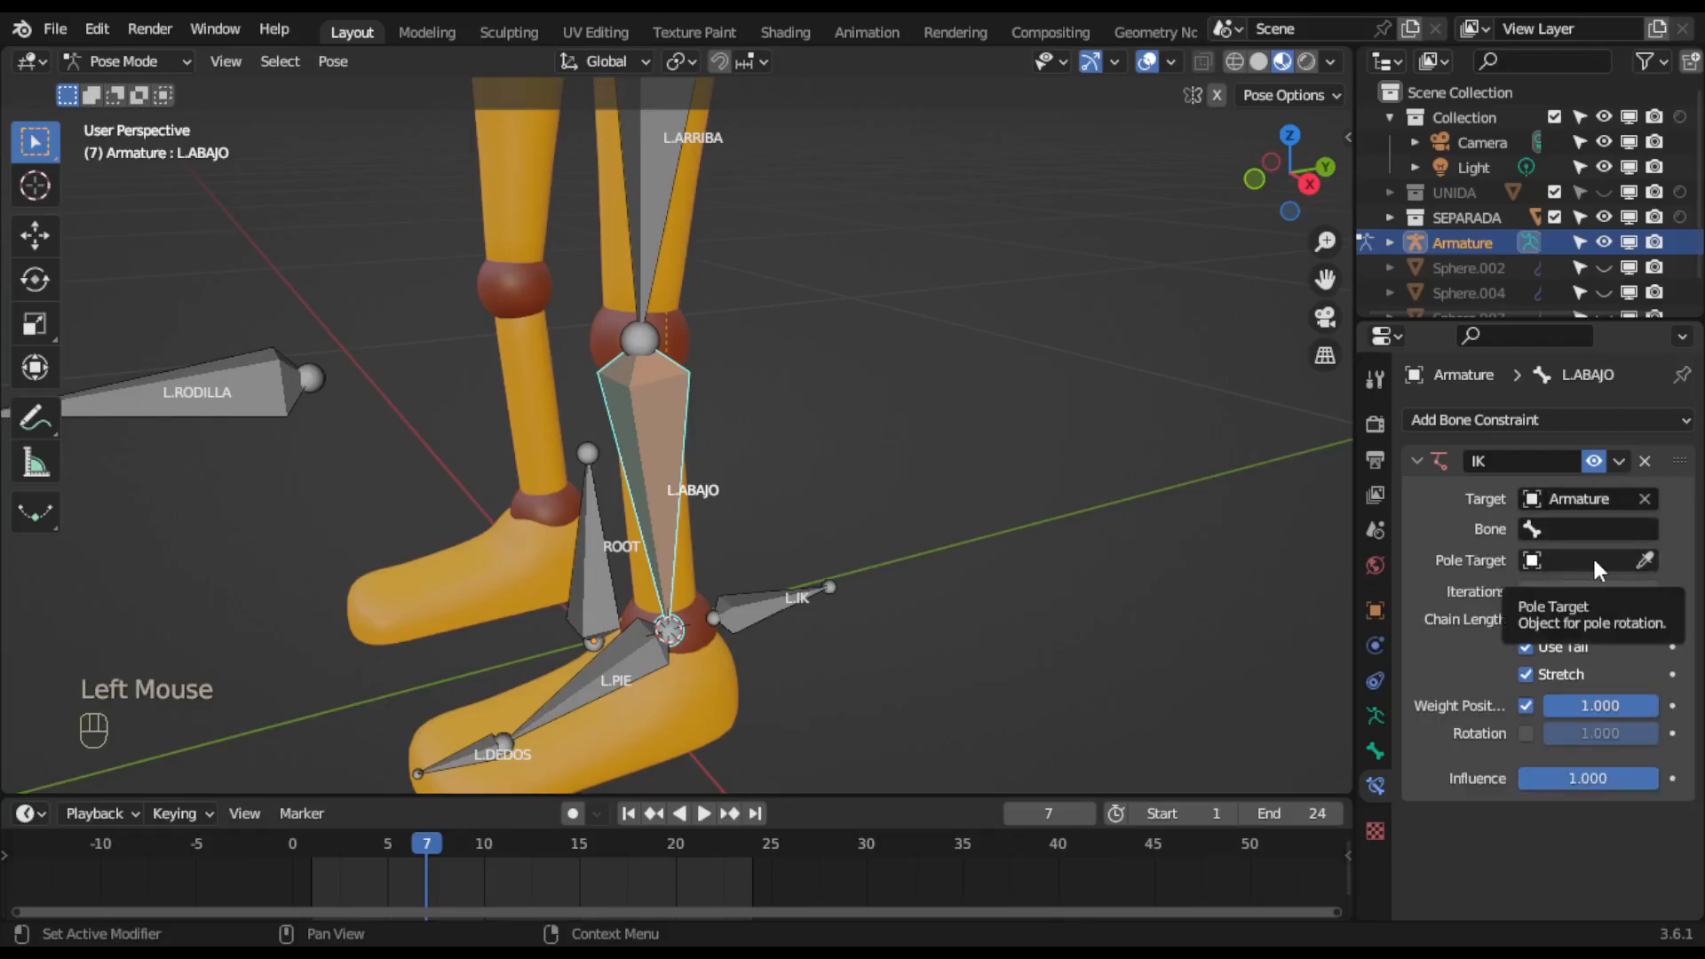
left_click(1579, 527)
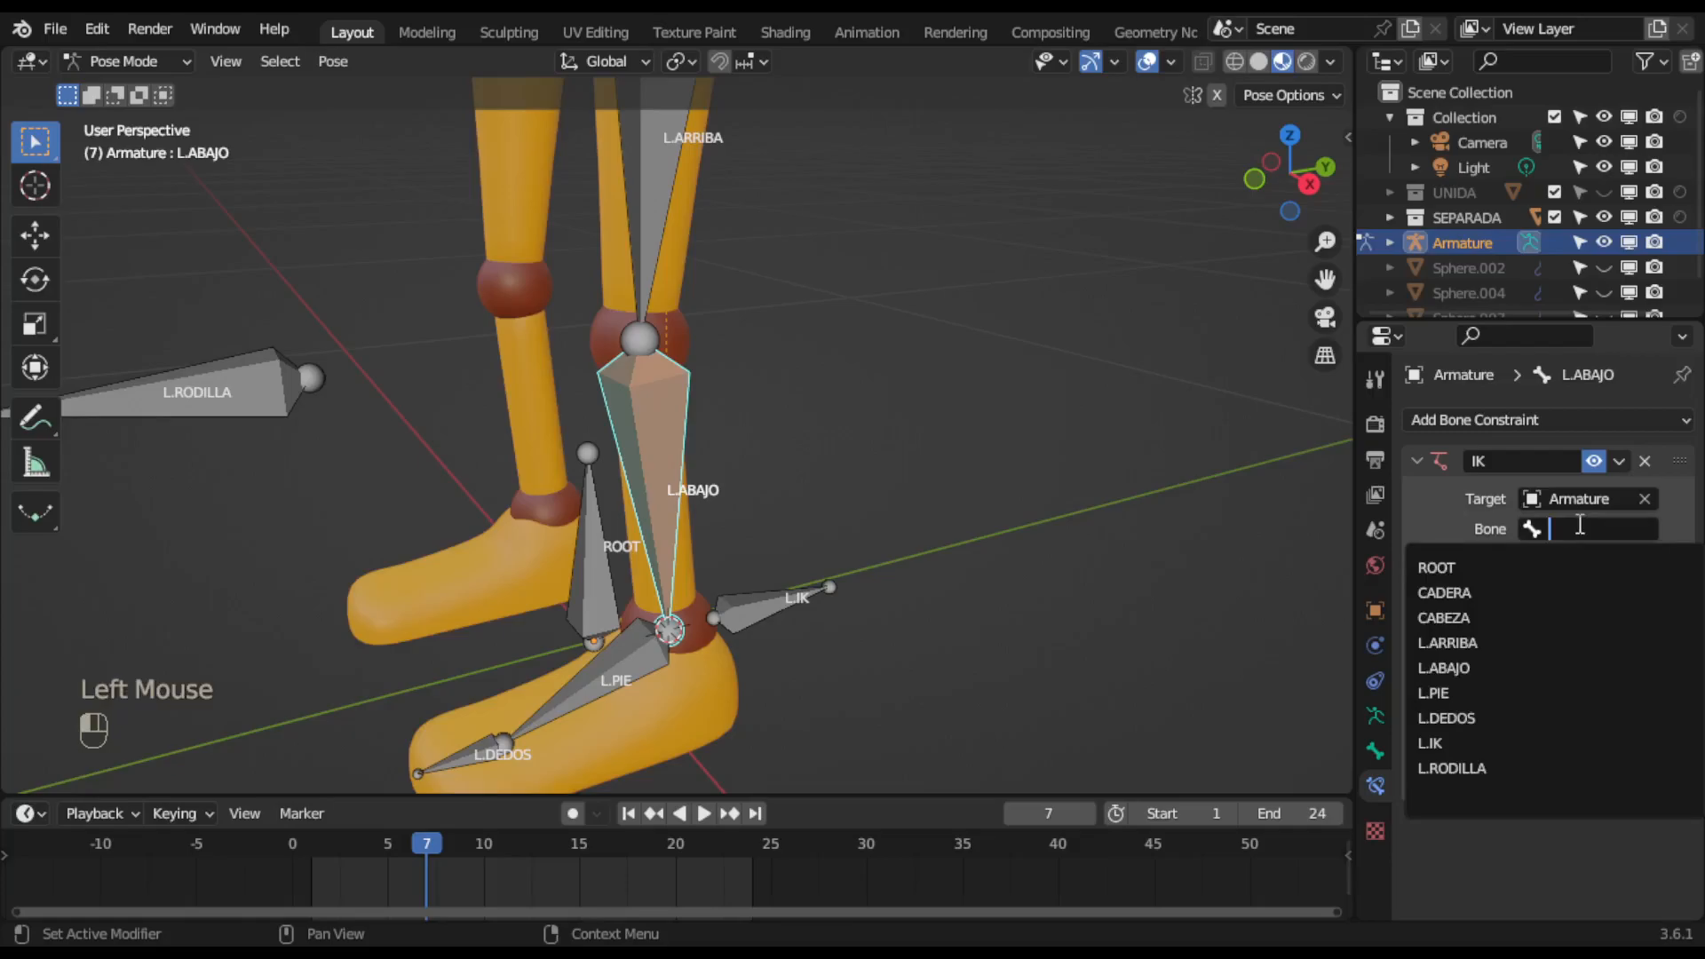
left_click(1429, 744)
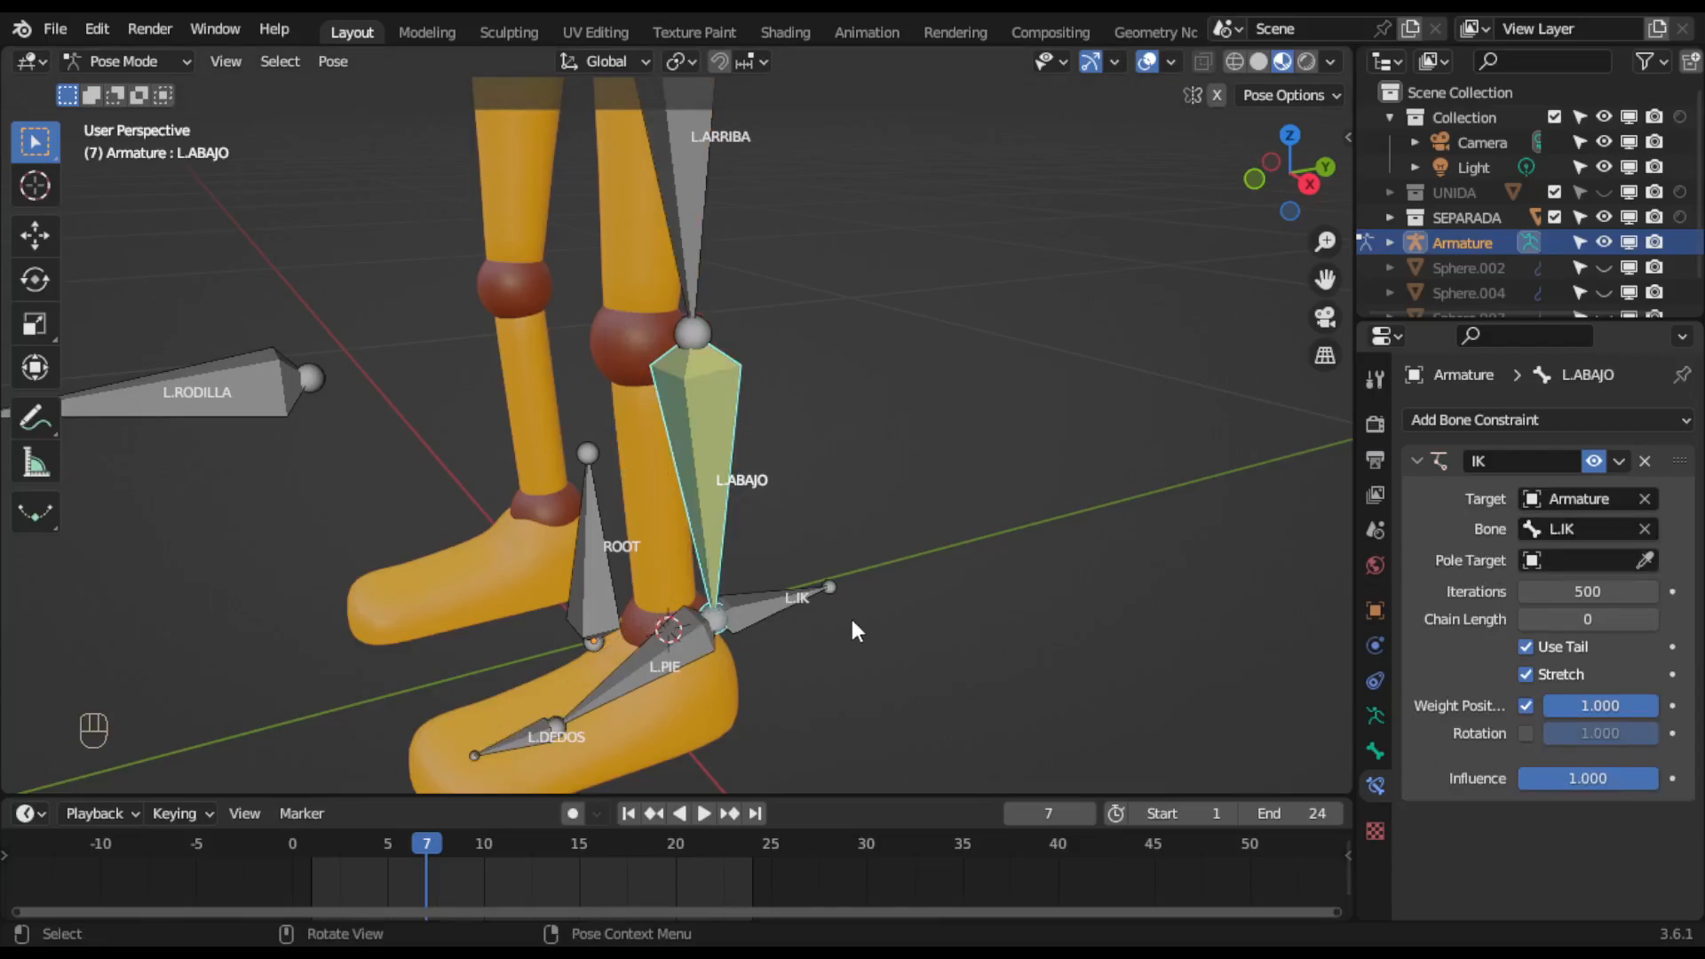
In right side view, clear the IK constraint's target bone and reassign L.IK twice to compare the lower leg's position.
key("KP_3")
scroll(950, 644, "up", 2)
middle_click_drag(957, 661, 902, 311, "shift")
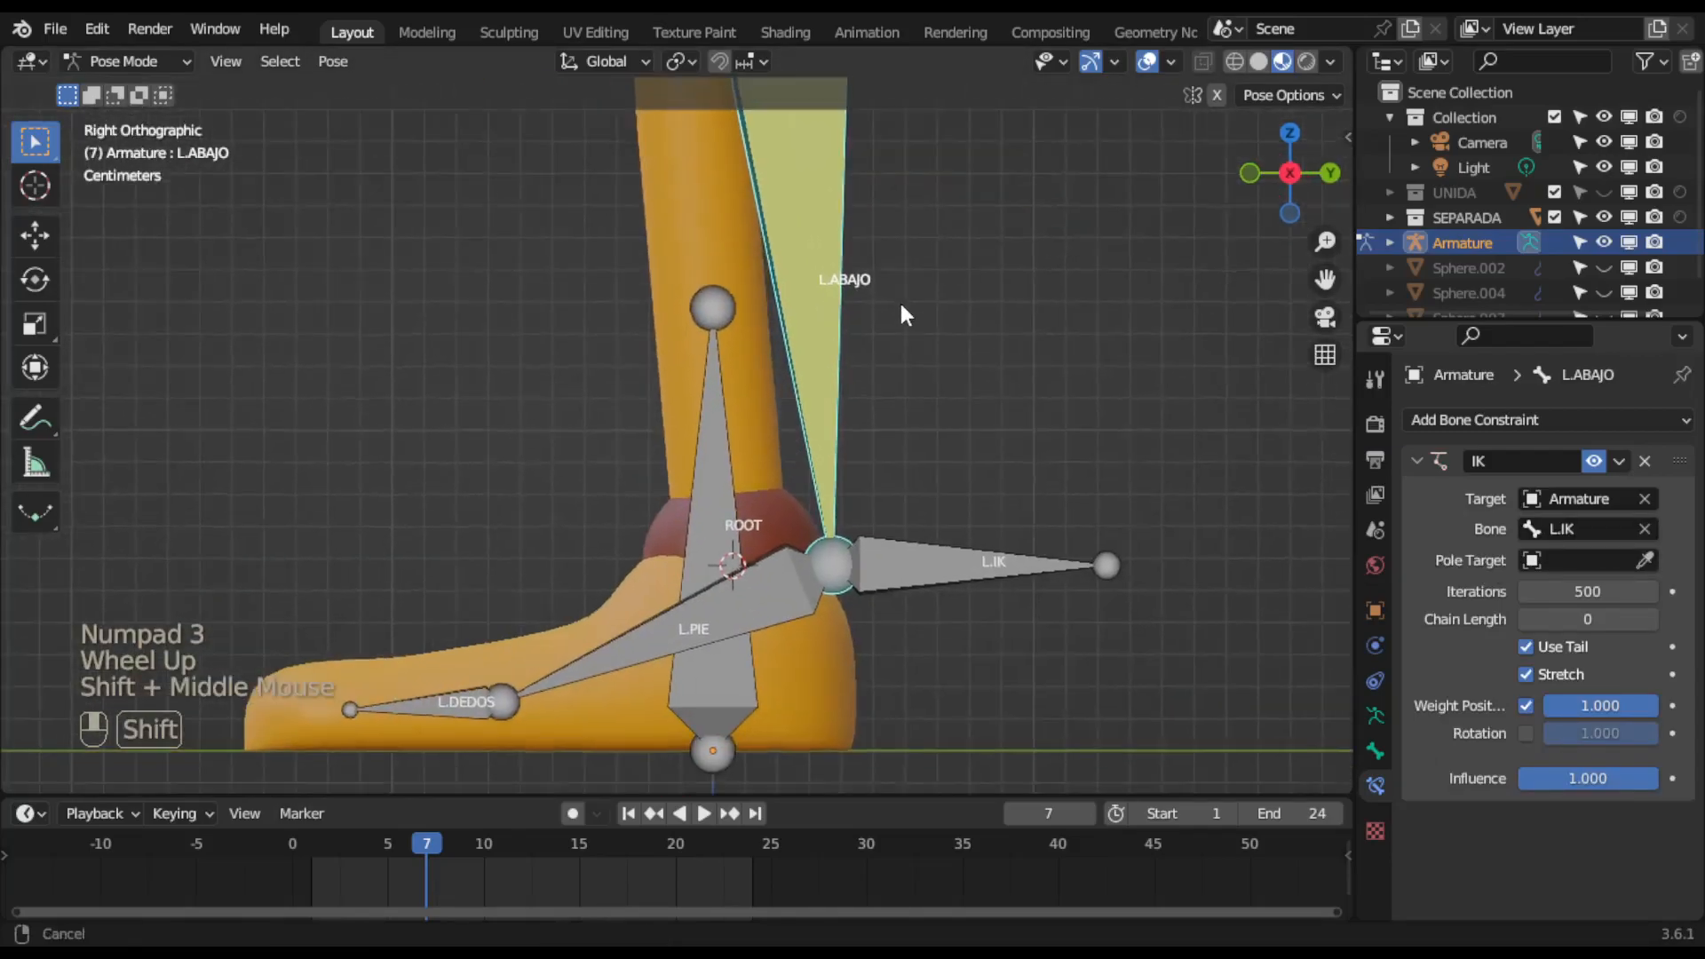
key("z")
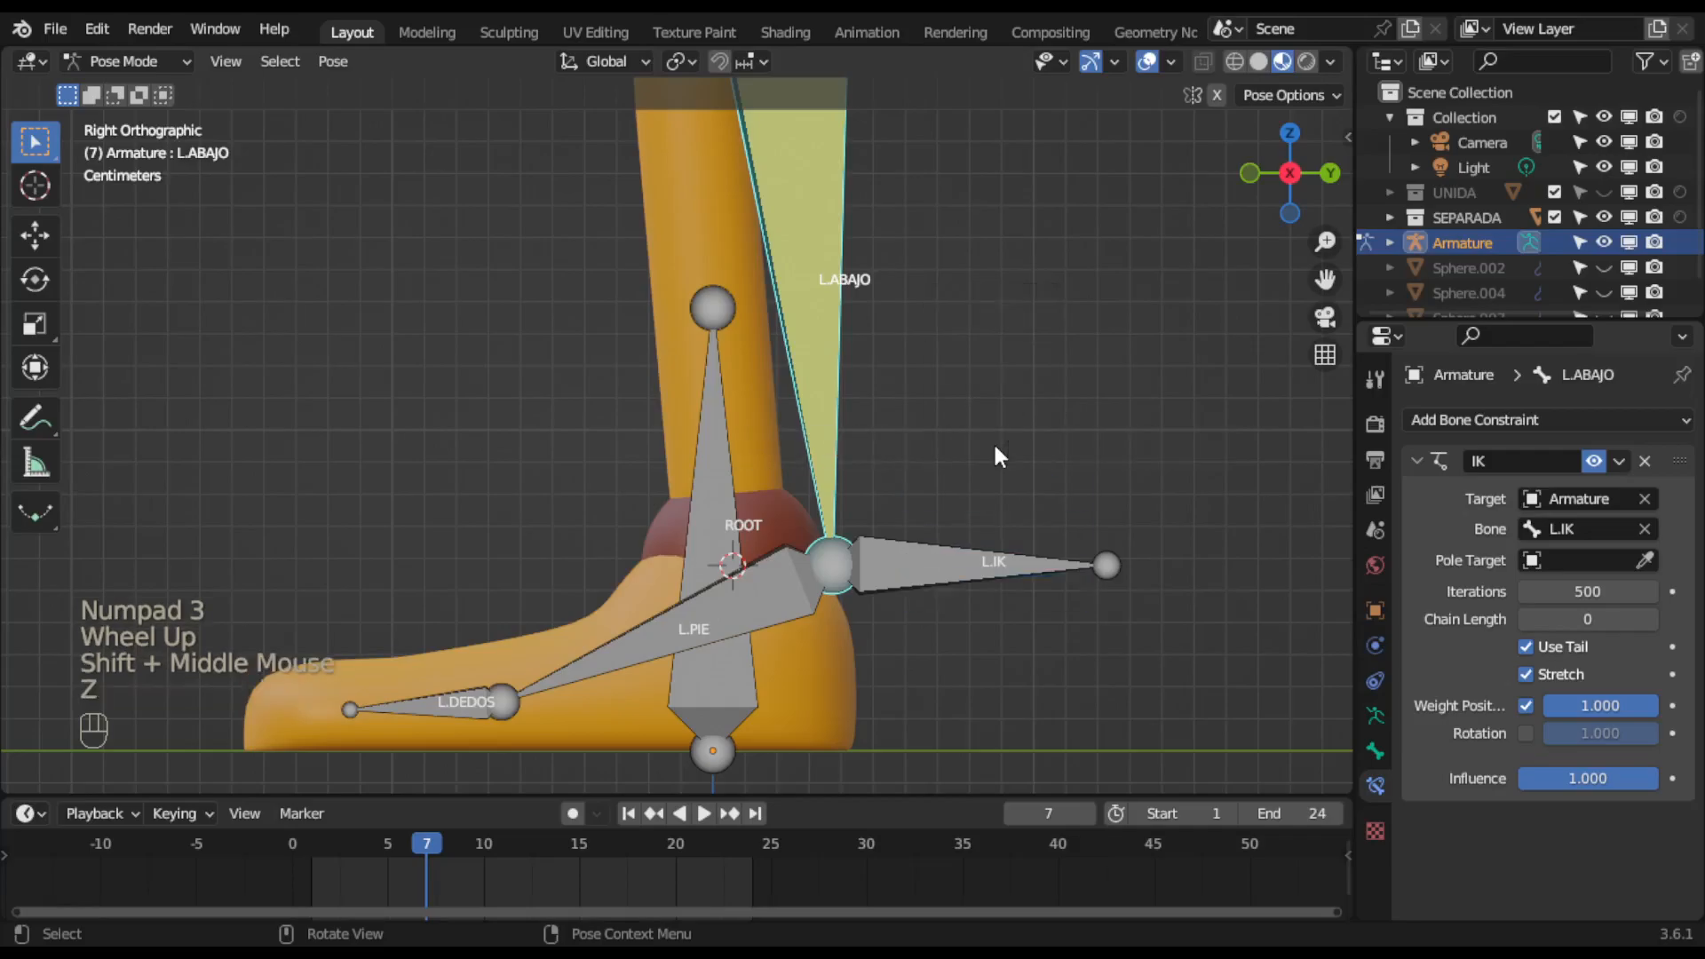
left_click(1647, 529)
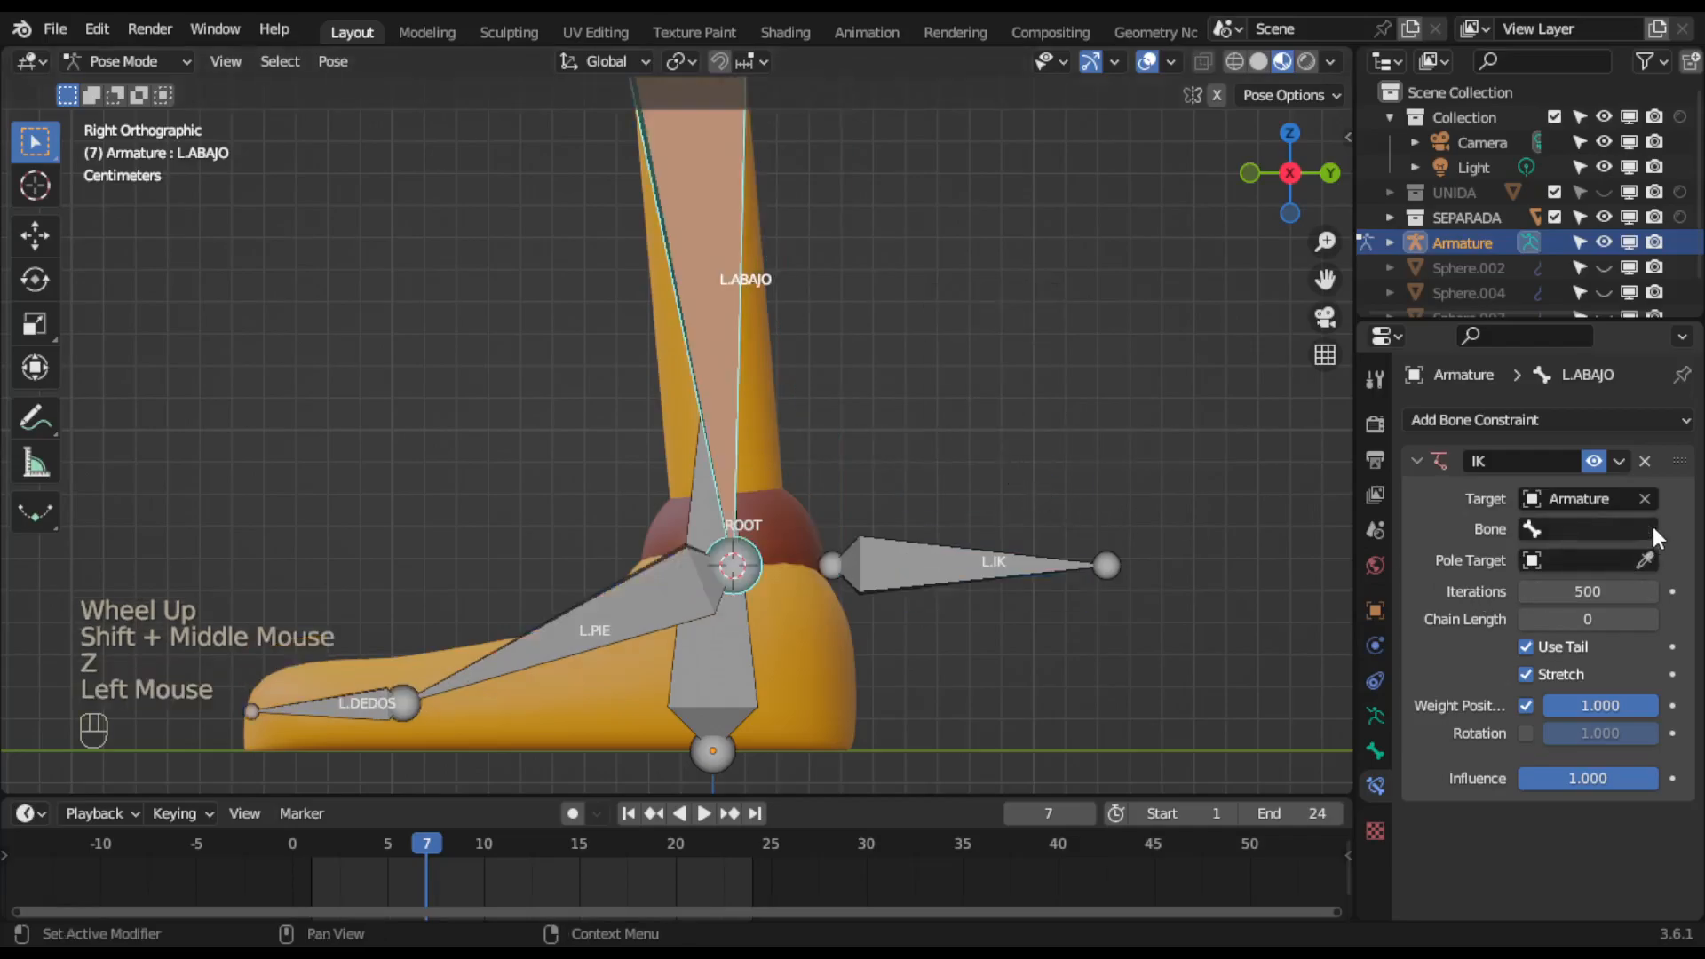
double_click(1640, 531)
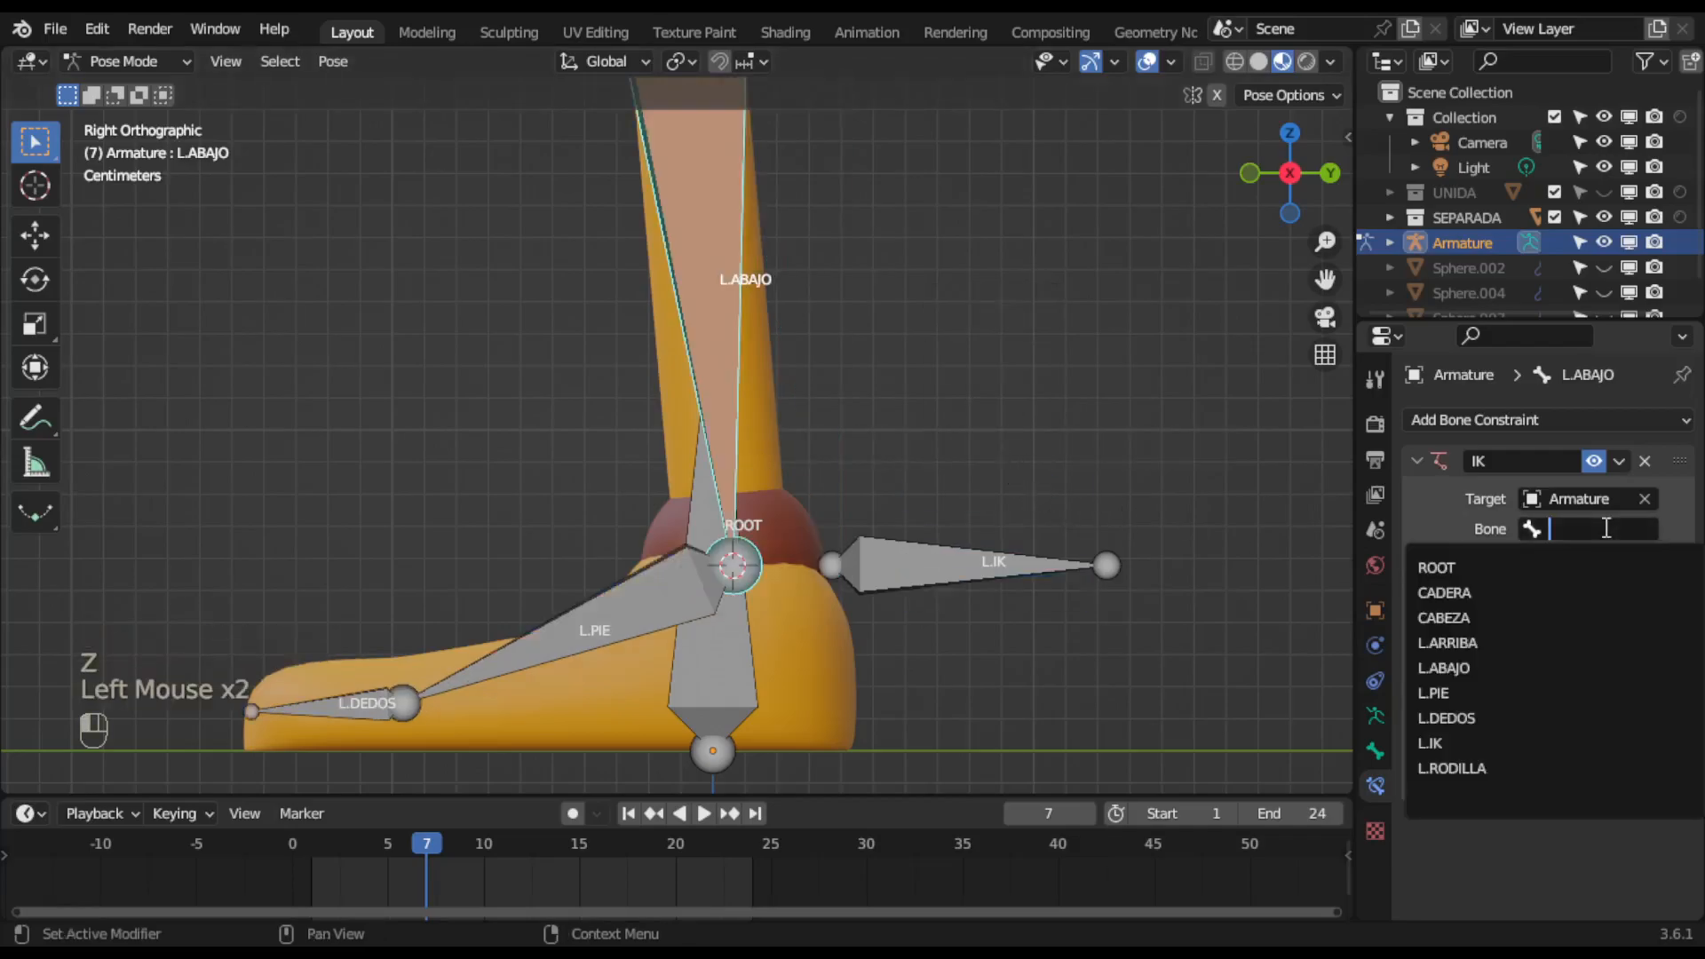
left_click(1491, 742)
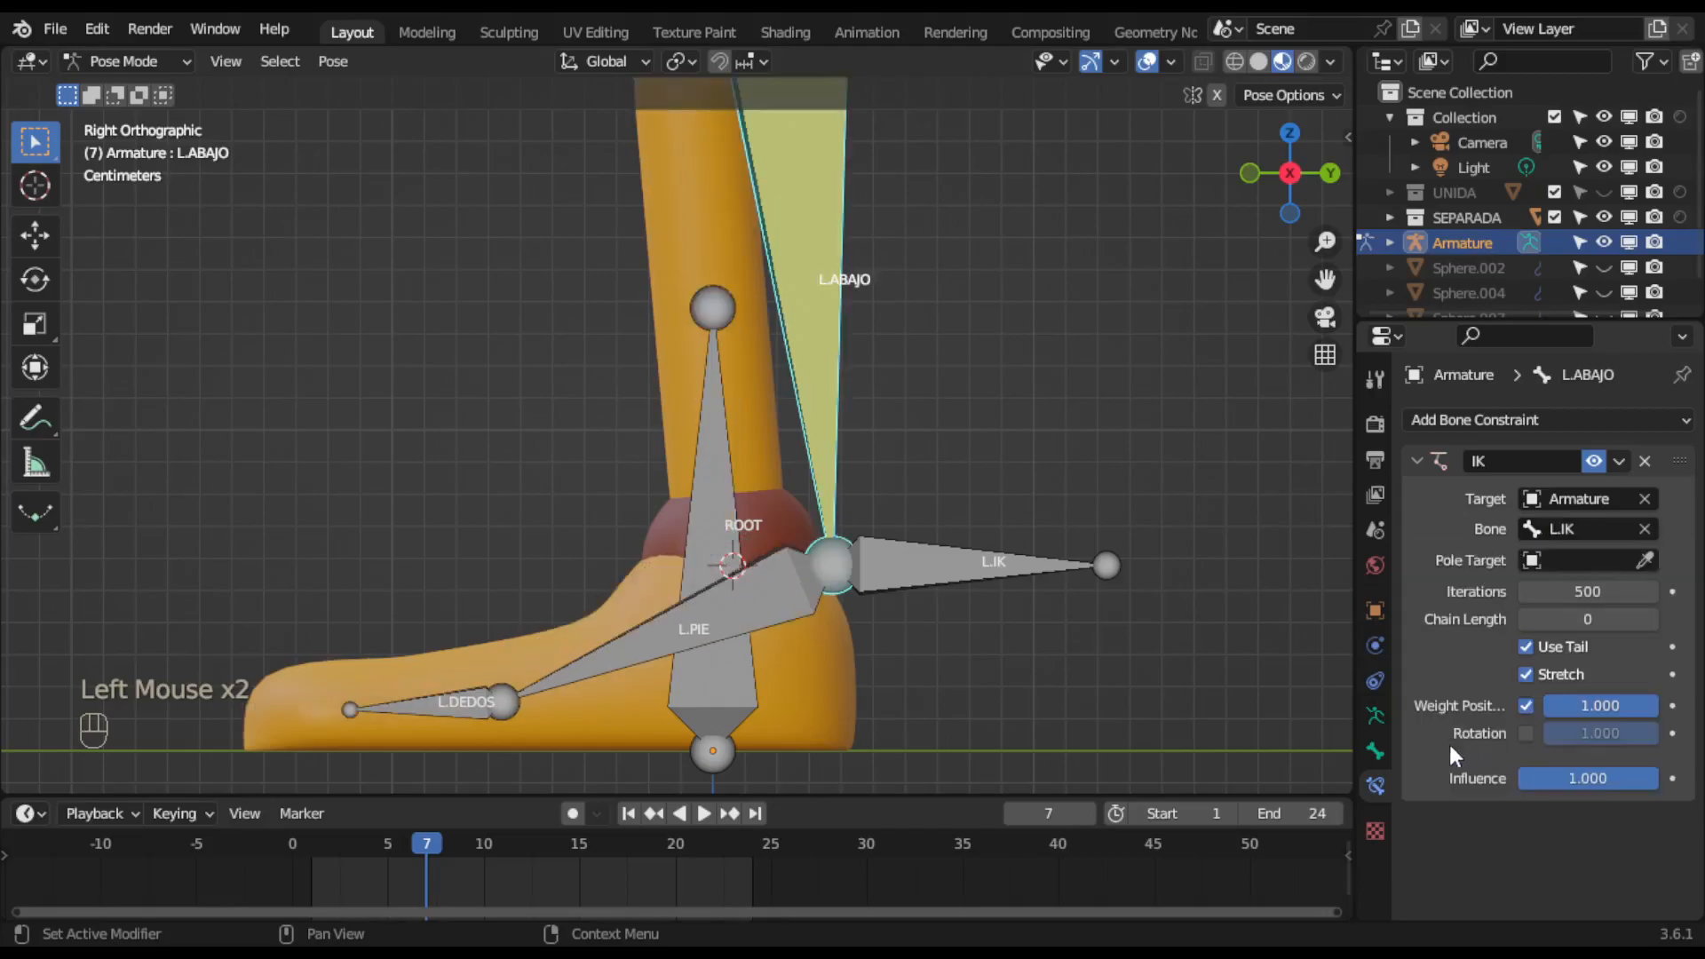
left_click(1647, 529)
left_click(1645, 560)
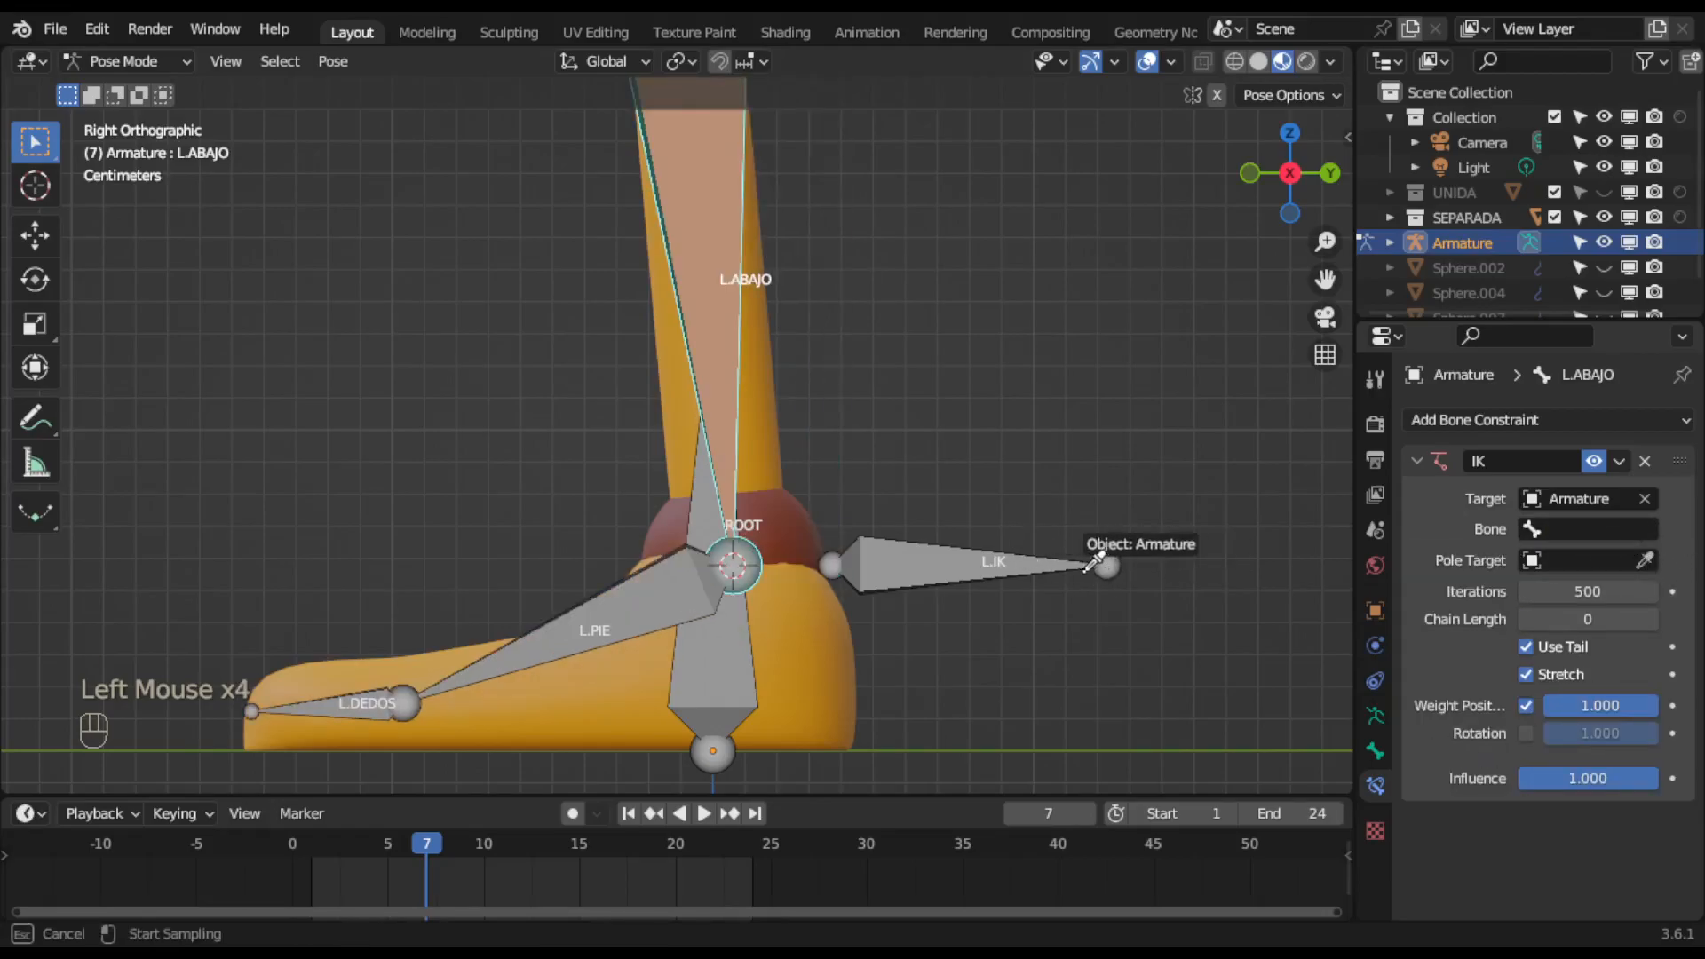
left_click(1550, 530)
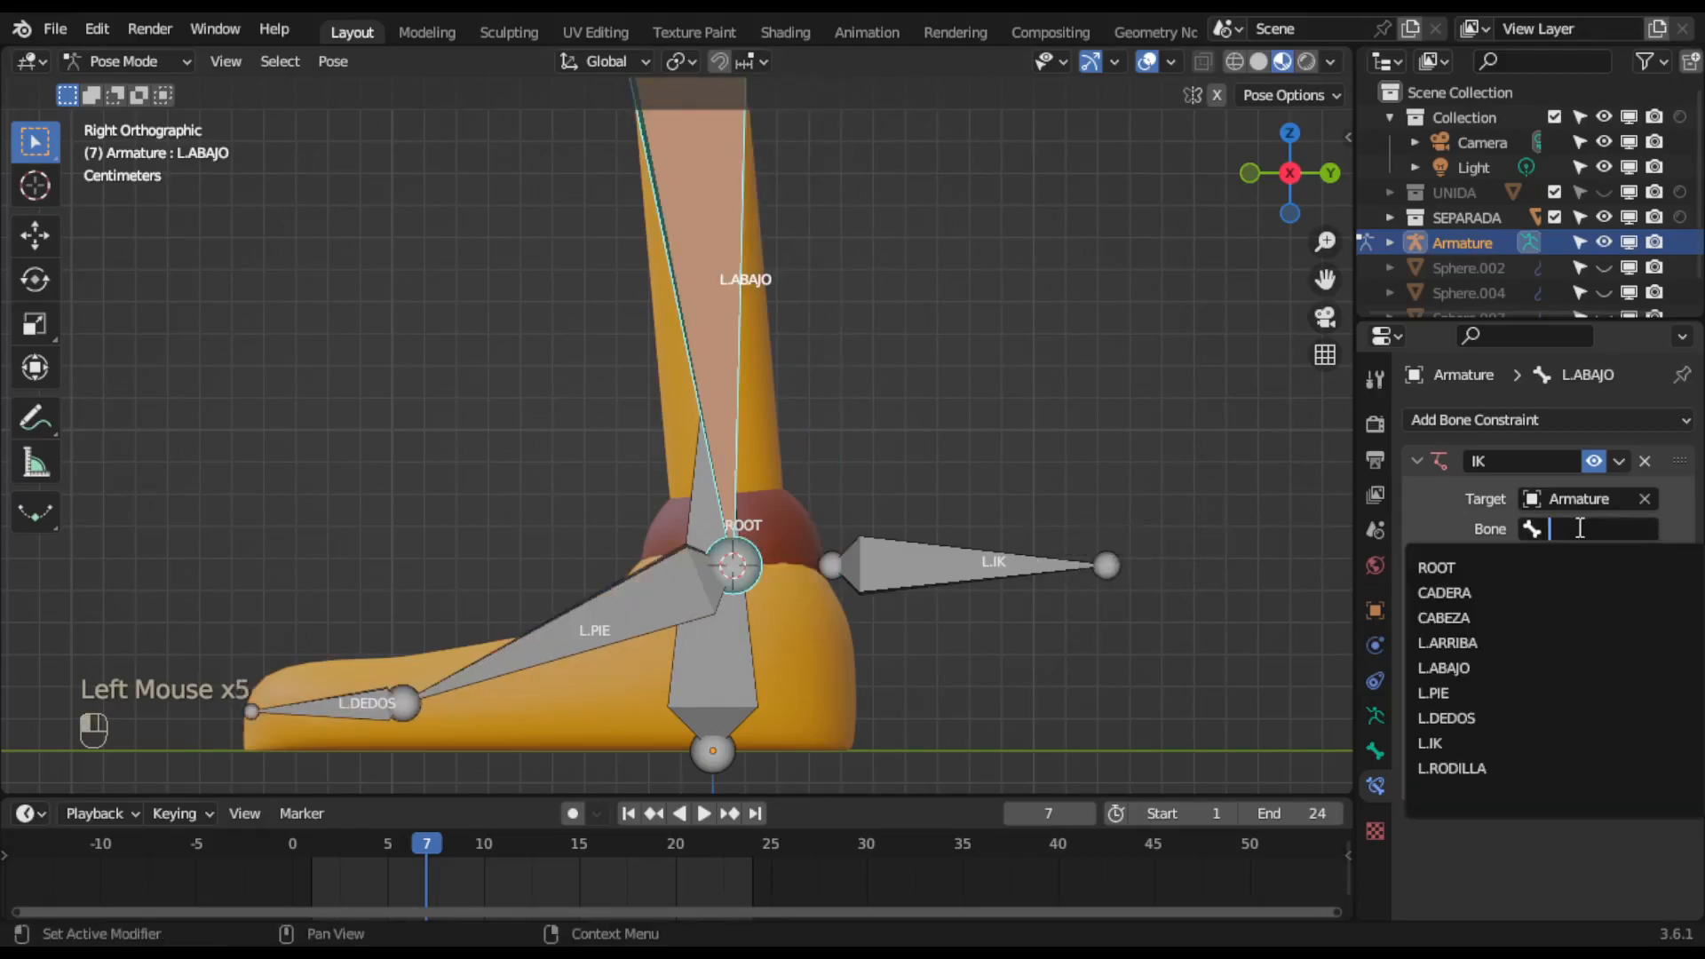
left_click(1498, 742)
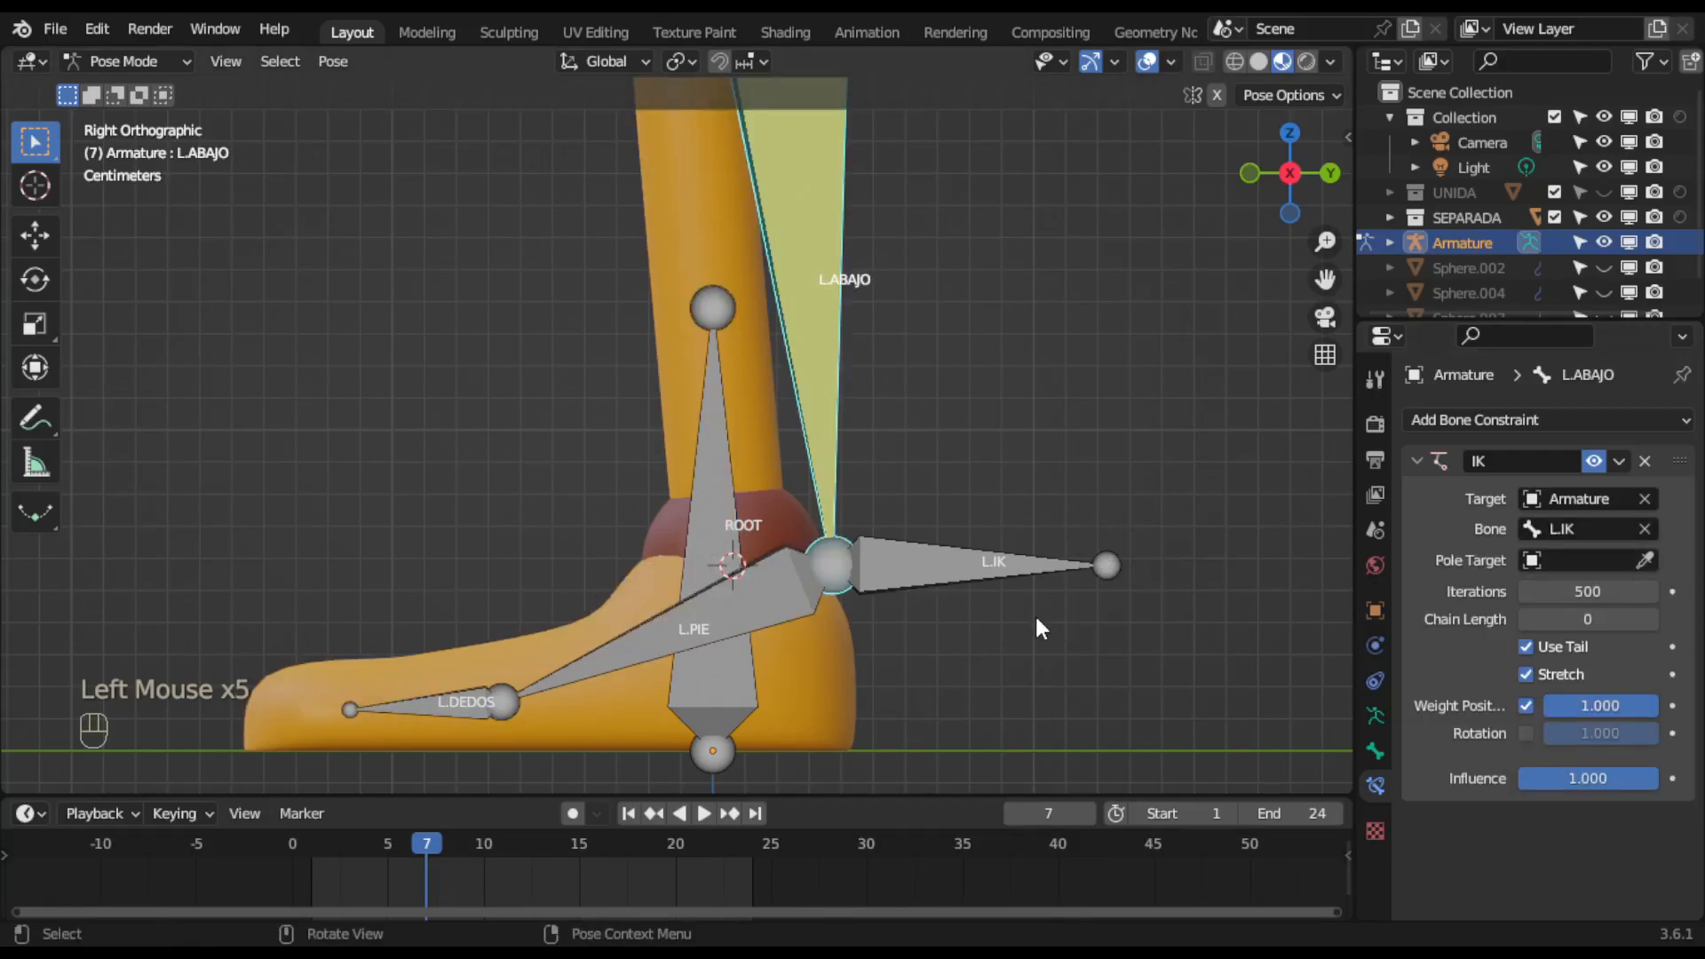
Move the L.IK bone upward to test how the left leg bends, and cancel the move.
middle_click_drag(931, 620, 852, 584)
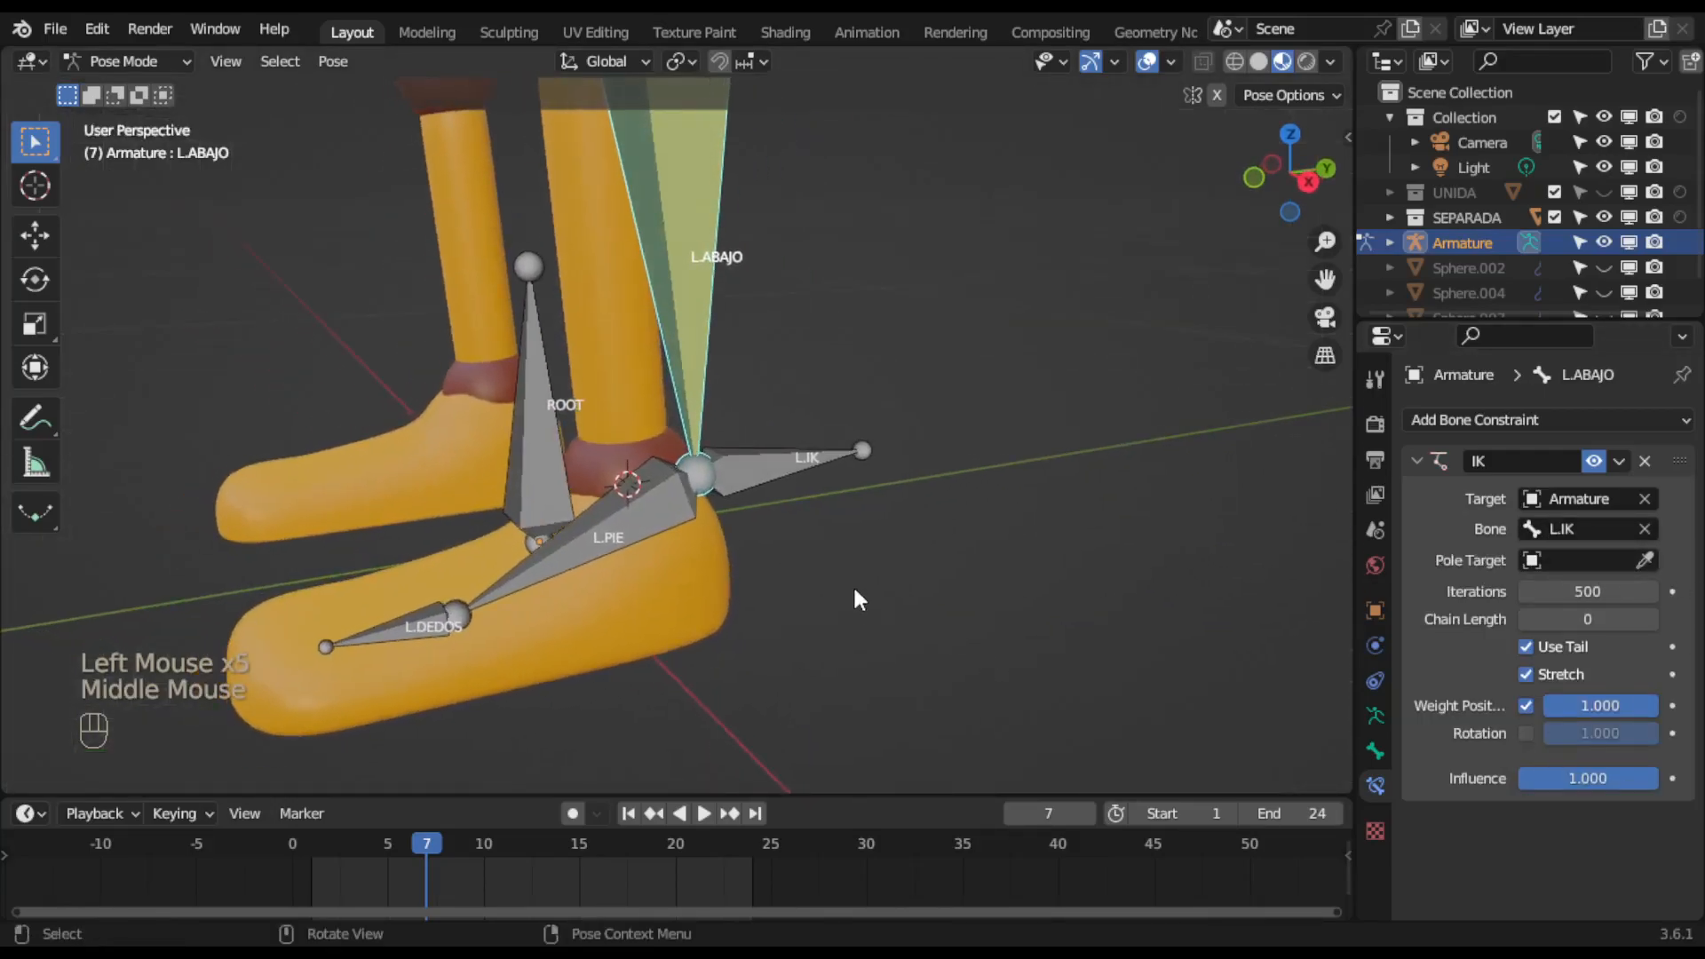
scroll(852, 584, "down", 2)
scroll(854, 599, "up", 1)
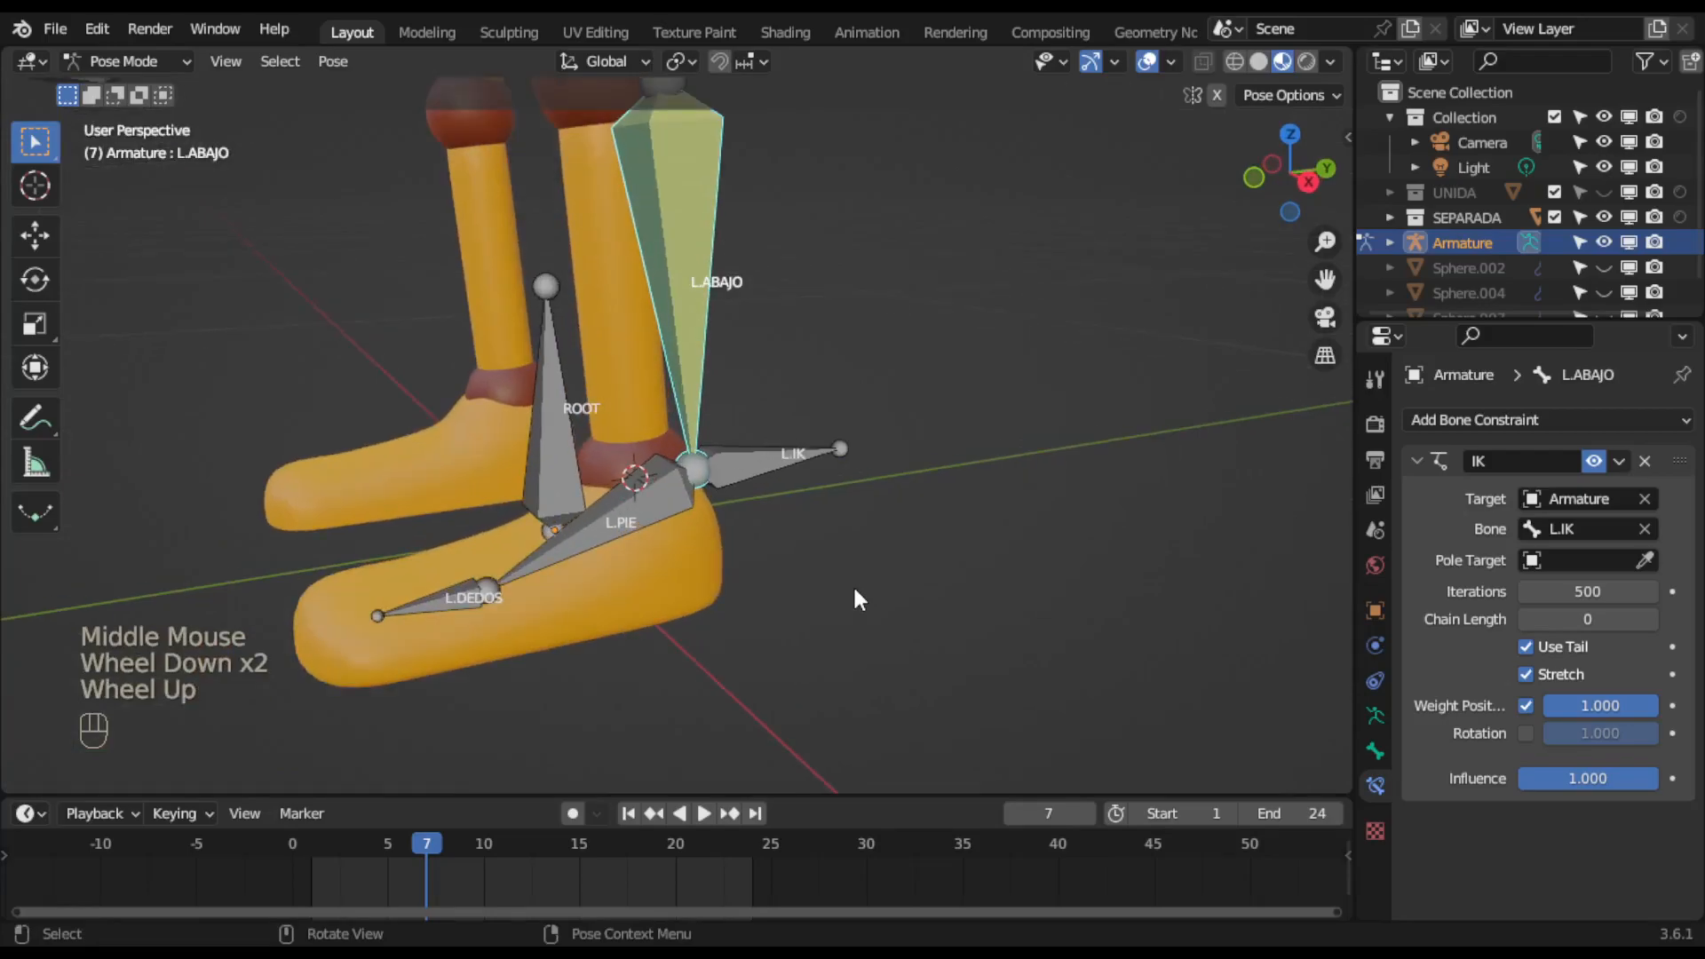
middle_click_drag(909, 546, 810, 655, "shift")
left_click(776, 592)
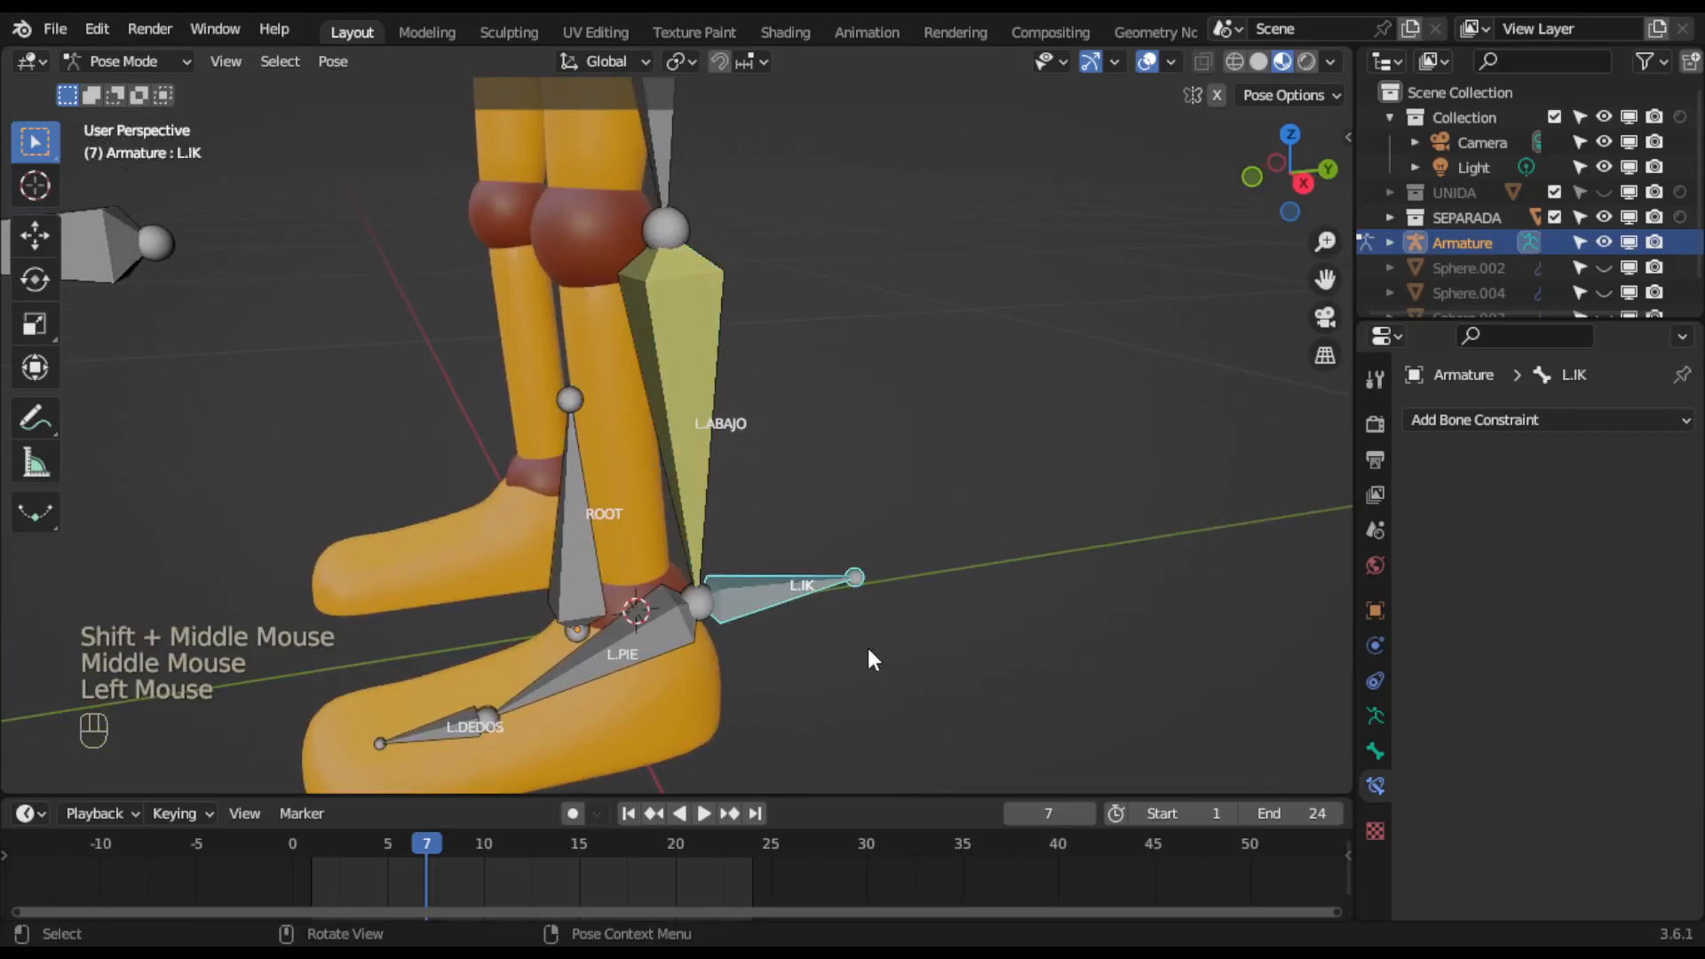
key("g")
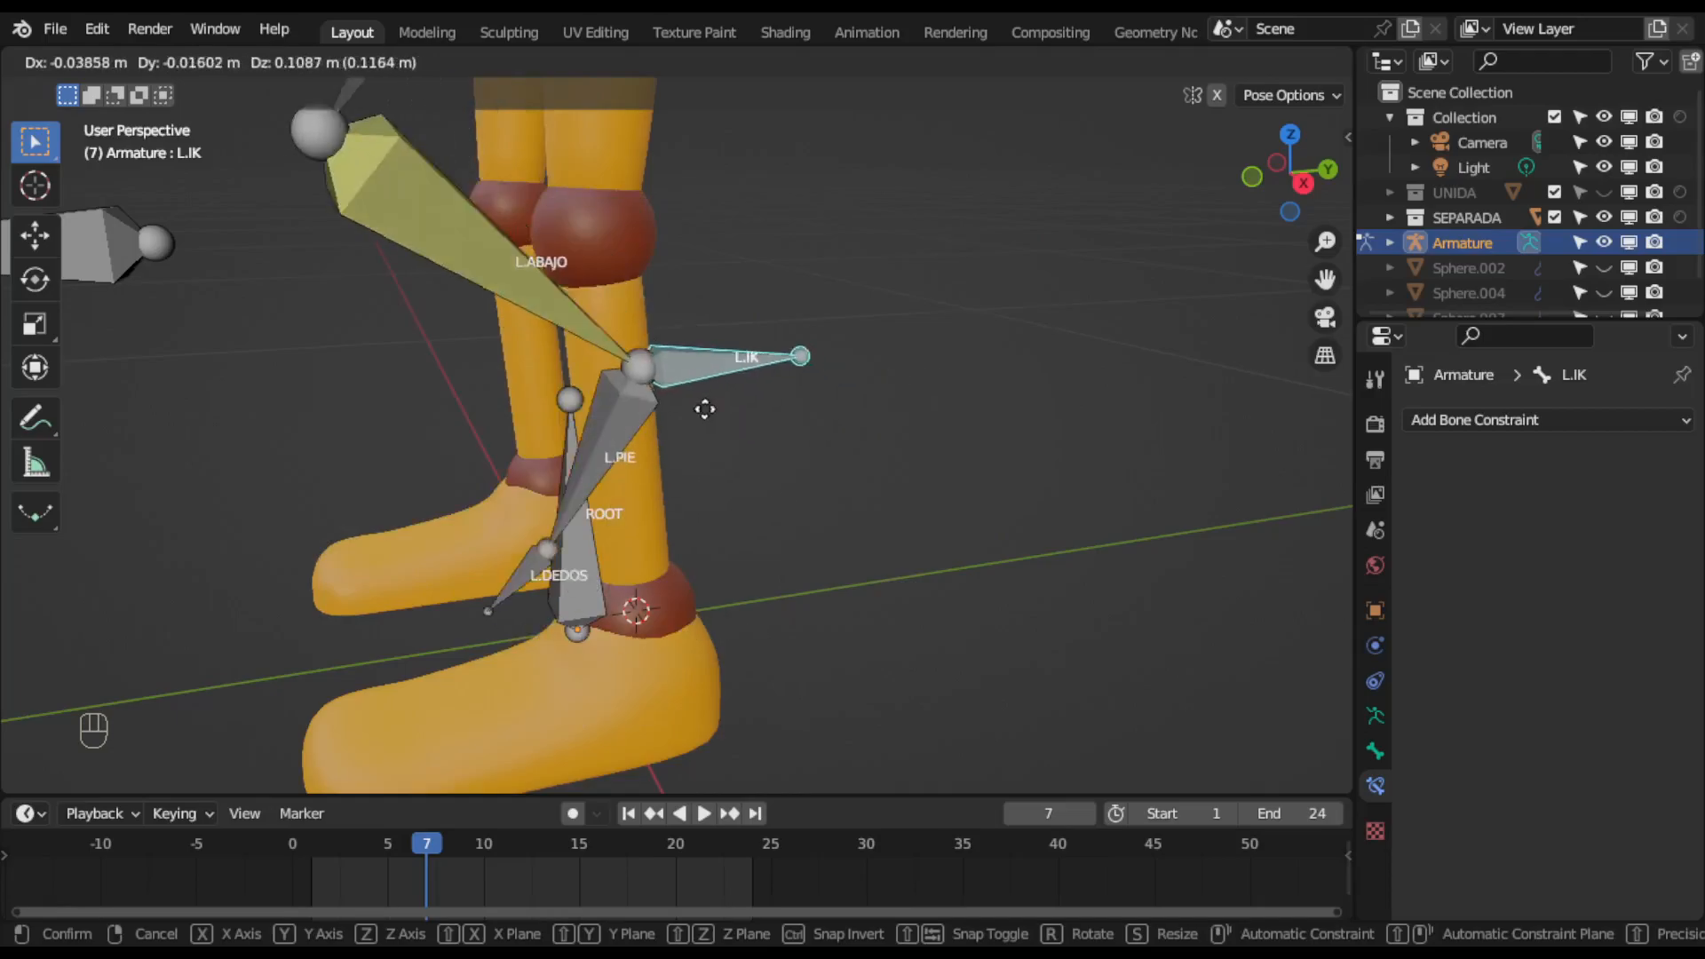
left_click(688, 473)
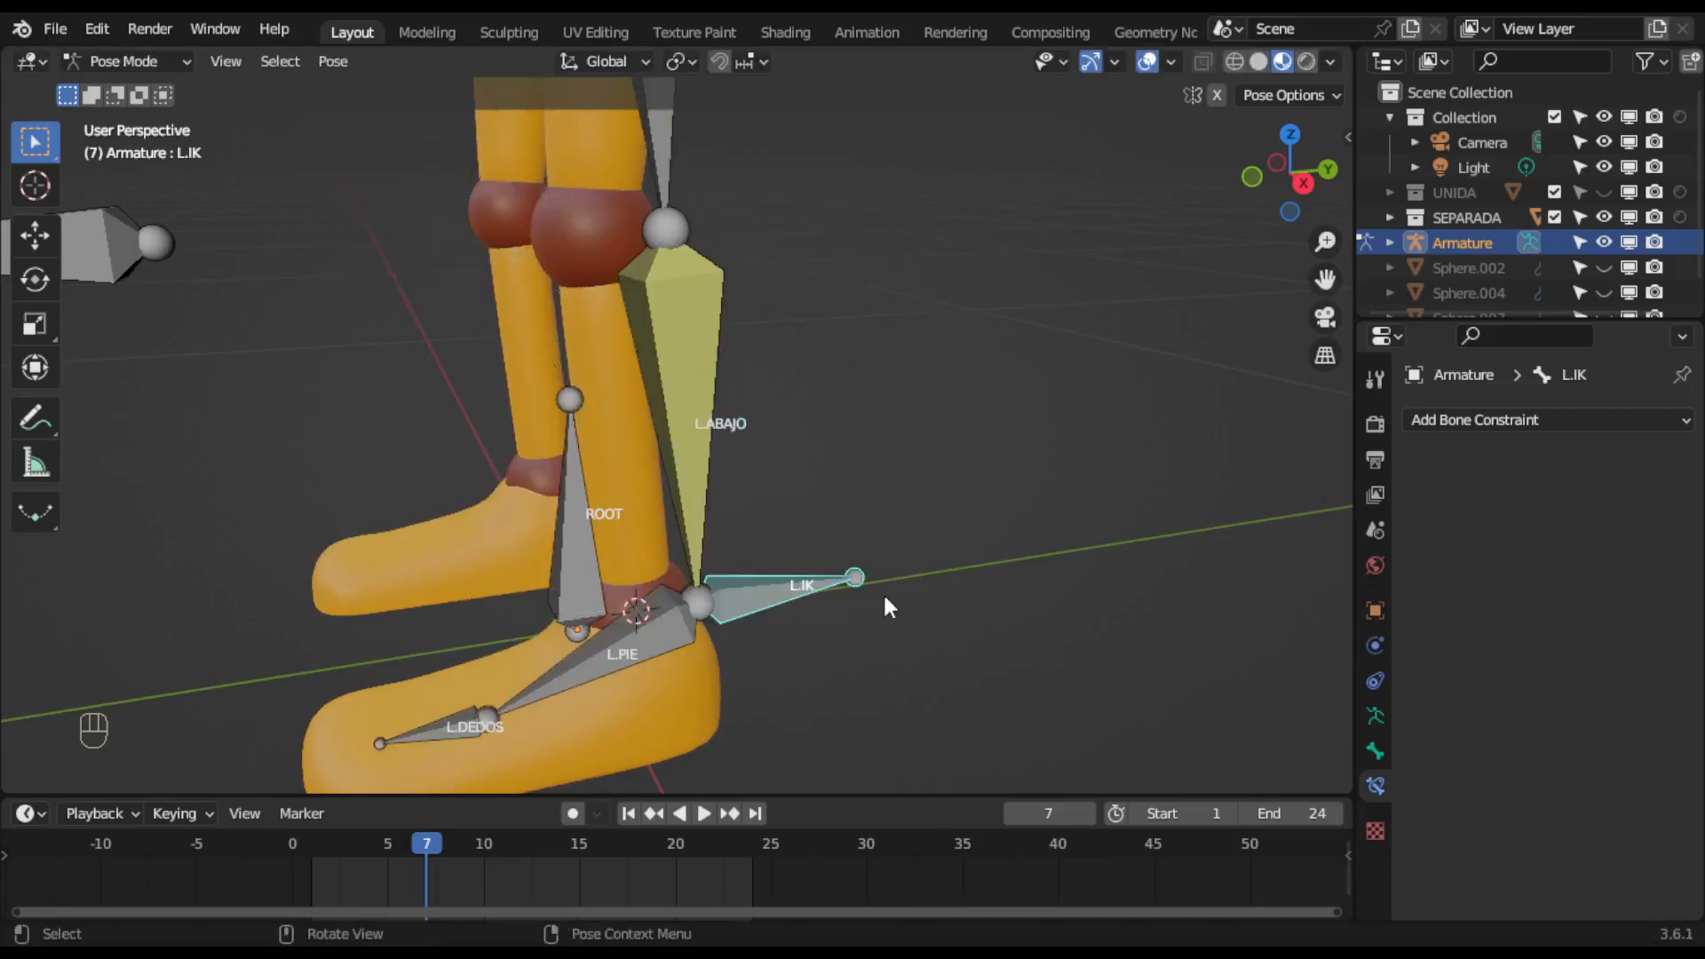
Undo back to before L.IK was assigned as the constraint's target bone, and select the L.IK bone behind the heel.
key("KP_3")
middle_click_drag(886, 599, 943, 597, "shift")
scroll(904, 648, "up", 2)
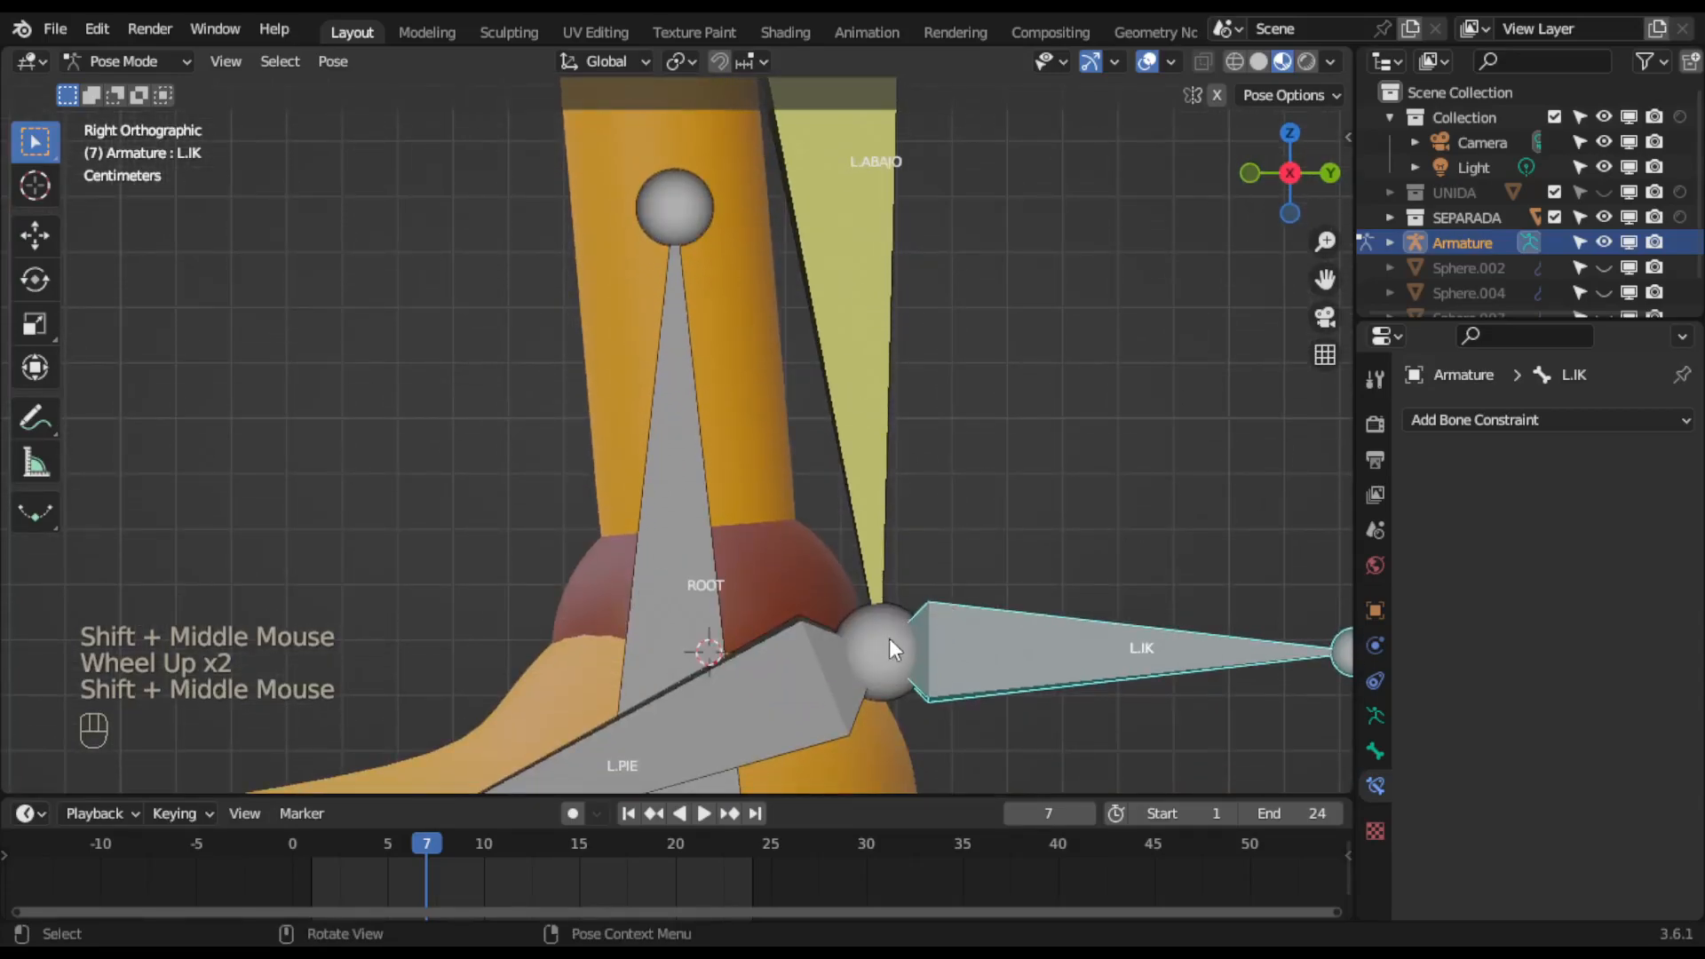
scroll(901, 624, "up", 1, "shift")
middle_click_drag(901, 623, 887, 393, "shift")
key("ctrl+z")
key("ctrl+z")
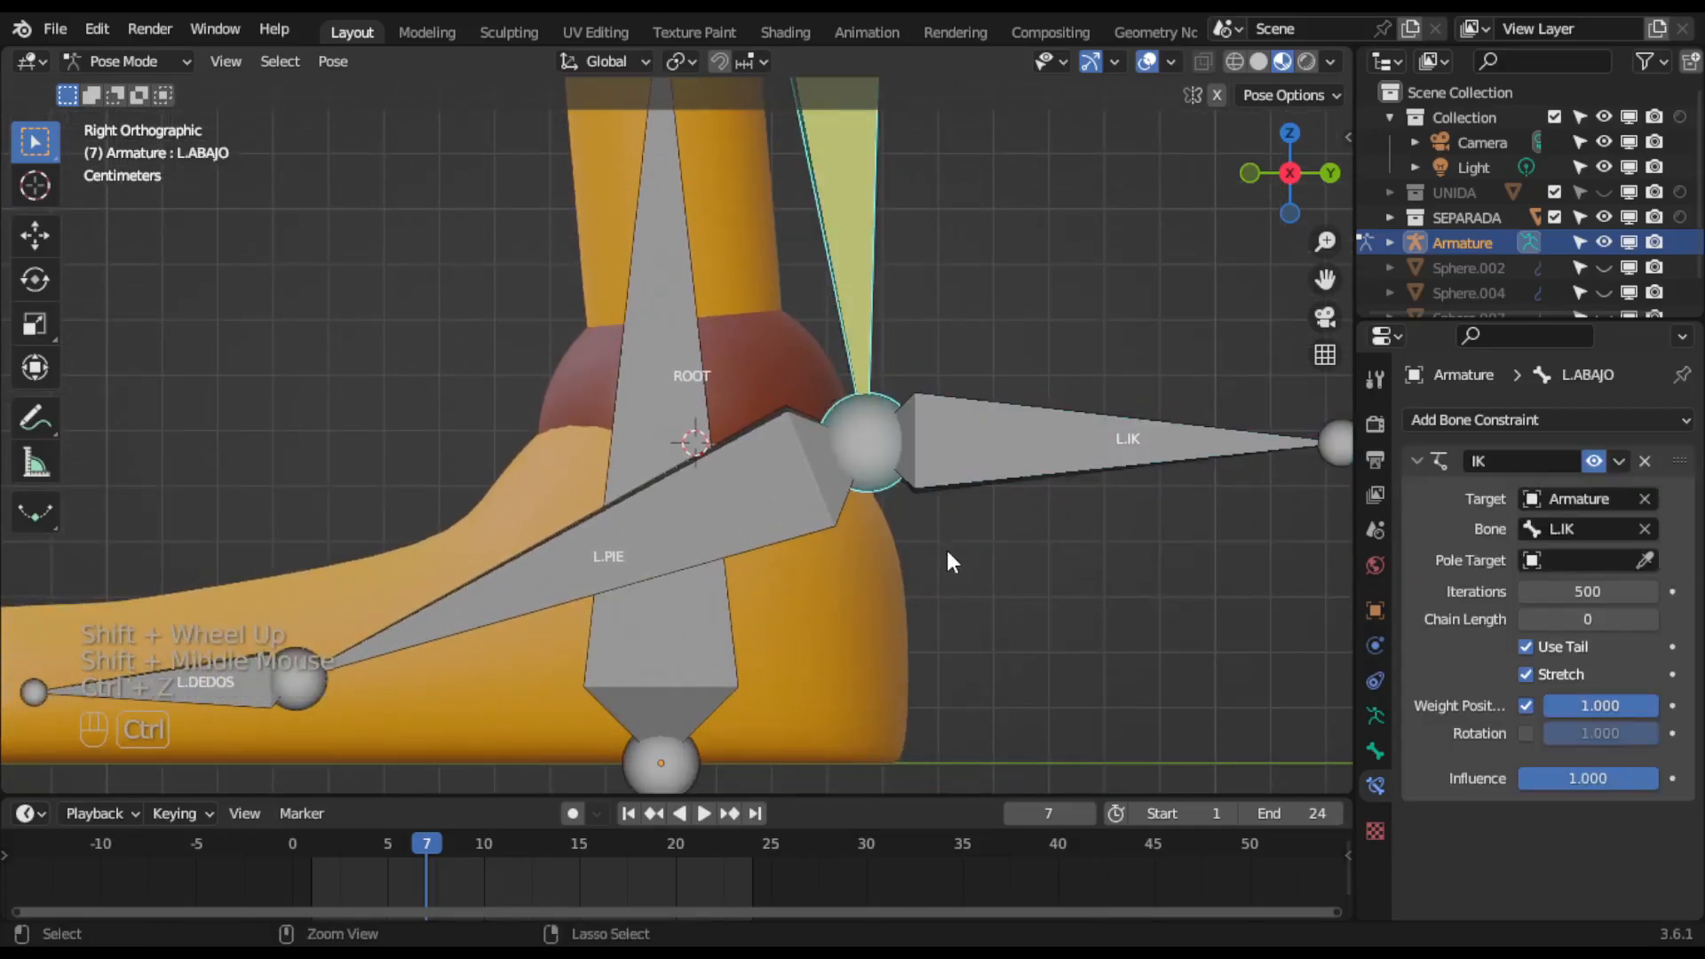
left_click(860, 442)
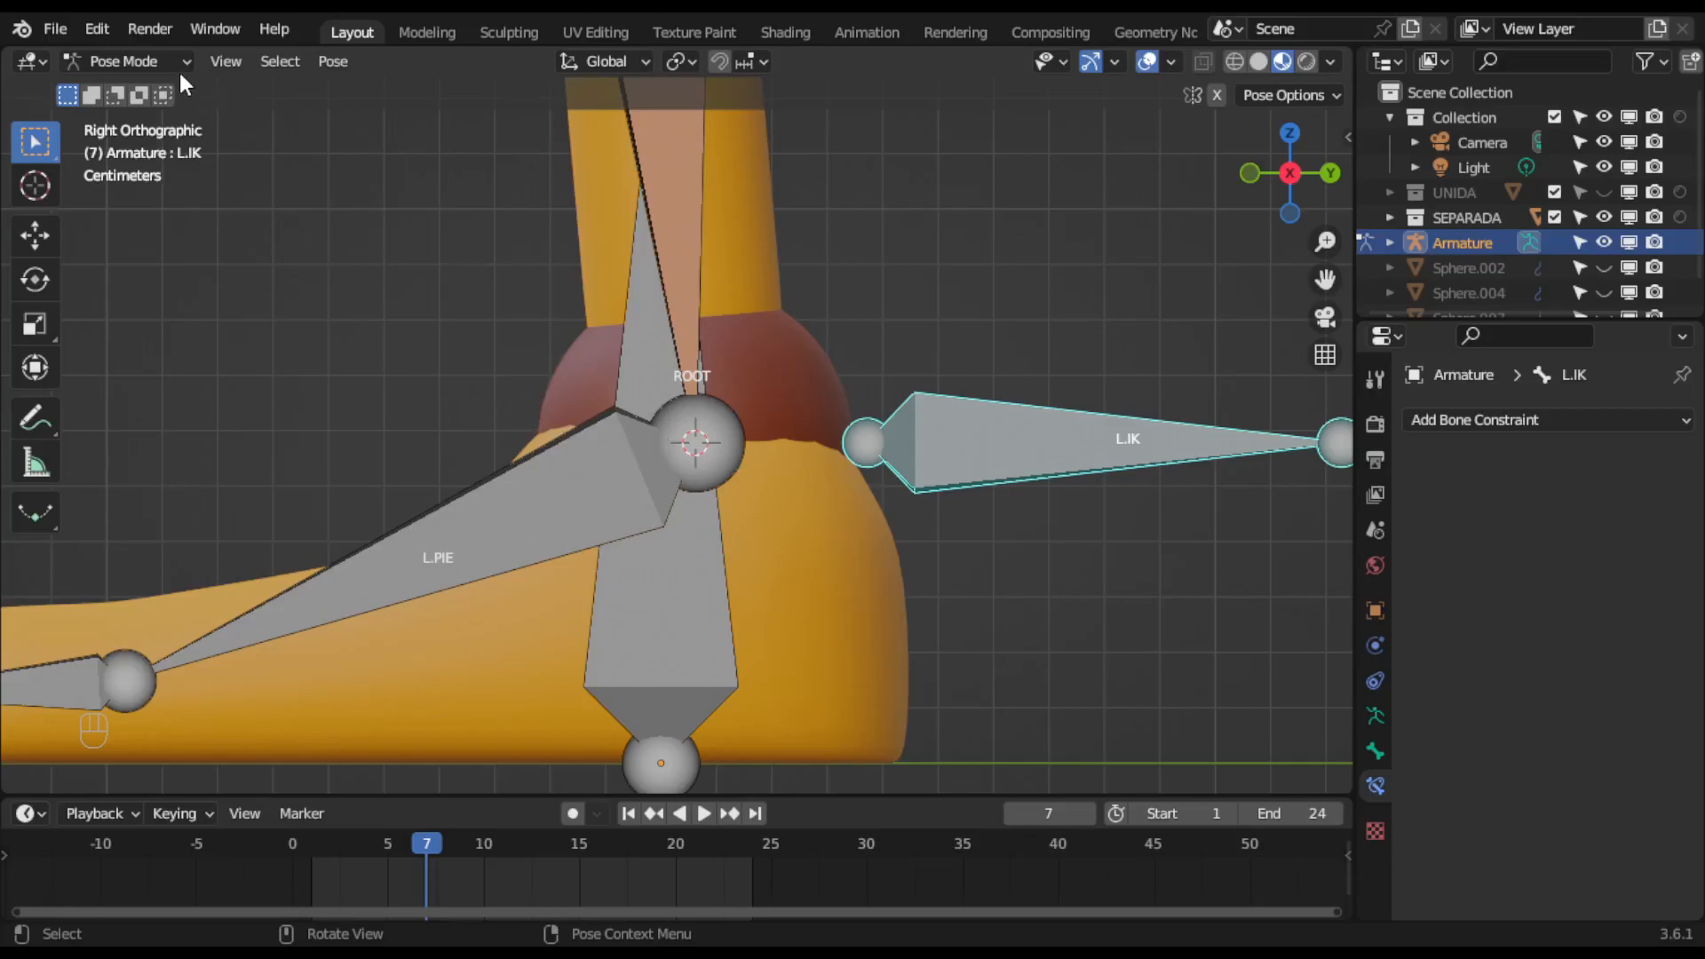
In Edit Mode, snap the head joint of the L.IK bone to the 3D cursor at the ankle.
left_click(149, 62)
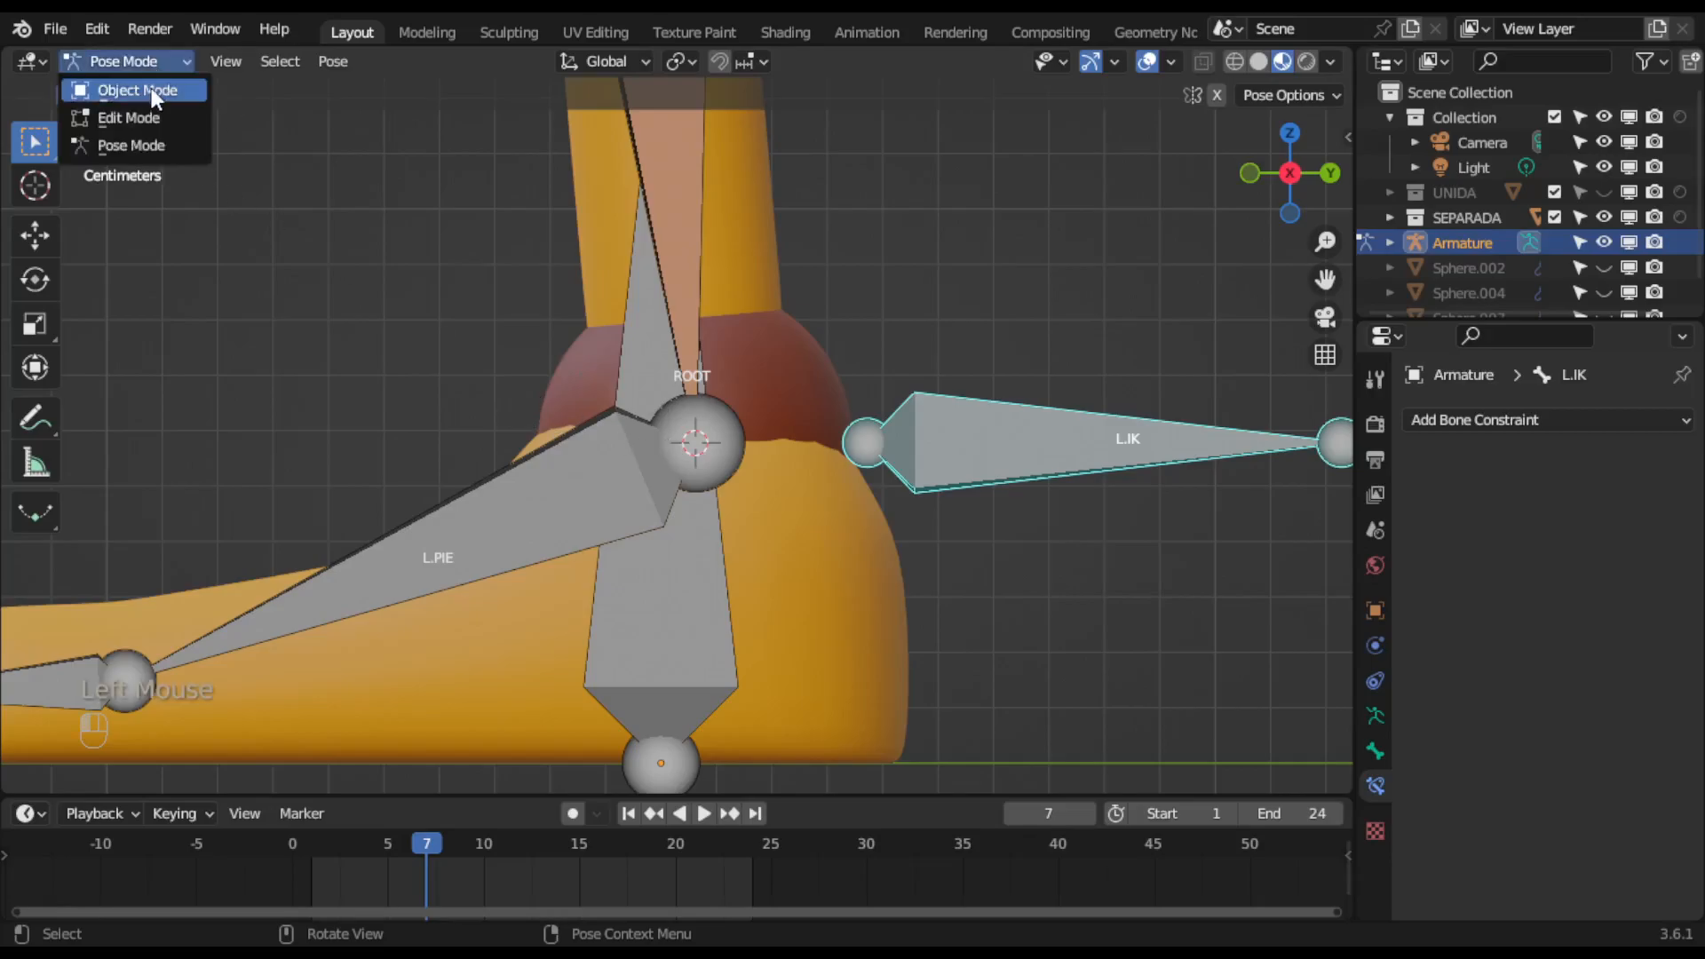
left_click(142, 114)
left_click(871, 444)
left_click(869, 448)
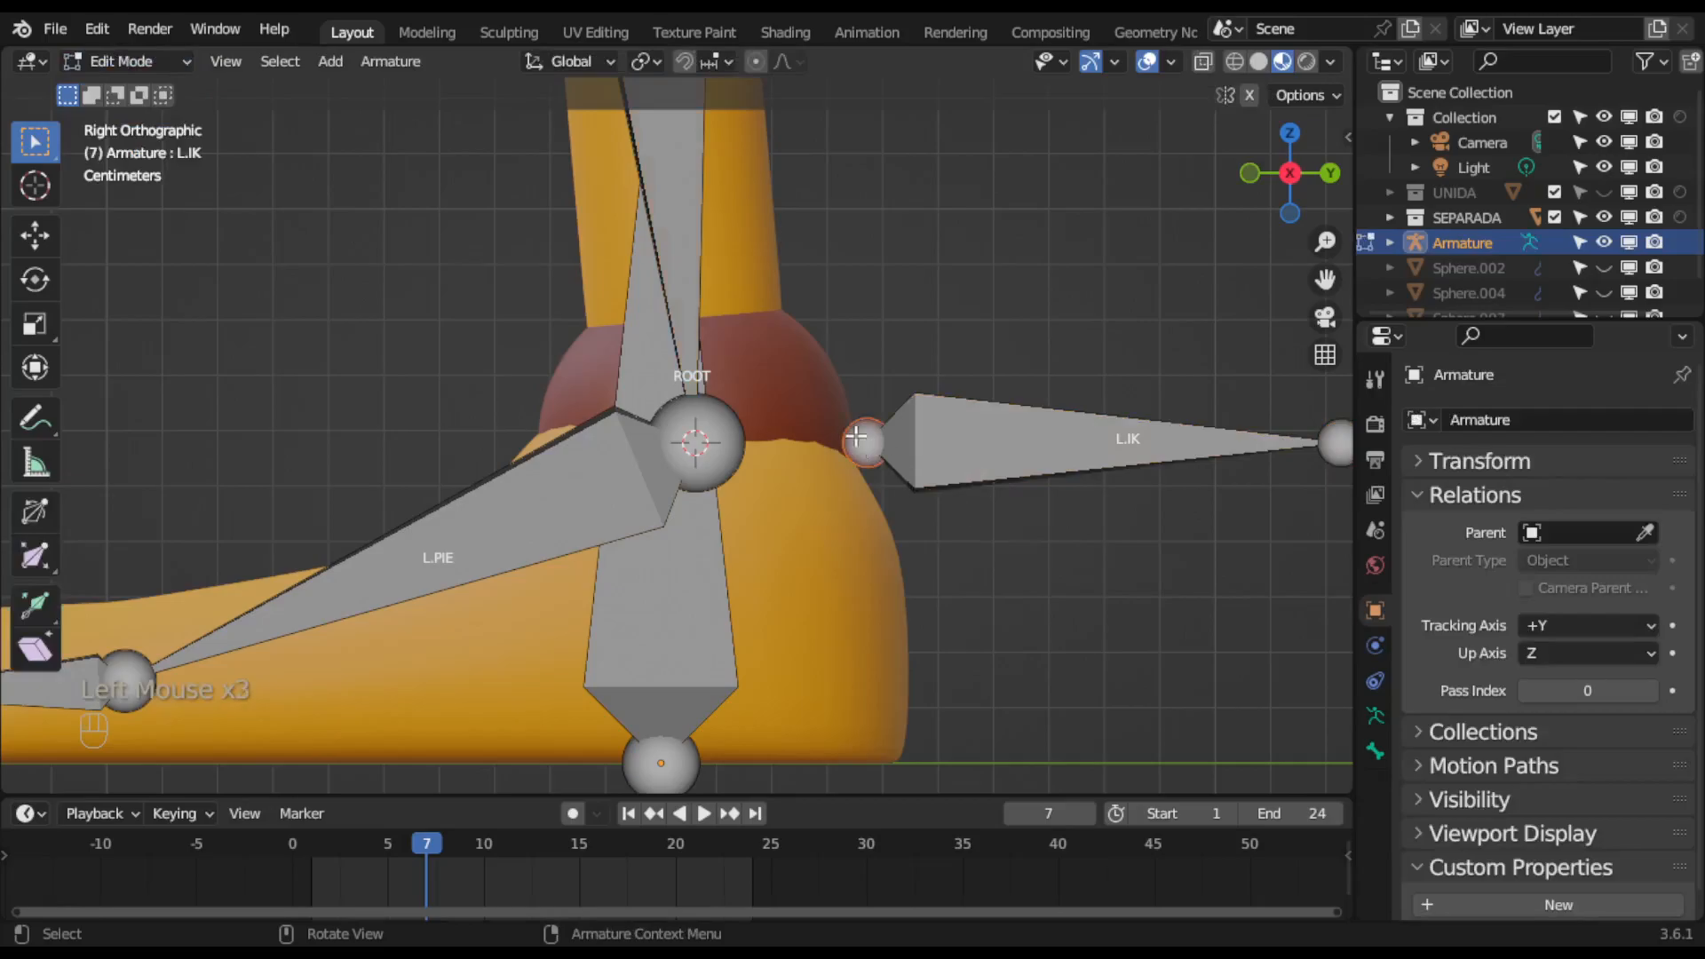
left_click(391, 61)
mouse_move(419, 141)
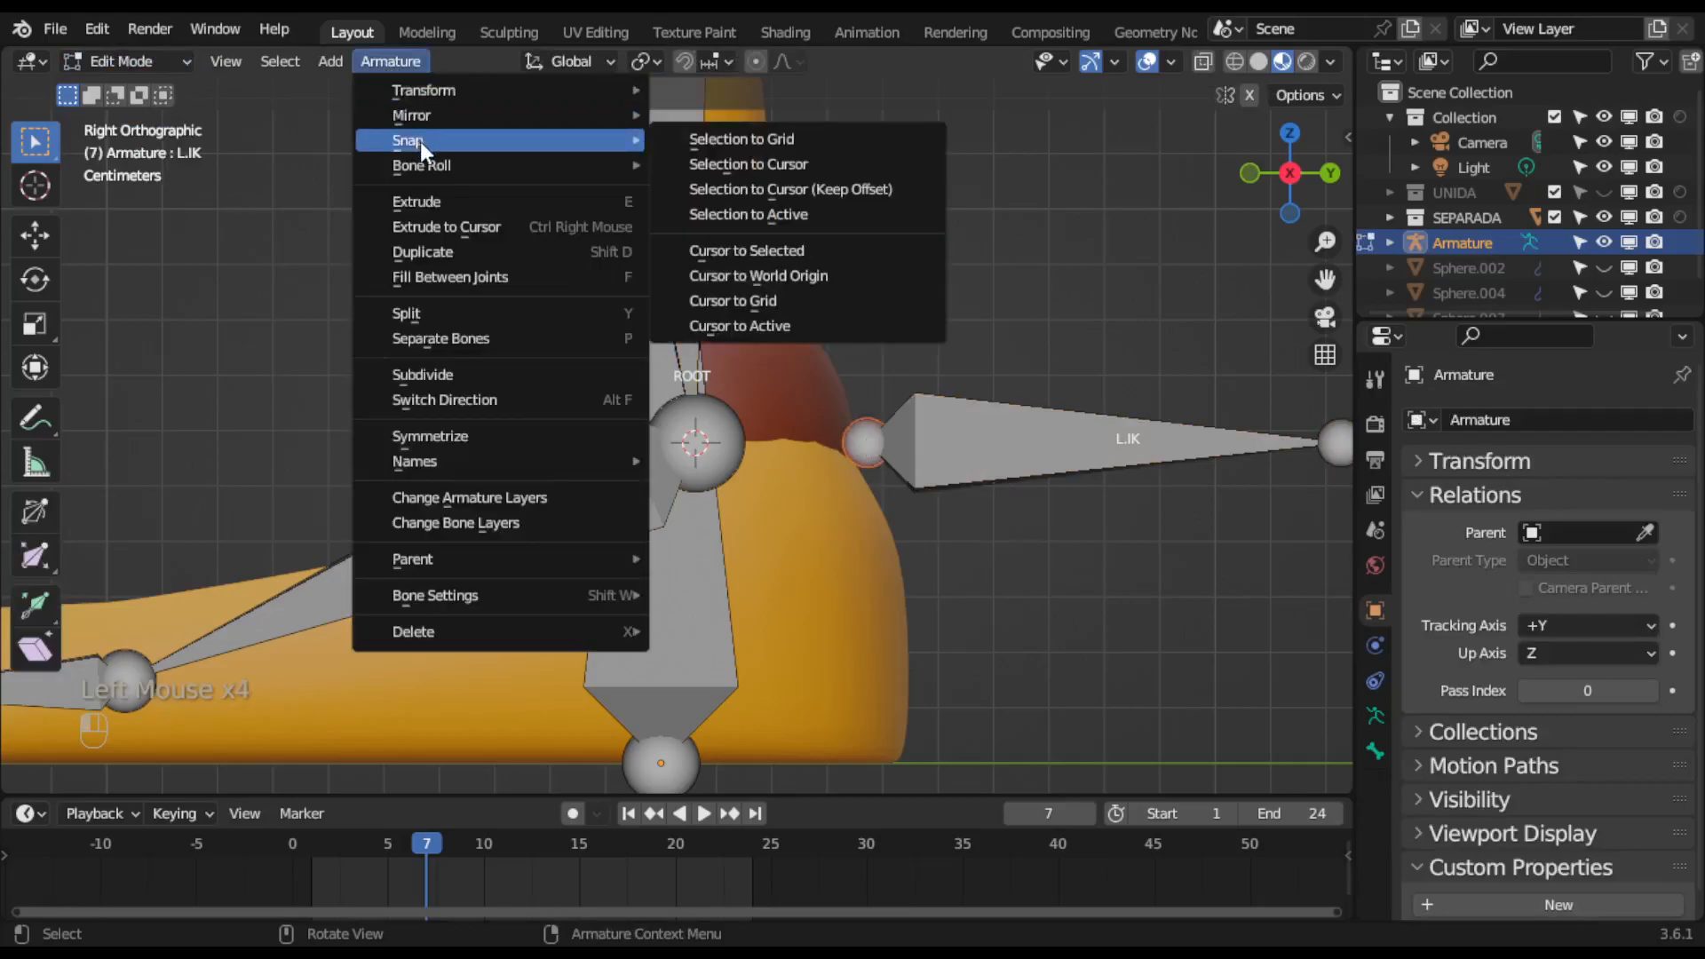
left_click(785, 175)
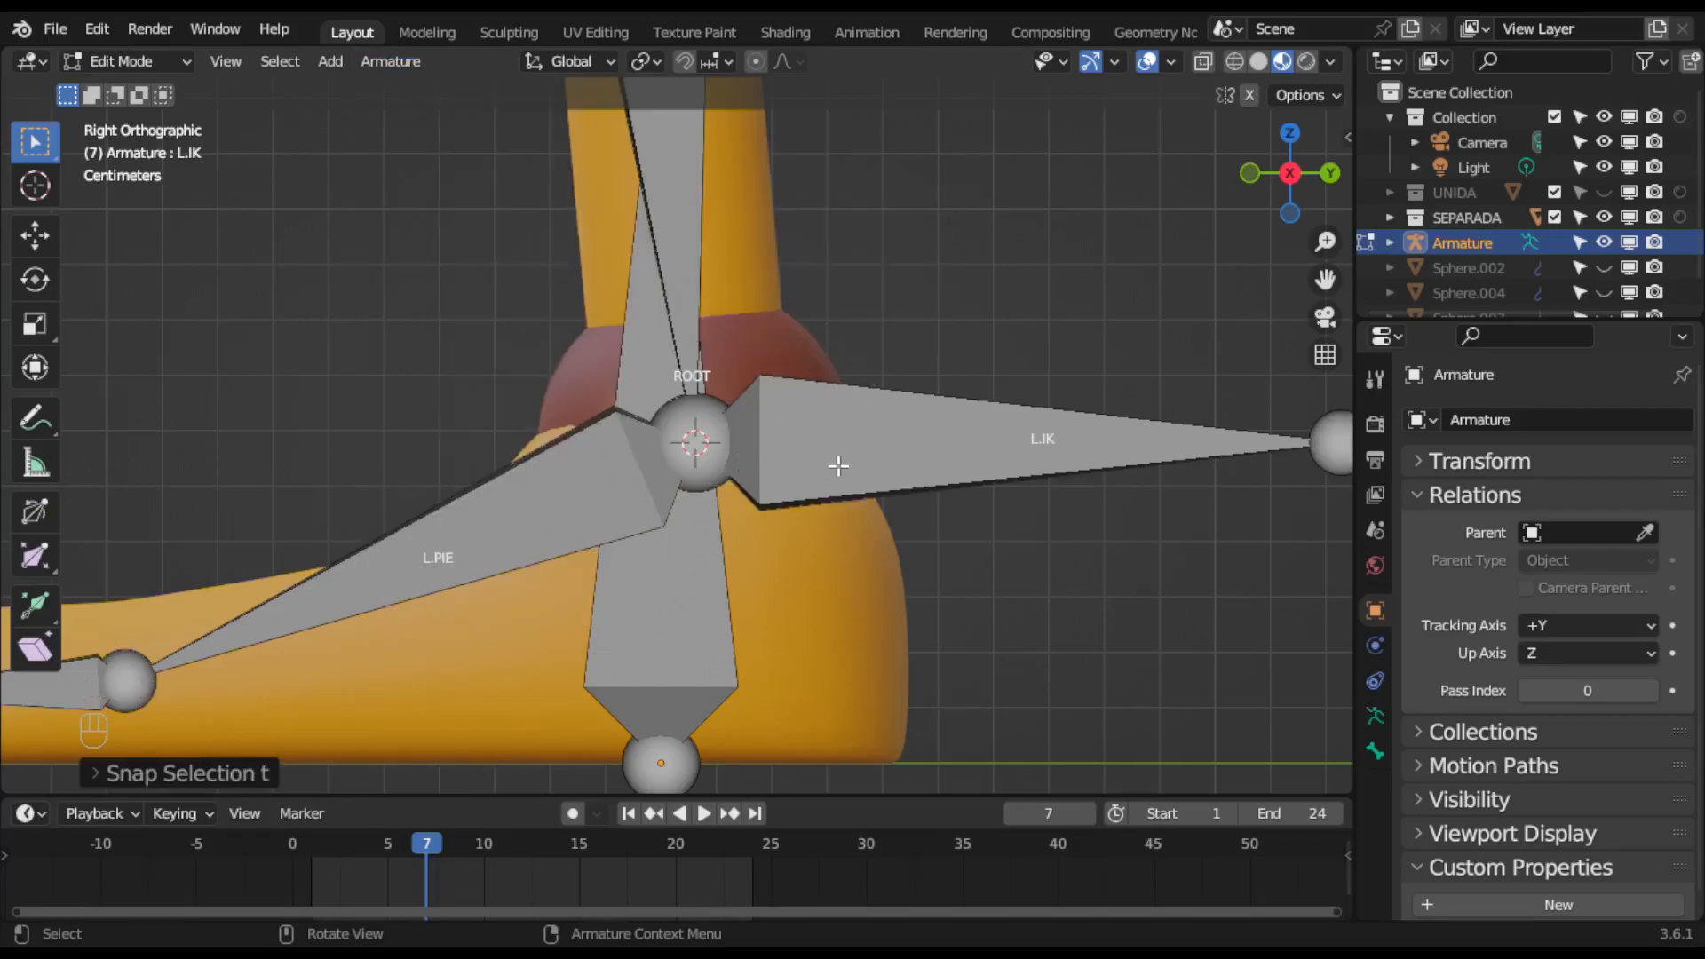
In Pose Mode, set the target bone of L.ABAJO's IK constraint to L.IK.
left_click(683, 217)
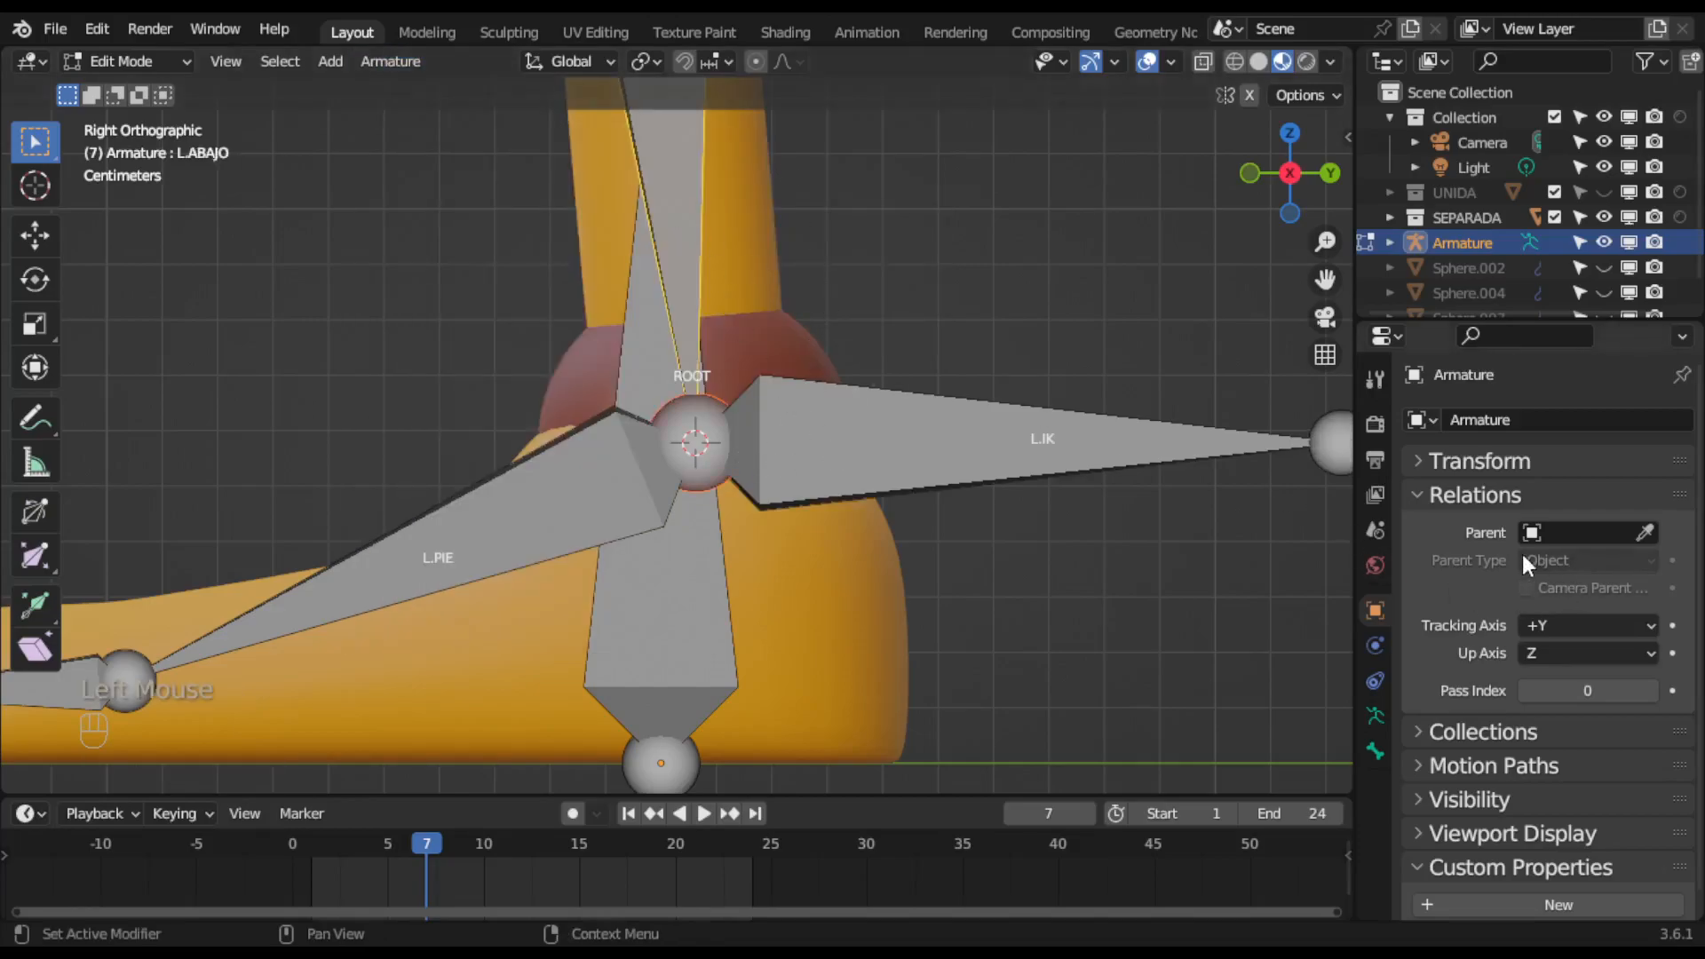
left_click(146, 57)
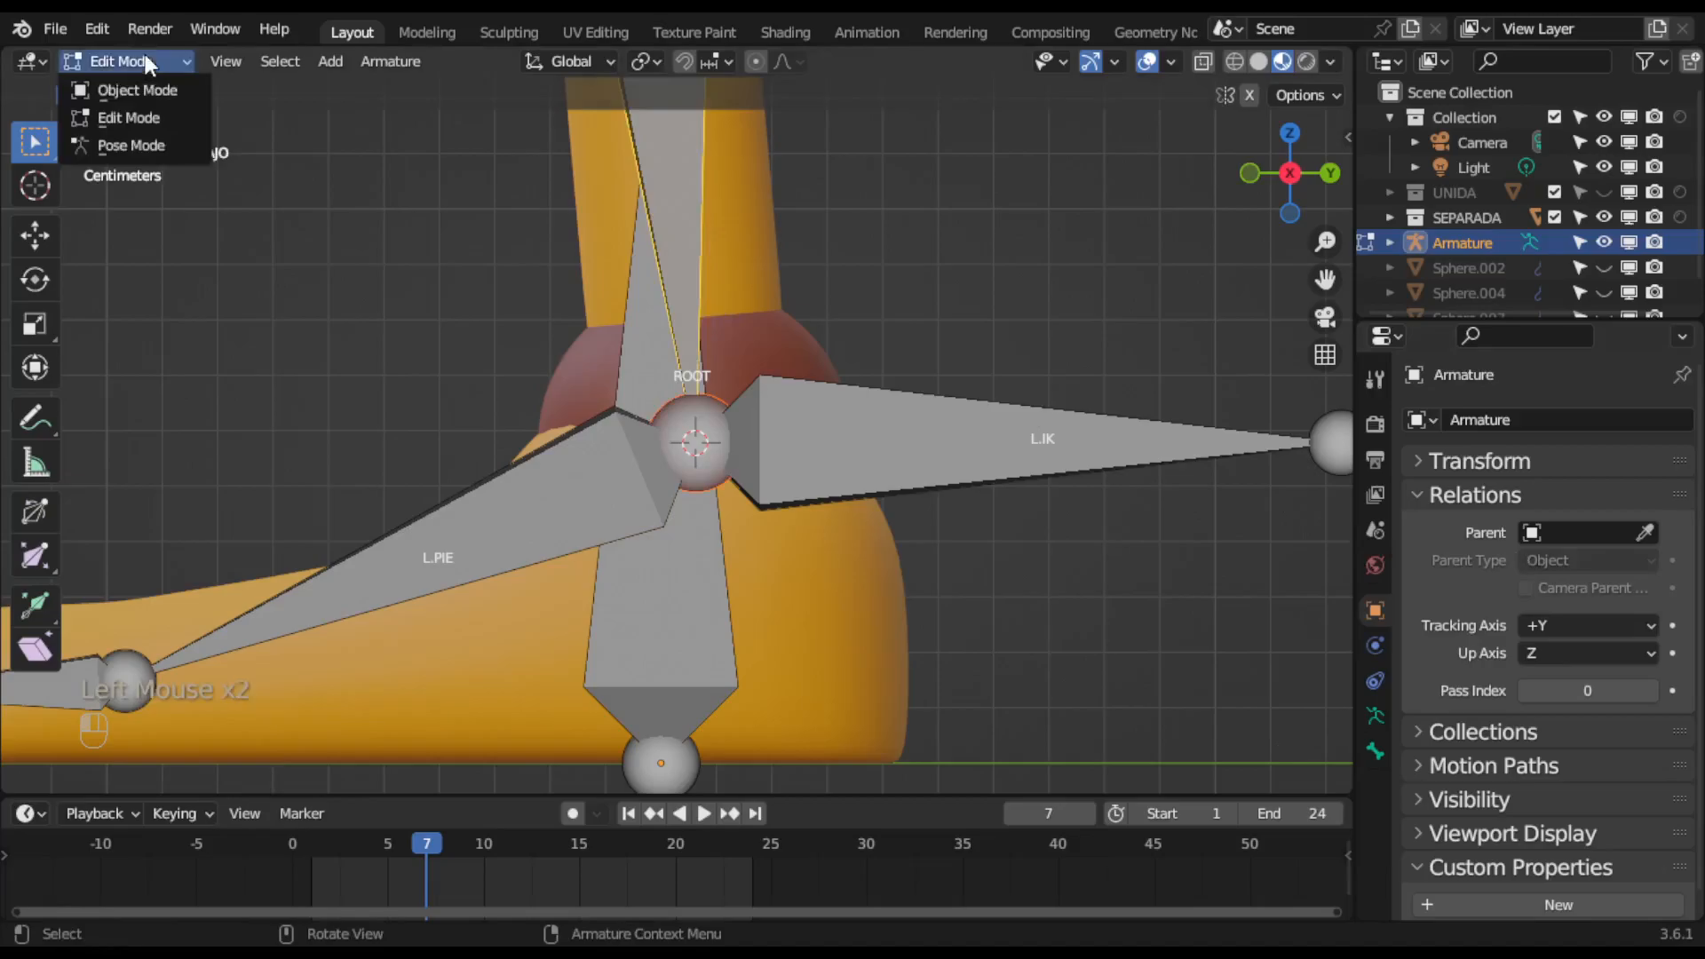
left_click(147, 144)
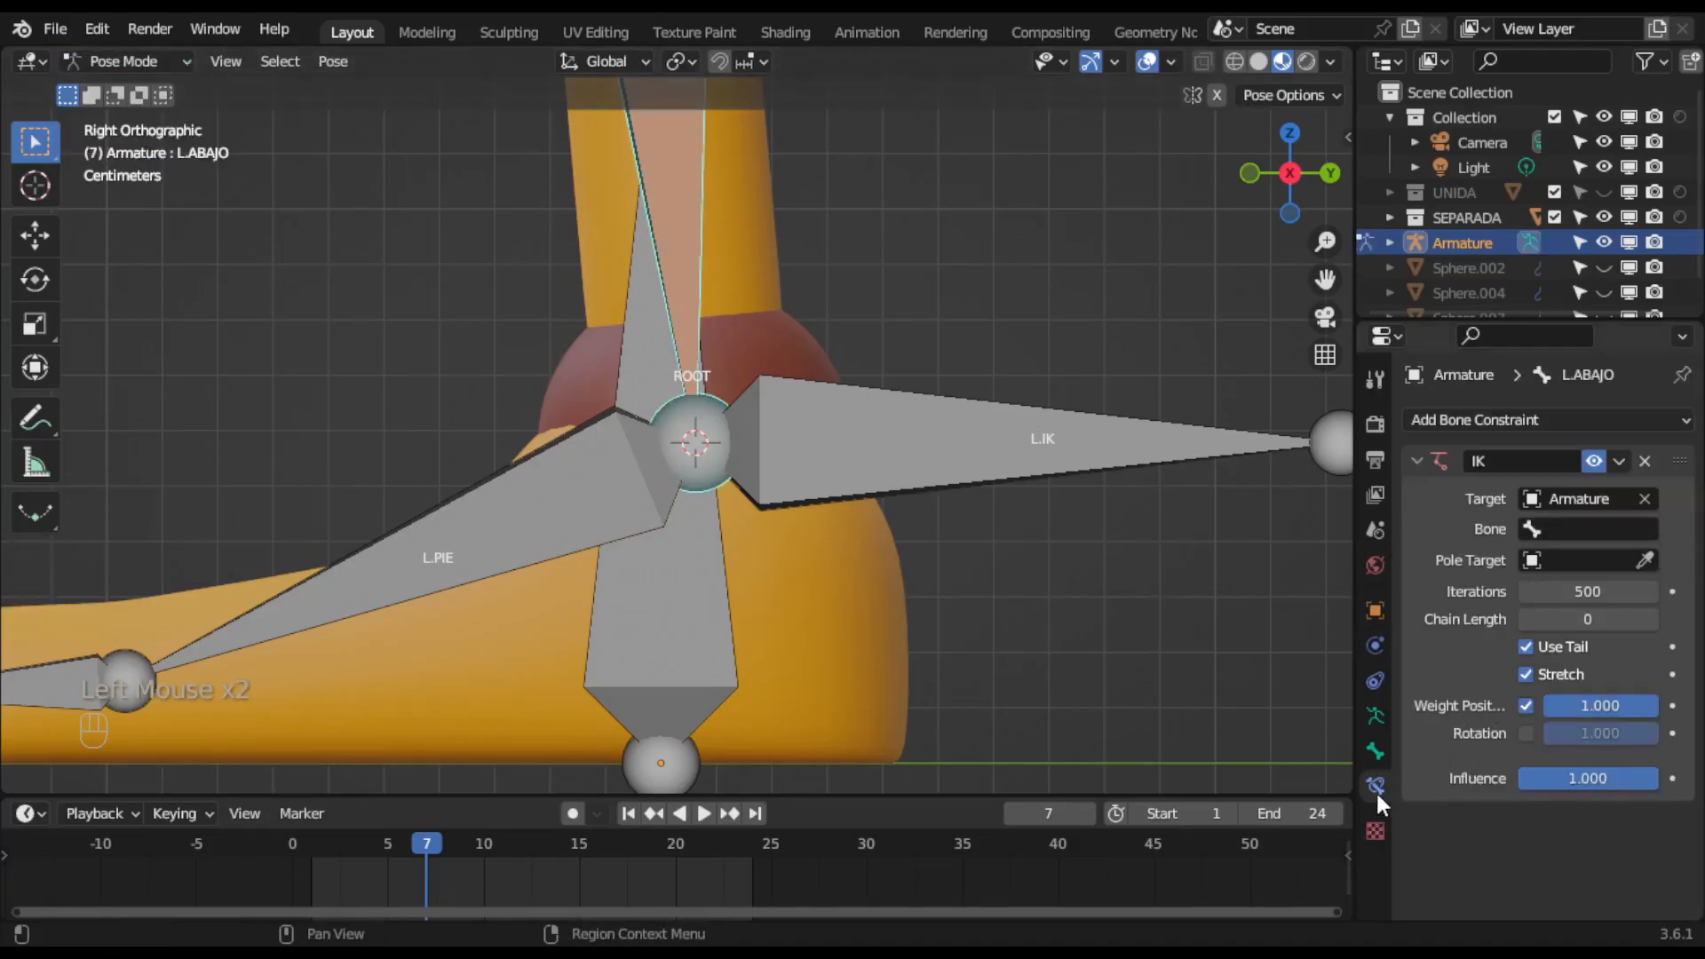
left_click(1584, 528)
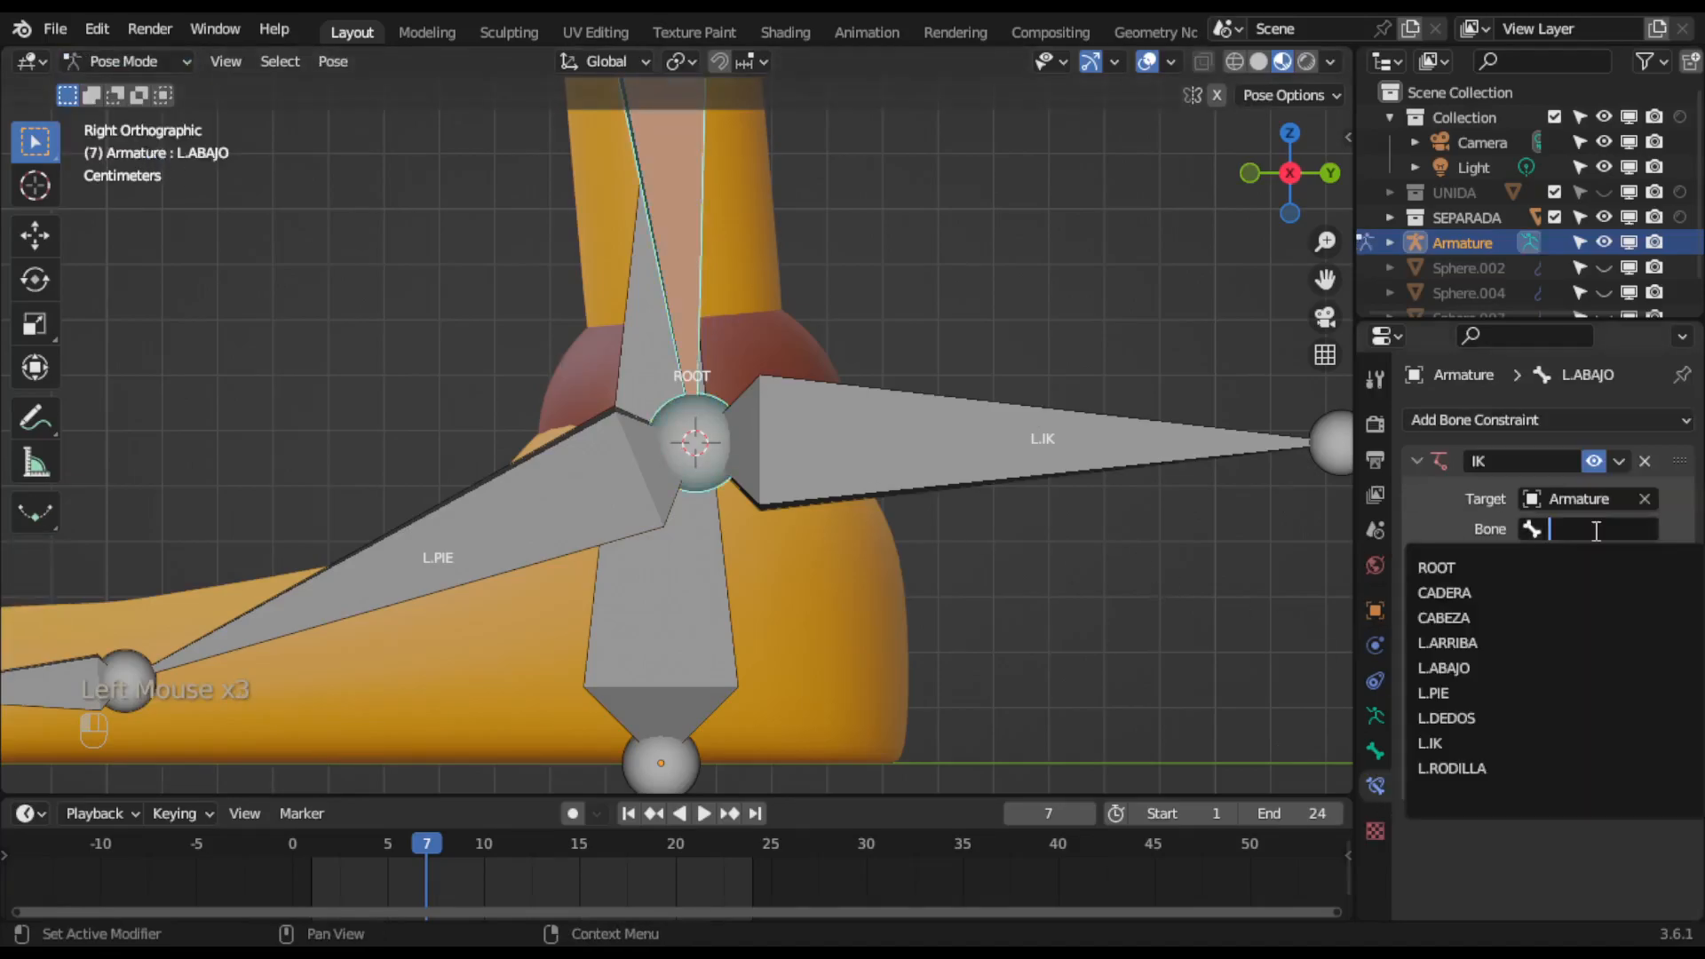
left_click(1491, 742)
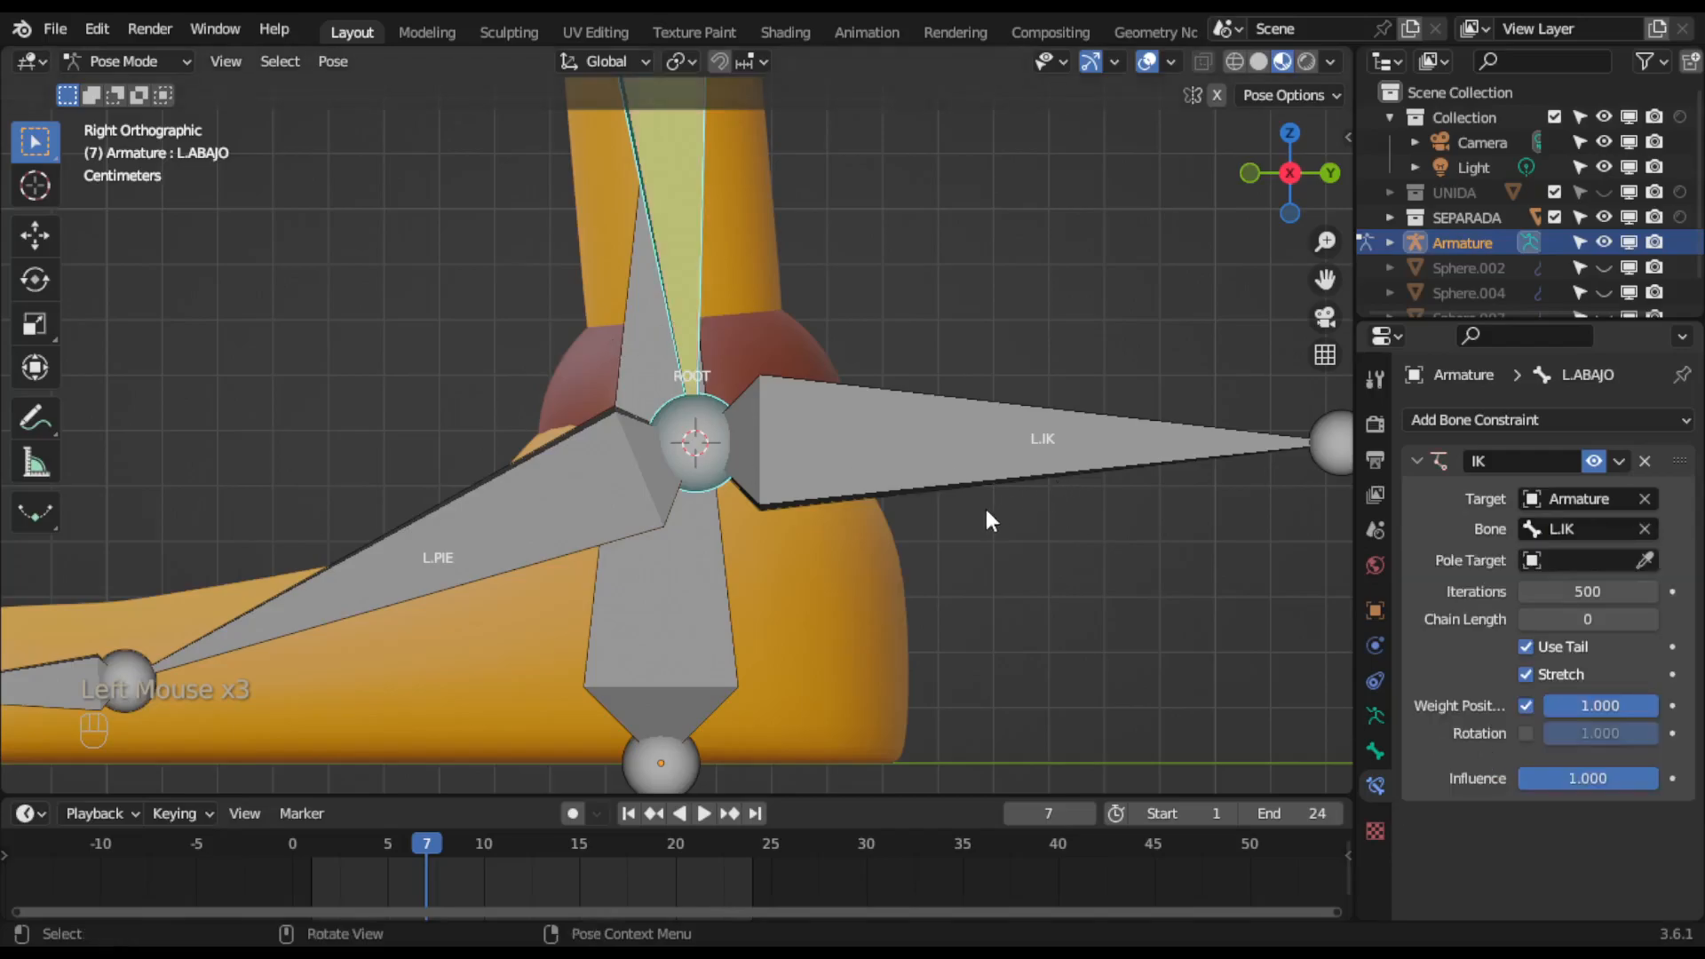
Move the L.IK bone upward to test how the left leg and foot follow, and cancel the move.
scroll(978, 518, "down", 3)
scroll(779, 472, "up", 4)
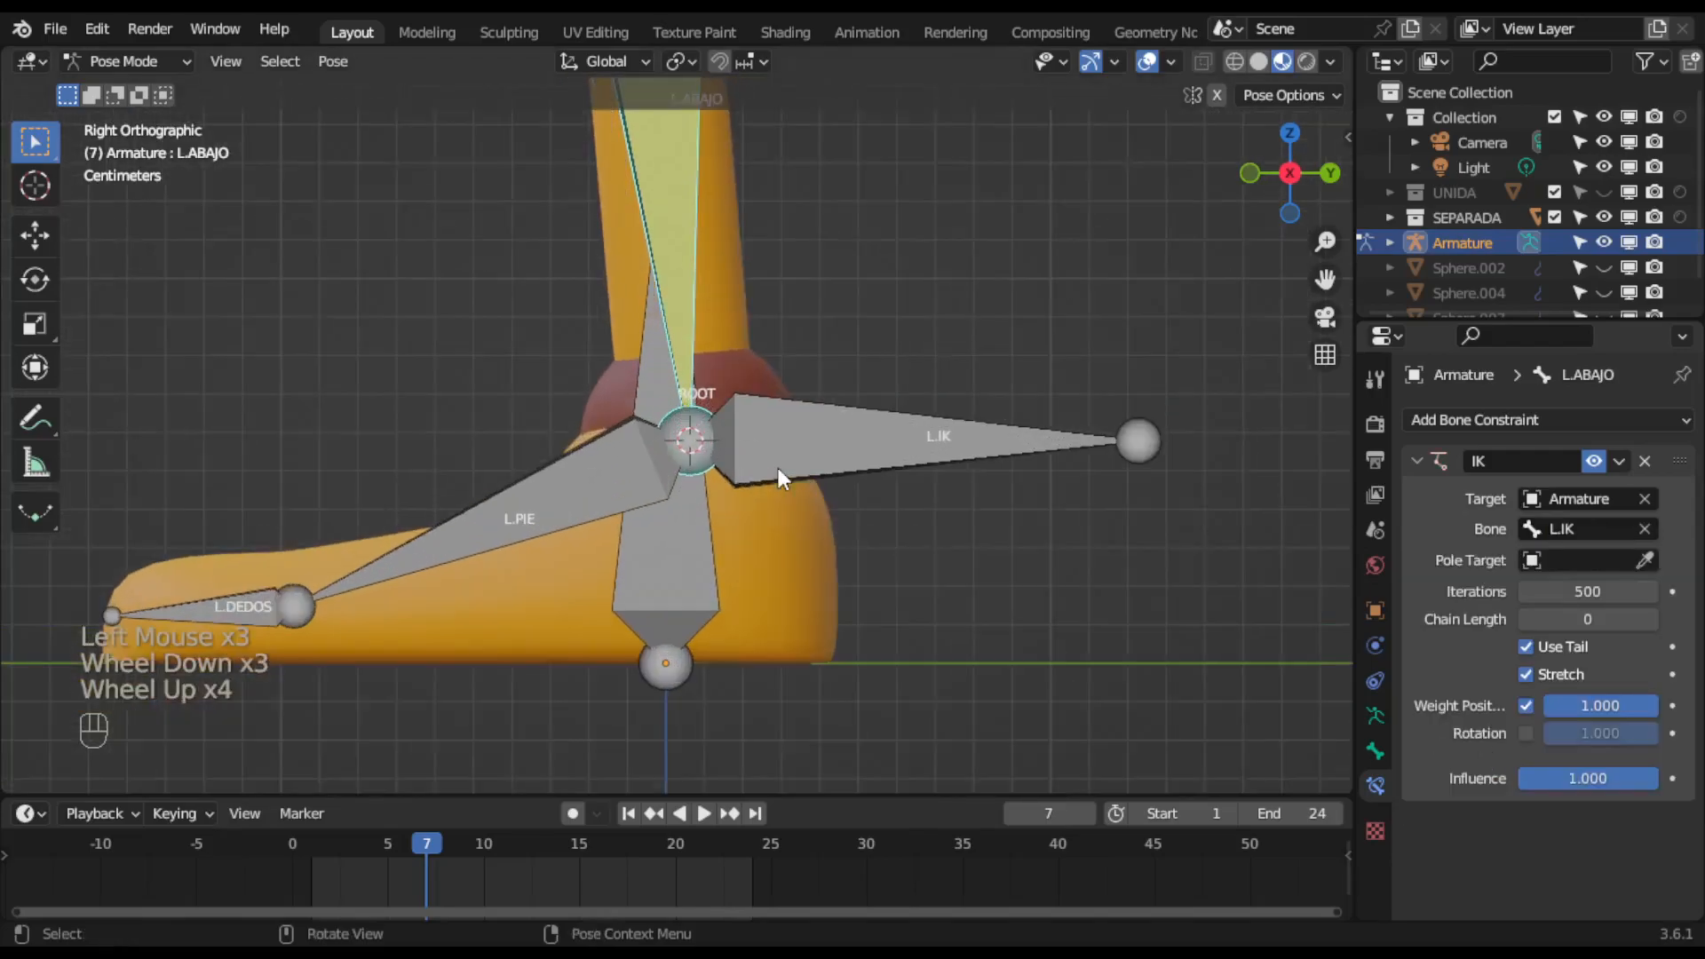
middle_click_drag(778, 467, 794, 530, "shift")
left_click(843, 519)
key("g")
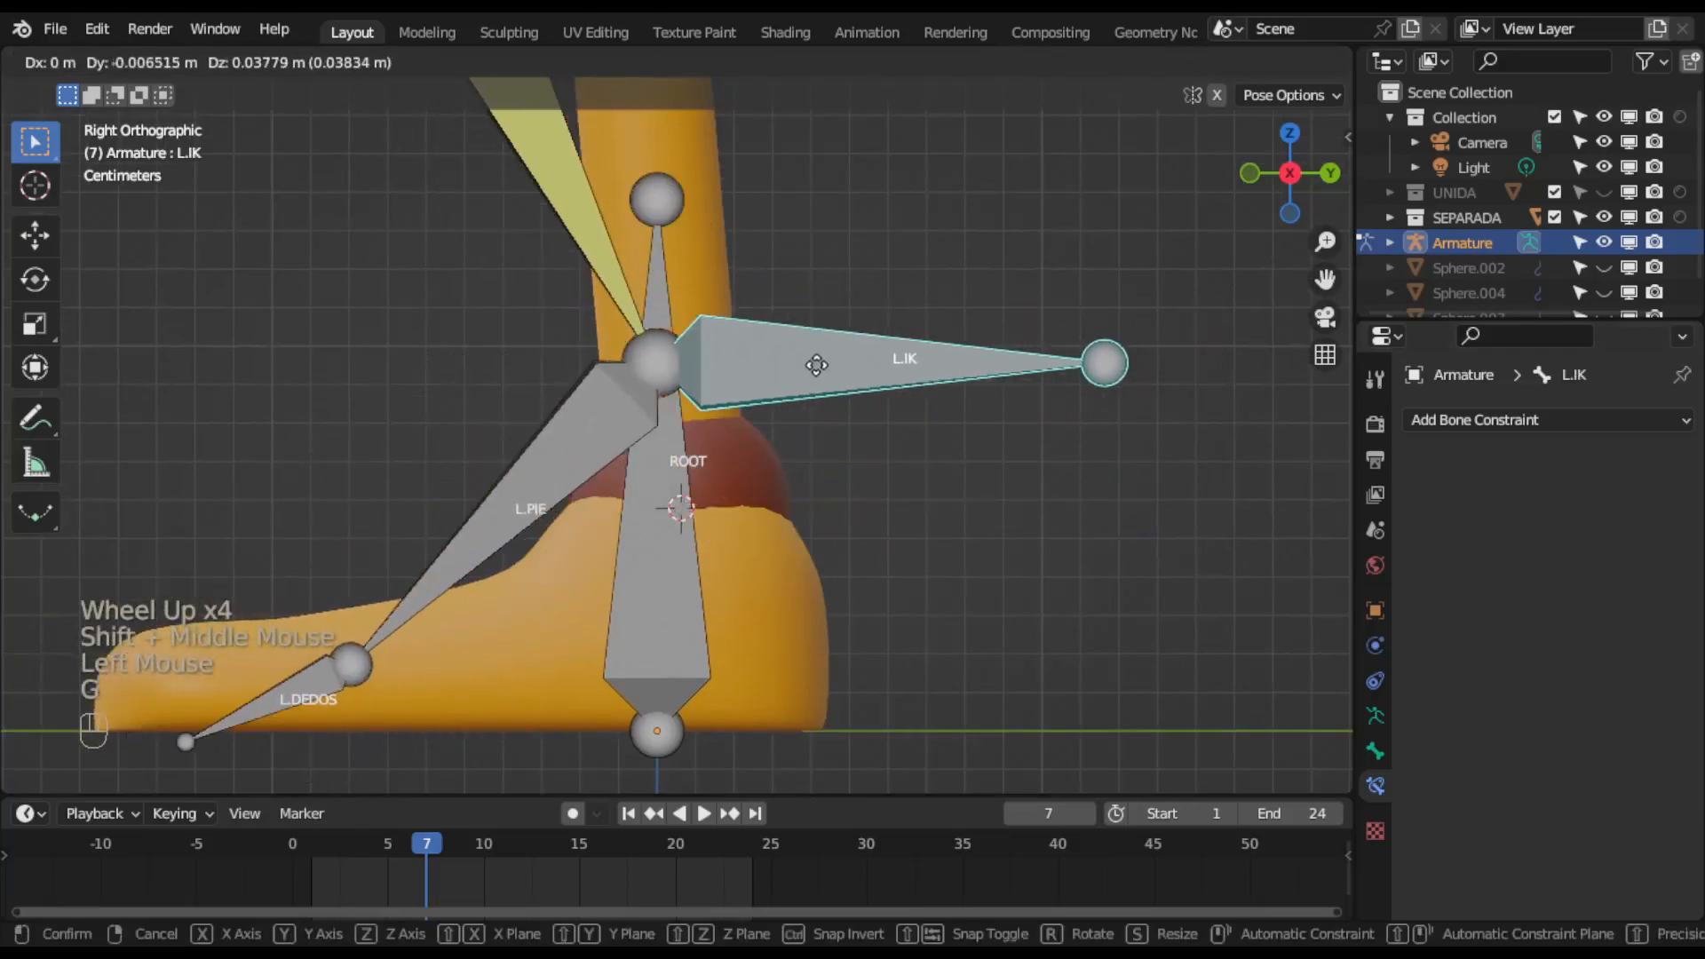
right_click(816, 364)
Set the pole target of L.ABAJO's IK constraint to Armature and its pole bone to L.RODILLA.
scroll(815, 373, "down", 1)
middle_click_drag(815, 363, 829, 426)
middle_click_drag(814, 335, 865, 558, "shift")
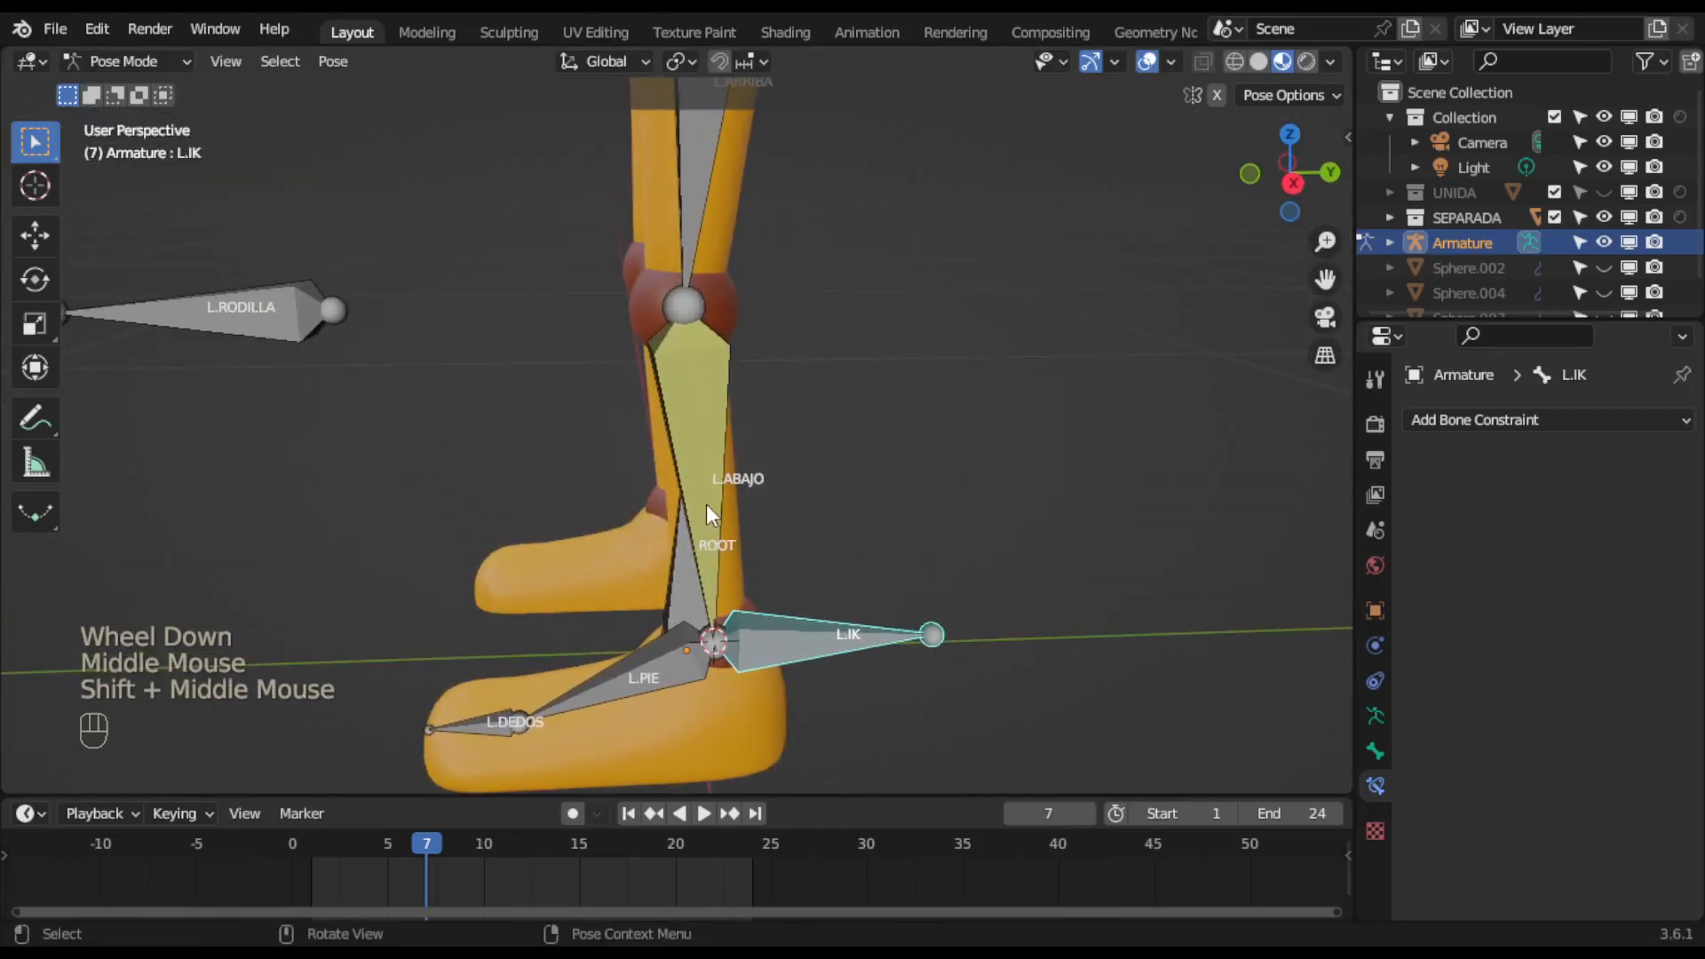
left_click(715, 457)
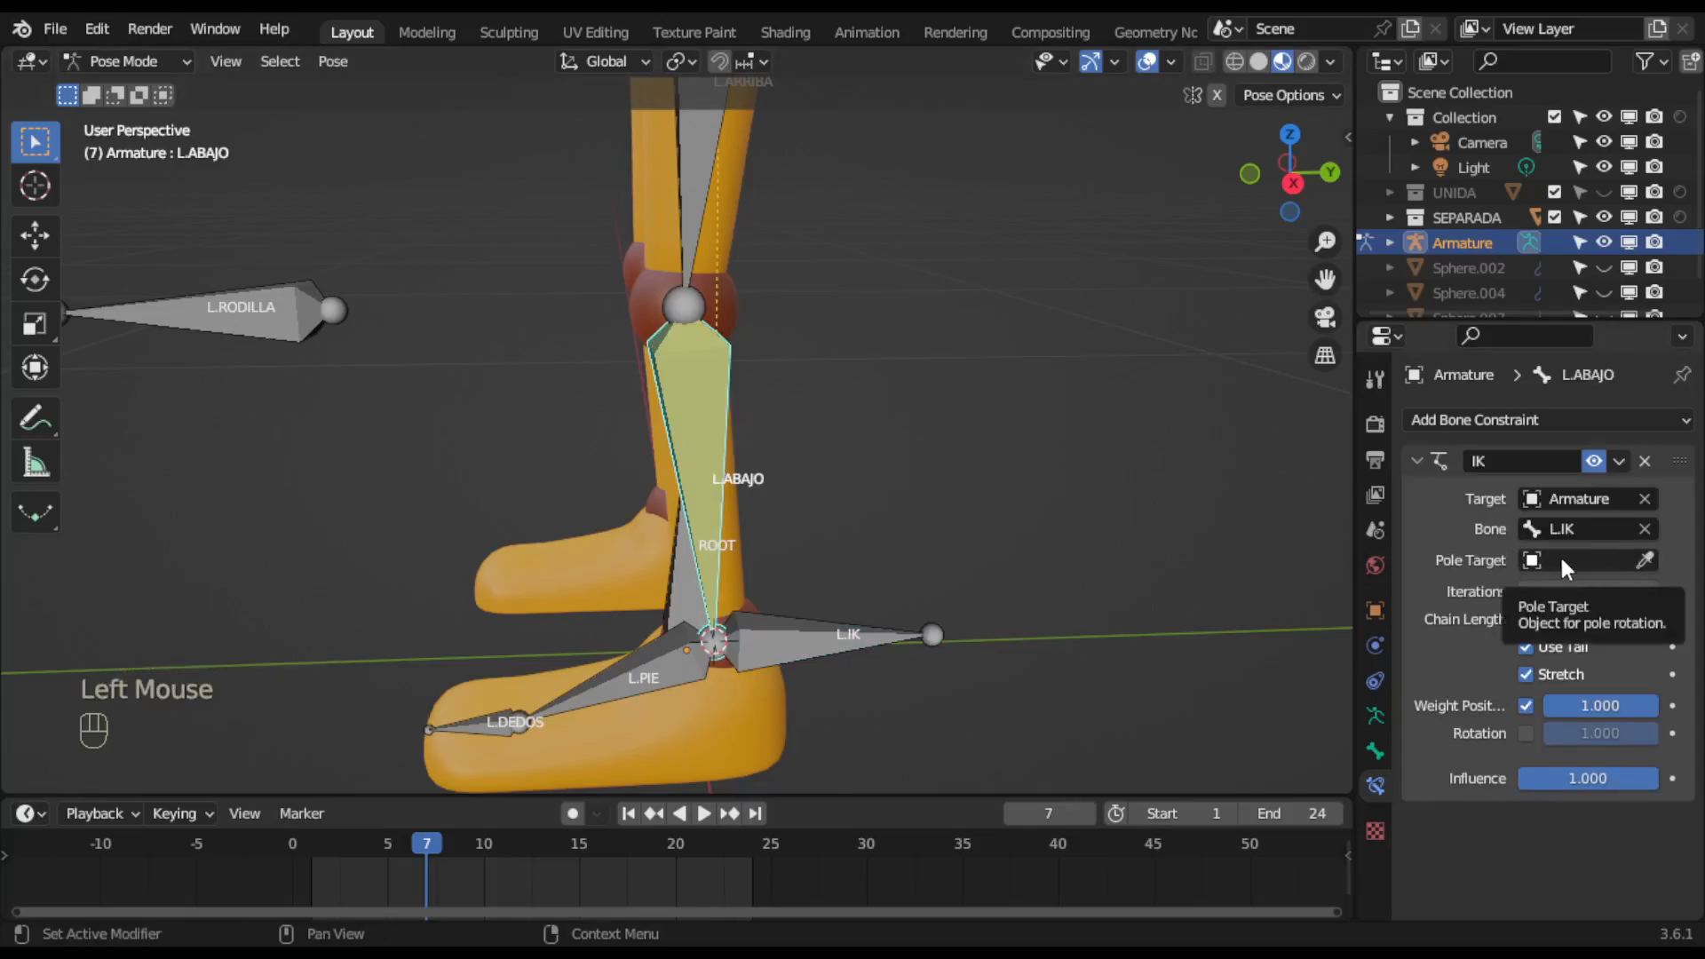
left_click(1606, 561)
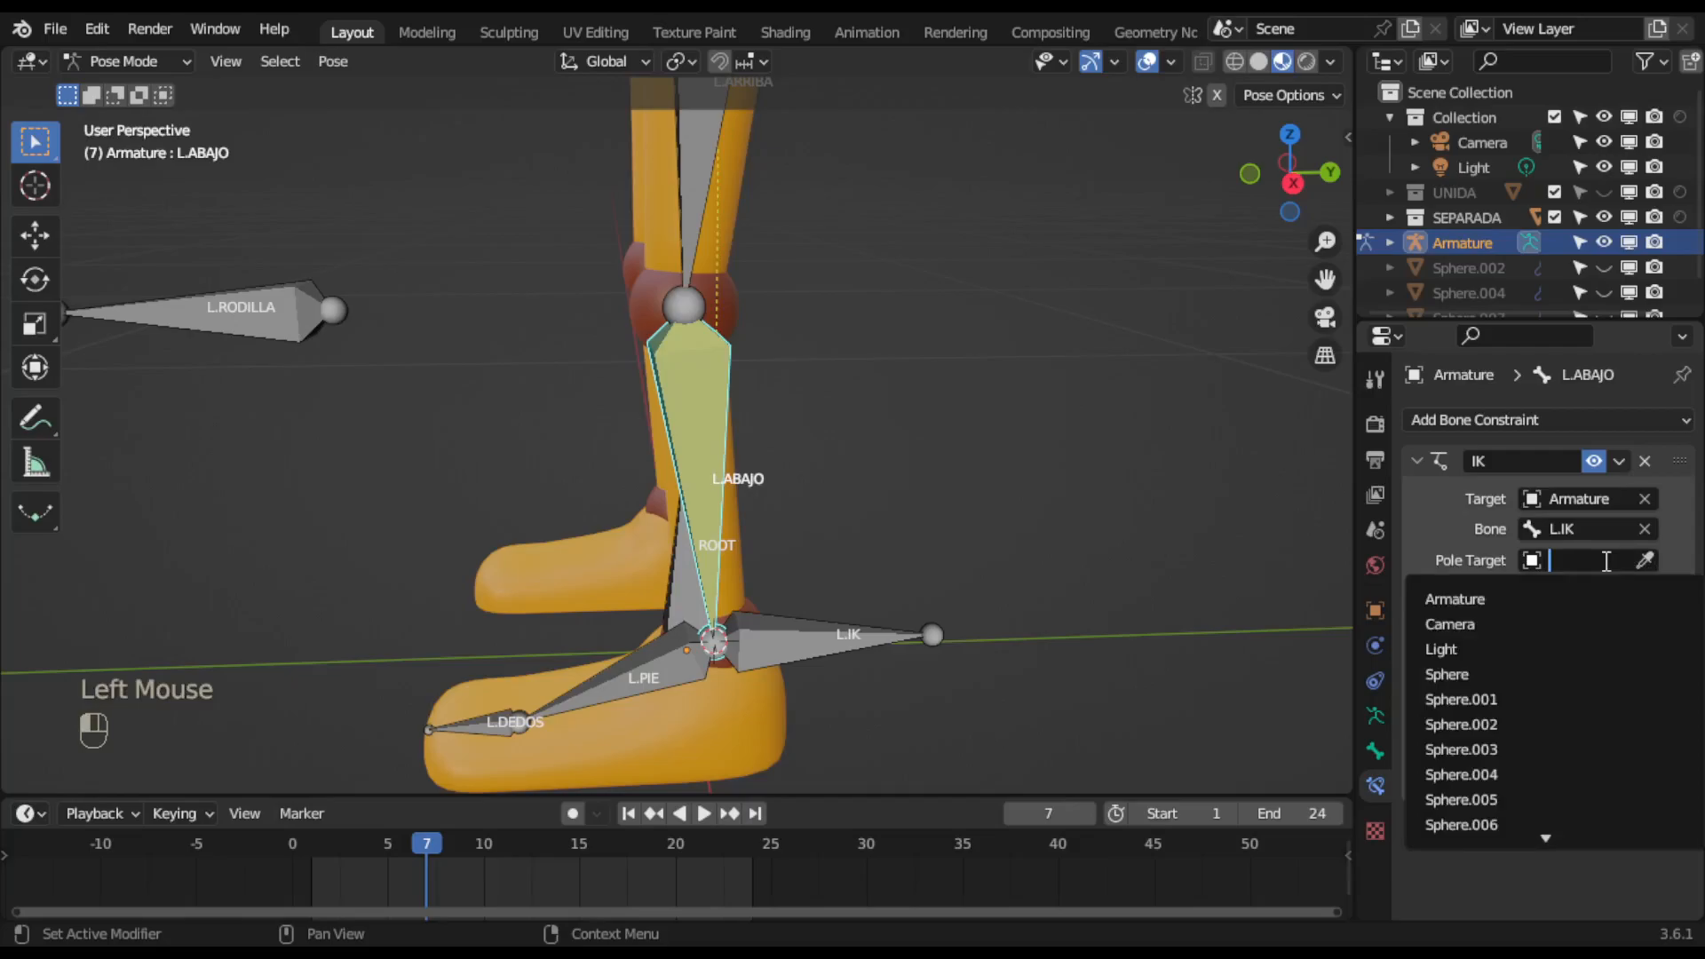
scroll(1563, 799, "down", 1)
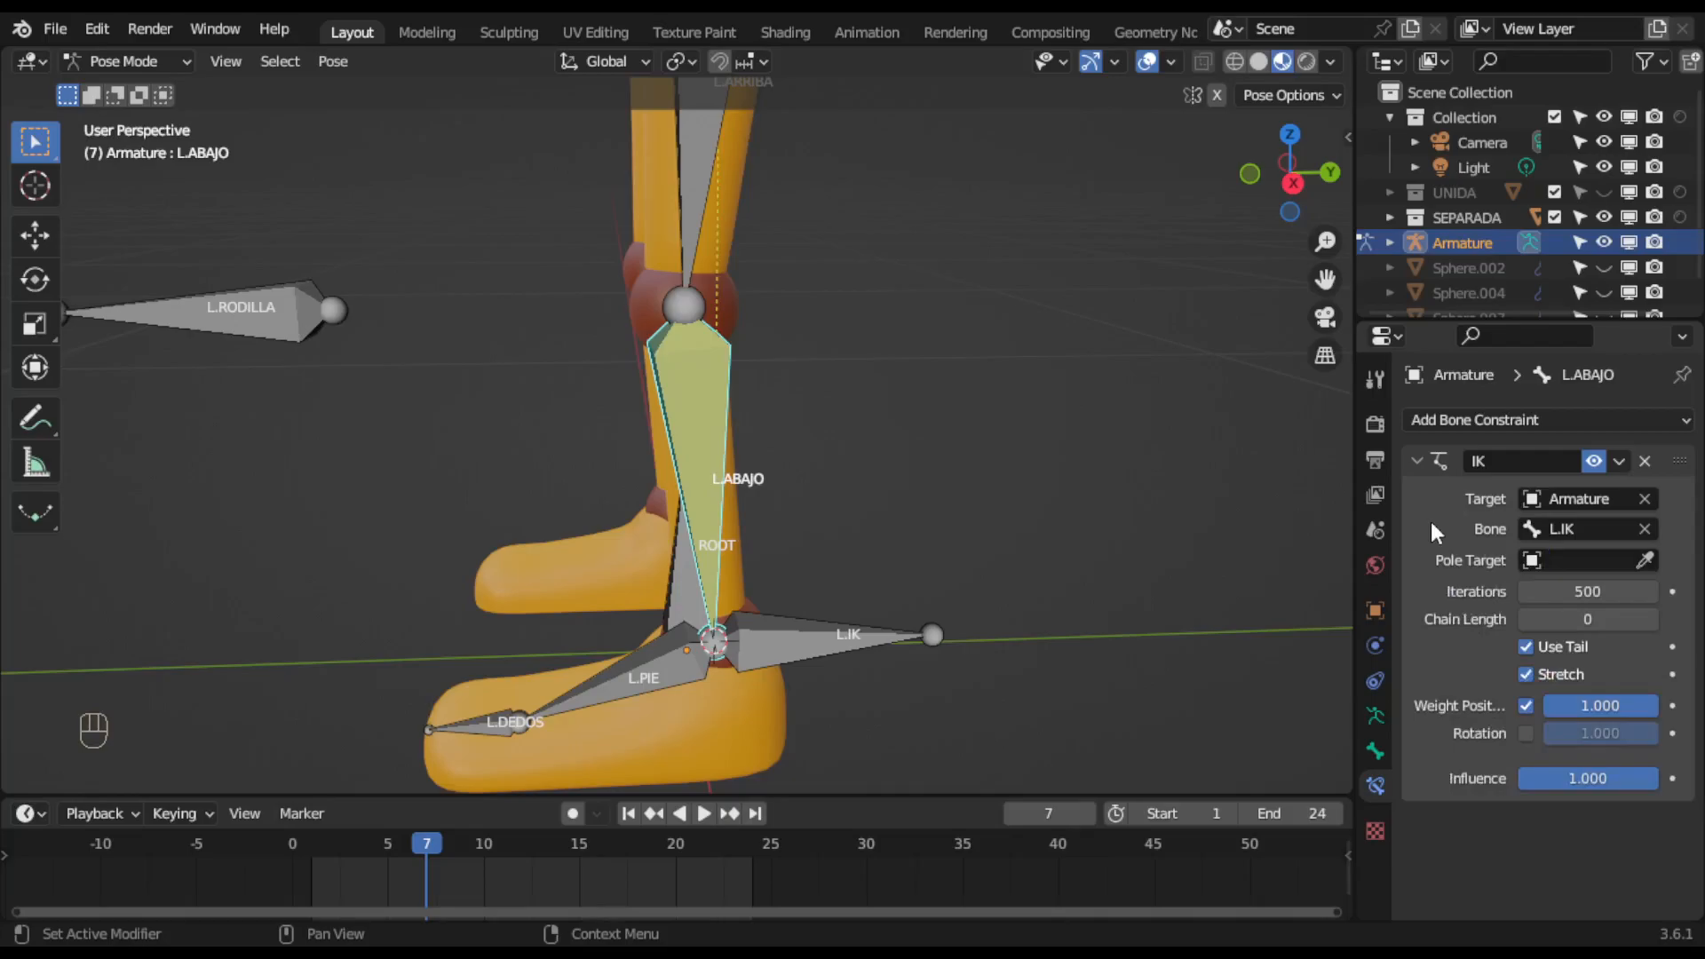
left_click(1644, 559)
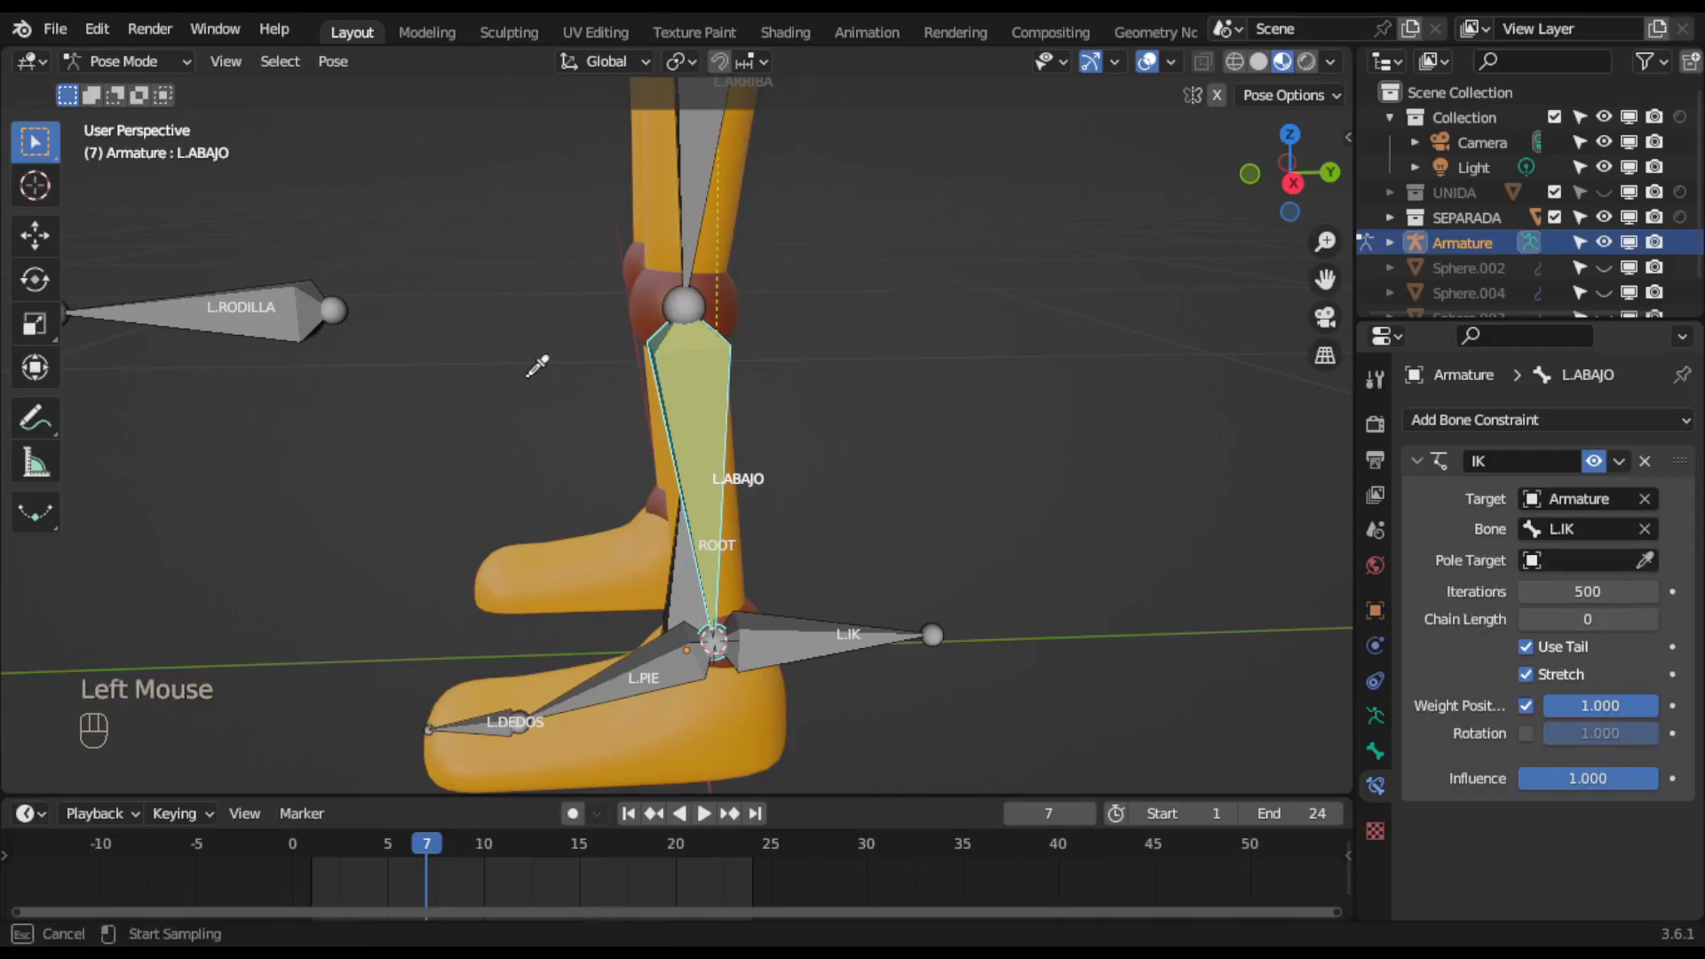
left_click(299, 316)
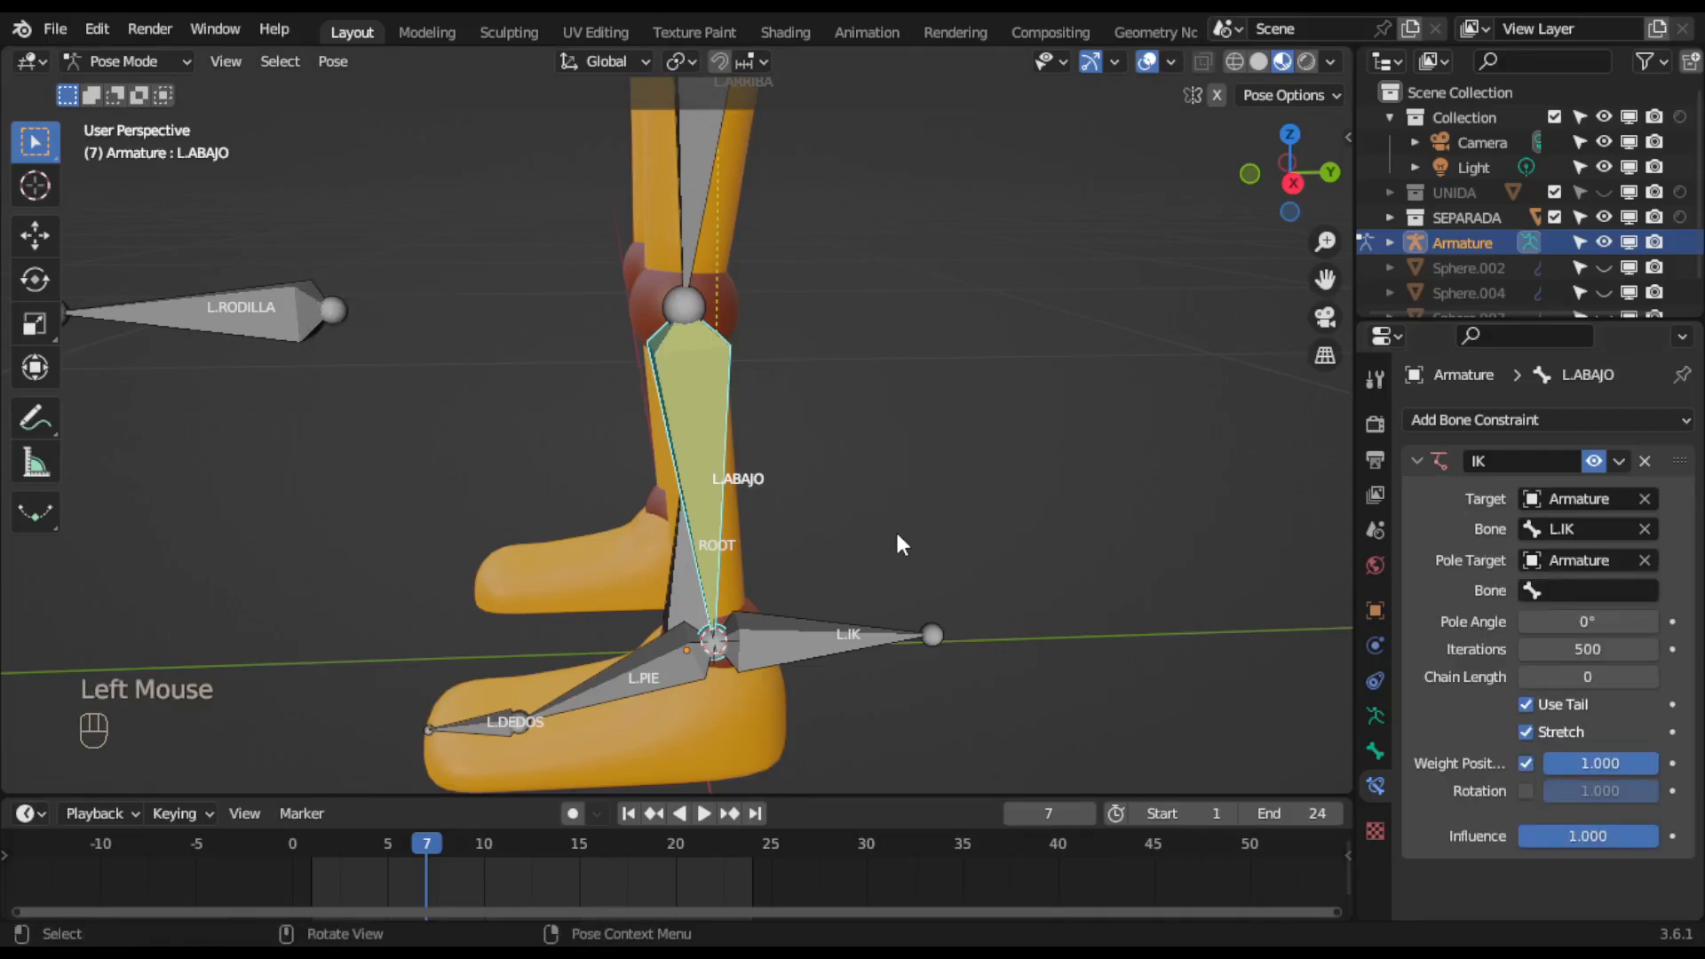
left_click(1578, 562)
left_click(1552, 593)
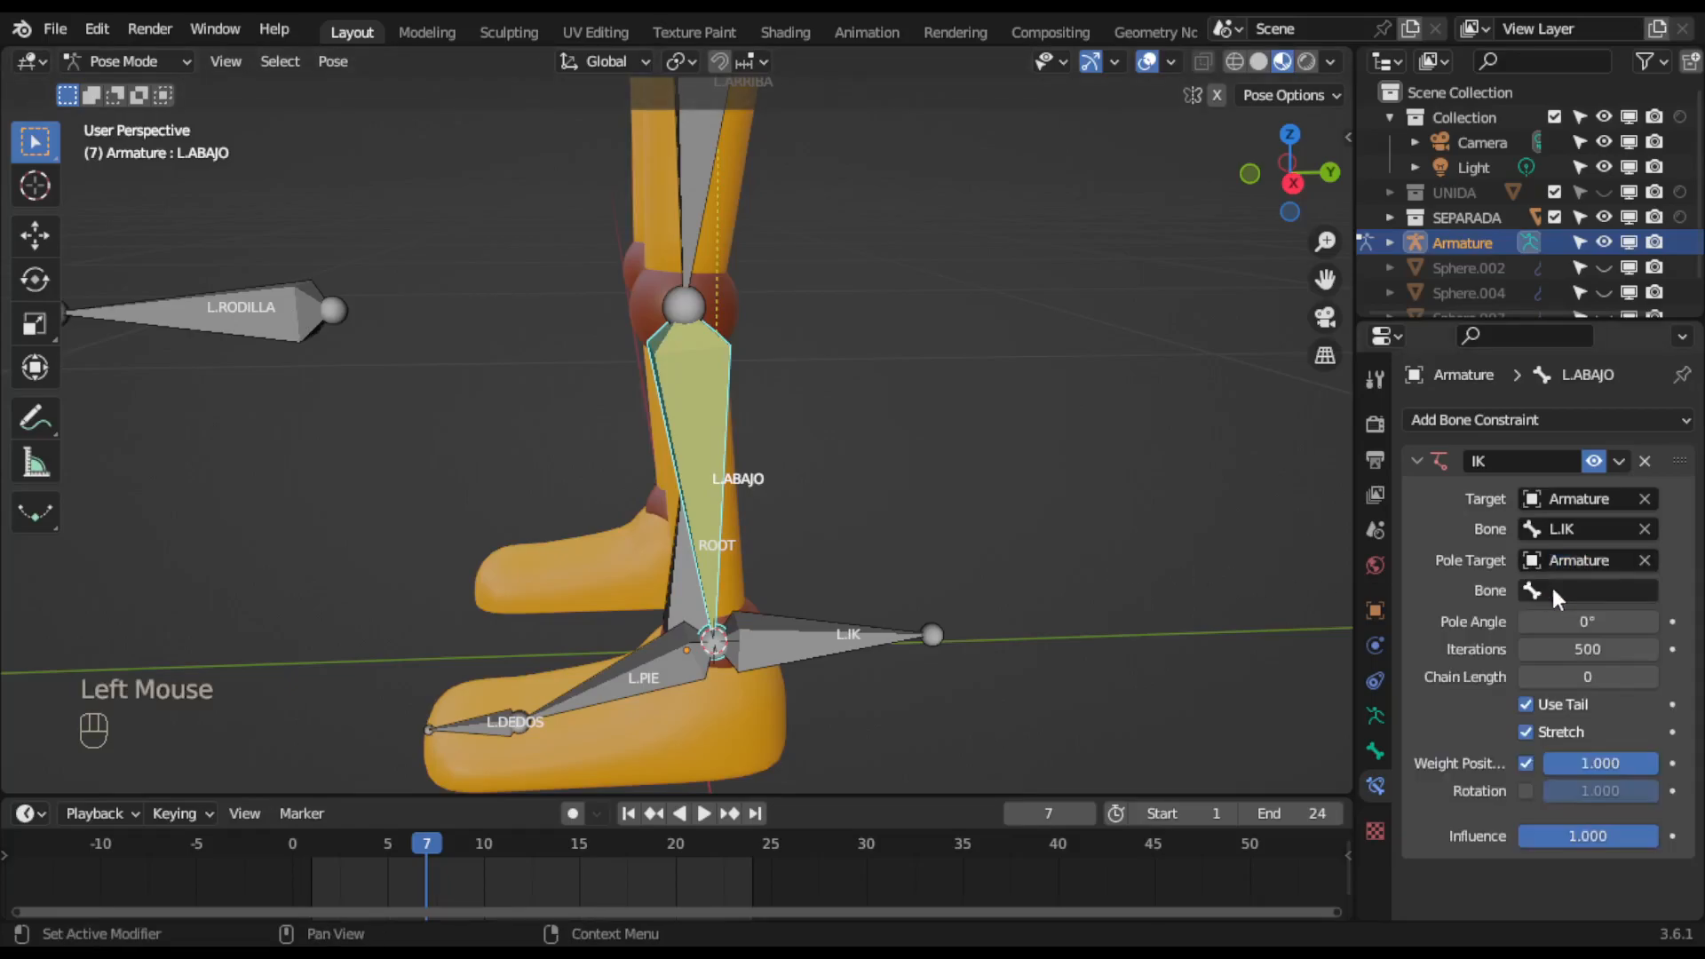
left_click(1573, 591)
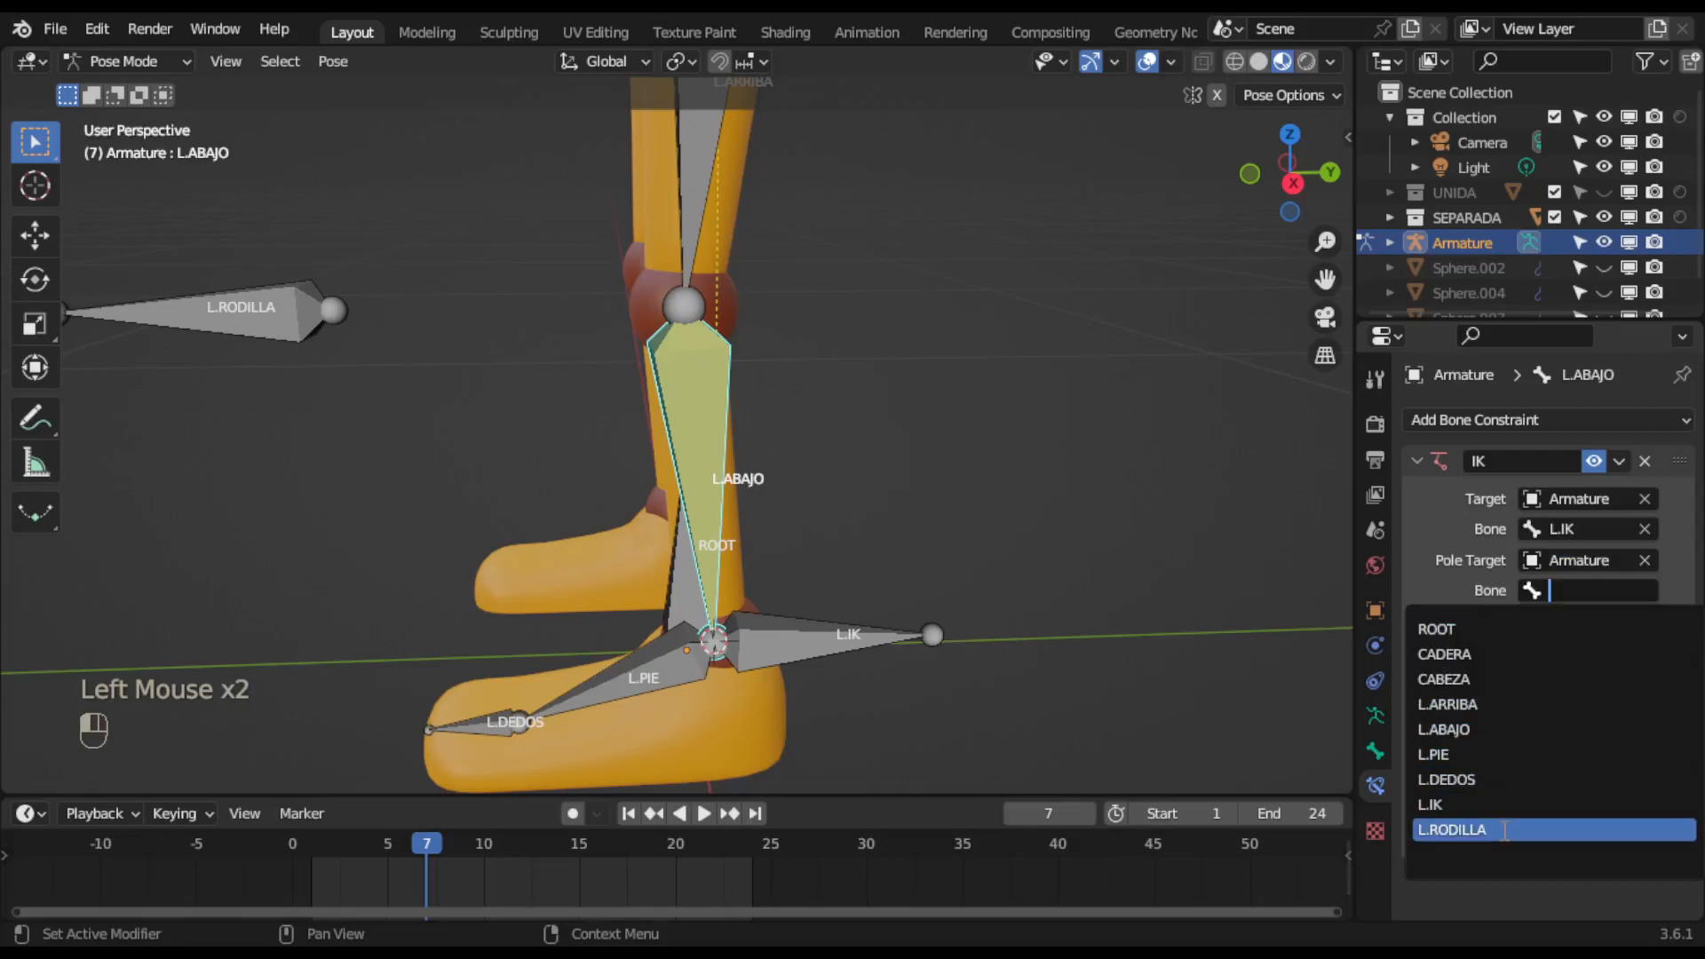
left_click(1504, 830)
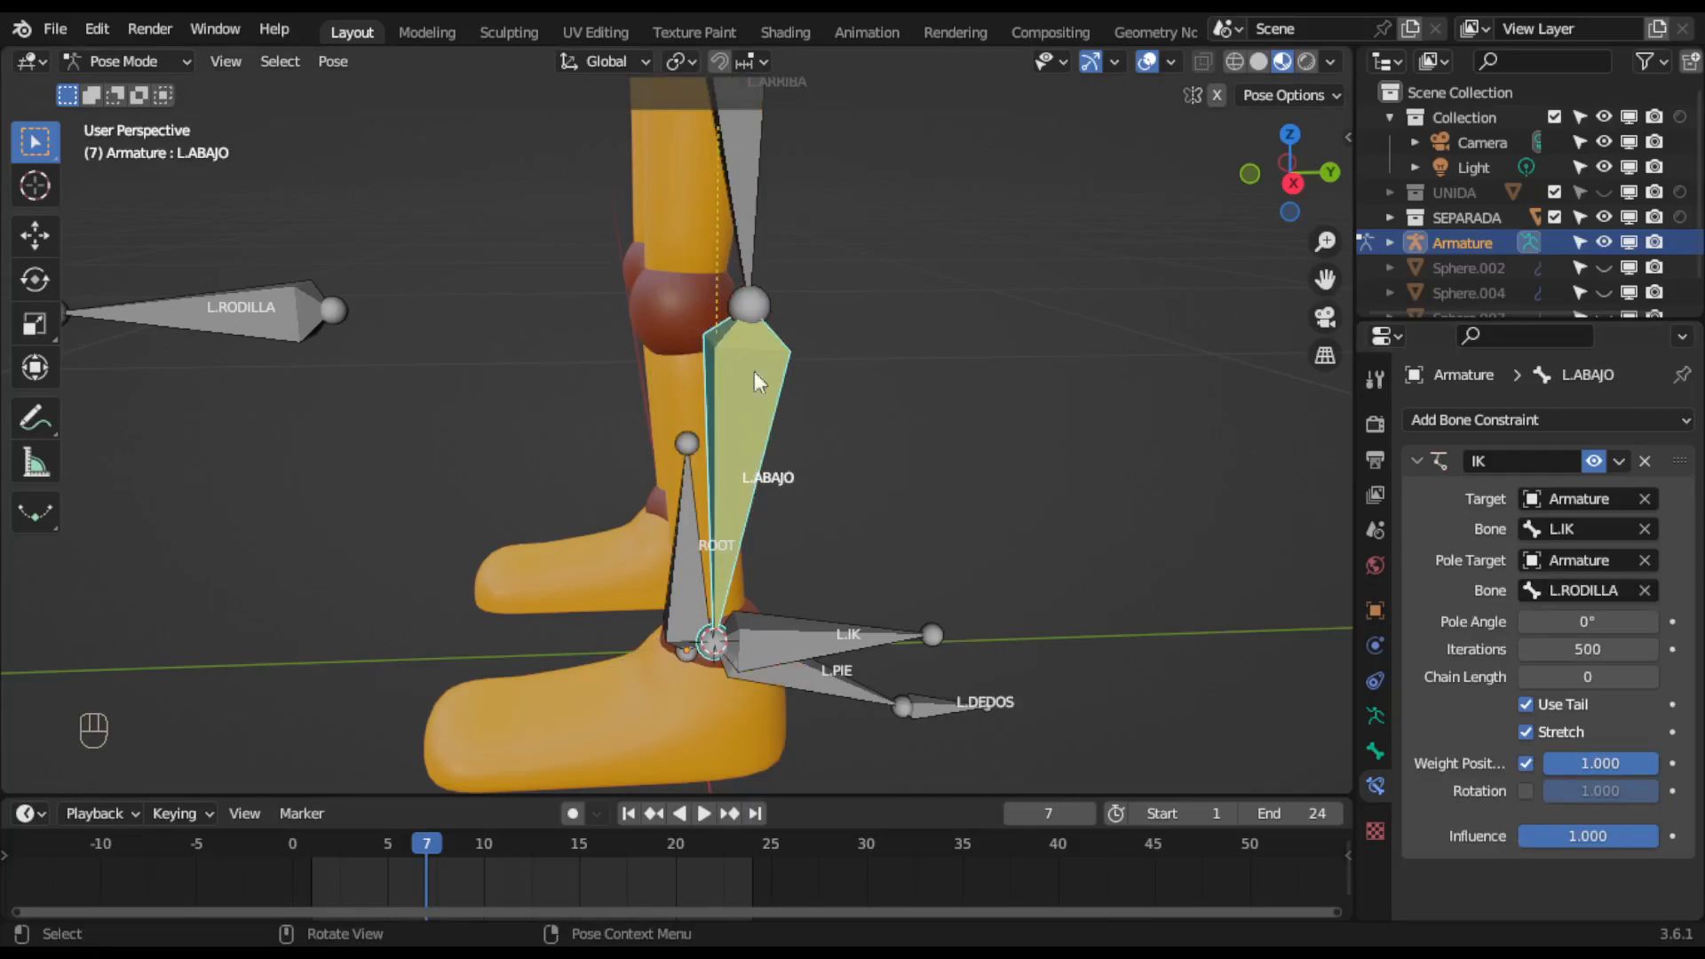
Set the pole angle of L.ABAJO's IK constraint to 180°.
scroll(778, 435, "down", 3)
middle_click_drag(776, 426, 1003, 561)
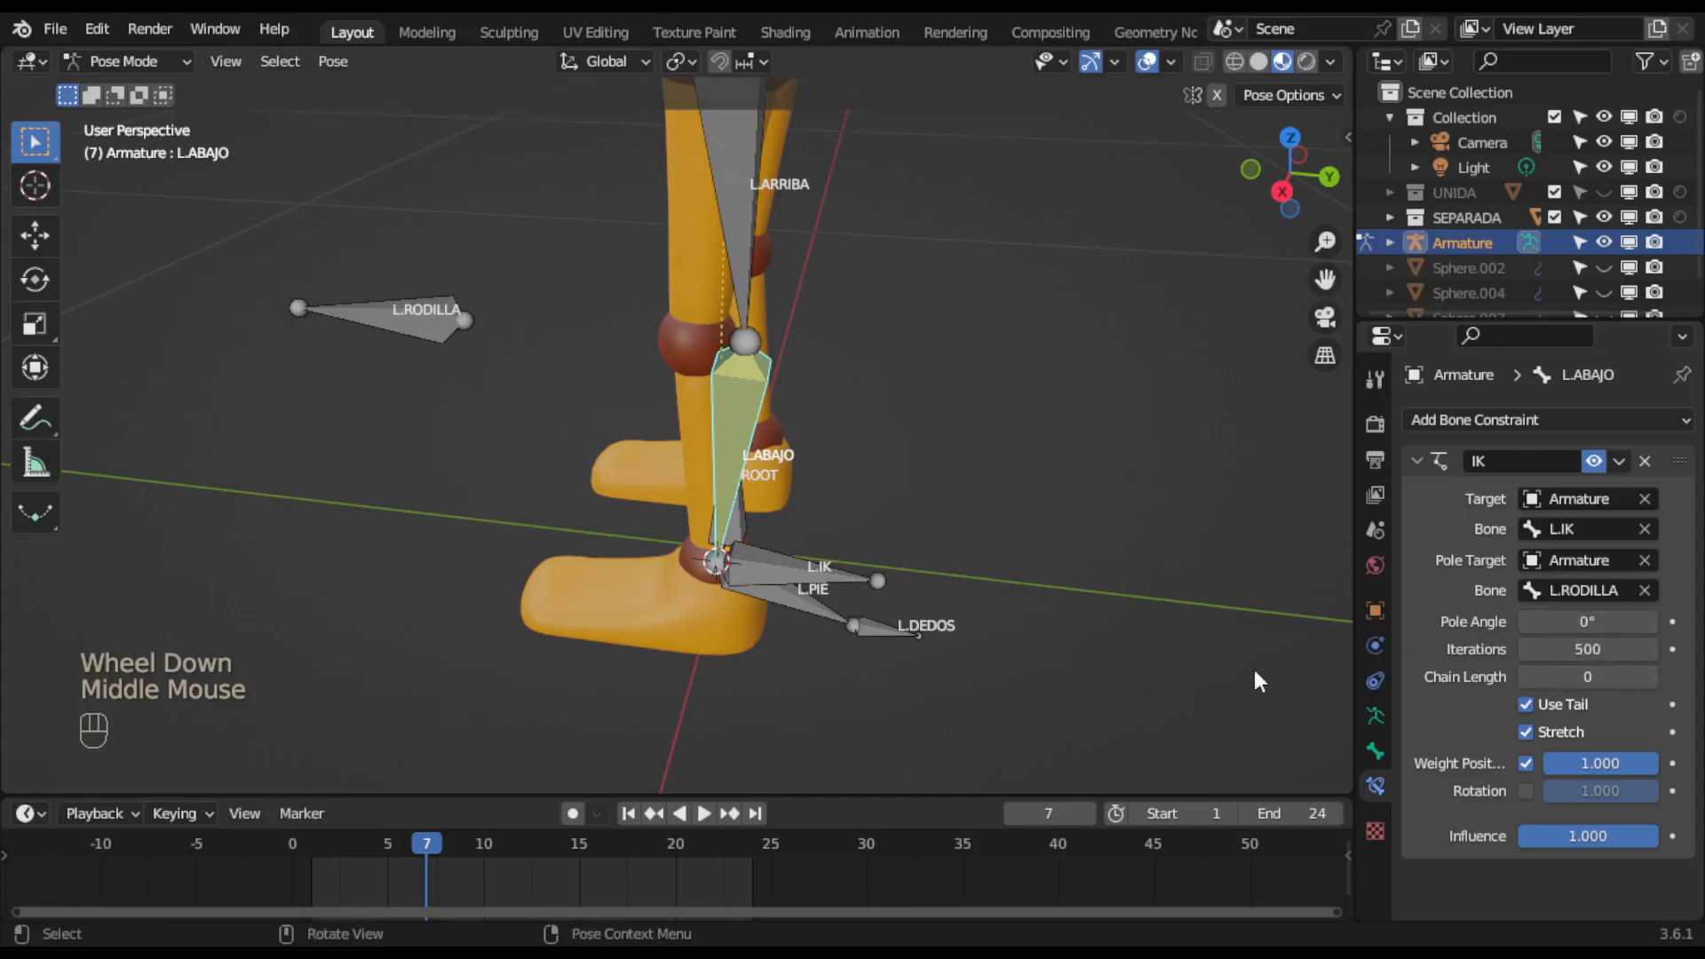
left_click_drag(1572, 621, 1607, 622)
left_click(1579, 621)
type("18")
key("Return")
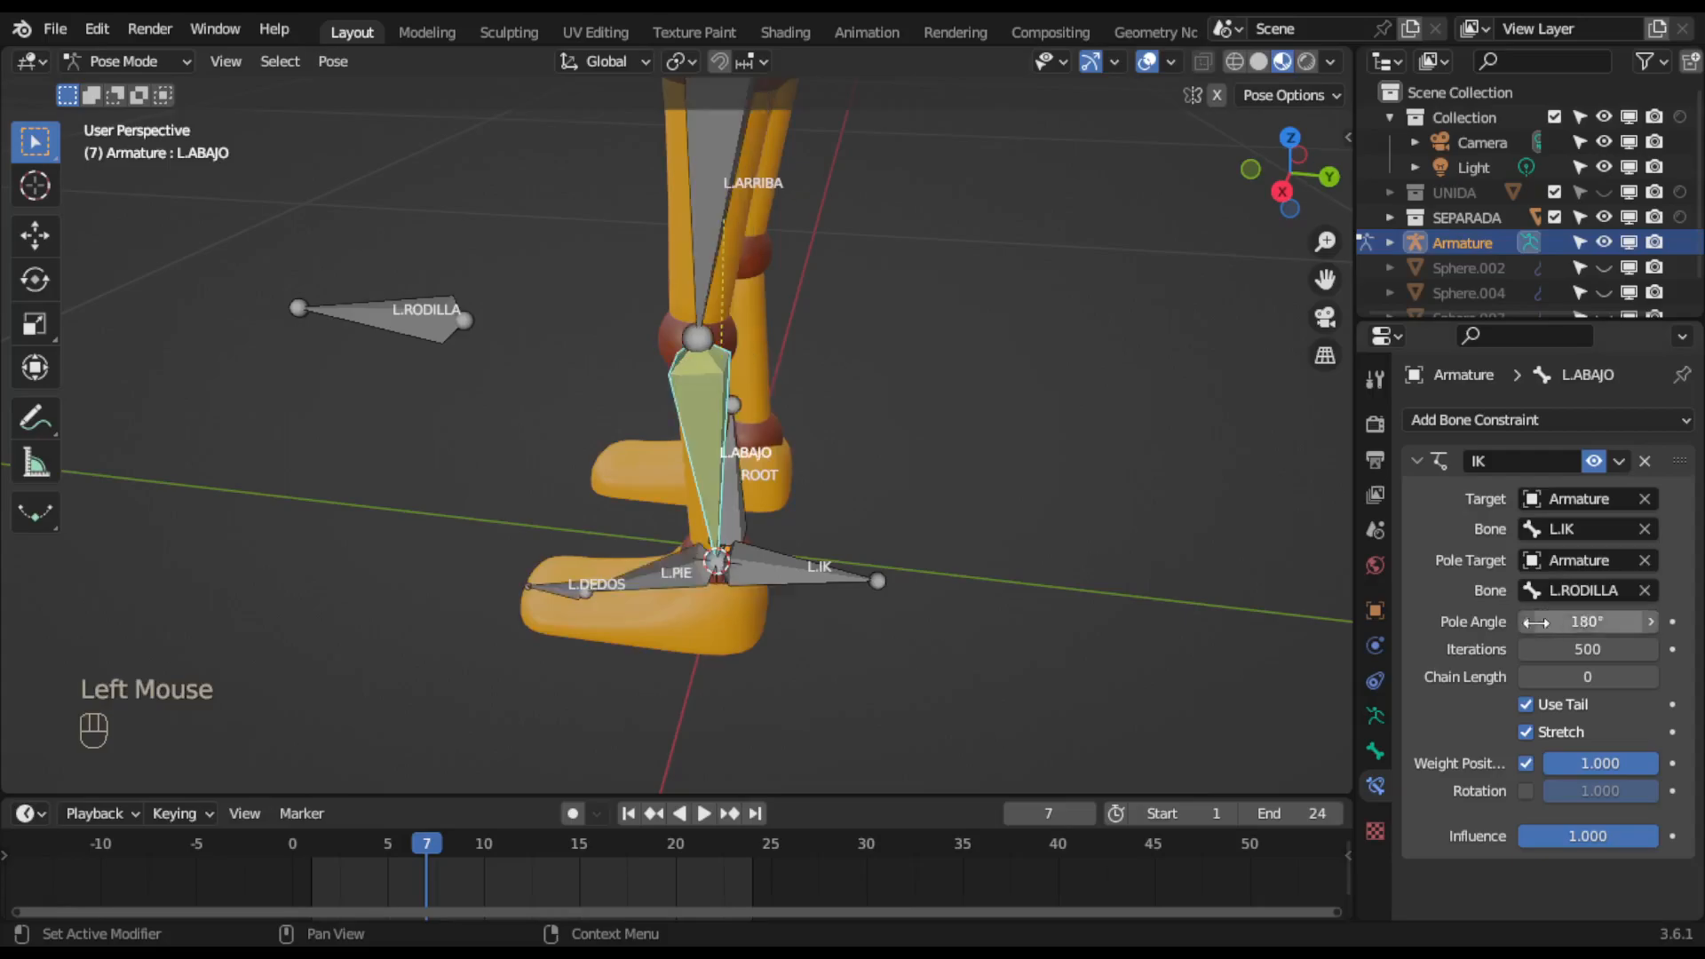
Raise the L.IK bone to test whether the knee bends toward L.RODILLA, and cancel the move.
middle_click_drag(813, 657, 909, 588)
scroll(817, 626, "down", 1)
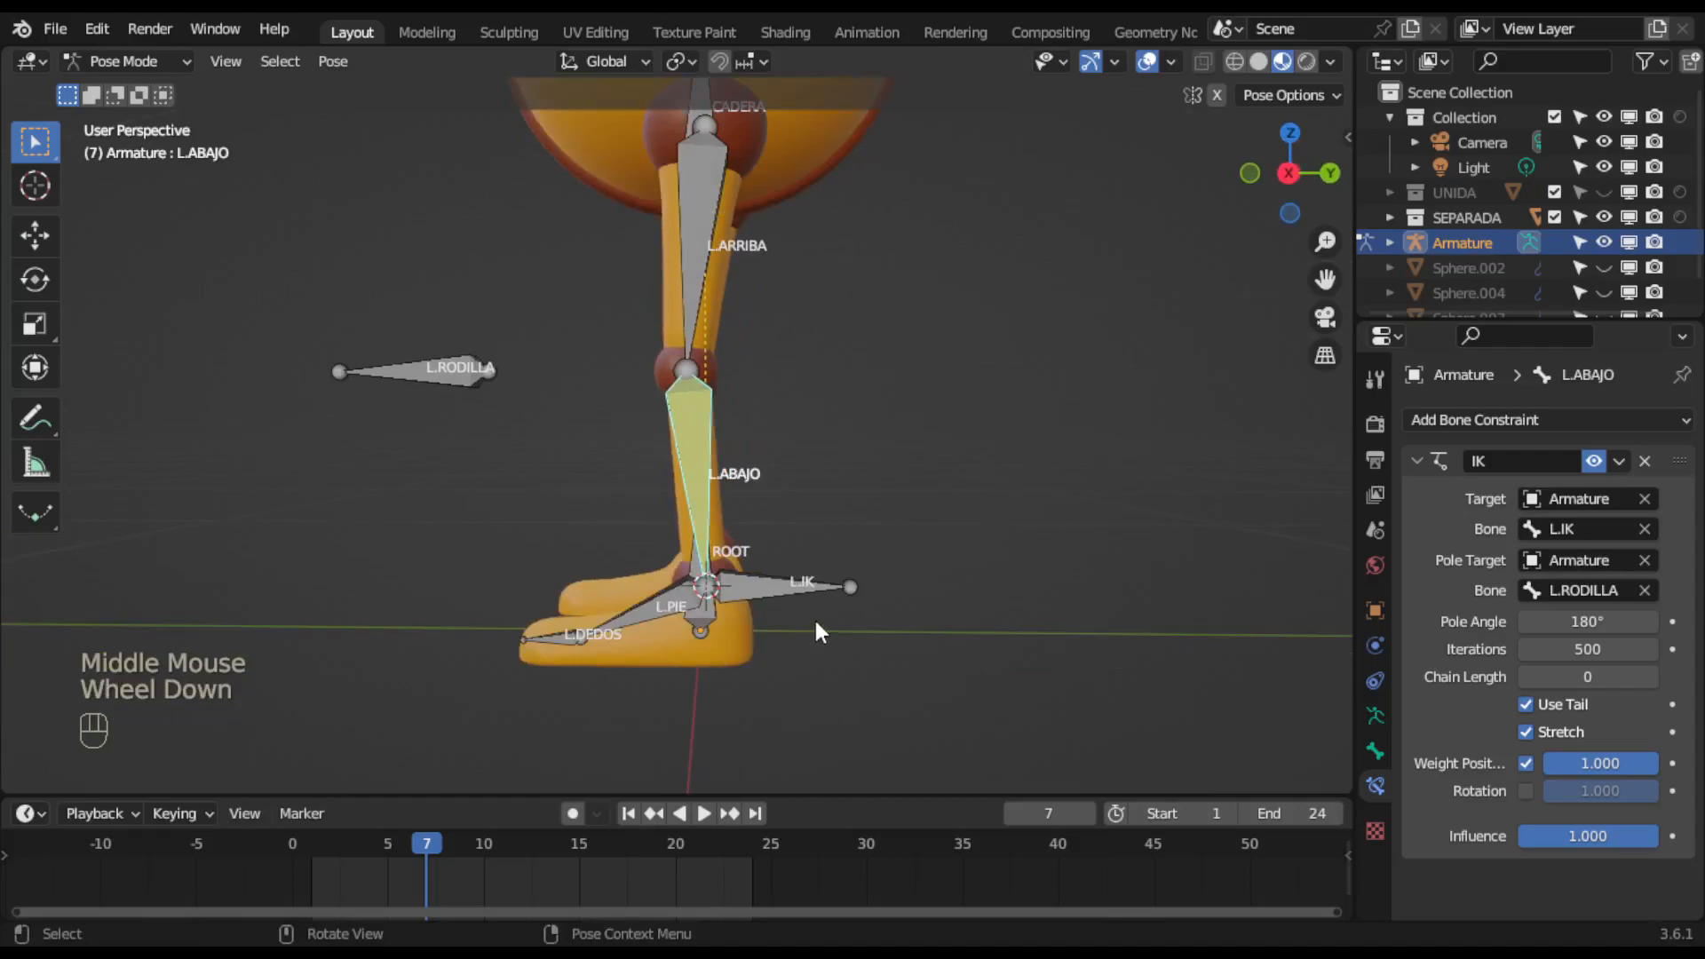
left_click(795, 599)
key("g")
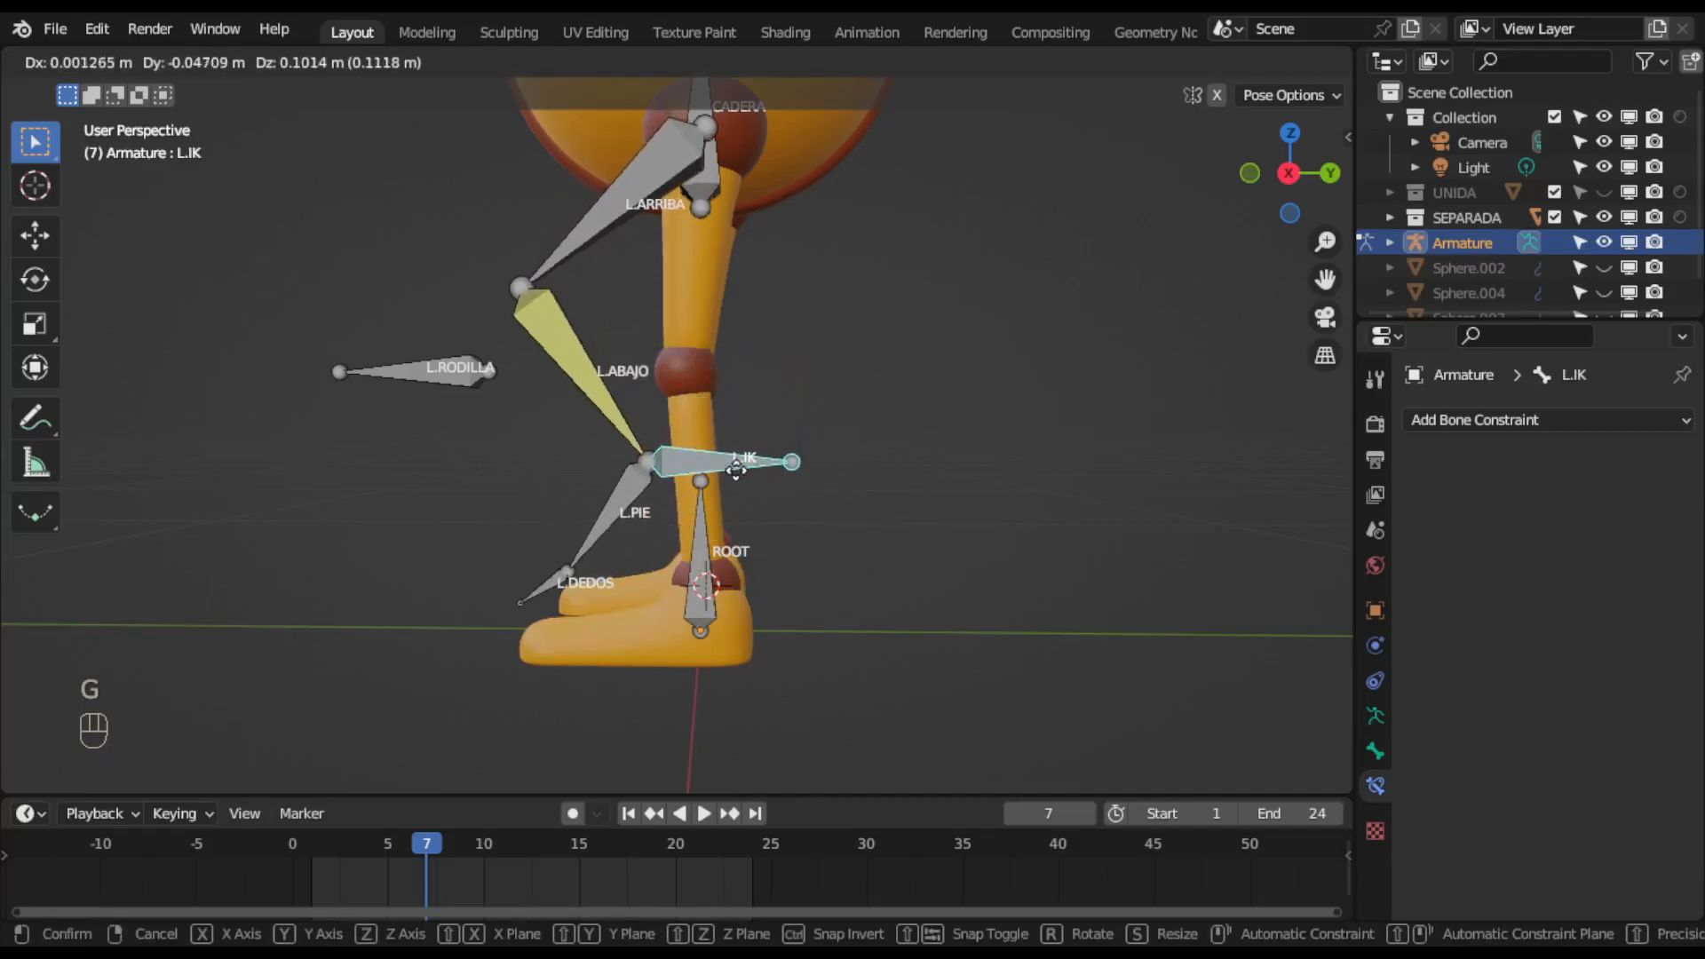
right_click(737, 476)
Move the ROOT bone to test whether the body and left leg follow it, and cancel the move.
middle_click_drag(834, 530, 724, 289)
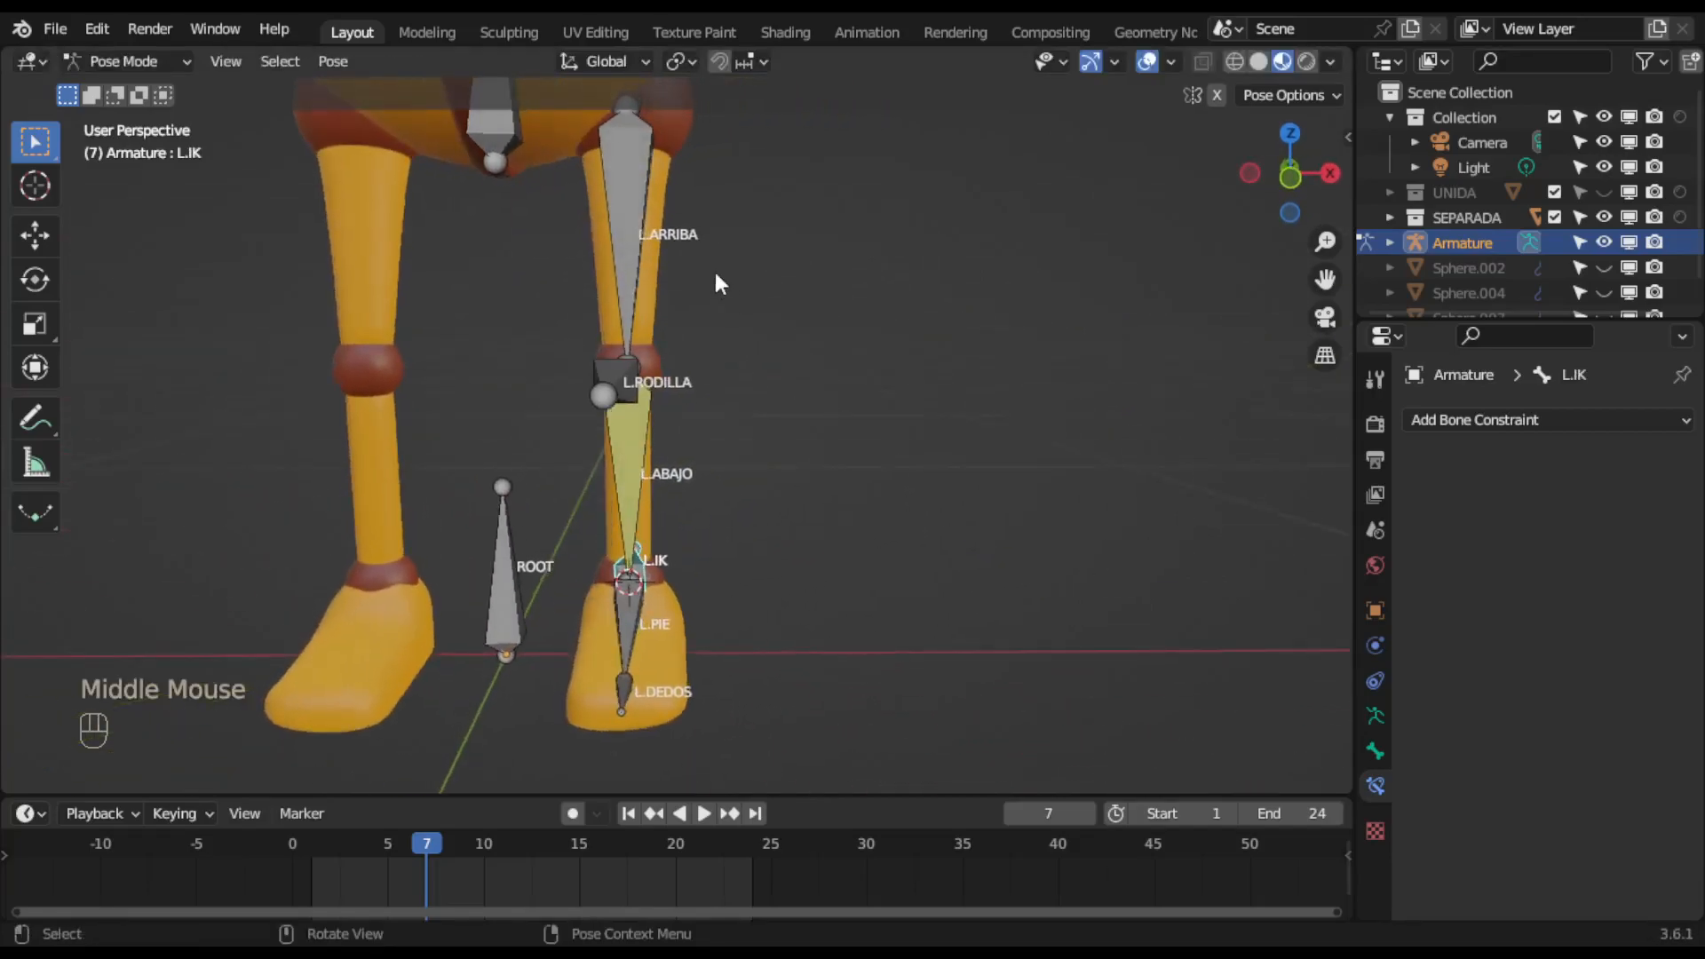
scroll(765, 604, "down", 2)
mouse_move(823, 536)
middle_mouse_down("shift")
mouse_move(906, 742)
mouse_move(817, 566)
middle_mouse_up("shift")
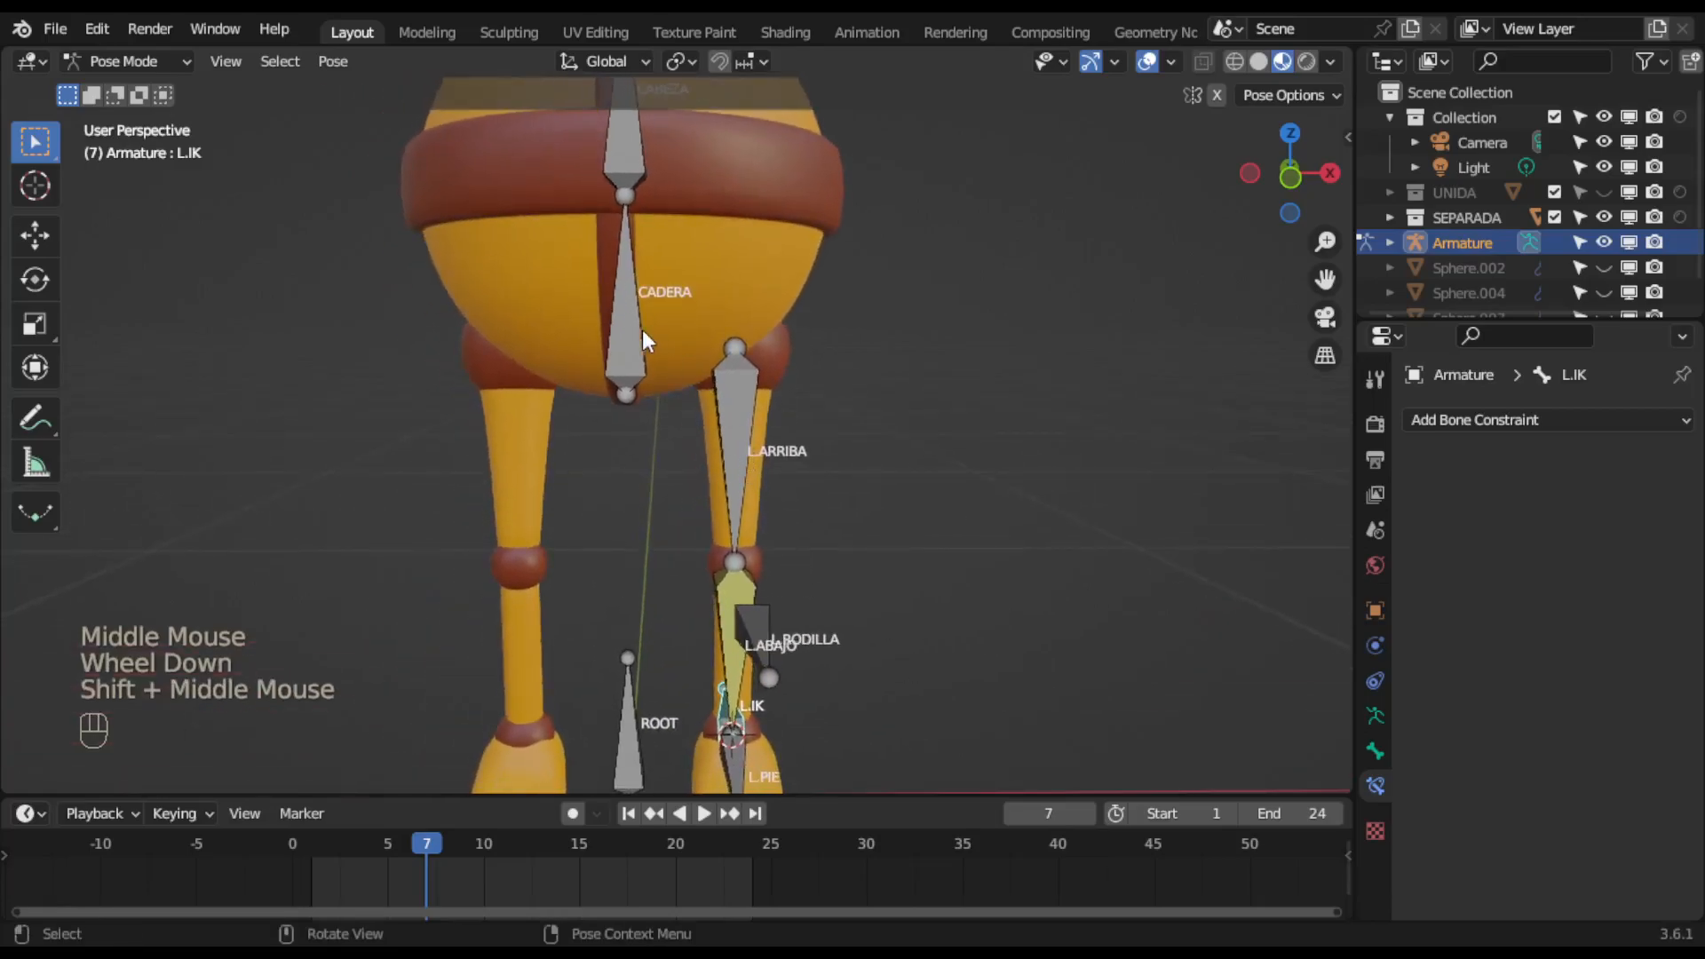
left_click(628, 751)
key("g")
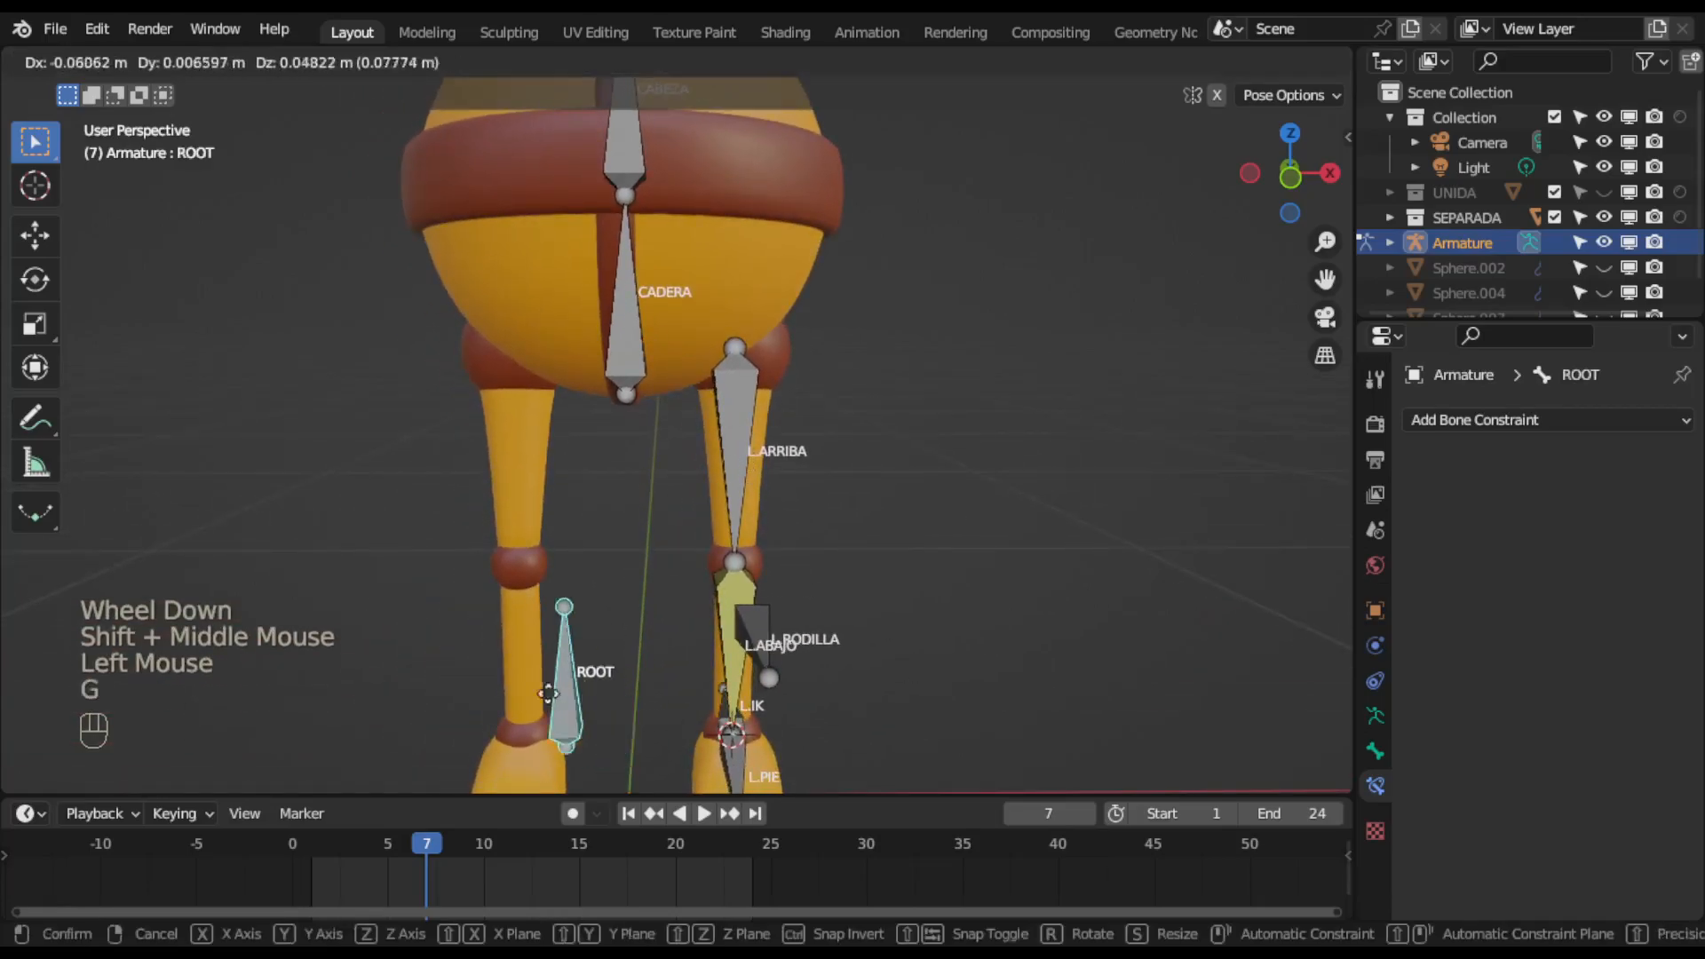
key("Escape")
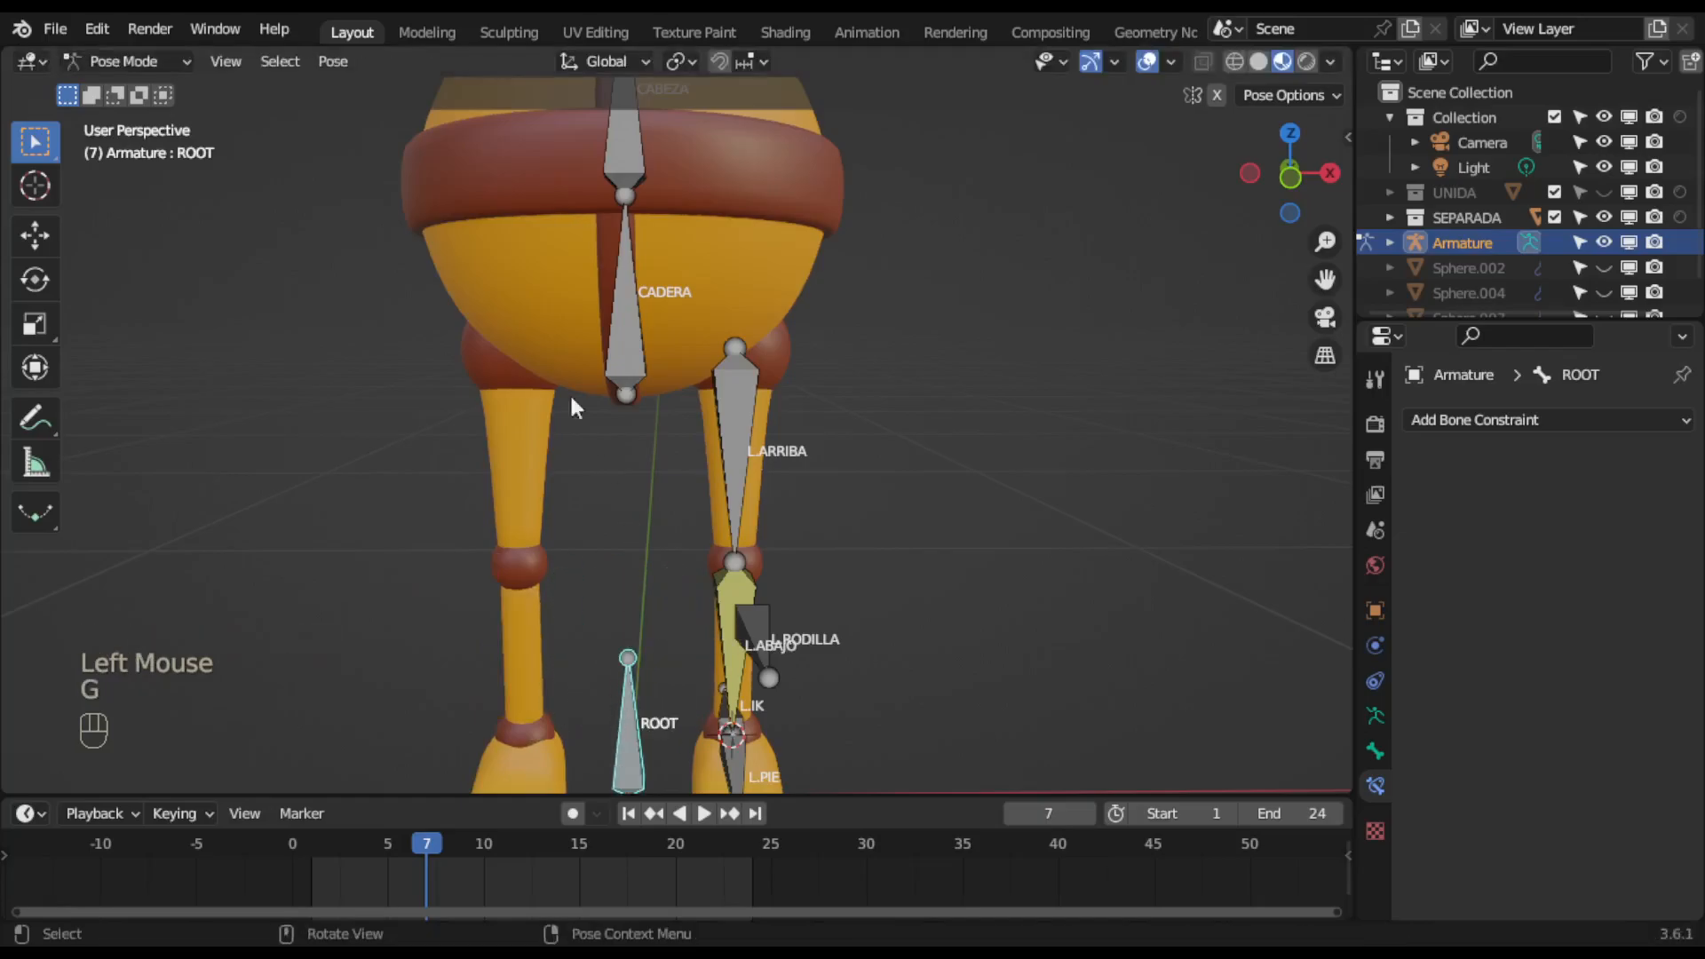
Select the L.ABAJO bone to review its IK constraint and the leg chain from the side.
middle_click_drag(716, 403, 707, 483)
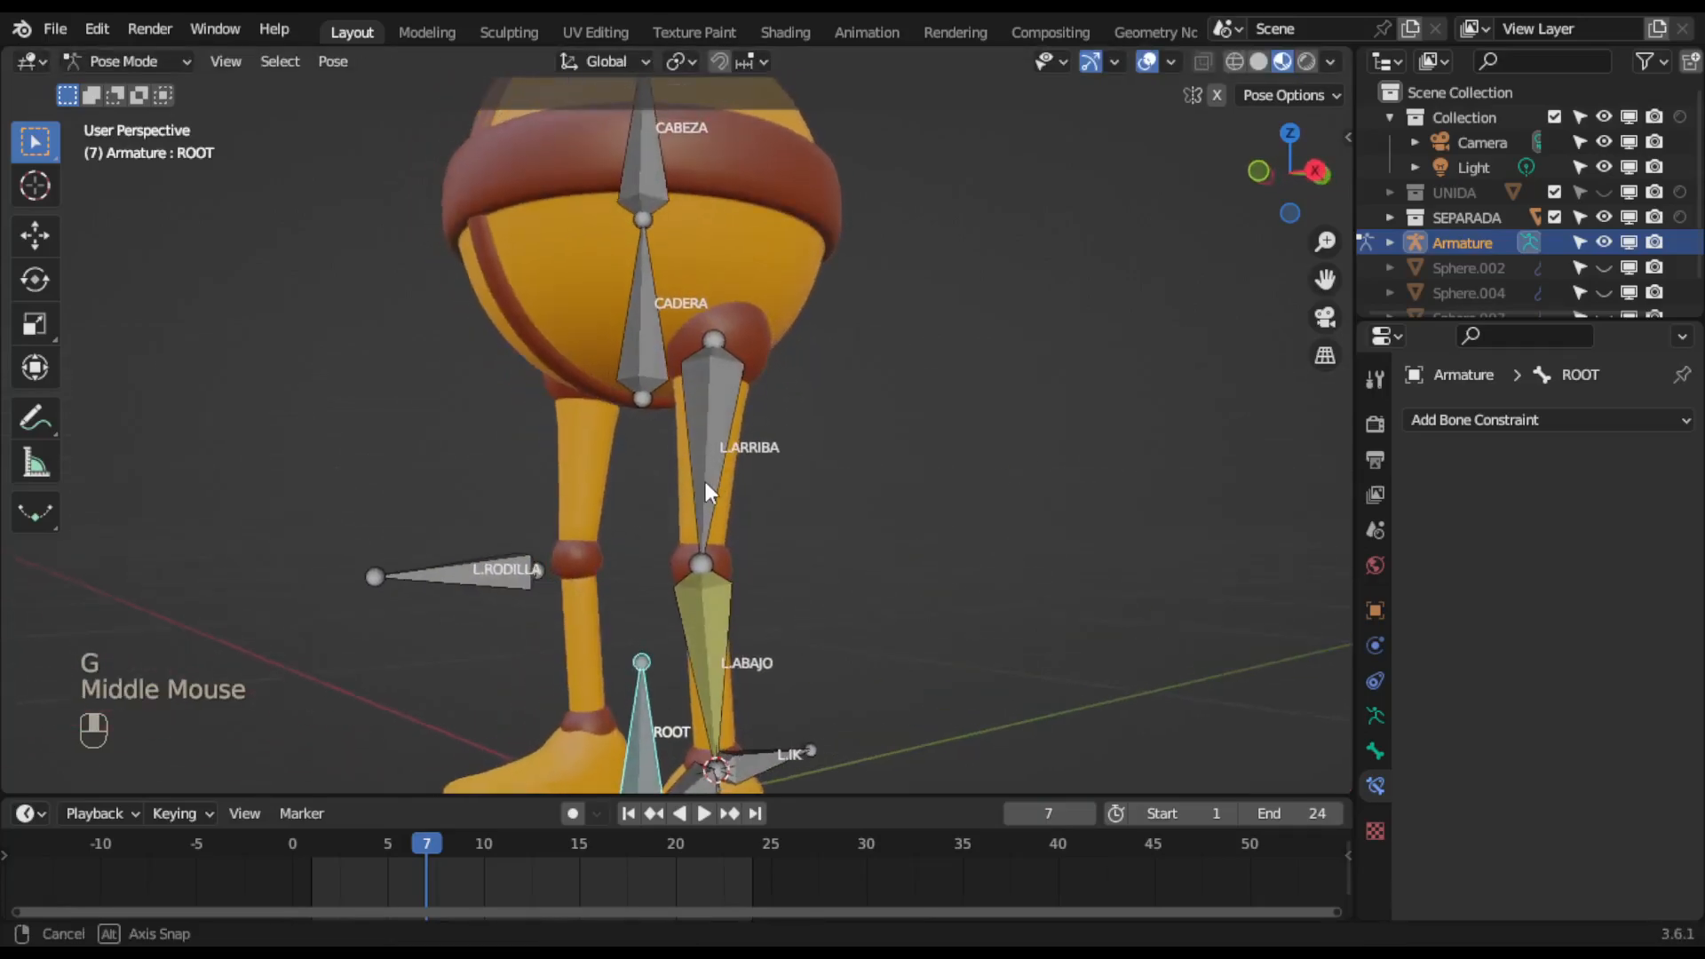
left_click(696, 618)
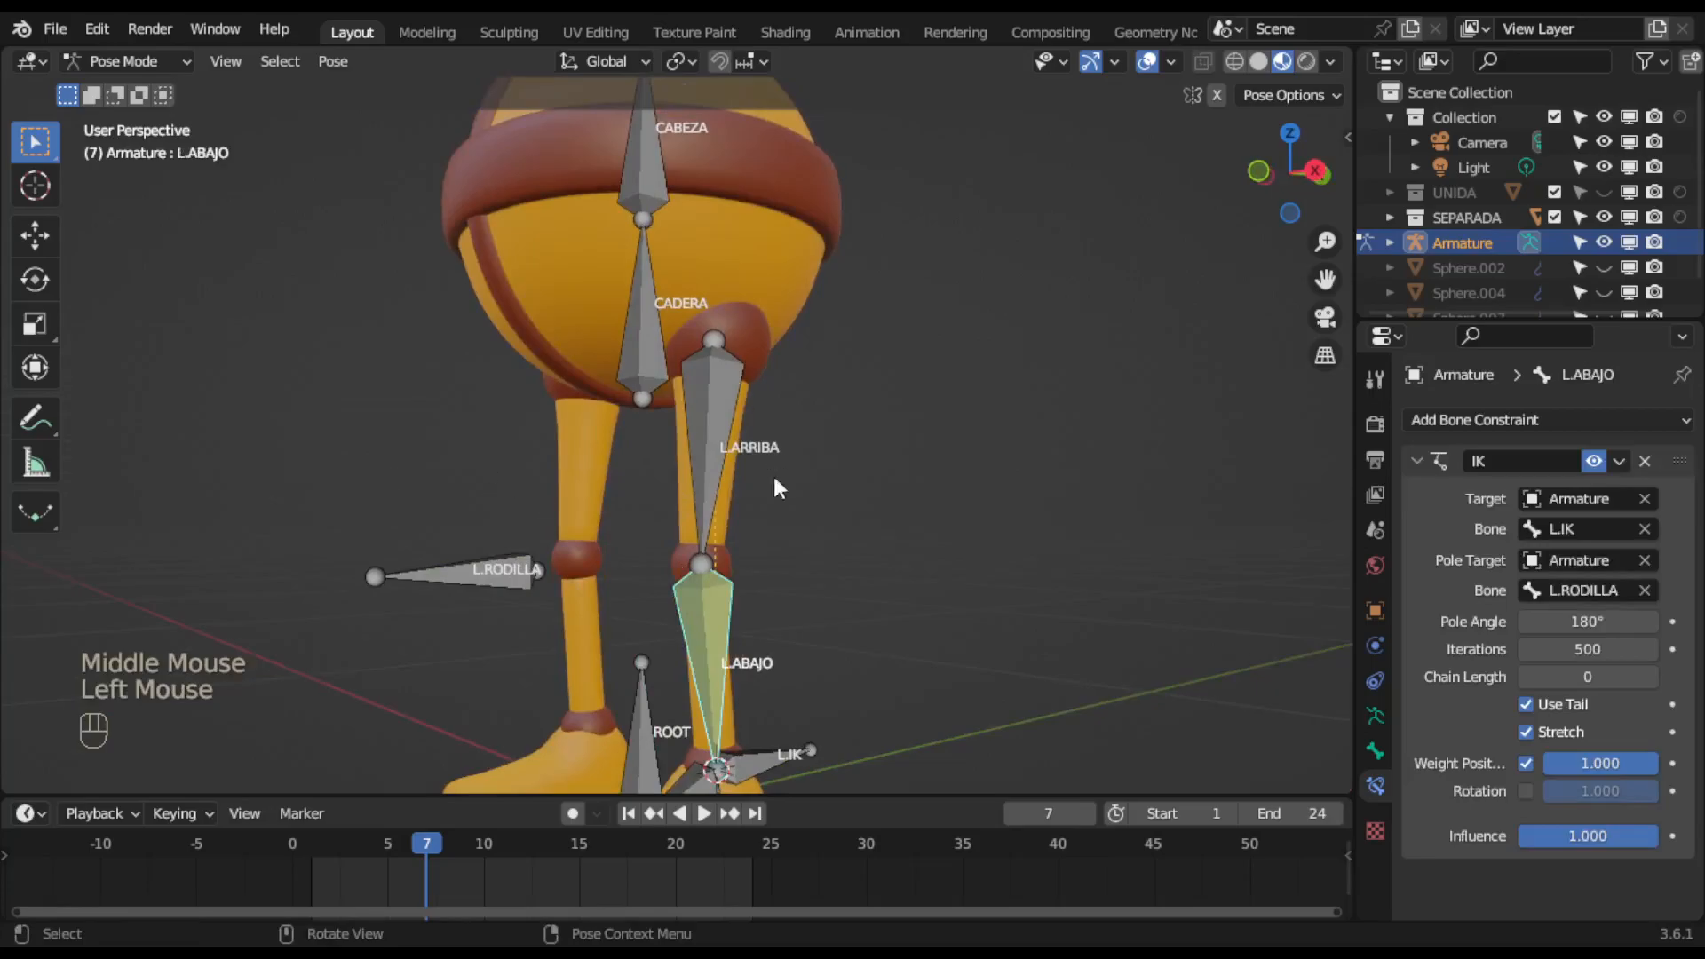
scroll(907, 661, "down", 2)
middle_click_drag(907, 660, 865, 721)
scroll(659, 588, "up", 1)
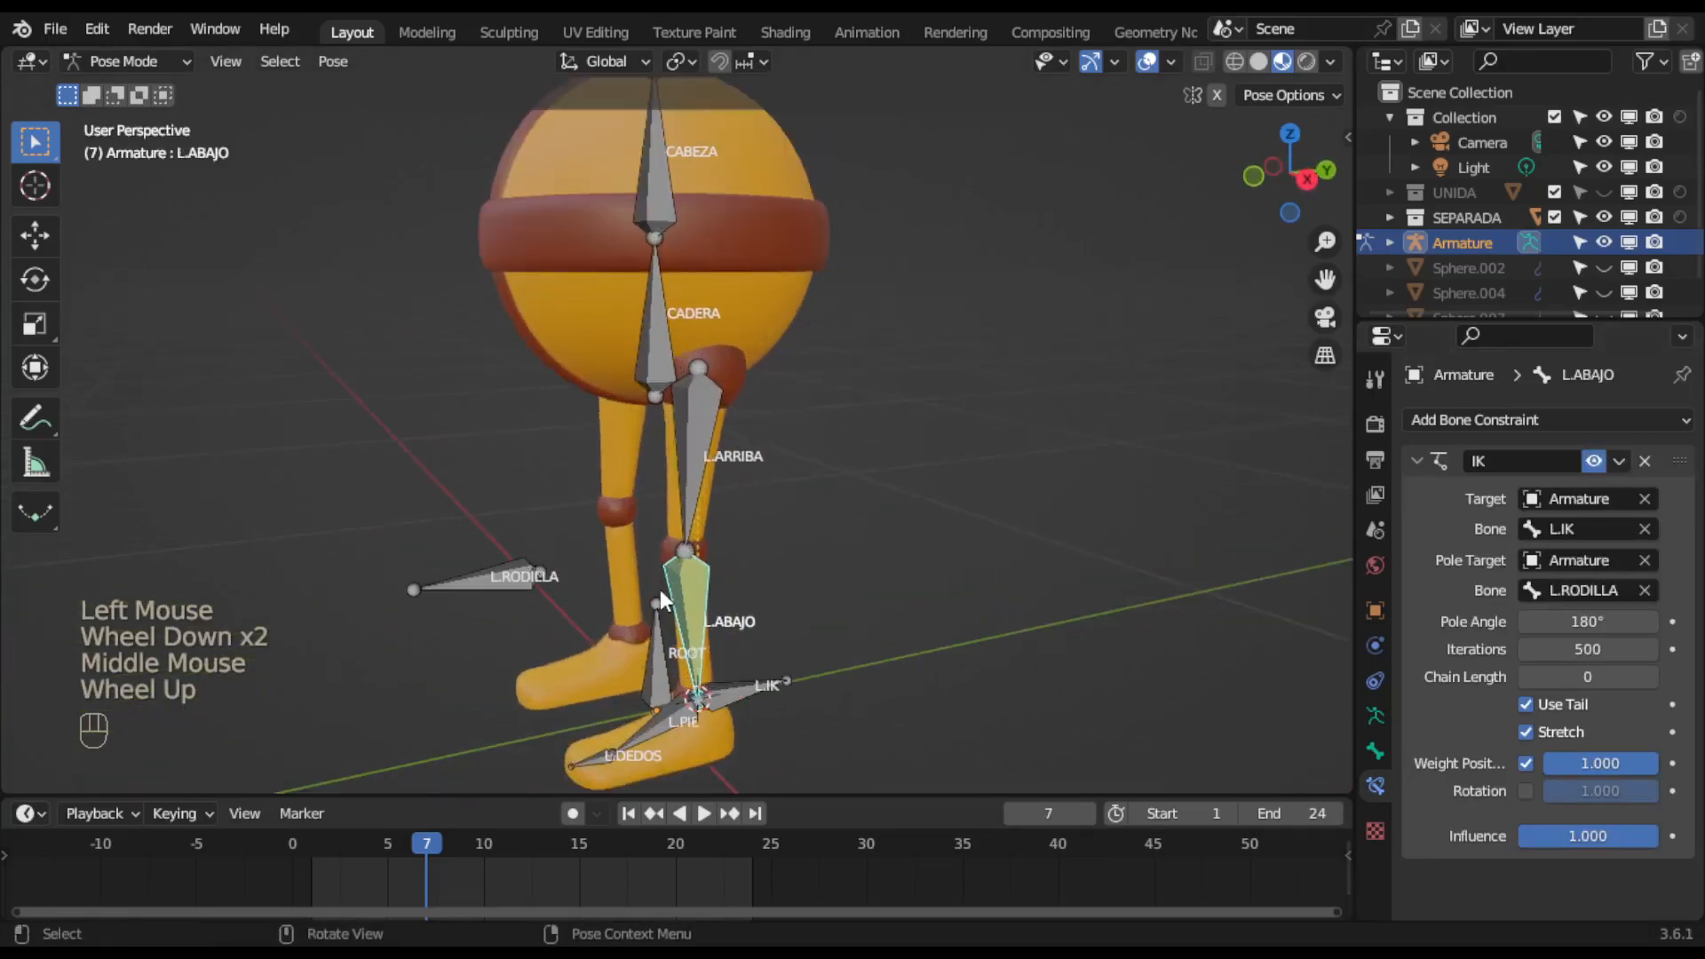
Select the ROOT bone and briefly test its movement again from the front.
middle_click_drag(632, 515, 674, 615)
left_click(645, 678)
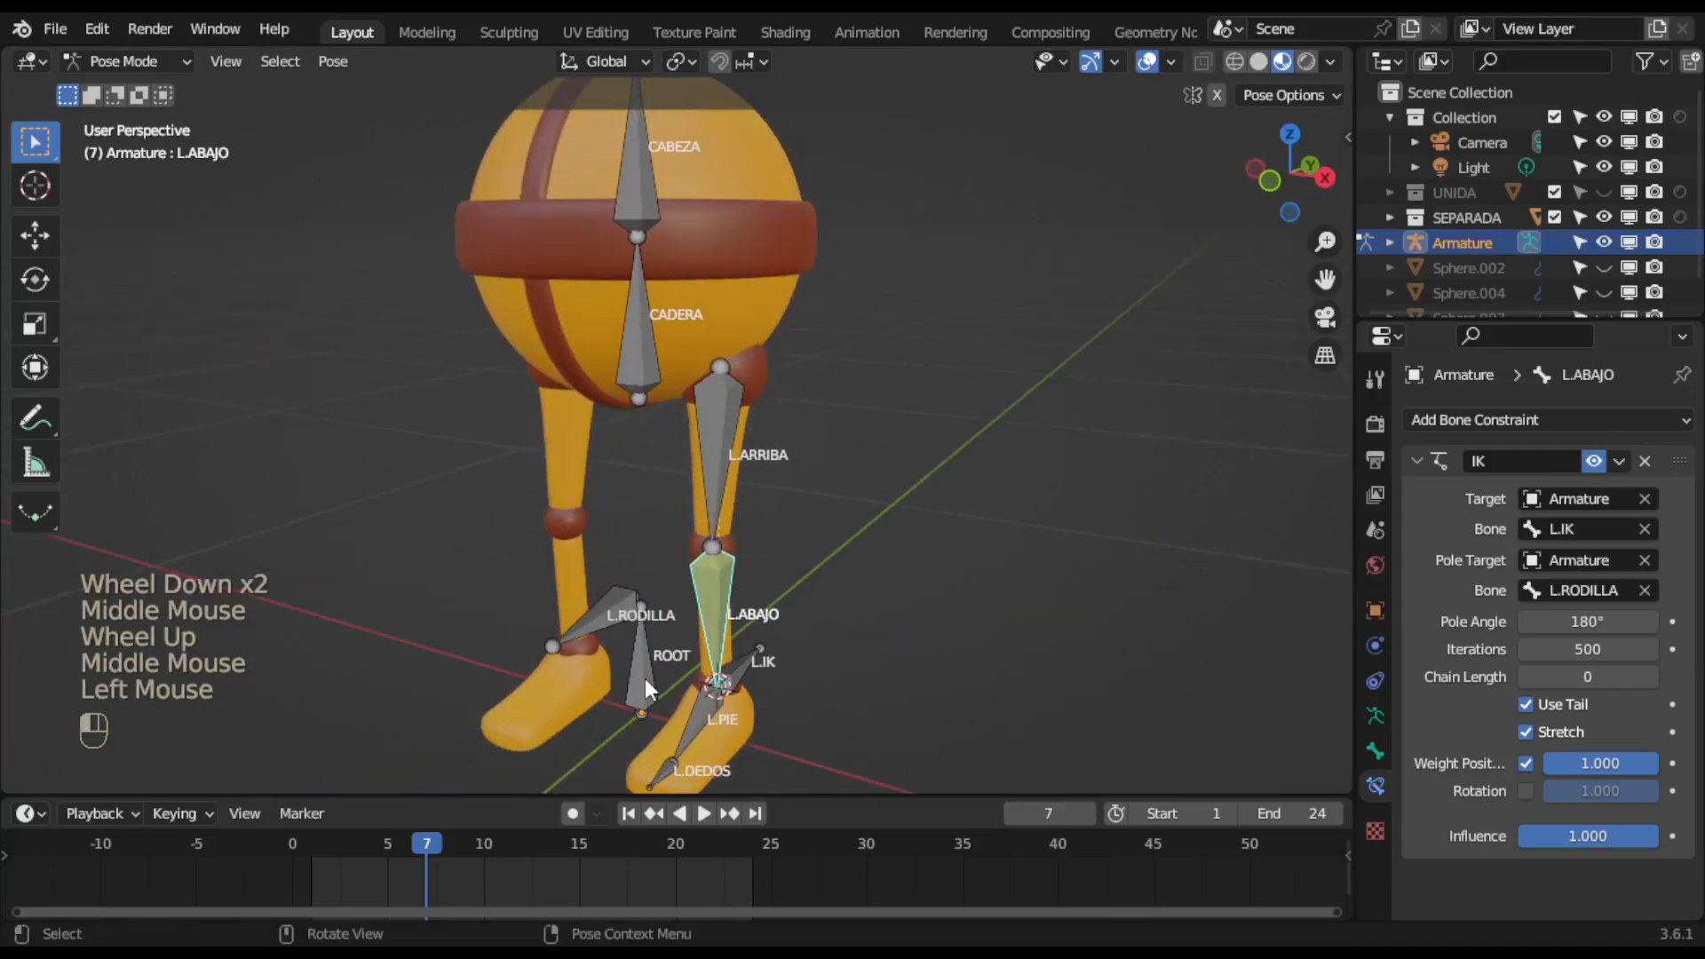
key("g")
left_click(631, 681)
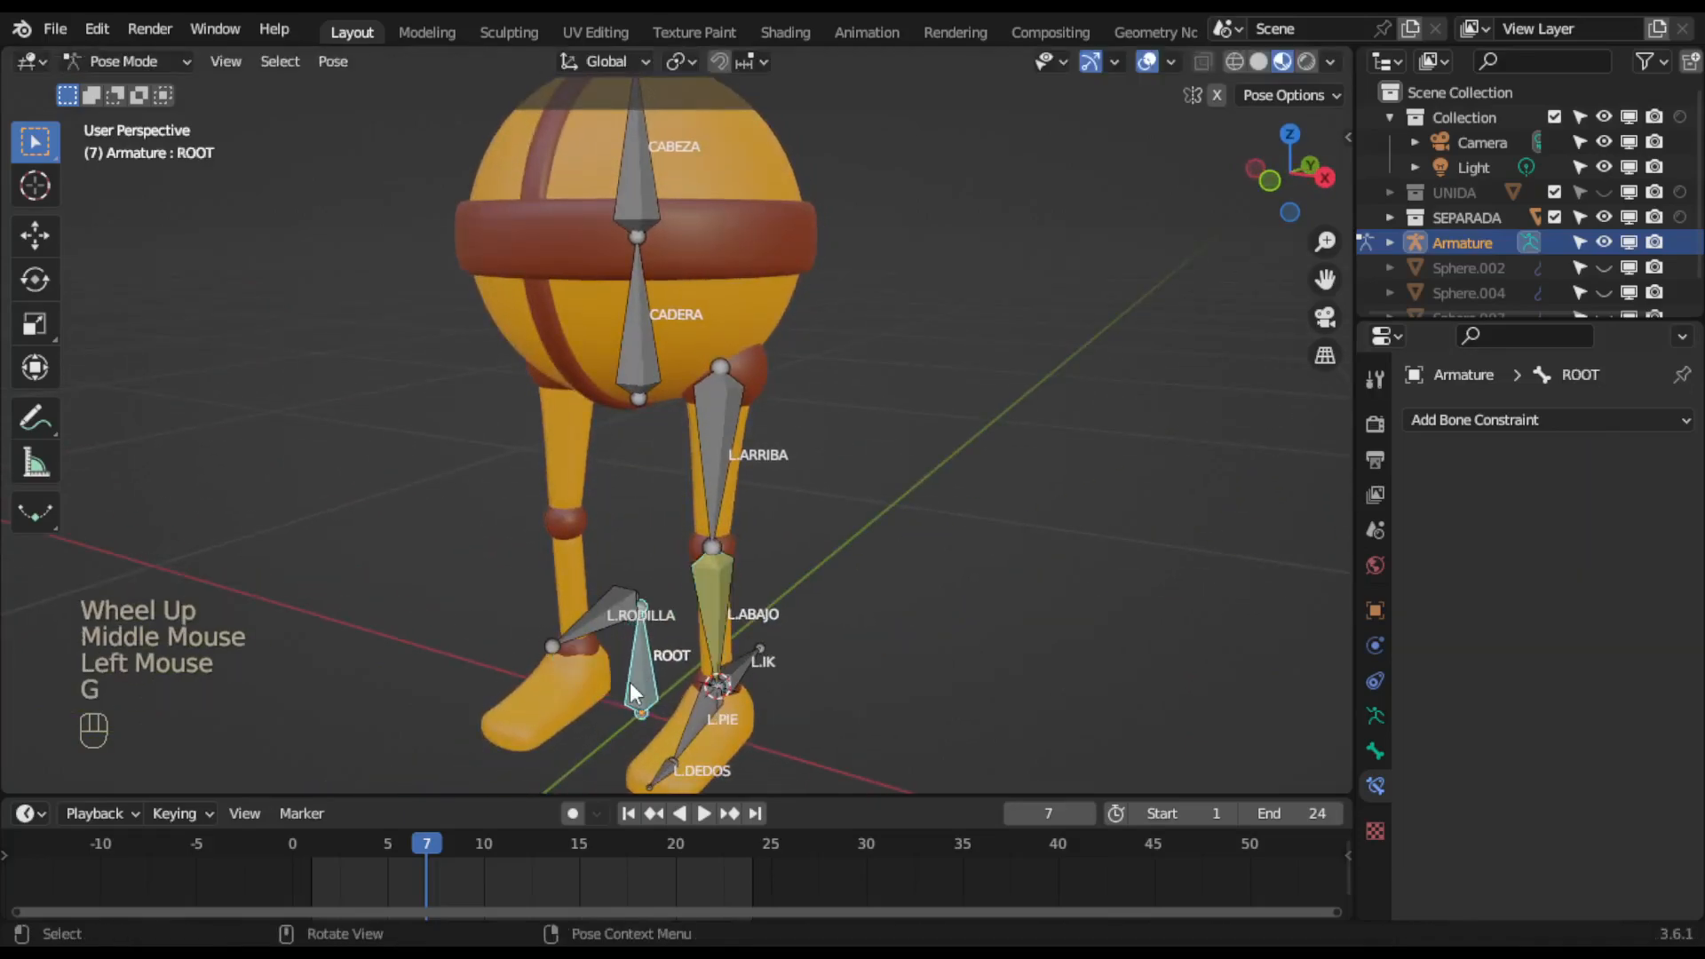
scroll(683, 634, "up", 1)
middle_click_drag(700, 621, 733, 600)
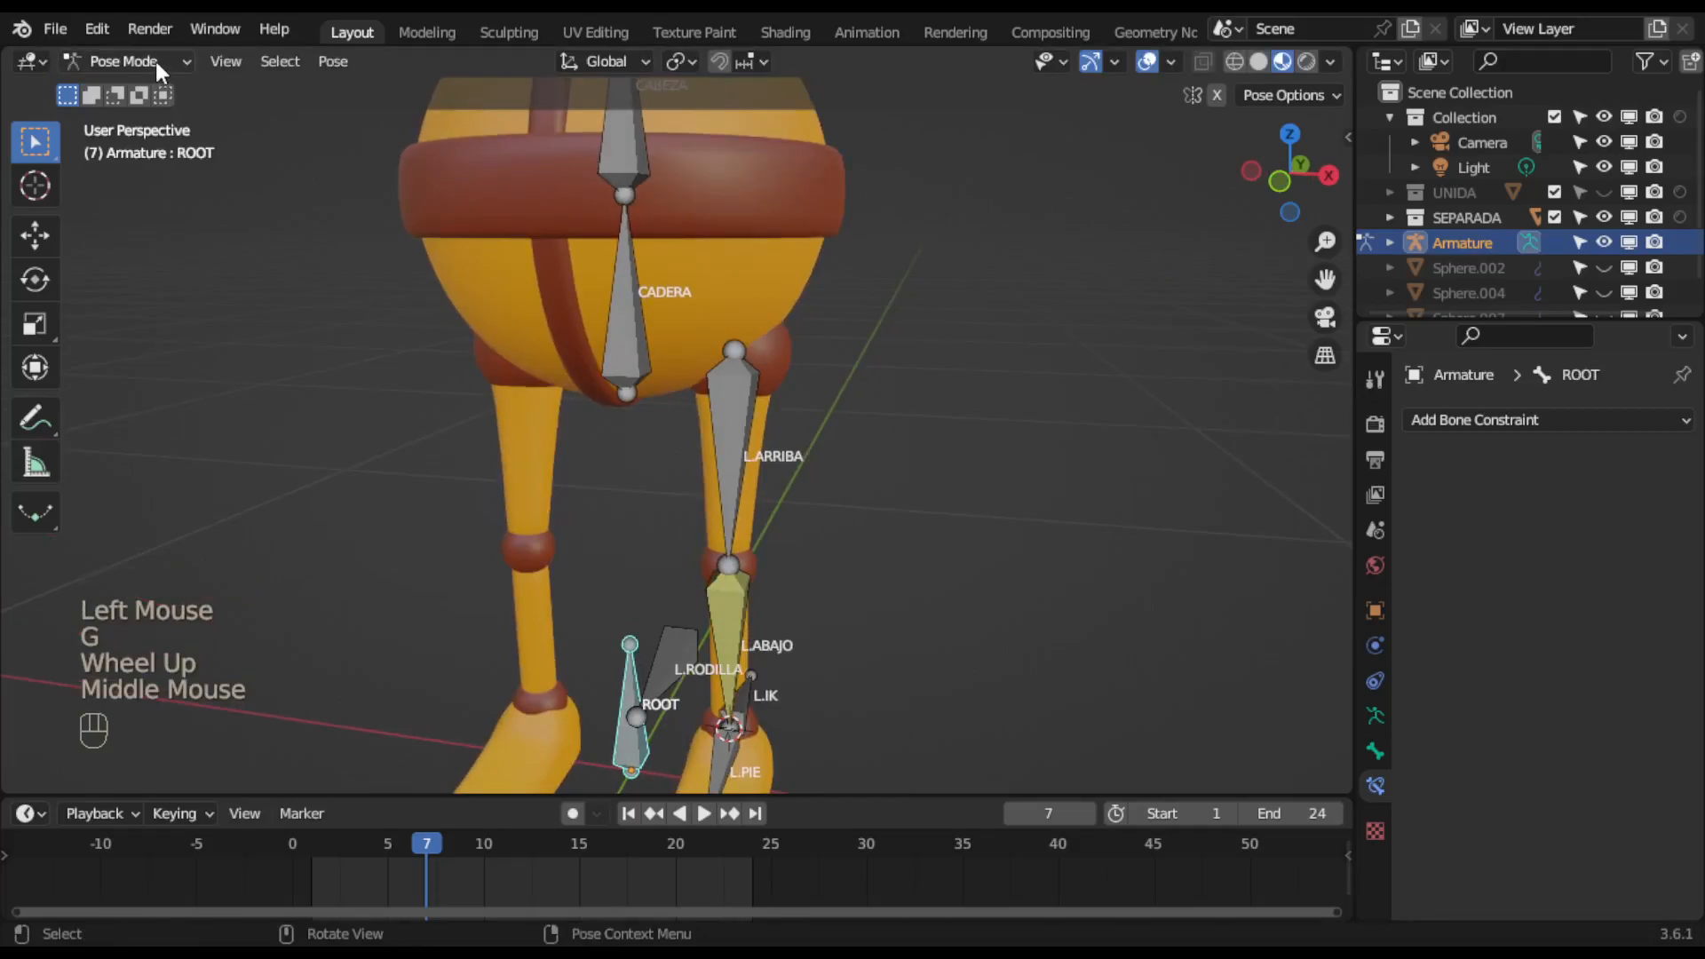
left_click(636, 726, "shift")
key("ctrl+p")
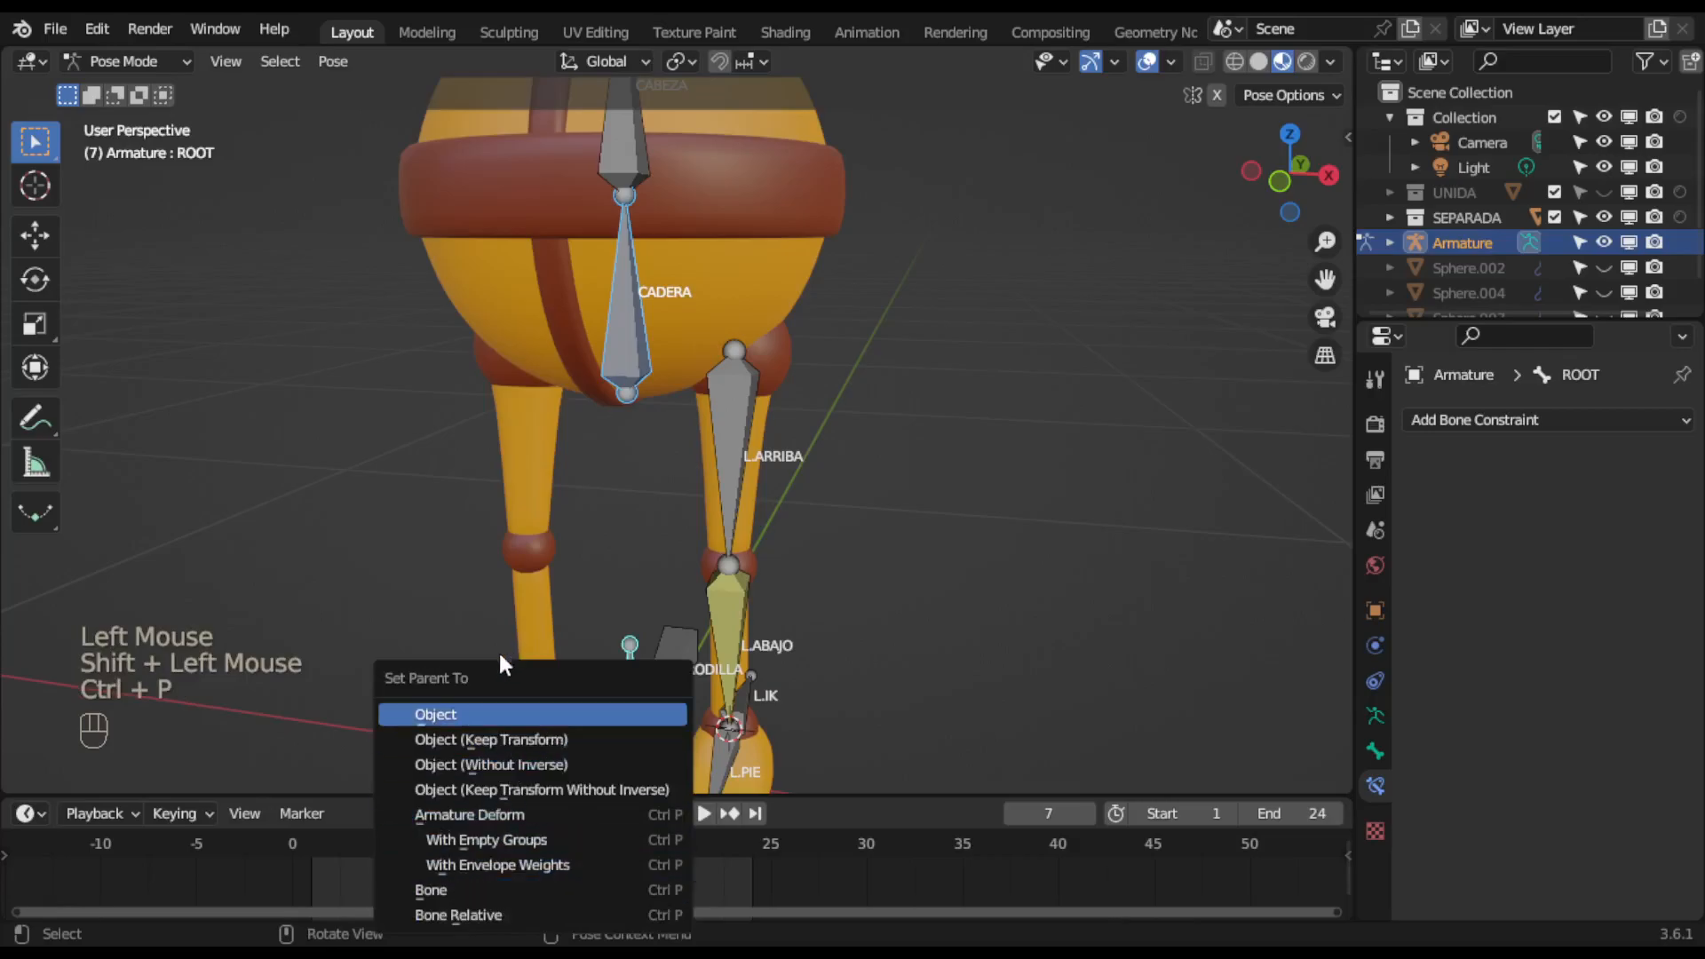
left_click(365, 561)
Switch the armature to Edit Mode and select the CADERA bone, with ROOT as the active bone.
left_click(124, 61)
left_click(142, 113)
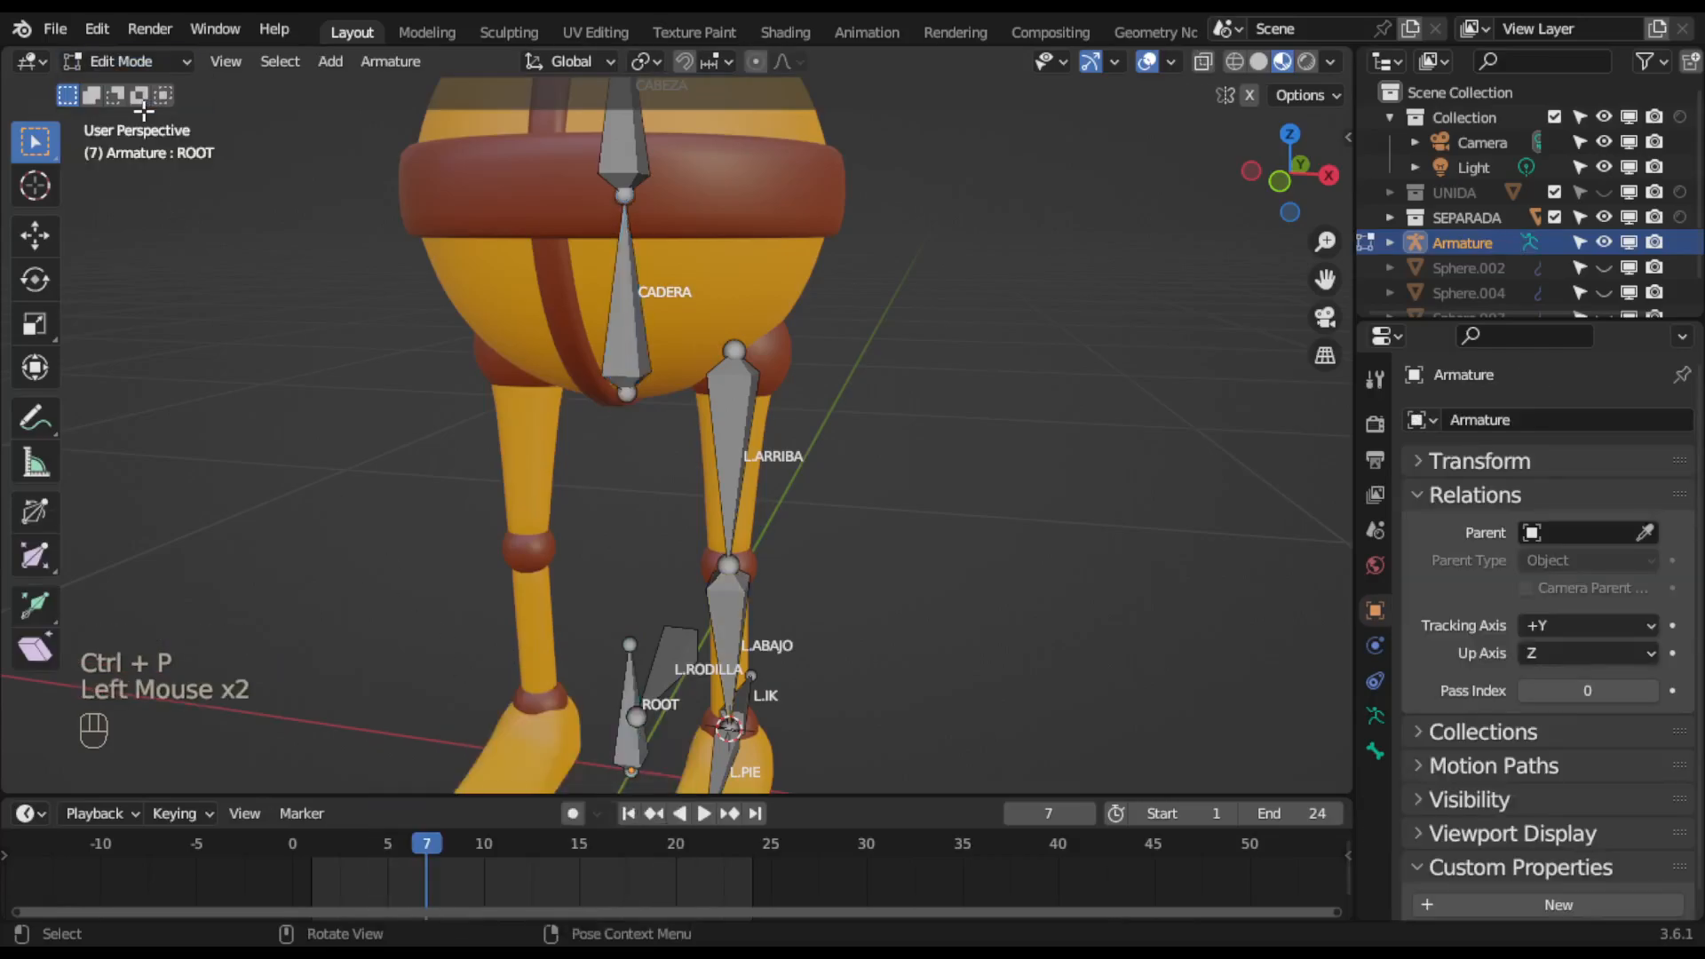
middle_click(848, 494)
middle_click_drag(849, 495, 841, 350, "shift")
left_click(680, 208)
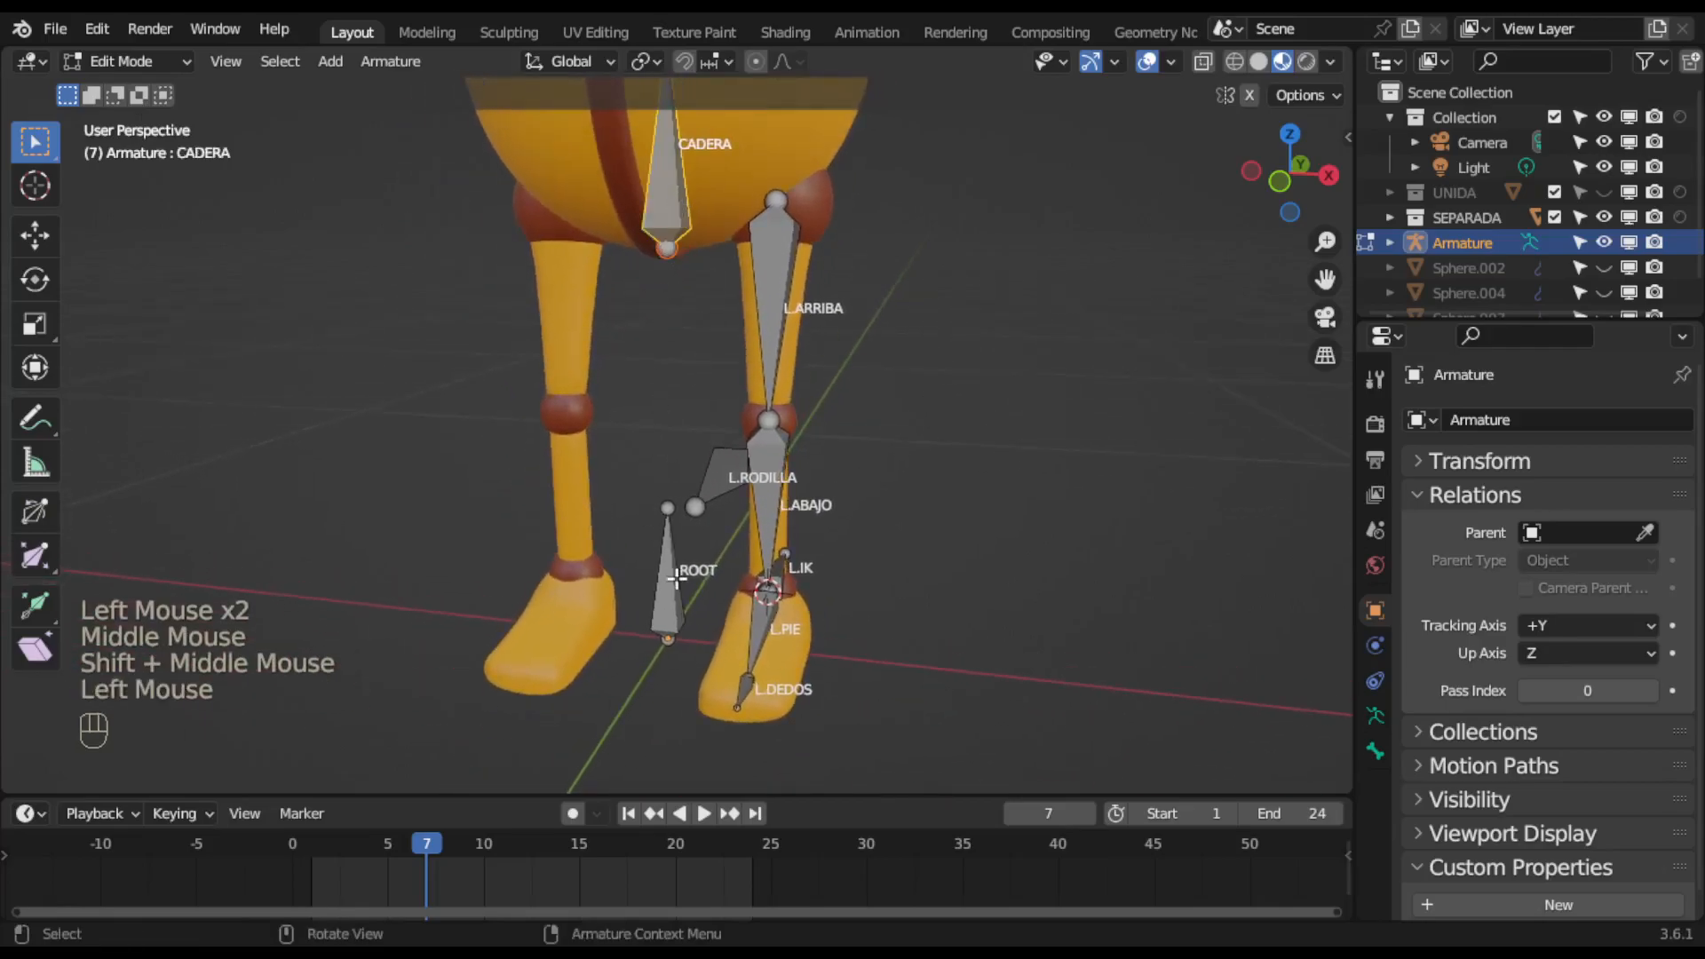
middle_click_drag(709, 319, 674, 431, "shift")
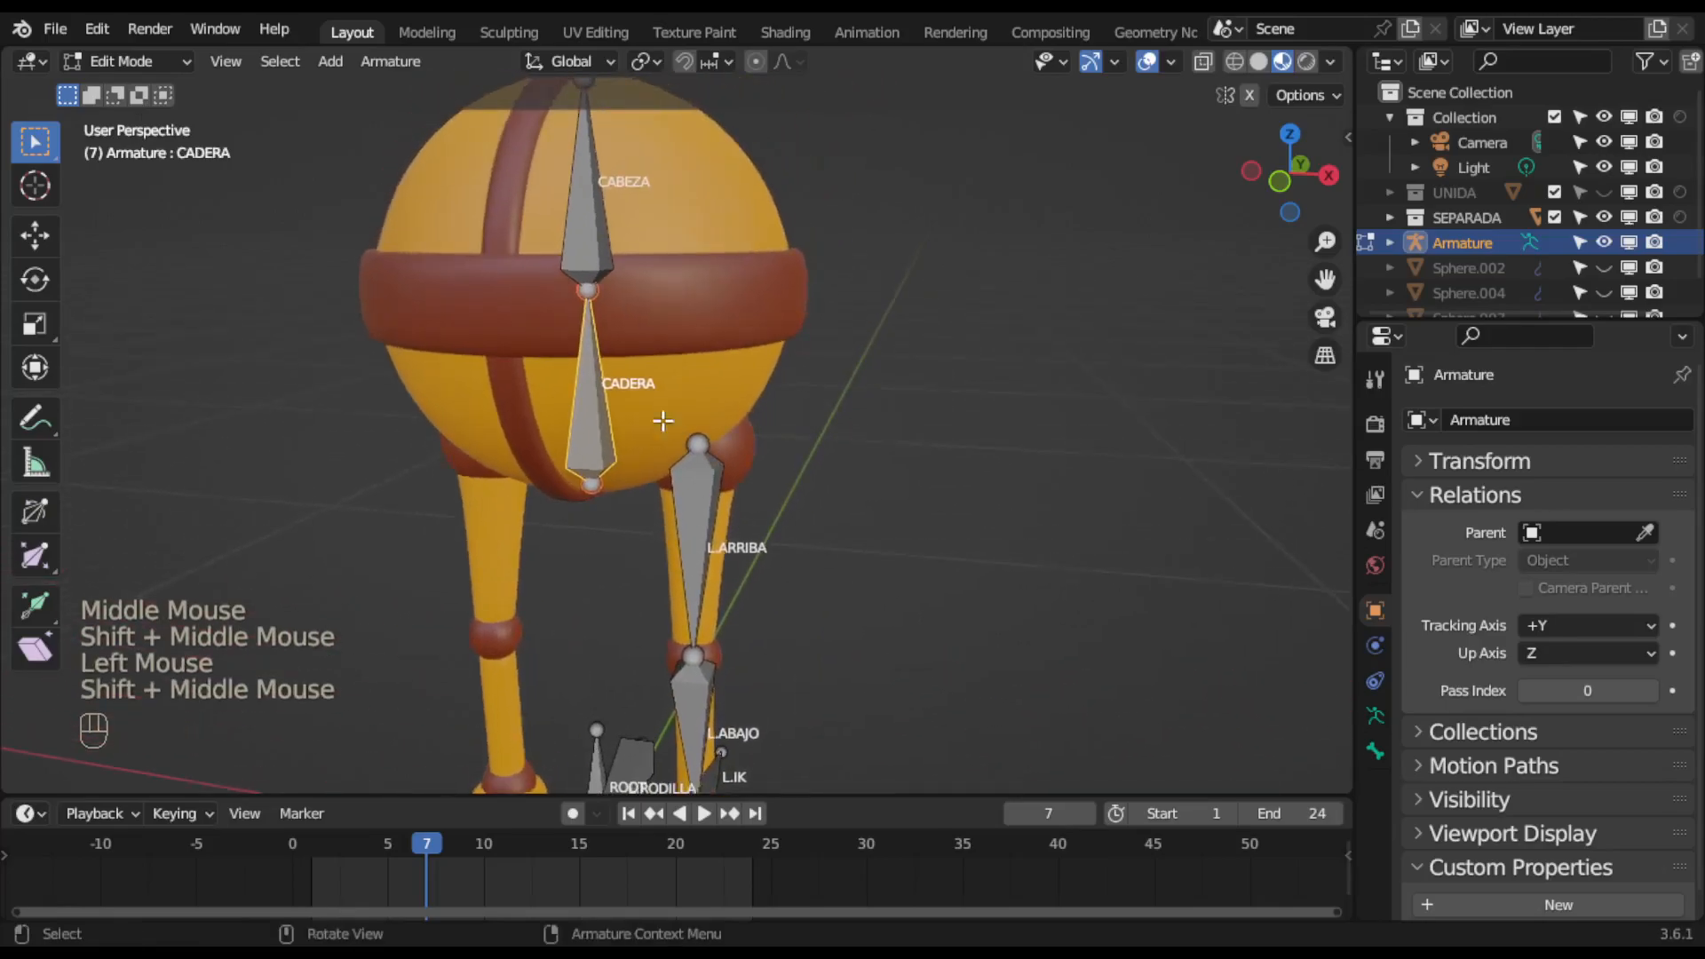
middle_click_drag(898, 537, 955, 408, "shift")
left_click(576, 606)
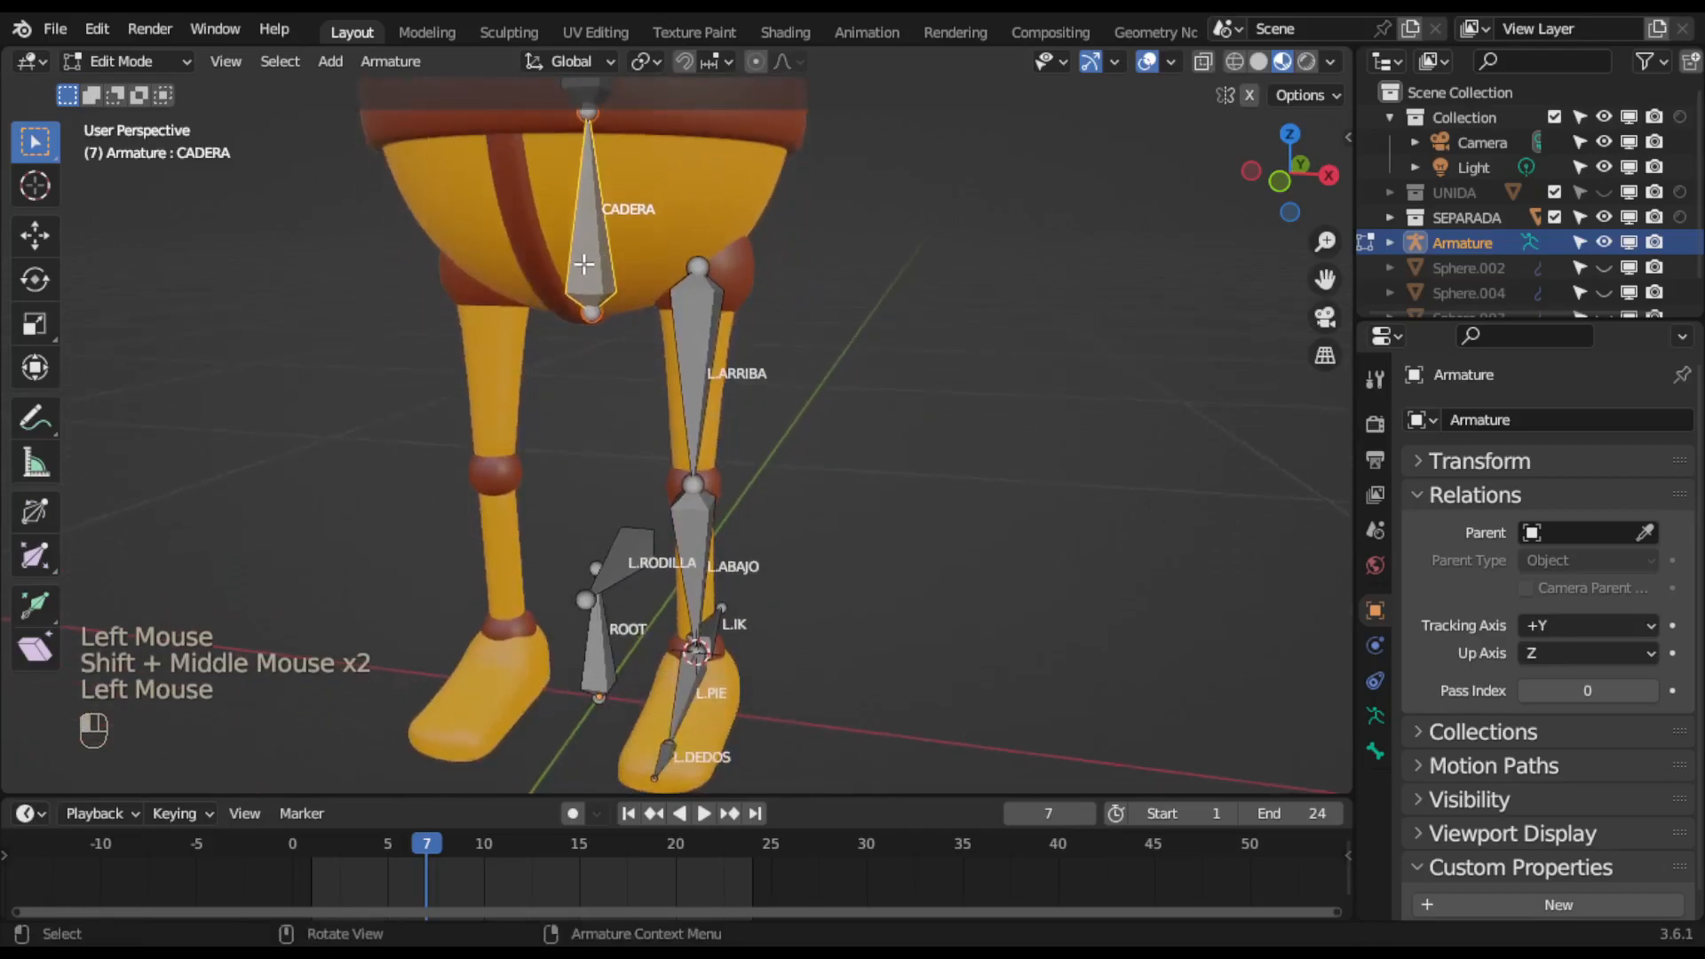
left_click(596, 668, "shift")
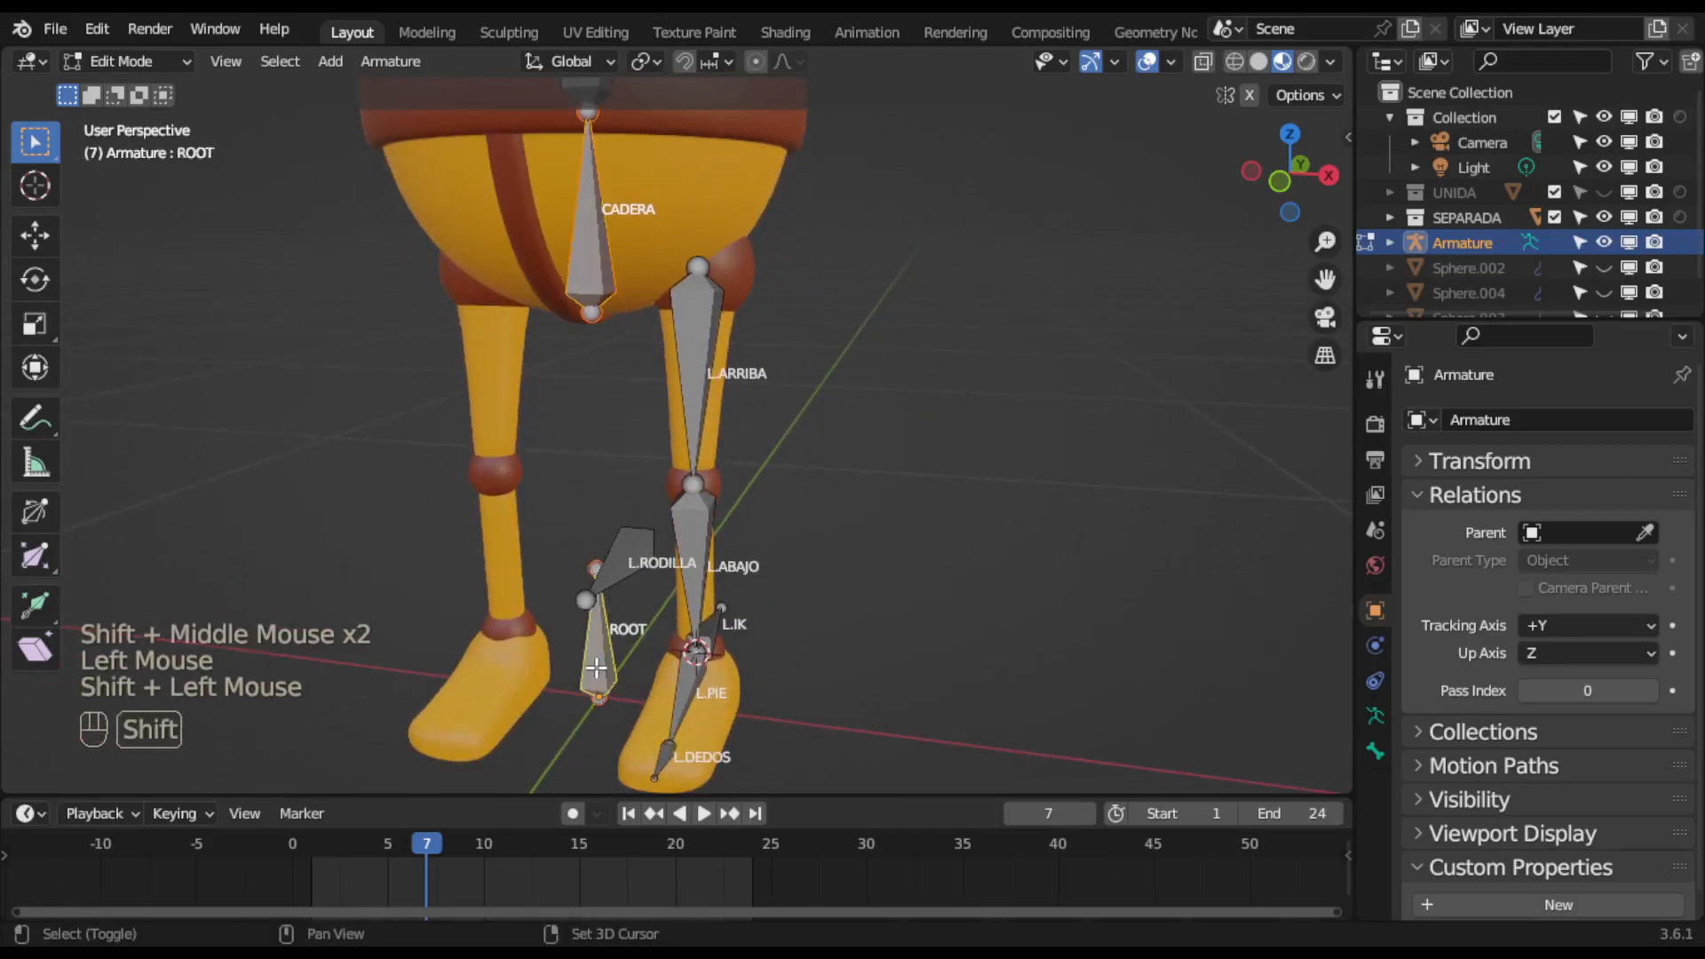
key("ctrl")
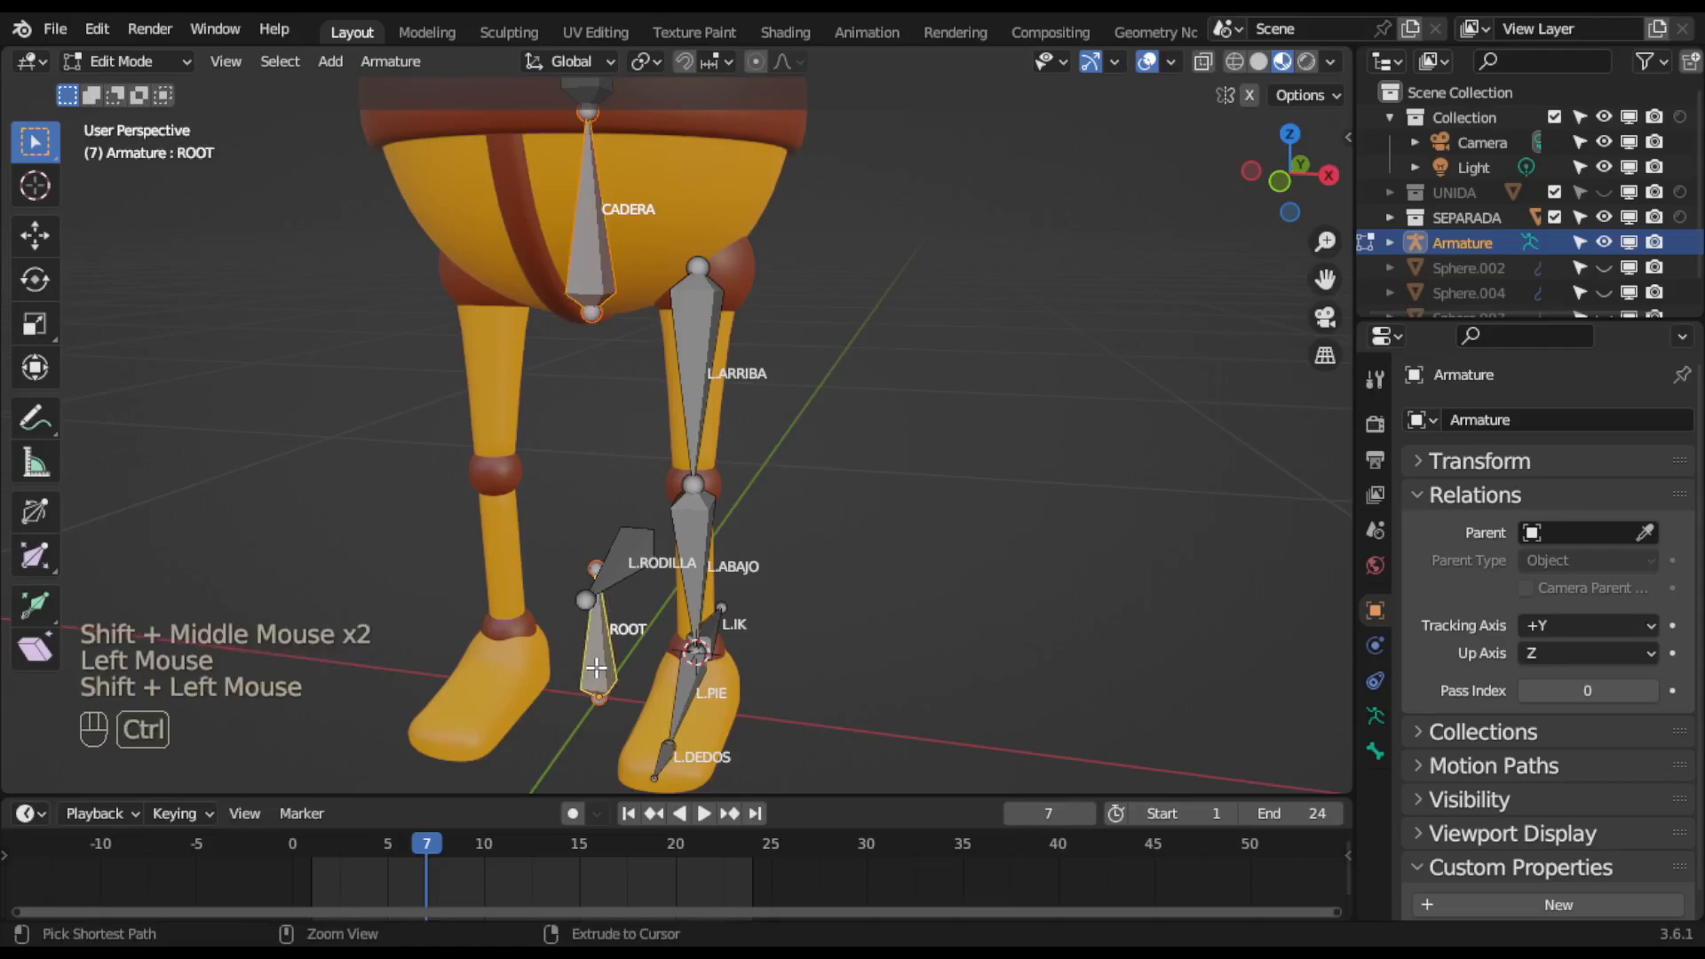
Try to parent CADERA to ROOT with the Connected option, and undo it.
key("ctrl+p")
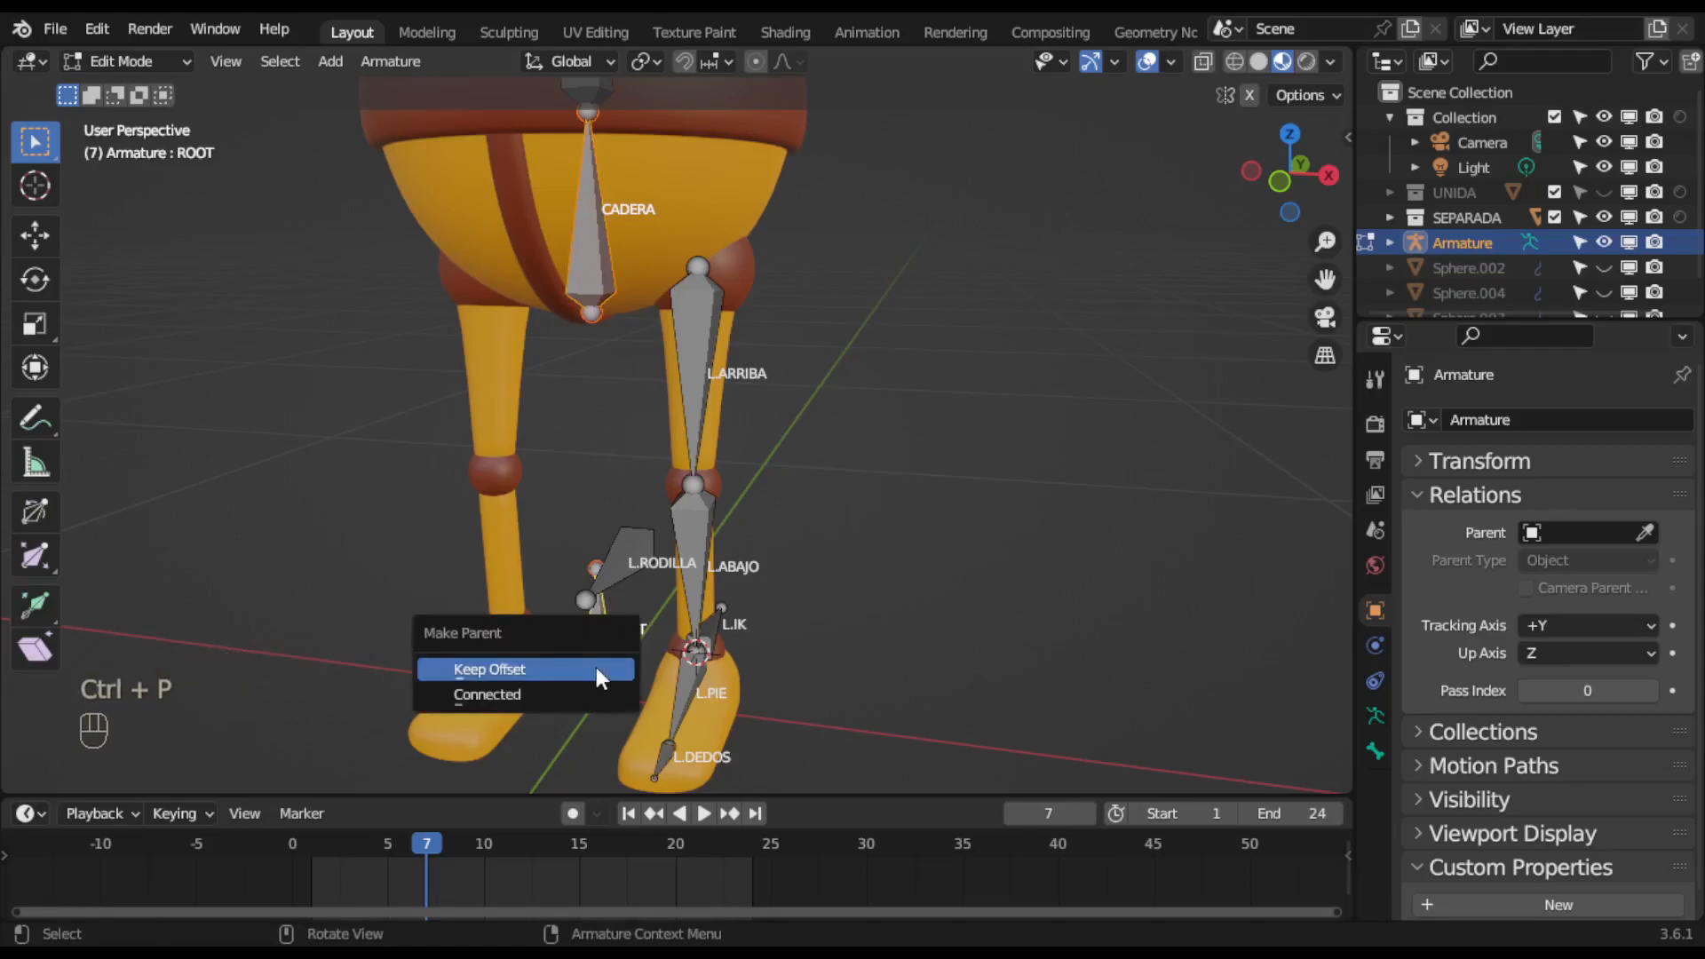
left_click(539, 689)
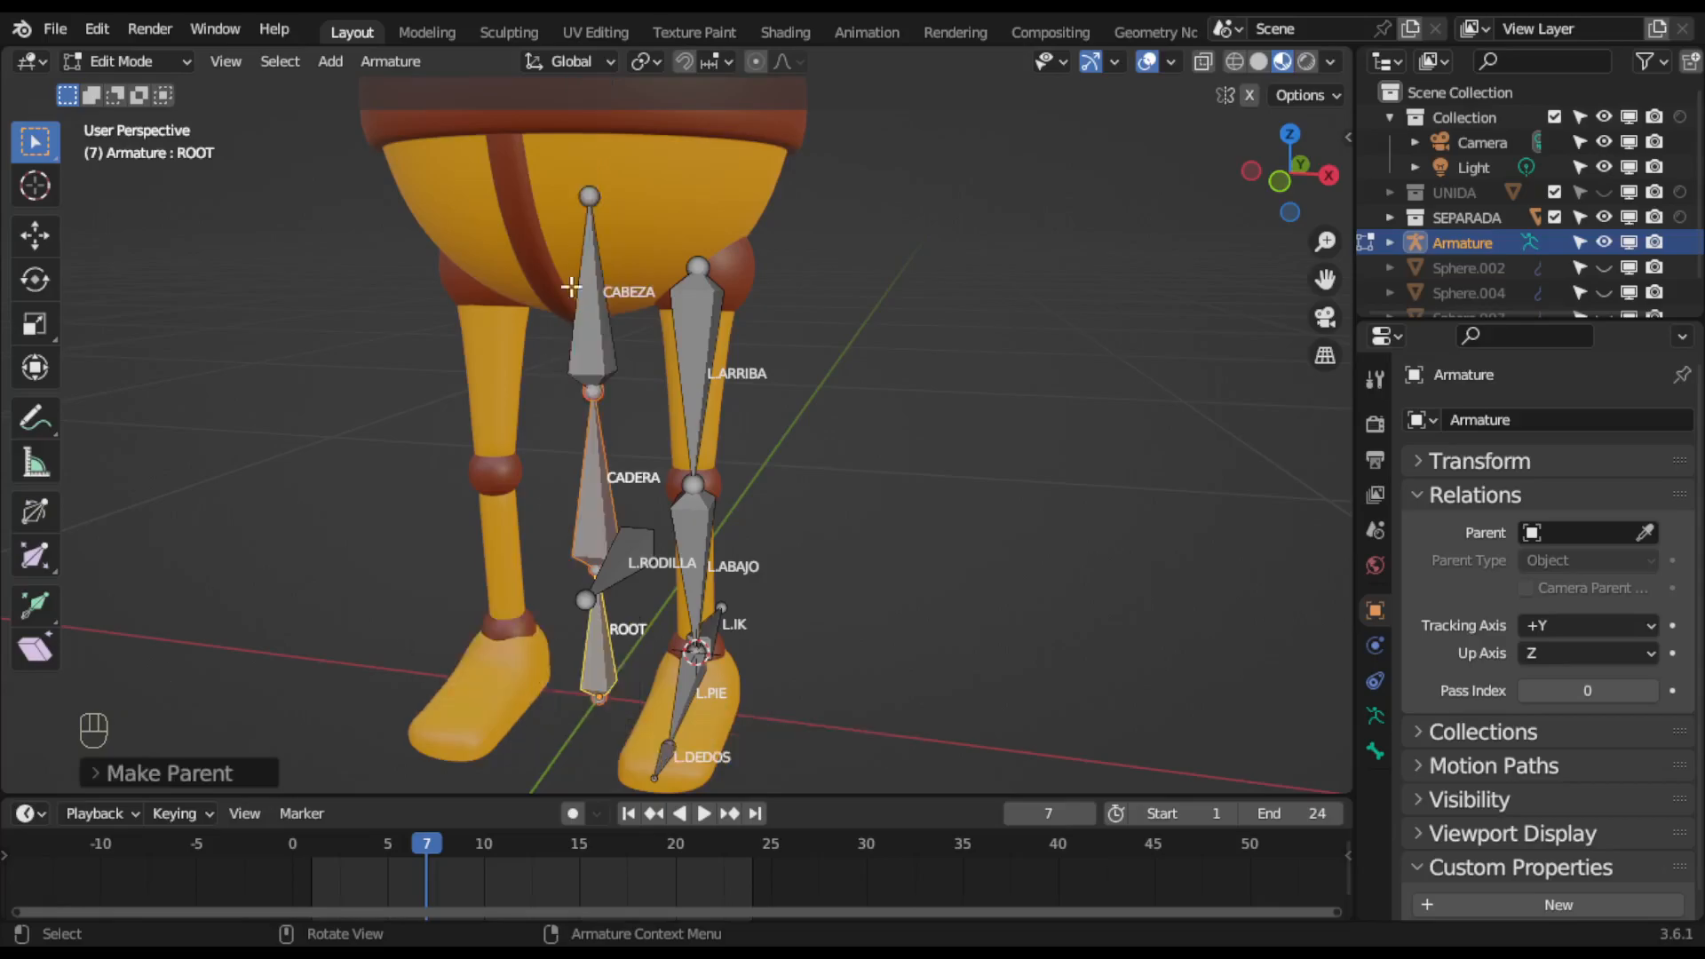
key("ctrl+z")
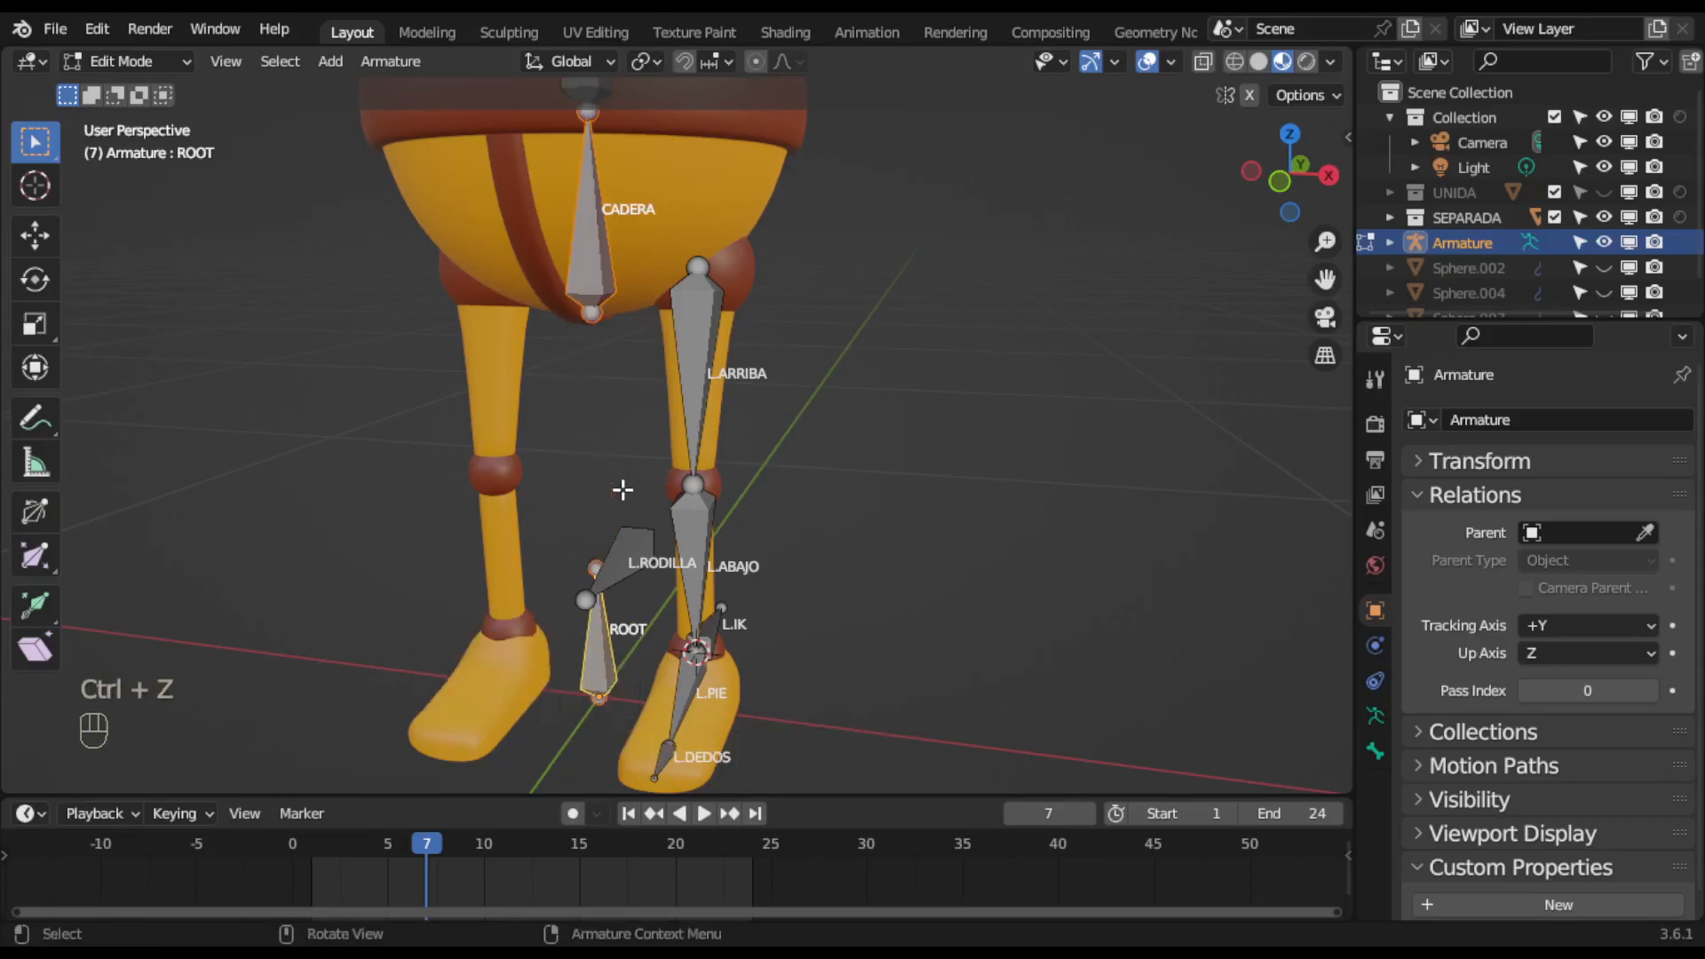
Parent the CADERA bone to ROOT with Keep Offset, and select only ROOT.
key("ctrl+p")
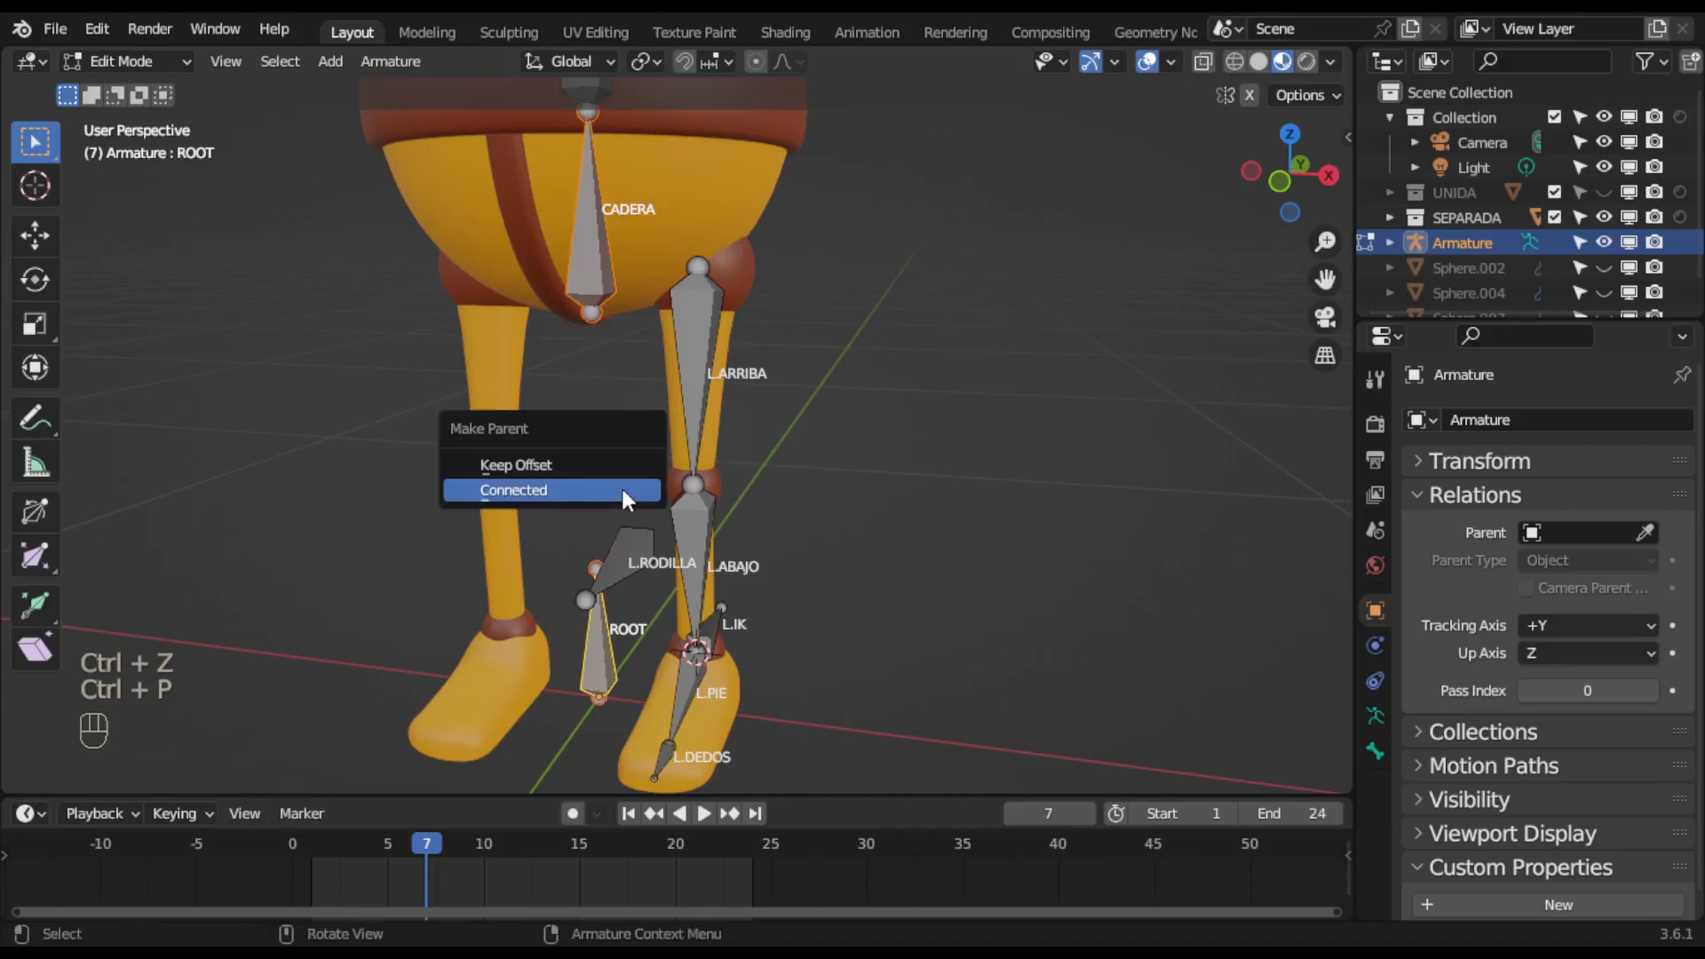
left_click(604, 466)
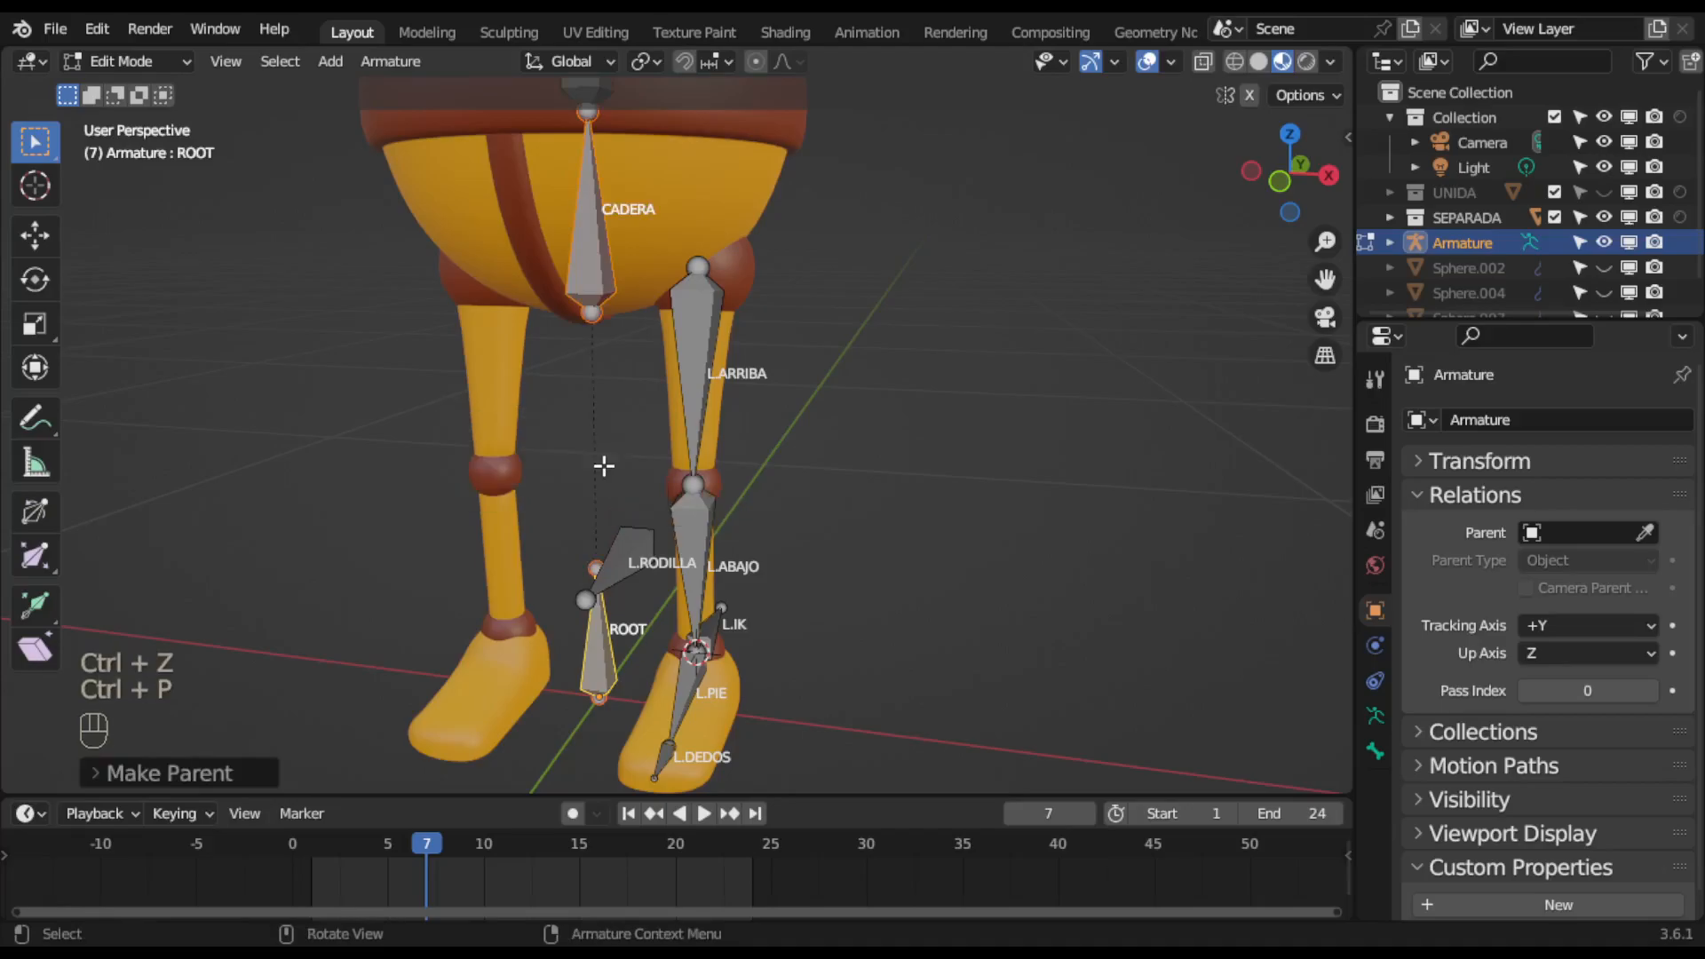
left_click(594, 674)
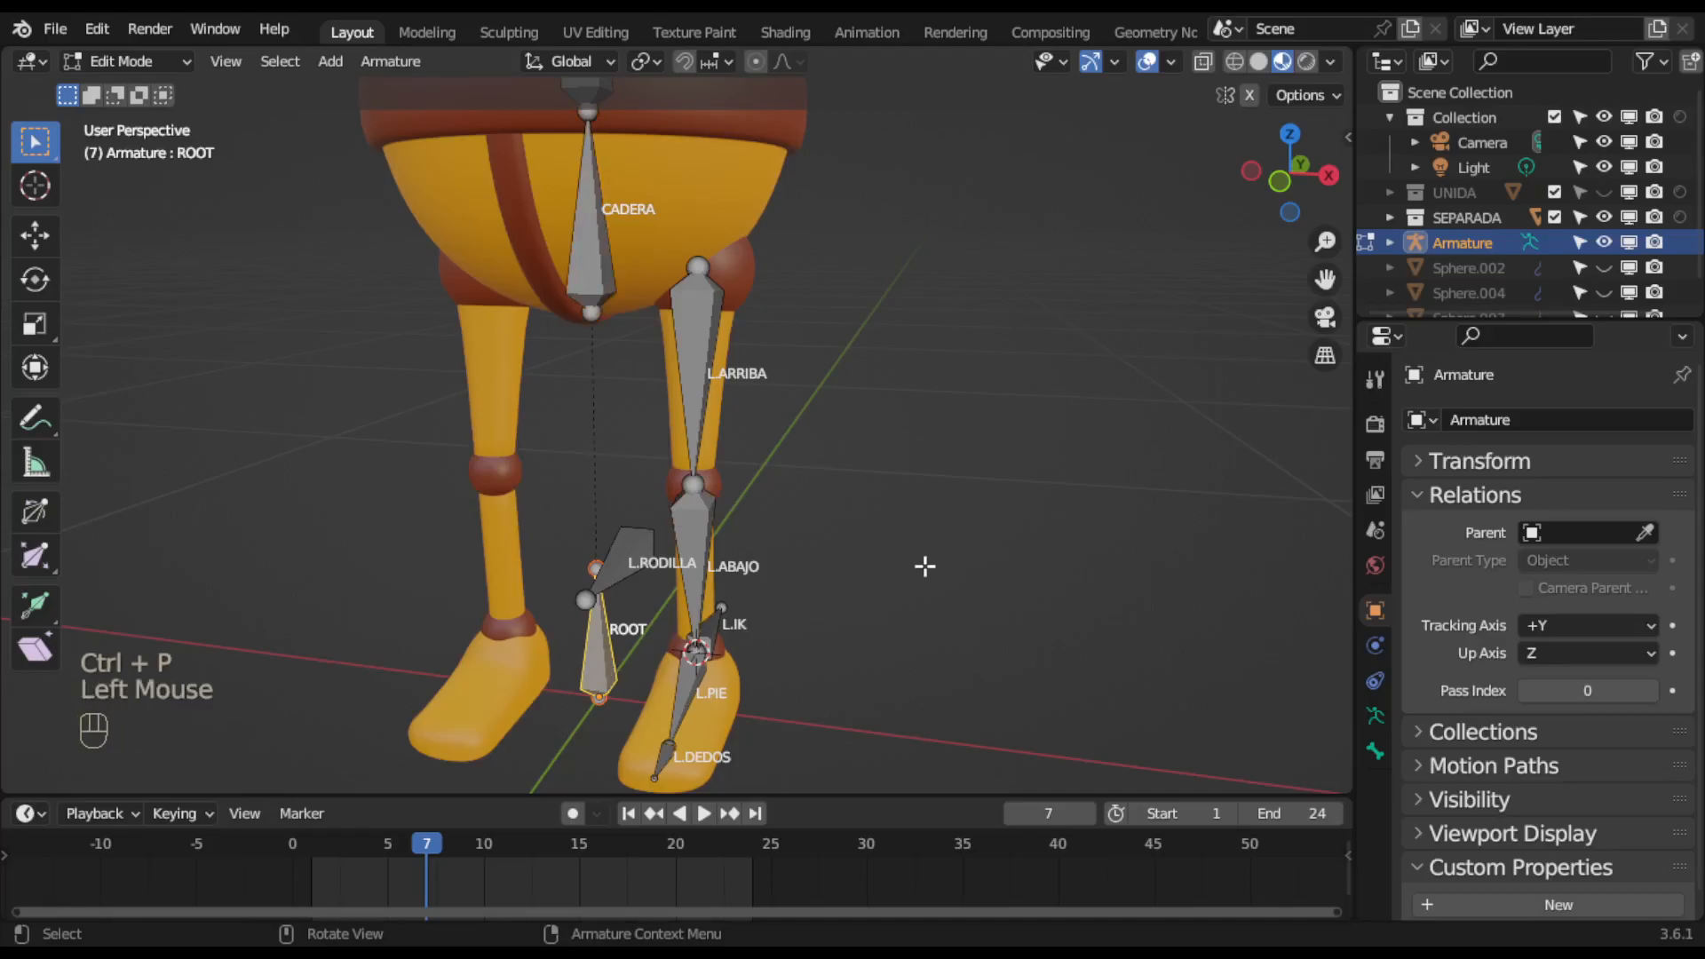
Parent the L.ARRIBA bone to CADERA with Keep Offset.
middle_click_drag(940, 456, 898, 532, "shift")
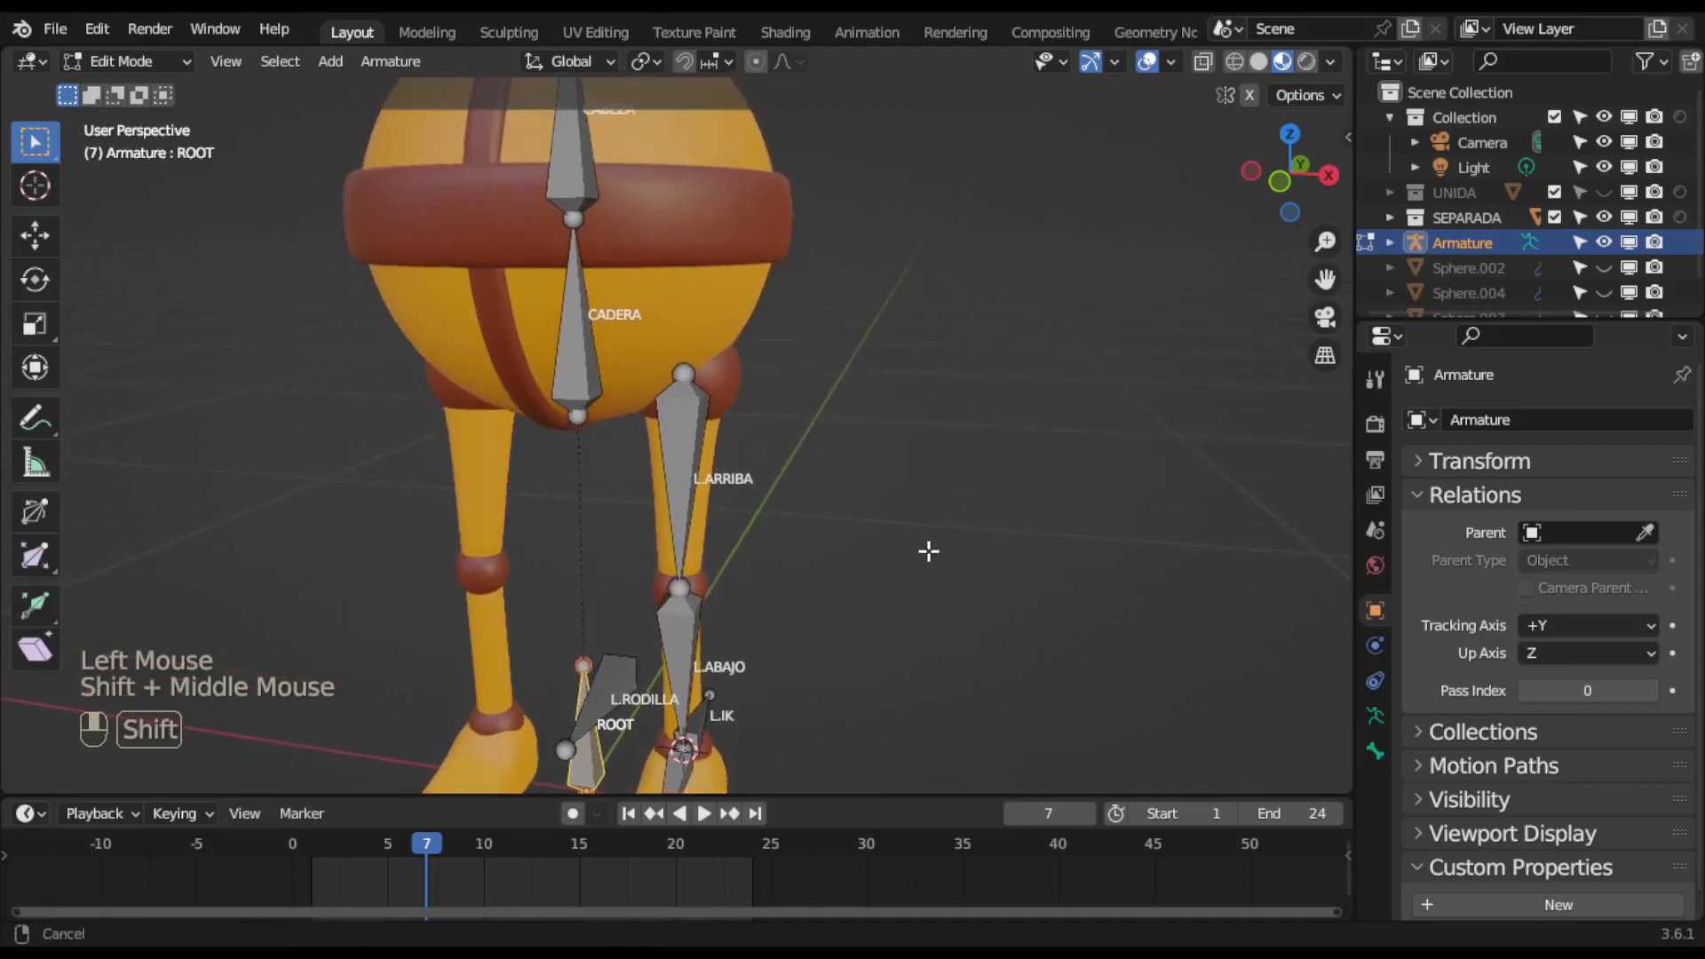
left_click(690, 424)
middle_click_drag(772, 430, 746, 462)
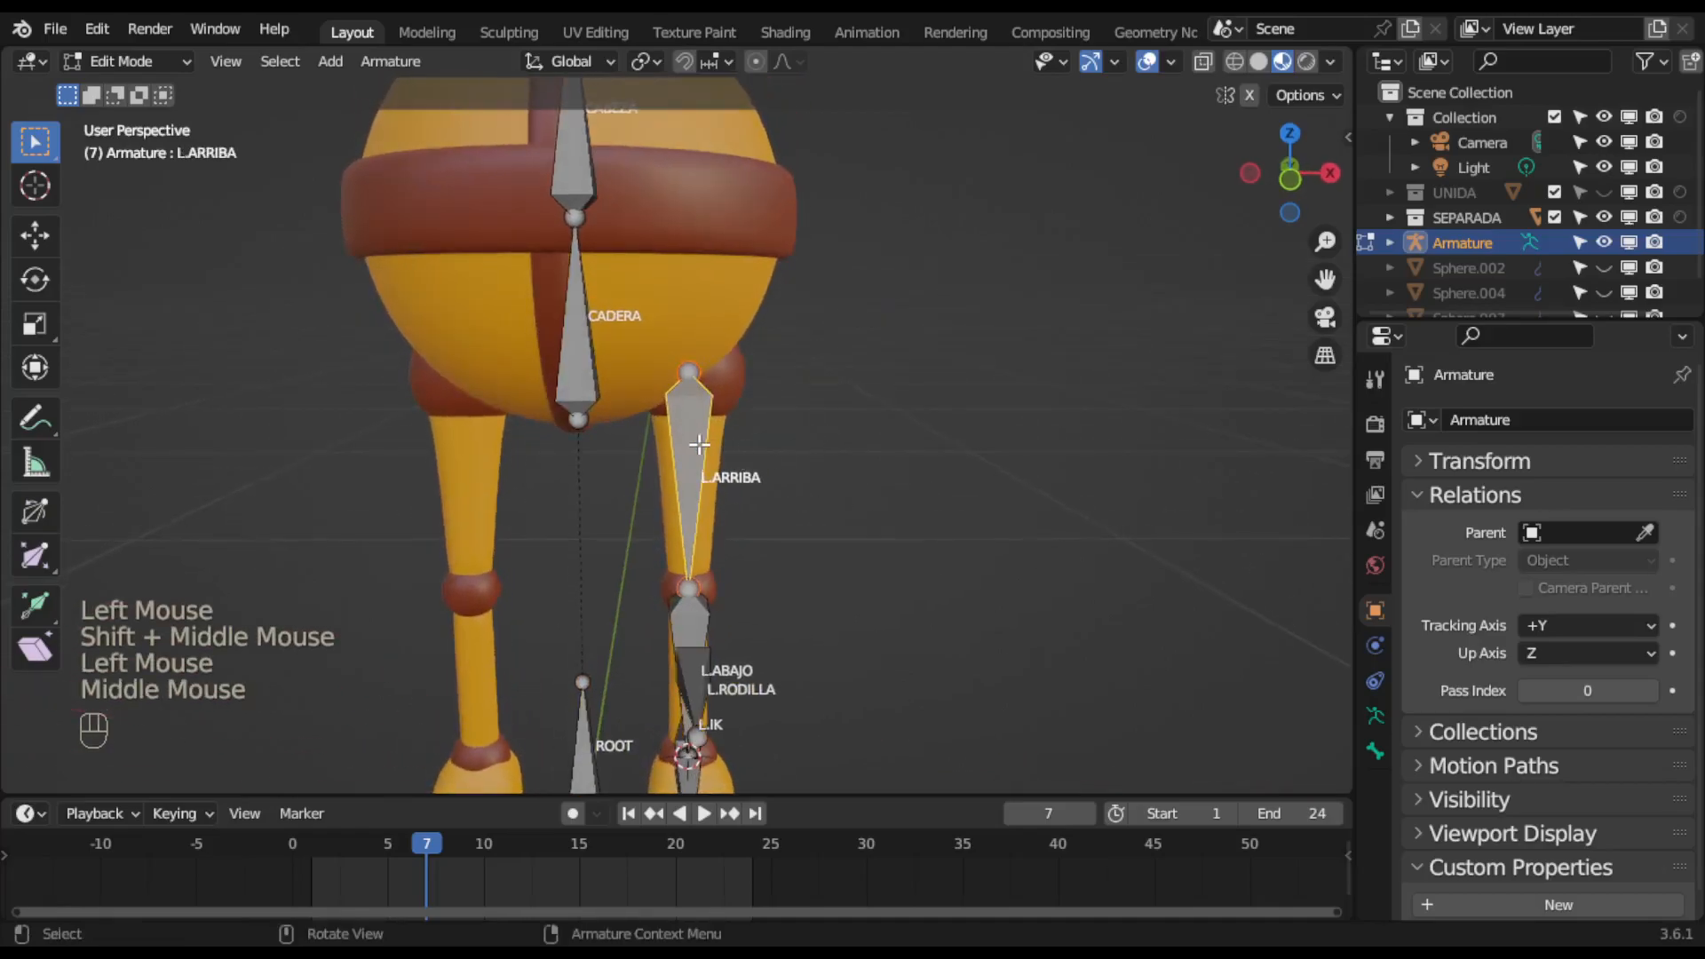
middle_click_drag(814, 369, 811, 456, "shift")
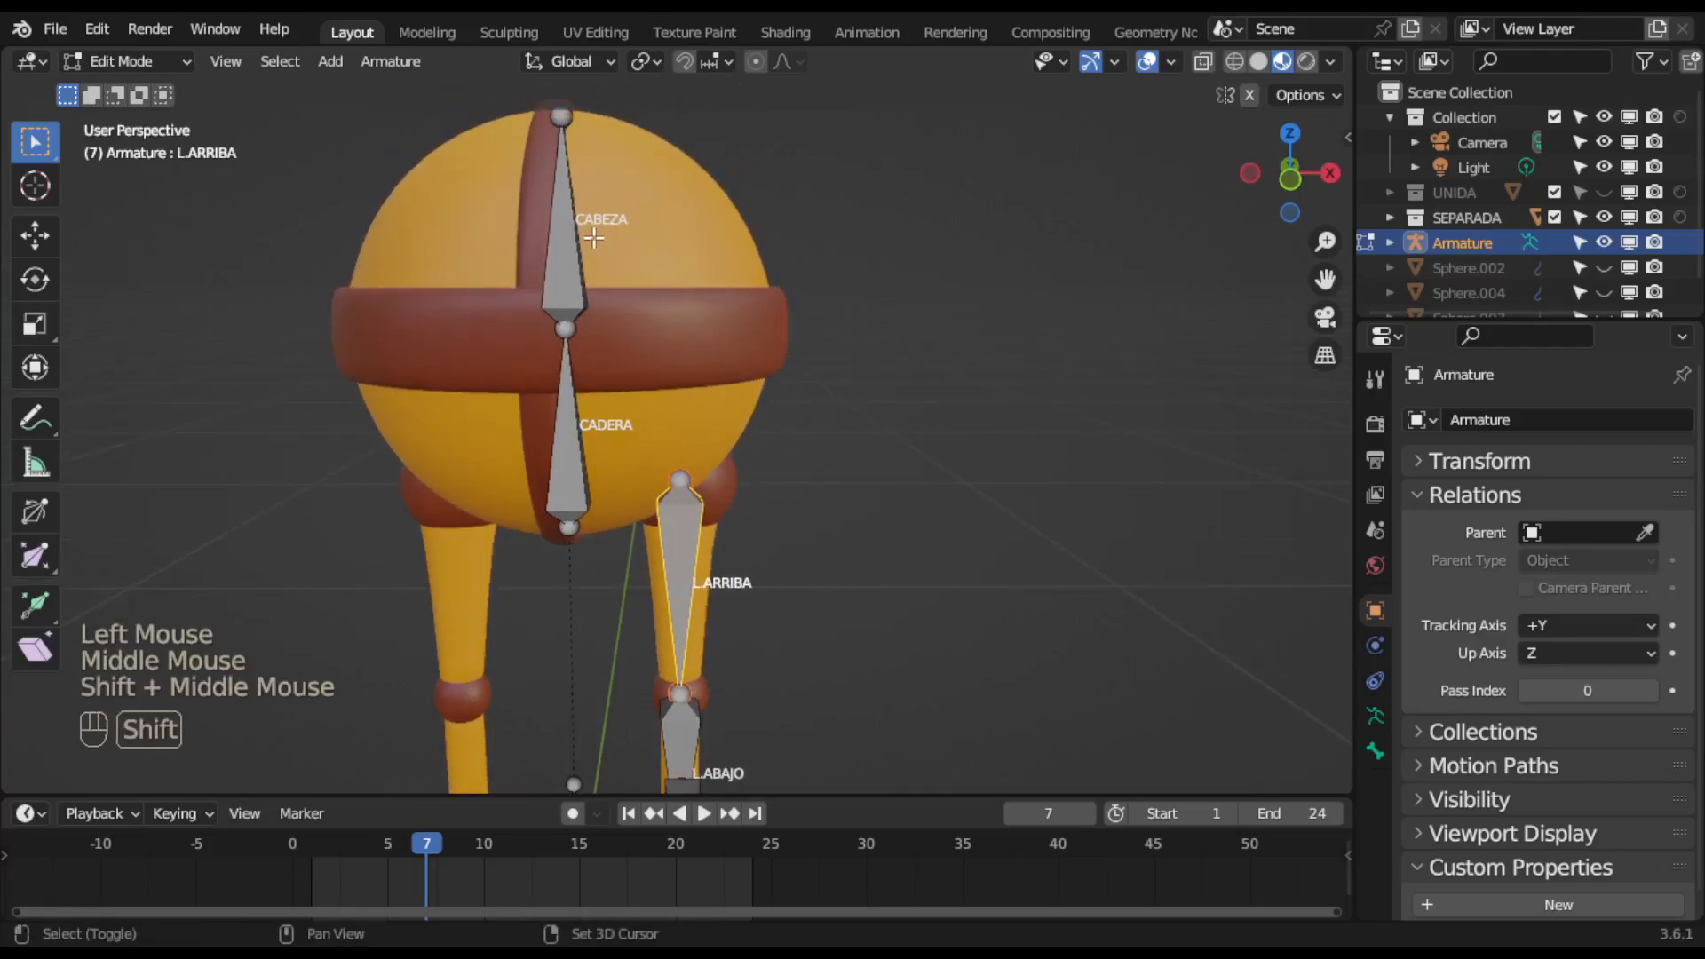
left_click(561, 227, "shift")
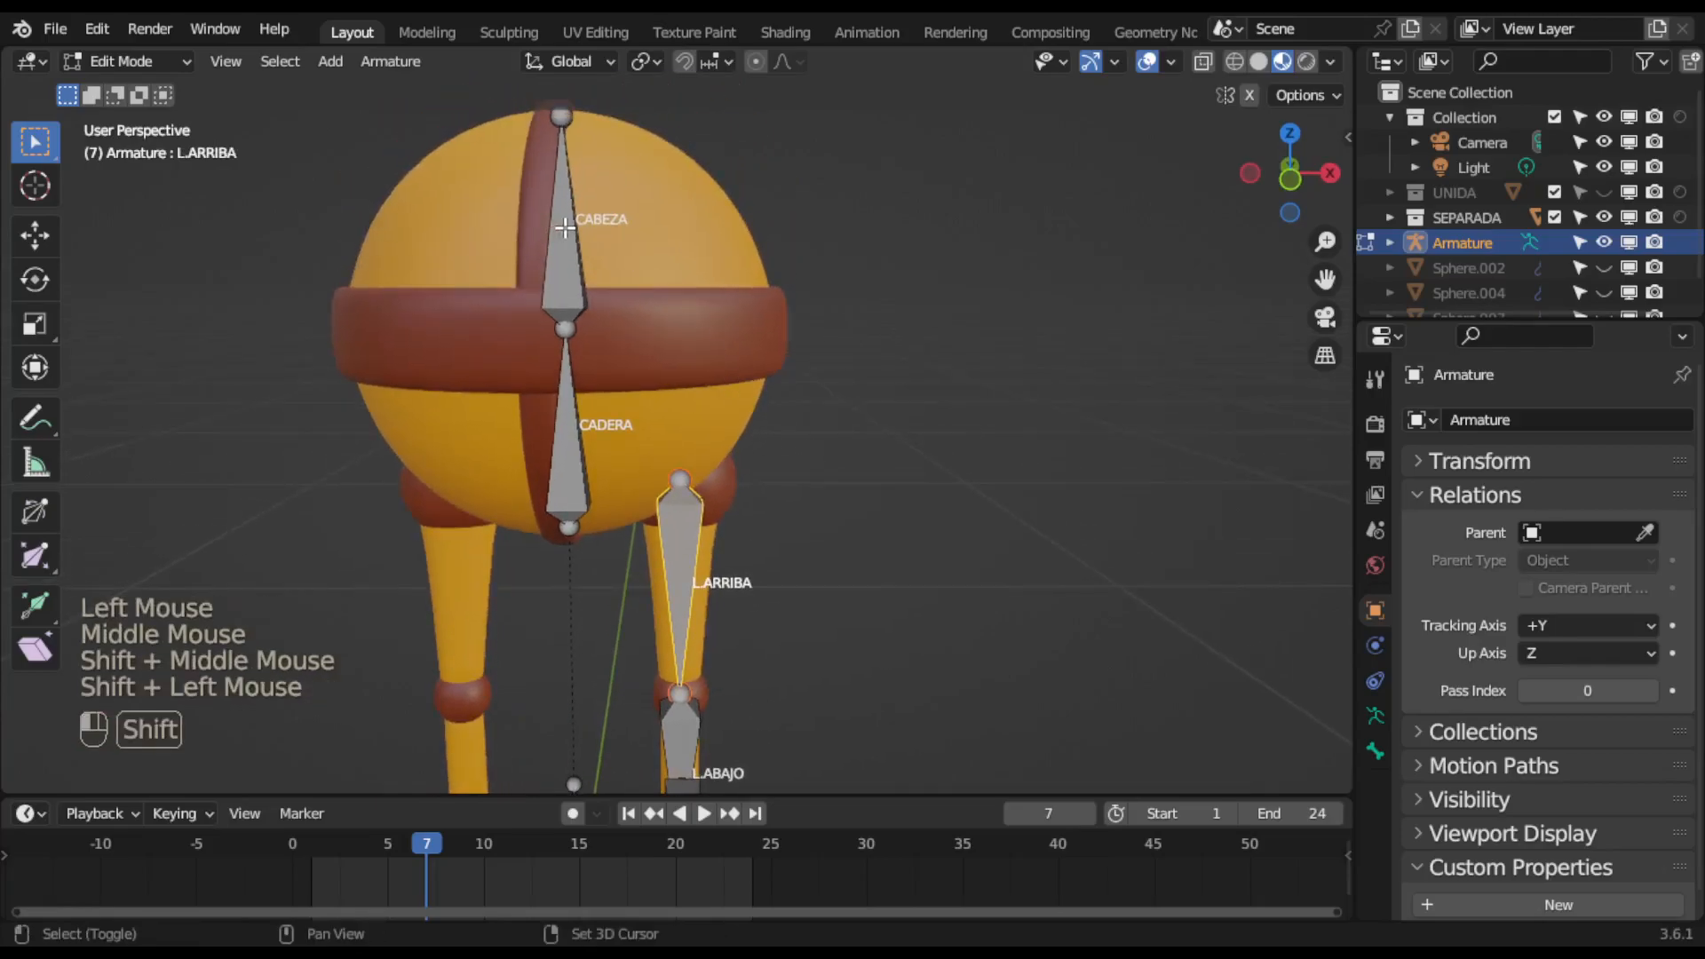
left_click(568, 454)
left_click(681, 542)
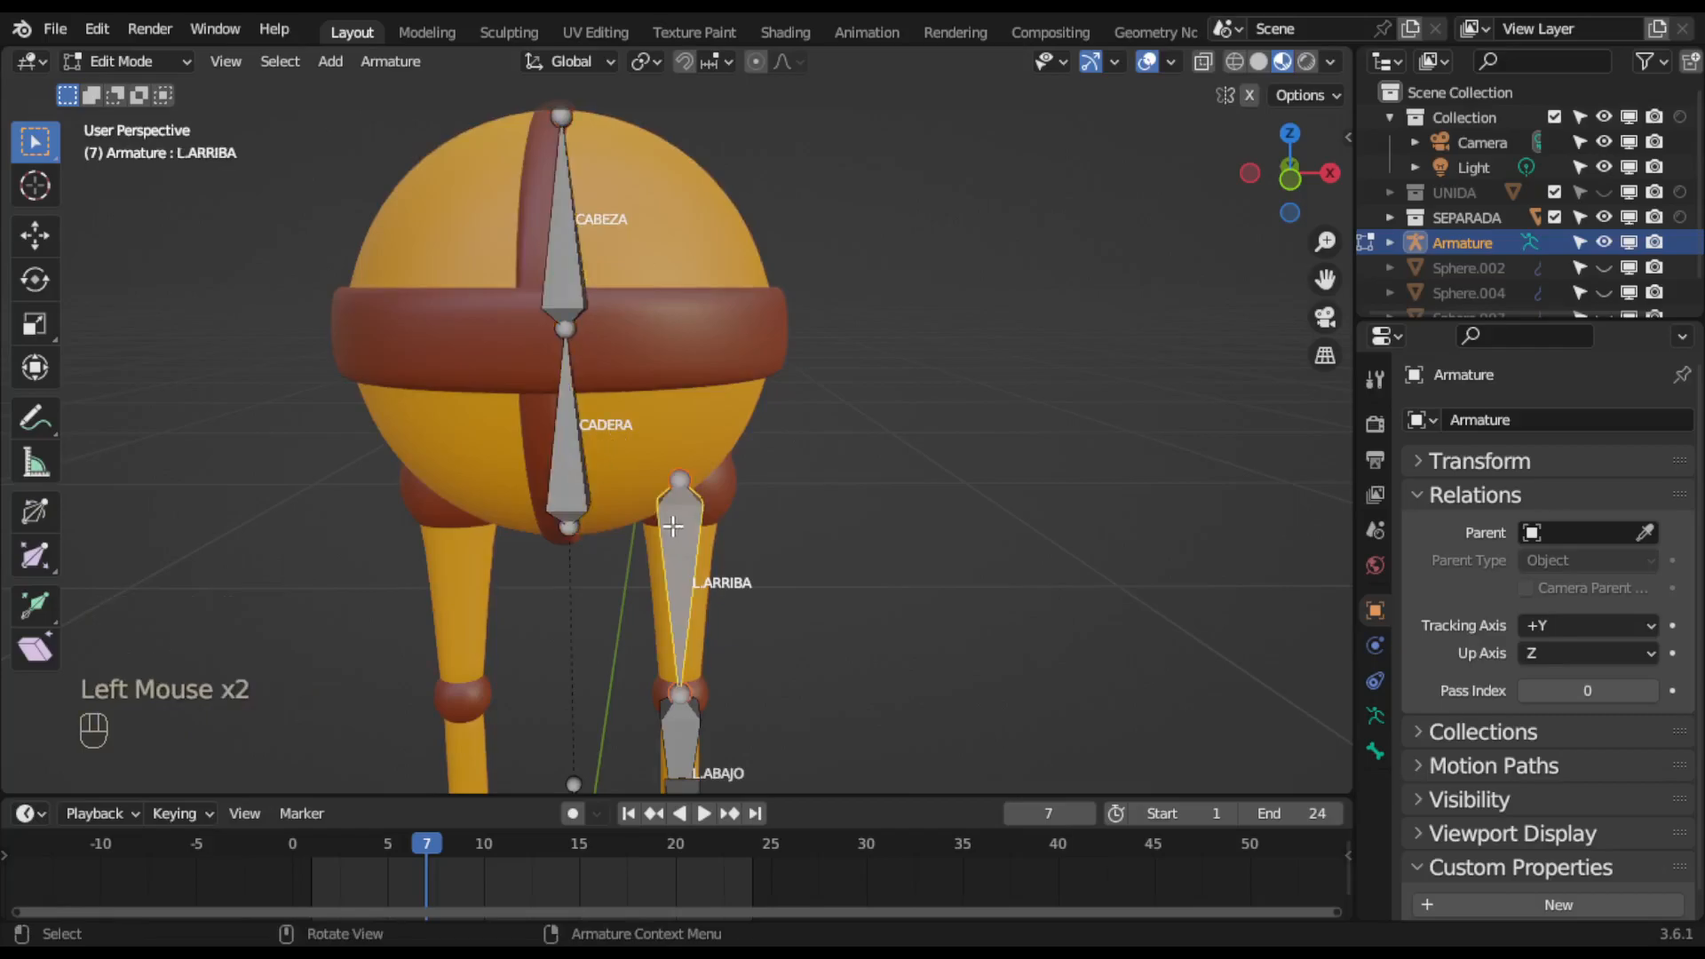
left_click(579, 459, "shift")
mouse_move(730, 551)
middle_mouse_down()
mouse_move(750, 495)
mouse_move(710, 514)
mouse_move(734, 529)
middle_mouse_up()
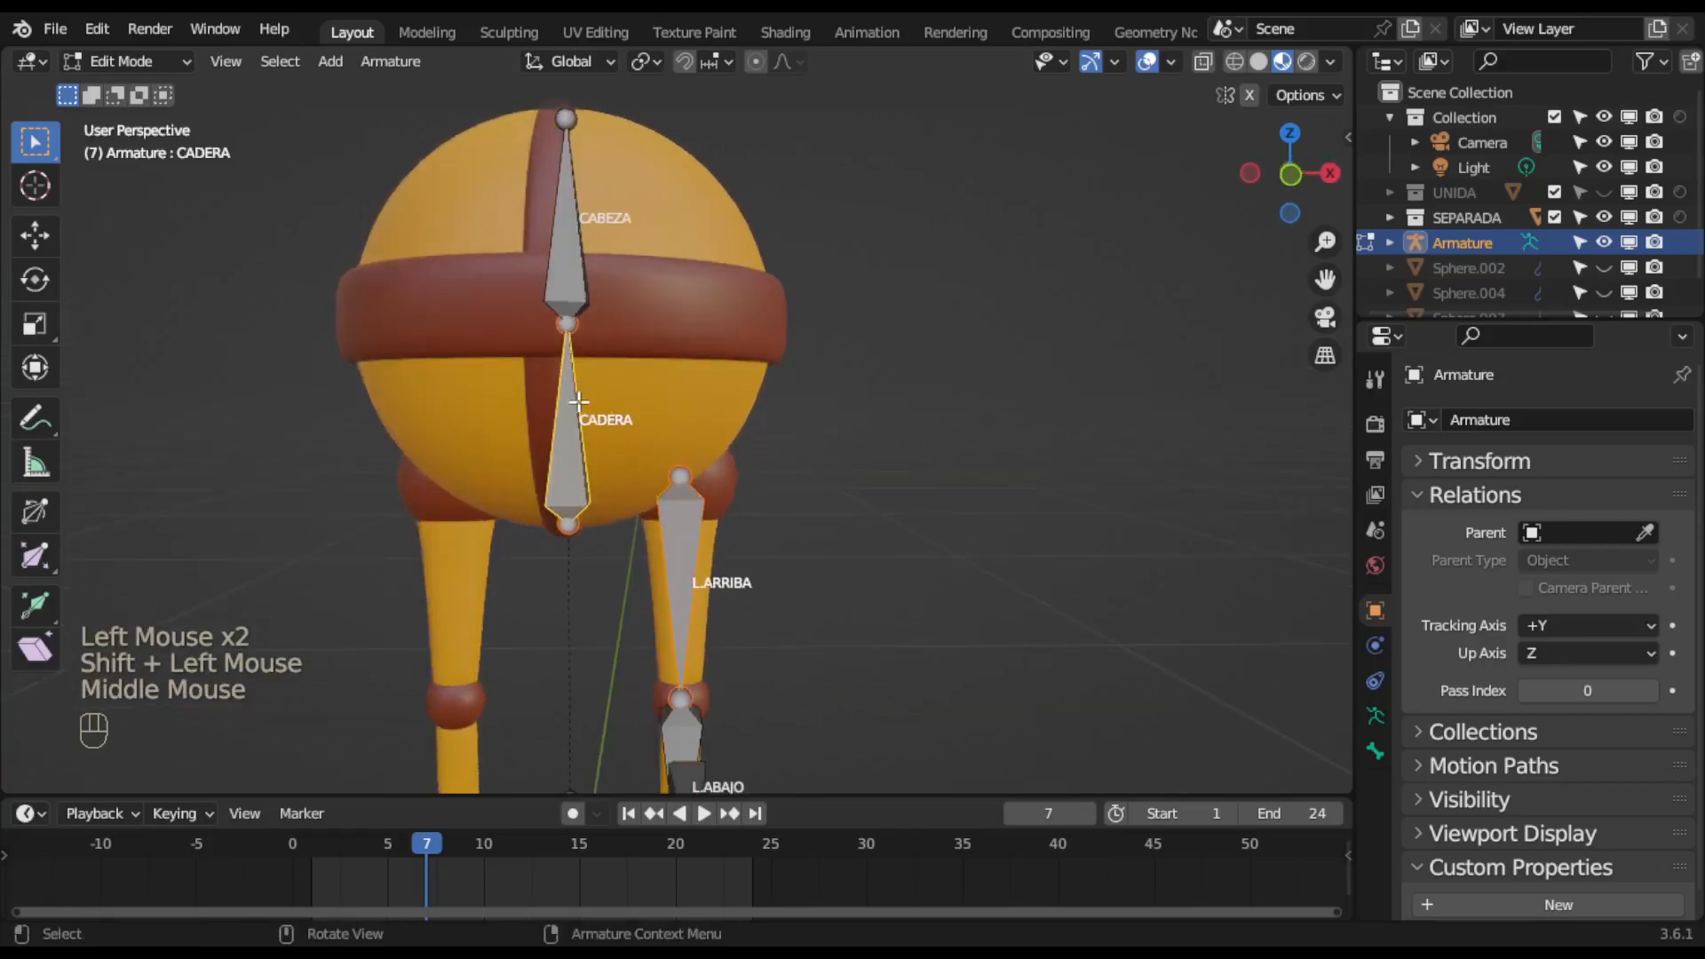
key("ctrl+p")
left_click(755, 542)
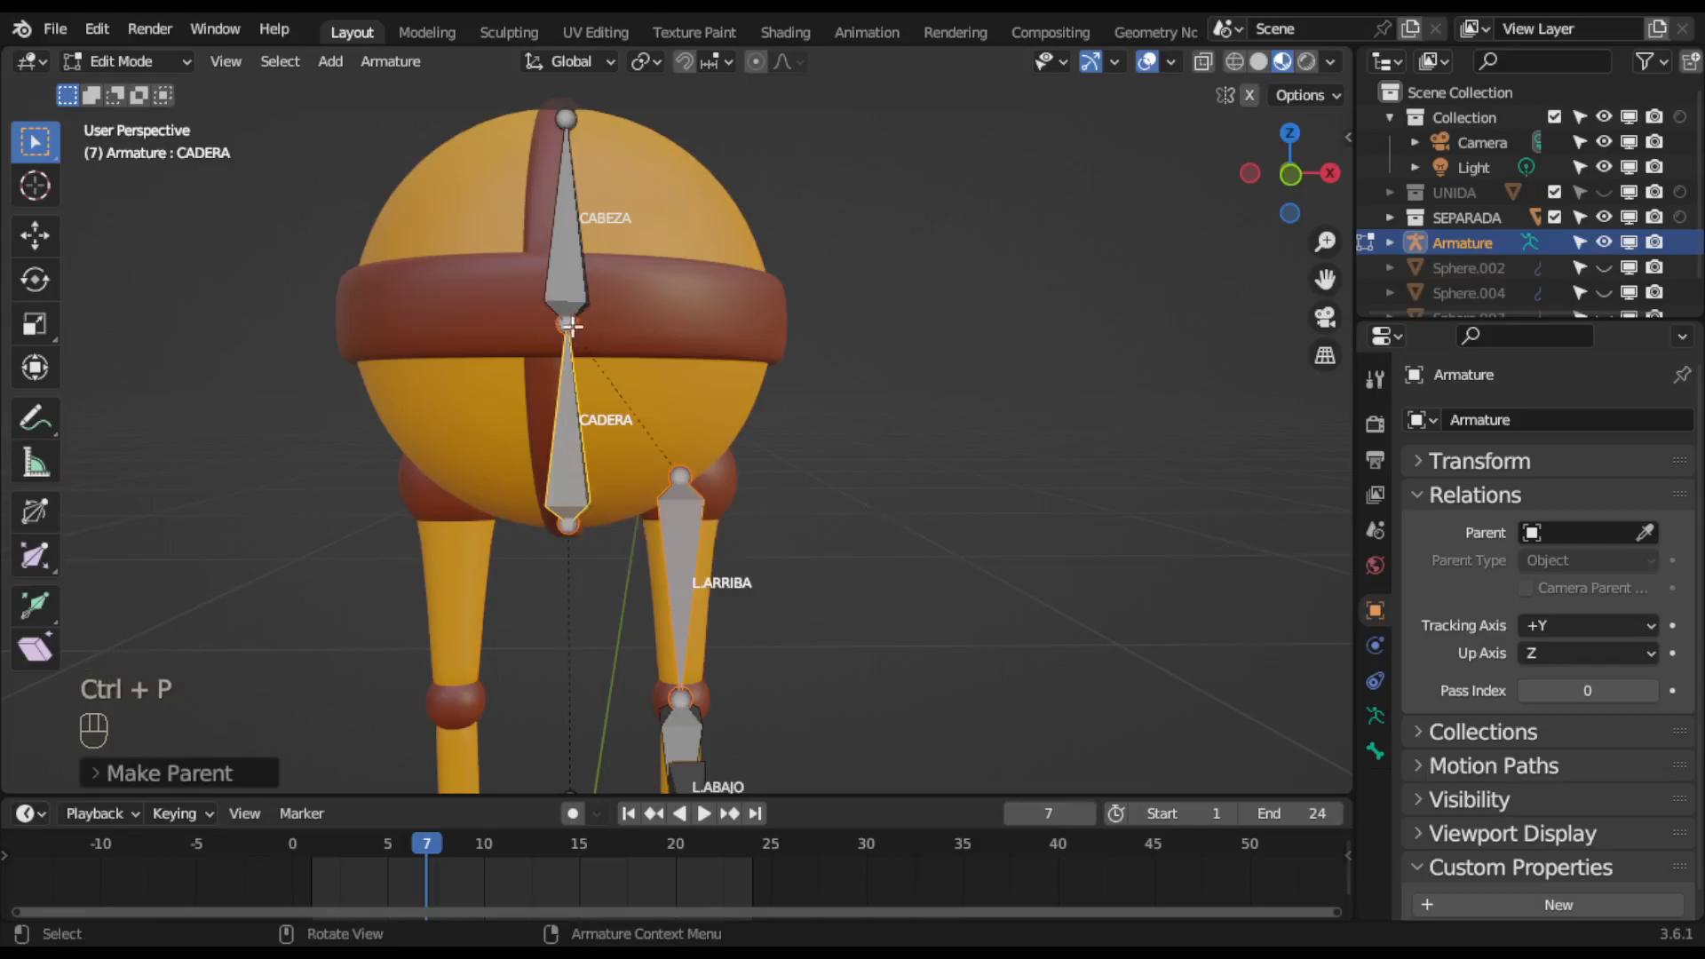
Switch the armature to Pose Mode and examine the posed bone chain from the front and side.
left_click(124, 60)
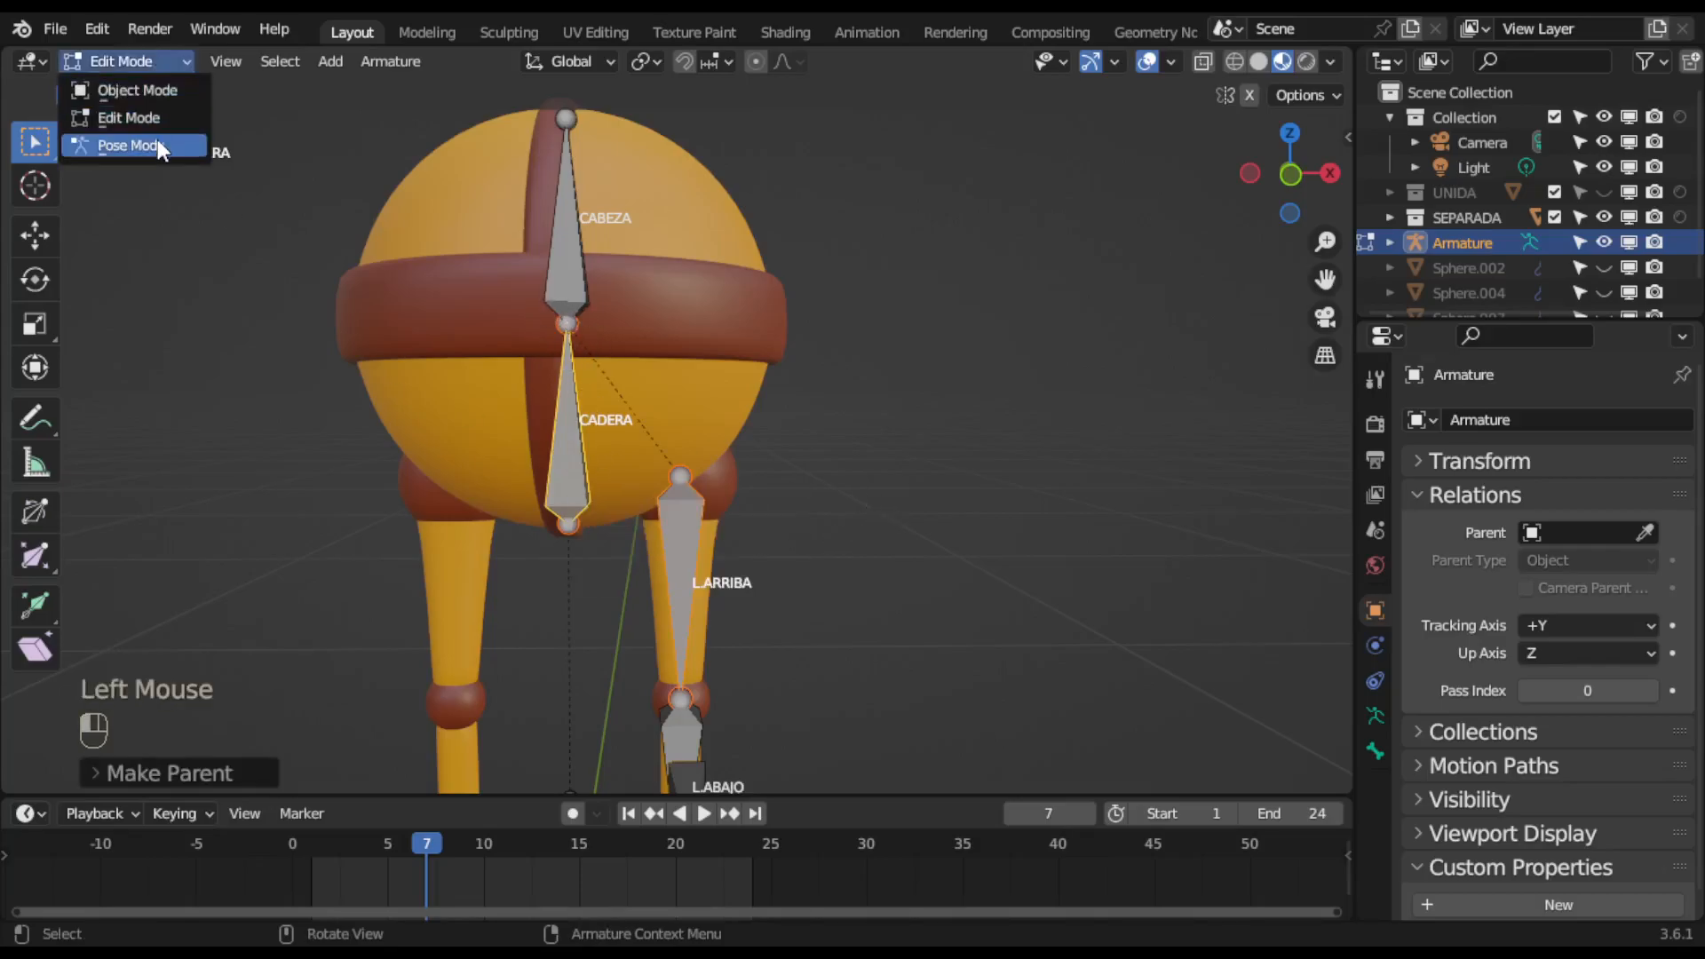
left_click(157, 140)
scroll(897, 511, "down", 2)
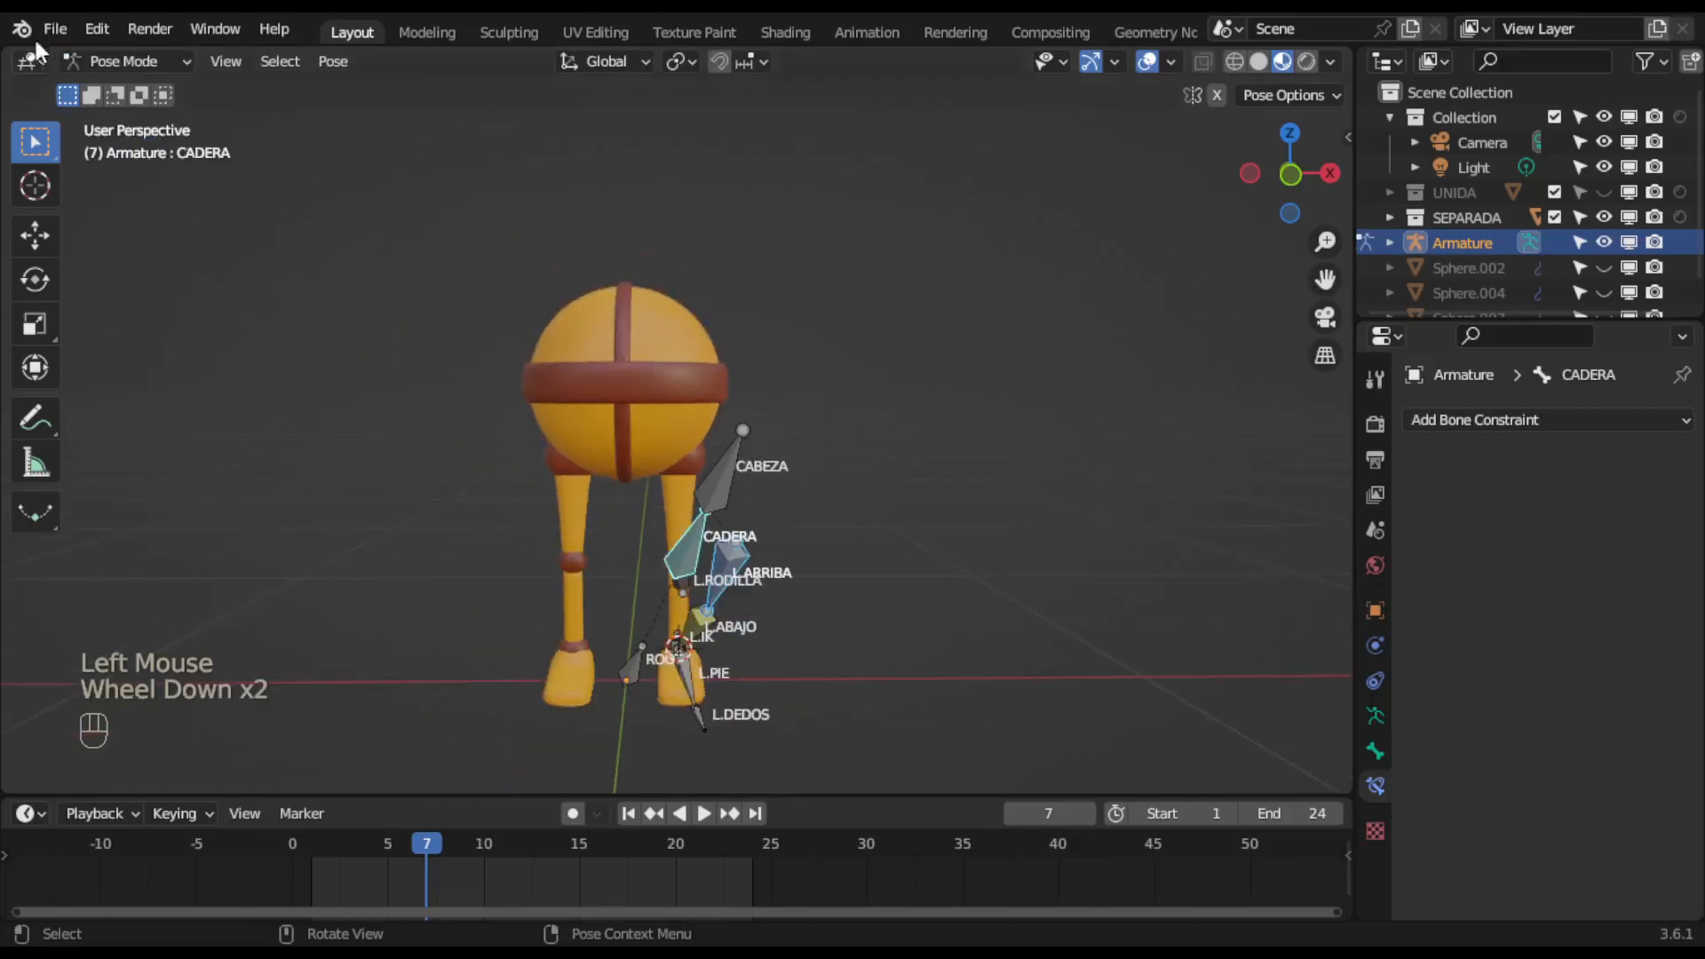
middle_click_drag(862, 623, 693, 607)
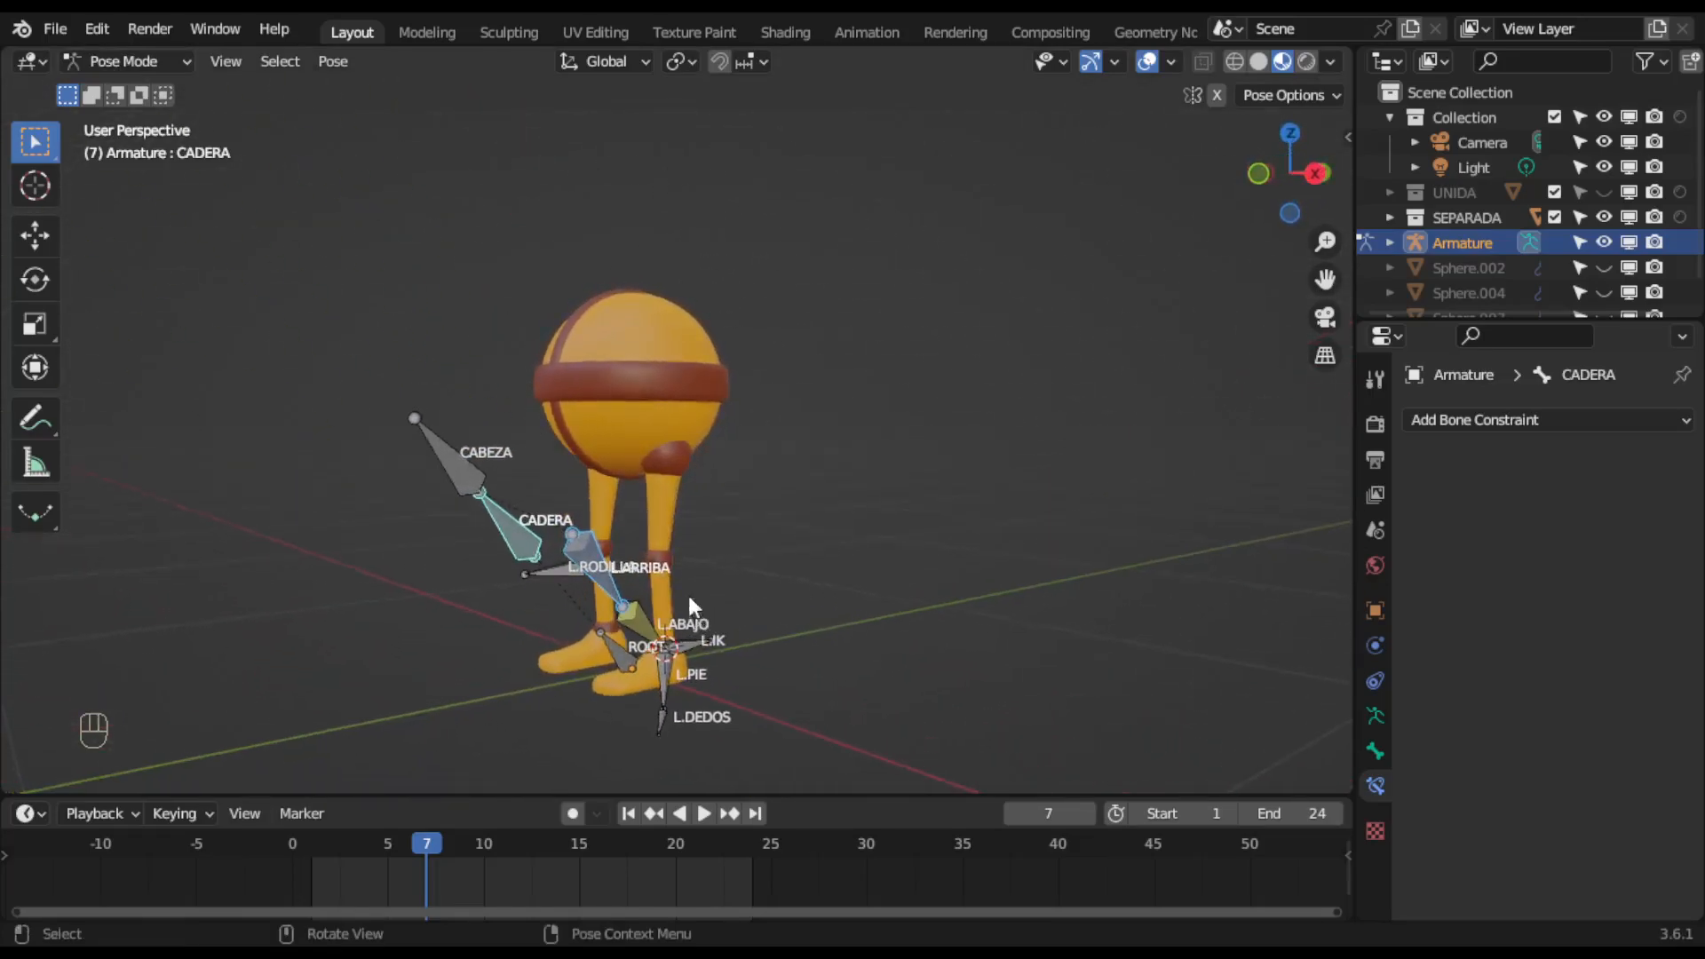
Check the bones' rest positions in Edit Mode, and return to Pose Mode.
left_click(174, 64)
left_click(128, 121)
middle_click_drag(855, 413, 364, 196)
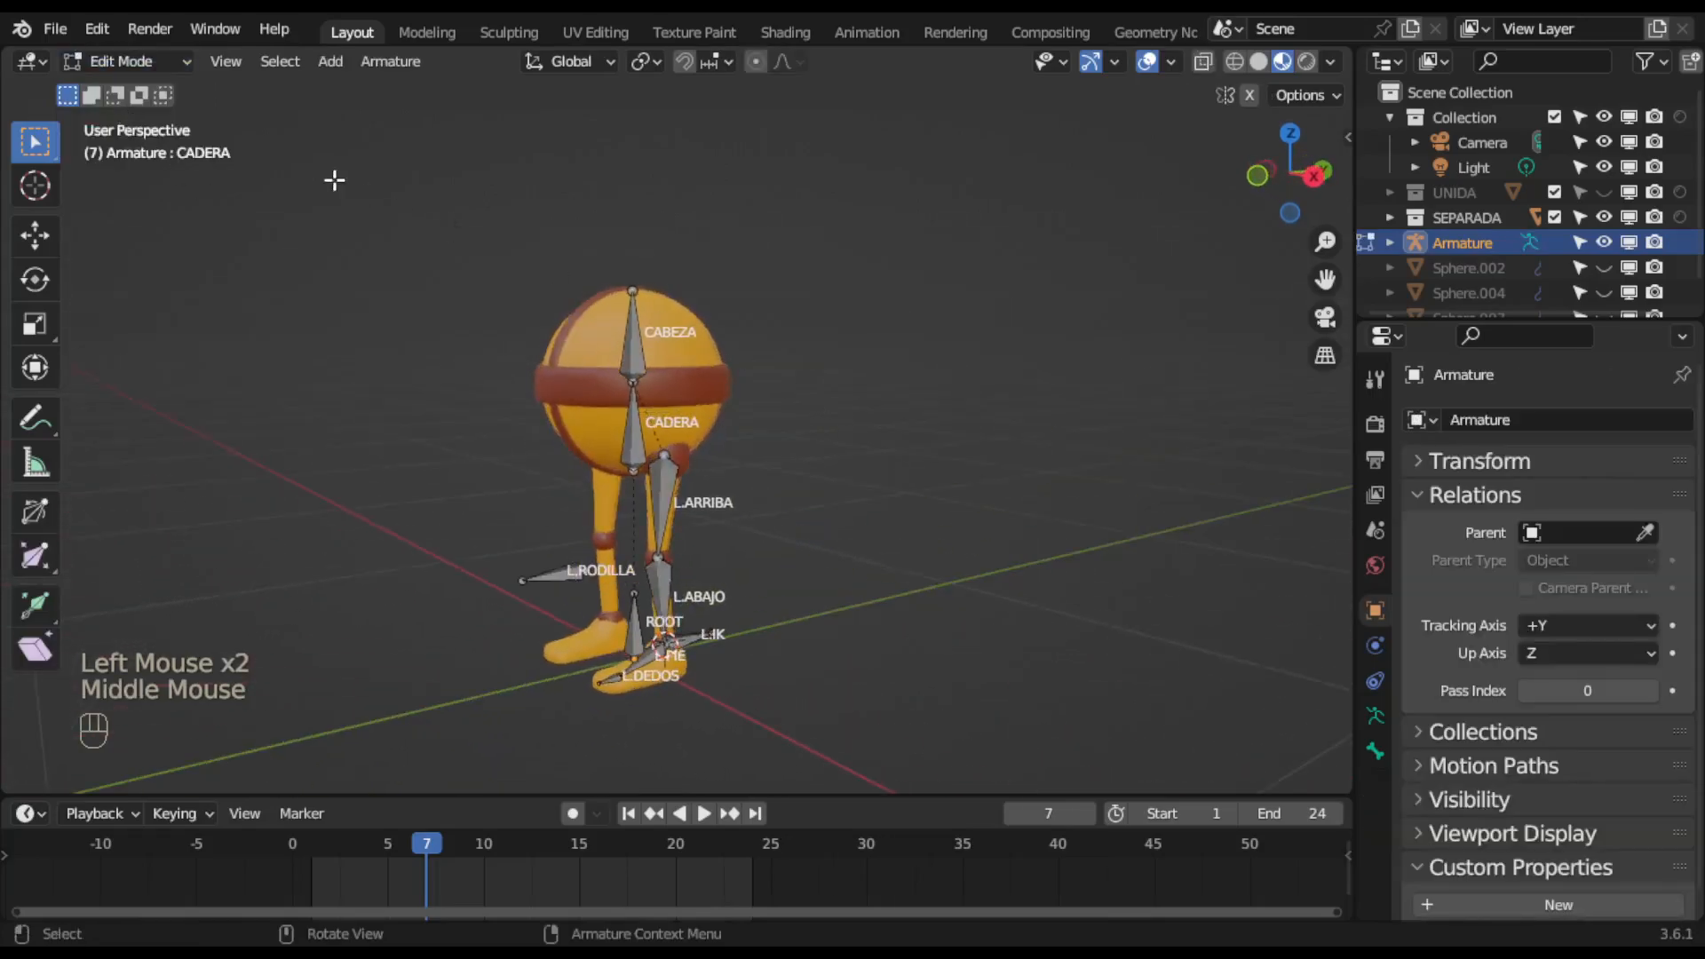
left_click(151, 71)
left_click(146, 140)
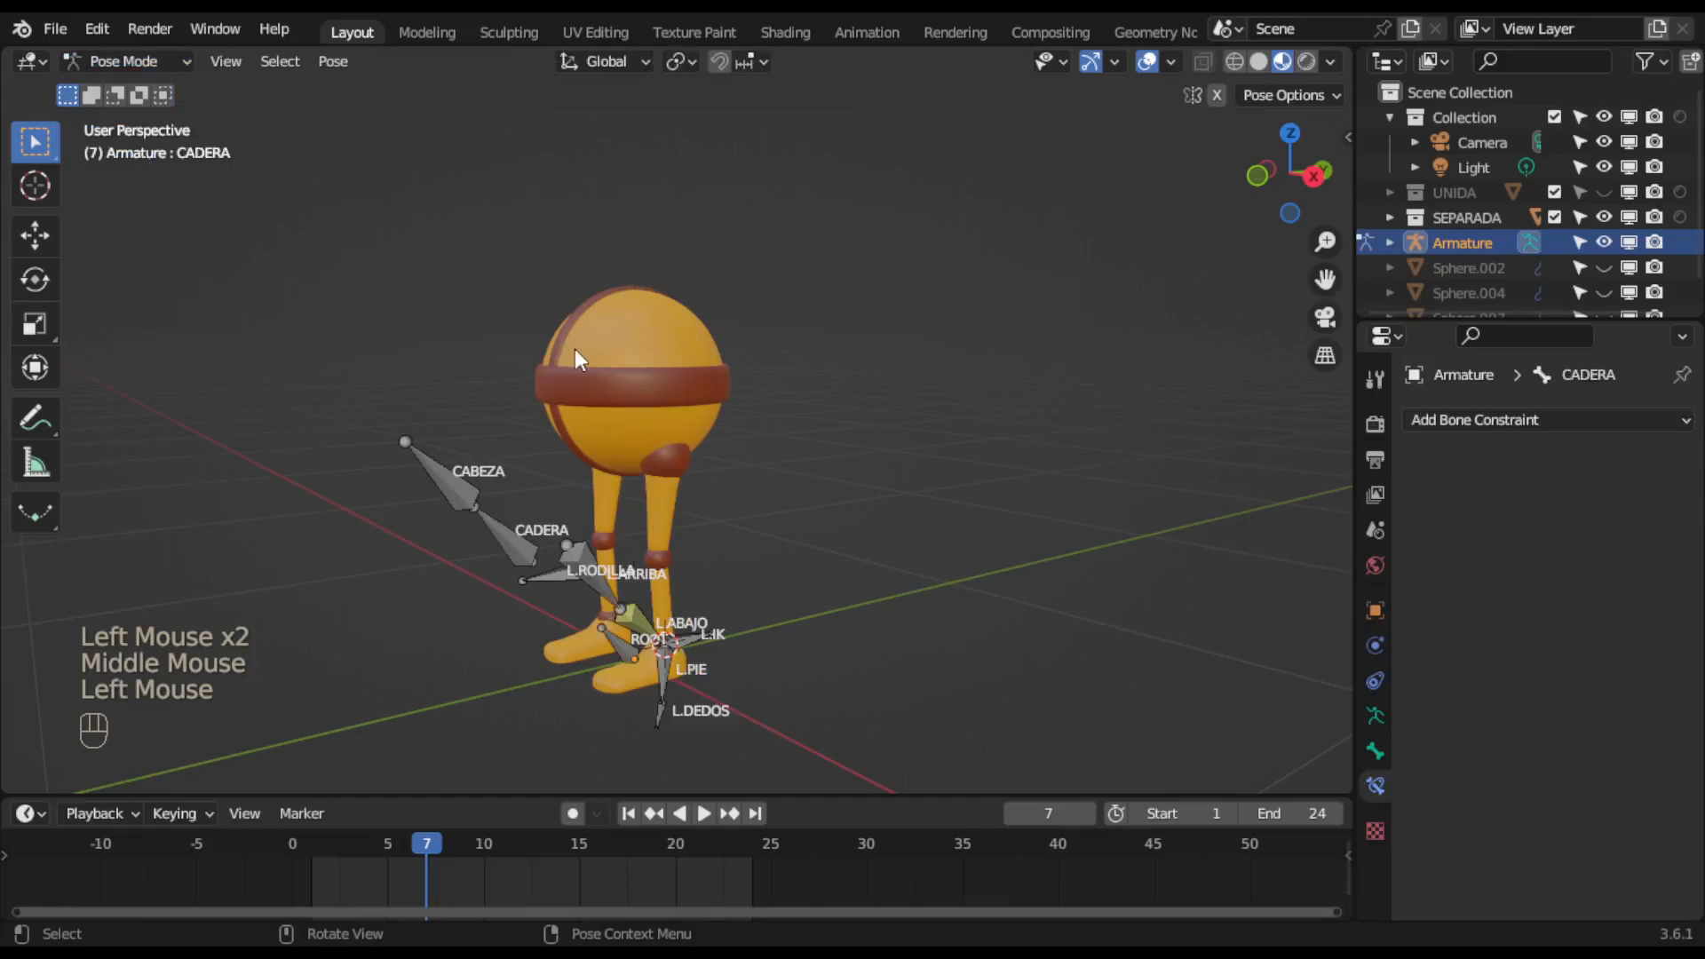
Select the L.ABAJO bone and examine its IK constraint settings and the displaced chain from the side.
middle_click_drag(575, 351, 706, 325)
left_click(622, 616)
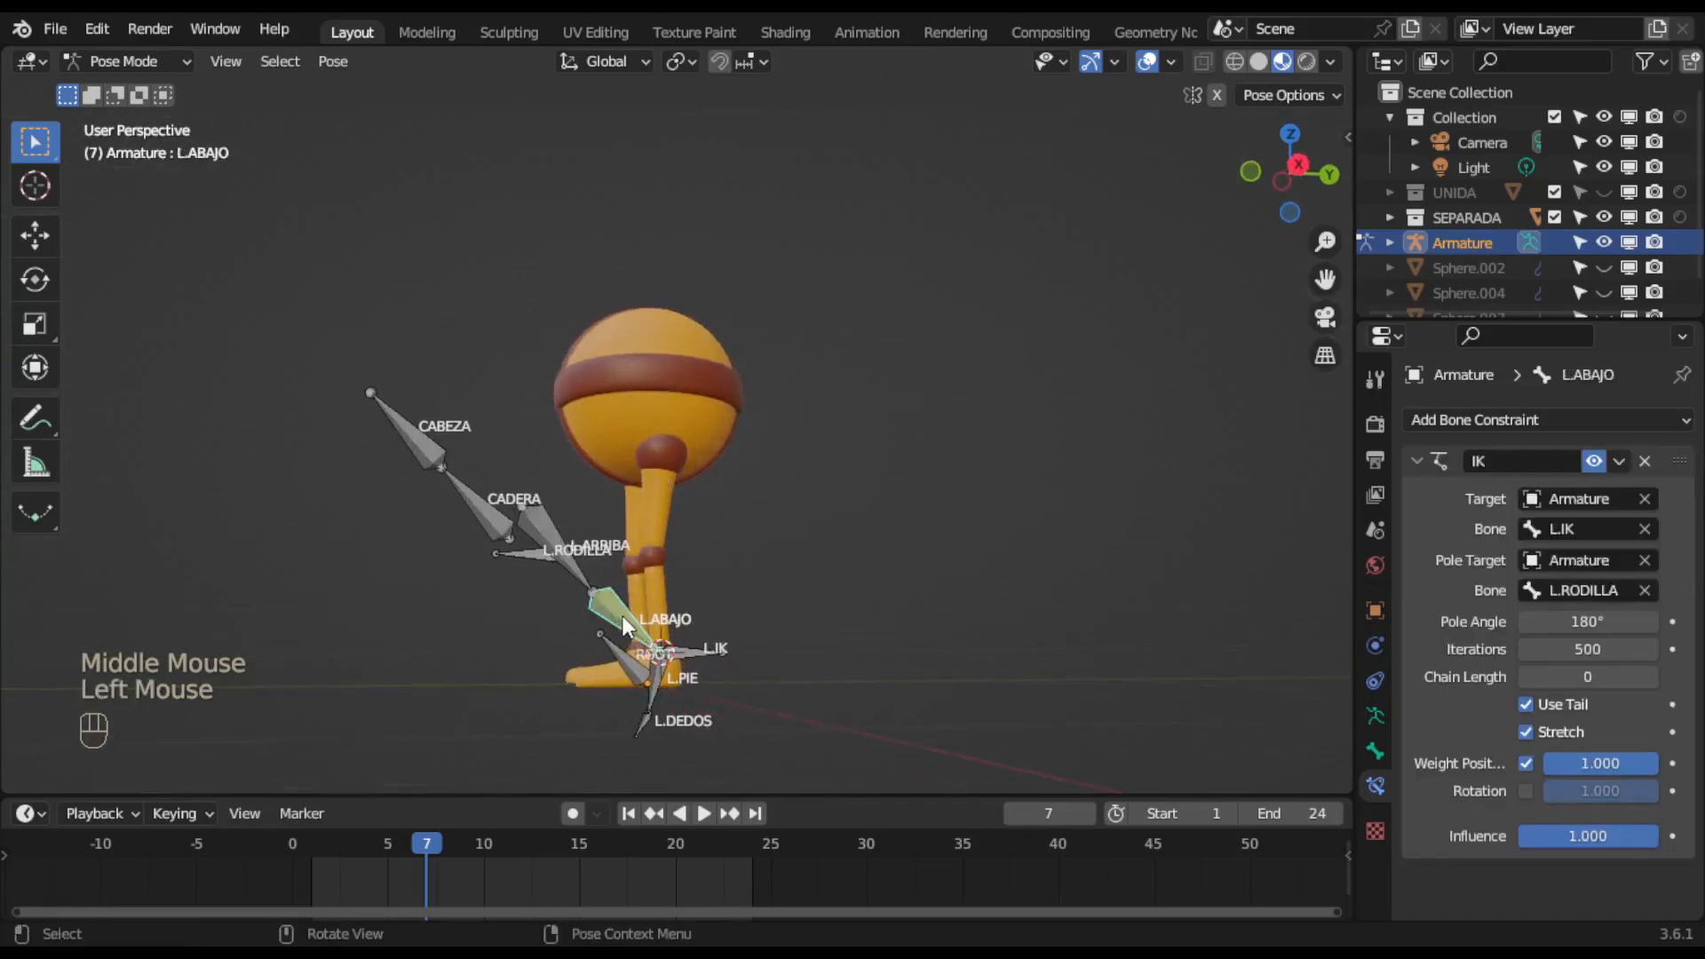
scroll(618, 646, "up", 2)
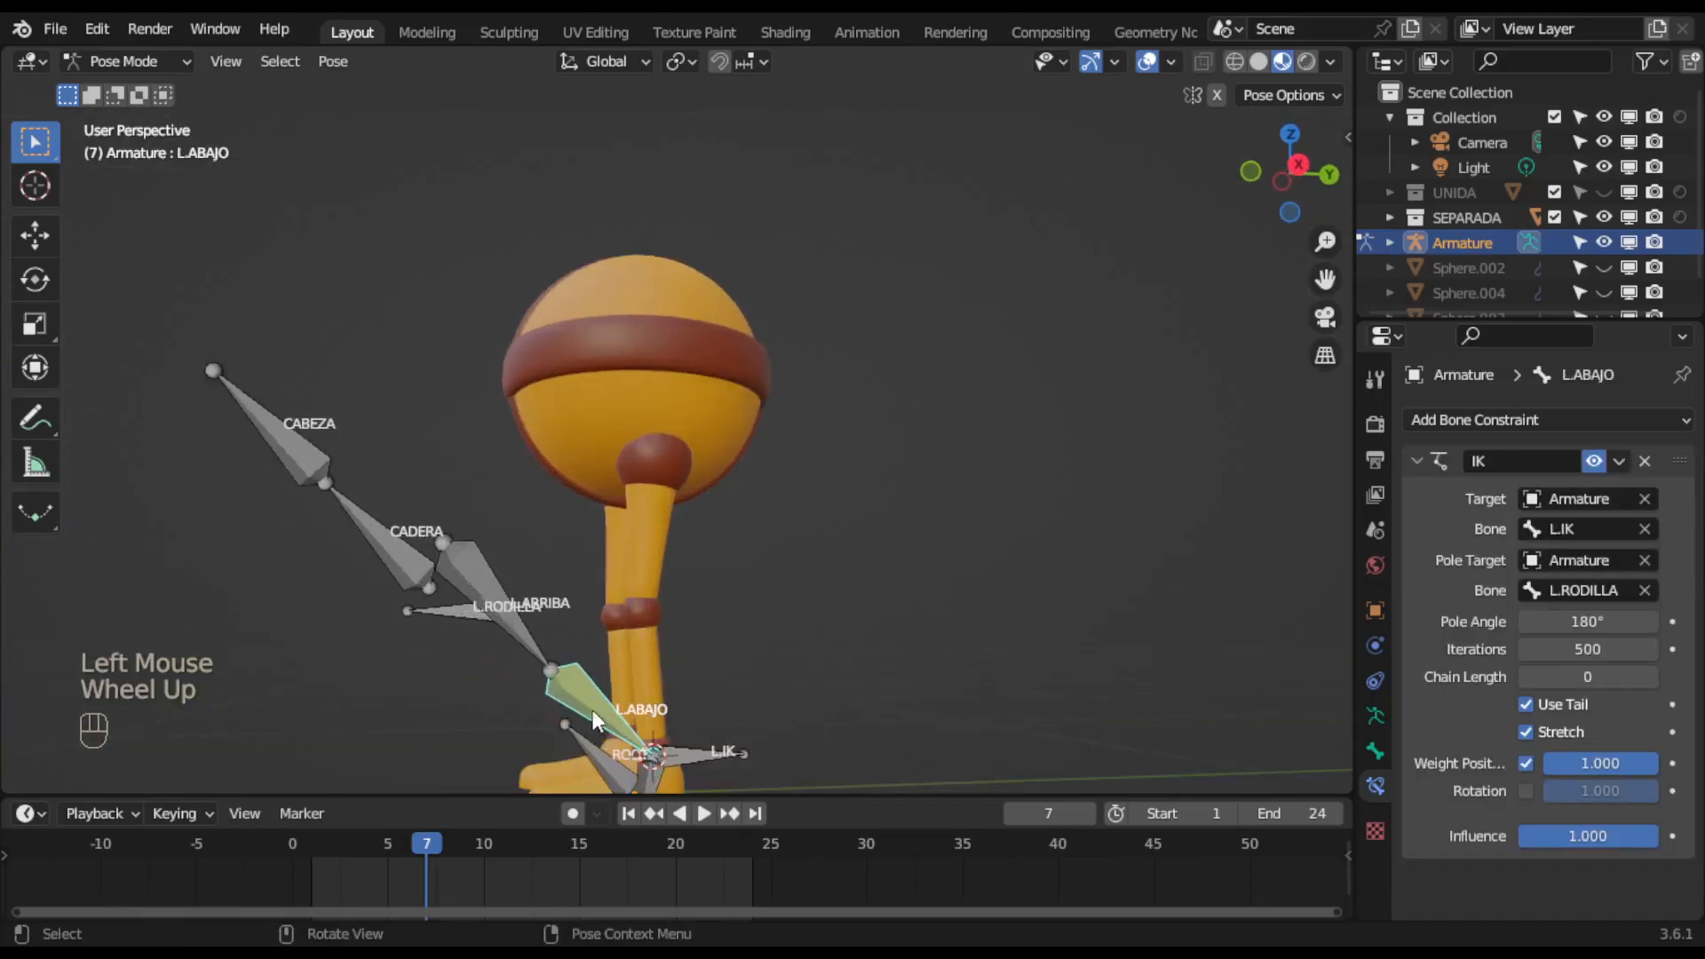
scroll(593, 712, "down", 1)
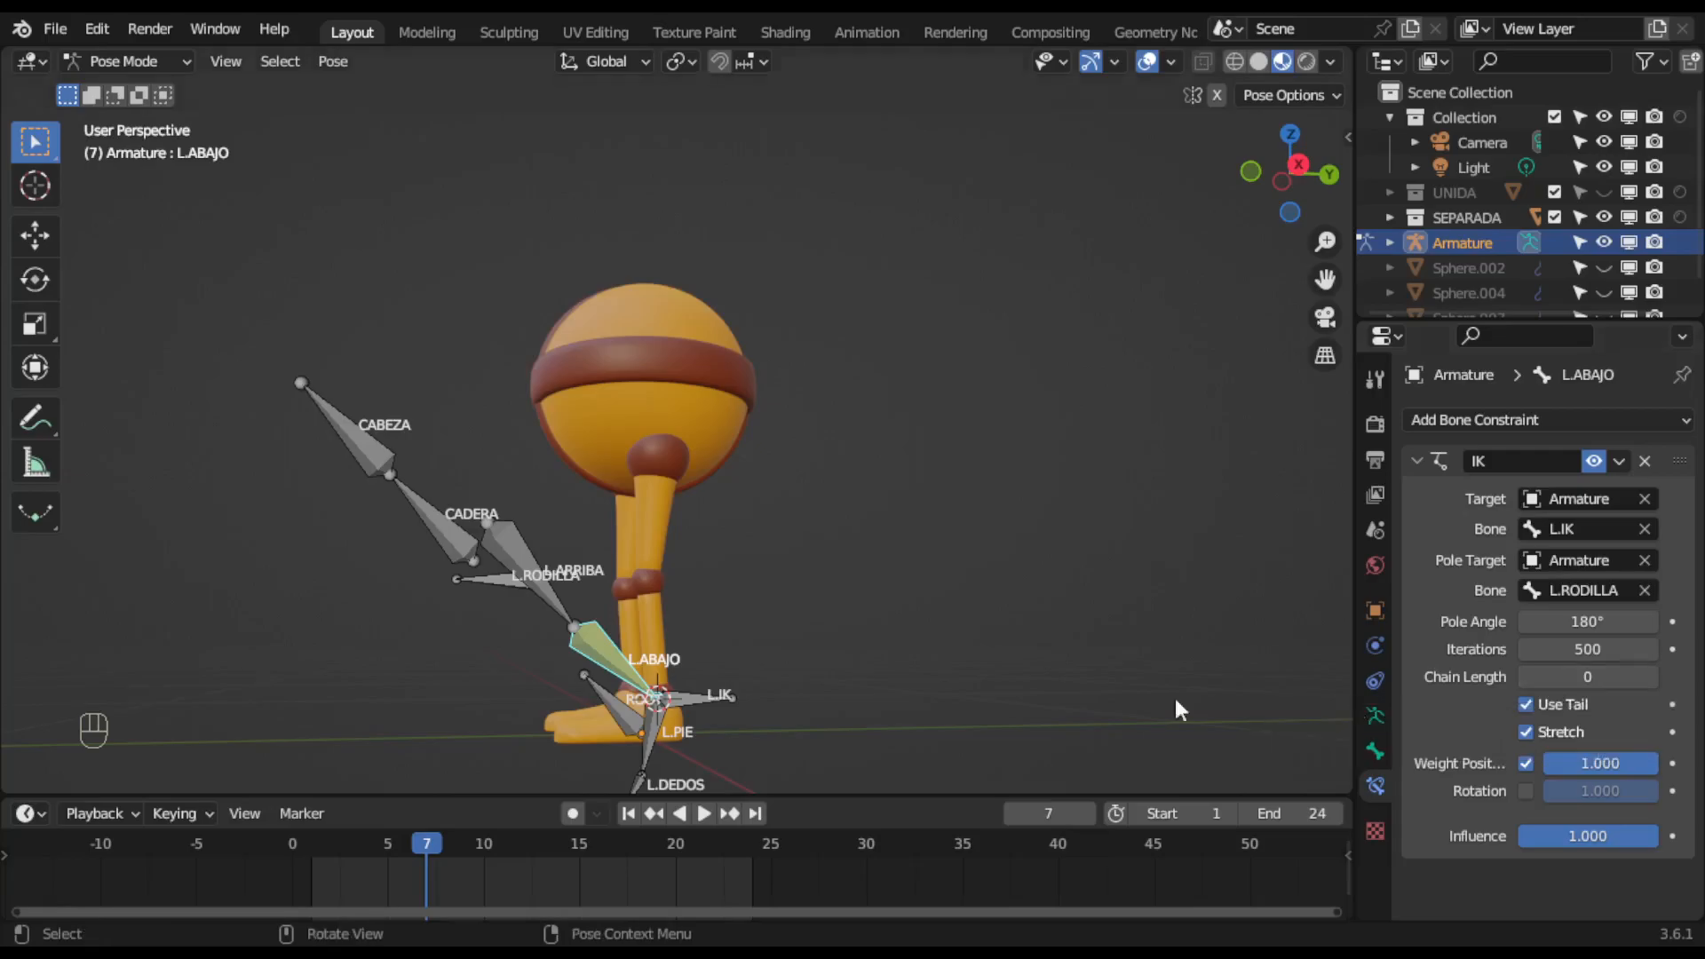
Move the L.IK bone to test how the whole chain reacts, and cancel the move.
left_click(709, 700)
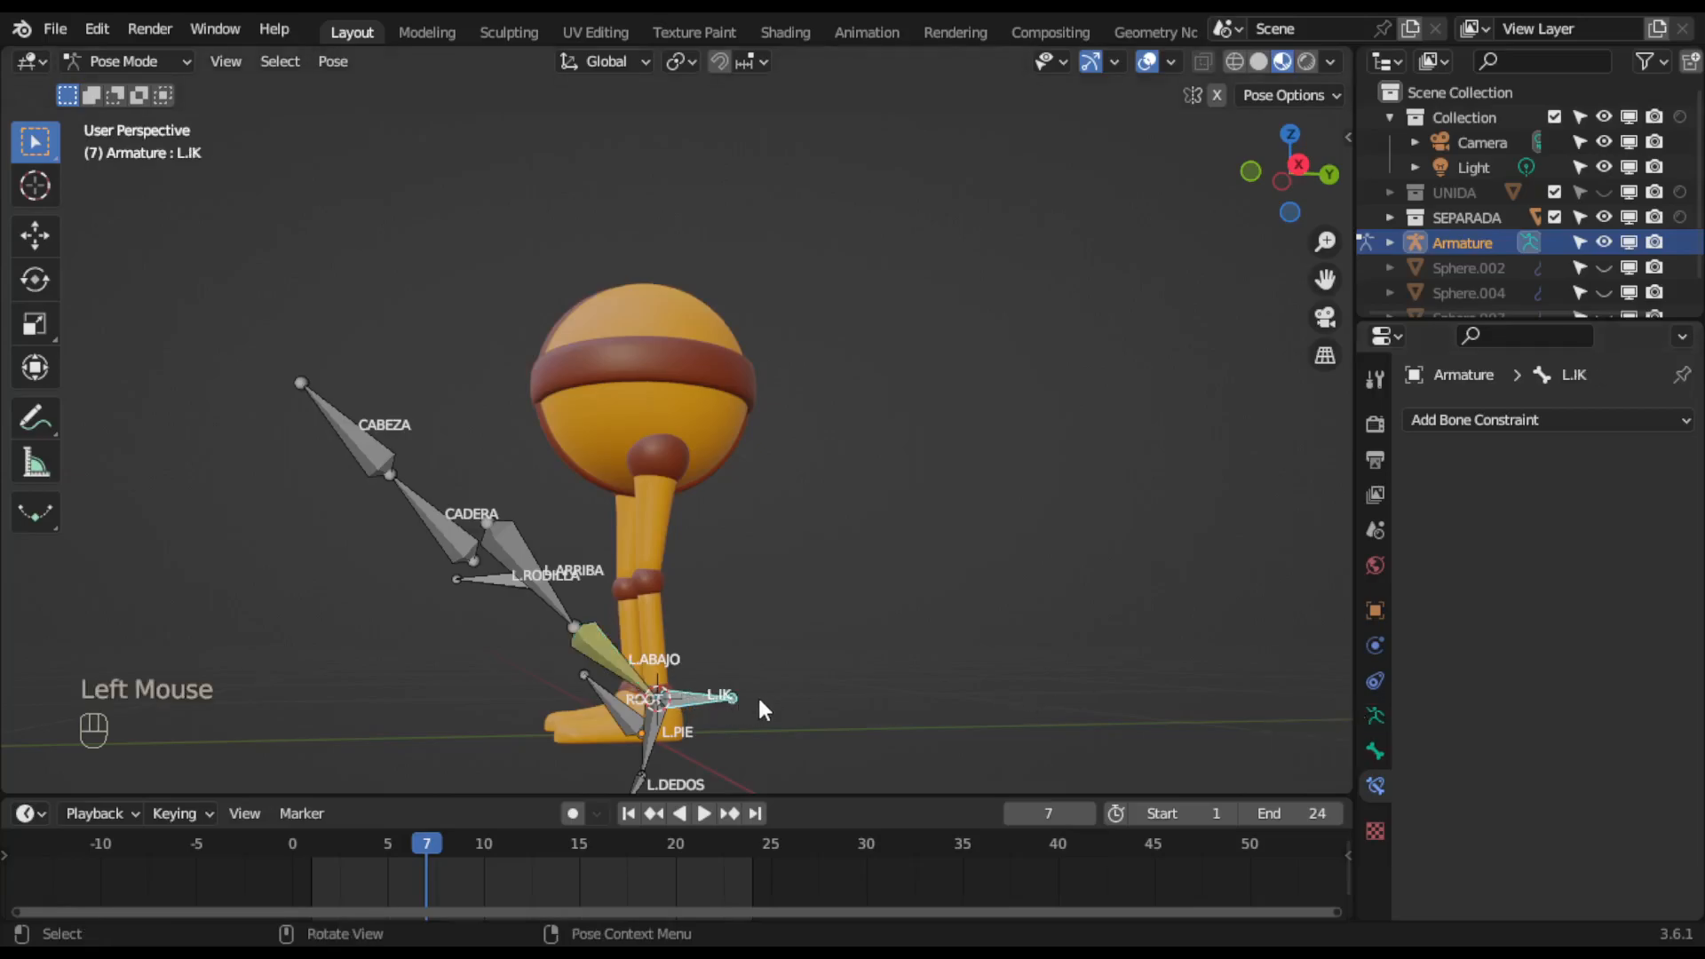
key("g")
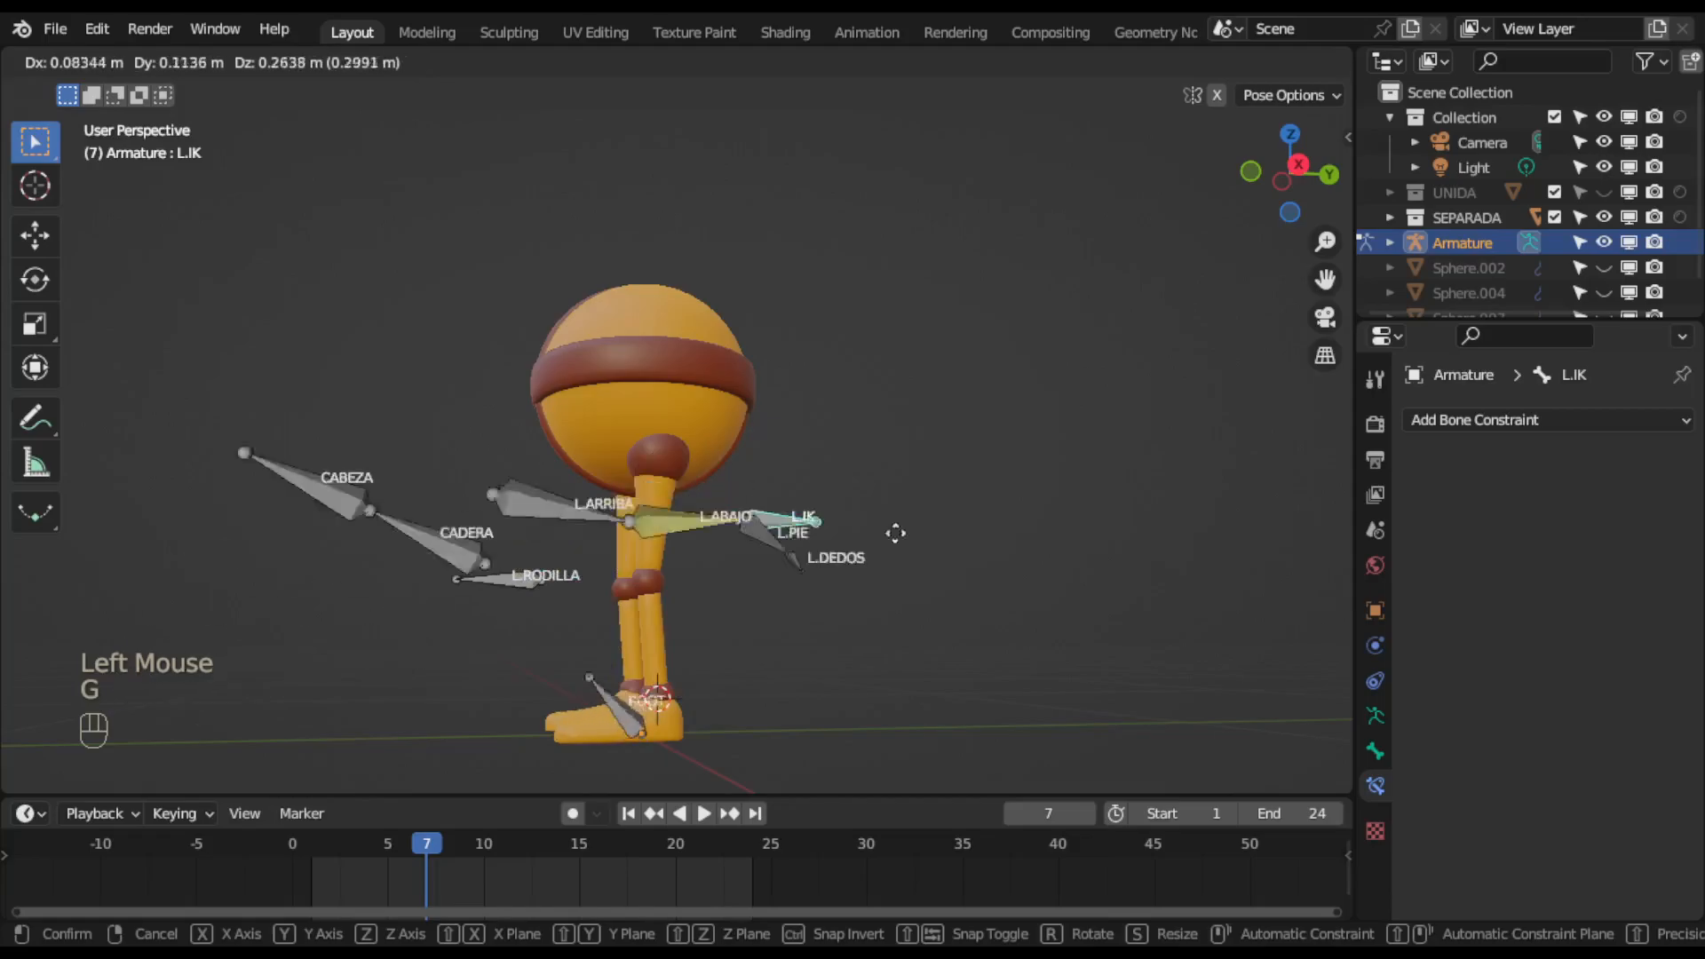
key("Escape")
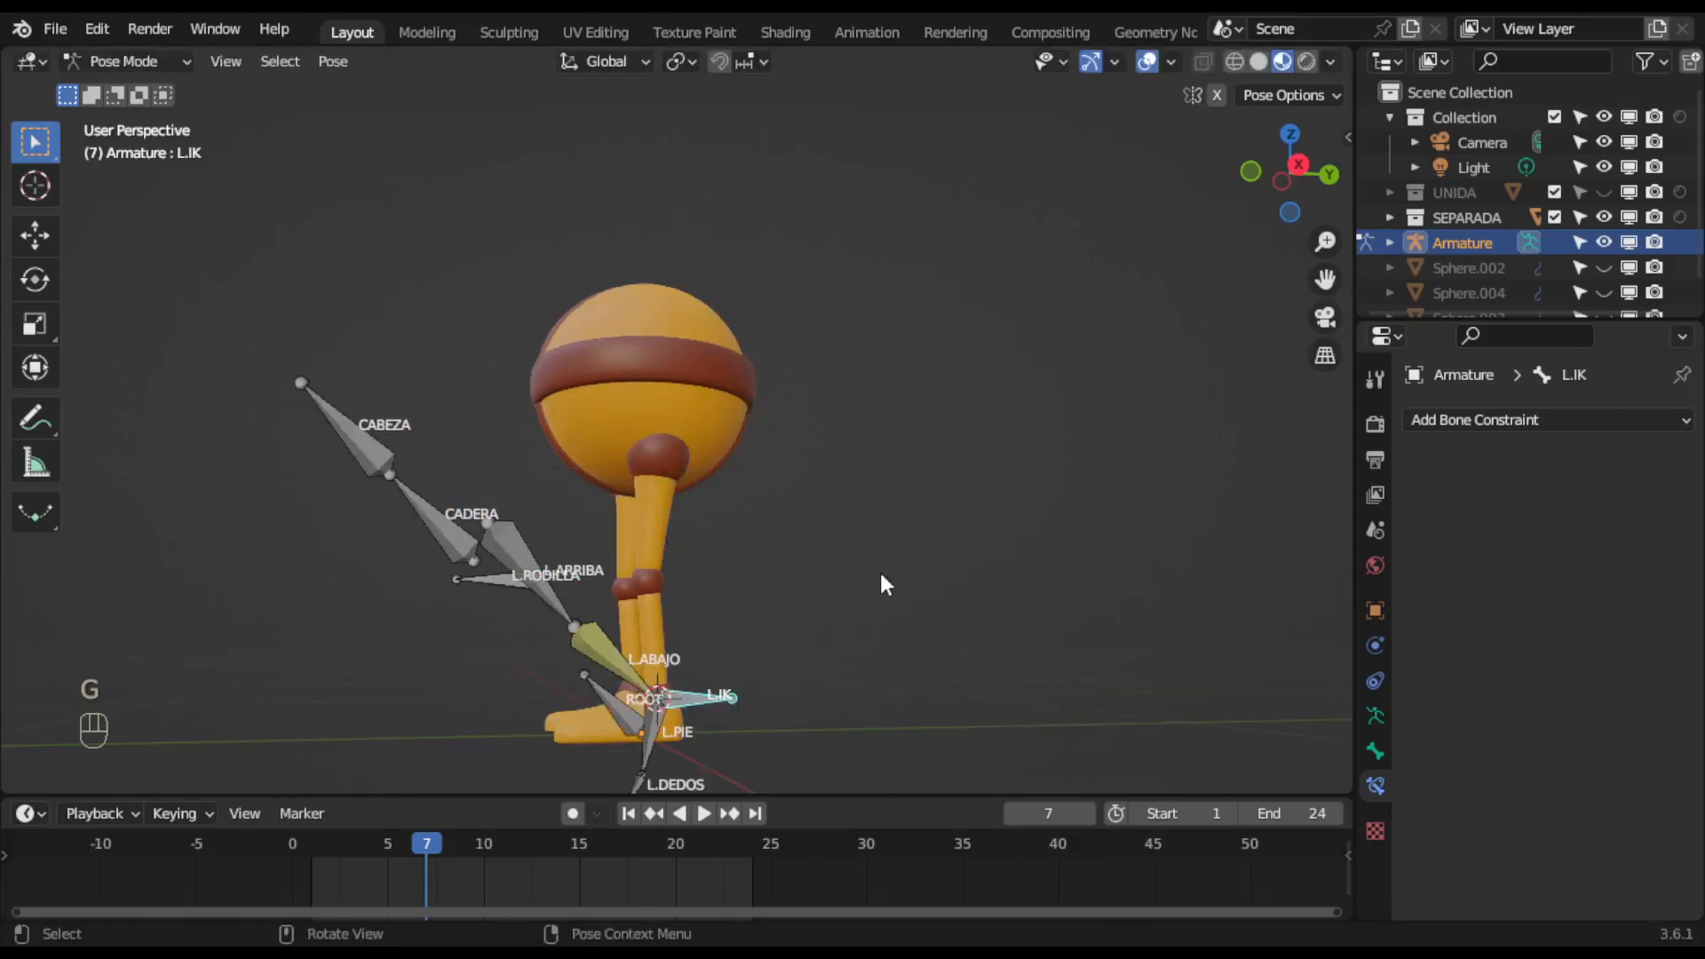
Set the Chain Length of the L.ABAJO bone's IK constraint to 1.
left_click(610, 657)
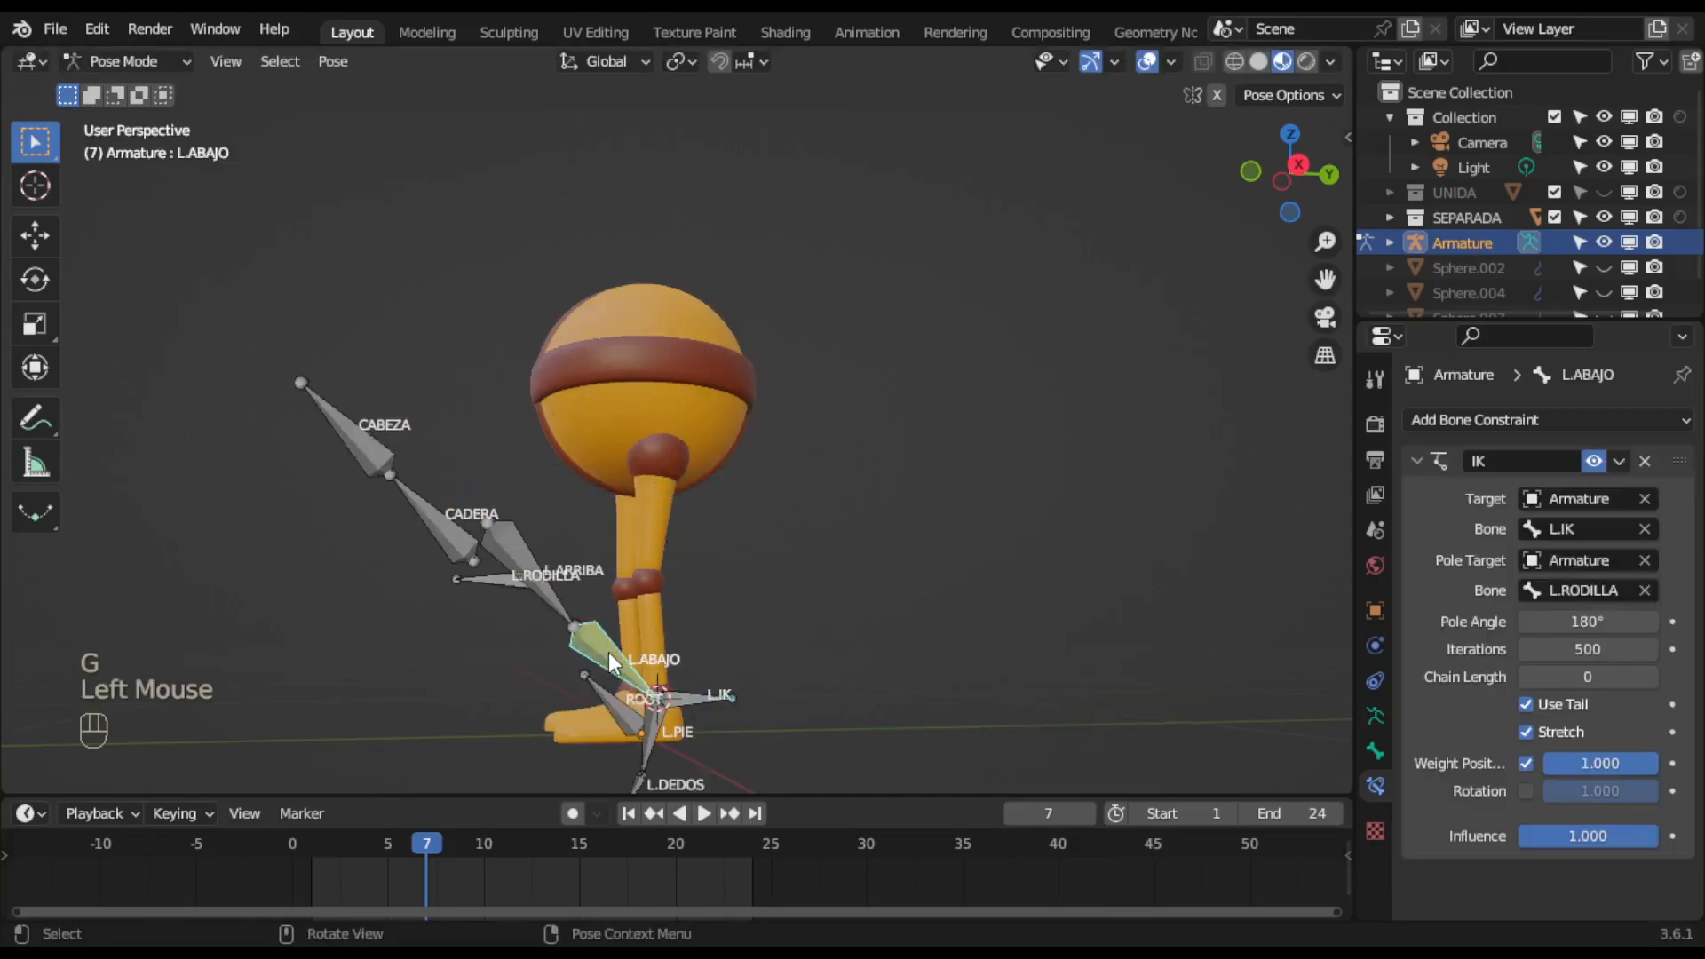
left_click(1650, 674)
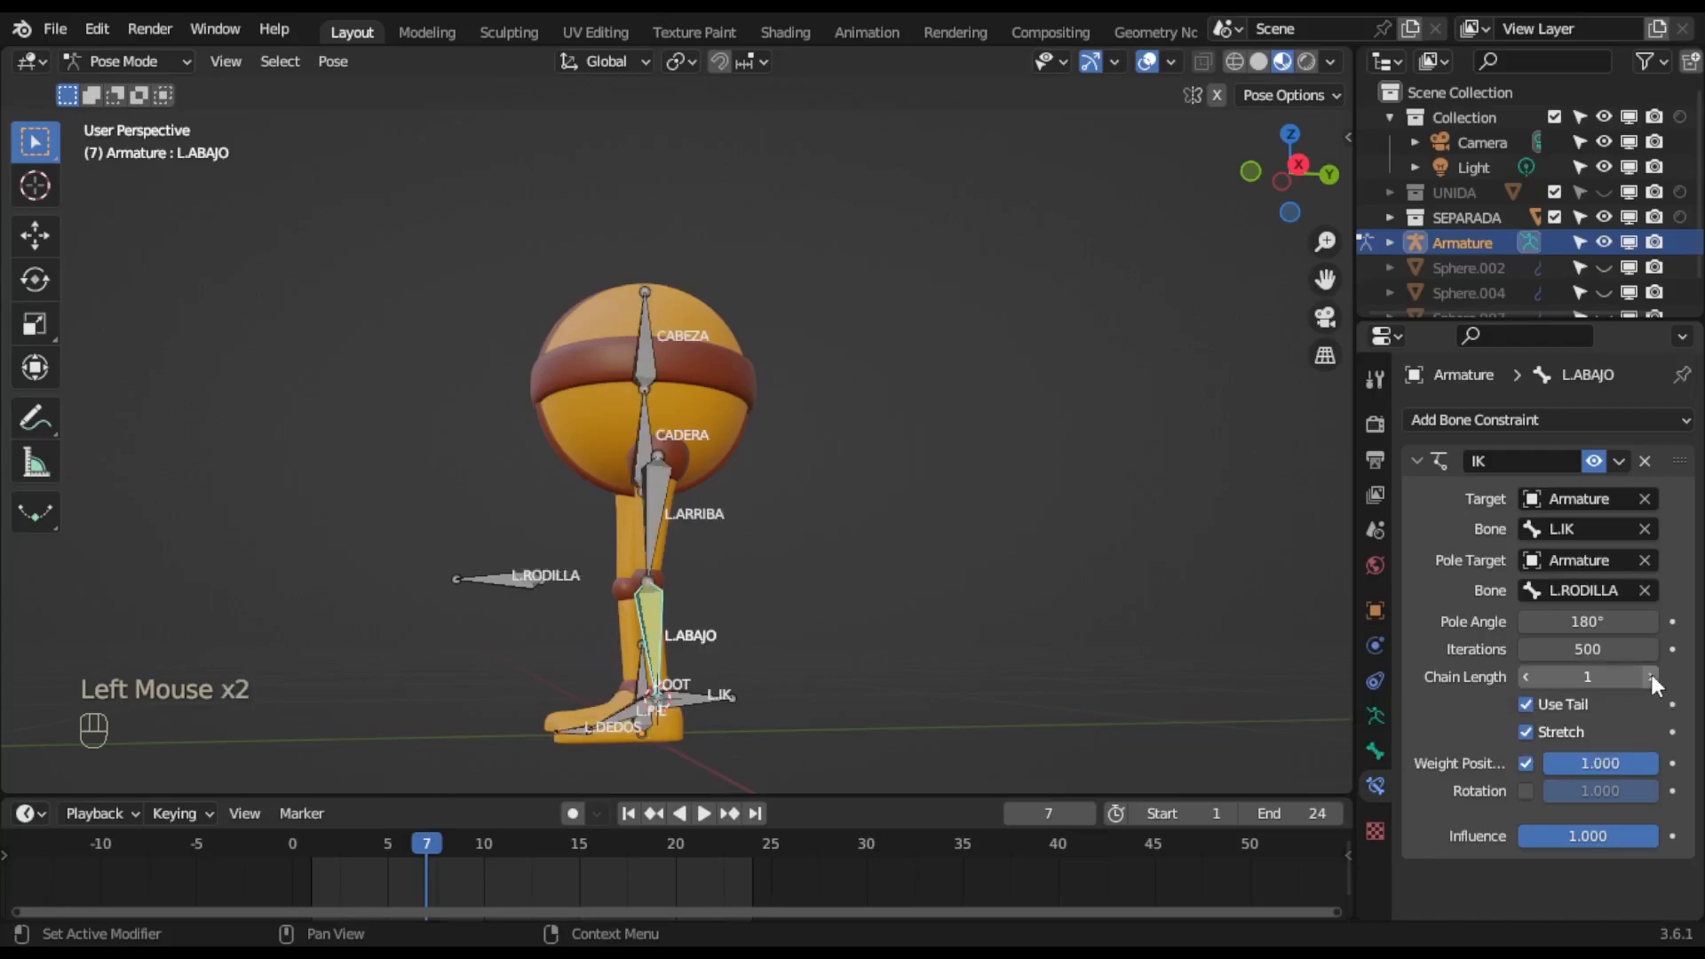
scroll(744, 741, "up", 2)
scroll(776, 734, "up", 1)
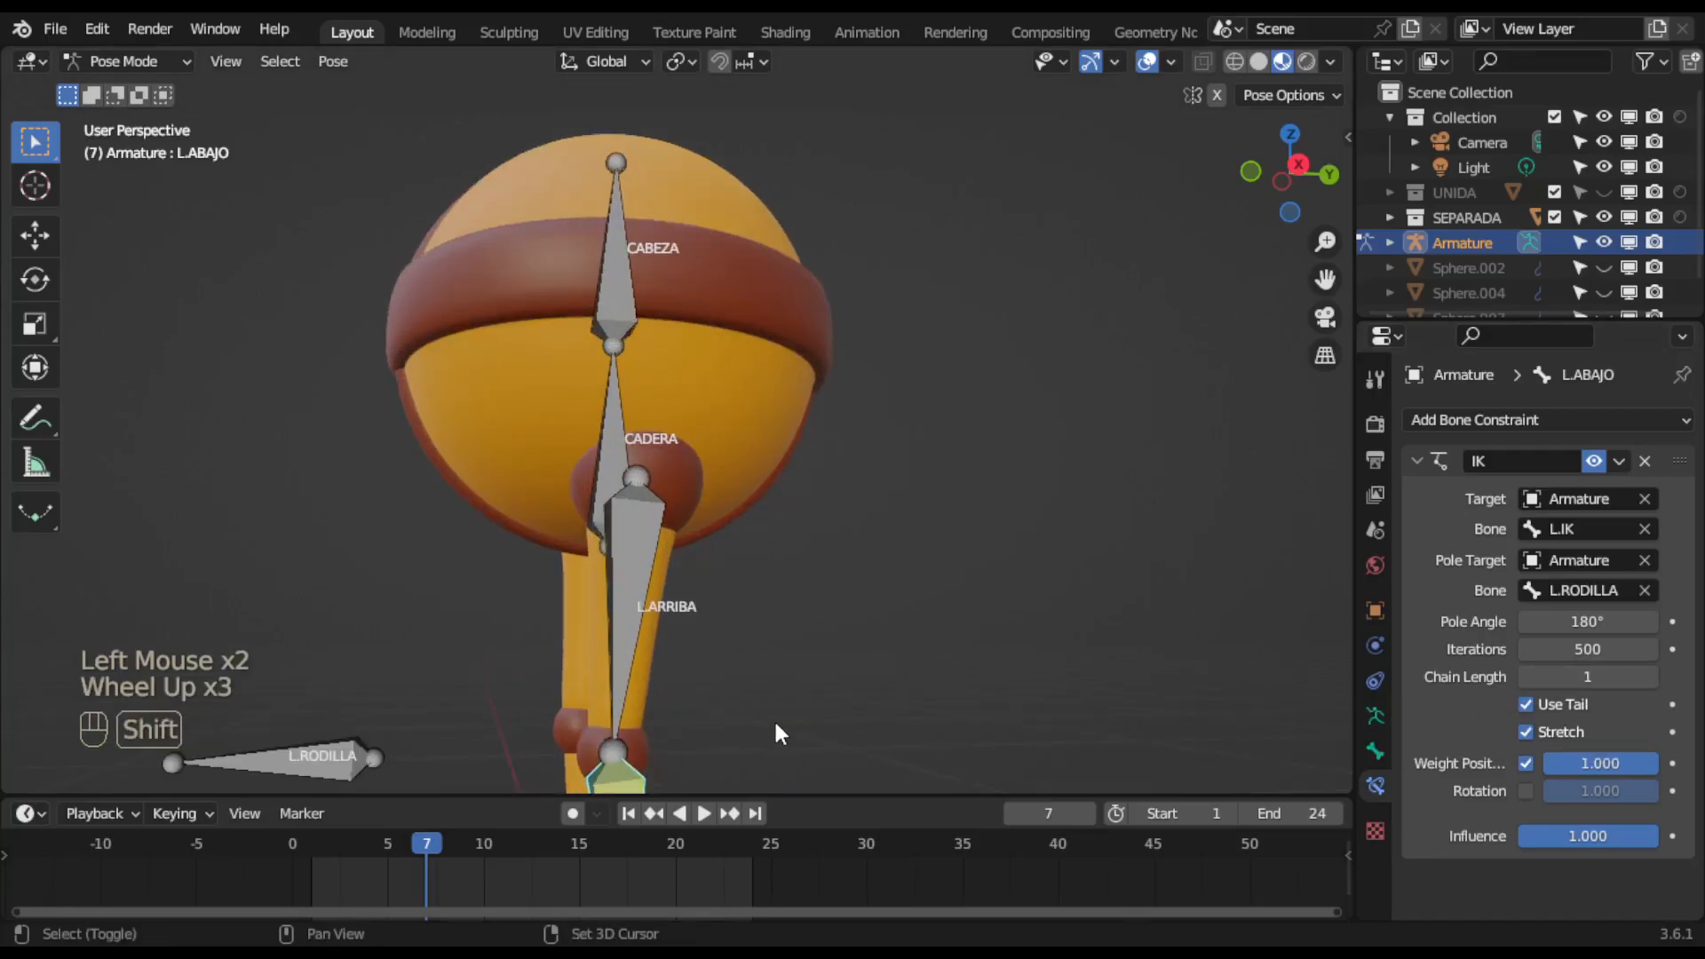
Move the L.IK bone to test the leg with the one-bone IK chain, and undo the move.
middle_click_drag(776, 734, 861, 415, "shift")
double_click(802, 666)
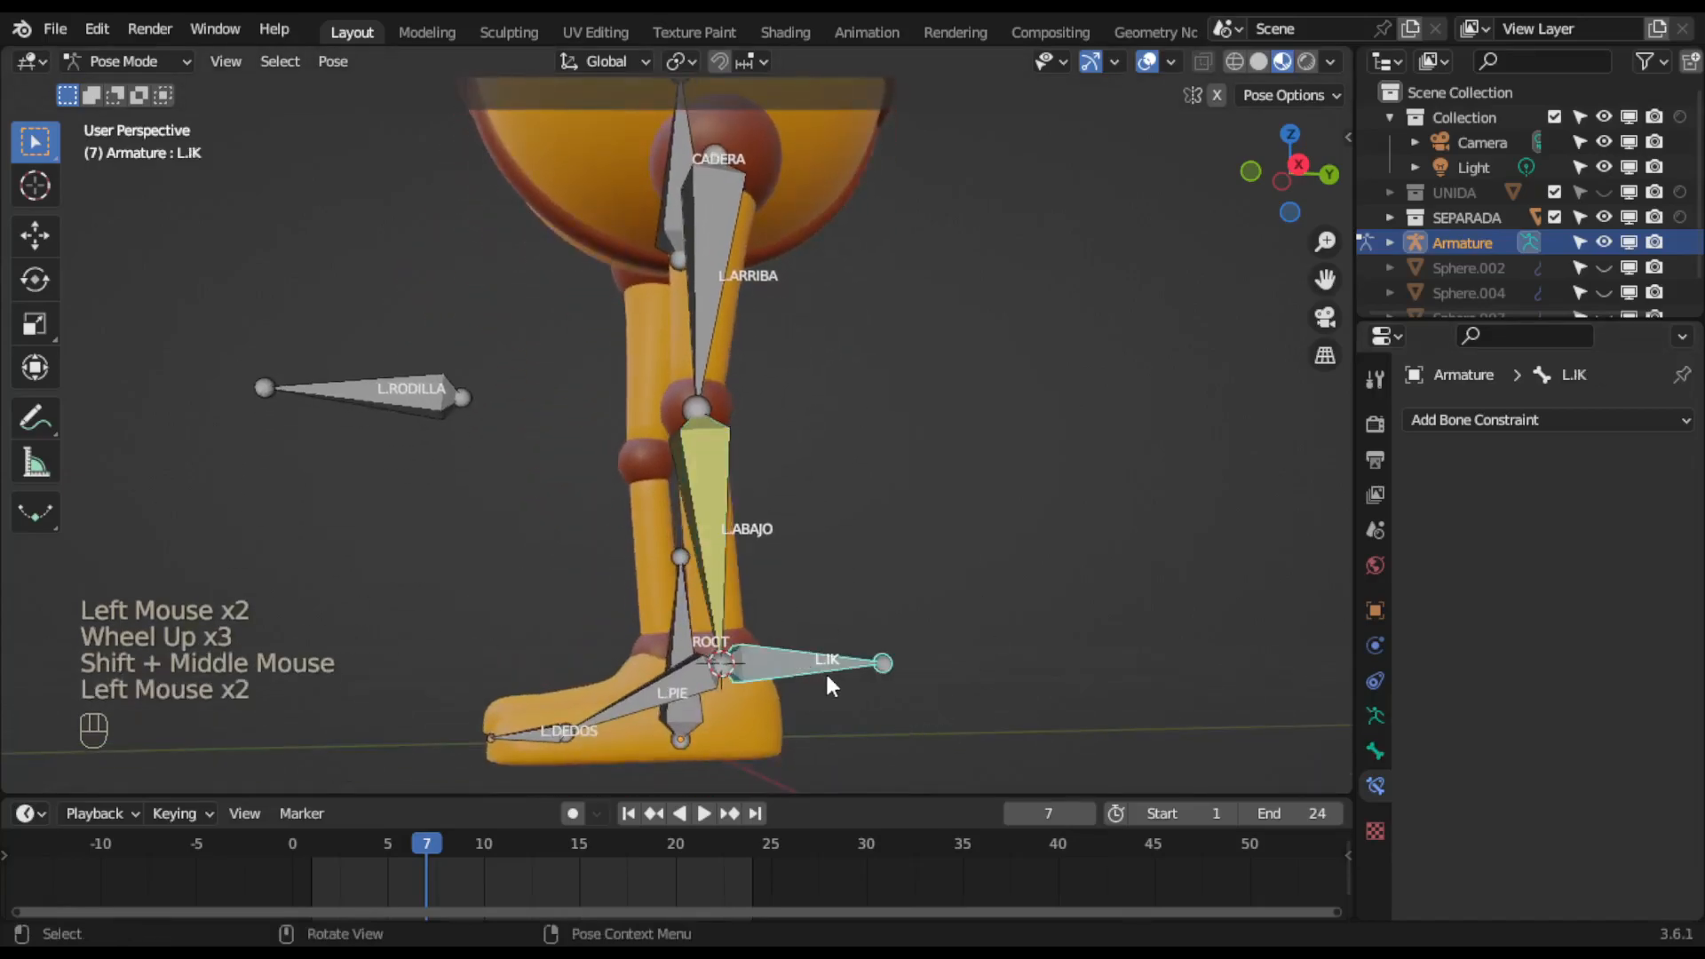
key("g")
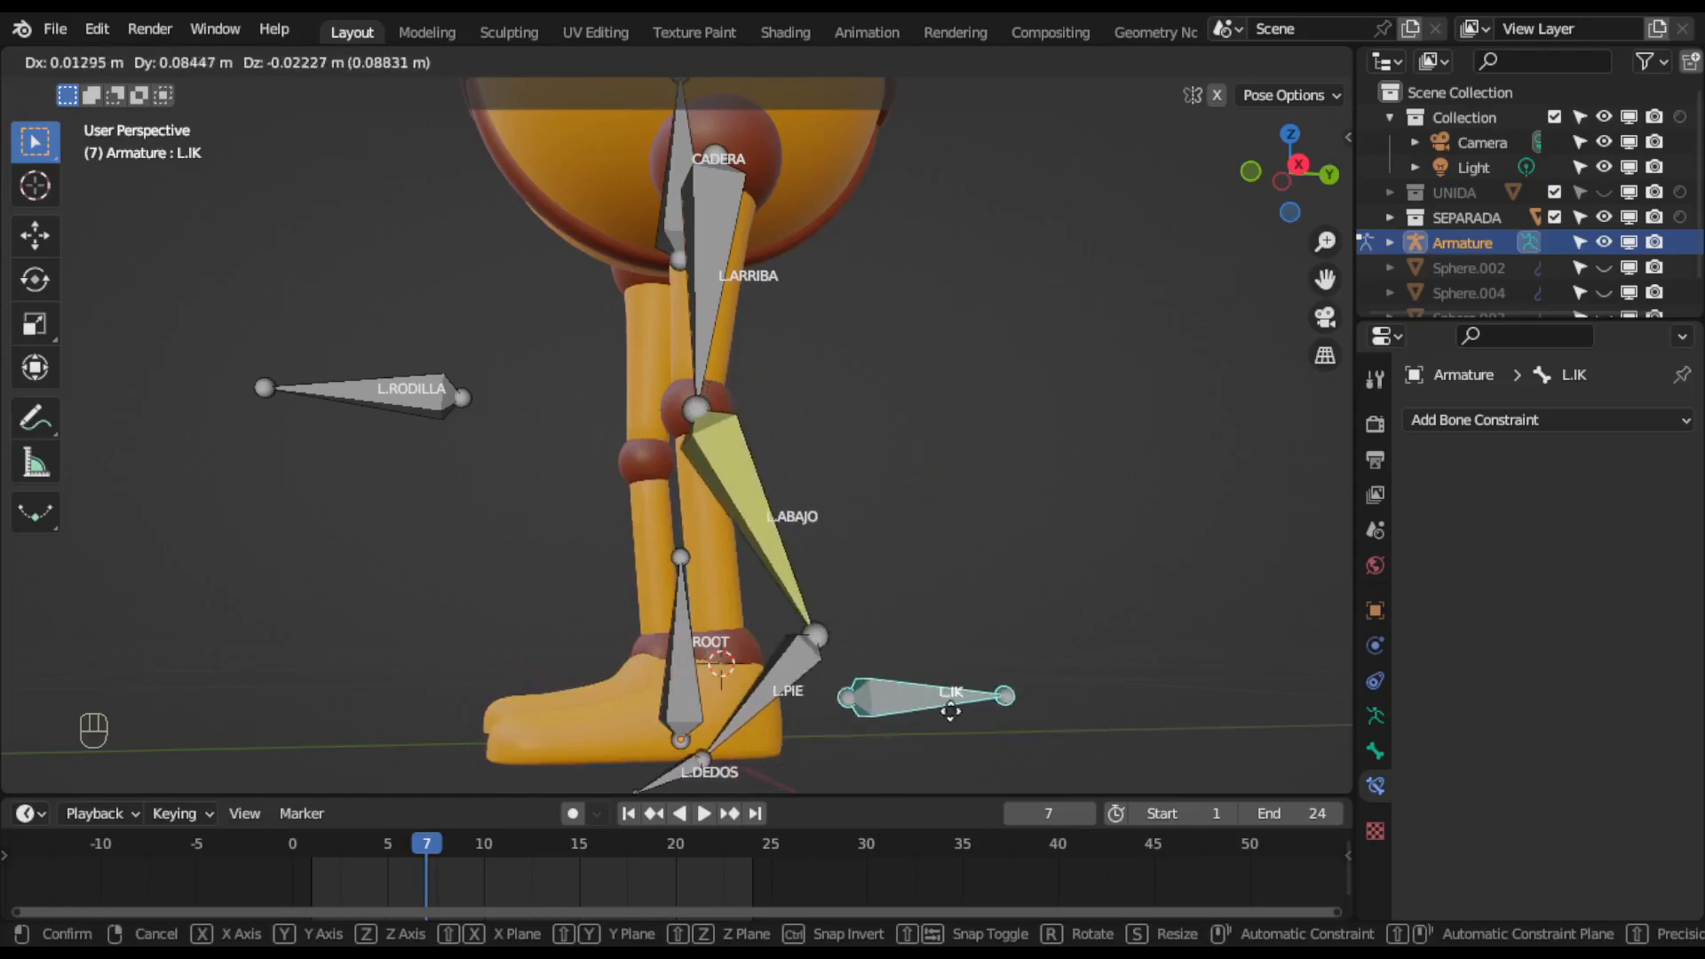
left_click(813, 641)
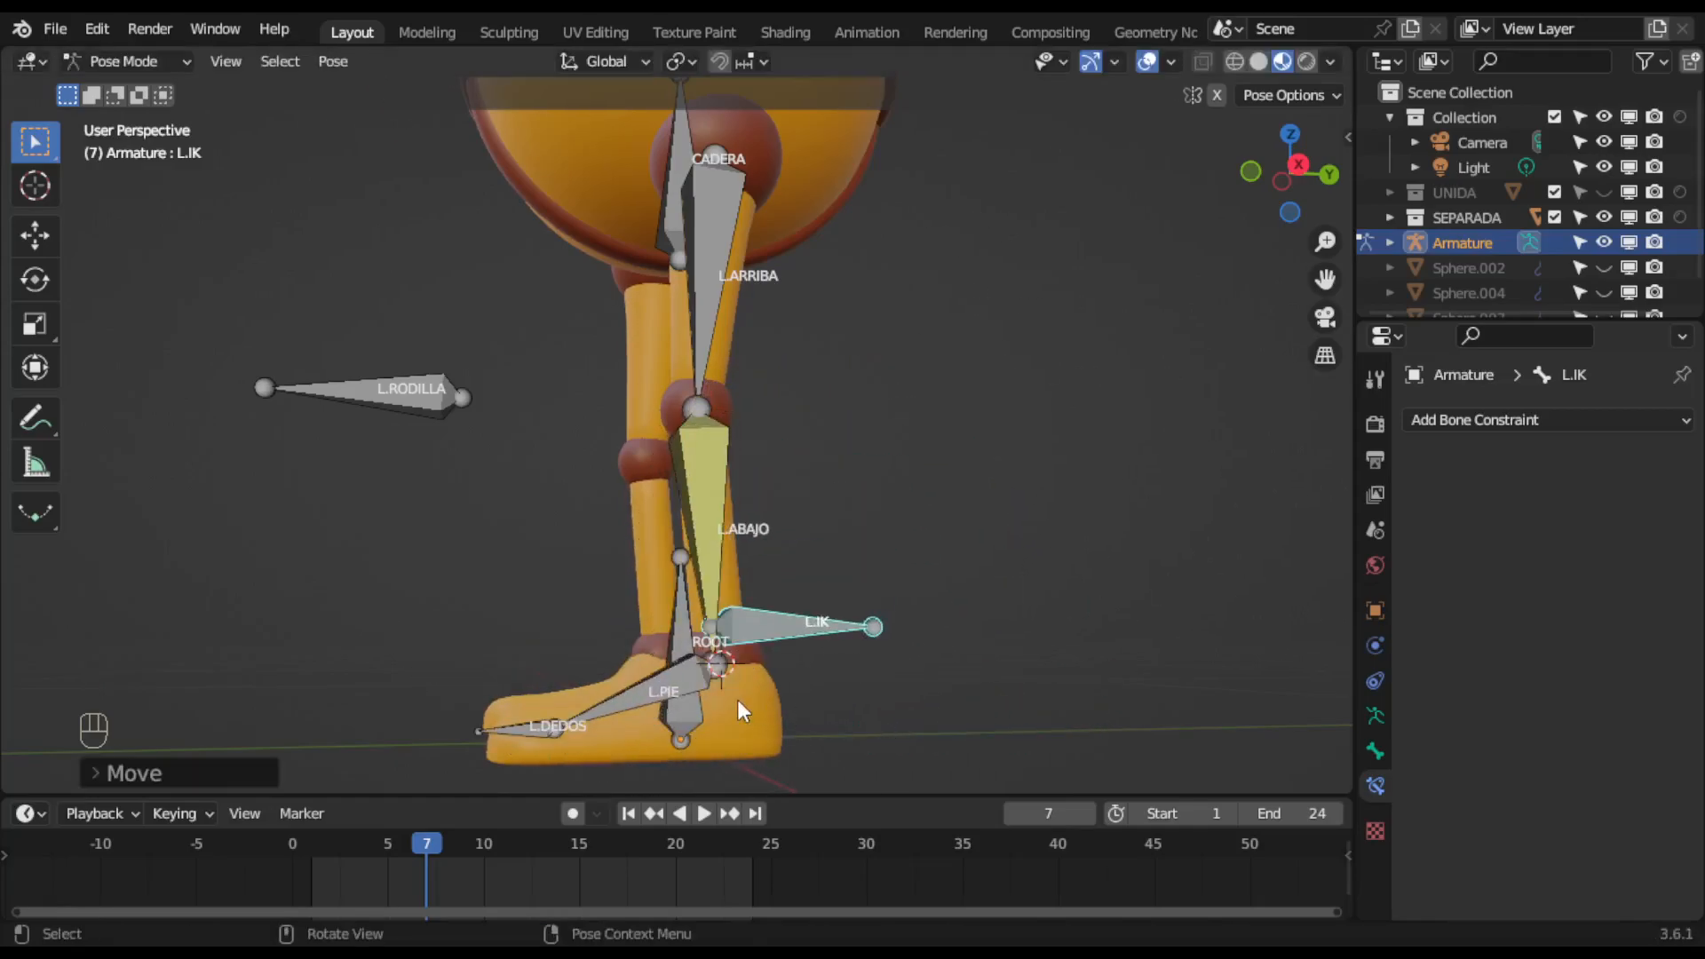
key("ctrl+z")
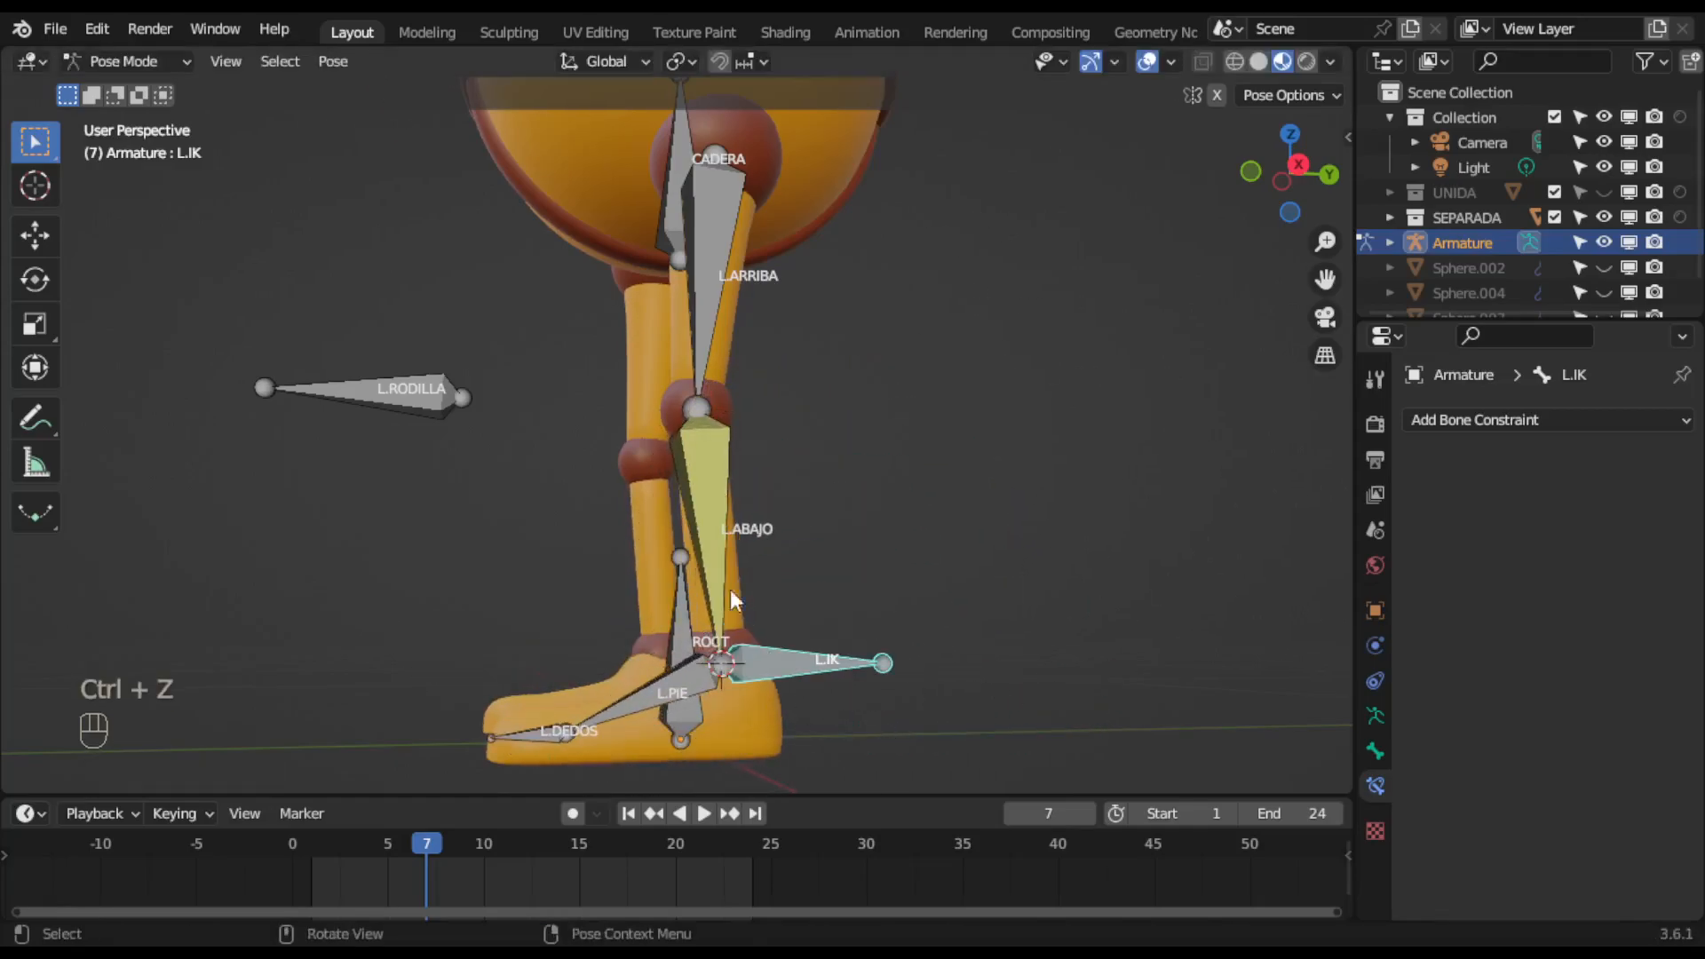
Set the Chain Length of the L.ABAJO bone's IK constraint to 2.
left_click(736, 606)
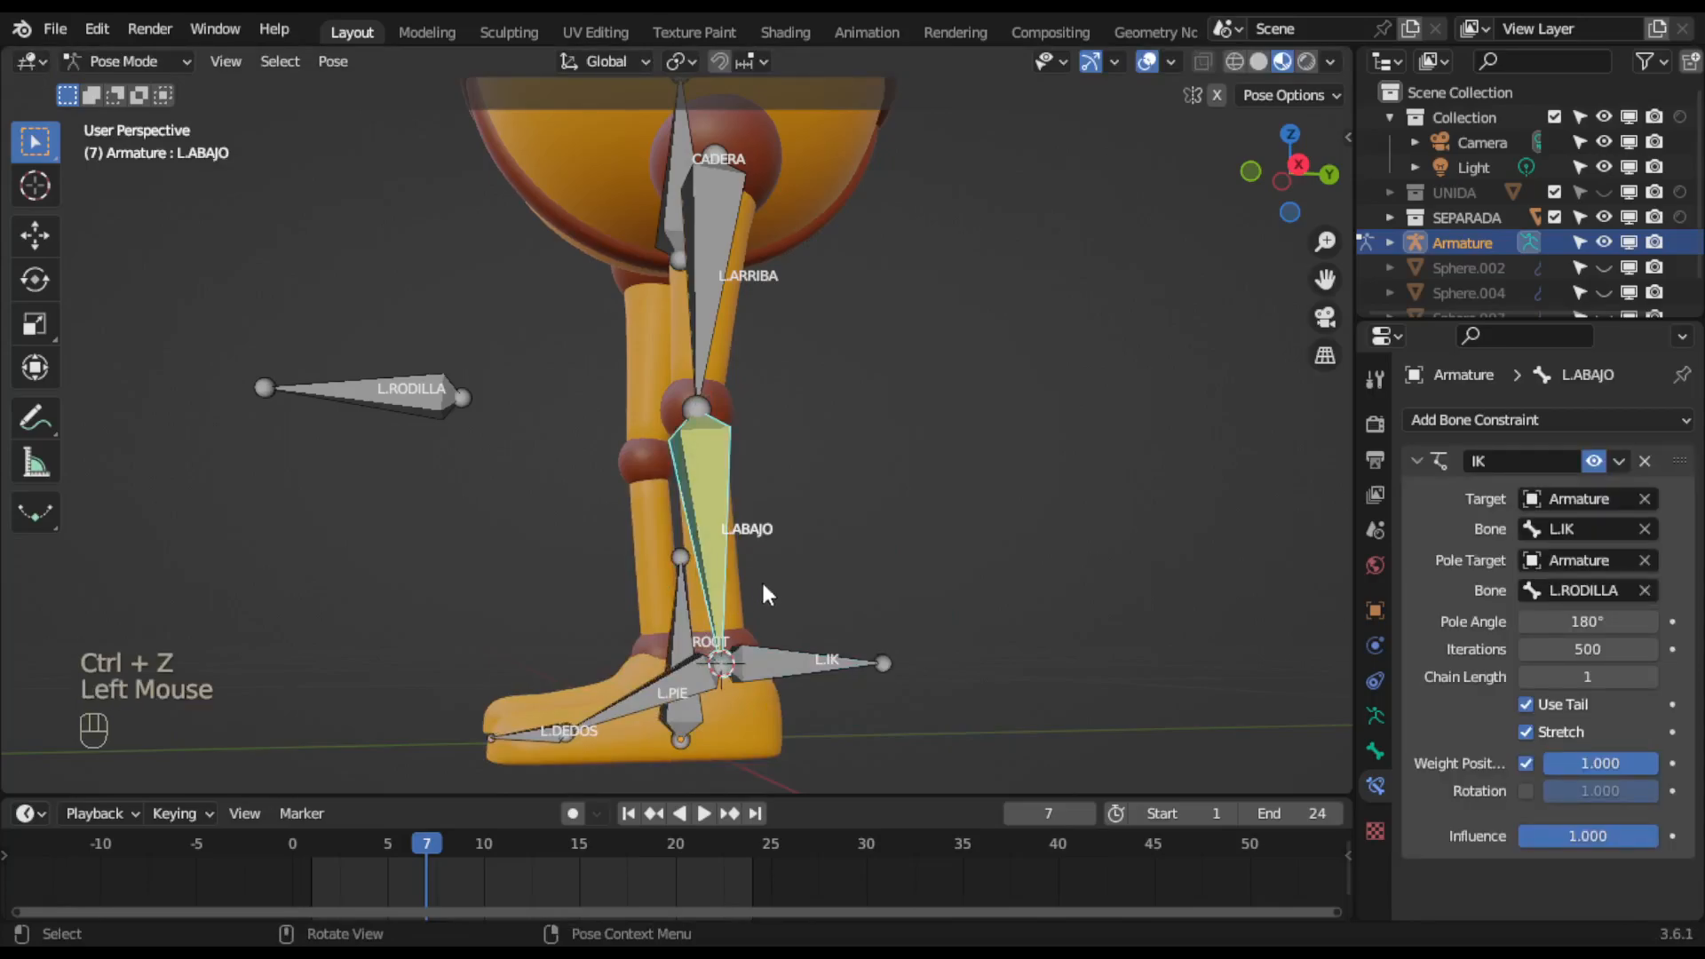
left_click(1653, 676)
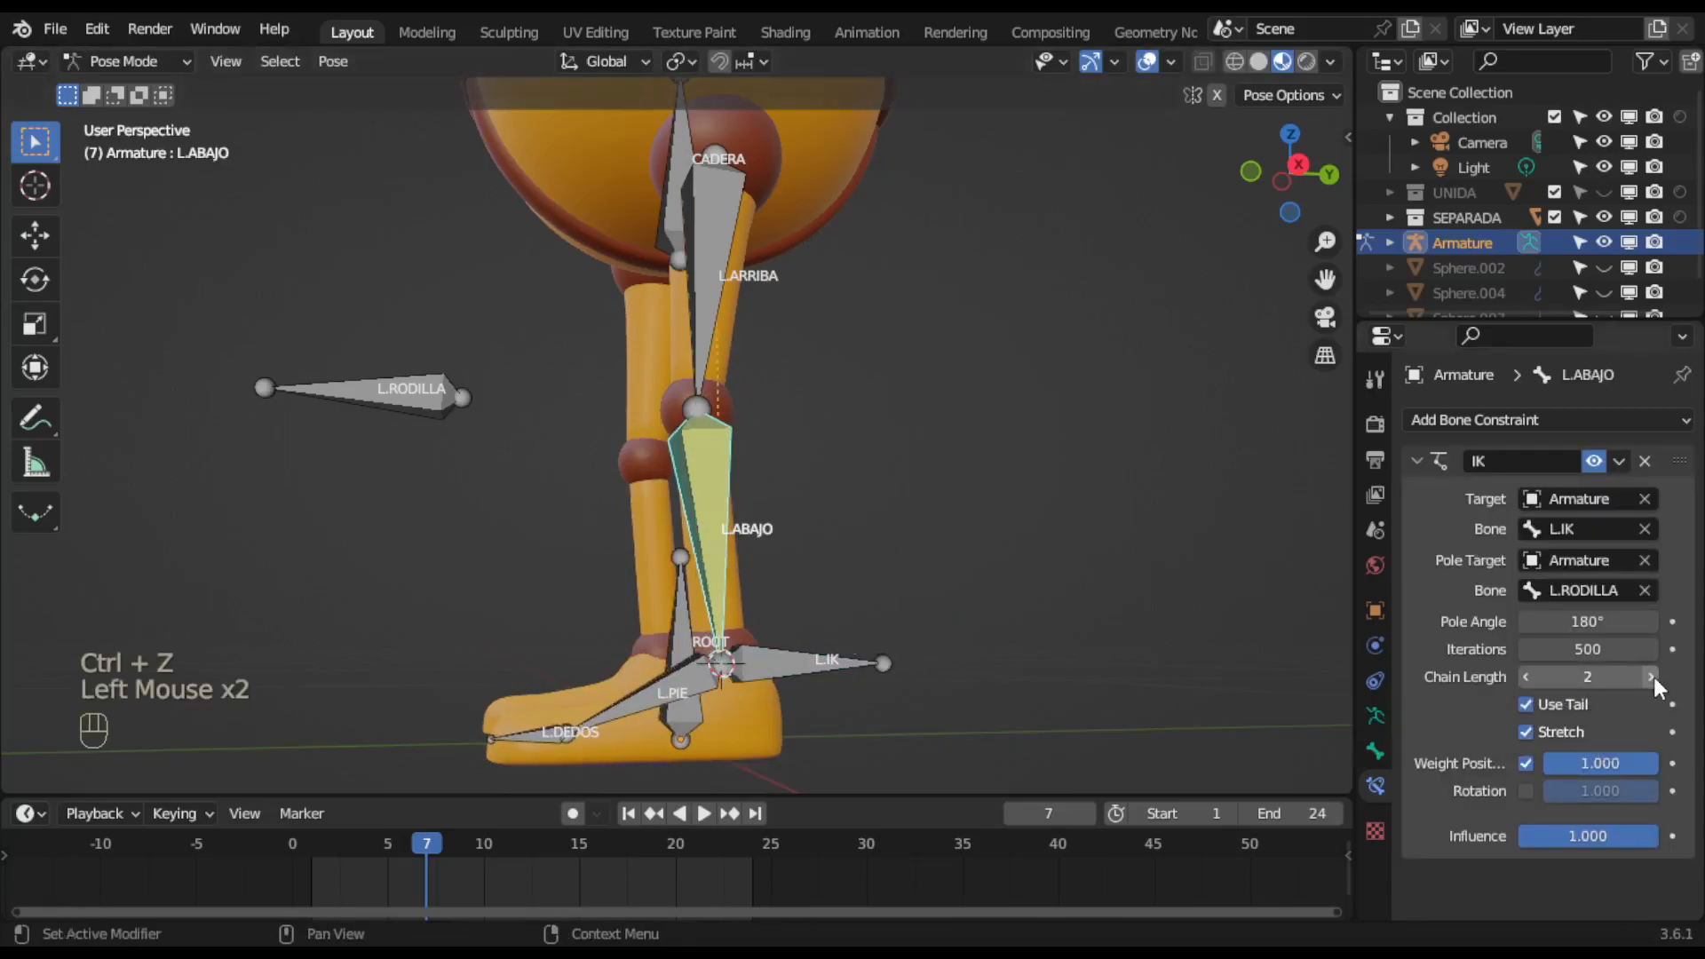
Test the leg's bending by moving the L.IK and L.RODILLA bones, and undo both moves.
left_click(787, 657)
key("g")
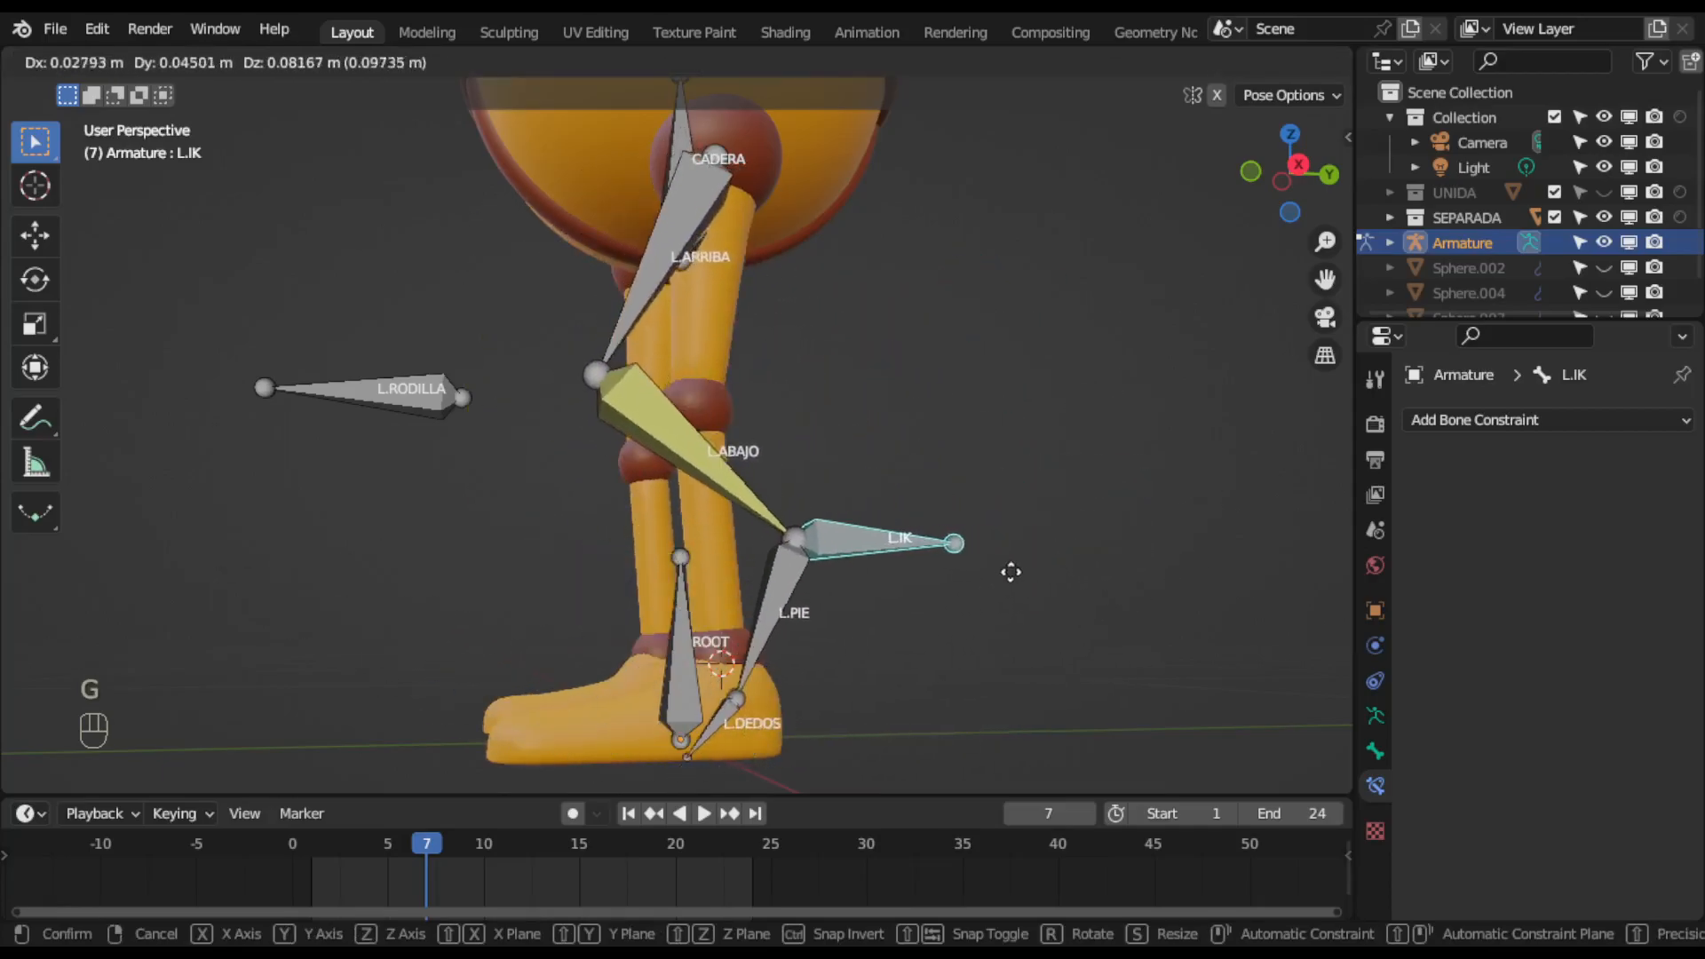
left_click(966, 593)
middle_click_drag(967, 592, 1040, 701)
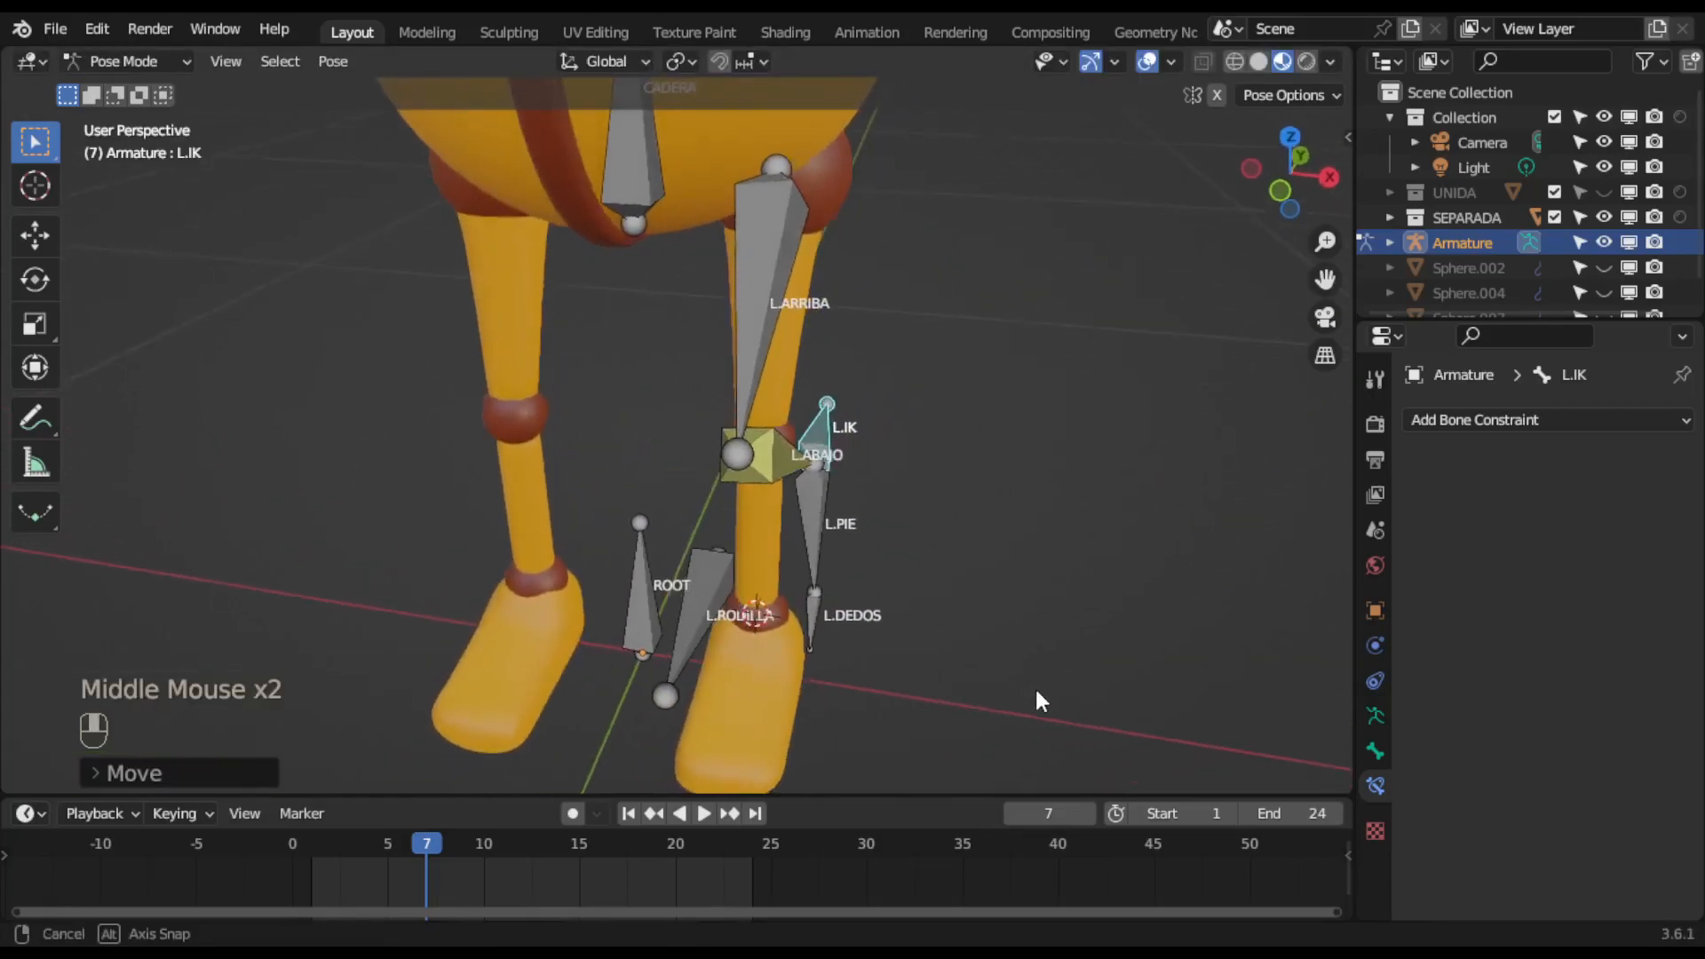
left_click(712, 607)
key("g")
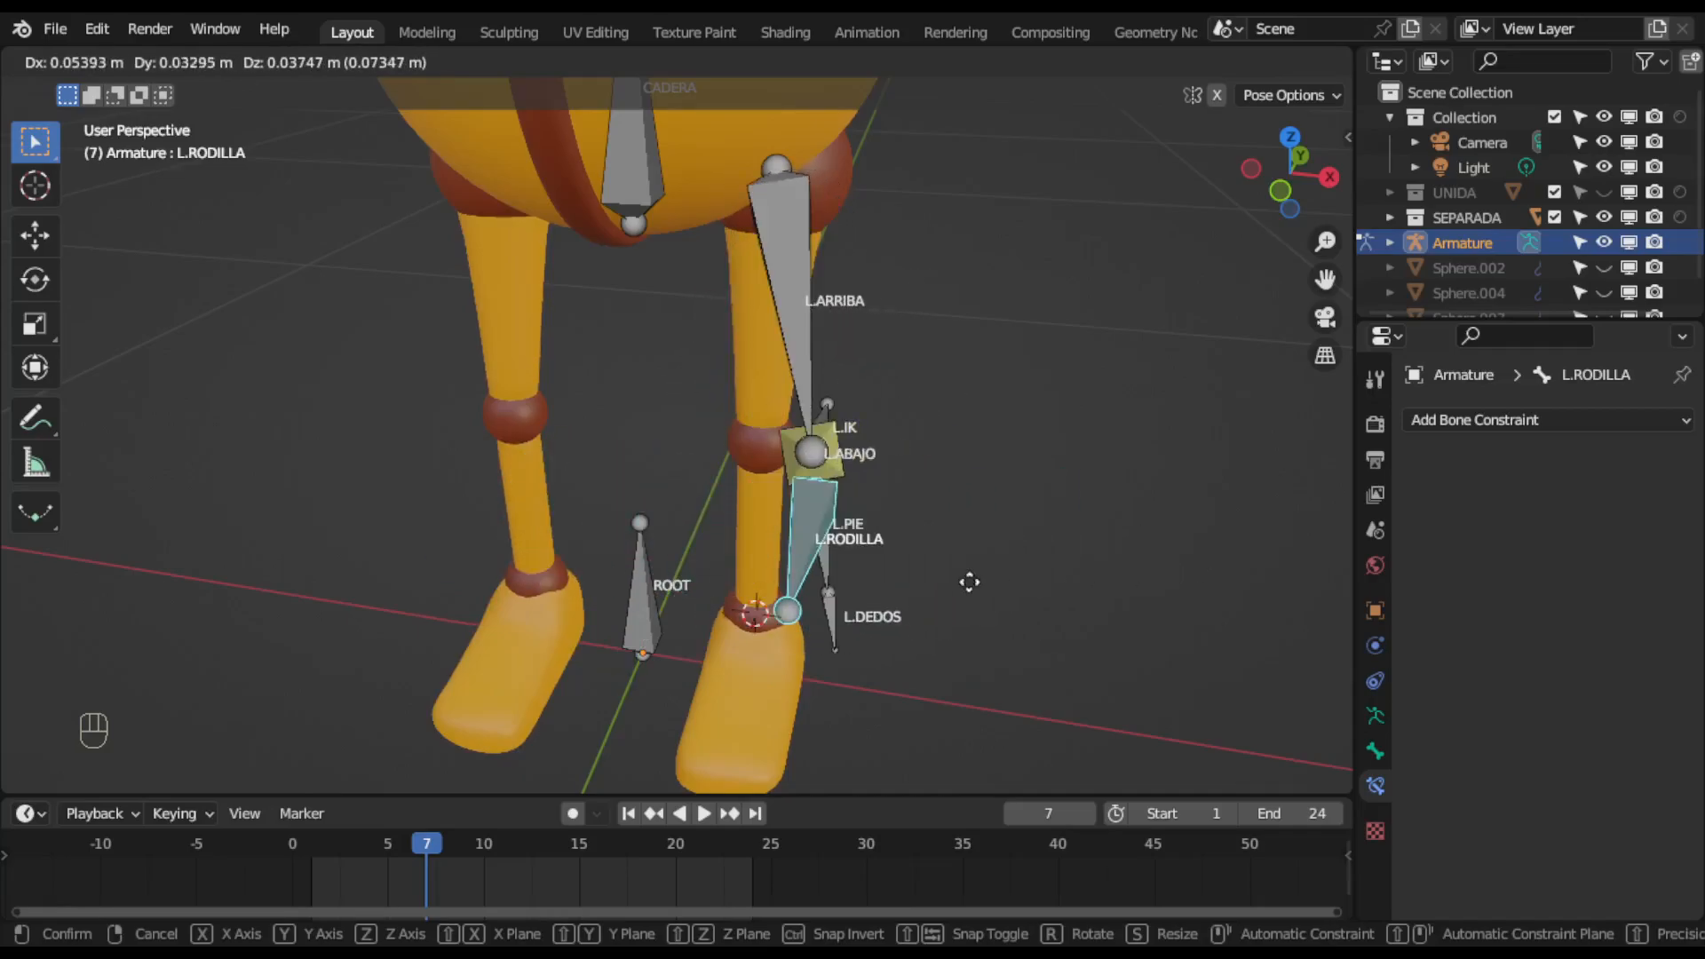
left_click(808, 653)
middle_click_drag(1016, 655, 913, 601)
key("ctrl+z")
key("ctrl+z")
Move the ROOT bone to test how the hips and left leg follow it, and cancel the move.
key("KP_3")
scroll(913, 597, "up", 1)
scroll(906, 613, "up", 1)
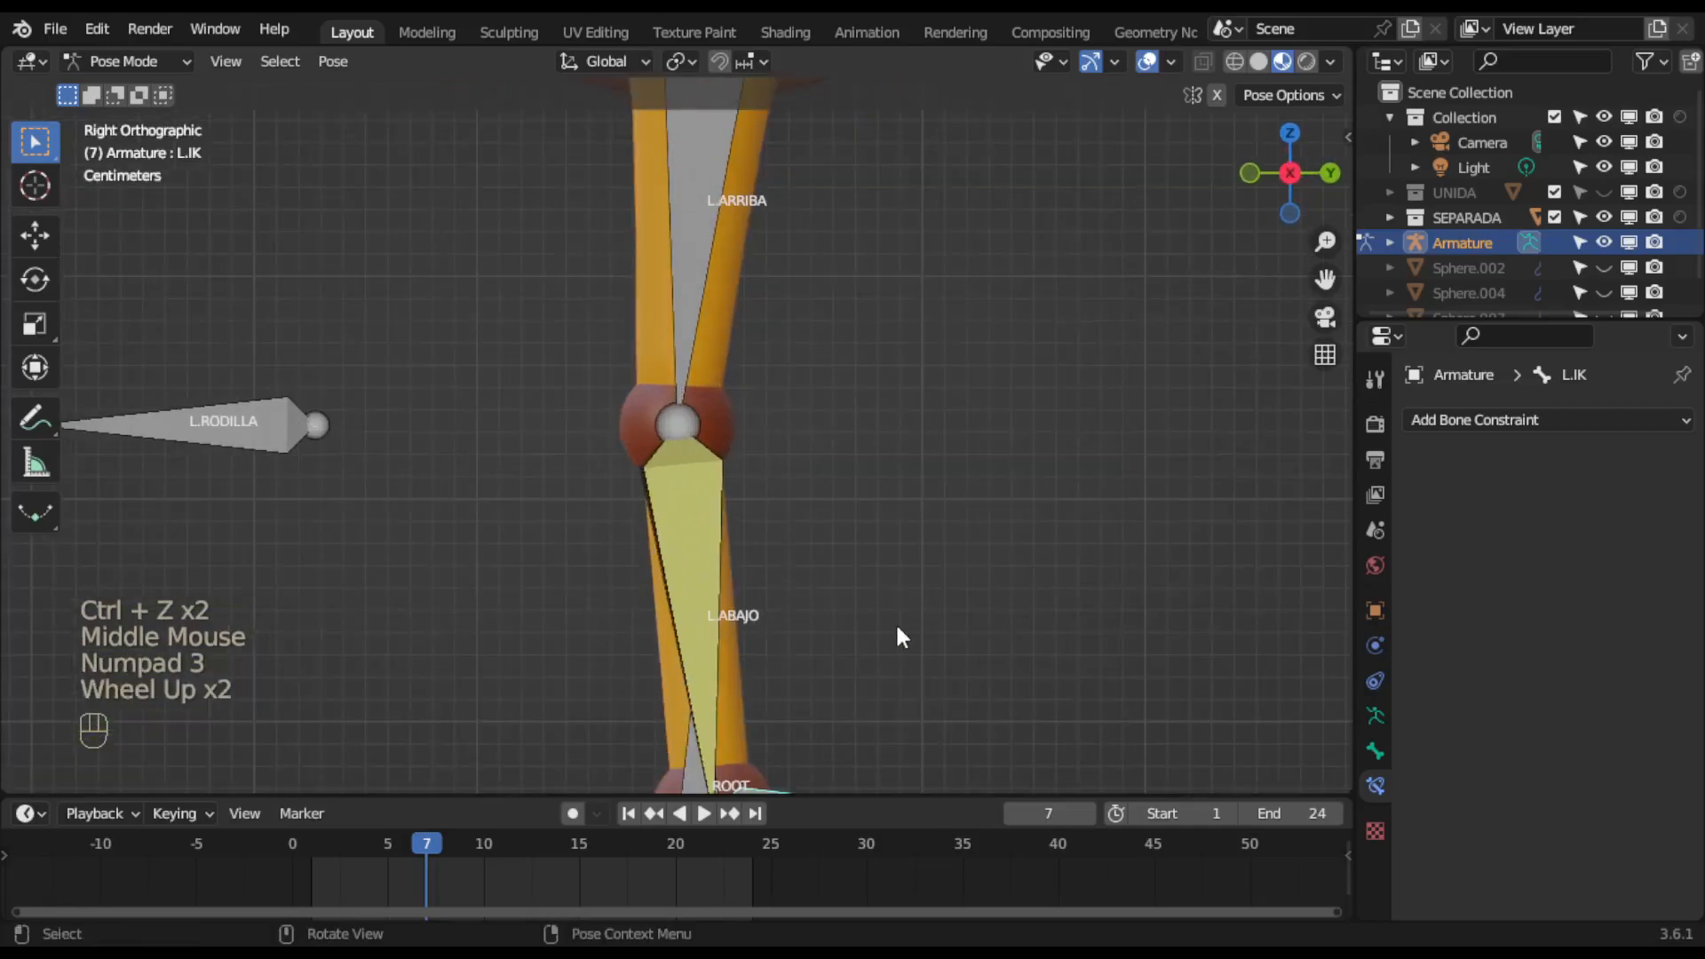
scroll(897, 630, "down", 2)
middle_click_drag(884, 613, 1172, 669)
scroll(894, 572, "down", 2)
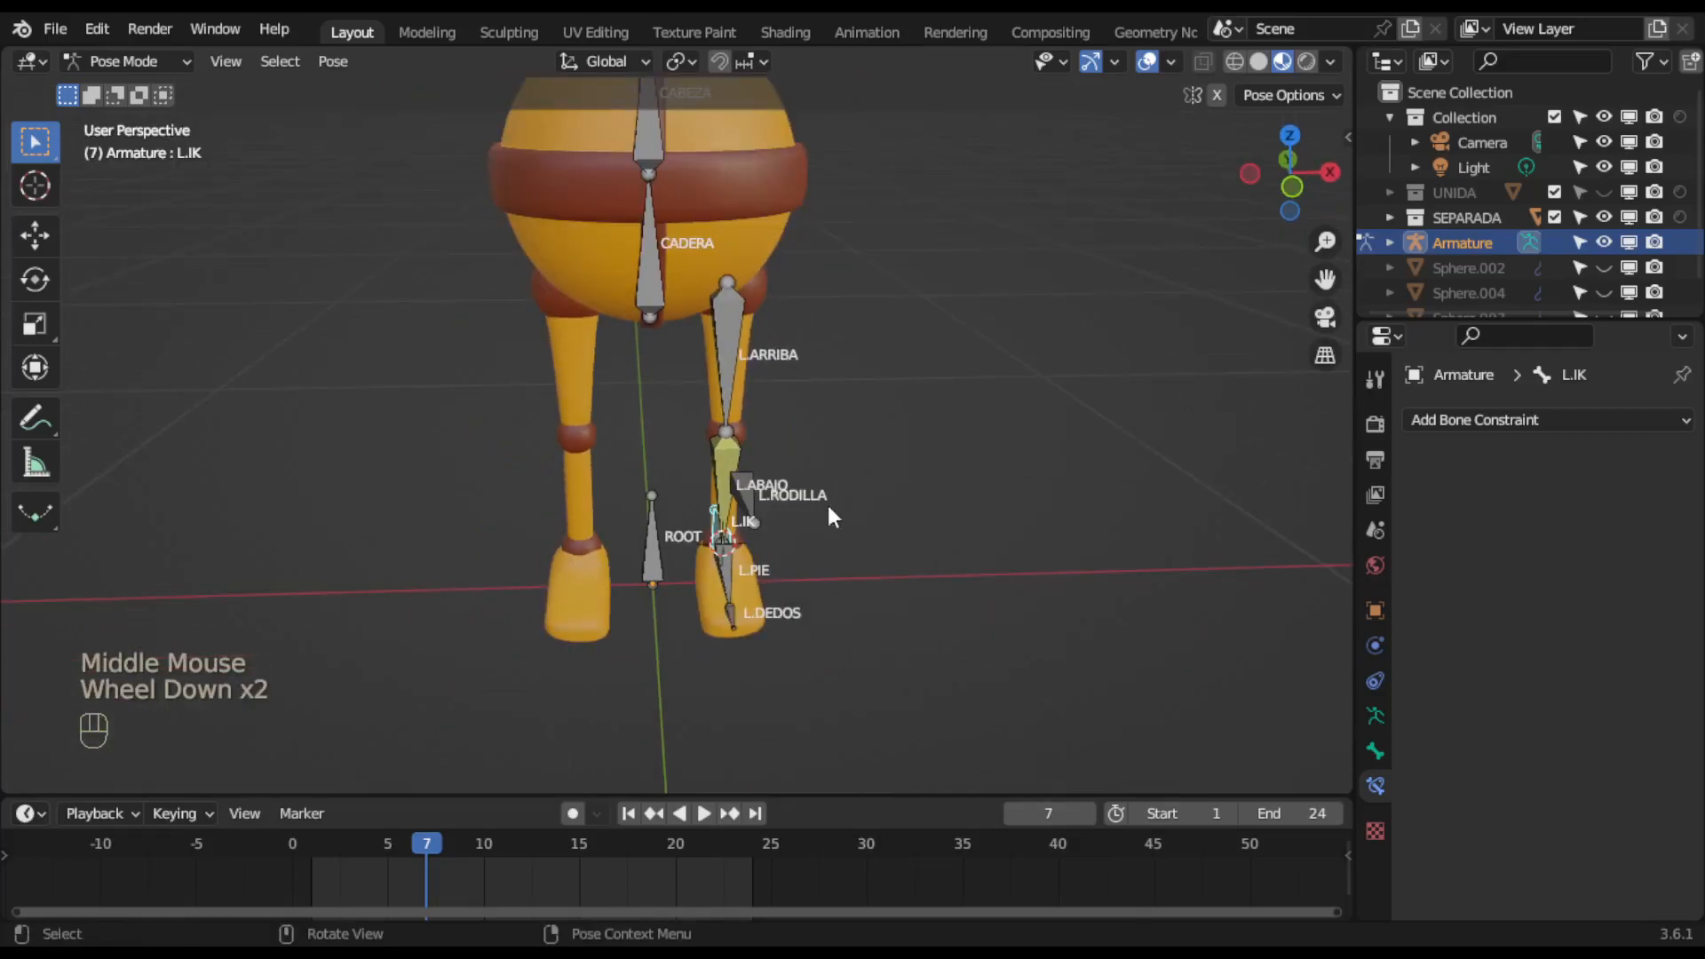
left_click(659, 566)
key("g")
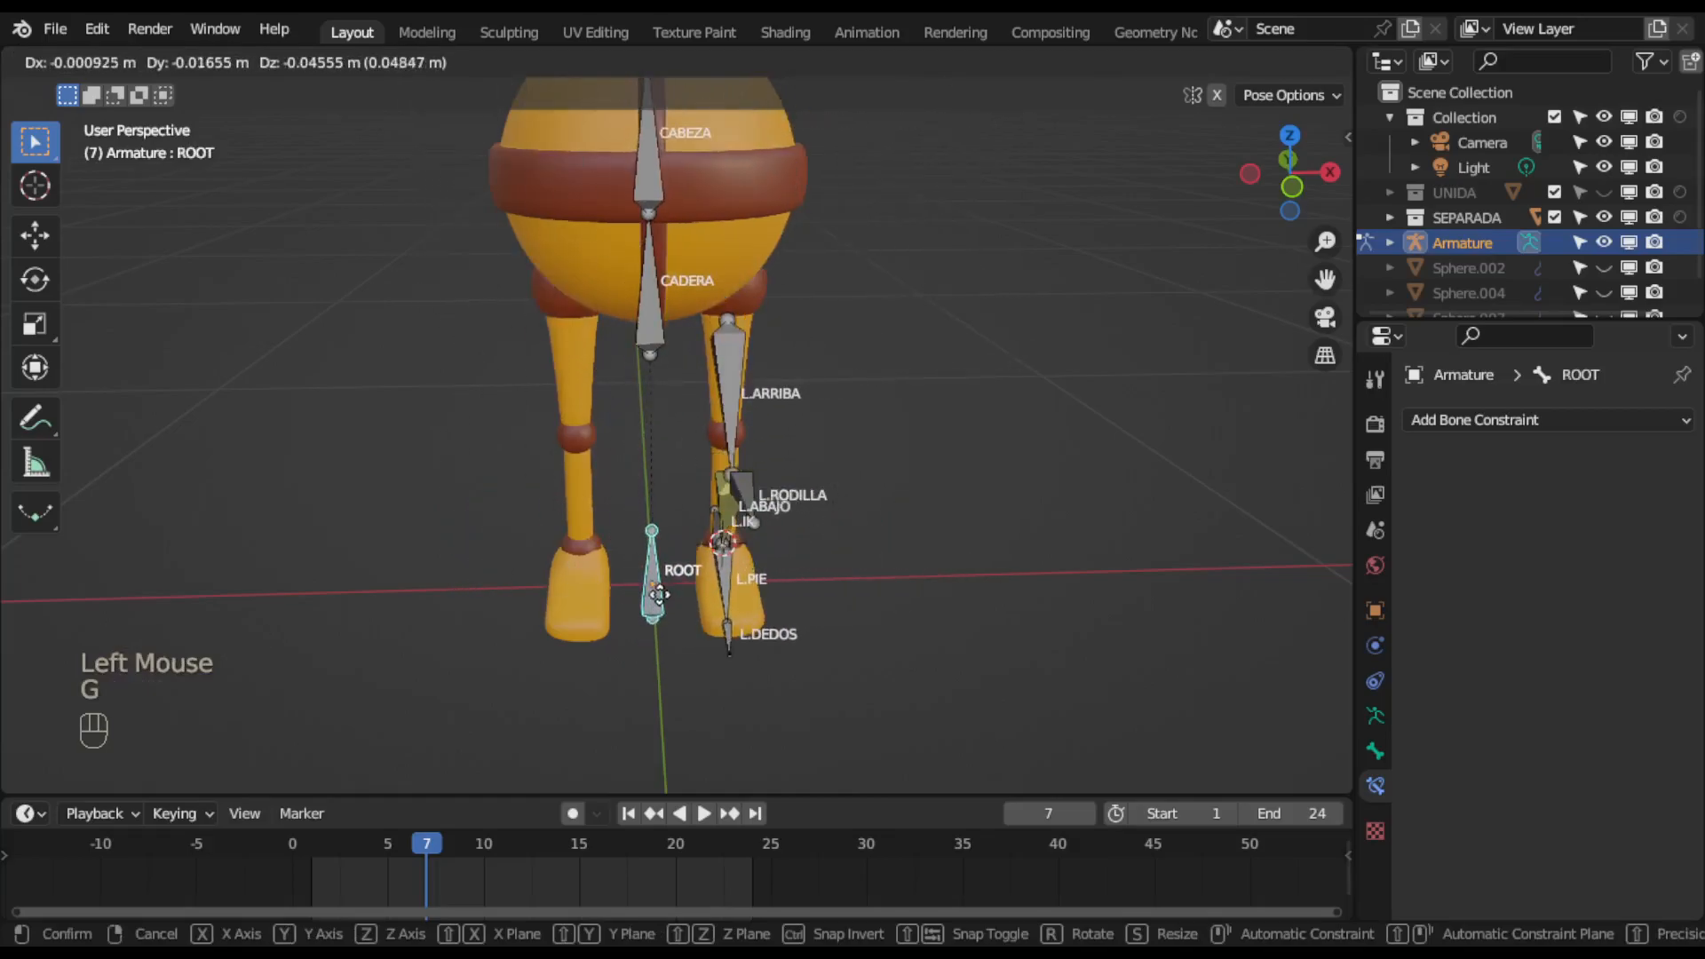
middle_click_drag(846, 638, 523, 599)
scroll(763, 668, "up", 2)
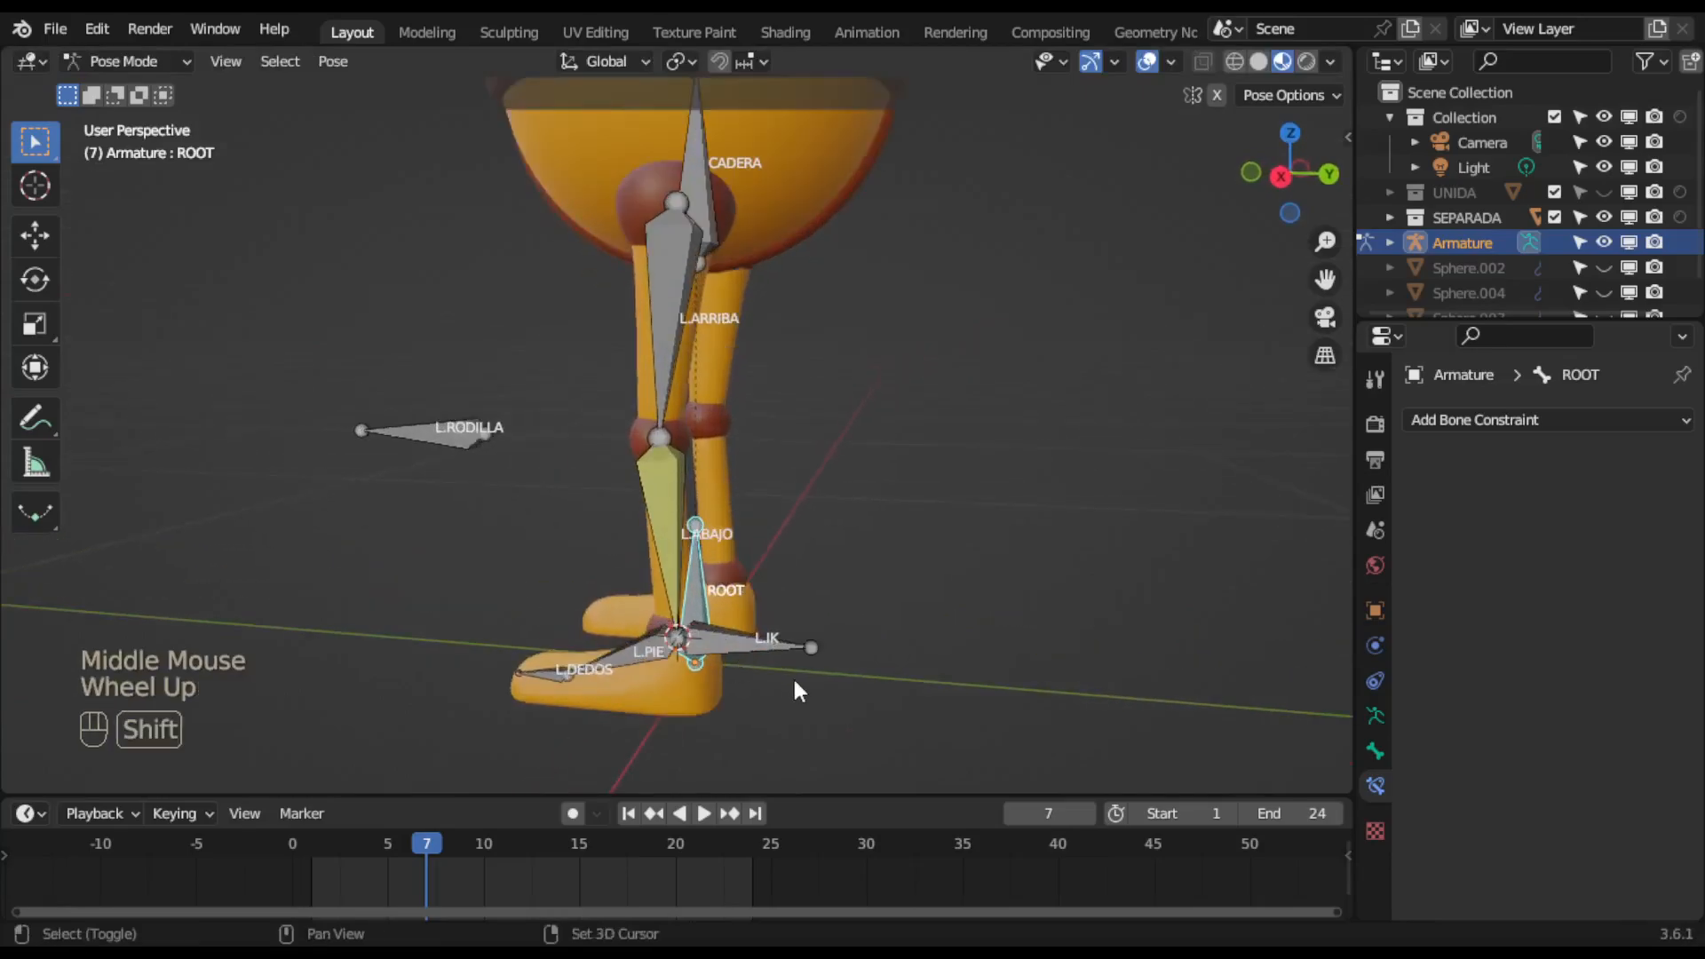
middle_click_drag(794, 676, 807, 542, "shift")
key("g")
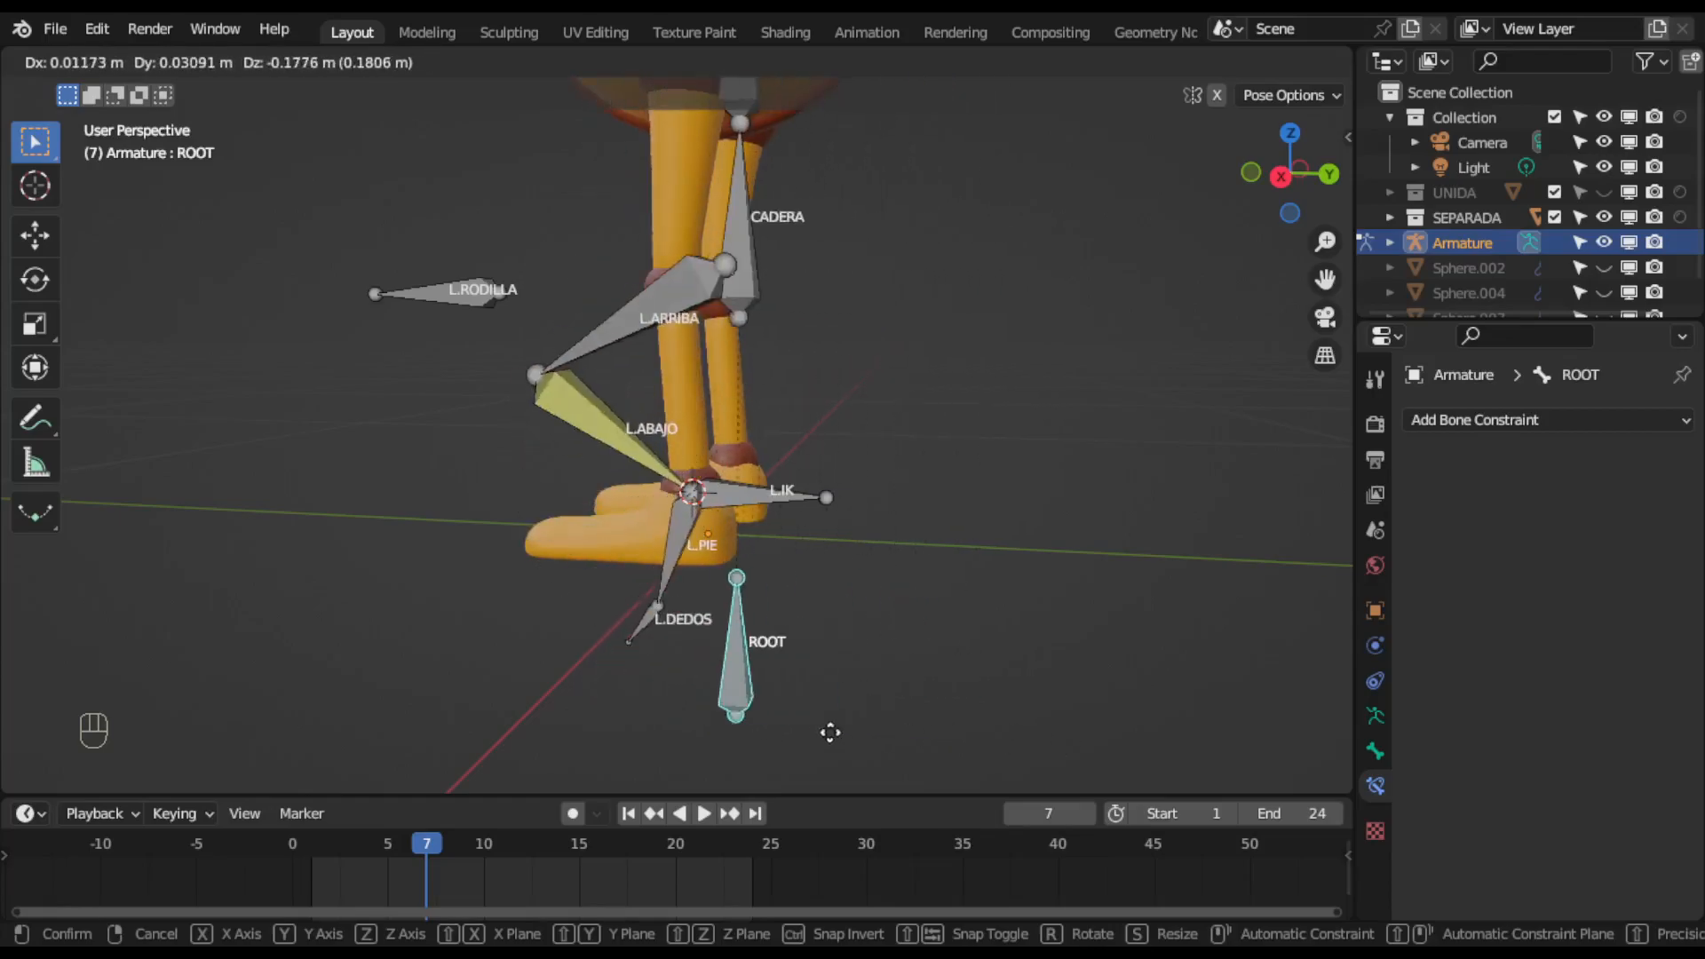
right_click(970, 737)
Rotate the CABEZA bone to test the head's movement, and cancel the rotation.
middle_click_drag(733, 530, 1026, 533)
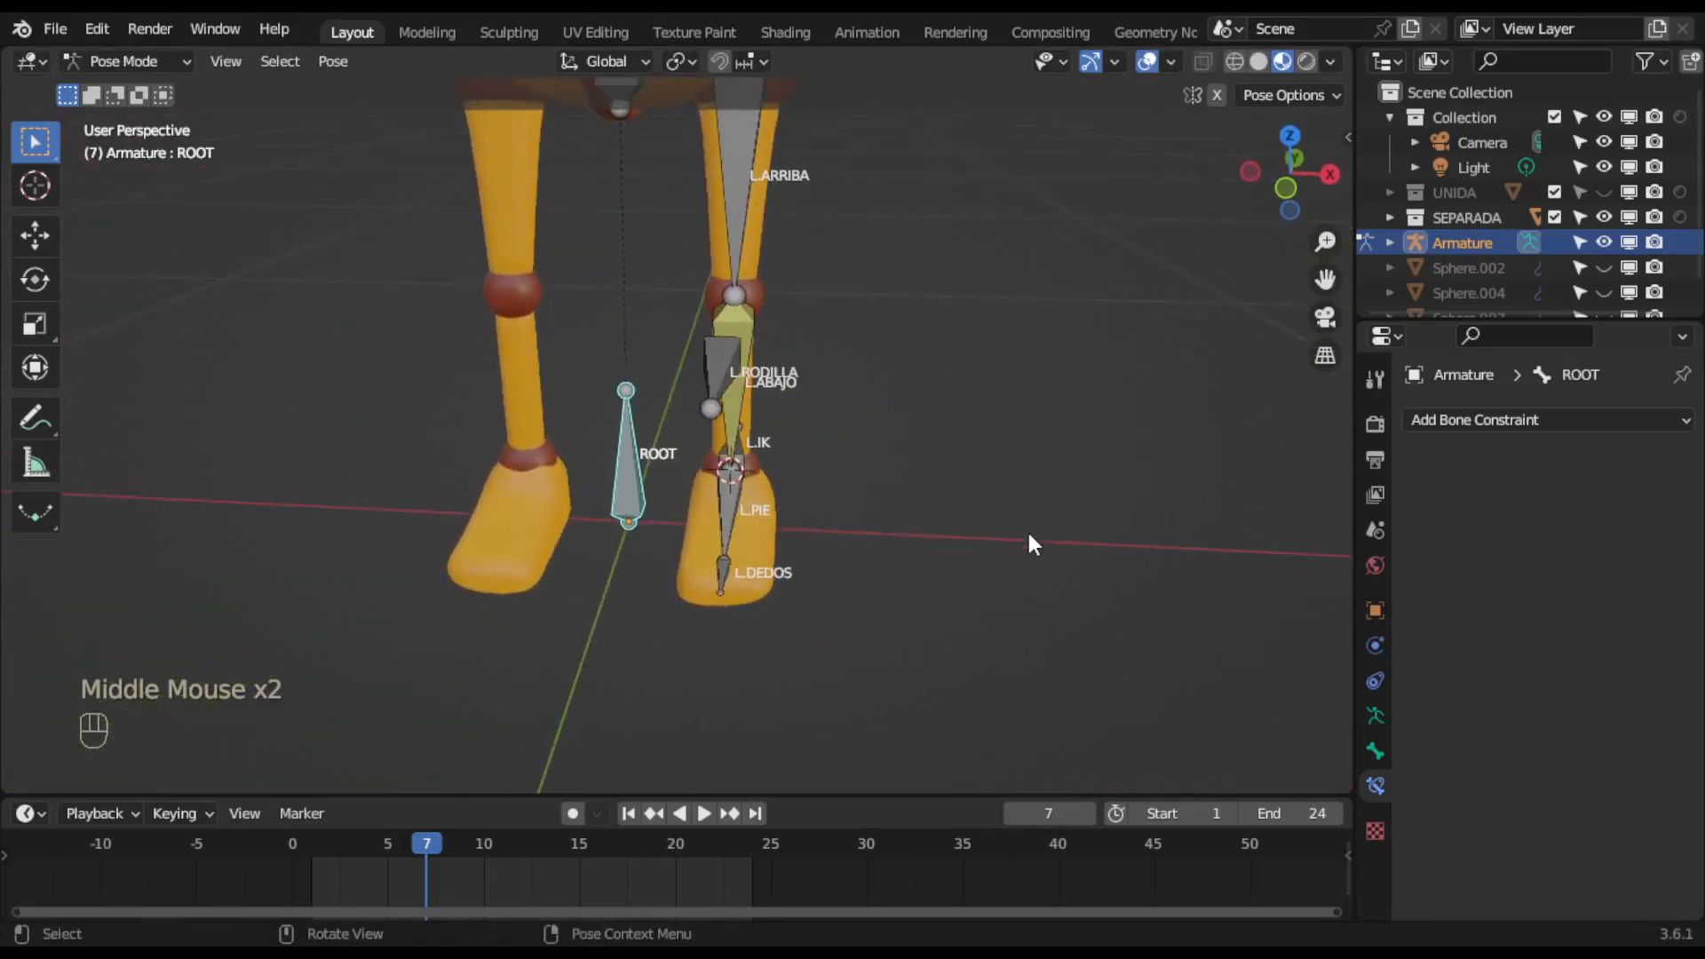
scroll(886, 453, "down", 1)
middle_click_drag(882, 366, 798, 524, "shift")
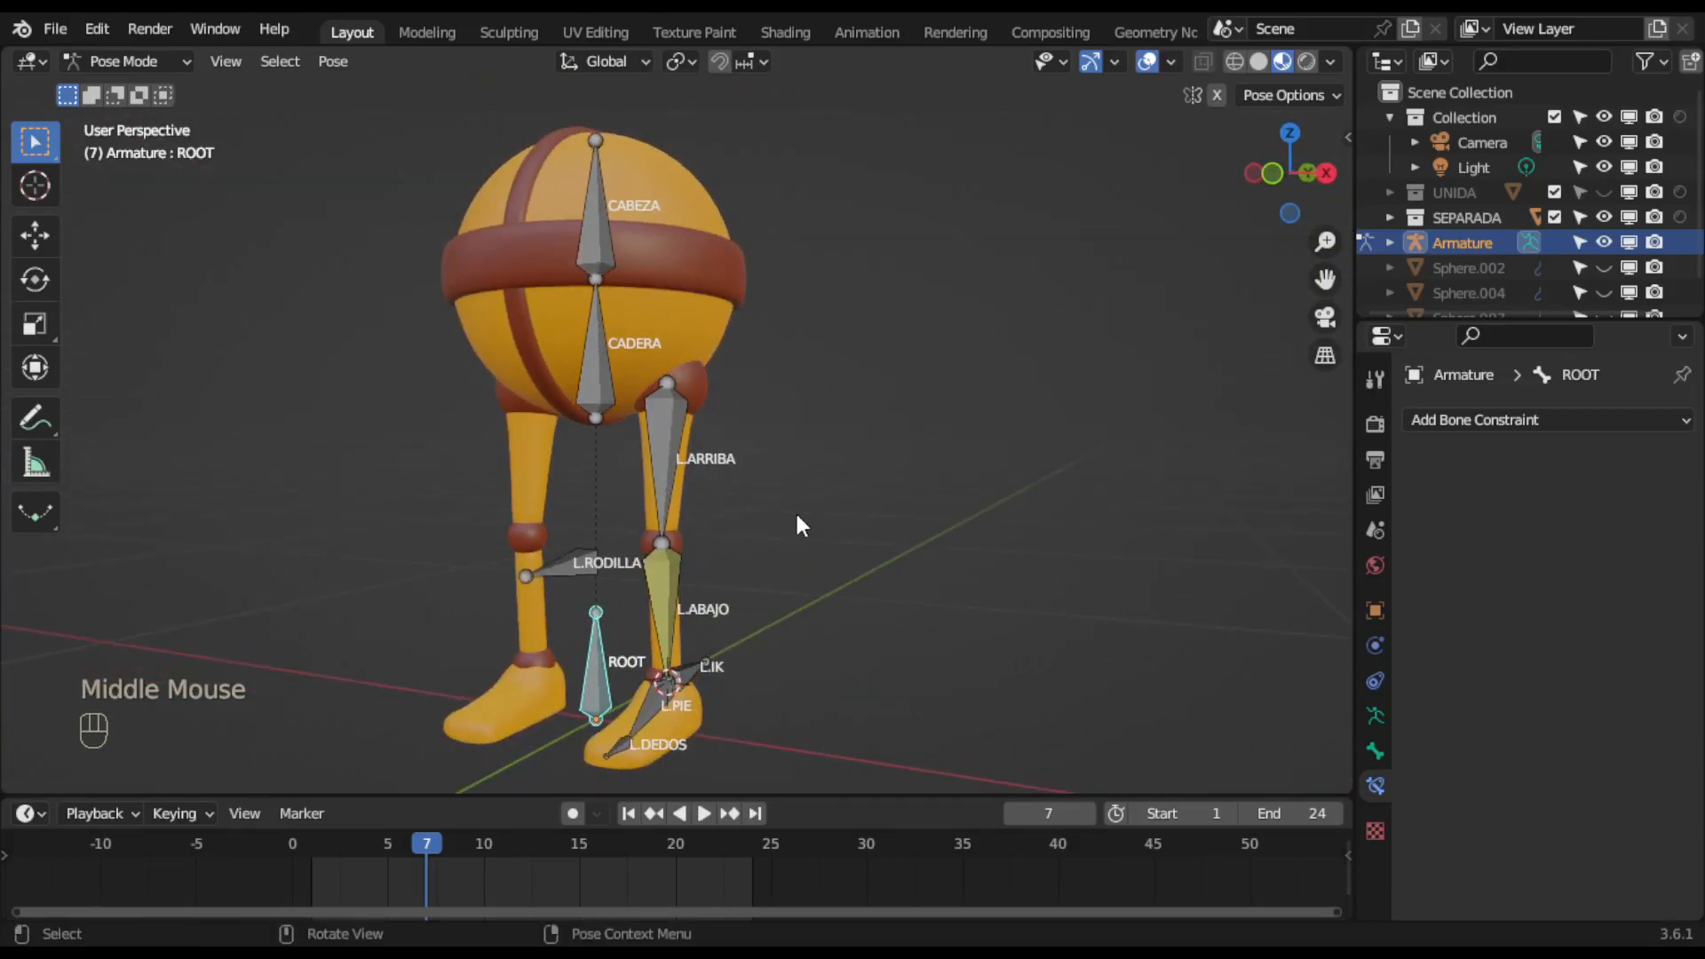
left_click(587, 252)
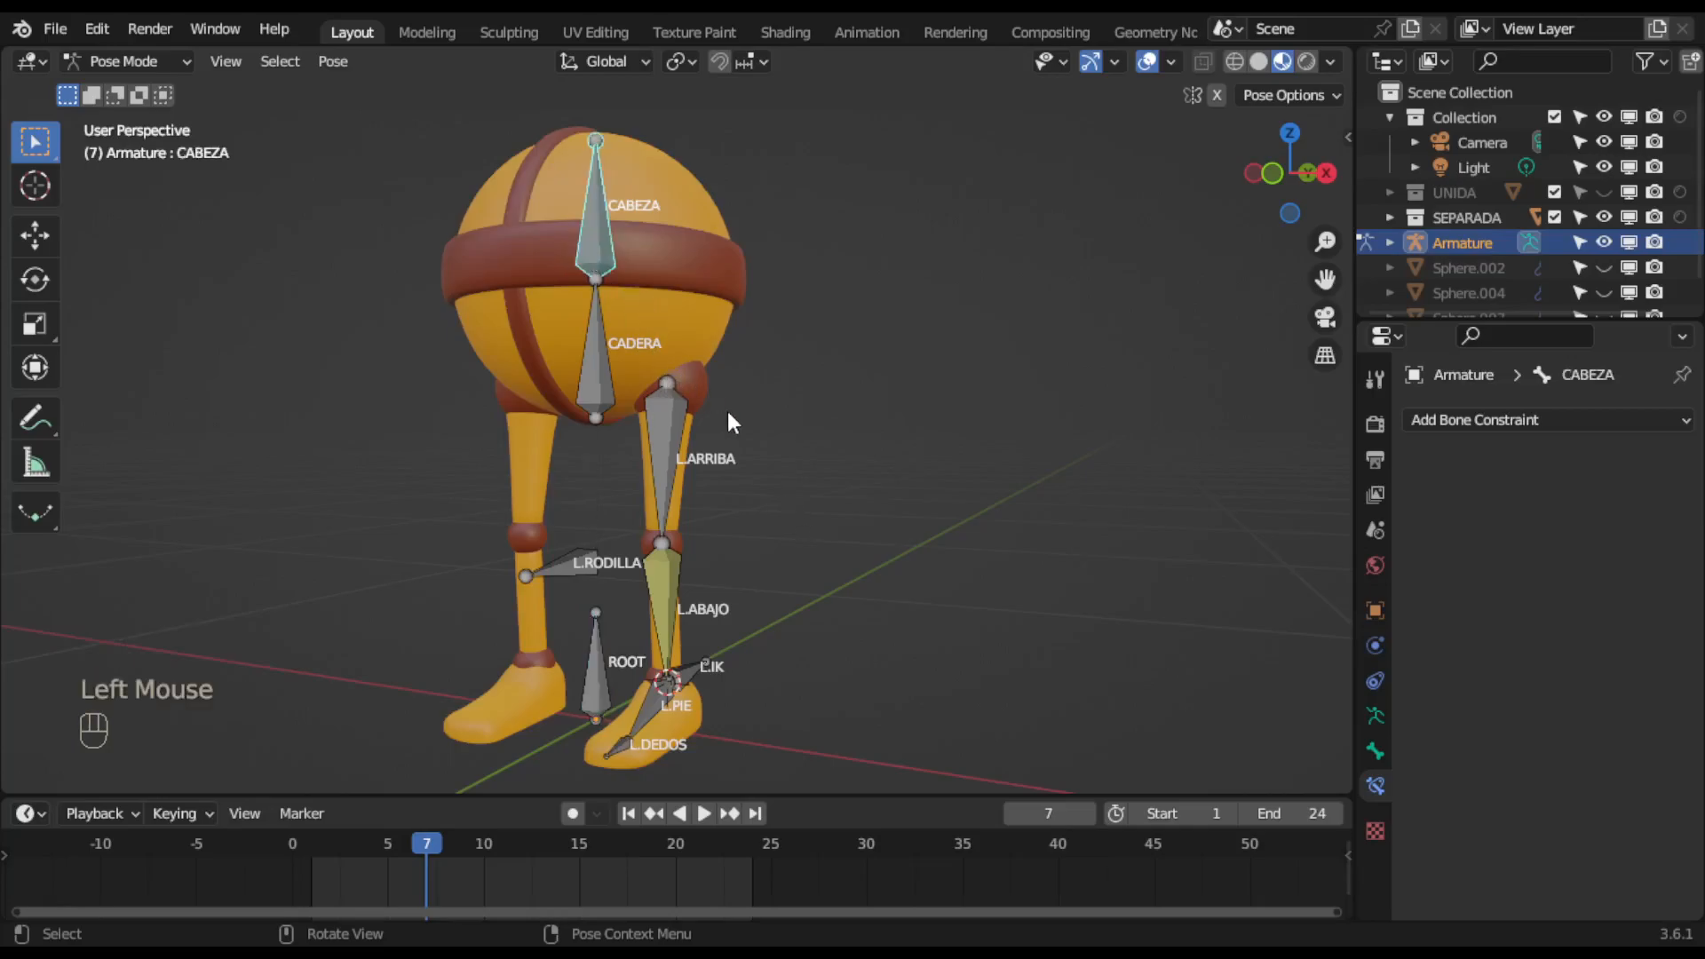
key("r")
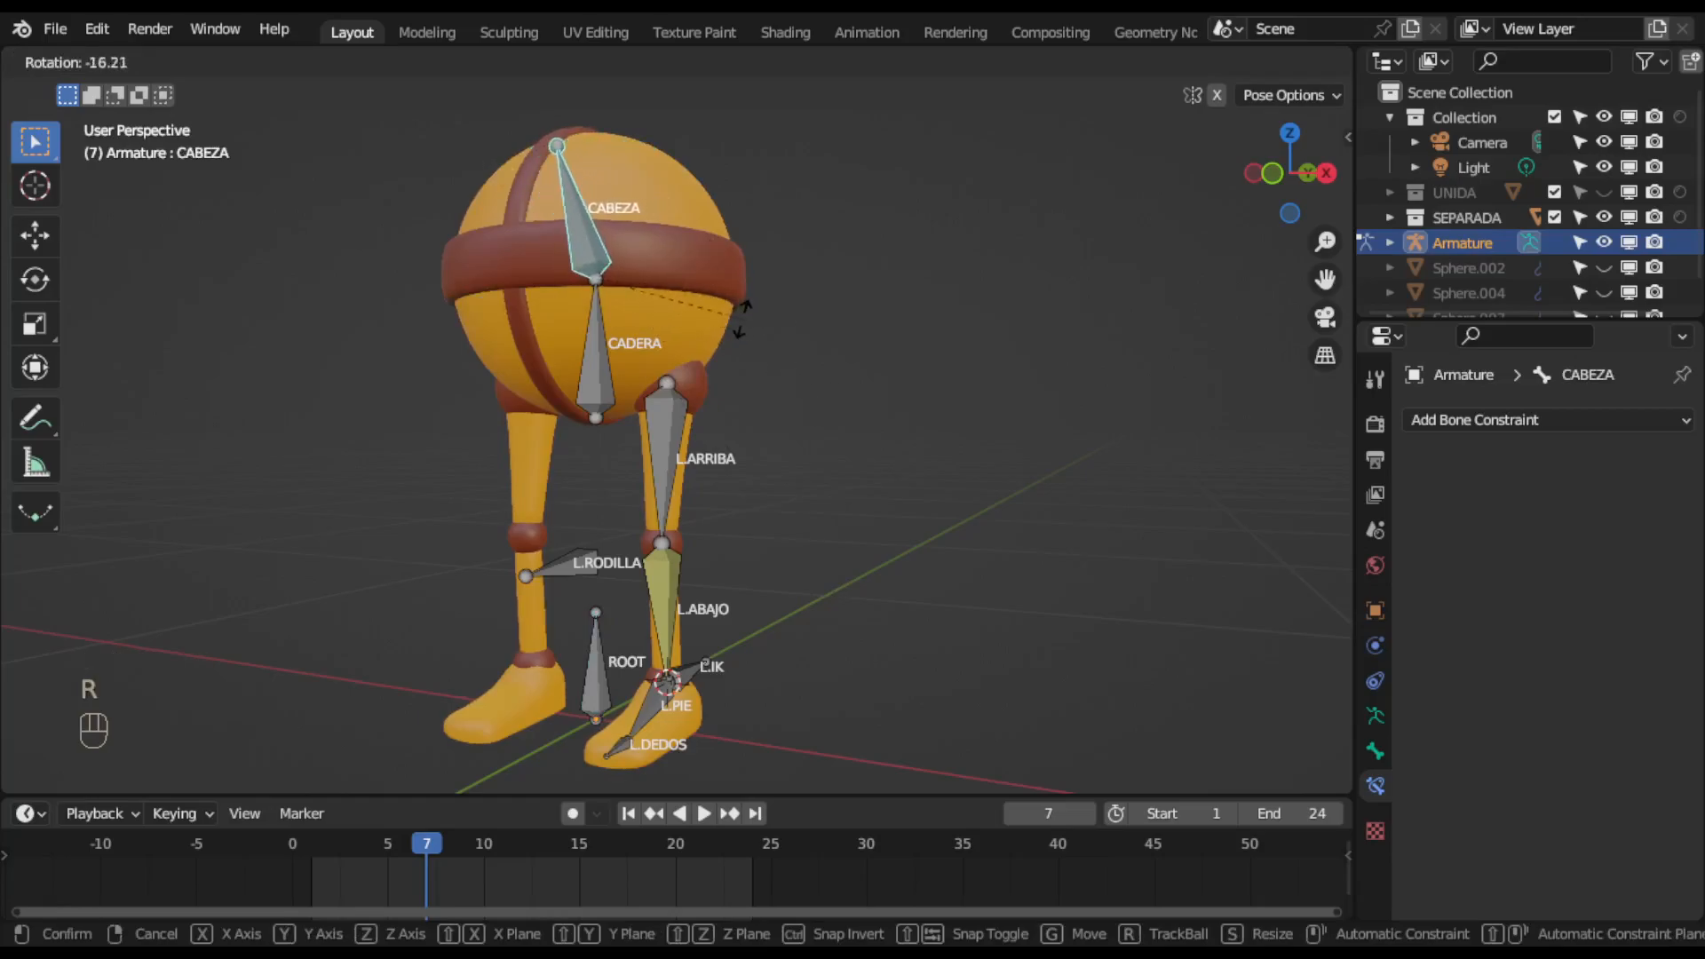
left_click(791, 341)
Test rotating the CADERA bone freely and around the global Z axis, cancelling each rotation.
scroll(727, 383, "up", 2)
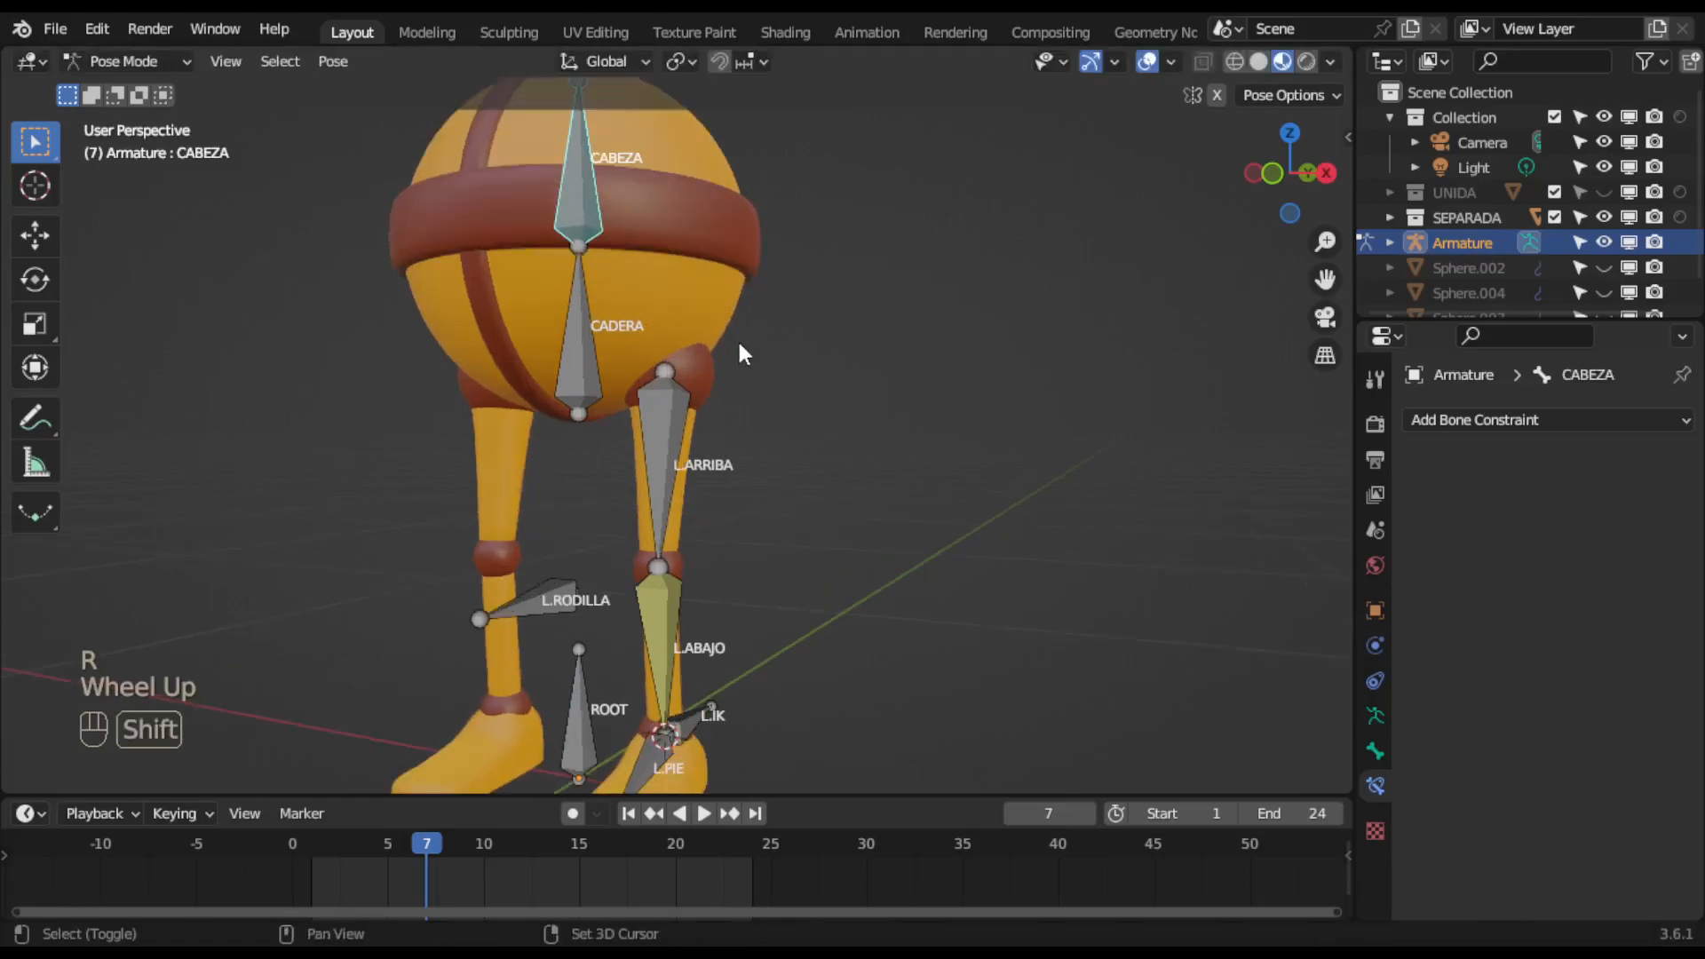
middle_click_drag(737, 339, 755, 378, "shift")
left_click(619, 426)
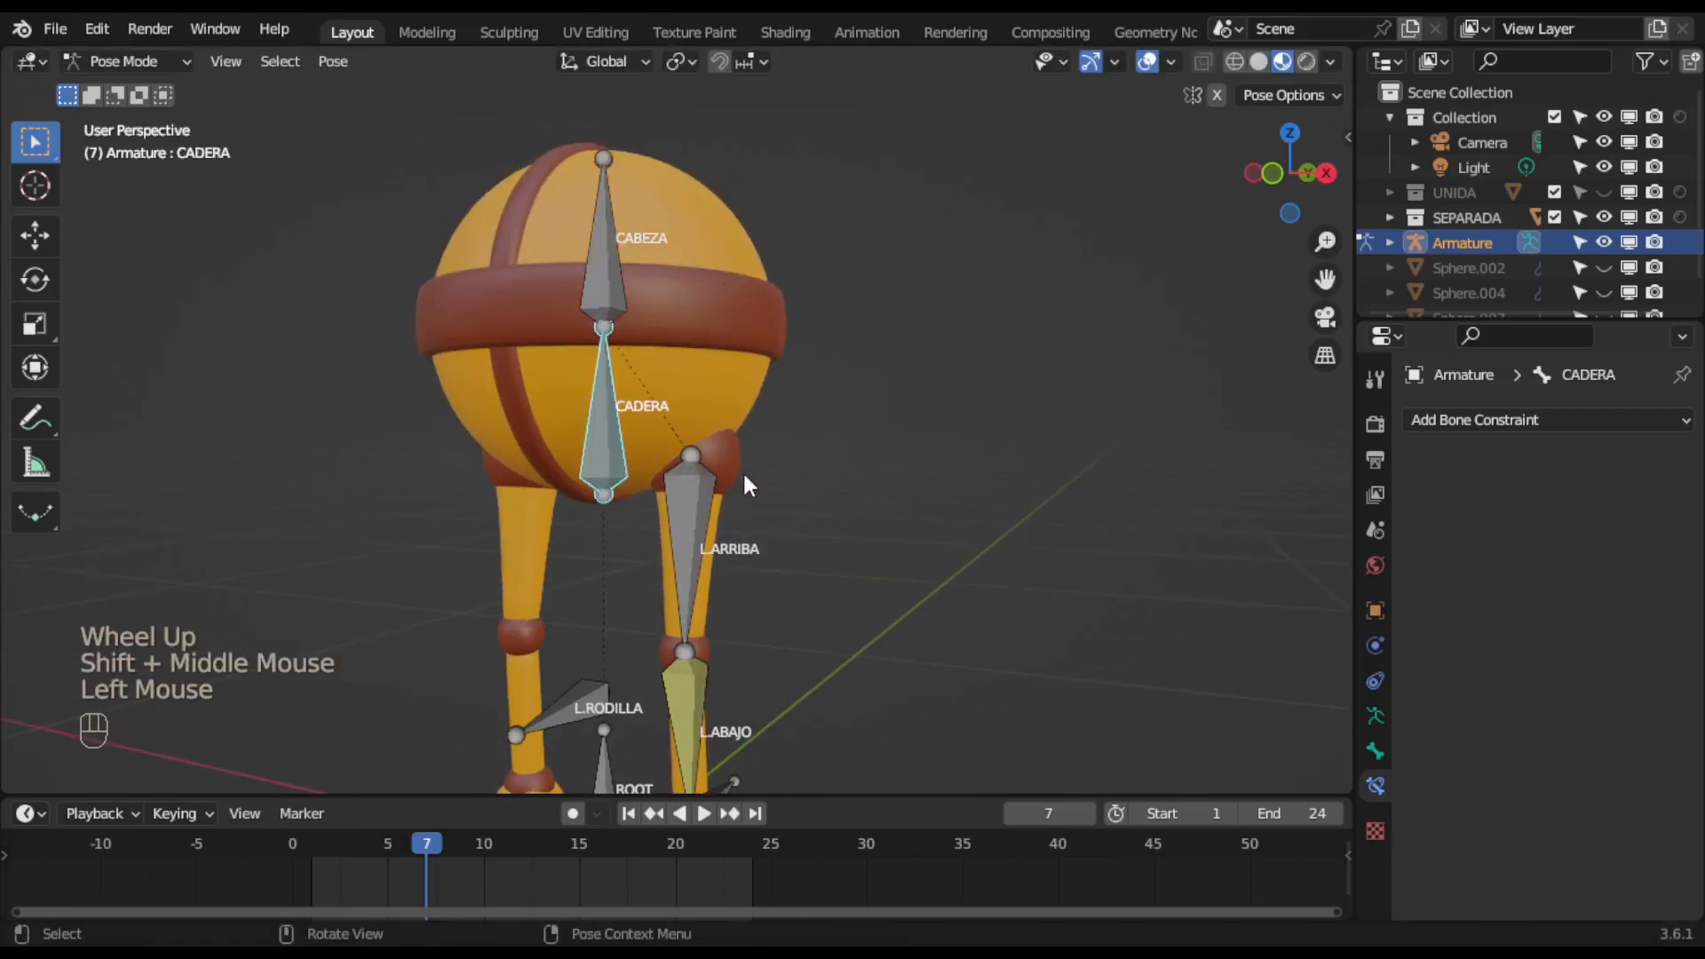
key("r")
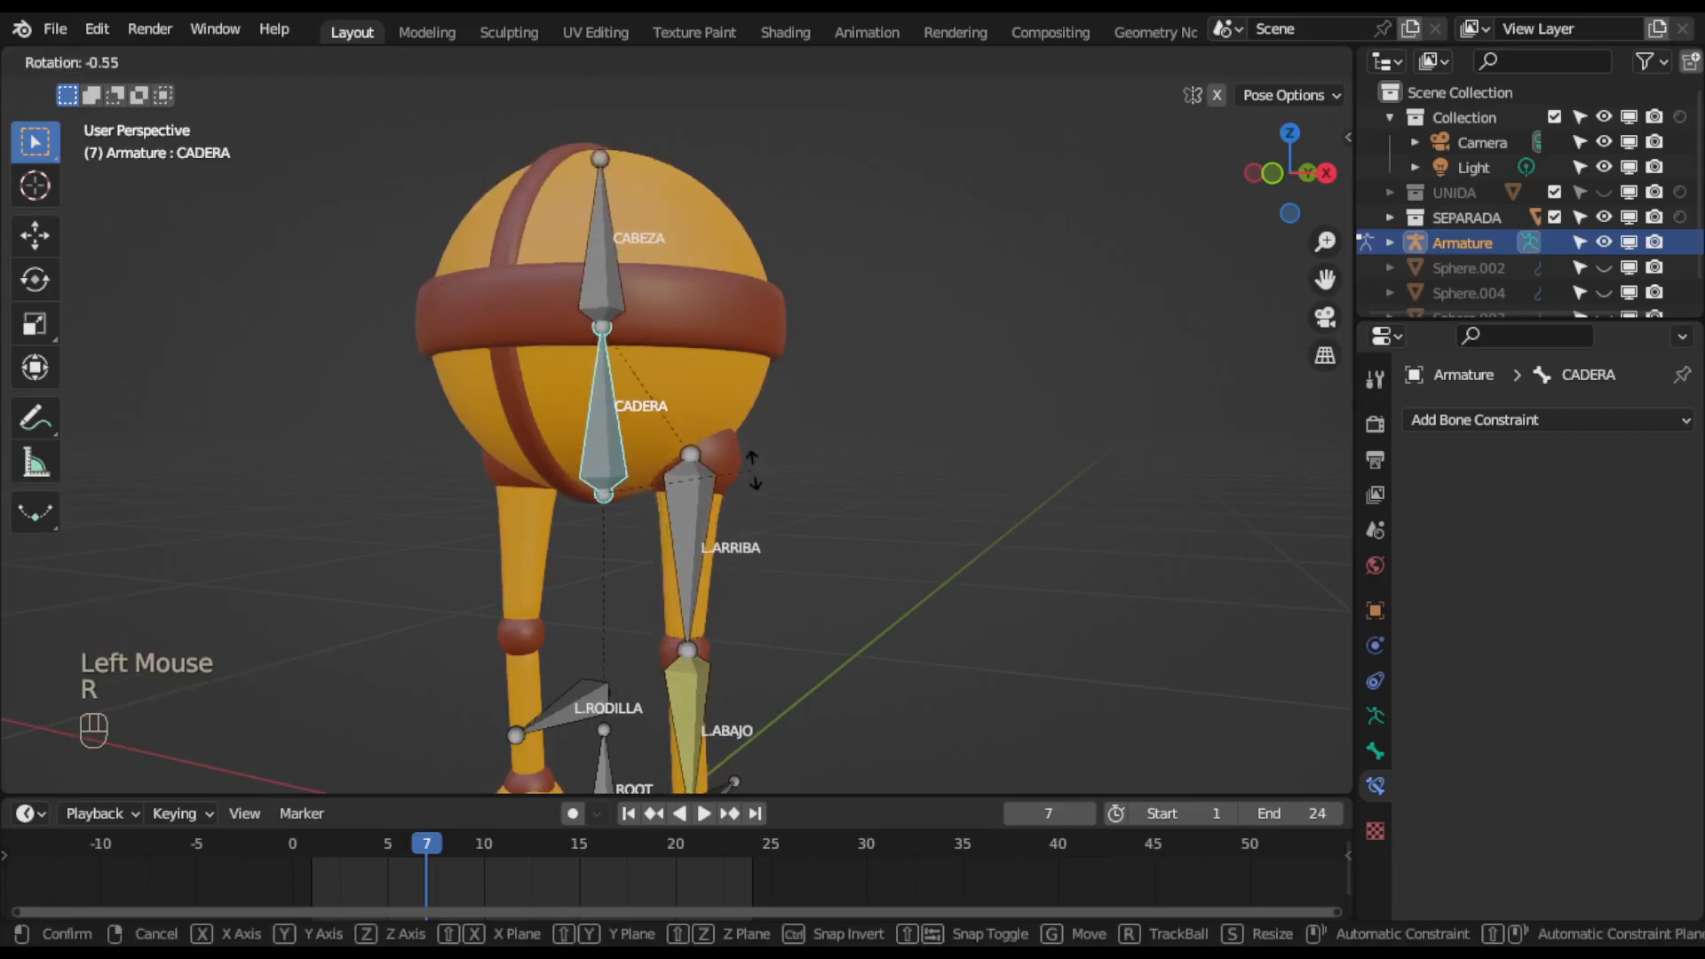
right_click(753, 466)
mouse_move(758, 465)
middle_mouse_down()
mouse_move(791, 473)
mouse_move(758, 490)
middle_mouse_up()
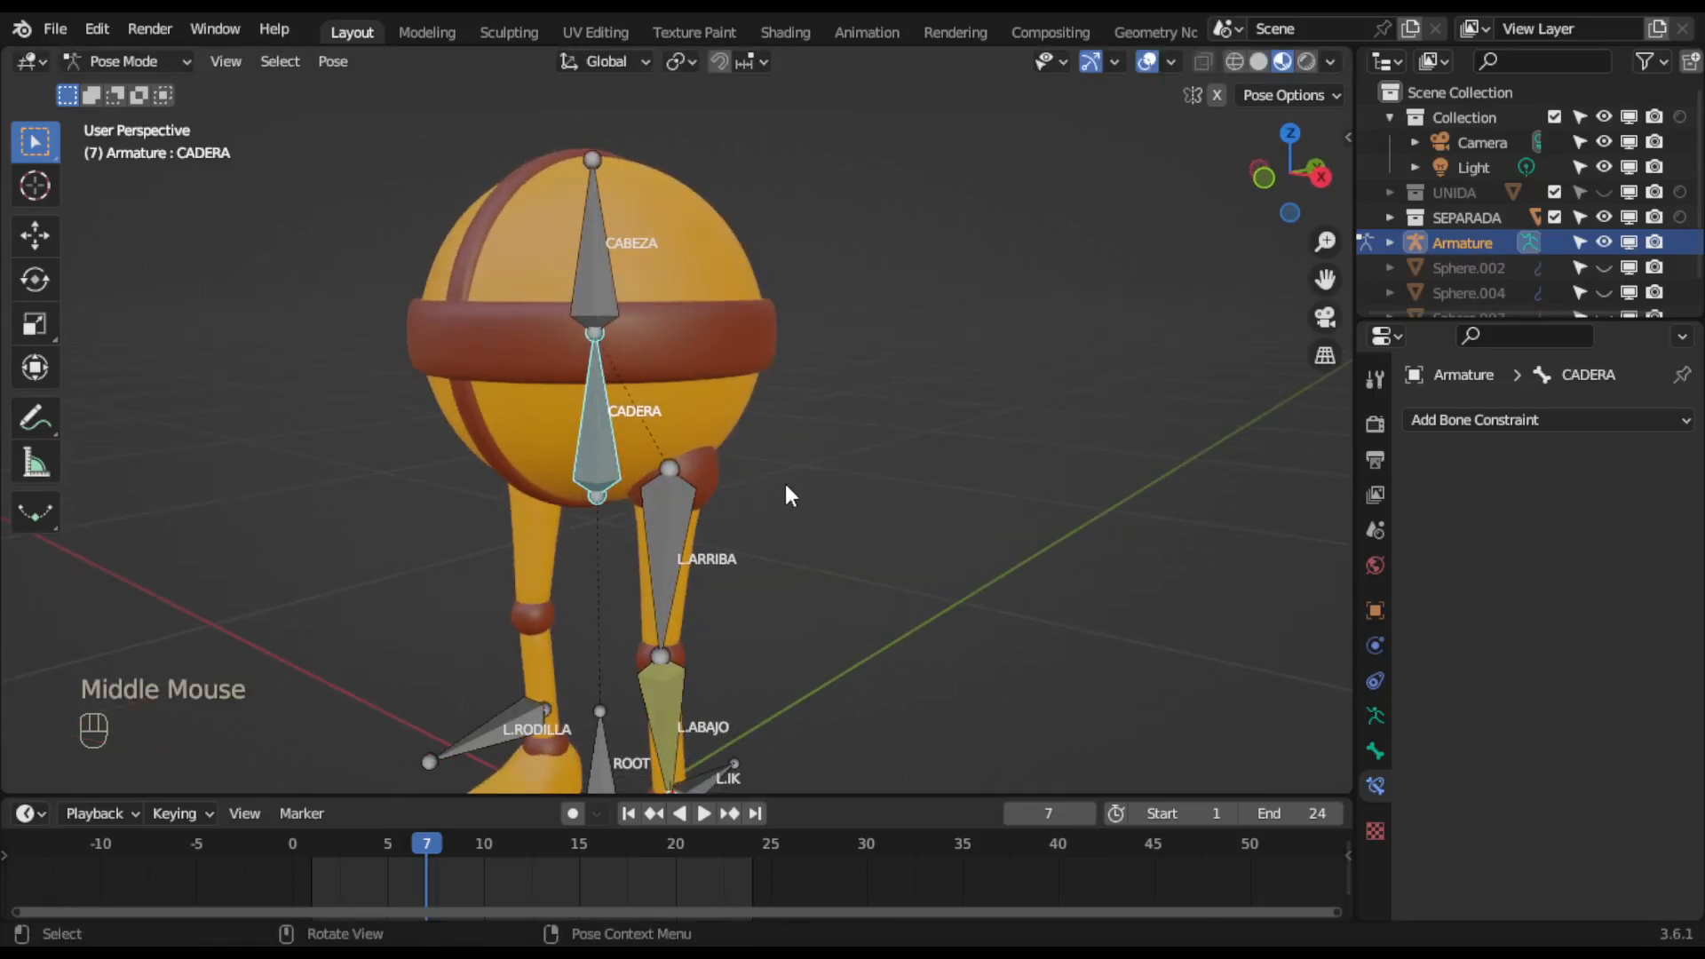
key("r")
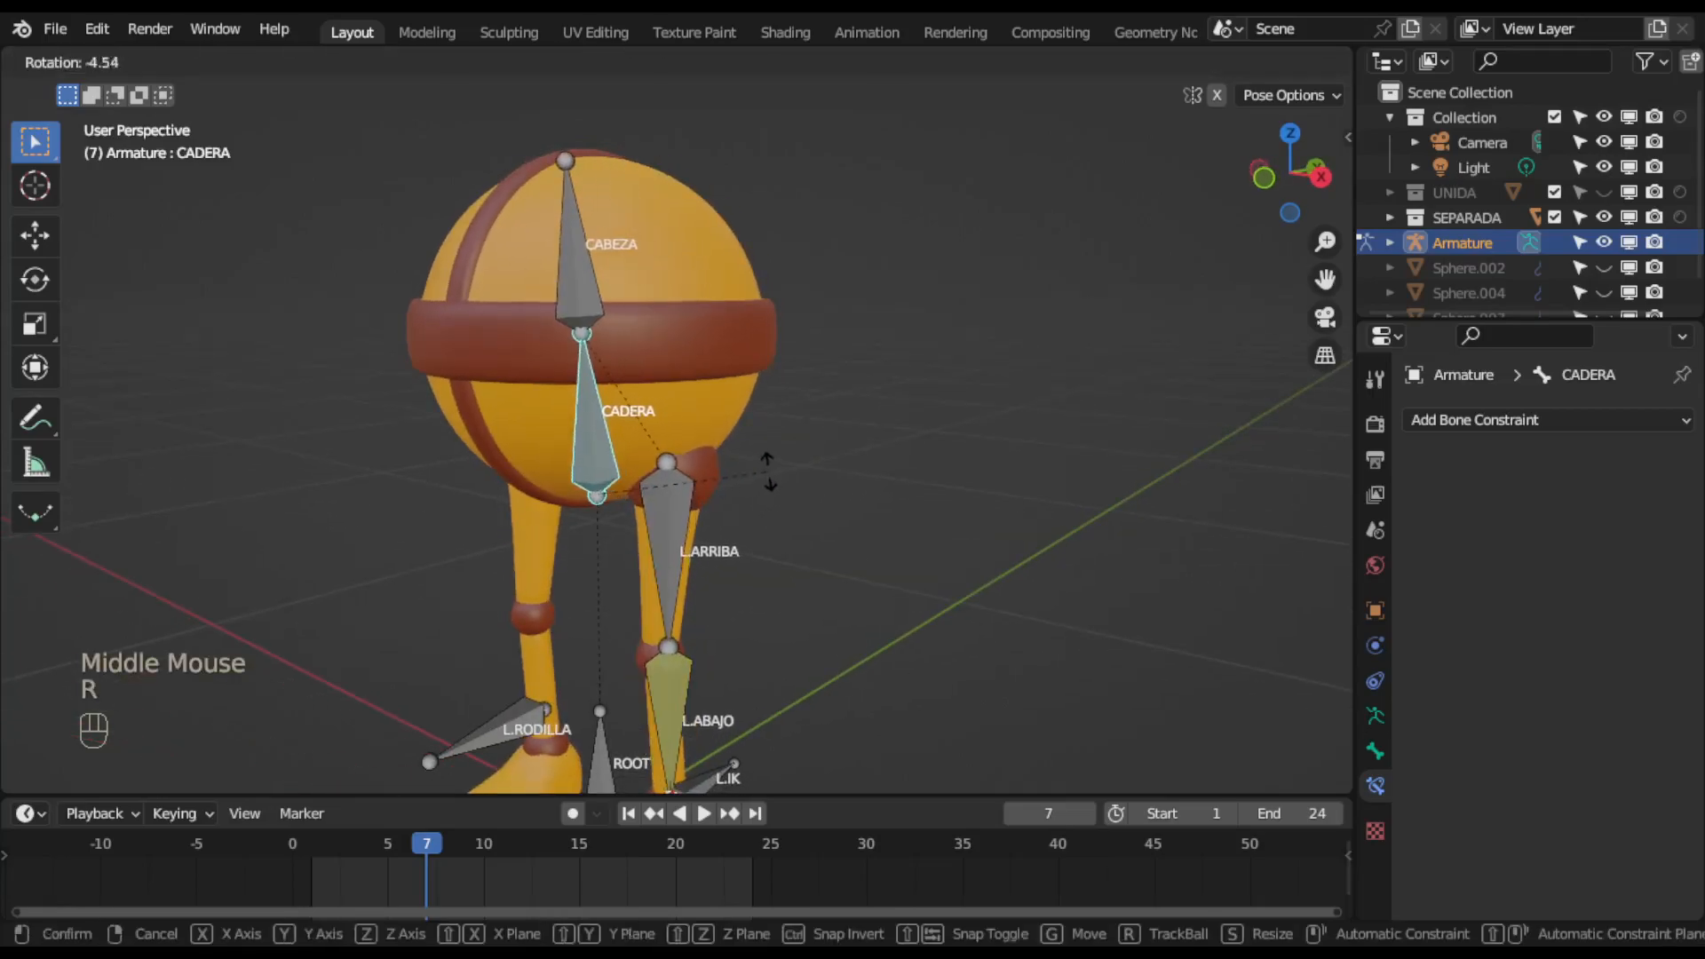
key("z")
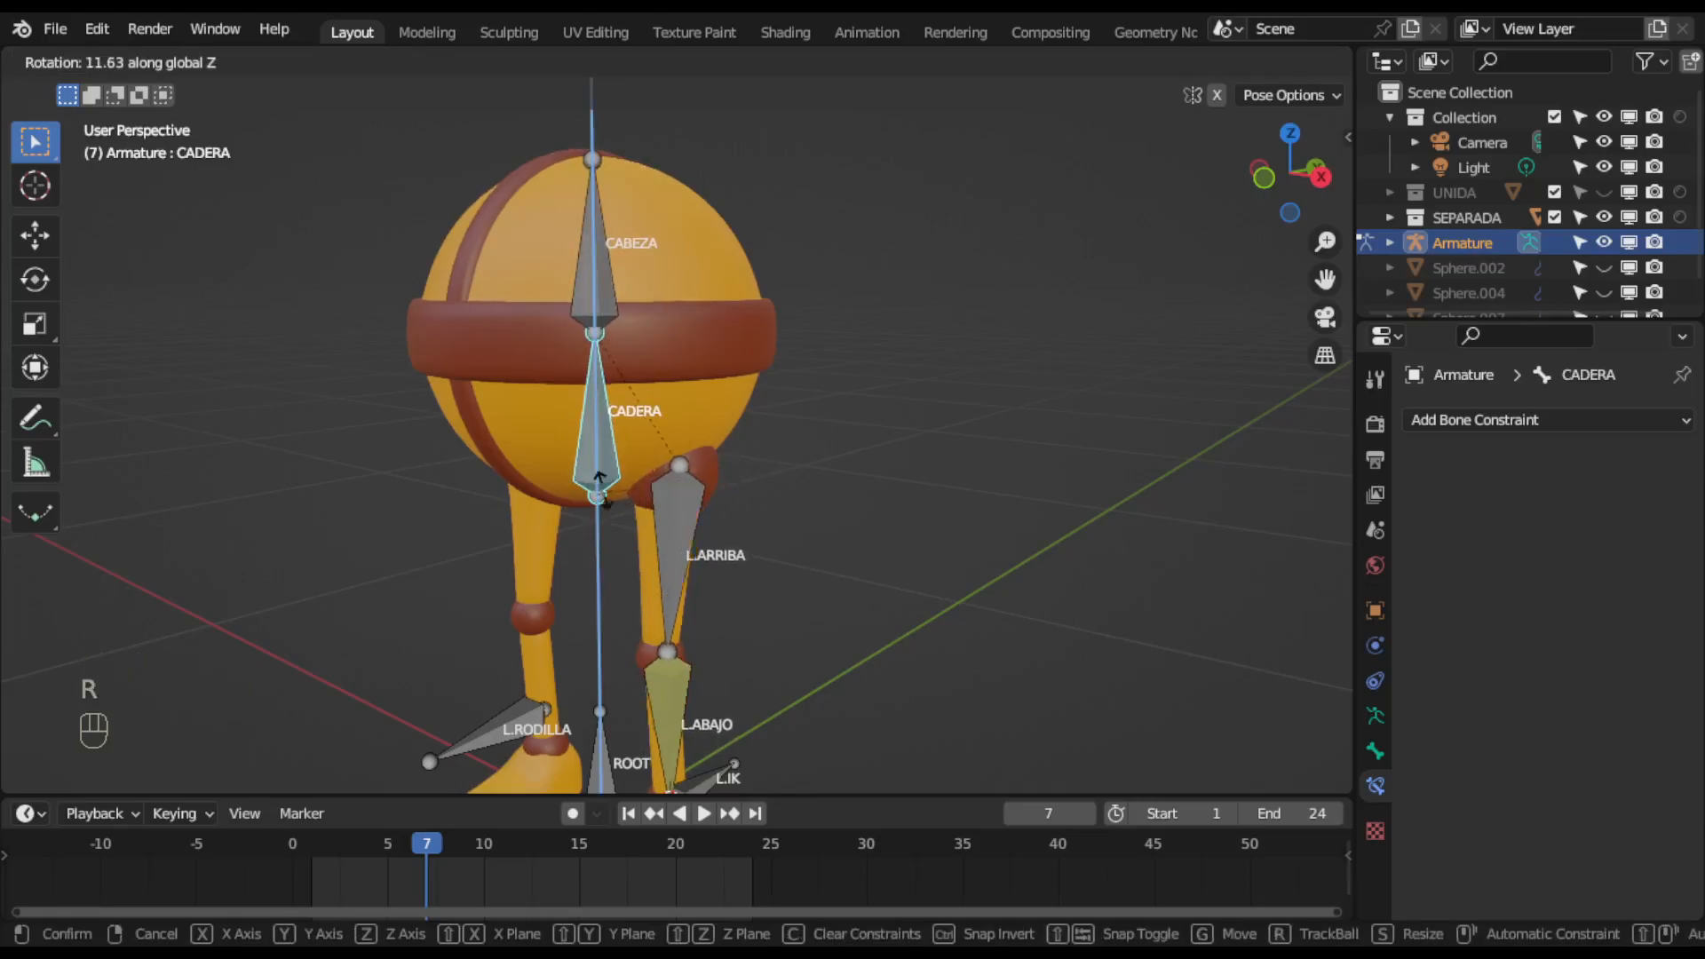
left_click(719, 503)
middle_click_drag(721, 503, 790, 475)
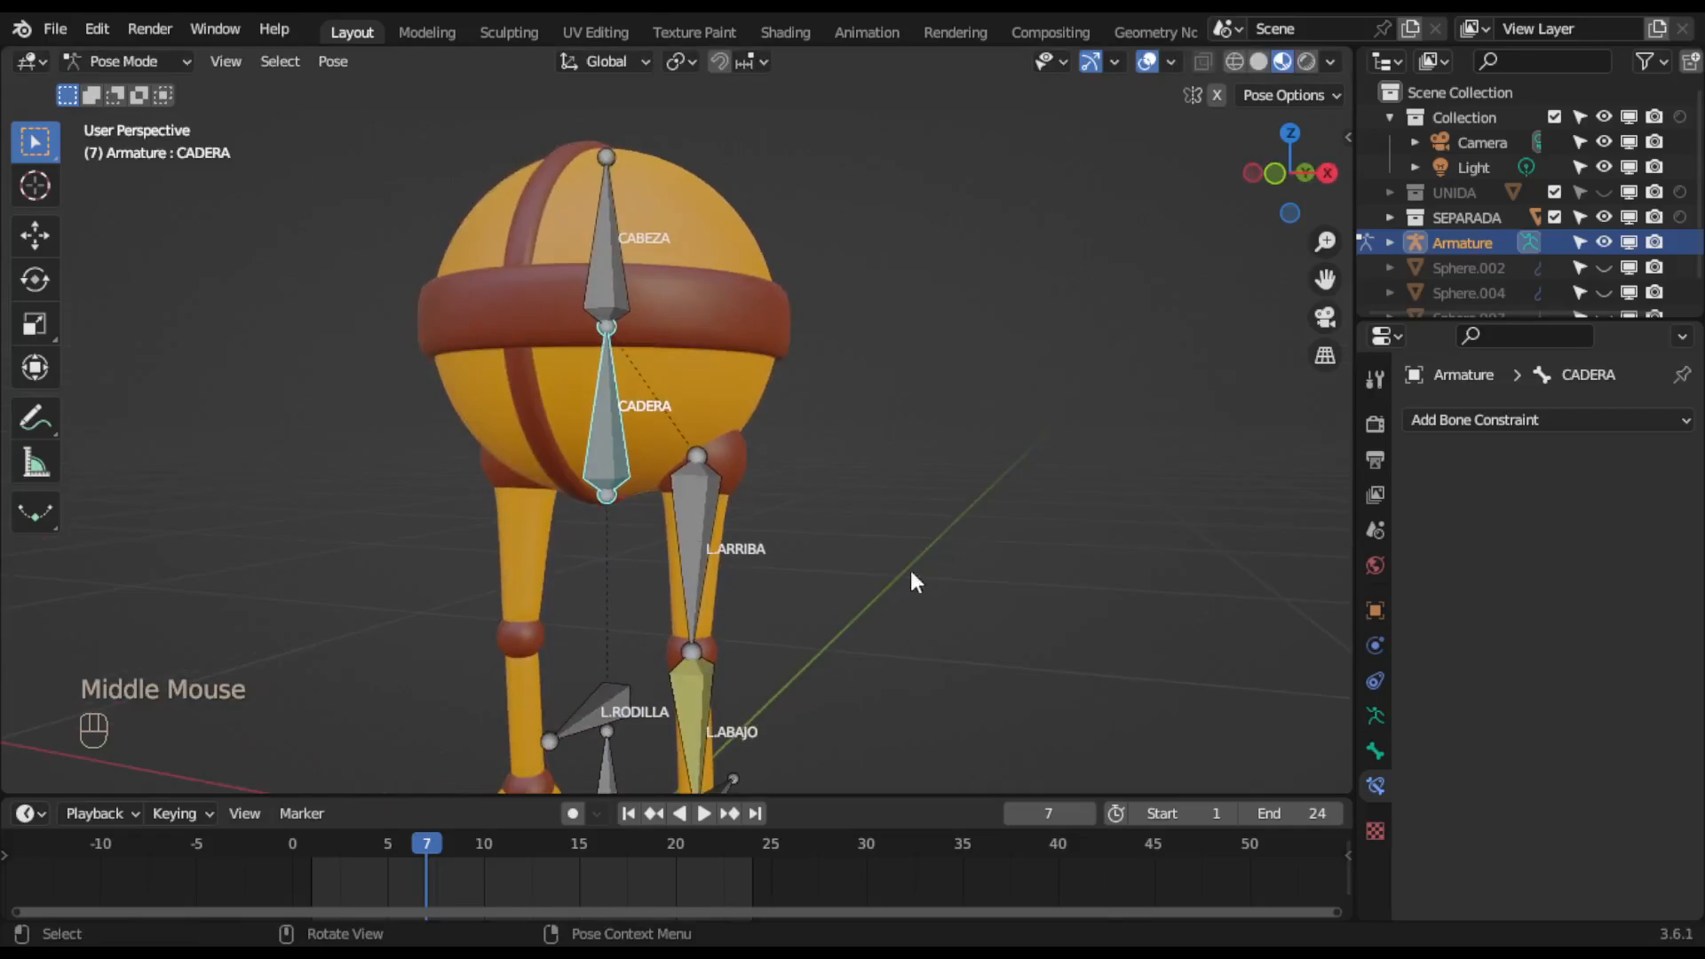
Try moving the ROOT bone once more, and cancel the move.
scroll(810, 672, "down", 3)
left_click(641, 664)
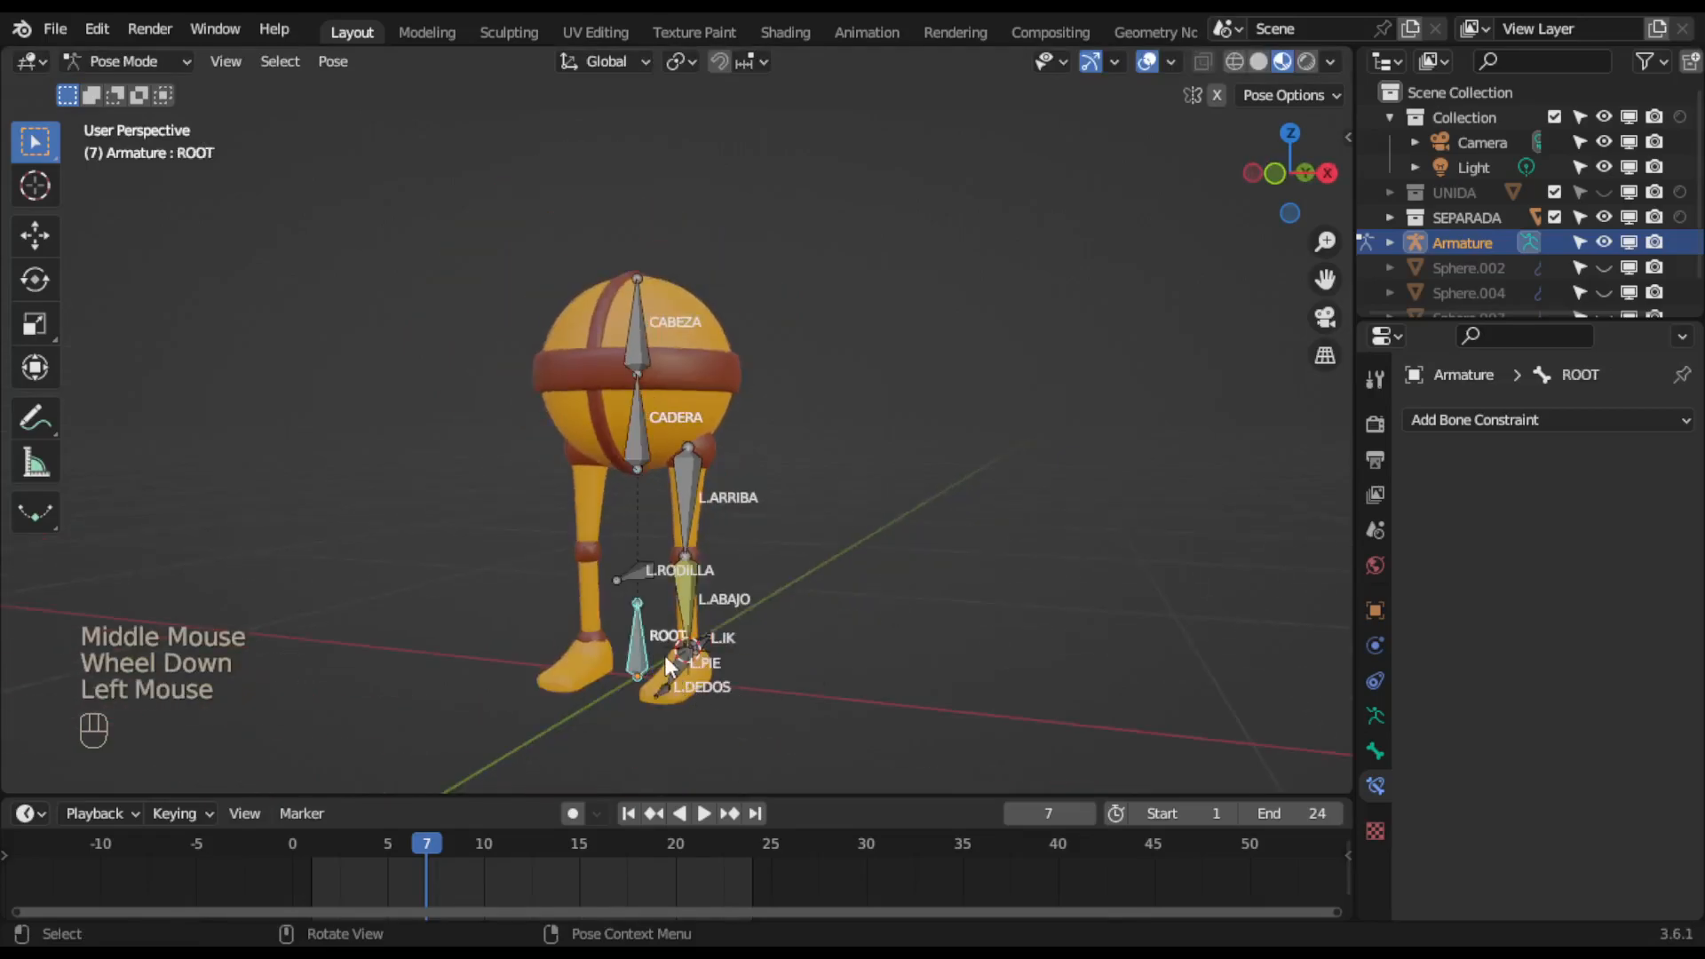
key("g")
right_click(657, 577)
Rotate the CADERA bone from a closer front view to test the hips, and cancel the rotation.
scroll(657, 577, "up", 2)
left_click(609, 465)
middle_click_drag(779, 554, 663, 343)
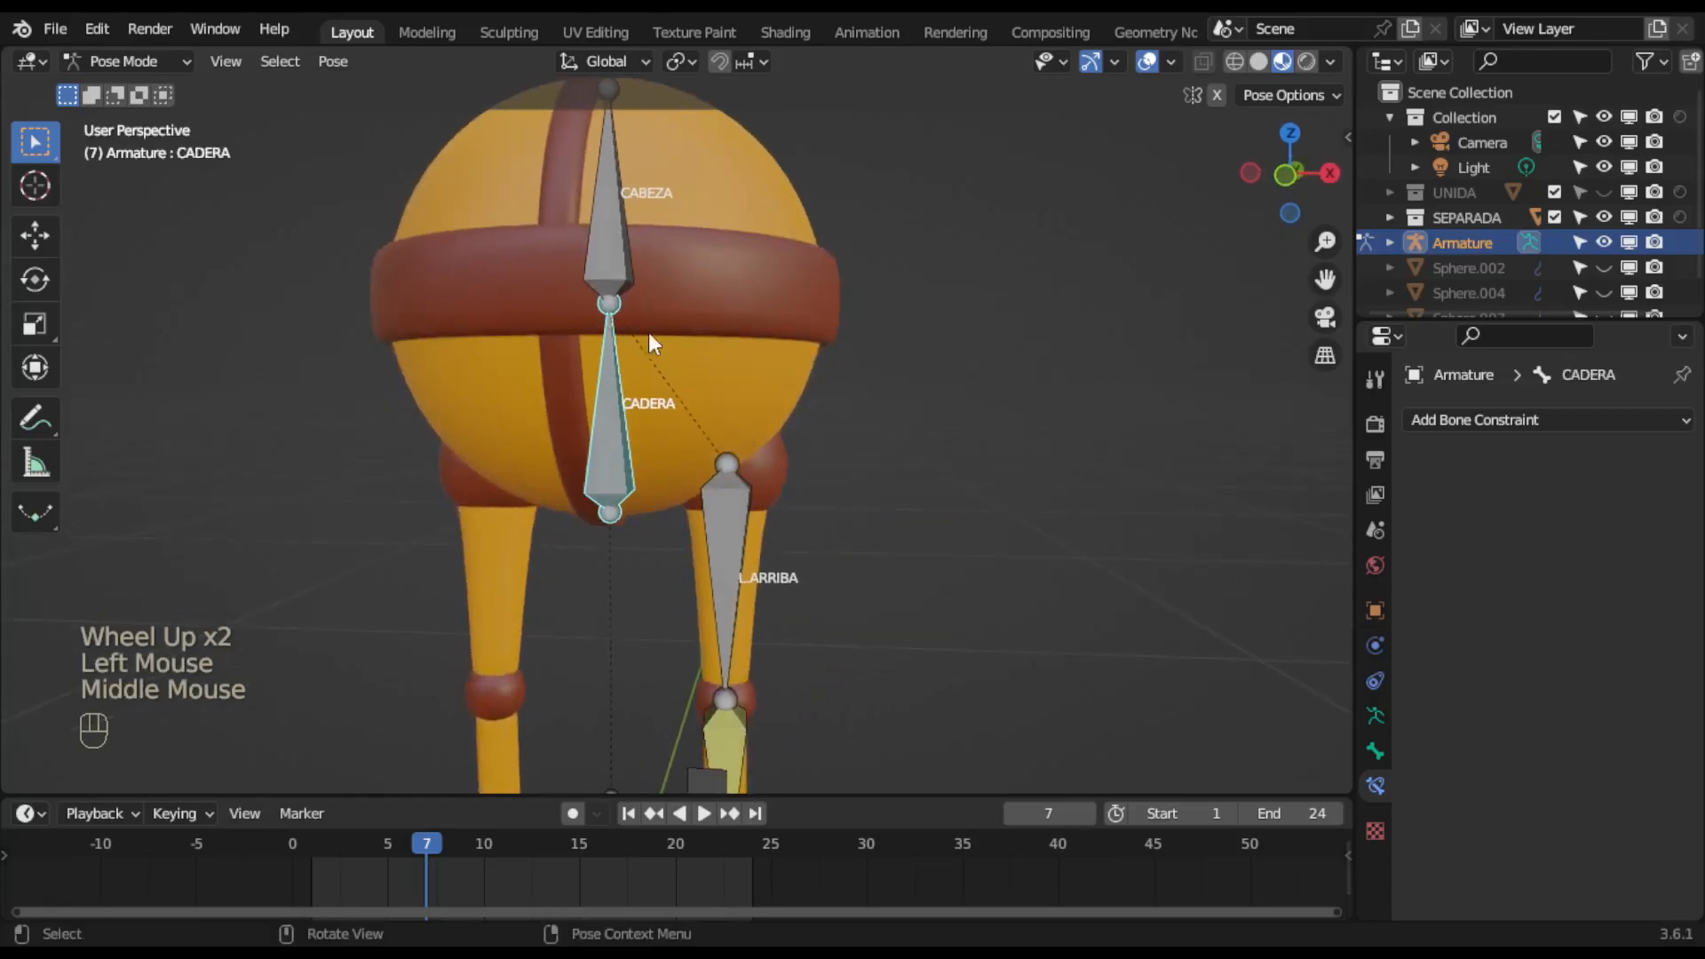
key("r")
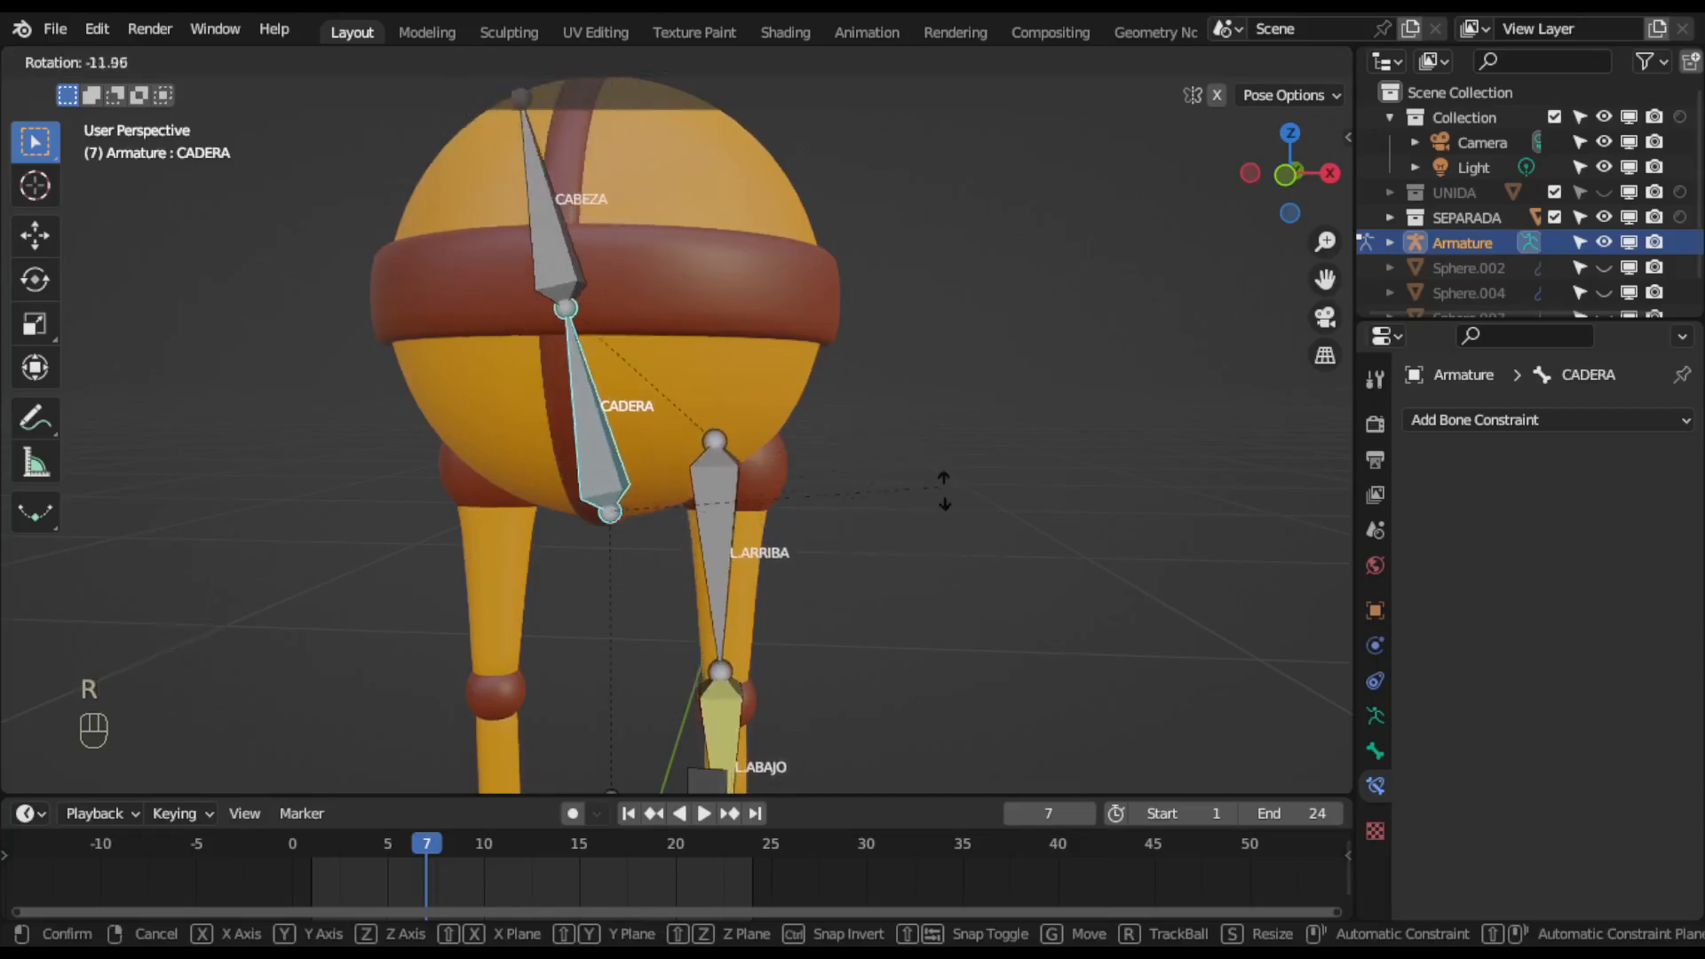
right_click(924, 456)
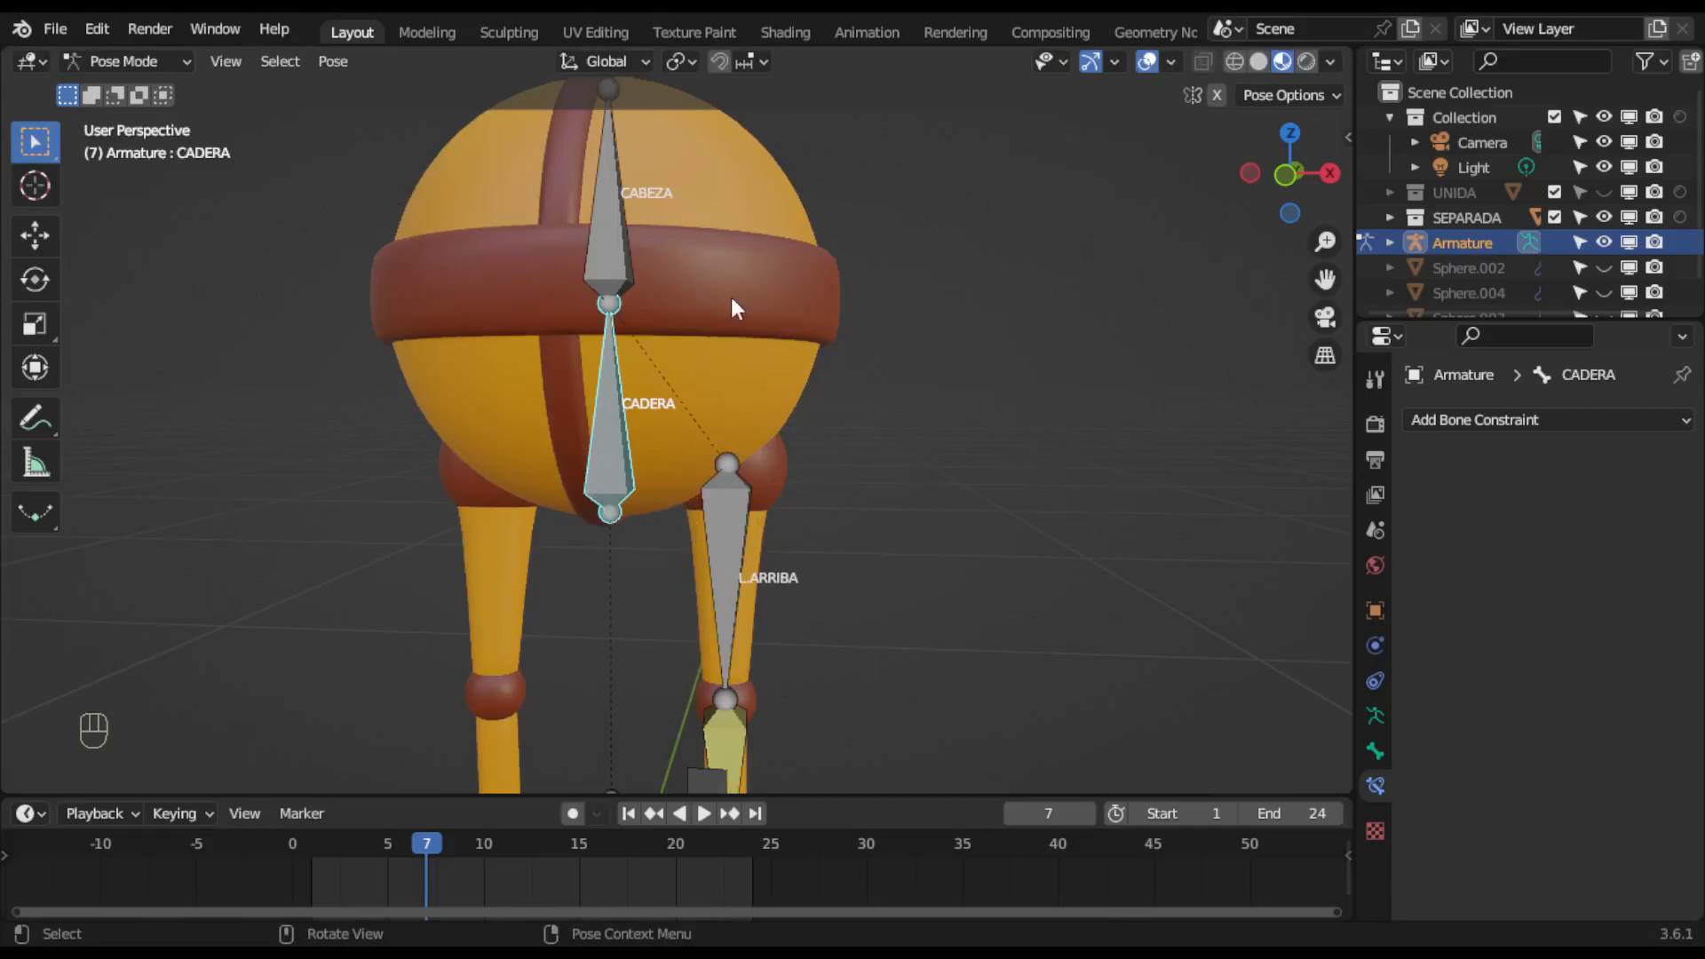
scroll(712, 284, "down", 2)
key("alt+Tab")
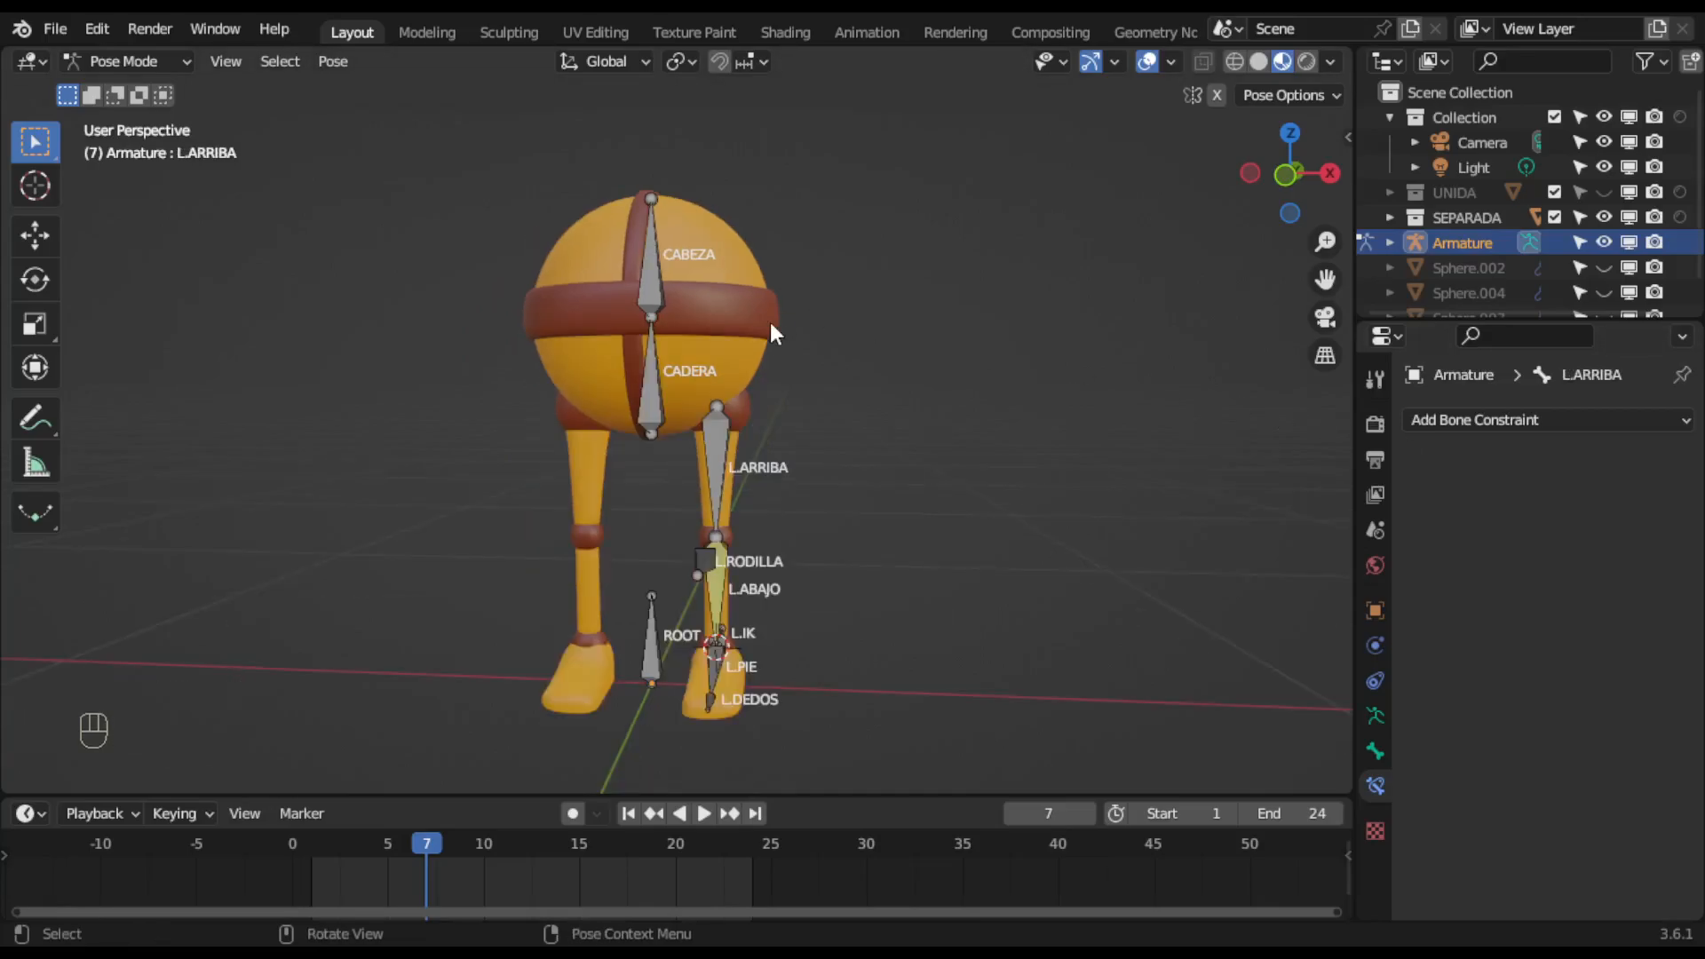
scroll(770, 322, "up", 2)
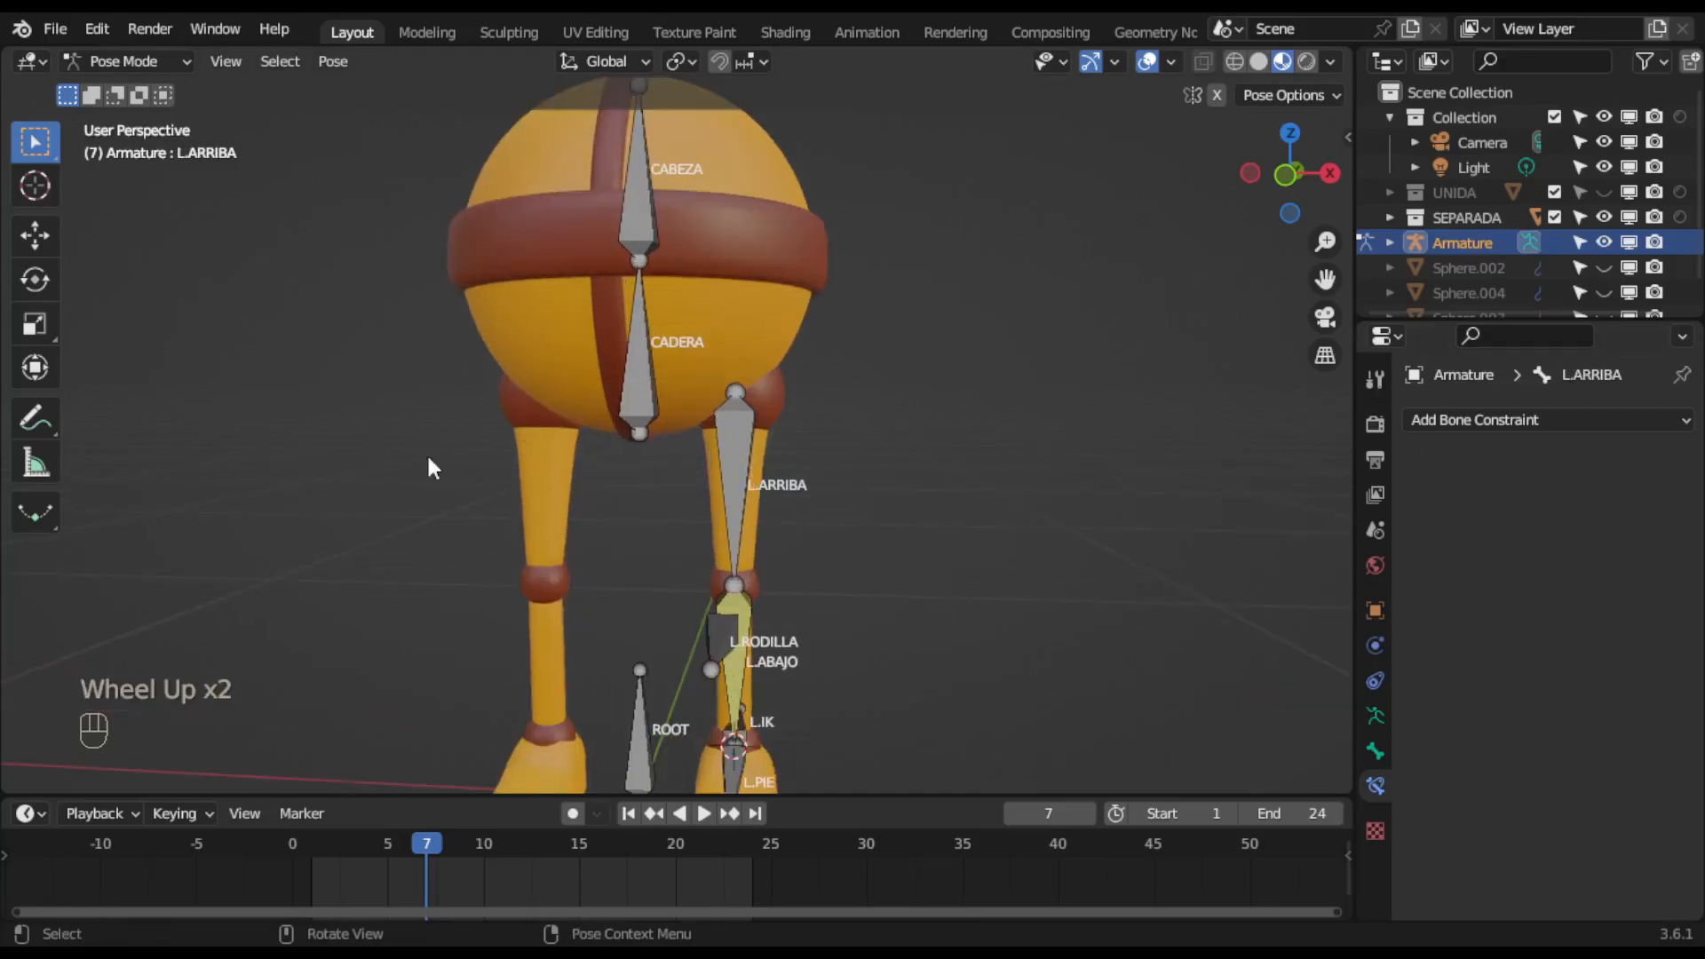
scroll(556, 397, "down", 2)
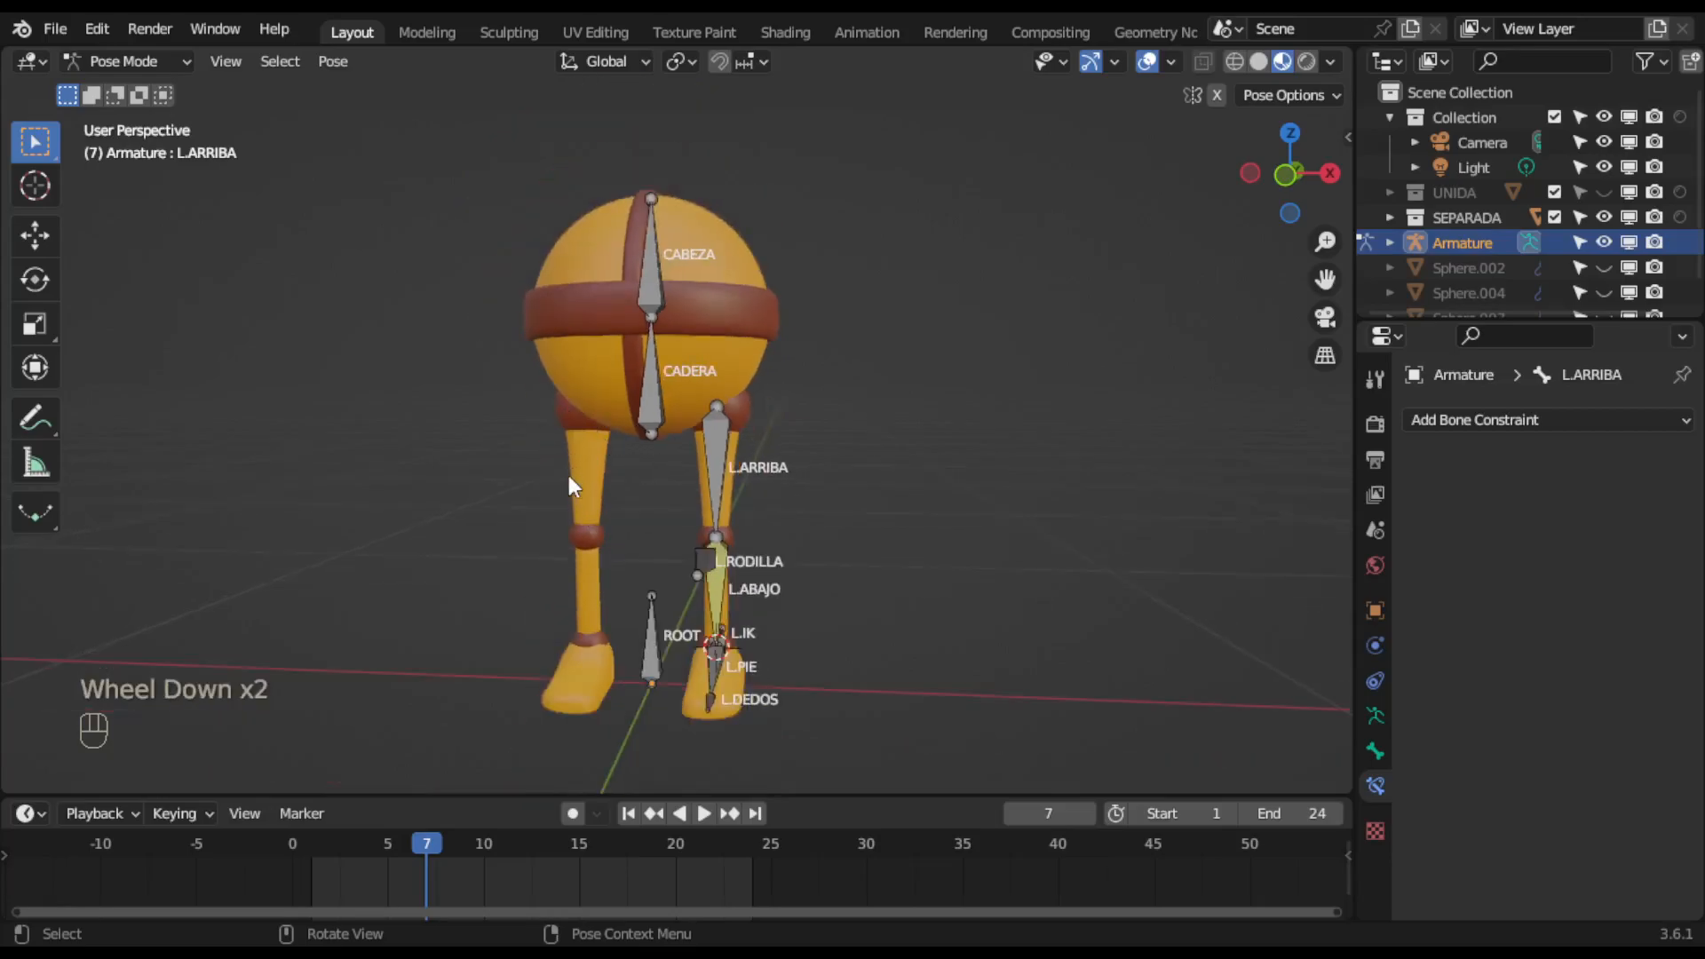
scroll(837, 556, "up", 1)
Select all the left leg bones, including L.RODILLA and L.IK, and switch the armature to Edit Mode.
middle_click_drag(836, 557, 754, 615)
scroll(746, 613, "down", 1)
scroll(909, 447, "down", 1)
left_click_drag(903, 430, 701, 680)
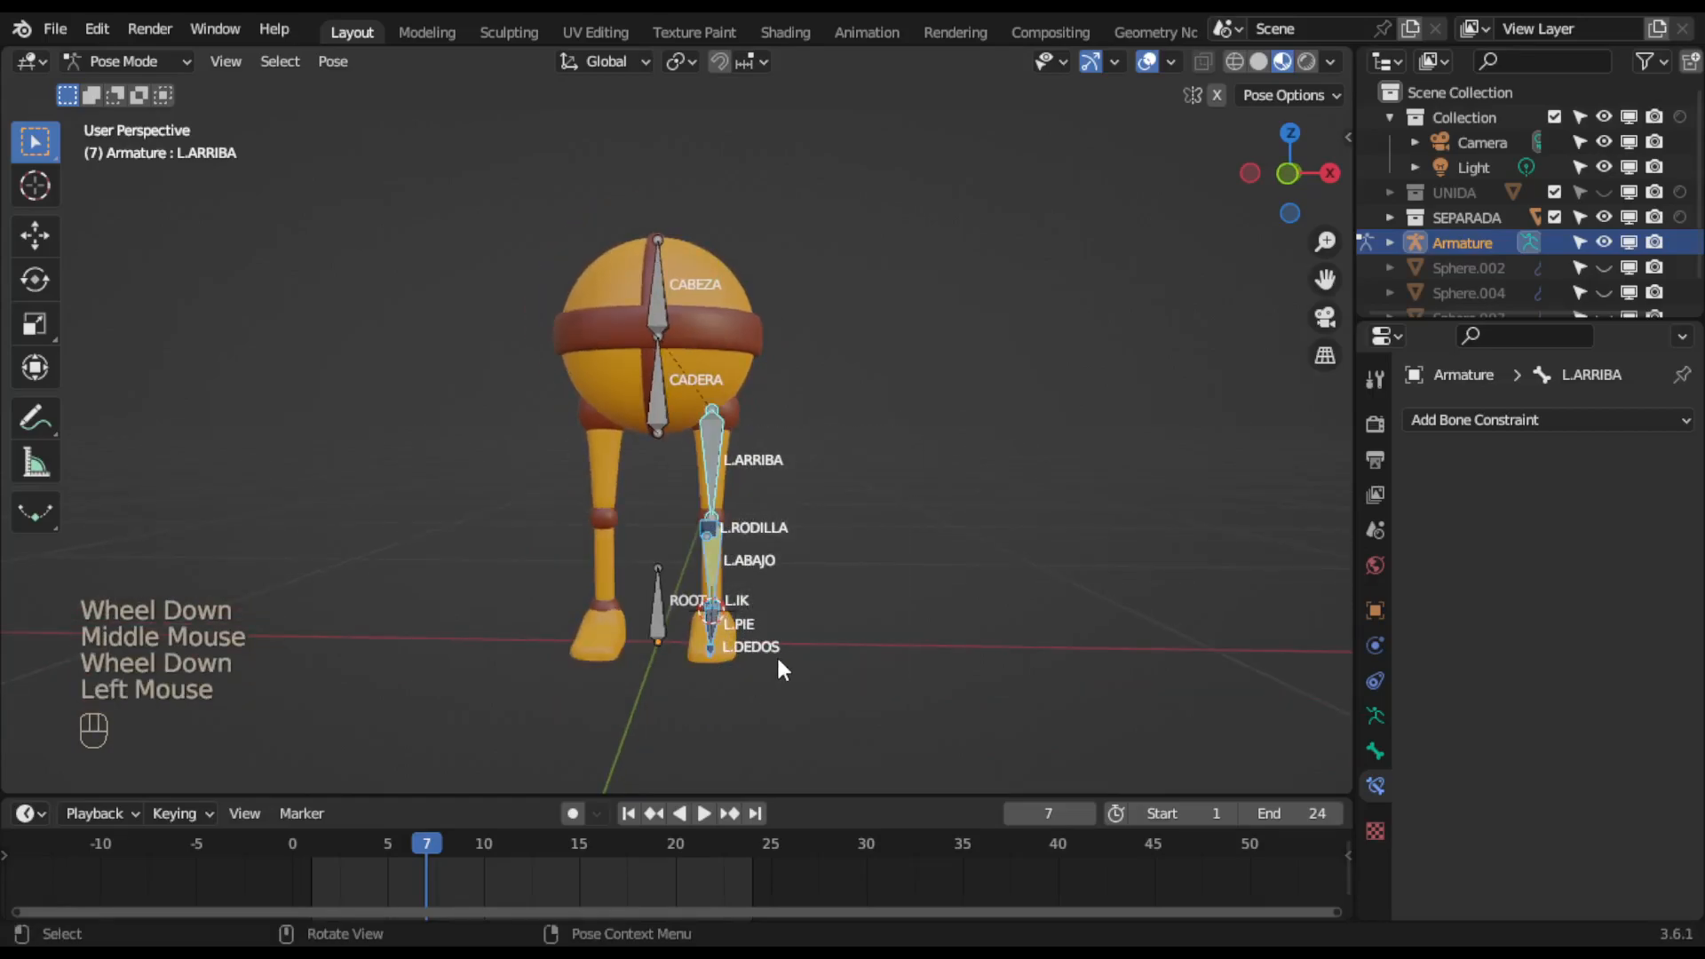
scroll(781, 669, "up", 2)
middle_click_drag(876, 587, 807, 567)
left_click(124, 62)
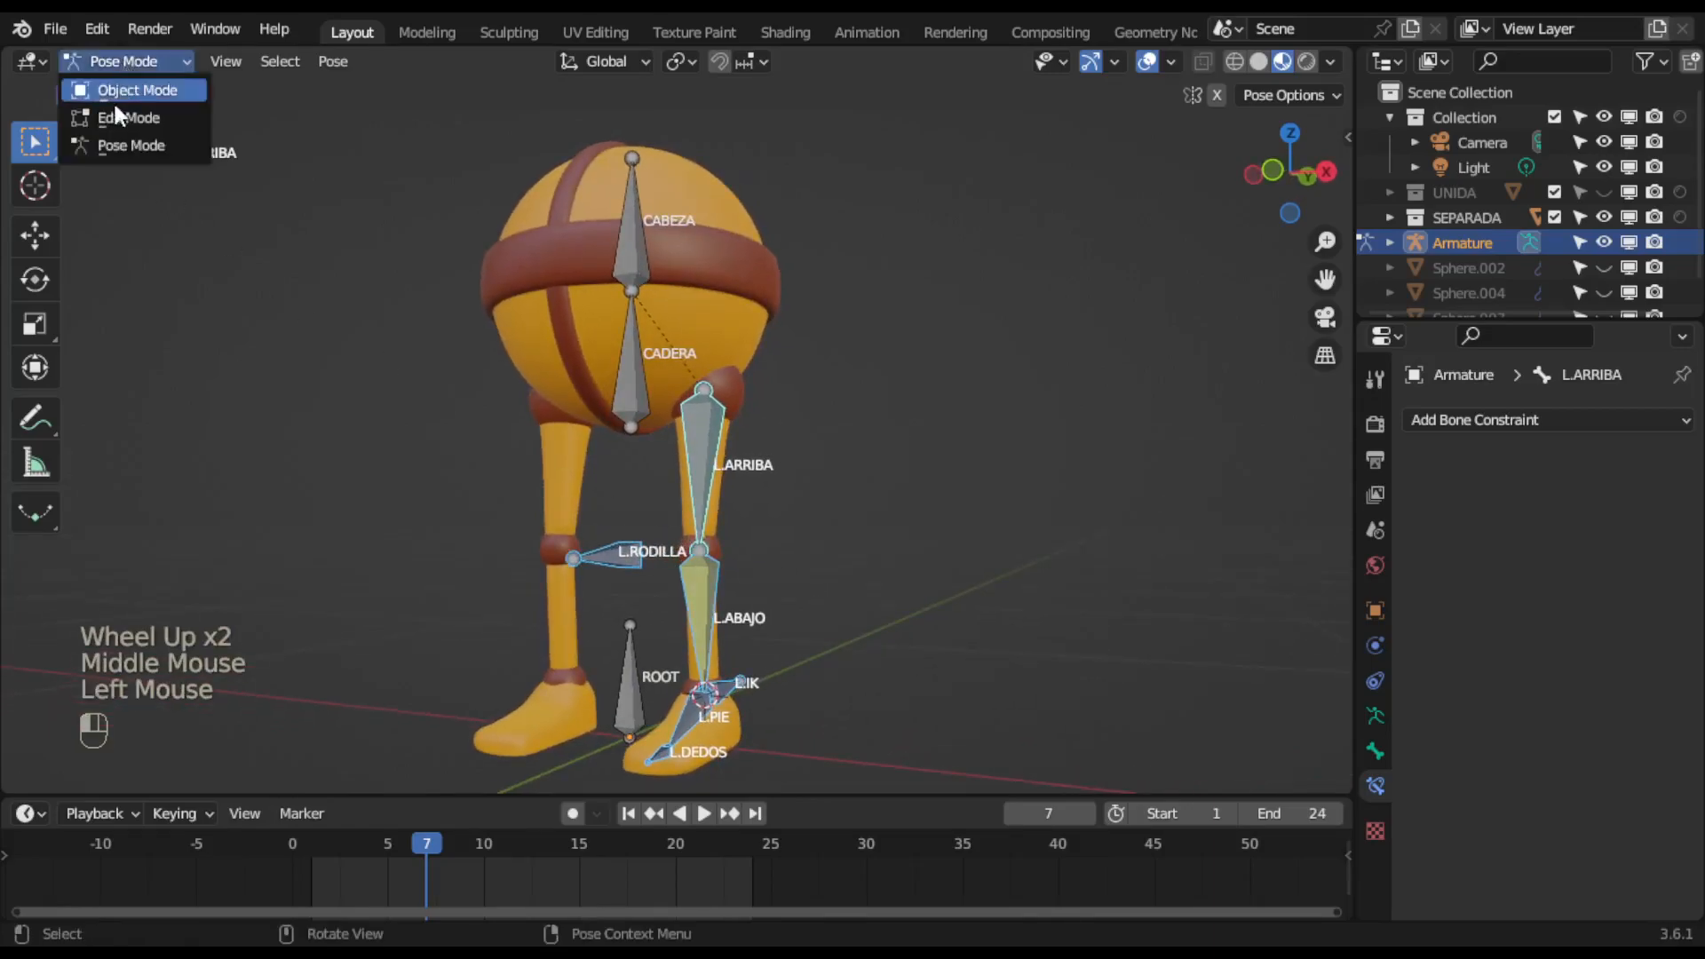
left_click(116, 117)
middle_click_drag(911, 568, 976, 564)
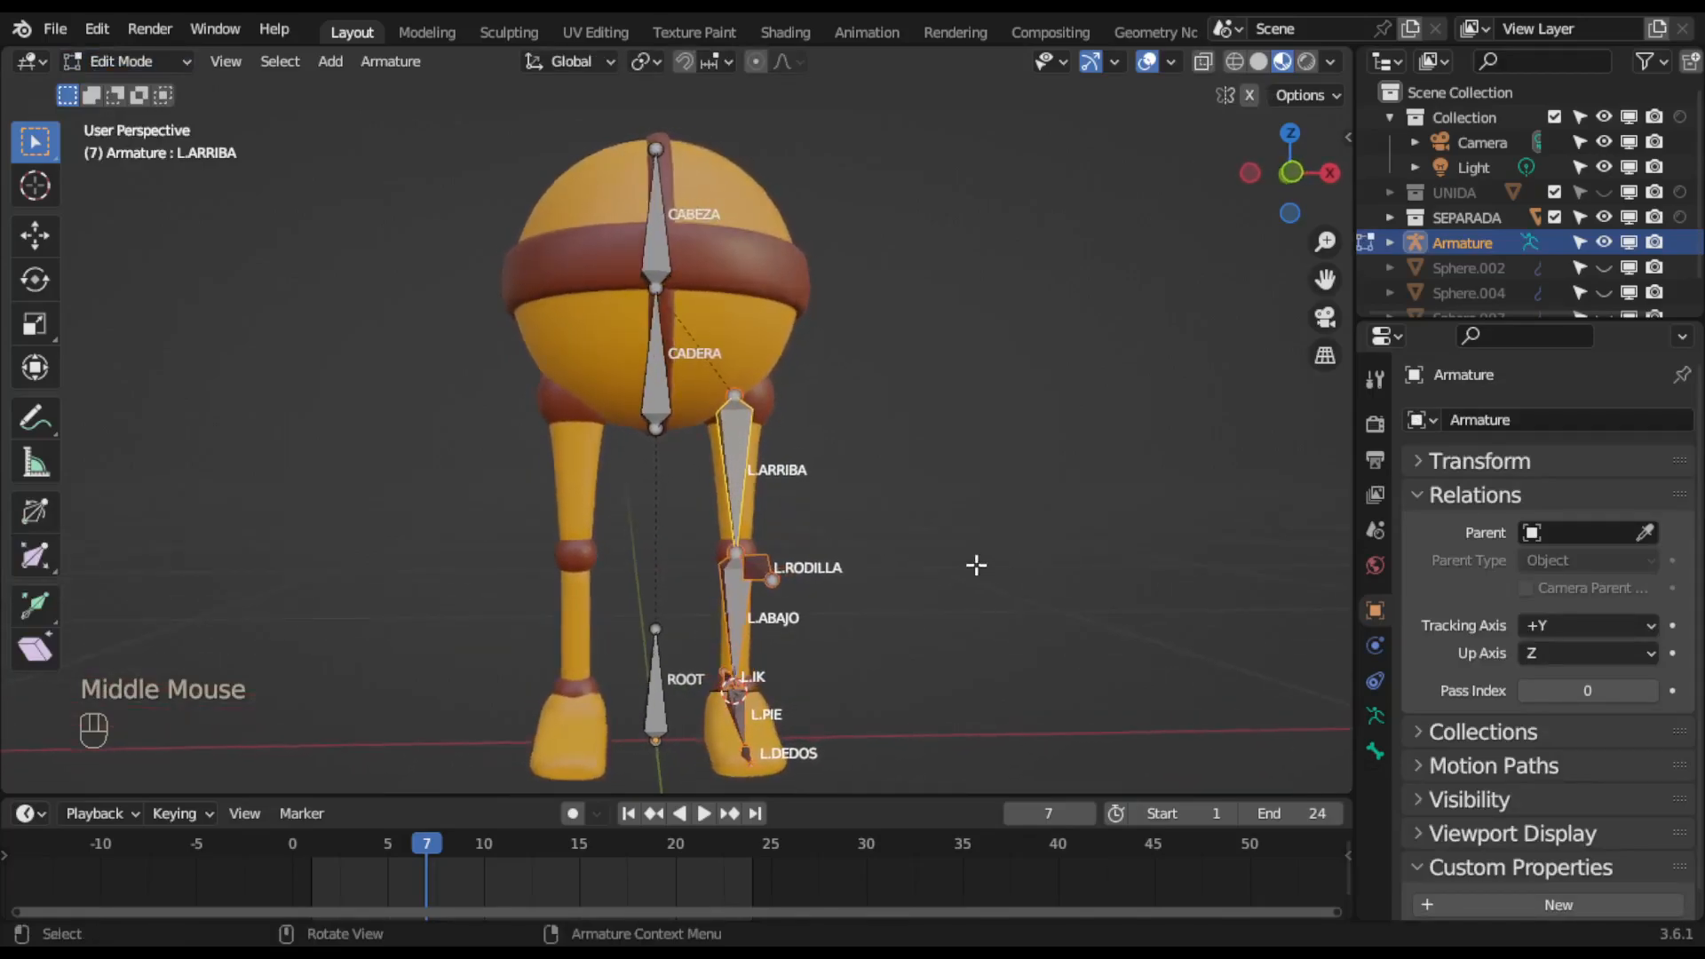
Symmetrize the selected left leg bones, including the knee and IK controls, to create the matching right leg.
left_click(370, 59)
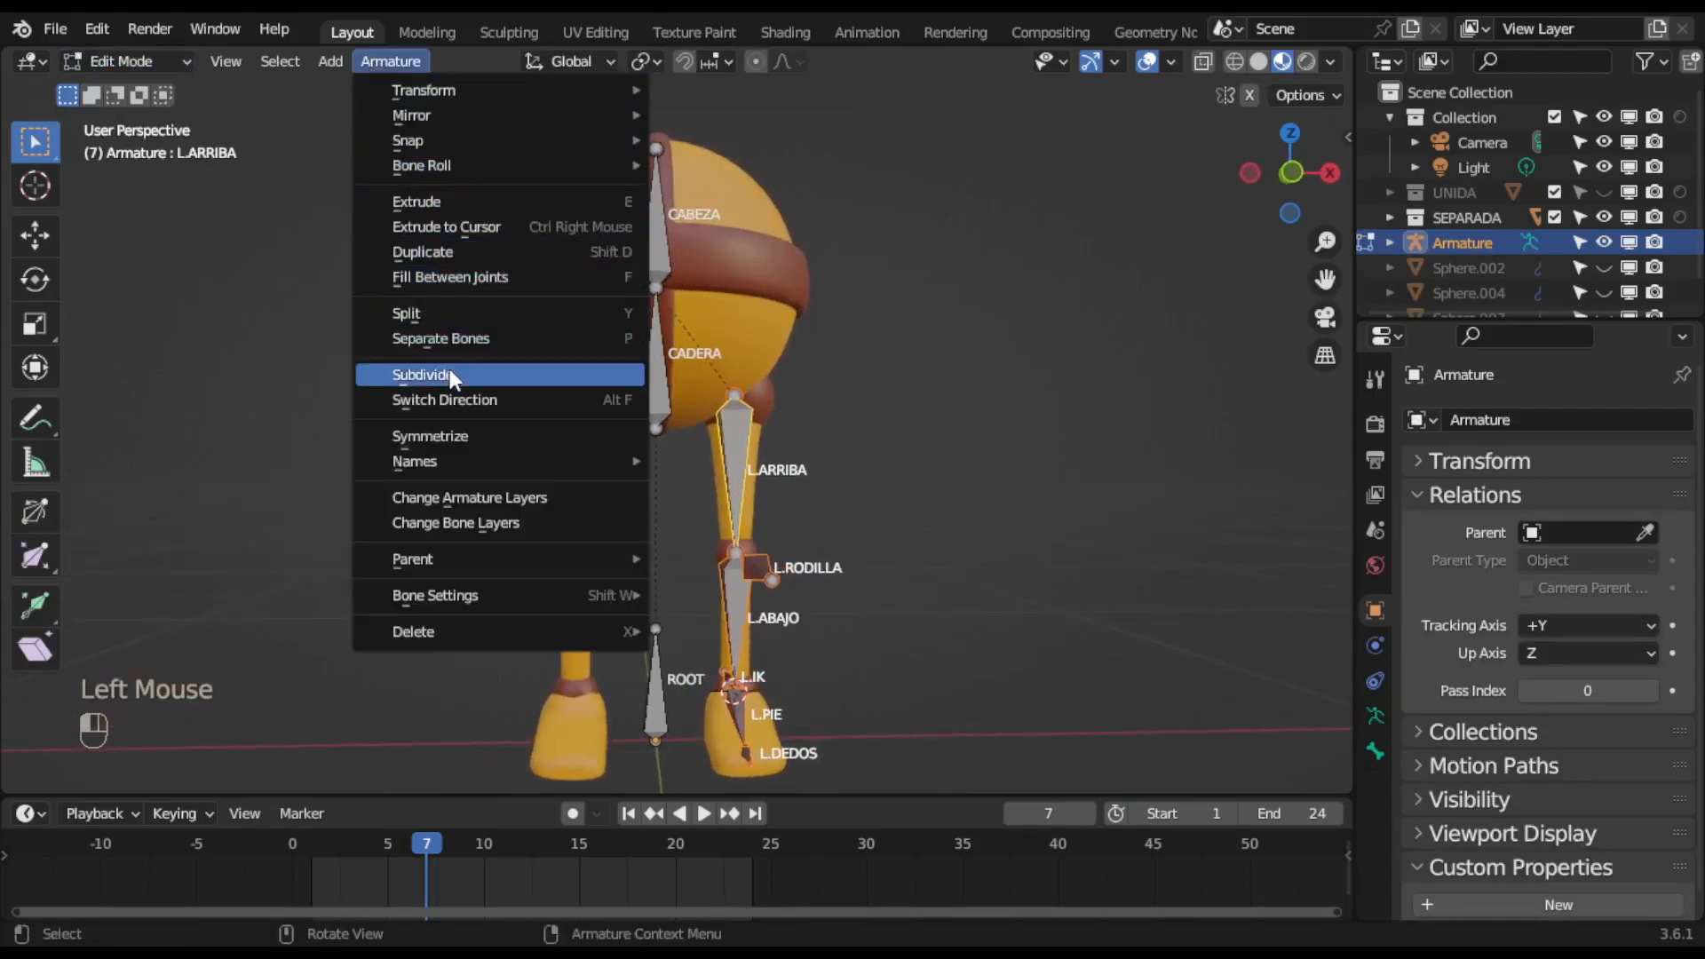
left_click(462, 435)
middle_click_drag(793, 441, 966, 480)
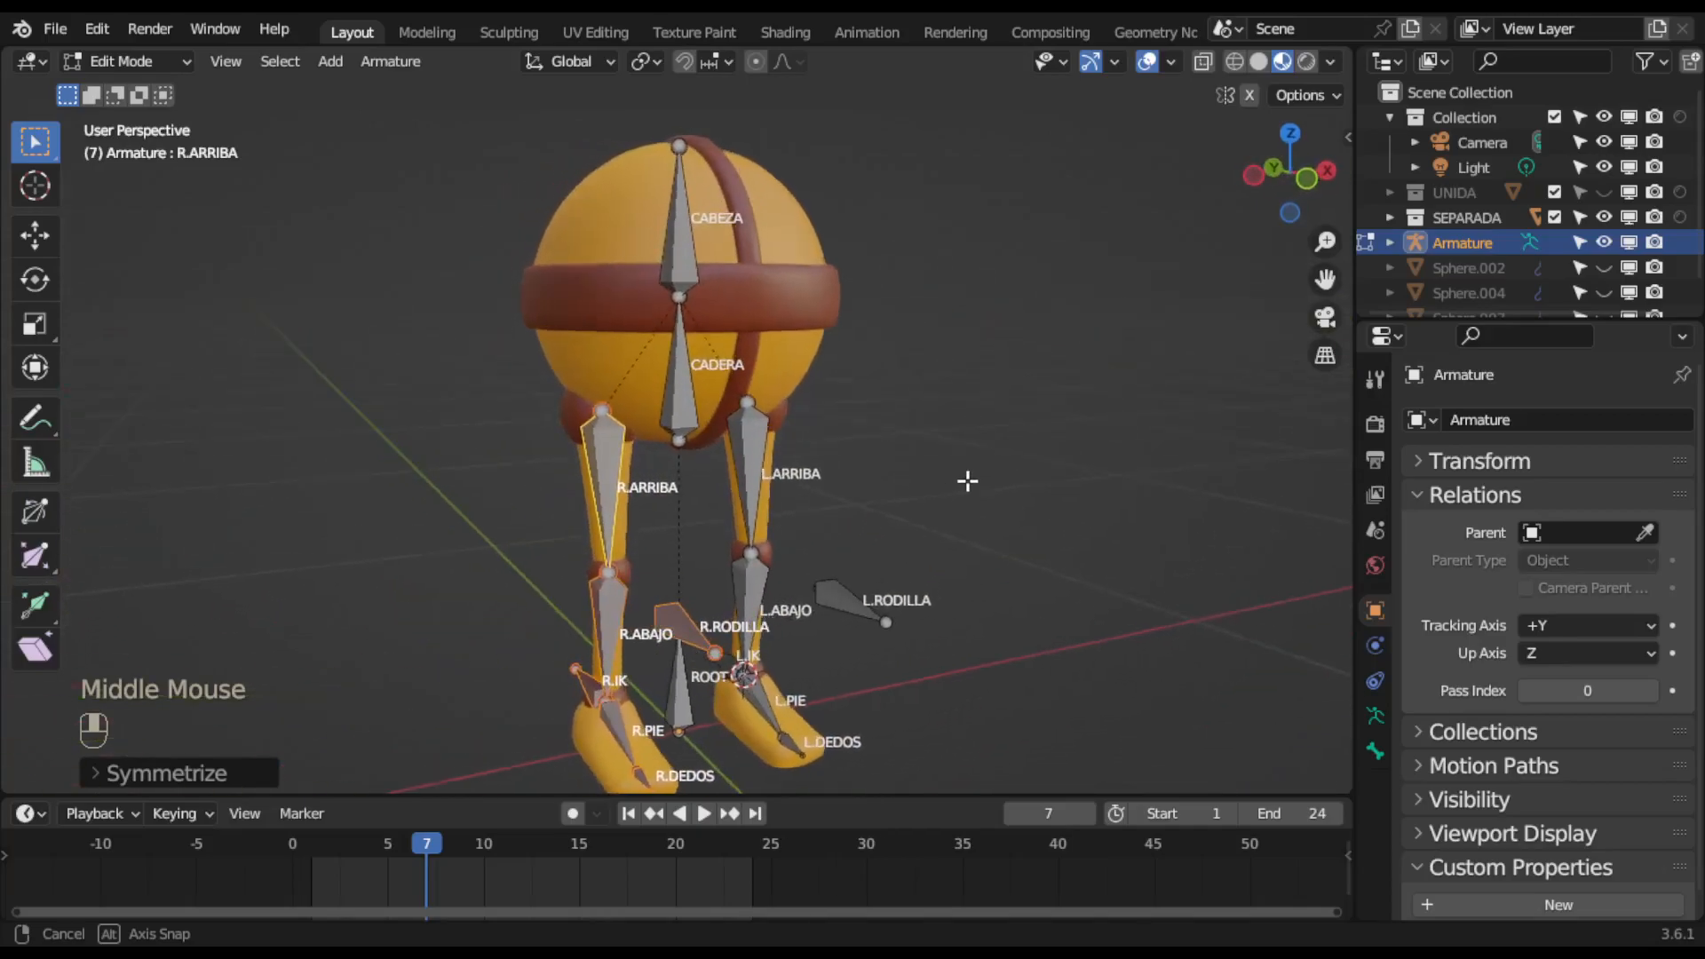
middle_click_drag(581, 593, 781, 640)
Deselect the mirrored bones and switch the armature to Pose Mode.
left_click(502, 709)
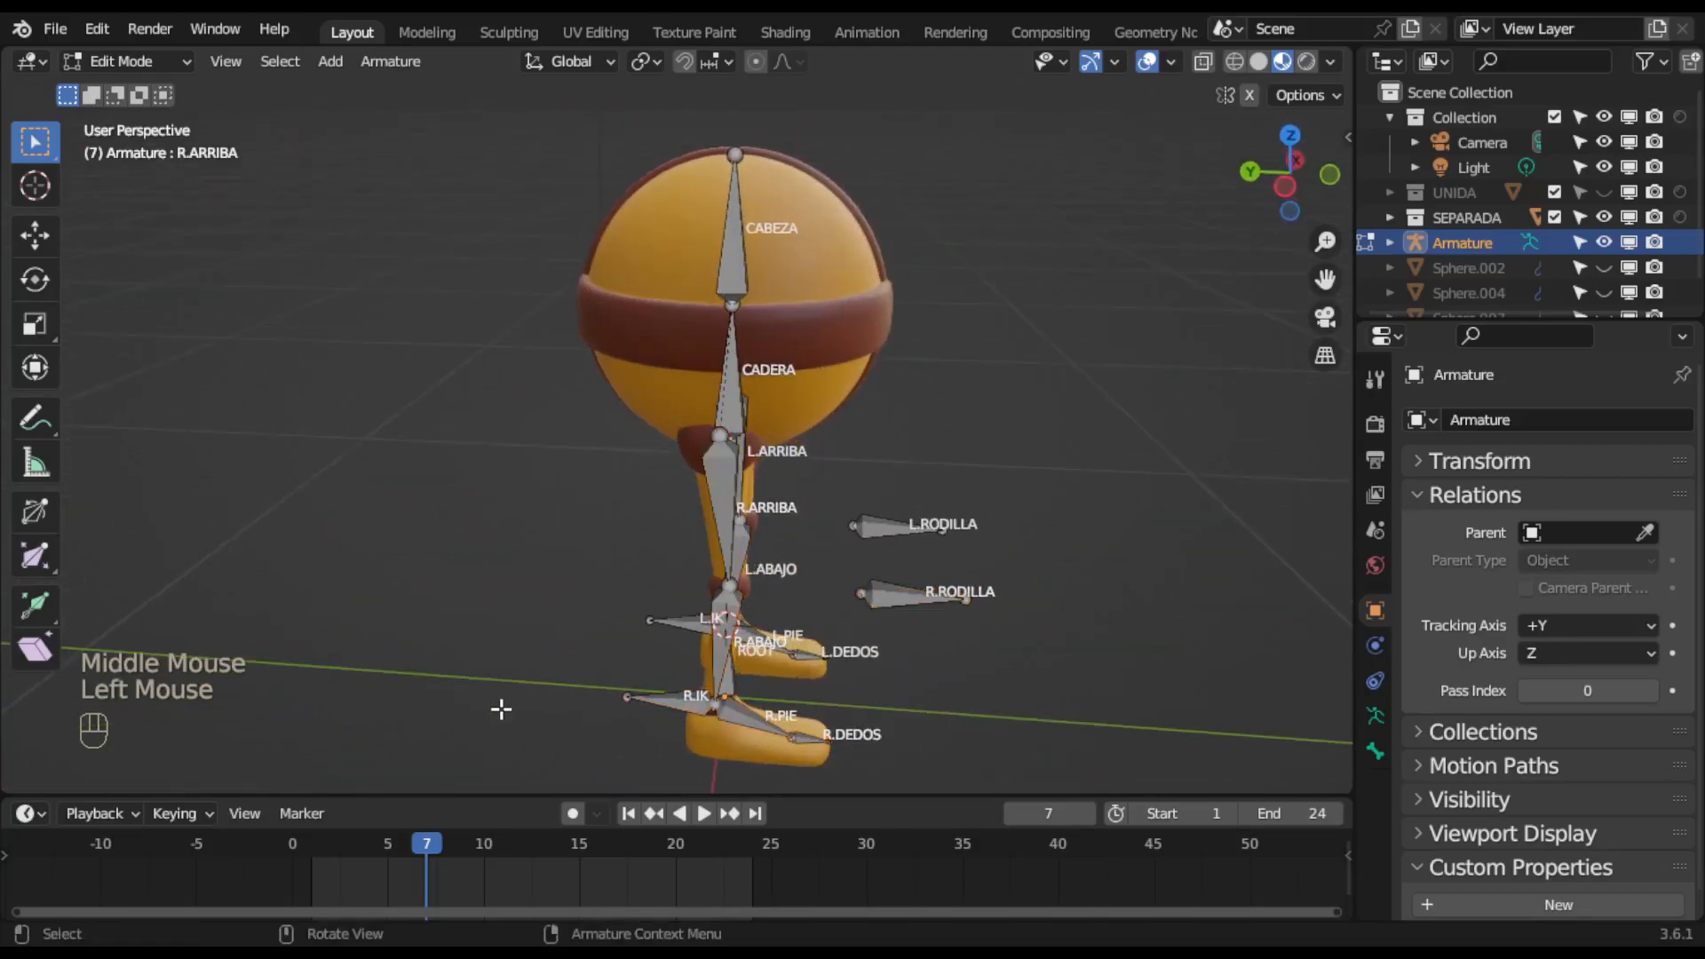
left_click(133, 60)
left_click(130, 141)
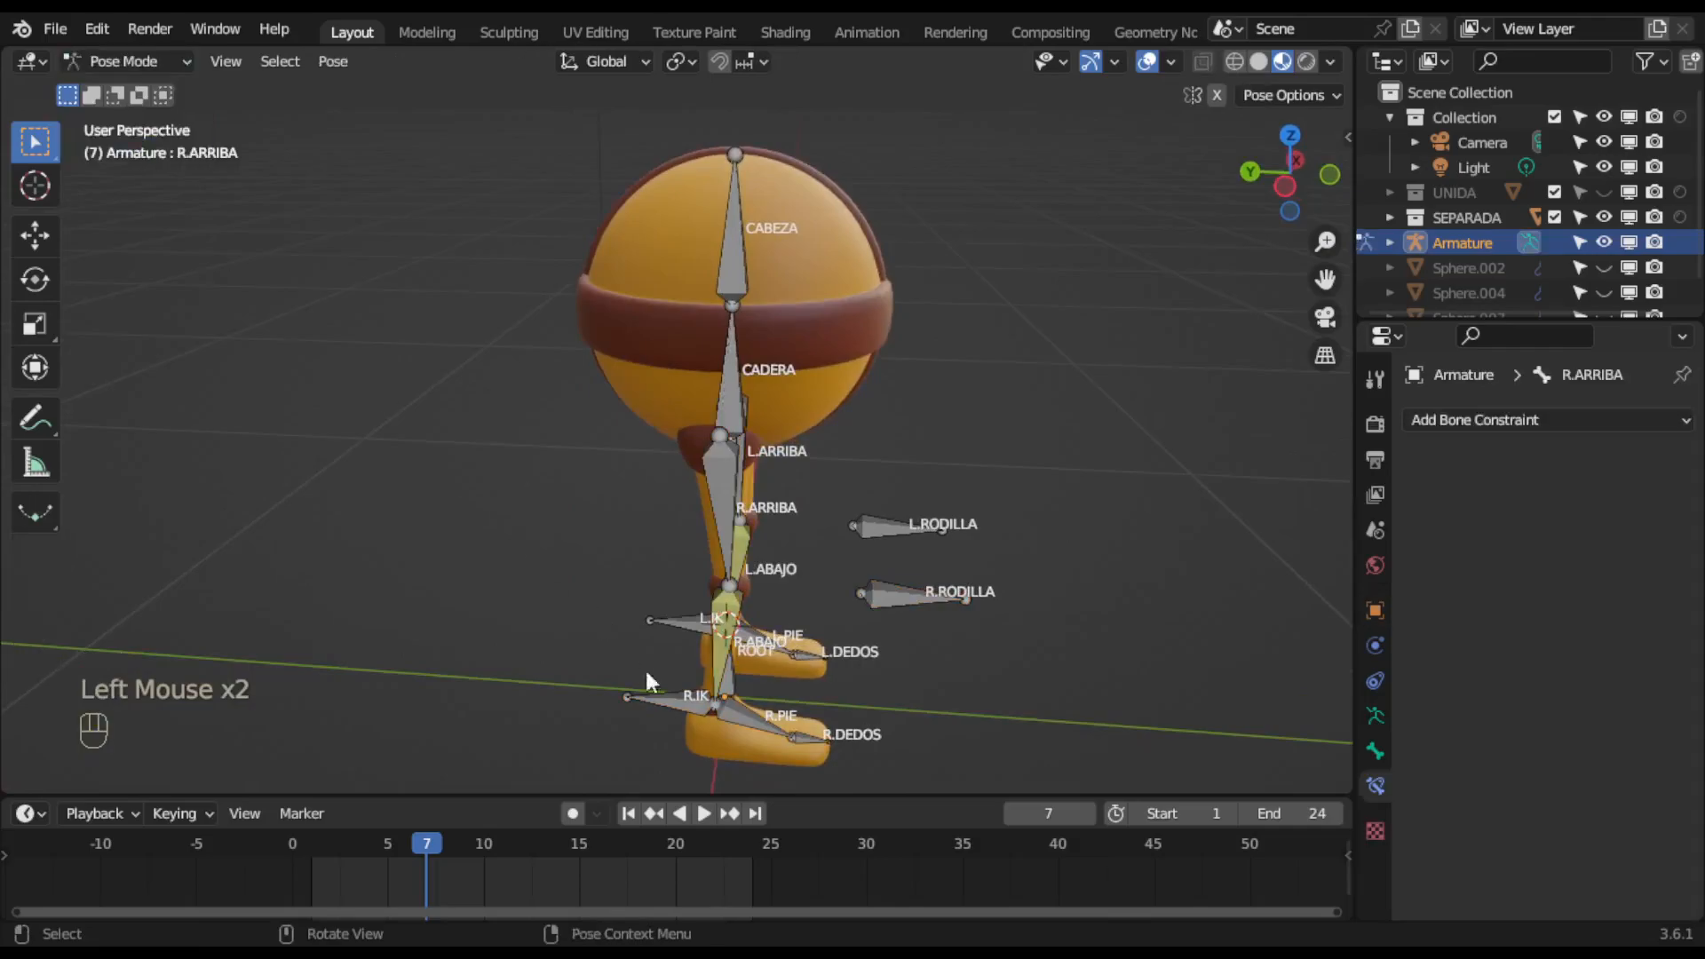
Test the right leg by moving the R.IK bone and the R.RODILLA bone, and undo both moves.
key("g")
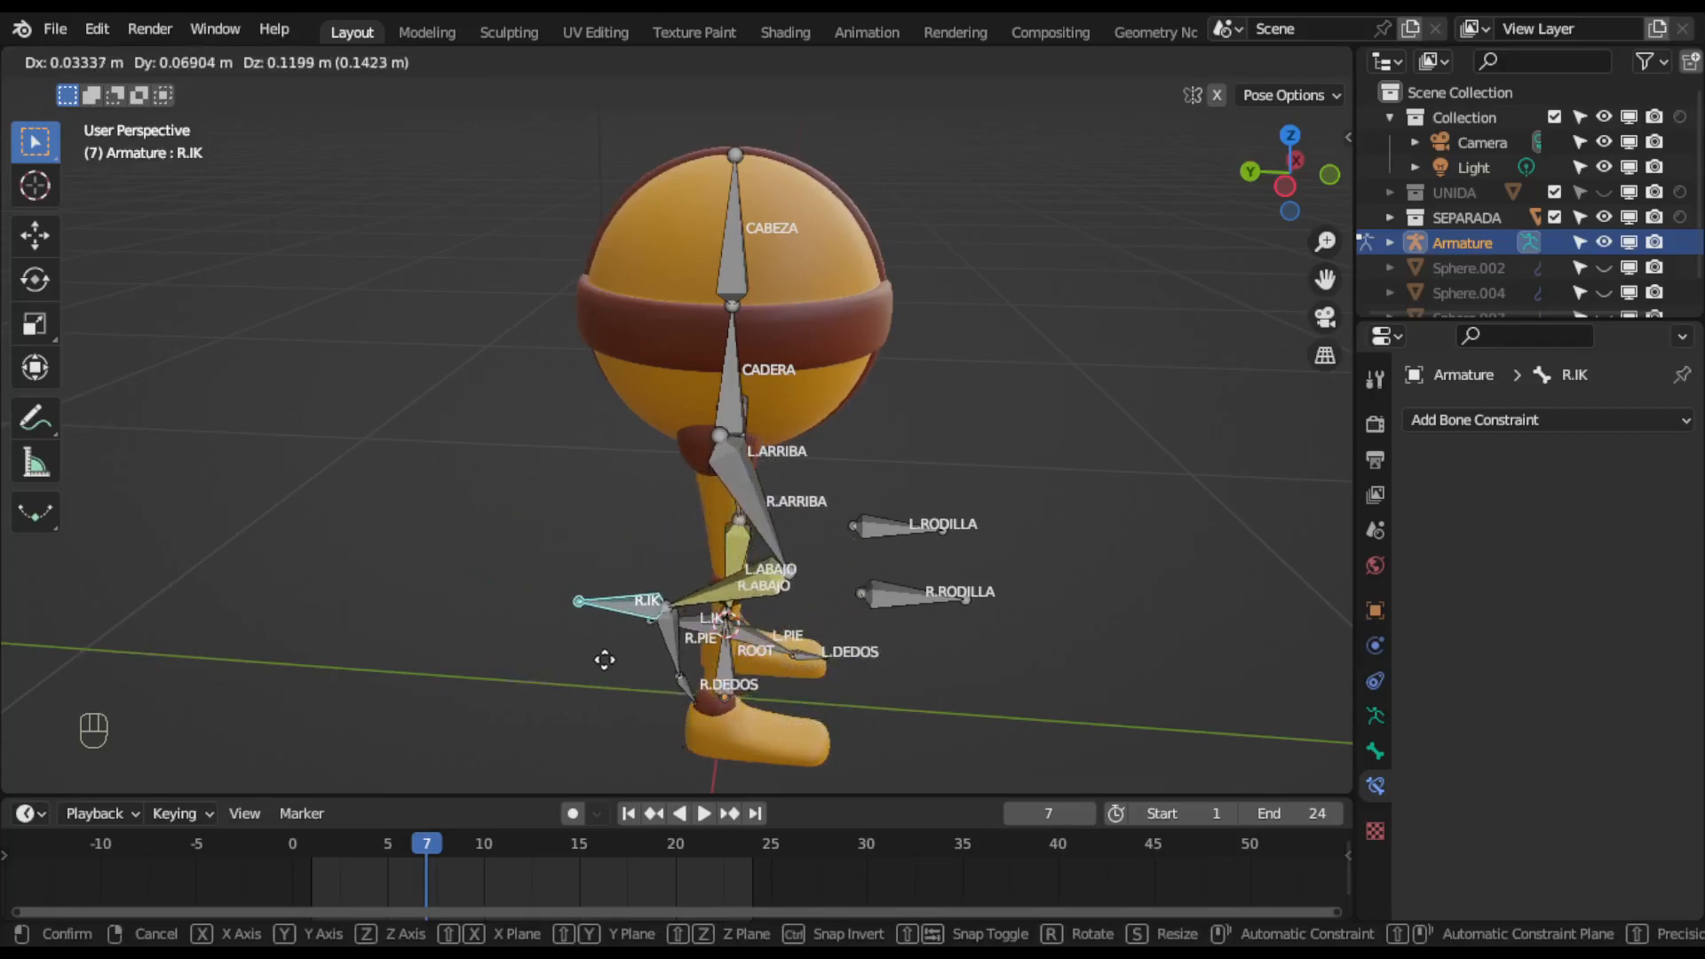
left_click(693, 644)
middle_click_drag(954, 691, 650, 632)
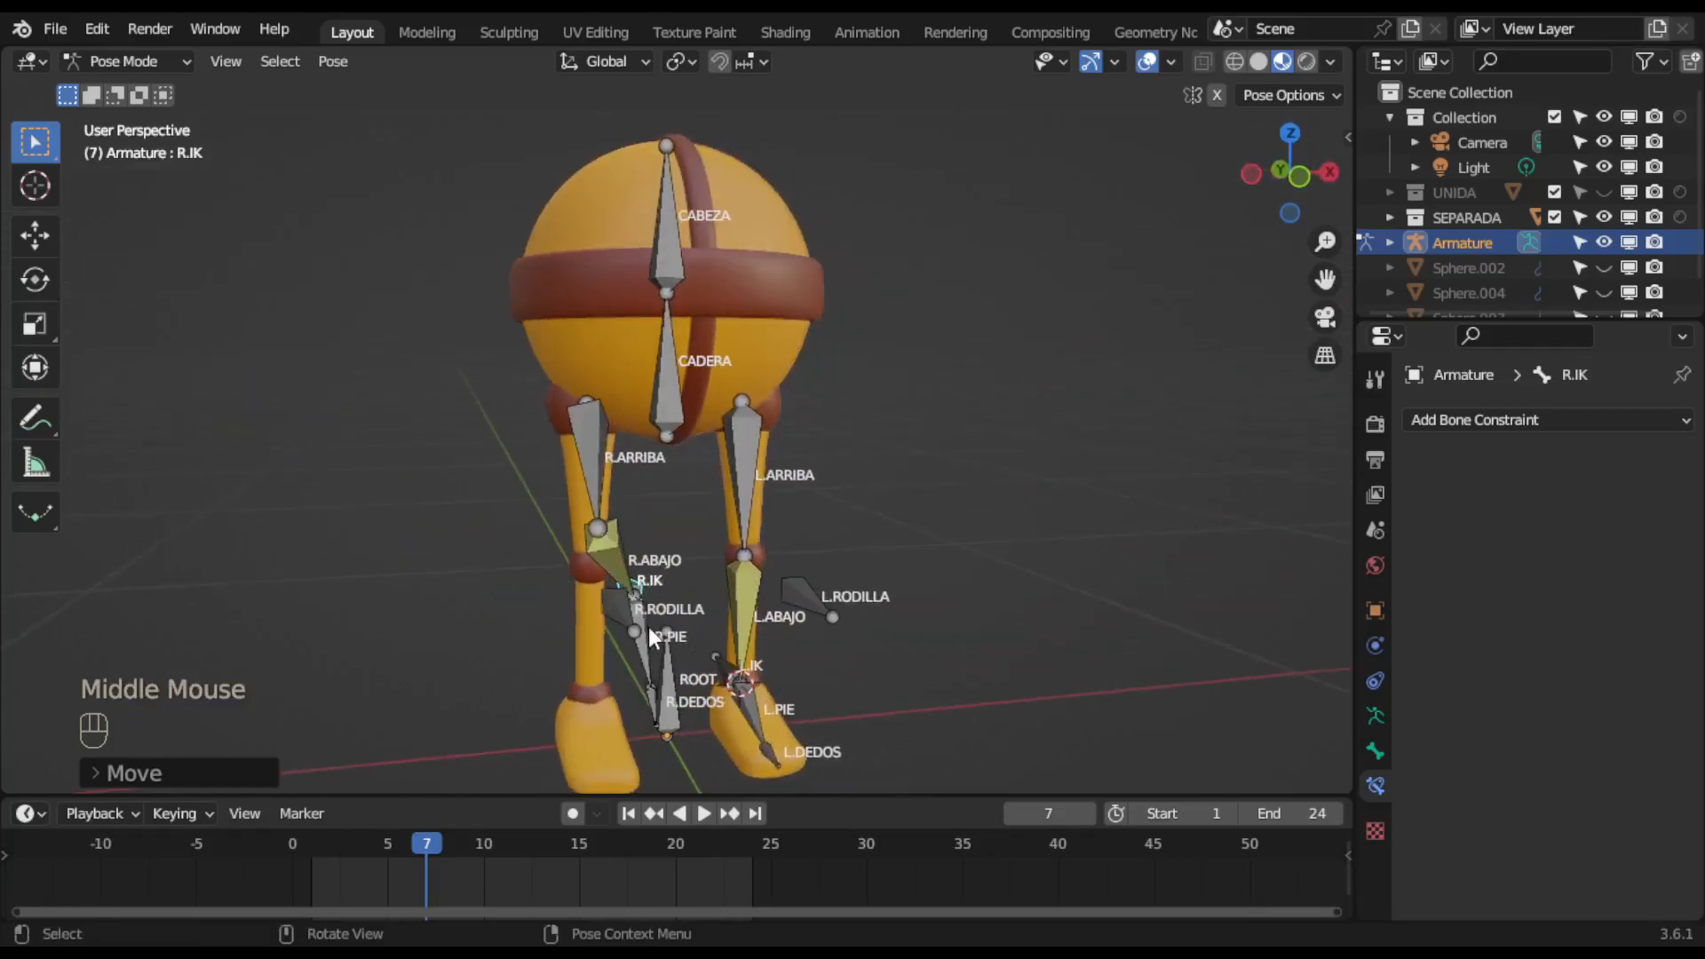
left_click(632, 614)
key("g")
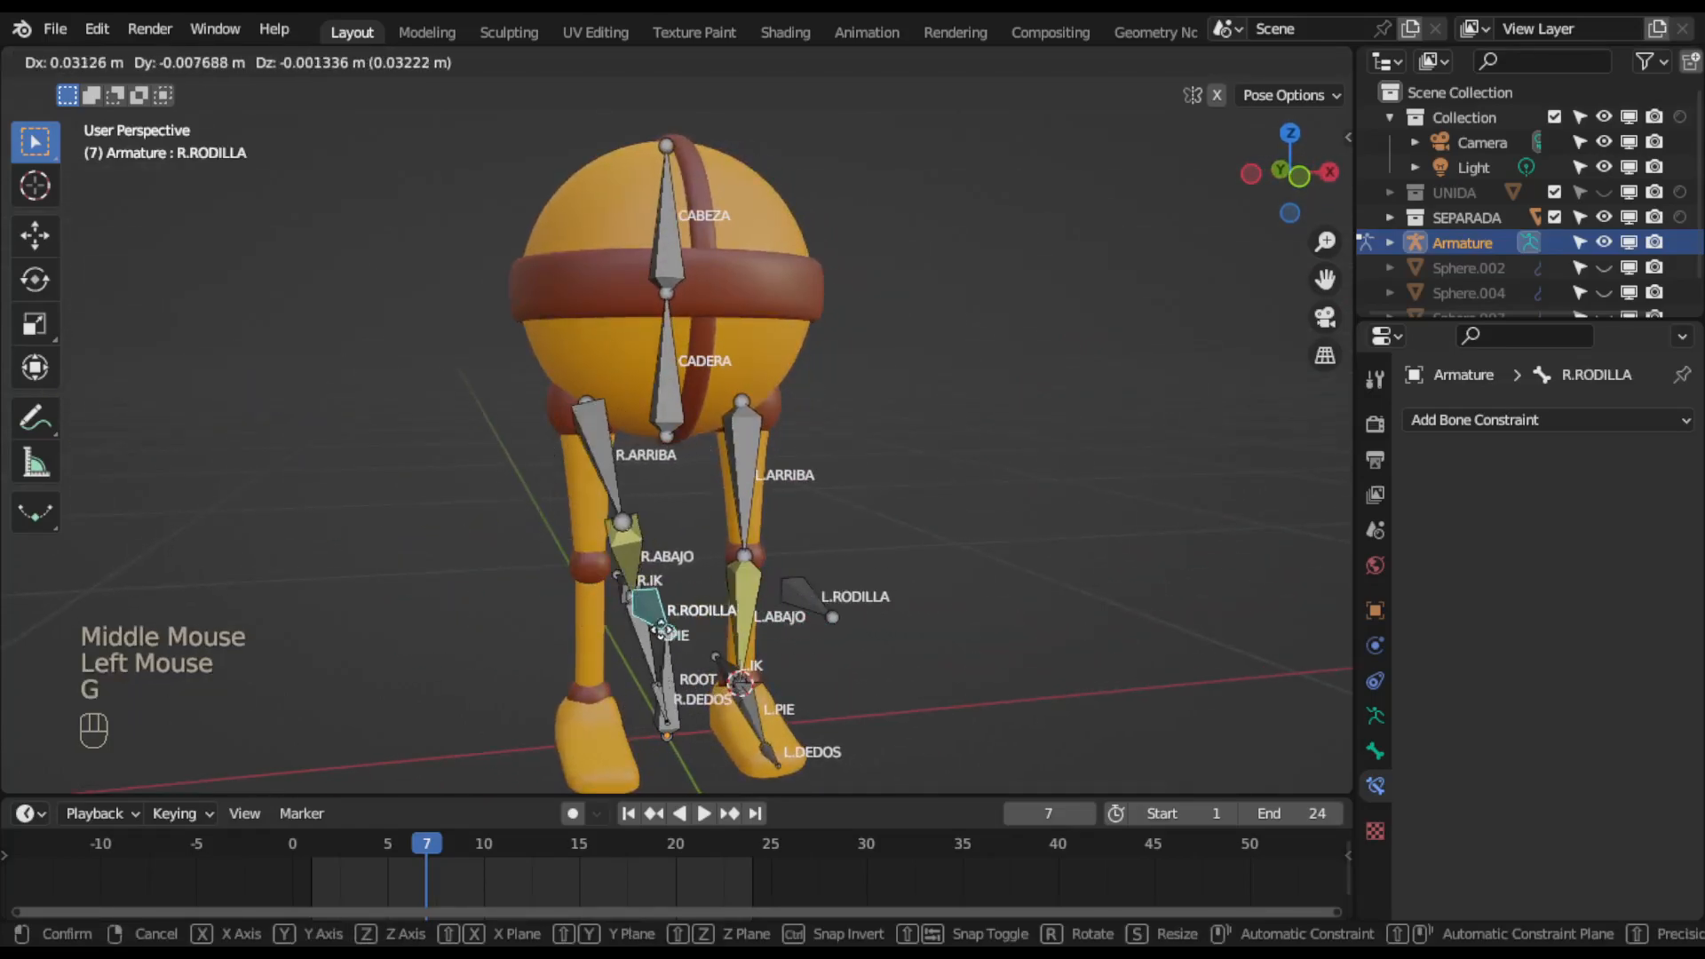
left_click(621, 626)
key("ctrl+z")
key("ctrl+z")
key("ctrl+z")
middle_click_drag(943, 653, 788, 623)
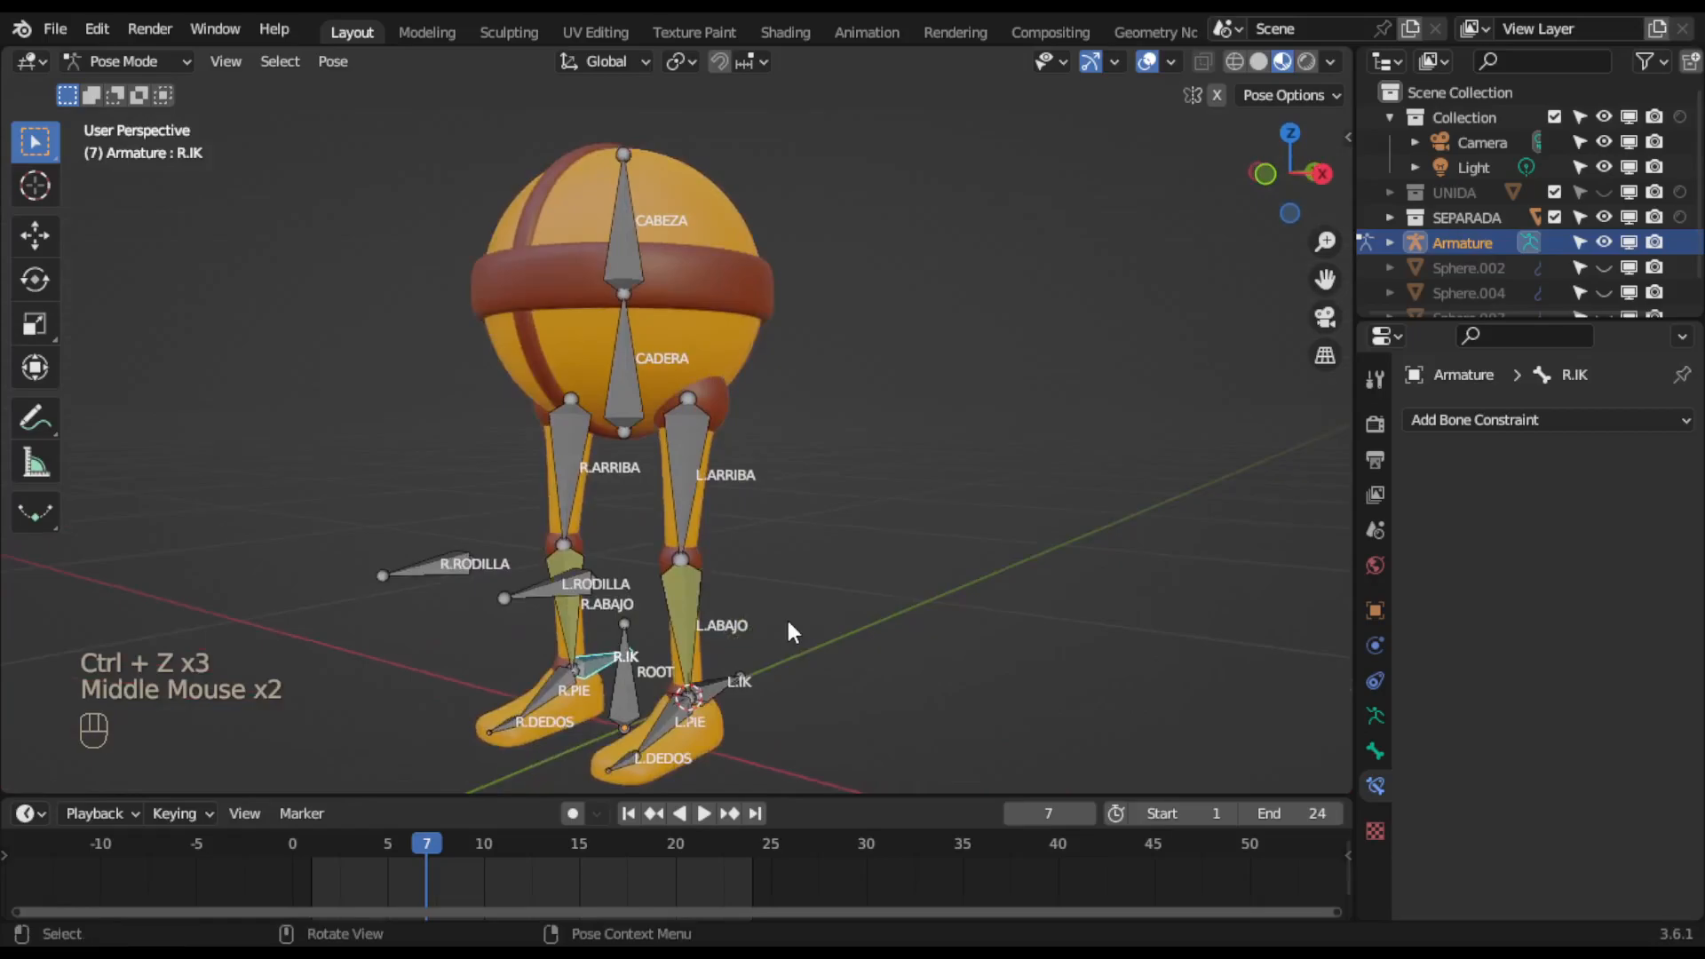